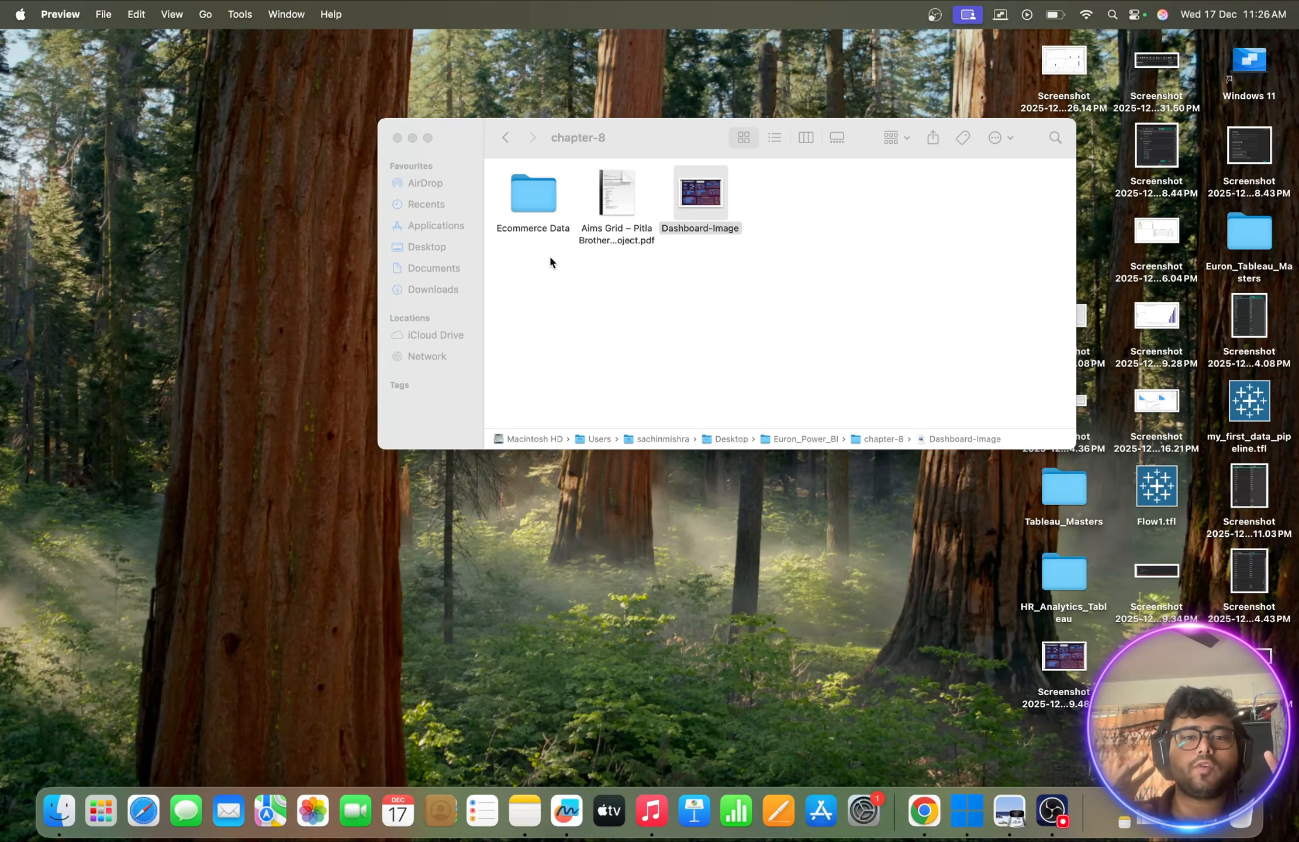
- Open the Ecommerce Data folder to view its Details.csv and Orders.csv files, then close the window
{"action": "double_click", "coordinate": [536, 199]}
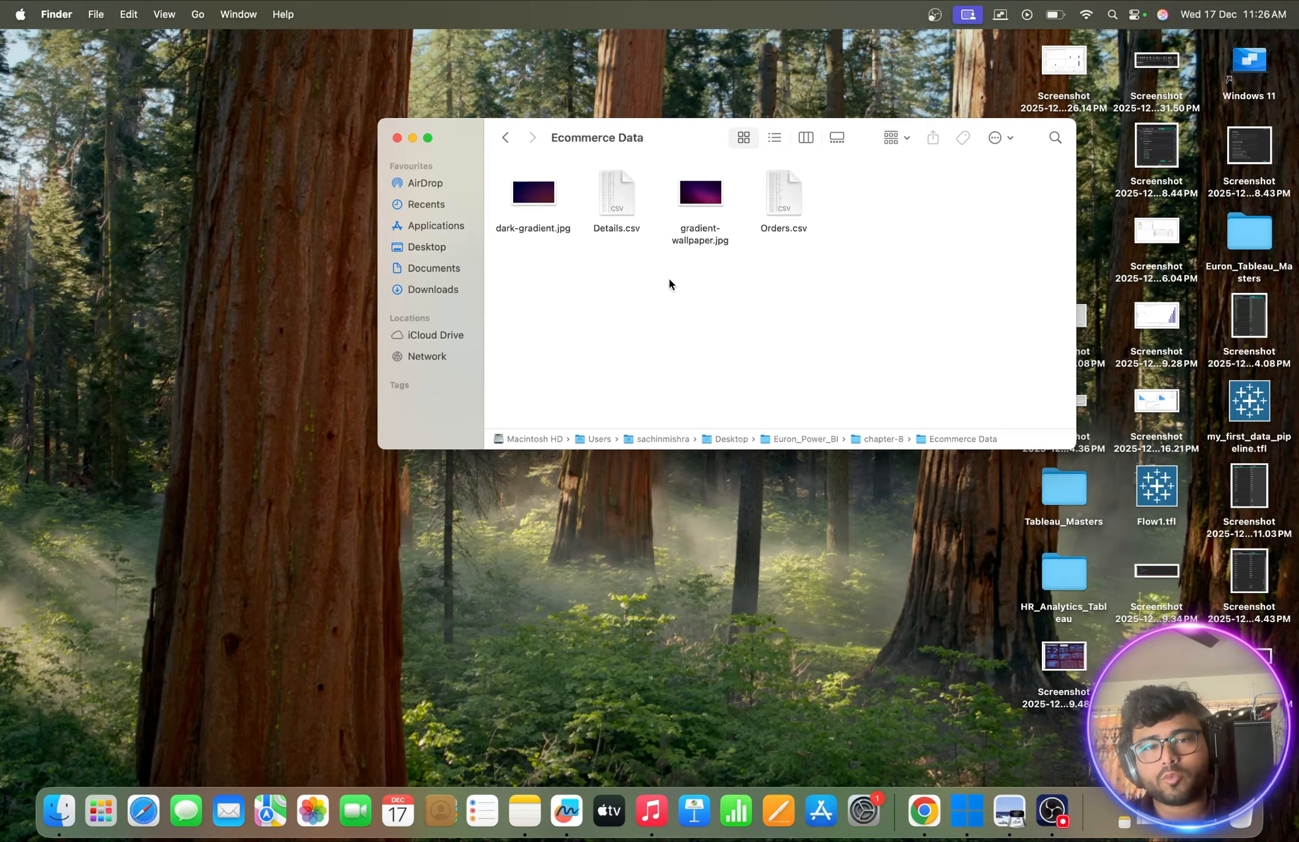
{"action": "left_click", "coordinate": [623, 196]}
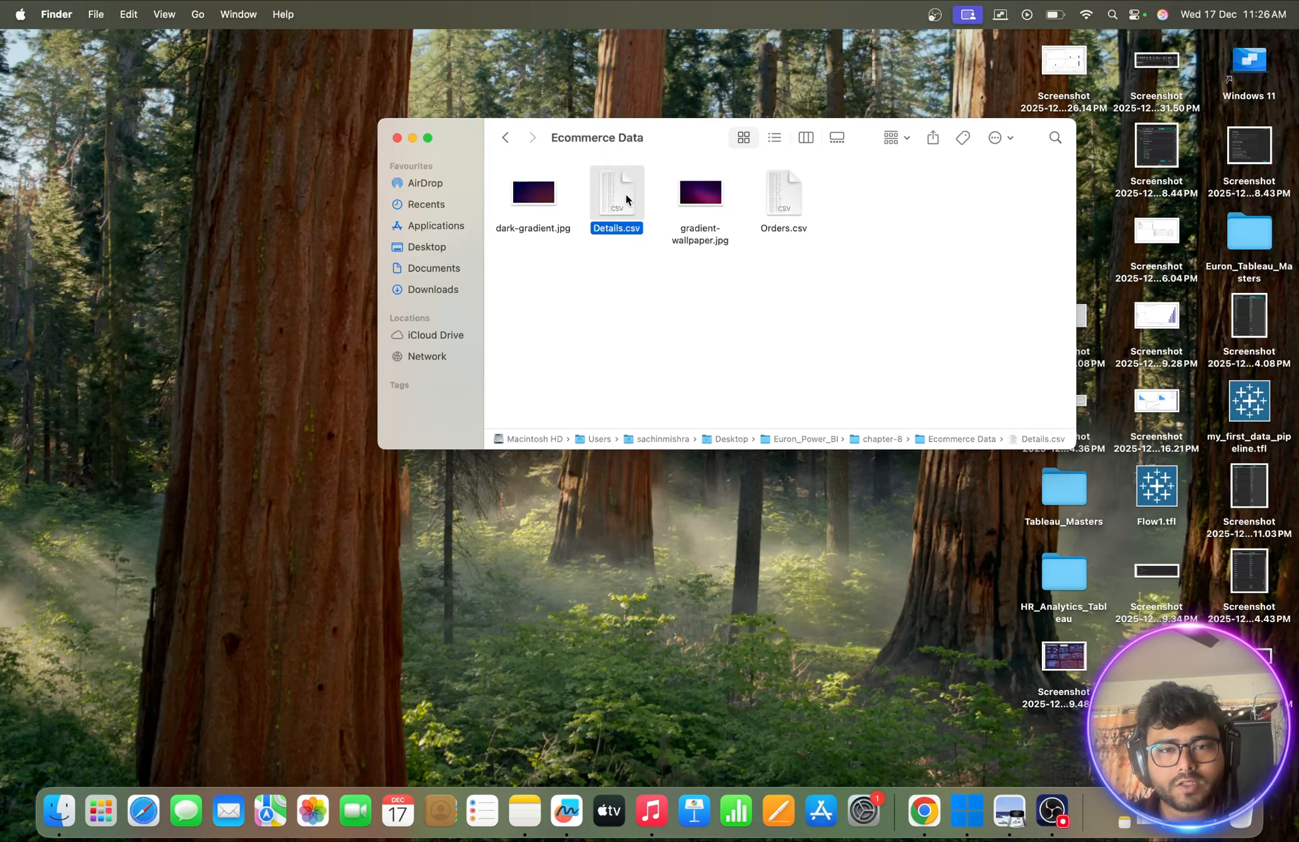
{"action": "left_click", "coordinate": [773, 203]}
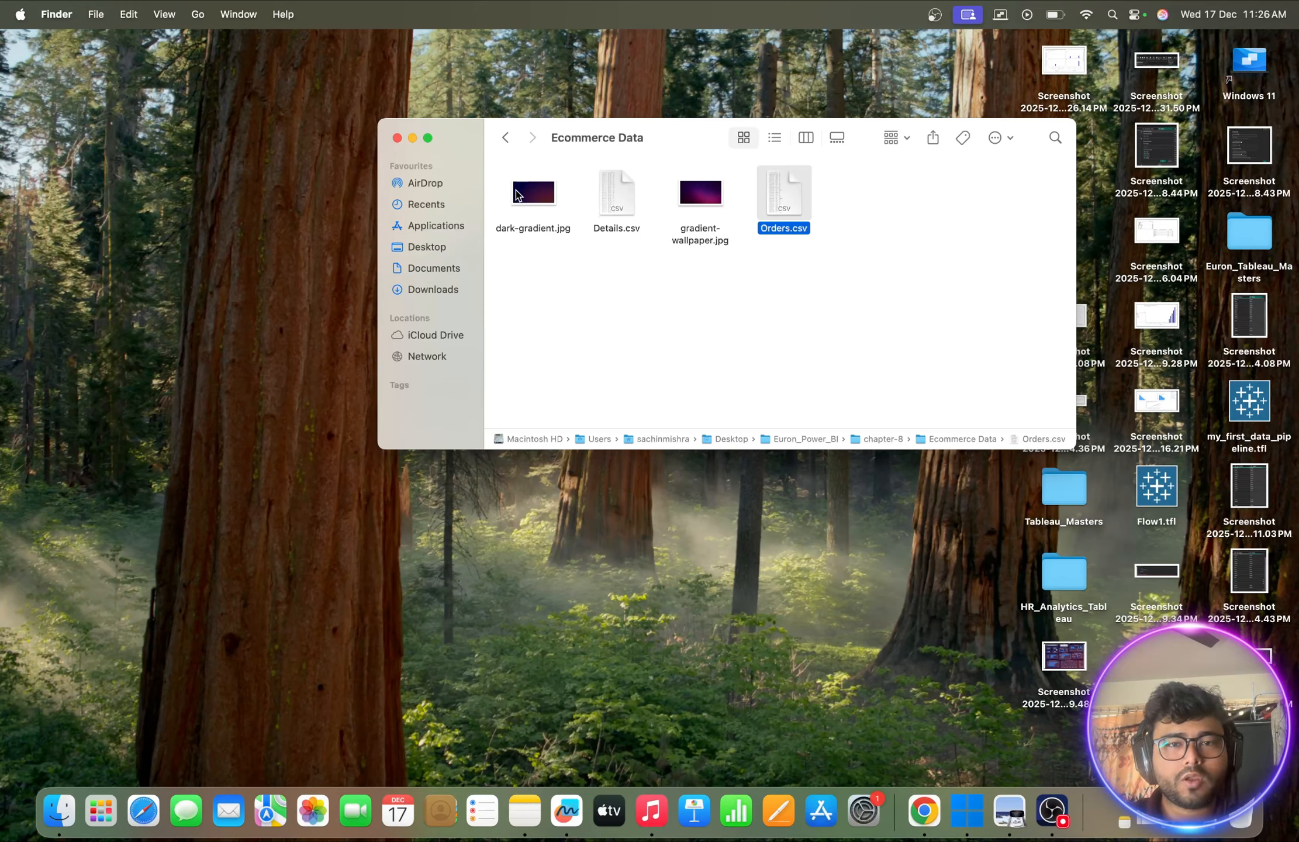
{"action": "left_click", "coordinate": [398, 139]}
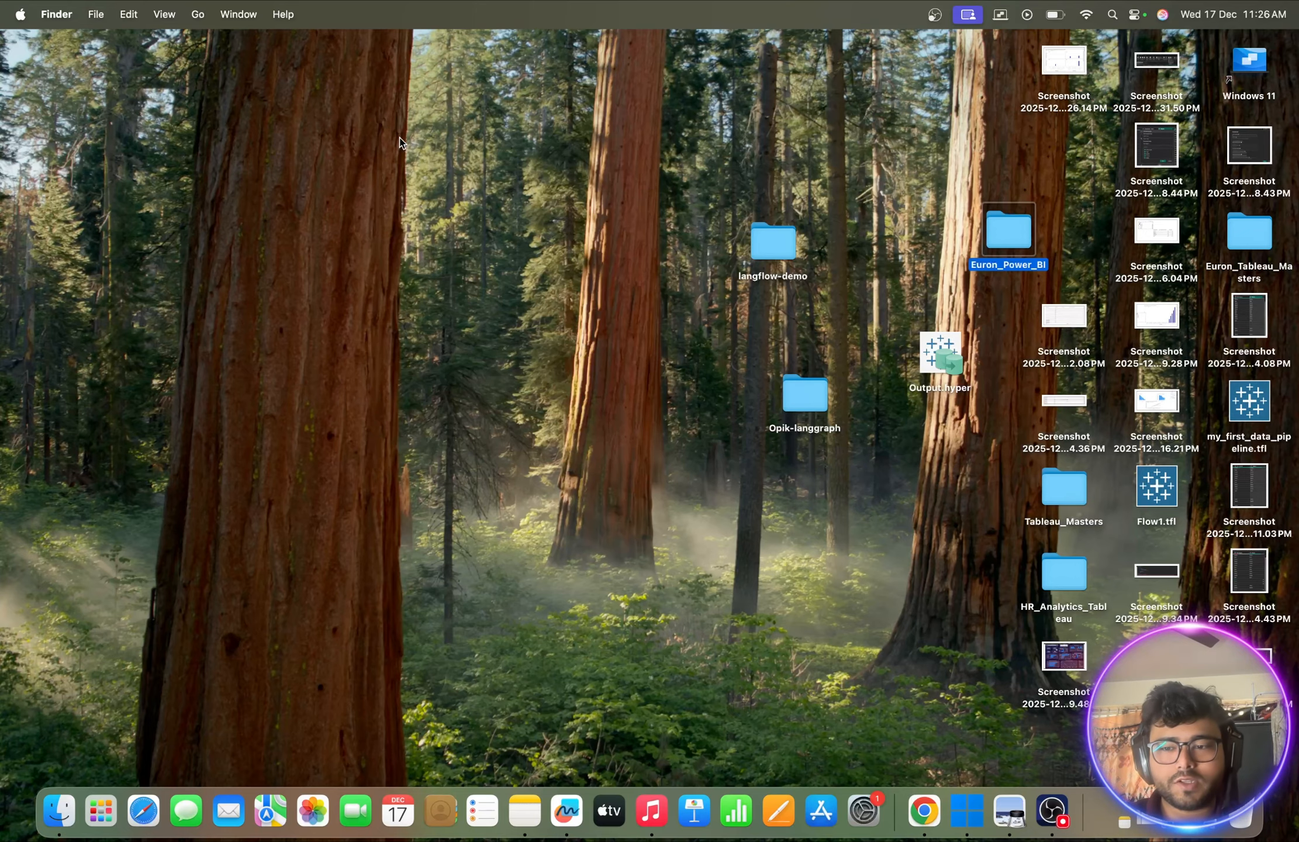
- Switch to the Windows 11 machine and launch Power BI Desktop by searching for power
{"action": "left_click", "coordinate": [985, 797]}
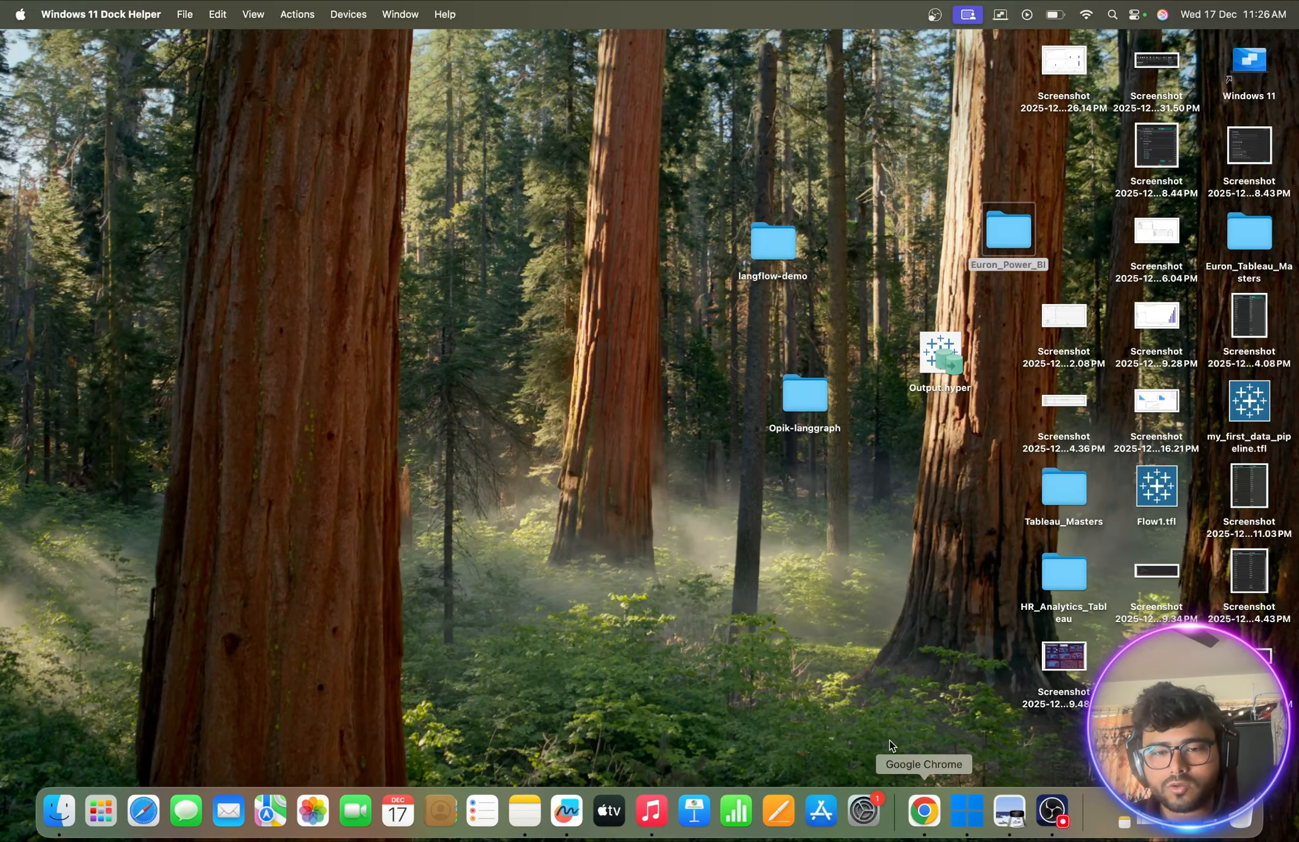
{"action": "type", "text": "power"}
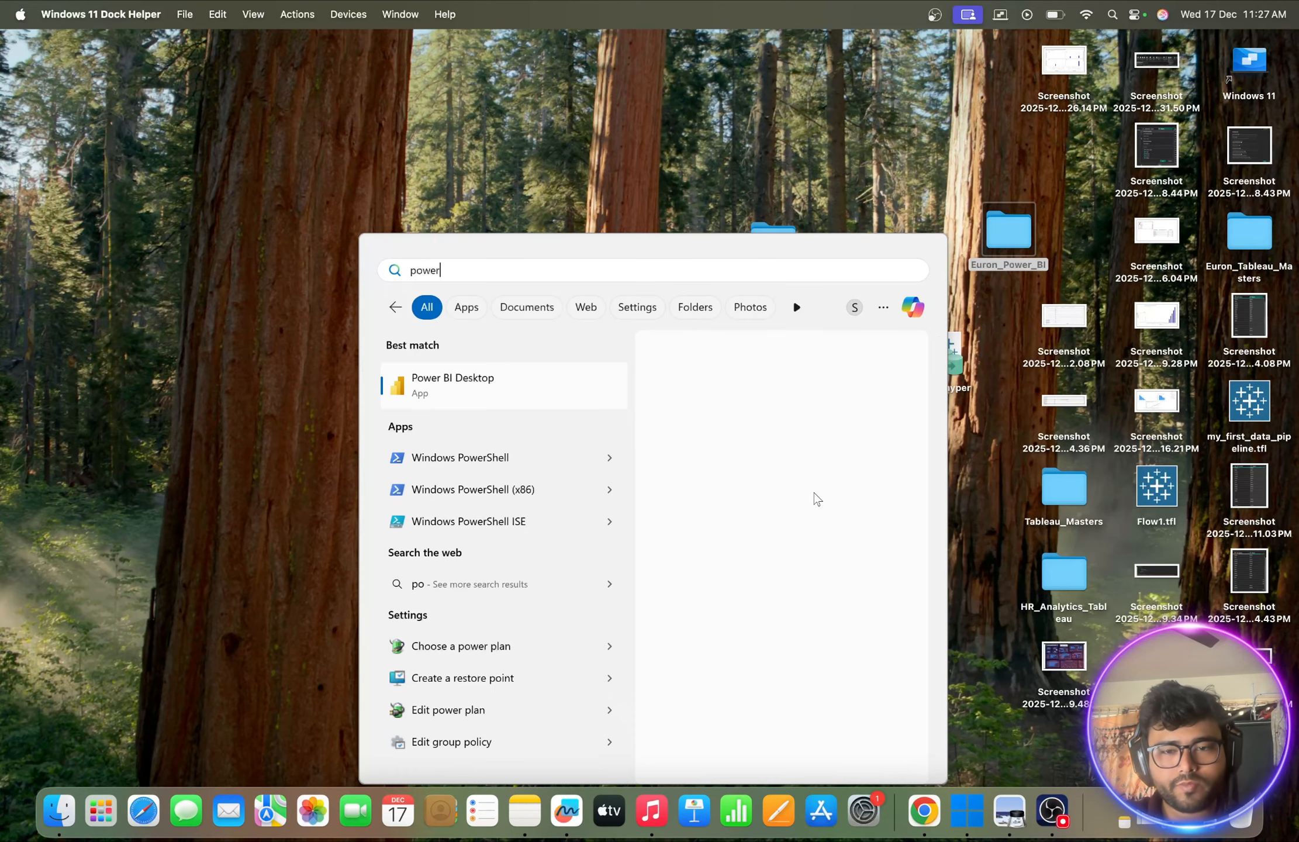
{"action": "left_click", "coordinate": [705, 495]}
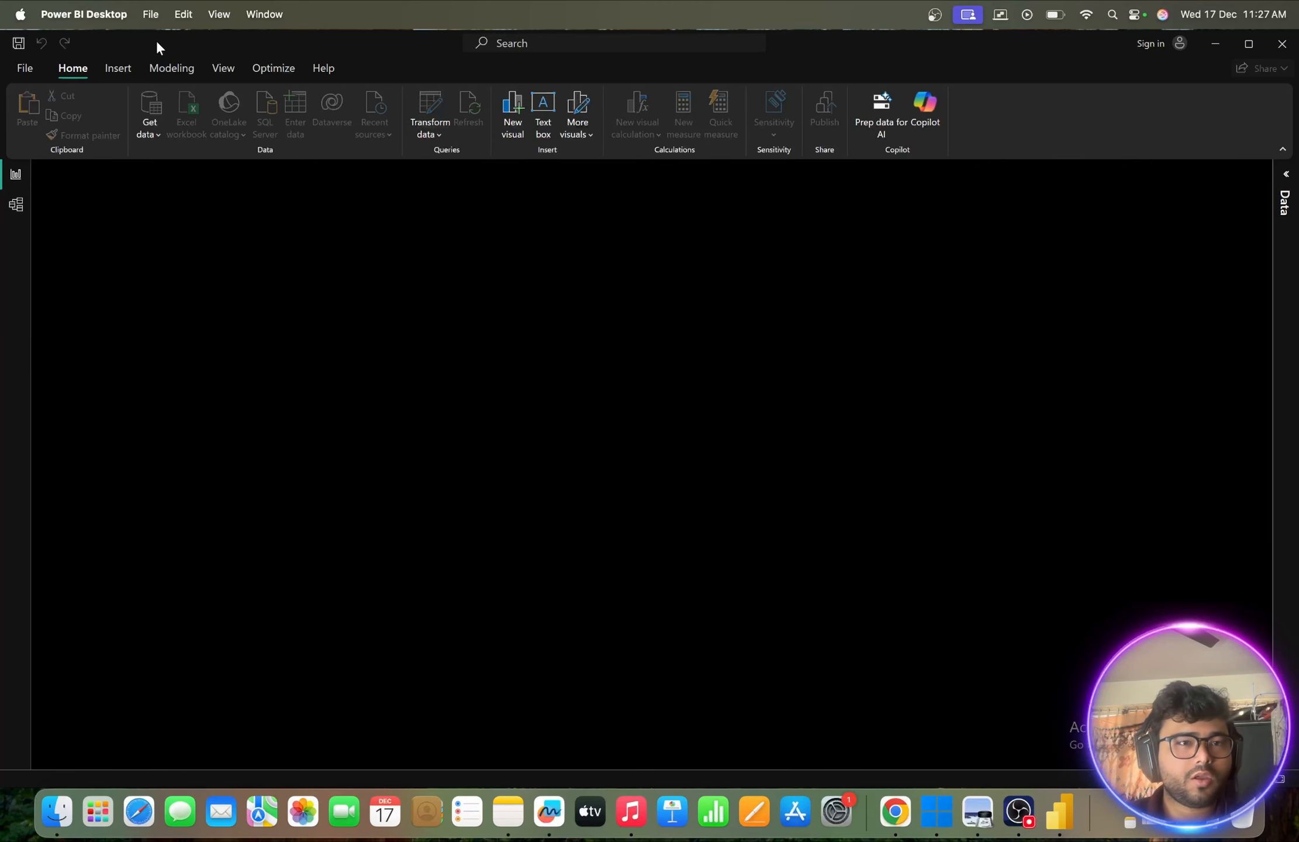
- Enter full screen and import Orders.csv from the Ecommerce Data folder as a Text/CSV source
{"action": "left_click", "coordinate": [214, 15]}
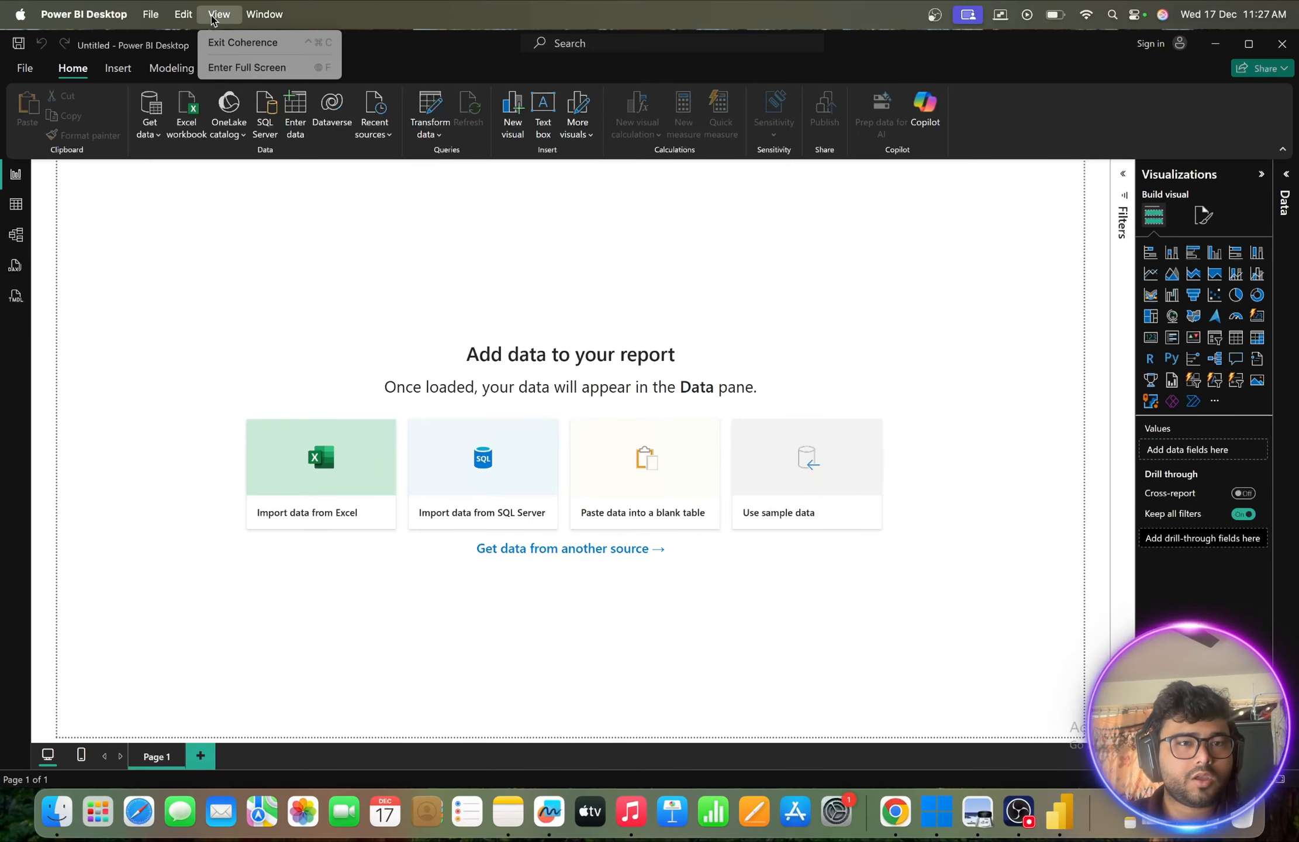
{"action": "left_click", "coordinate": [240, 68]}
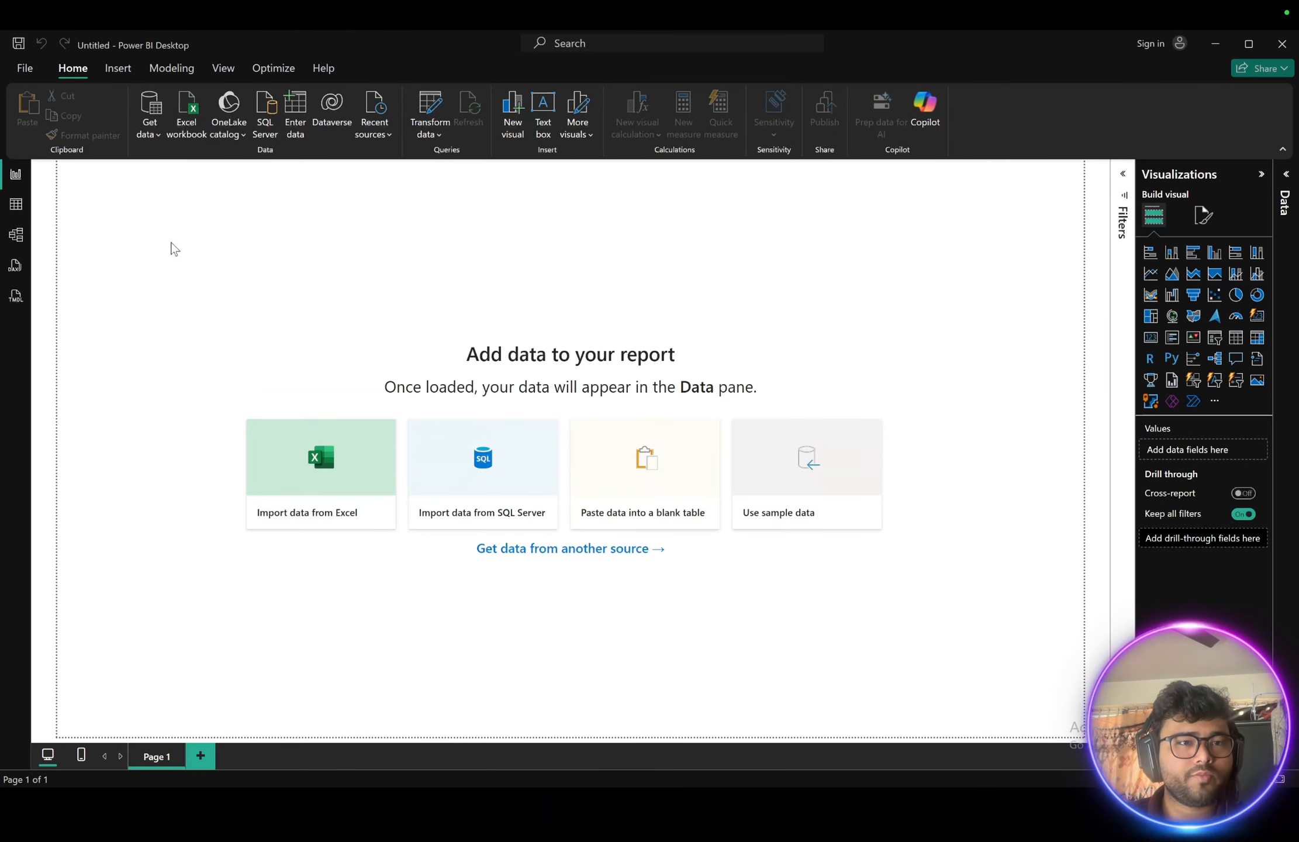
{"action": "left_click", "coordinate": [147, 123]}
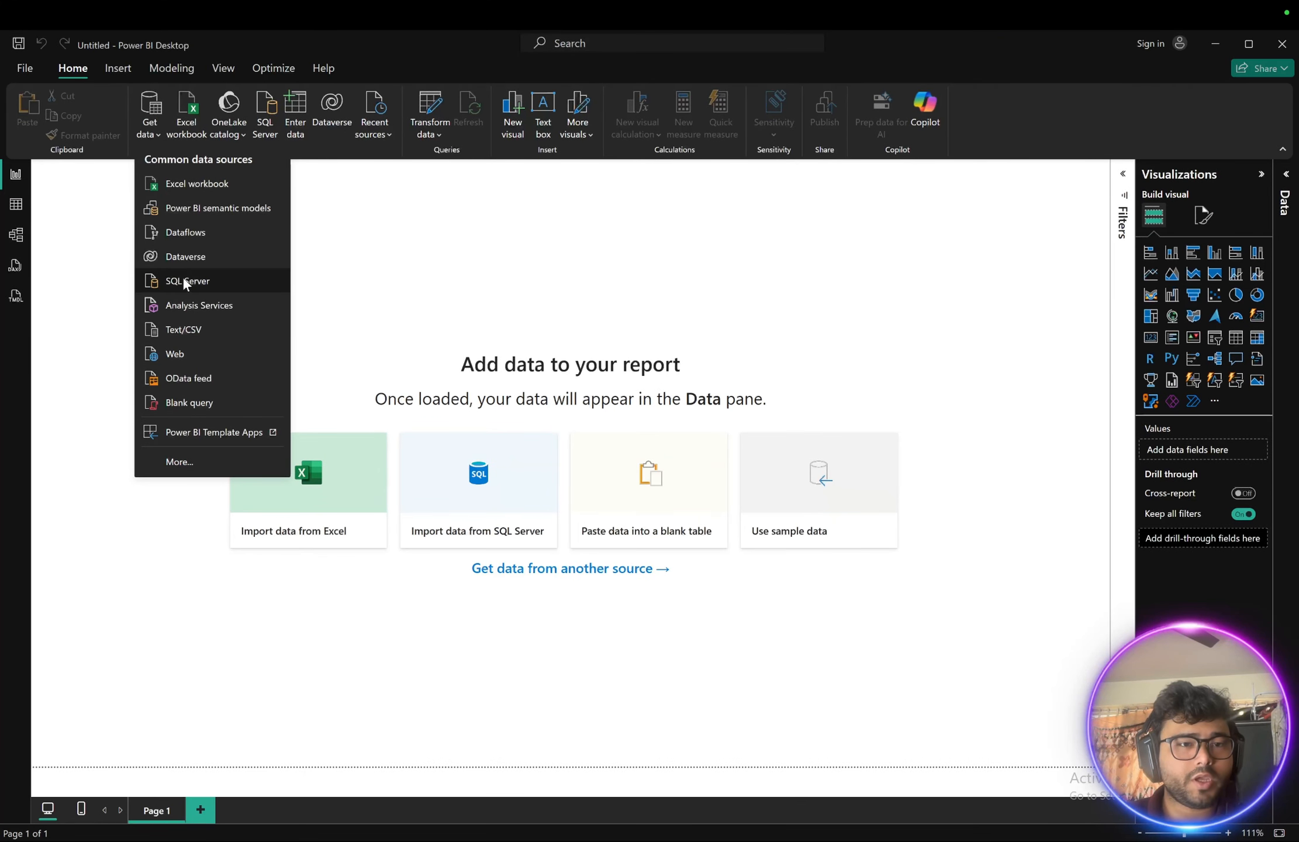
{"action": "left_click", "coordinate": [178, 329]}
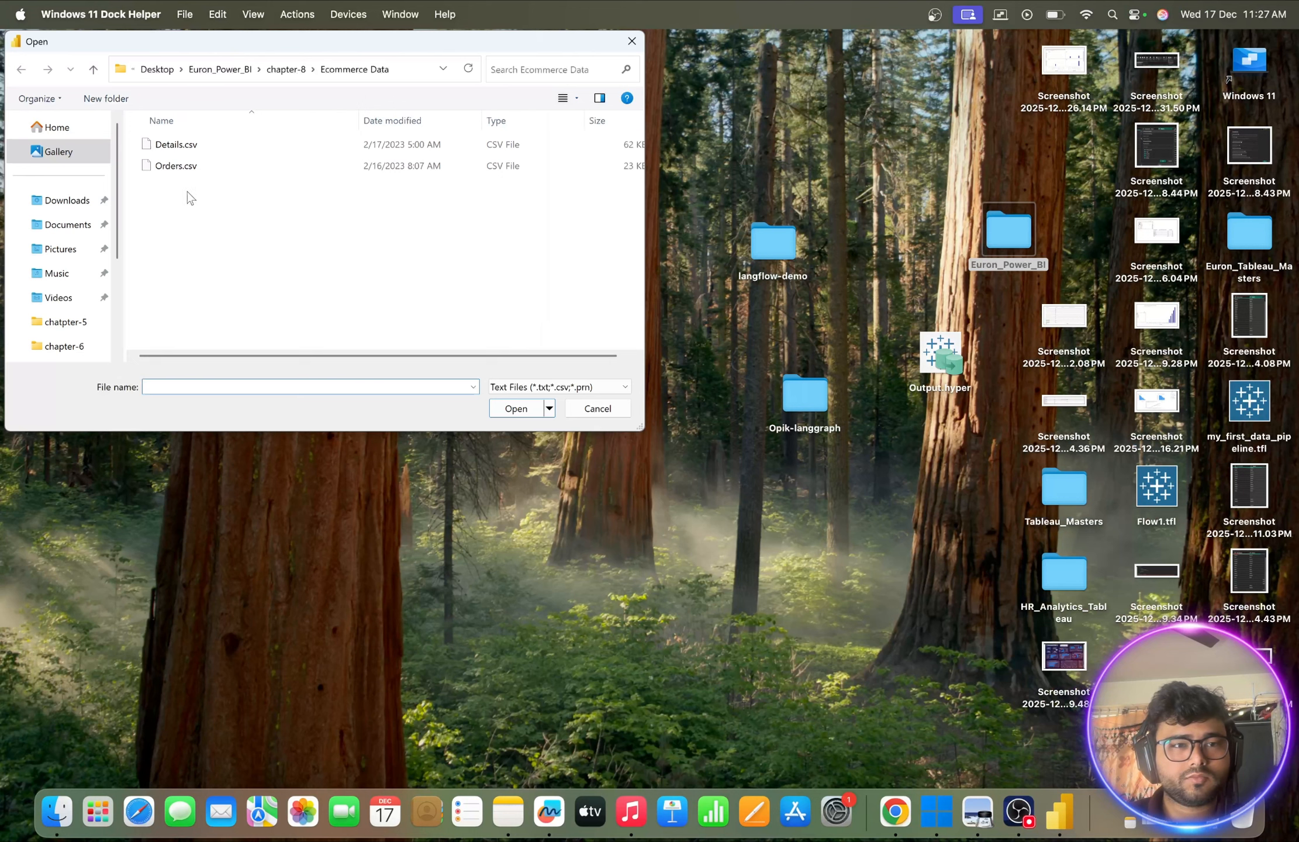
{"action": "left_click", "coordinate": [177, 166]}
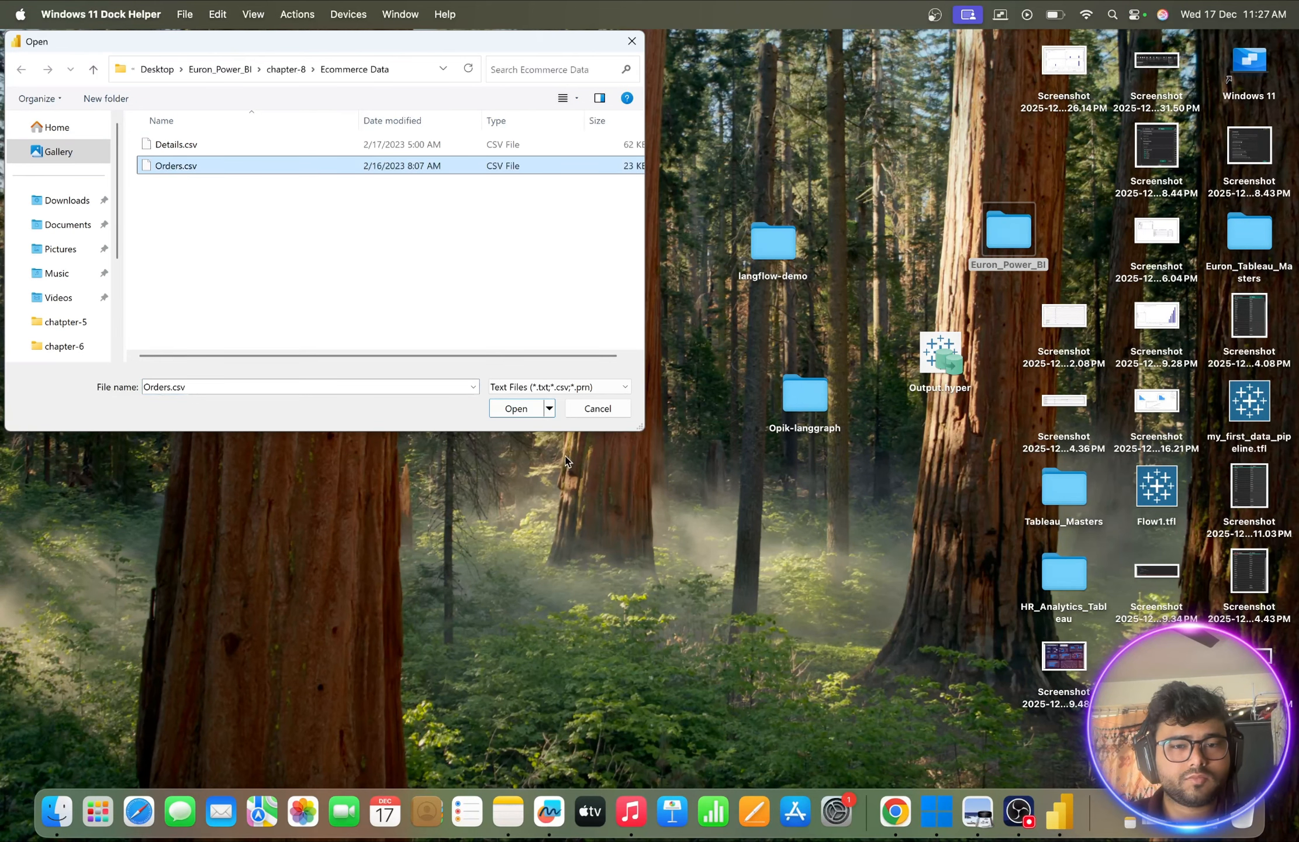
{"action": "left_click", "coordinate": [511, 409]}
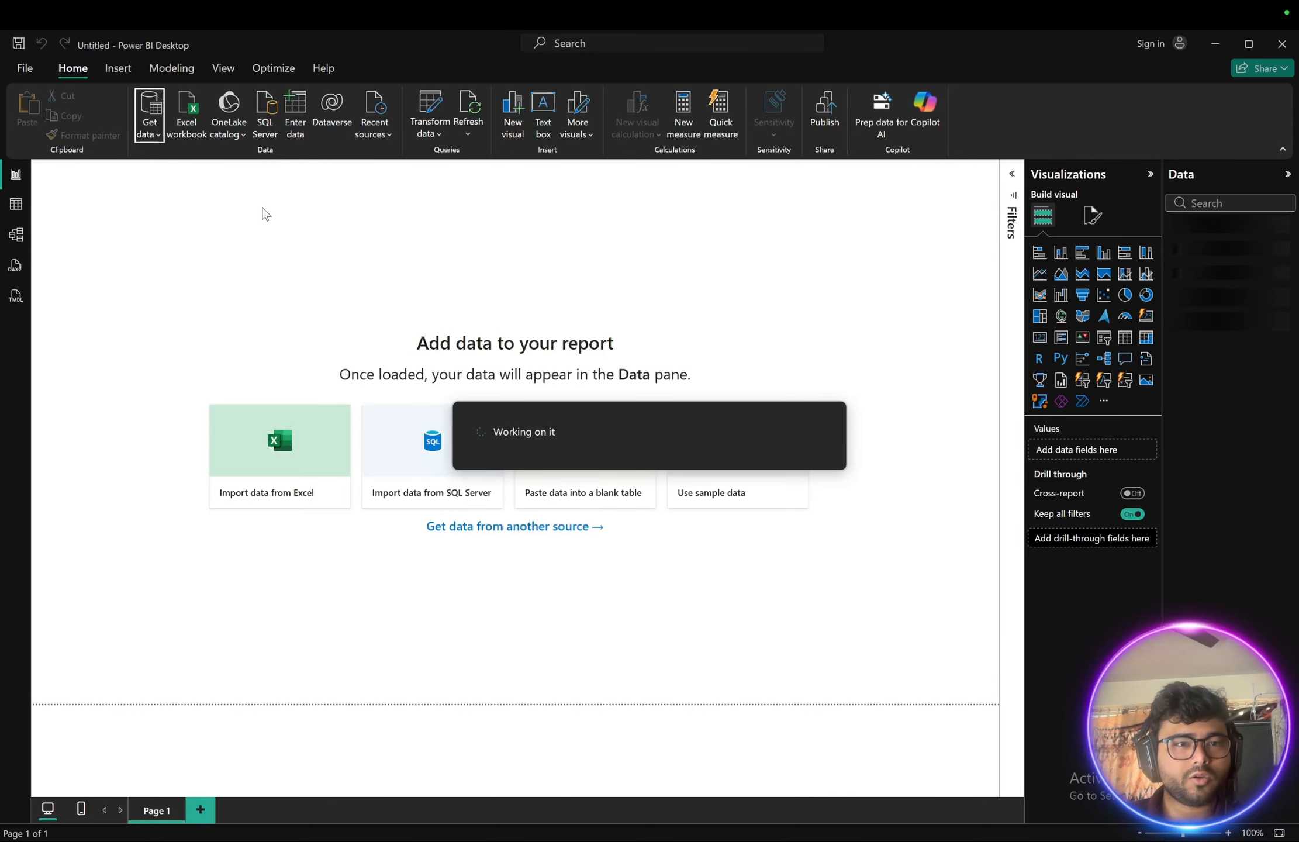
- Import Details.csv from the same folder as a Text/CSV source and load it
{"action": "left_click", "coordinate": [150, 127]}
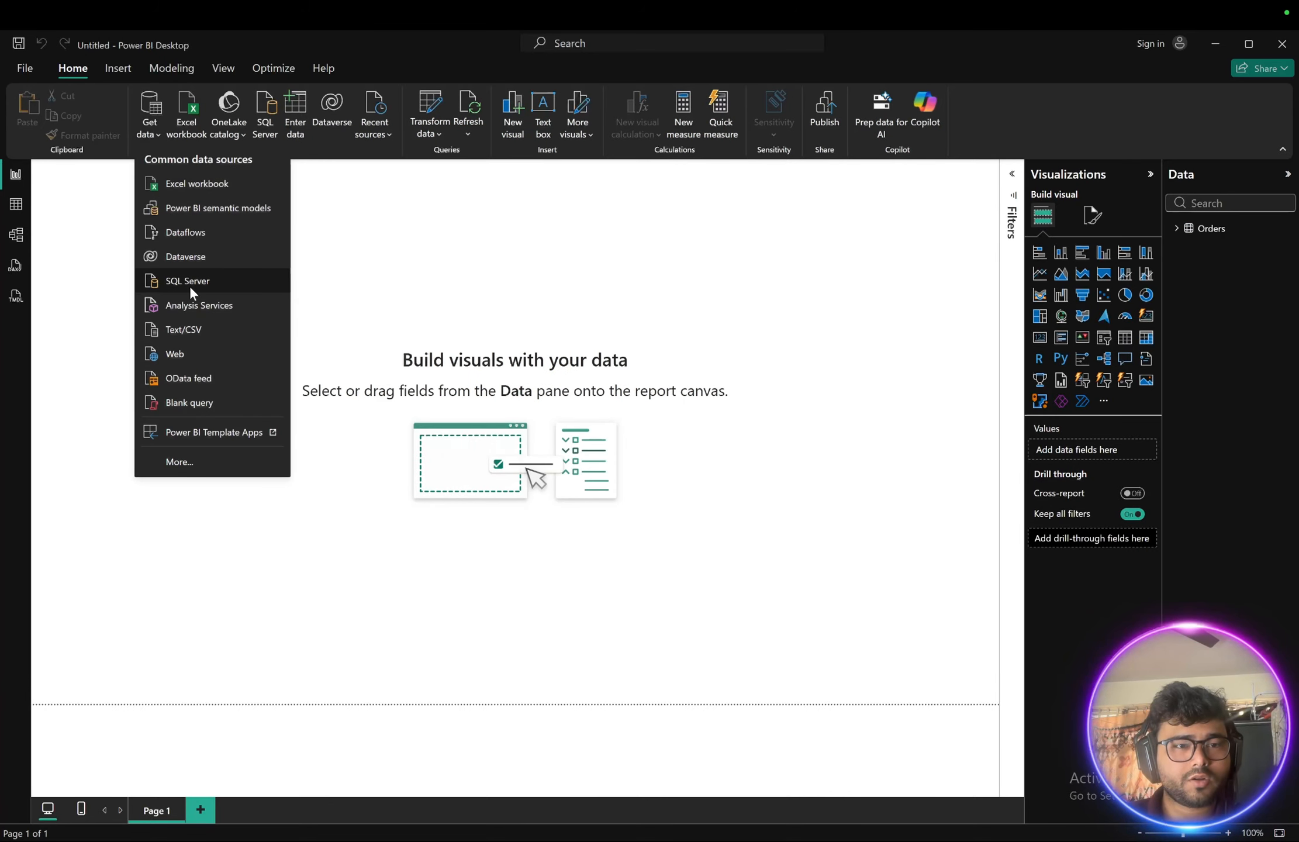
{"action": "left_click", "coordinate": [178, 329]}
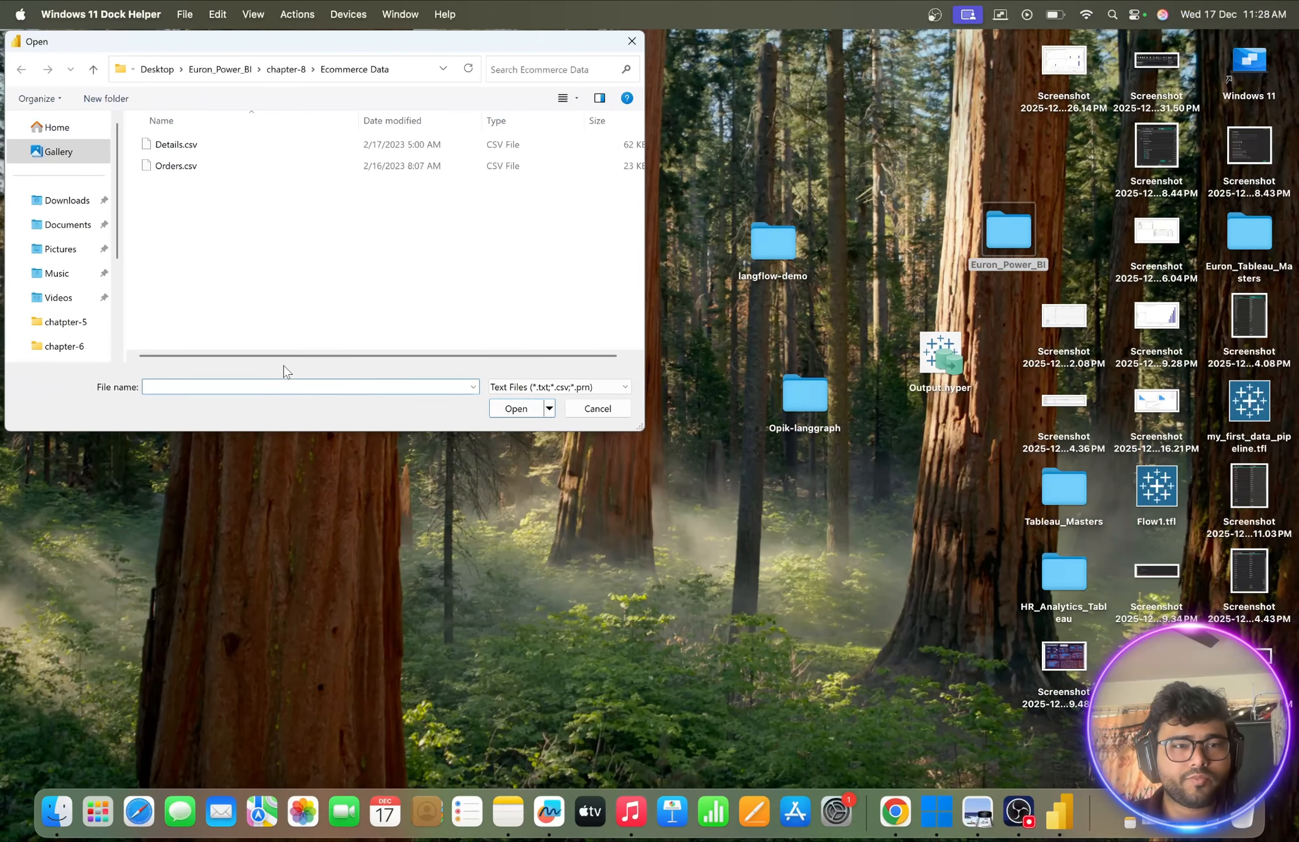
{"action": "left_click", "coordinate": [196, 148]}
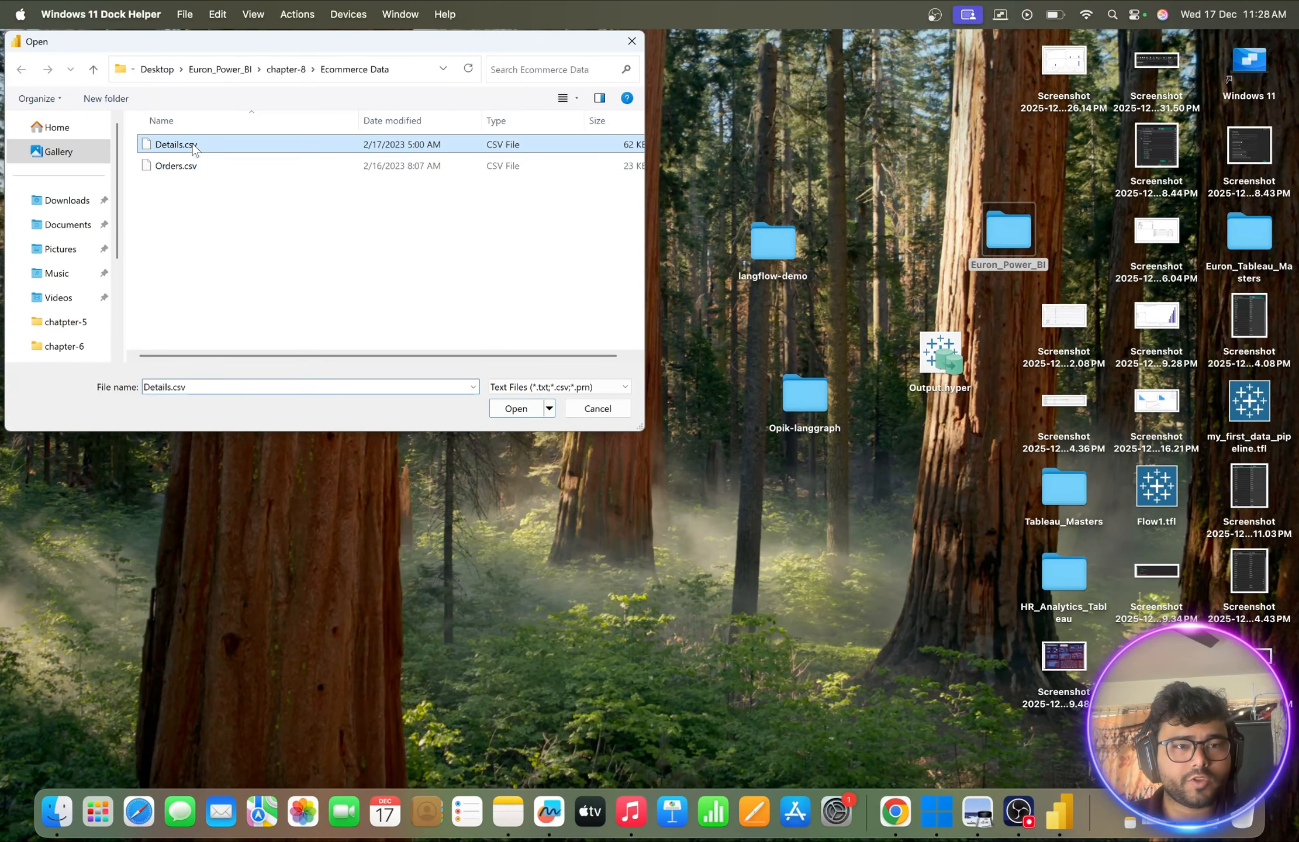
{"action": "left_click", "coordinate": [516, 408]}
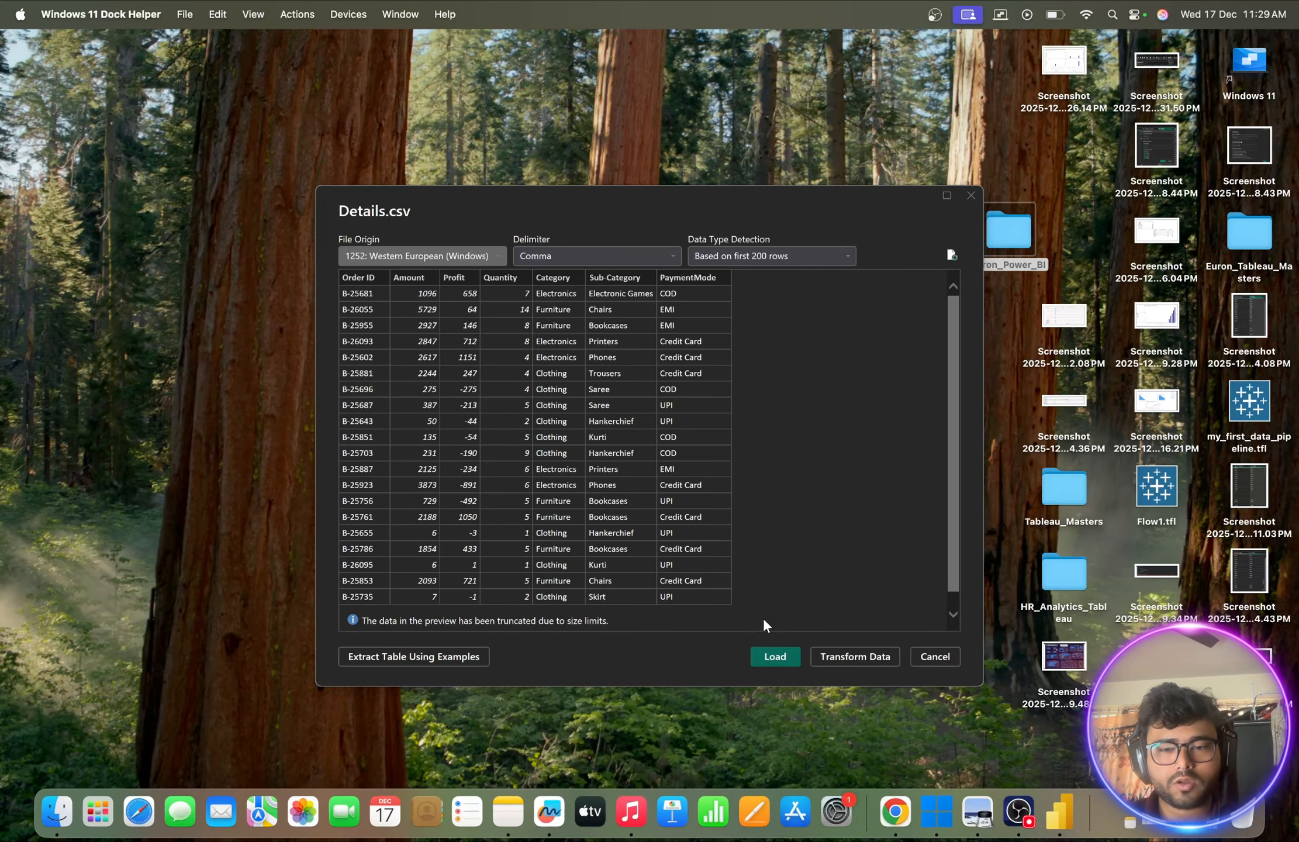
{"action": "left_click", "coordinate": [768, 656]}
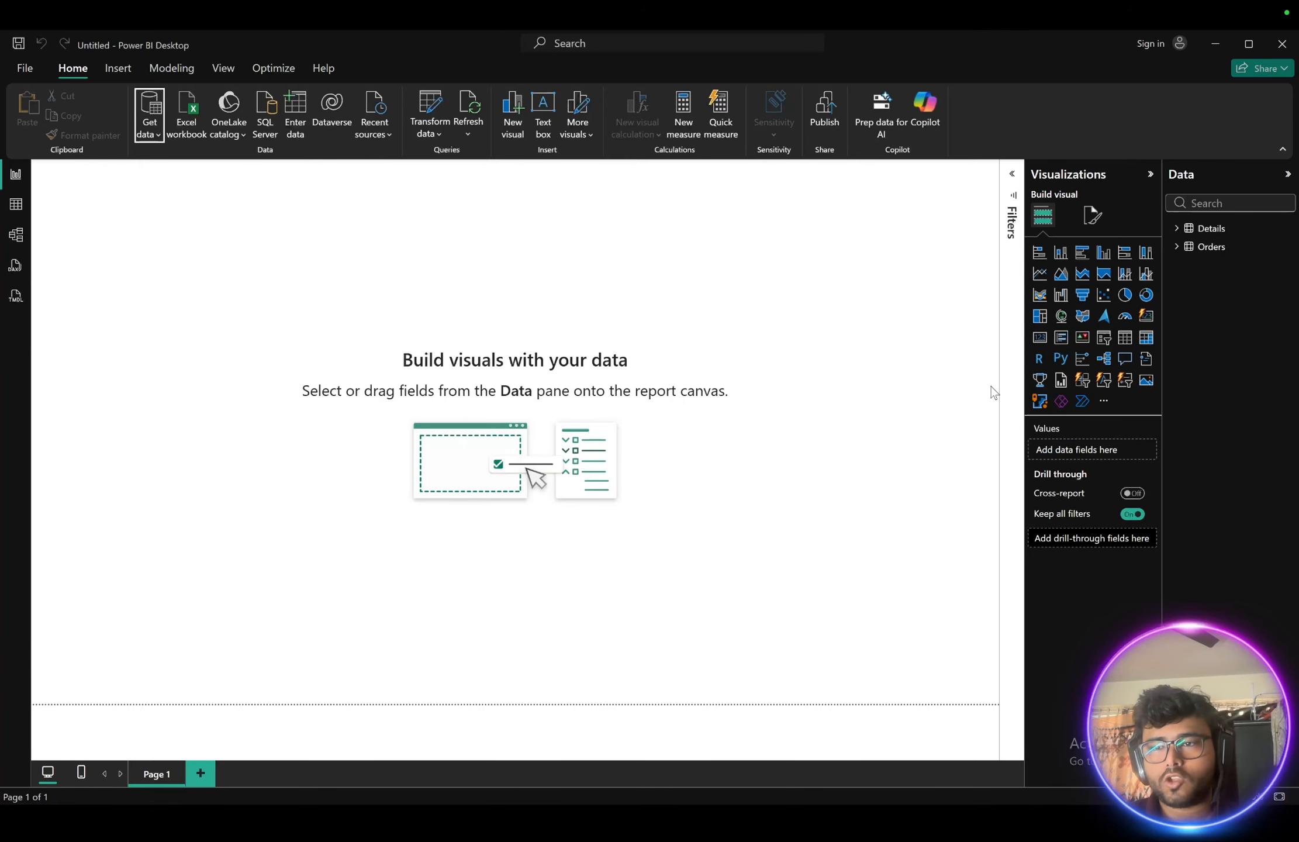
- Inspect the fields of the Details and Orders tables and browse their rows in table view
{"action": "left_click", "coordinate": [1177, 229]}
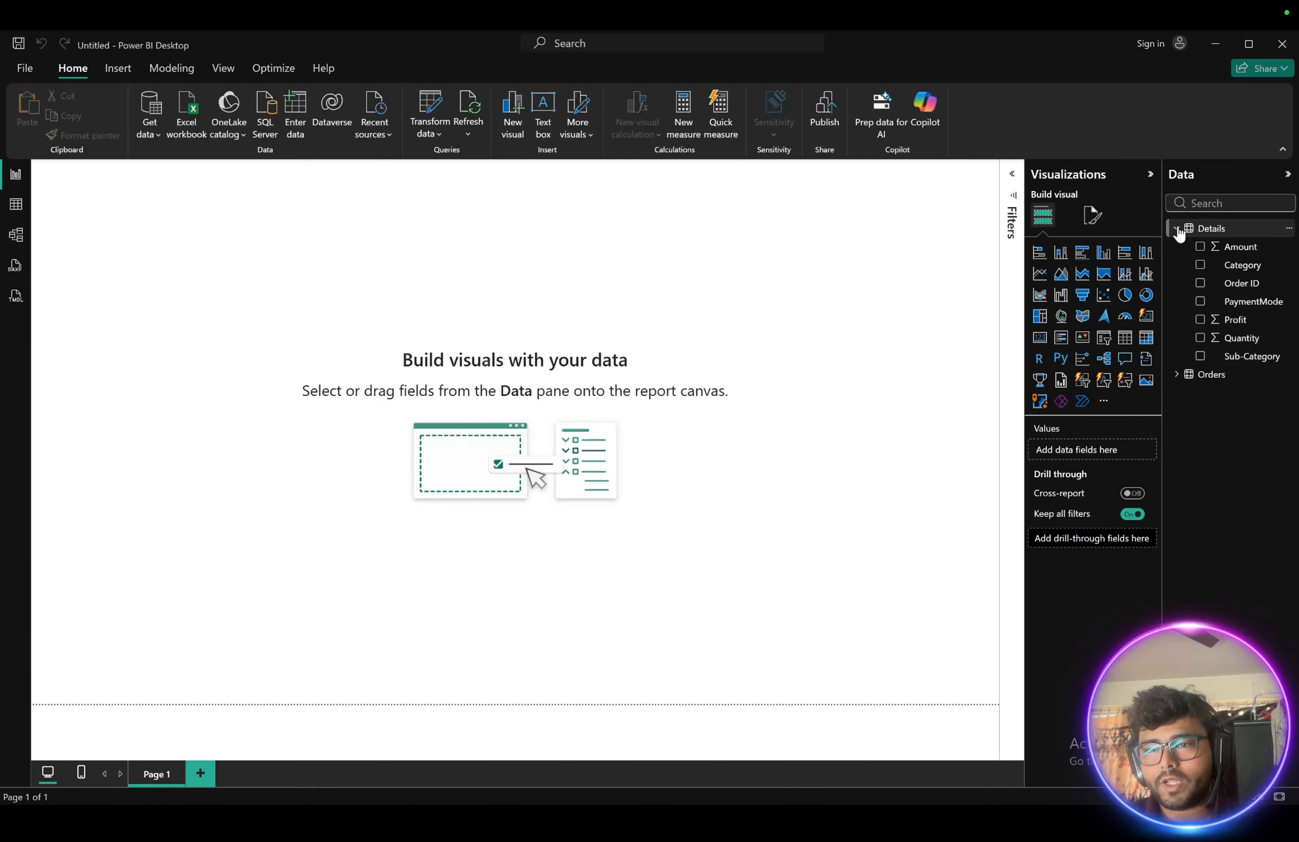
{"action": "left_click", "coordinate": [1177, 374]}
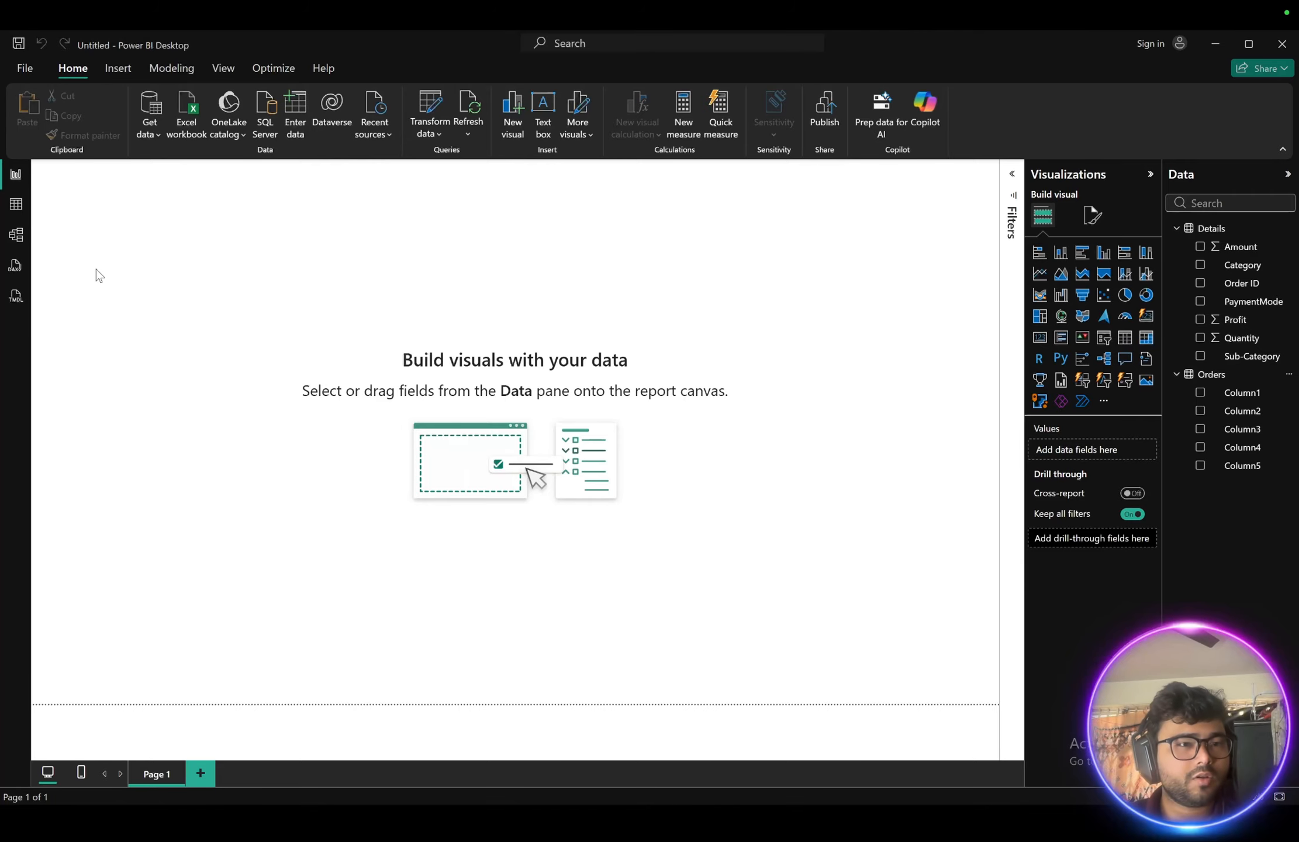
{"action": "left_click", "coordinate": [17, 206]}
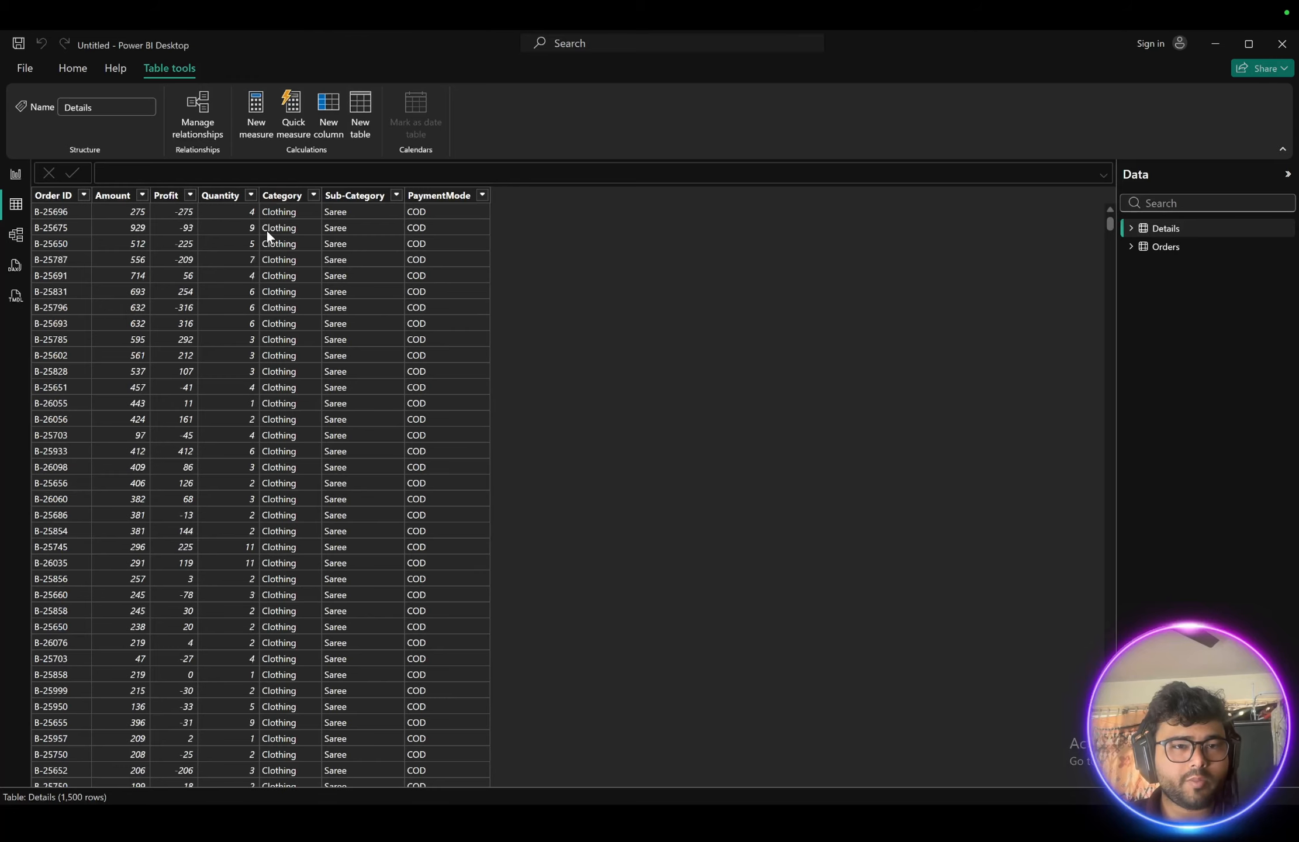
{"action": "scroll", "coordinate": [476, 370], "scroll_direction": "down", "scroll_amount": 5}
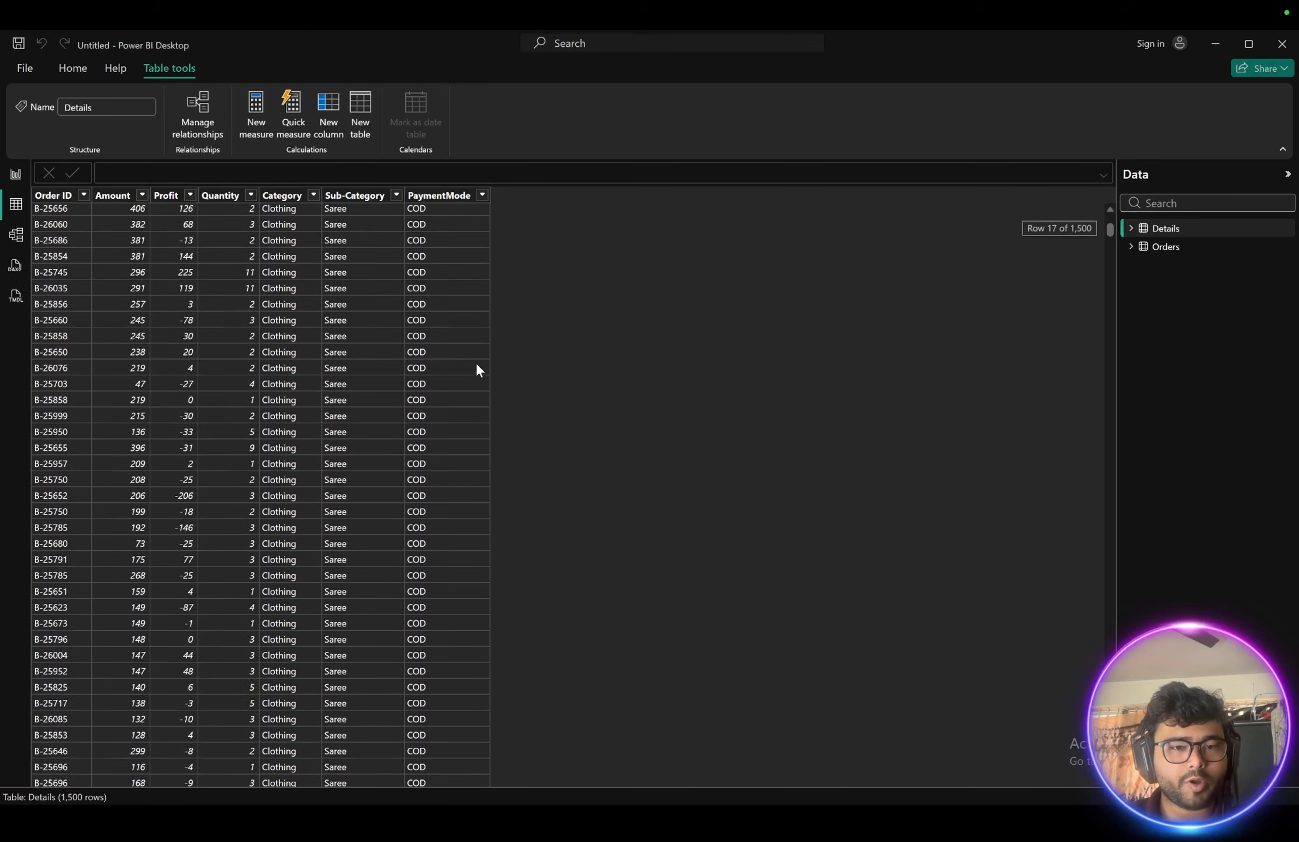
{"action": "scroll", "coordinate": [476, 369], "scroll_direction": "up", "scroll_amount": 5}
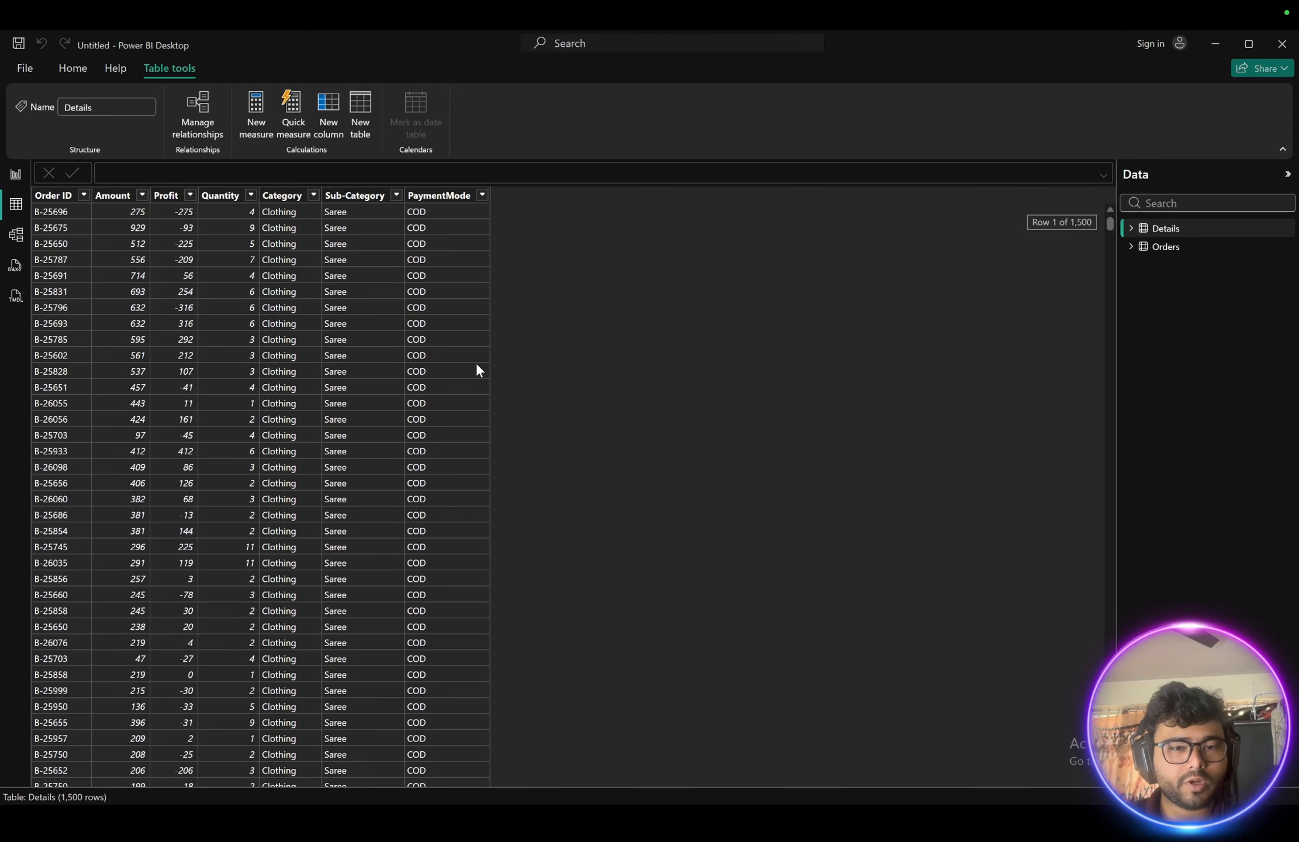
{"action": "left_click", "coordinate": [1155, 246]}
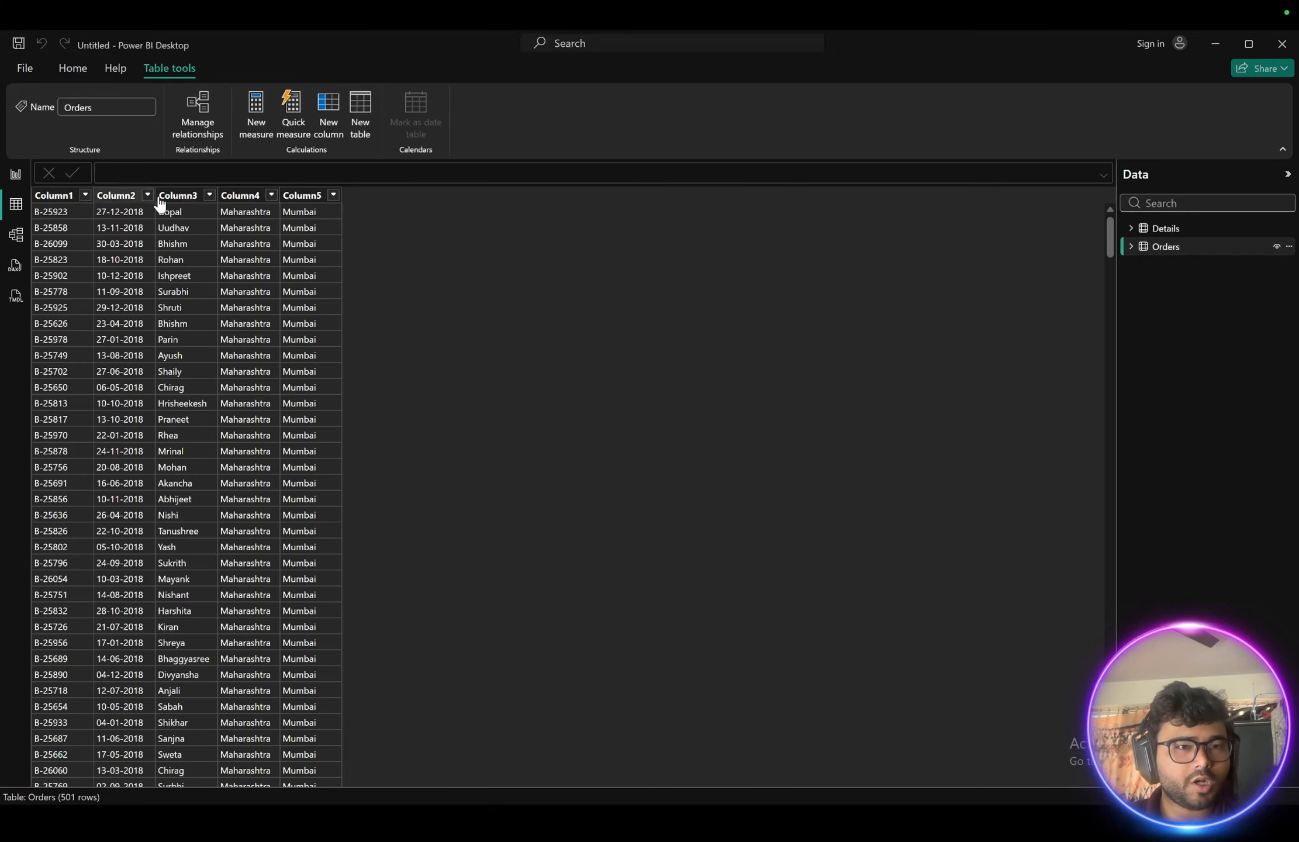
- Open the Power Query Editor and promote the first row of the Orders query to column headers
{"action": "left_click", "coordinate": [69, 70]}
{"action": "left_click", "coordinate": [391, 128]}
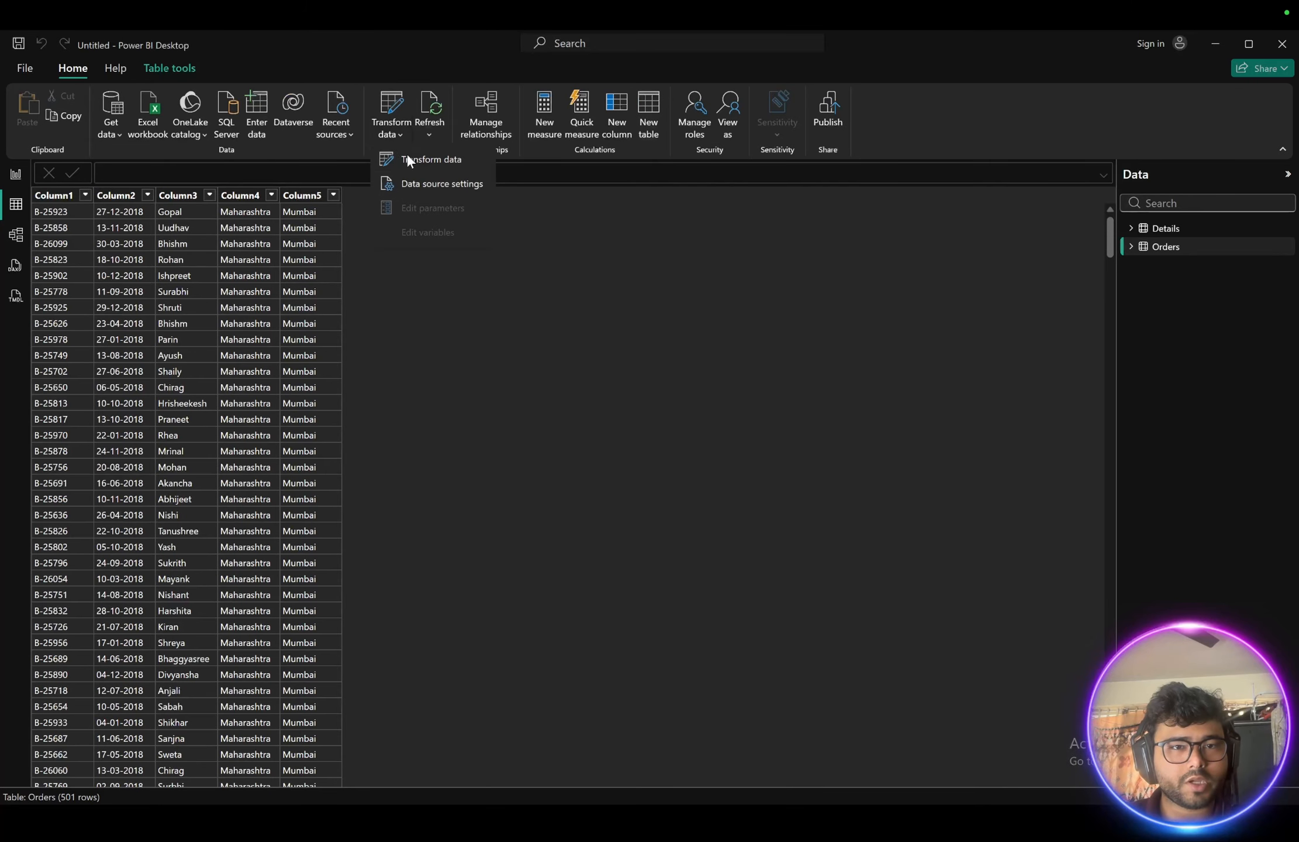
{"action": "left_click", "coordinate": [411, 164]}
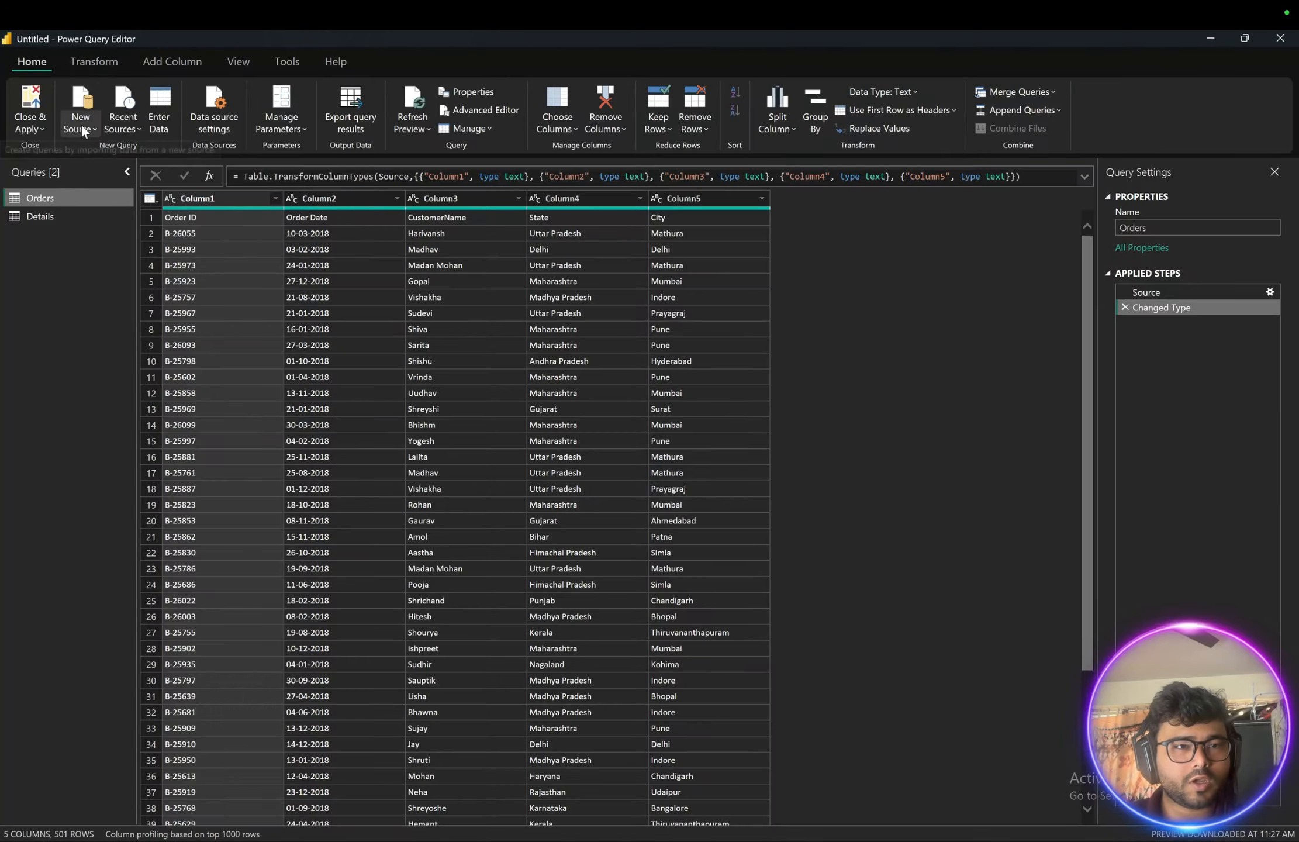
{"action": "left_click", "coordinate": [86, 68]}
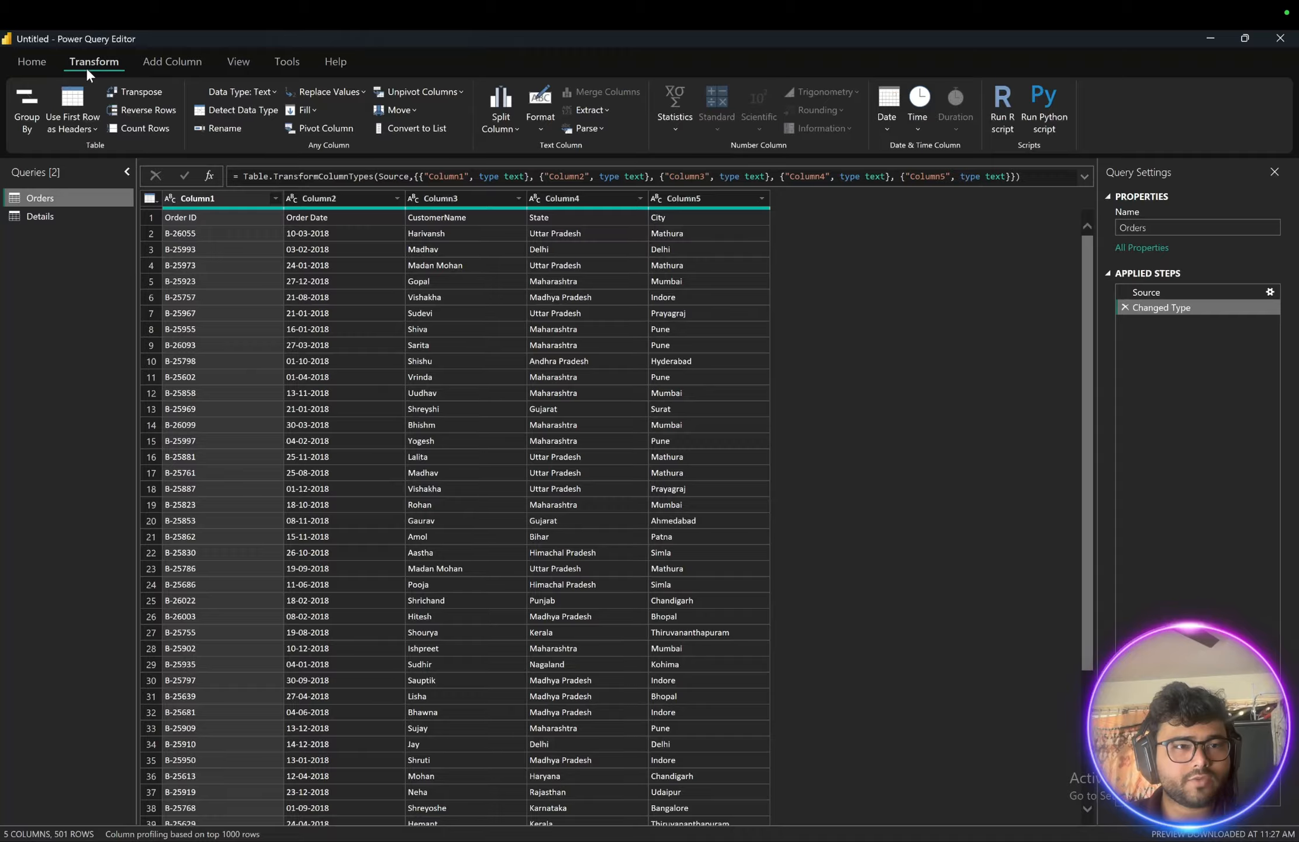
{"action": "left_click", "coordinate": [74, 129]}
{"action": "left_click", "coordinate": [88, 151]}
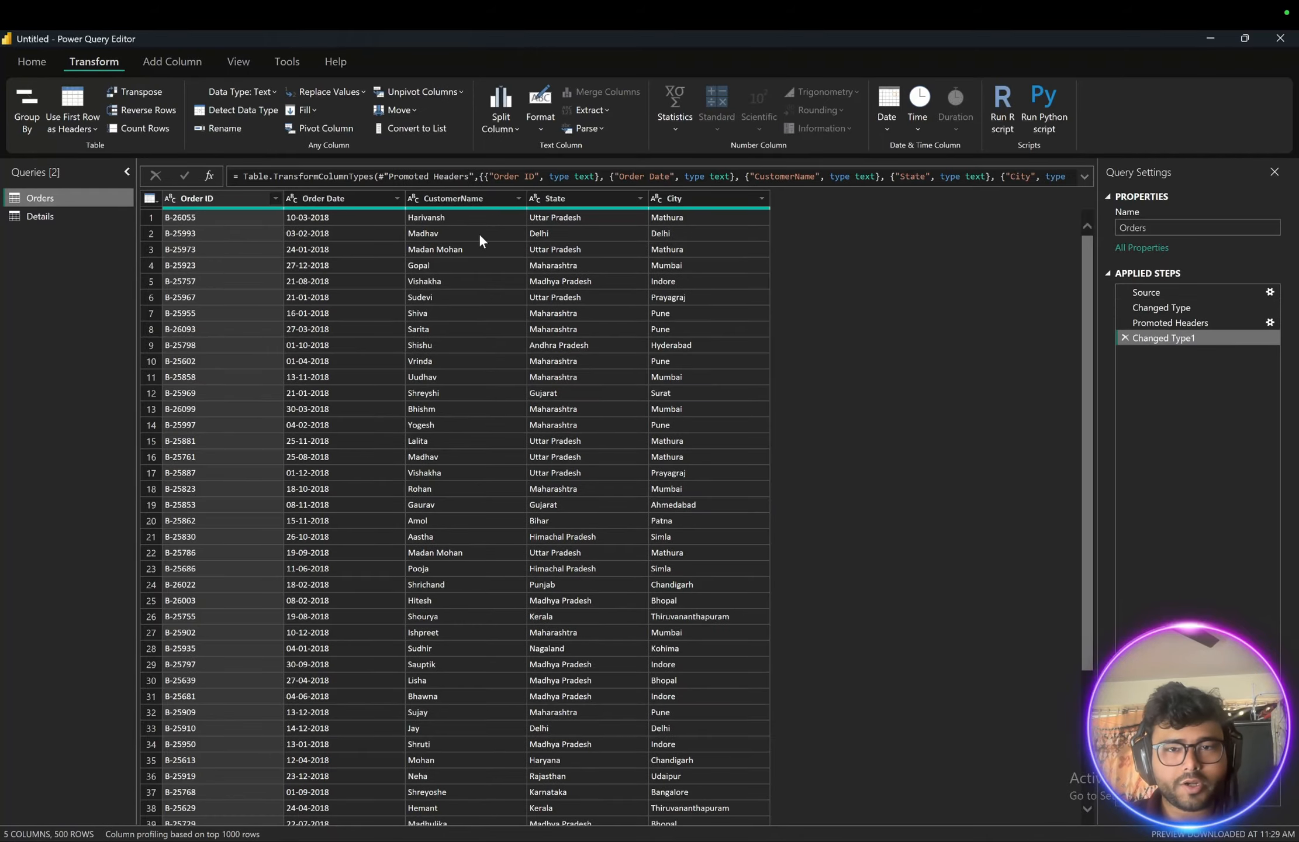
- Examine the Orders query's columns and their data types, selecting the Order Date column
{"action": "scroll", "coordinate": [366, 422], "scroll_direction": "down", "scroll_amount": 15}
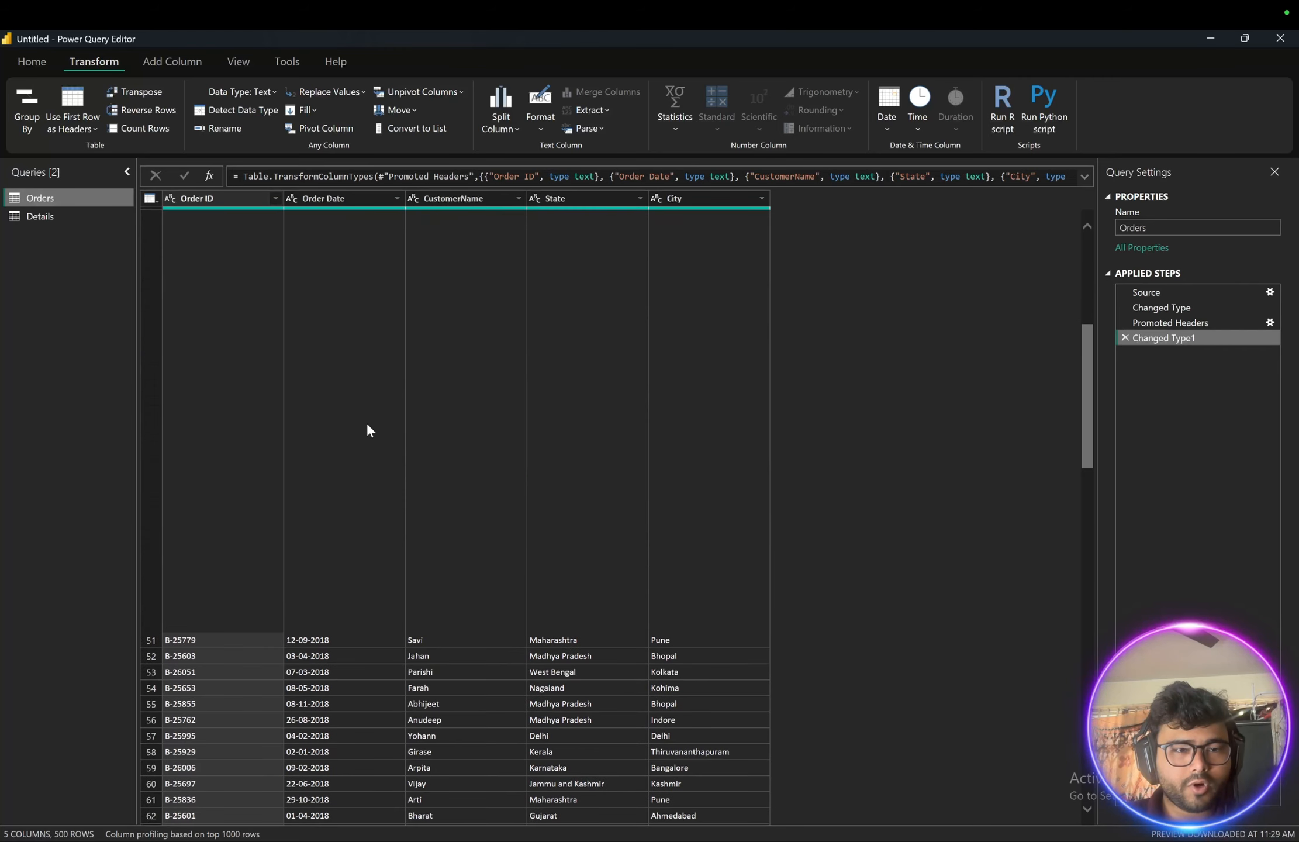
{"action": "scroll", "coordinate": [367, 422], "scroll_direction": "up", "scroll_amount": 15}
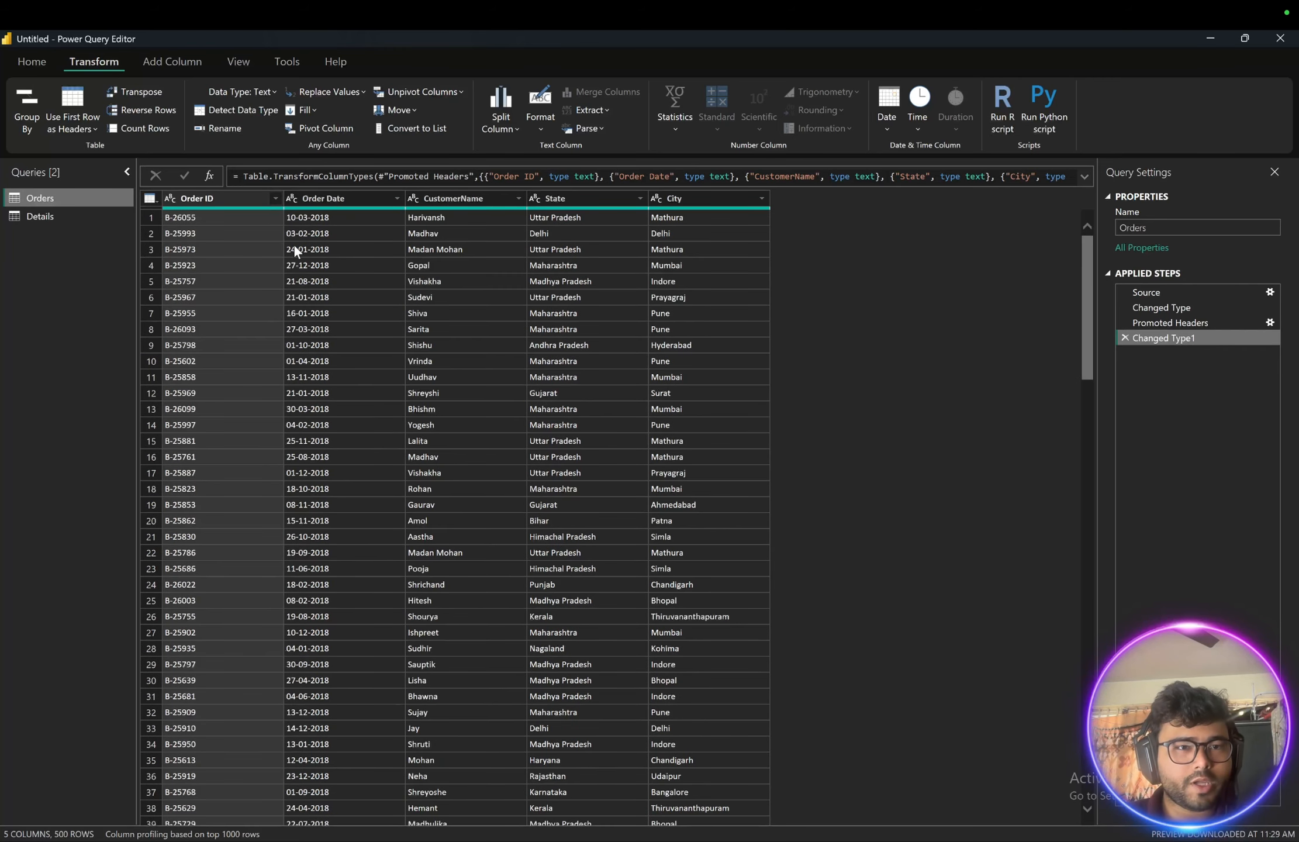
{"action": "left_click", "coordinate": [205, 201]}
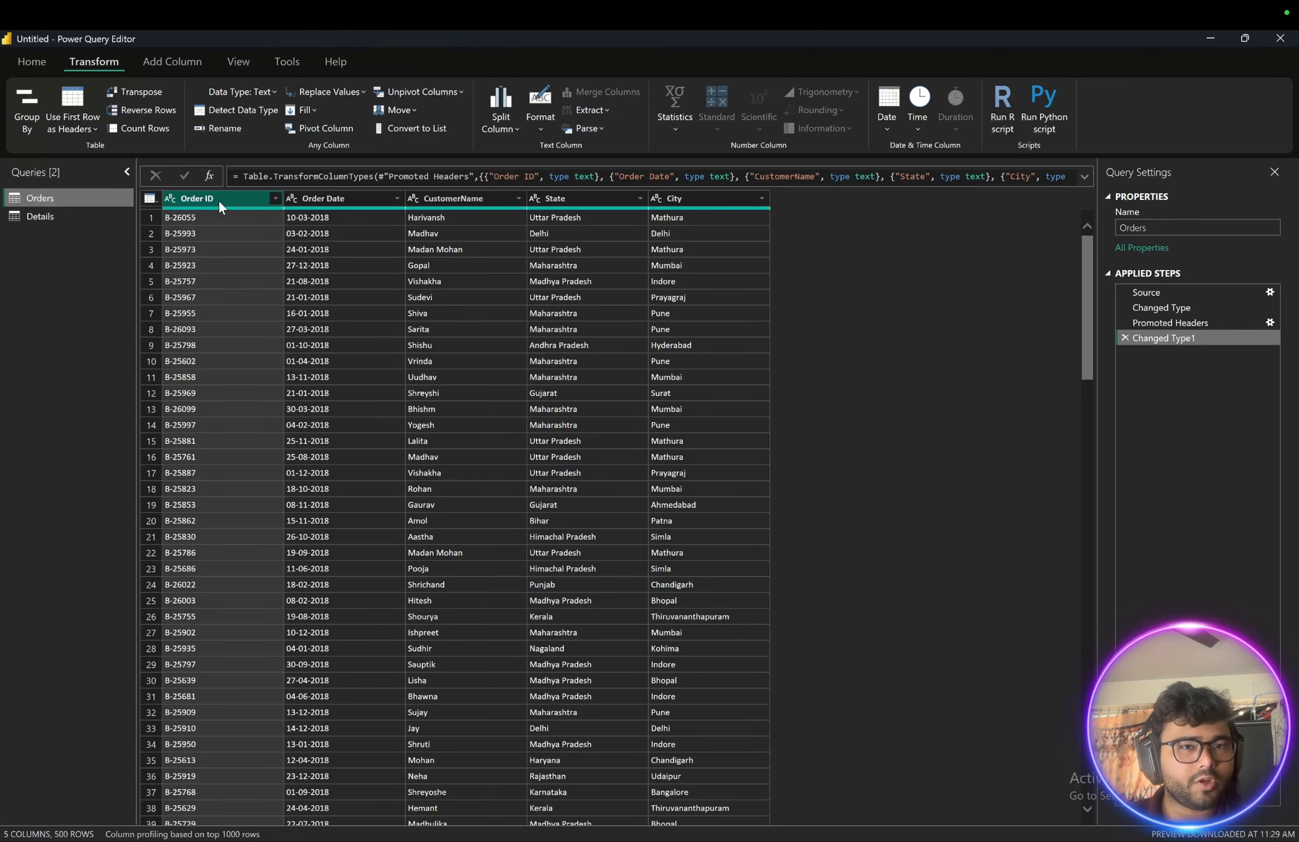
{"action": "left_click", "coordinate": [32, 214]}
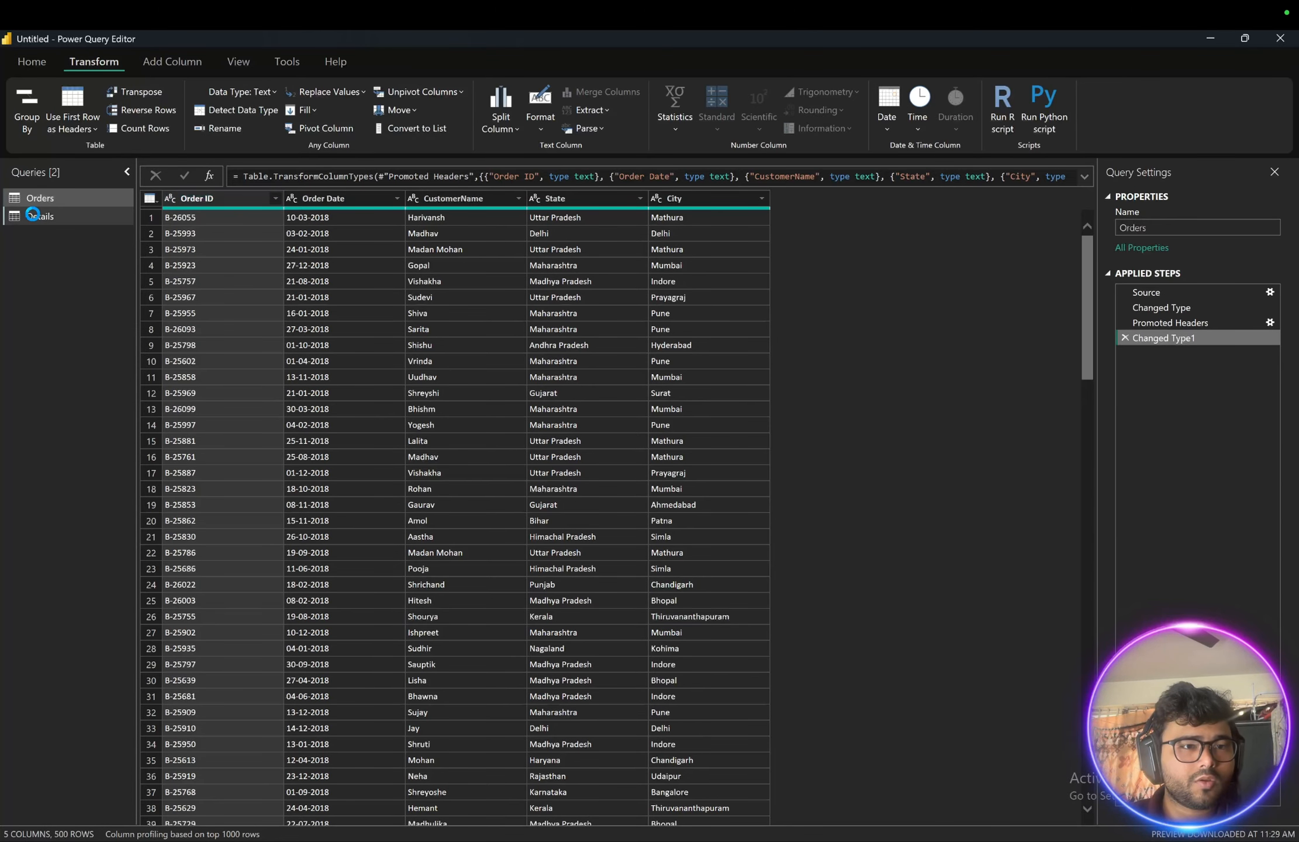
{"action": "left_click", "coordinate": [35, 199]}
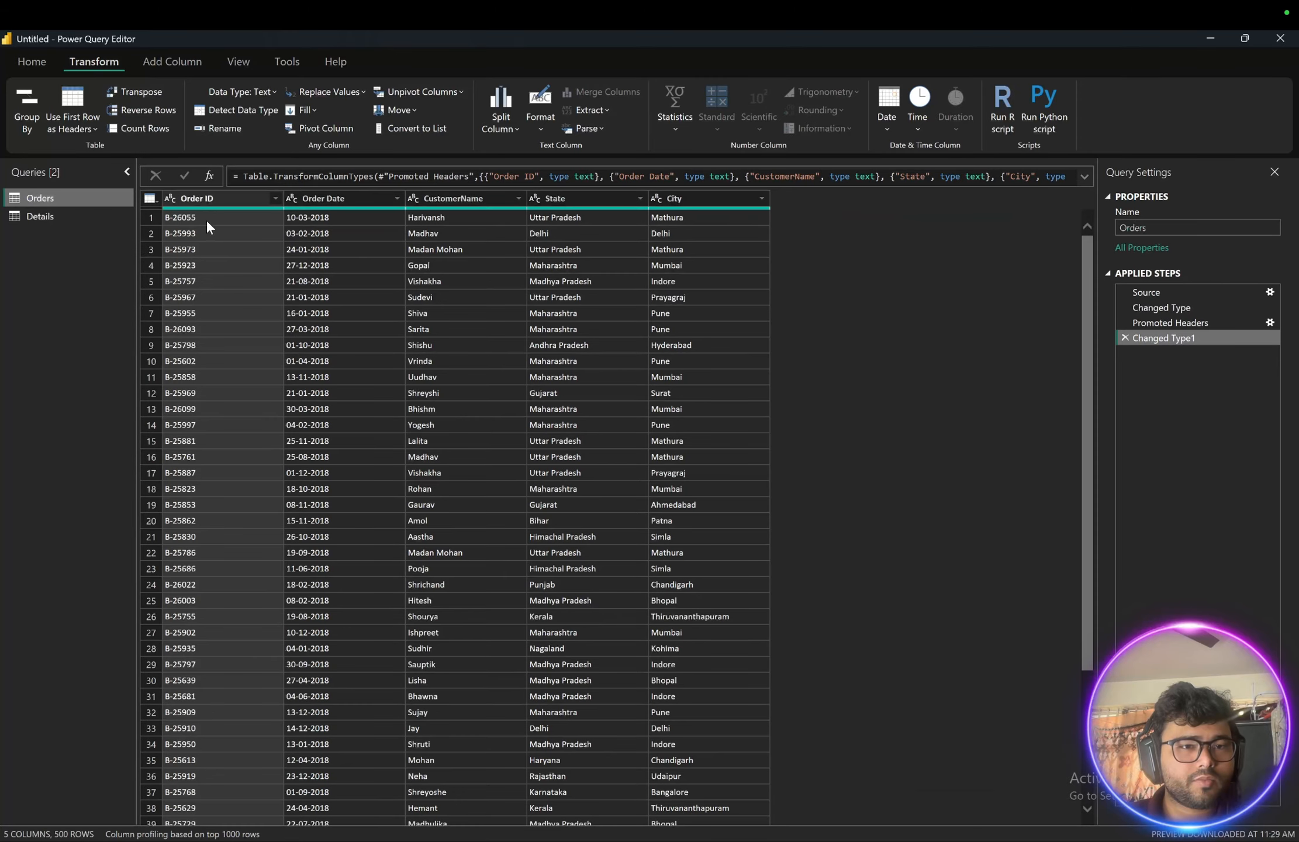
{"action": "left_click", "coordinate": [276, 198]}
{"action": "left_click", "coordinate": [253, 198]}
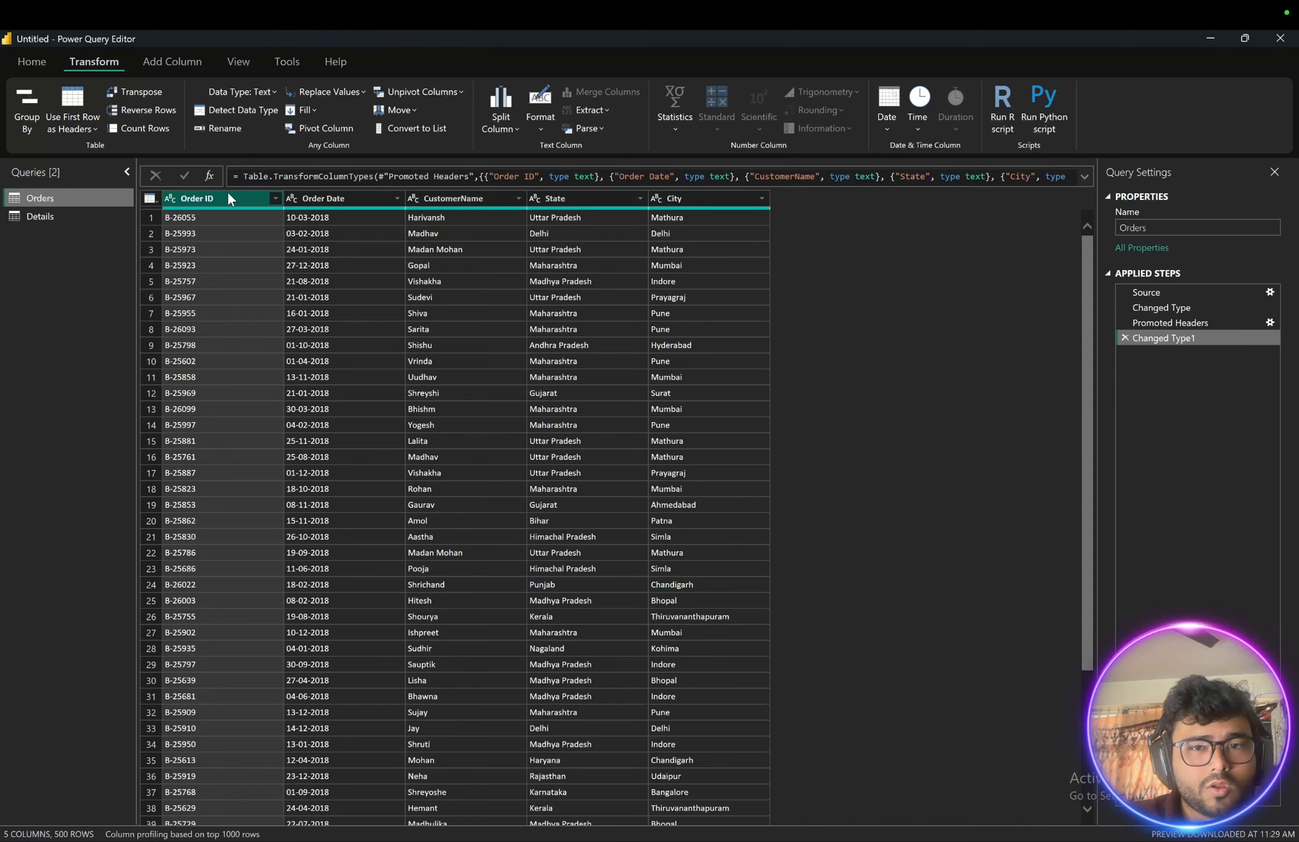
{"action": "left_click", "coordinate": [290, 200]}
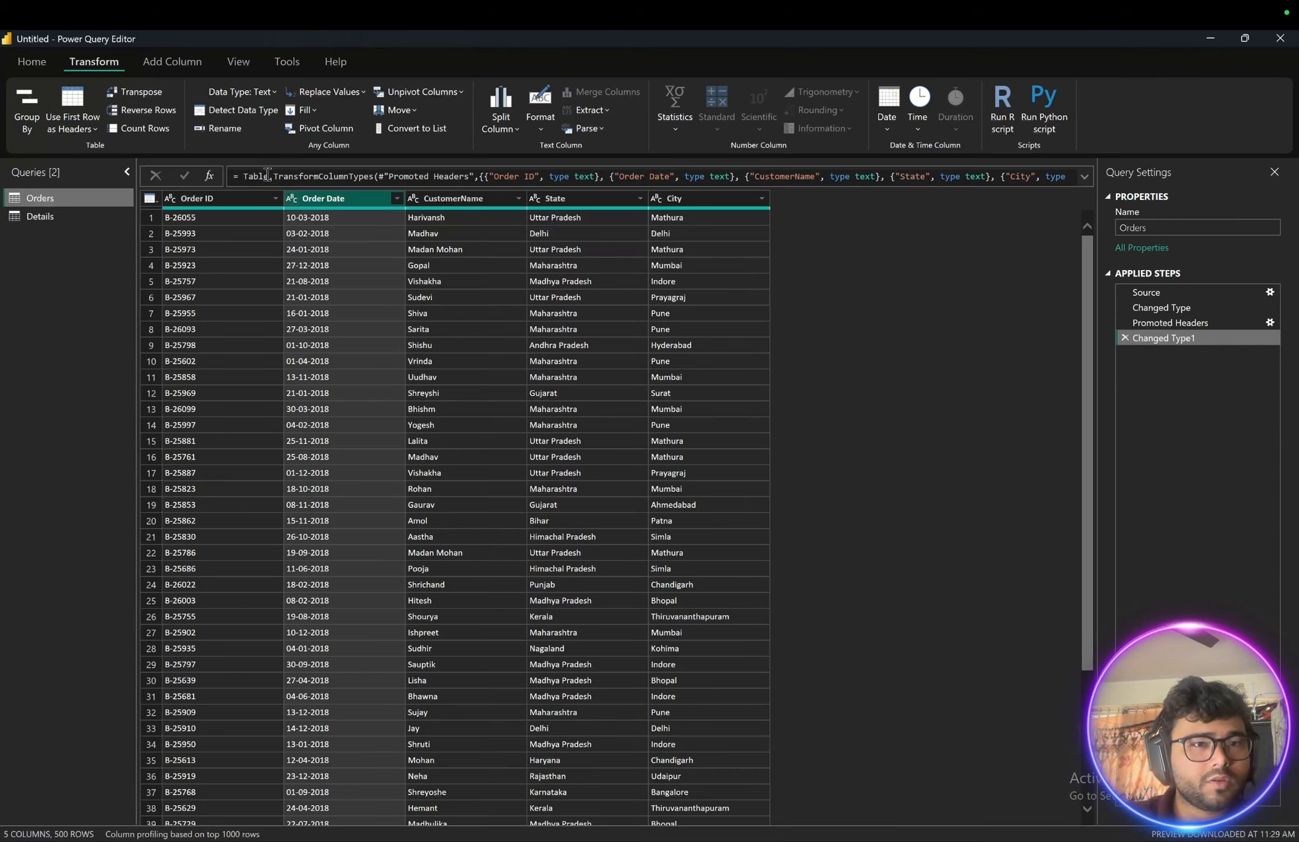
- Try changing the Order Date column's data type to Date, replacing the current conversion
{"action": "left_click", "coordinate": [223, 92]}
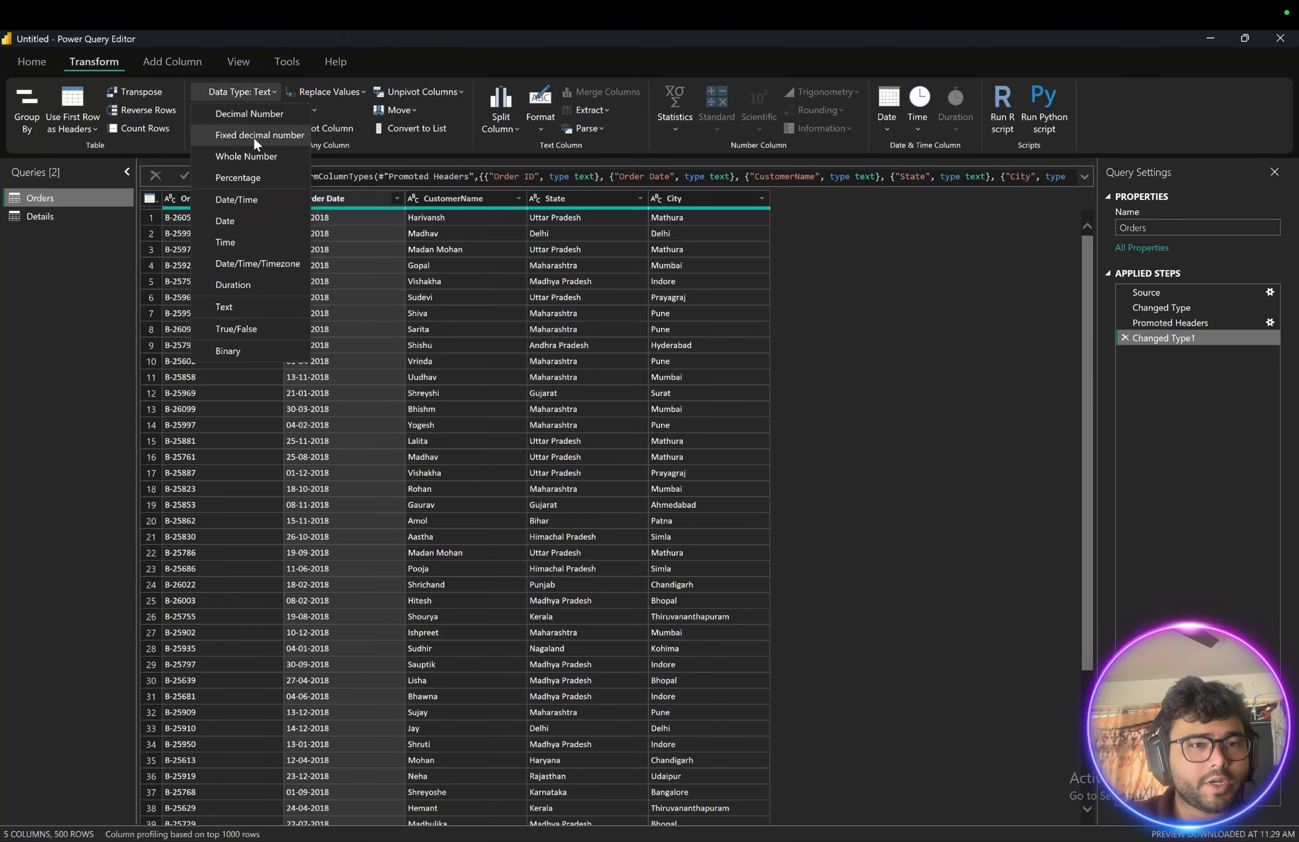
{"action": "left_click", "coordinate": [225, 220]}
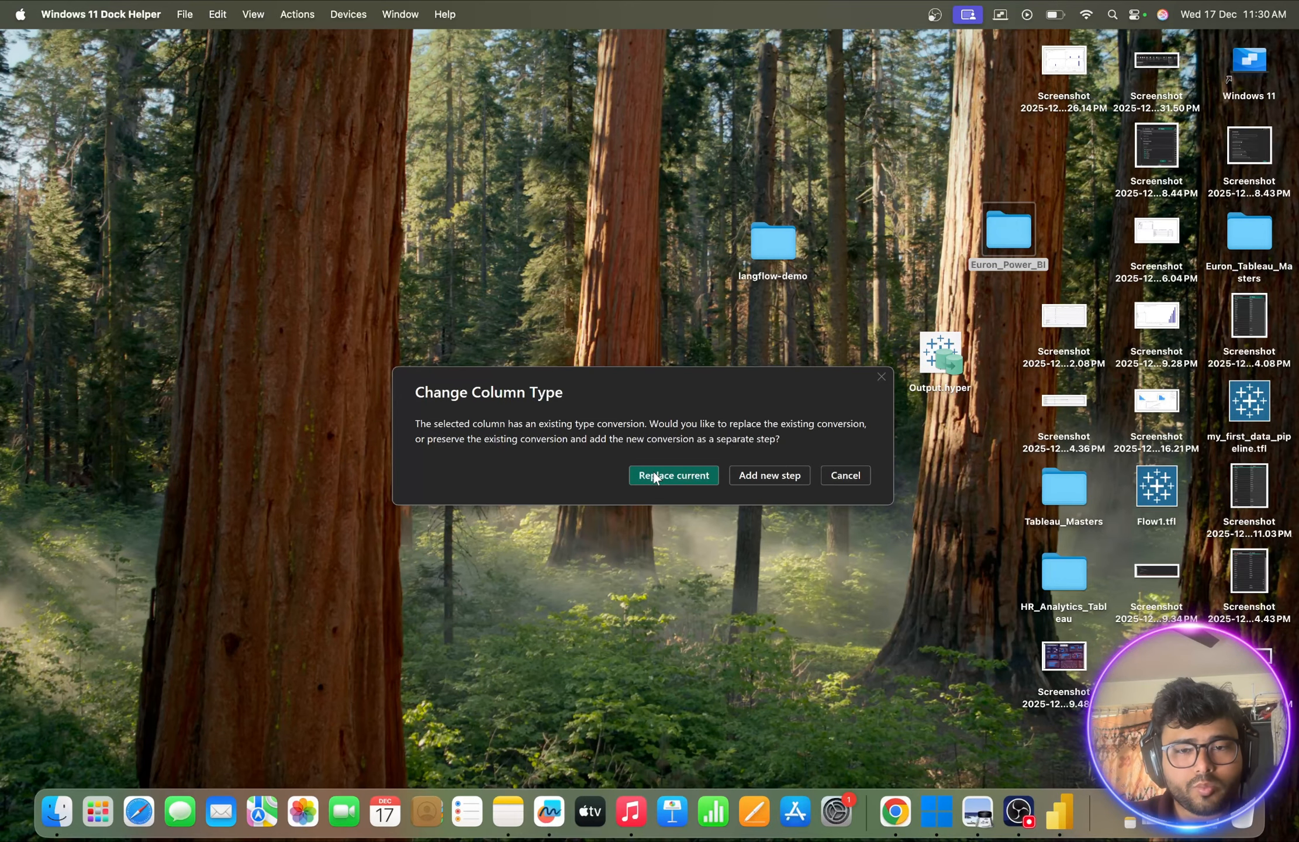
{"action": "left_click", "coordinate": [653, 473]}
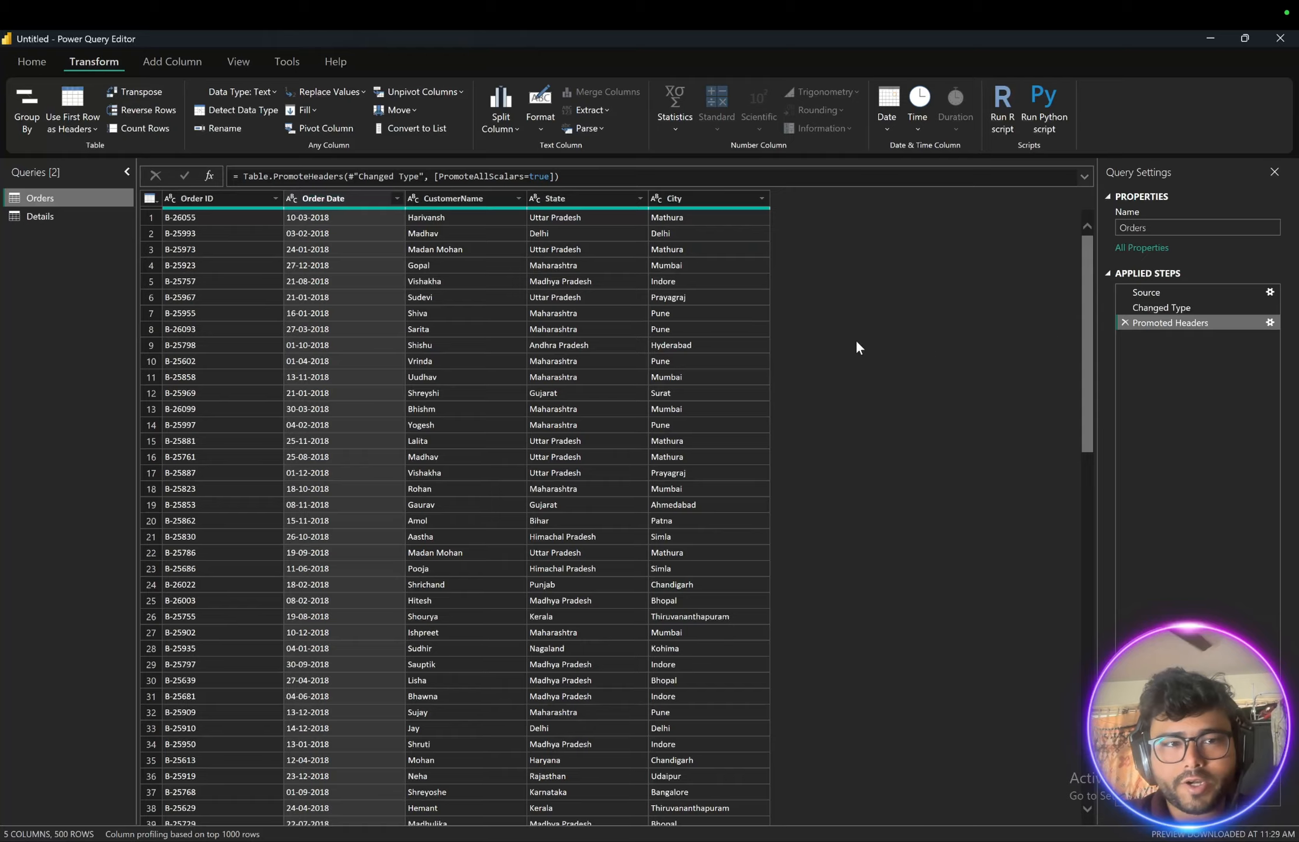
- Try removing the Order ID column from the Orders query, then delete that removal step again
{"action": "left_click", "coordinate": [216, 199]}
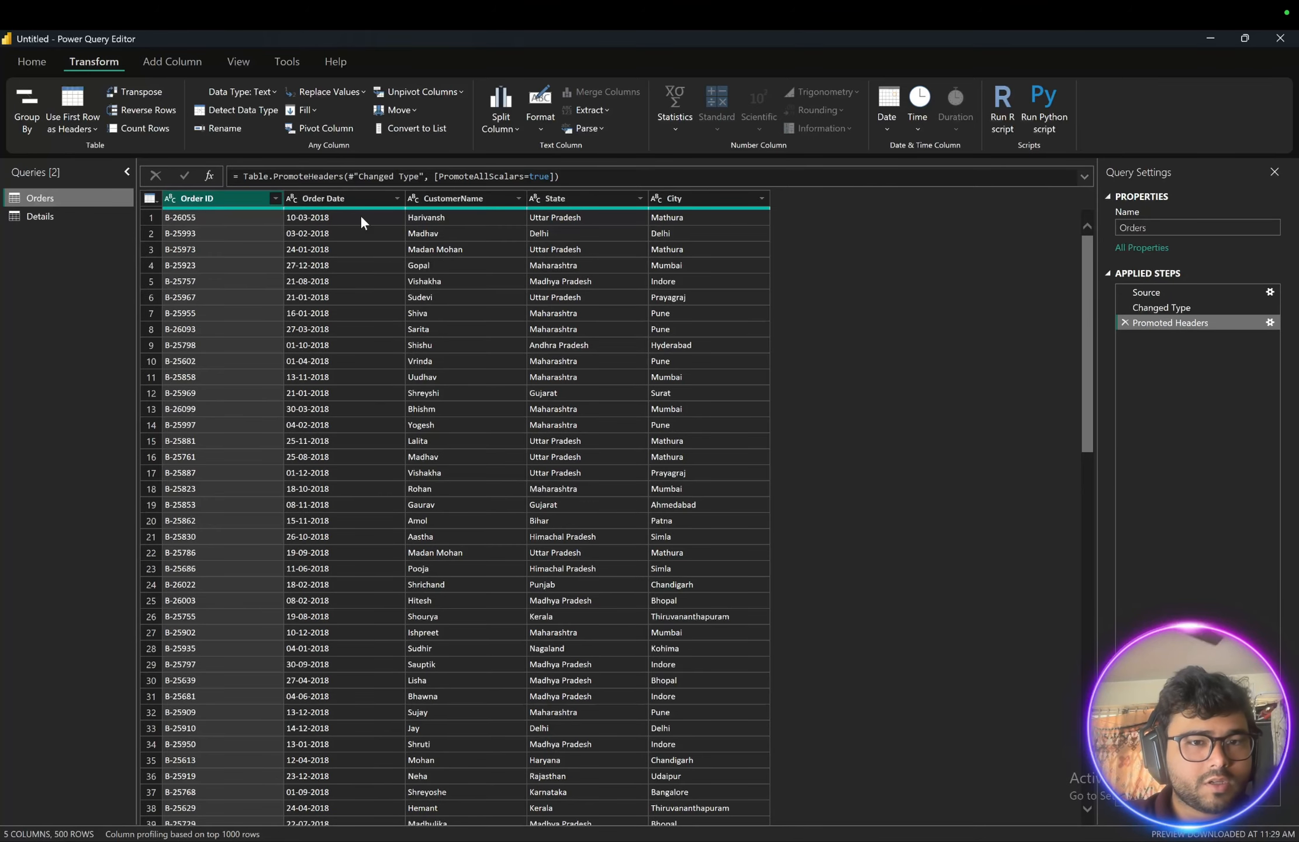
{"action": "left_click", "coordinate": [455, 199]}
{"action": "scroll", "coordinate": [397, 442], "scroll_direction": "down", "scroll_amount": 20}
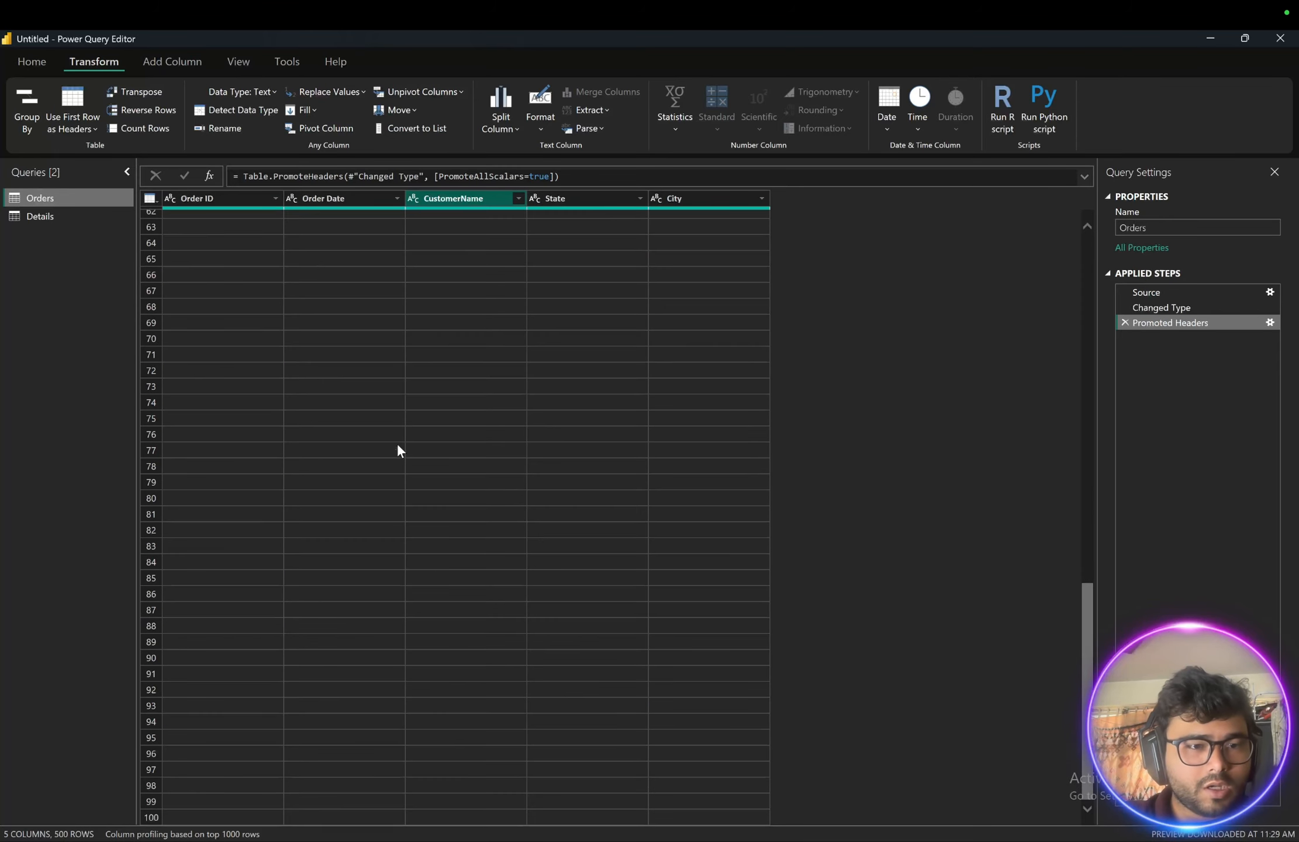
{"action": "scroll", "coordinate": [397, 450], "scroll_direction": "down", "scroll_amount": 20}
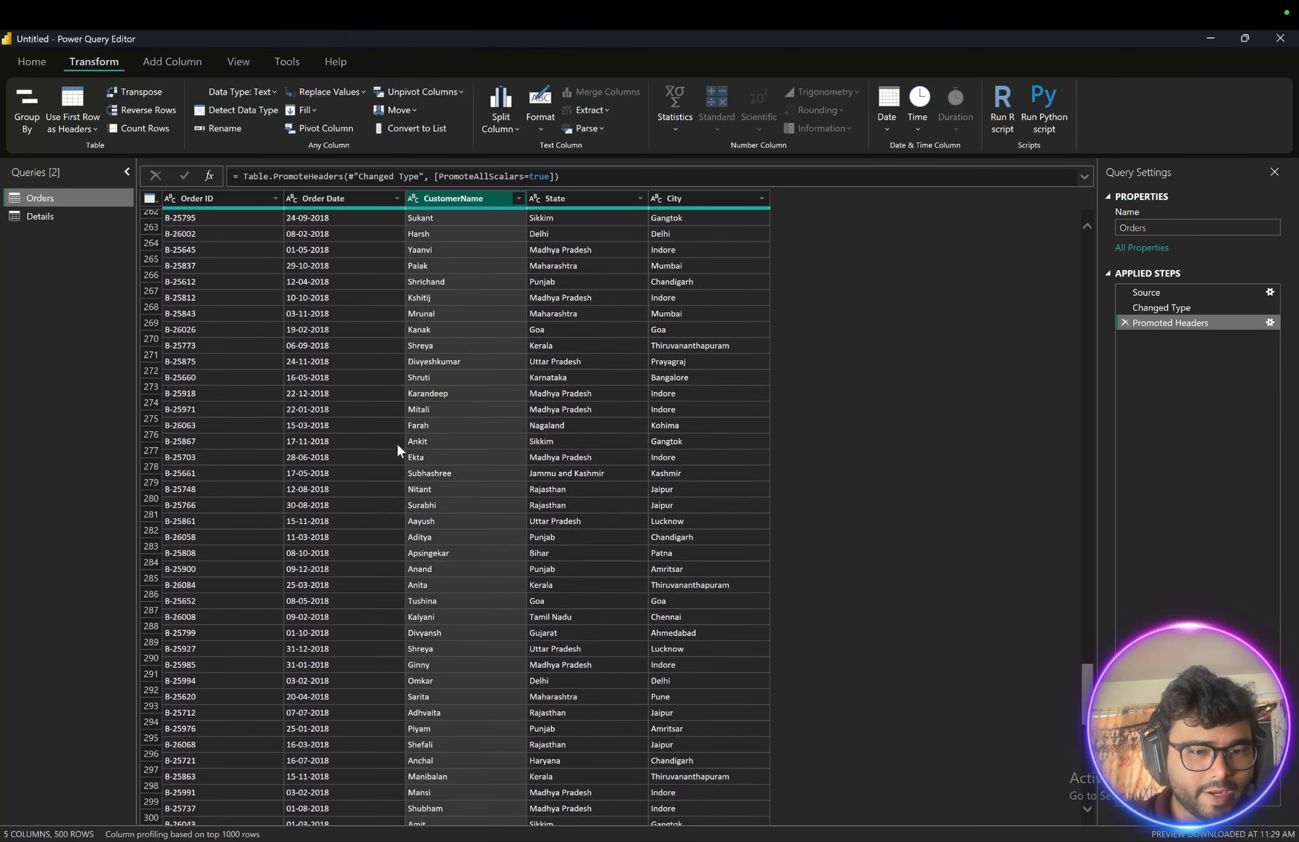
{"action": "scroll", "coordinate": [397, 443], "scroll_direction": "up", "scroll_amount": 20}
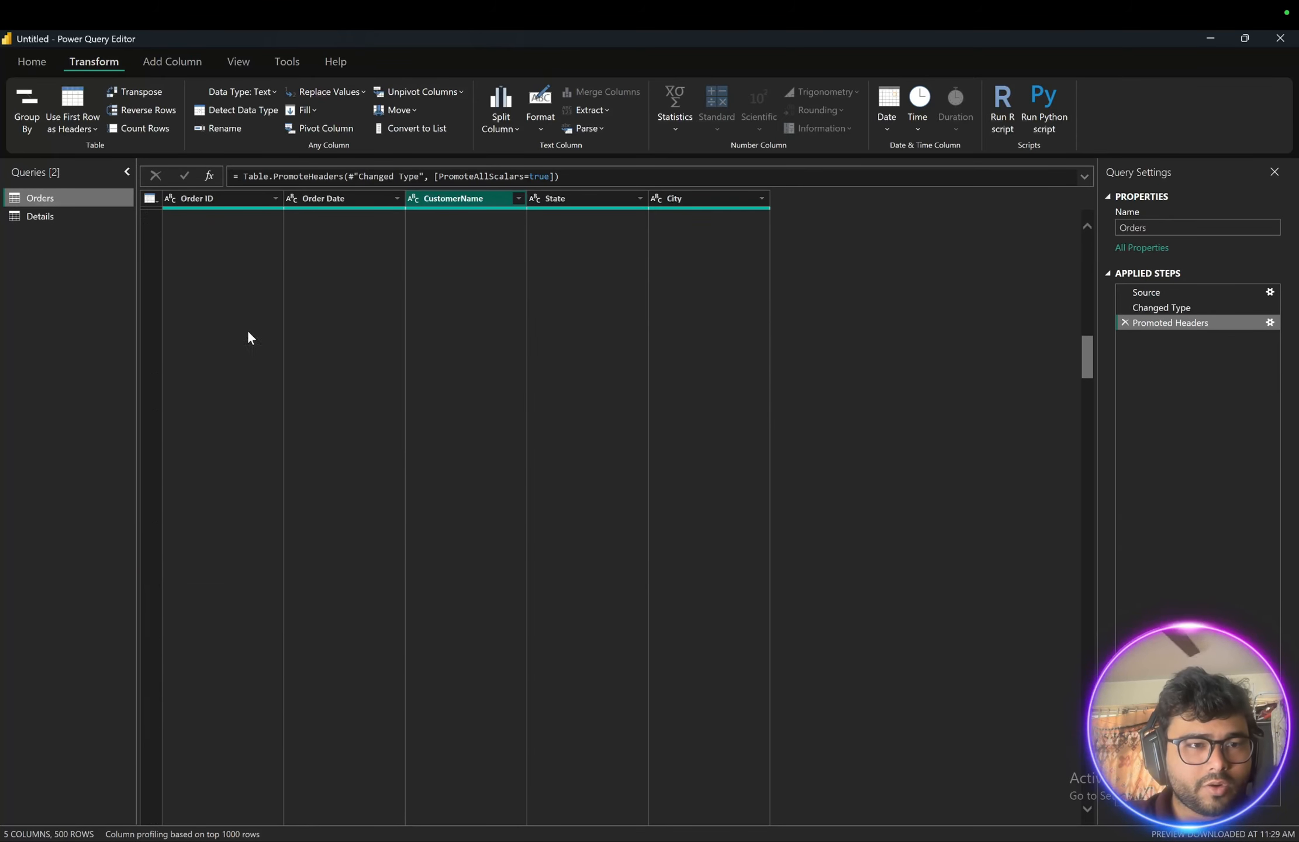
{"action": "scroll", "coordinate": [221, 265], "scroll_direction": "up", "scroll_amount": 20}
{"action": "left_click", "coordinate": [206, 199]}
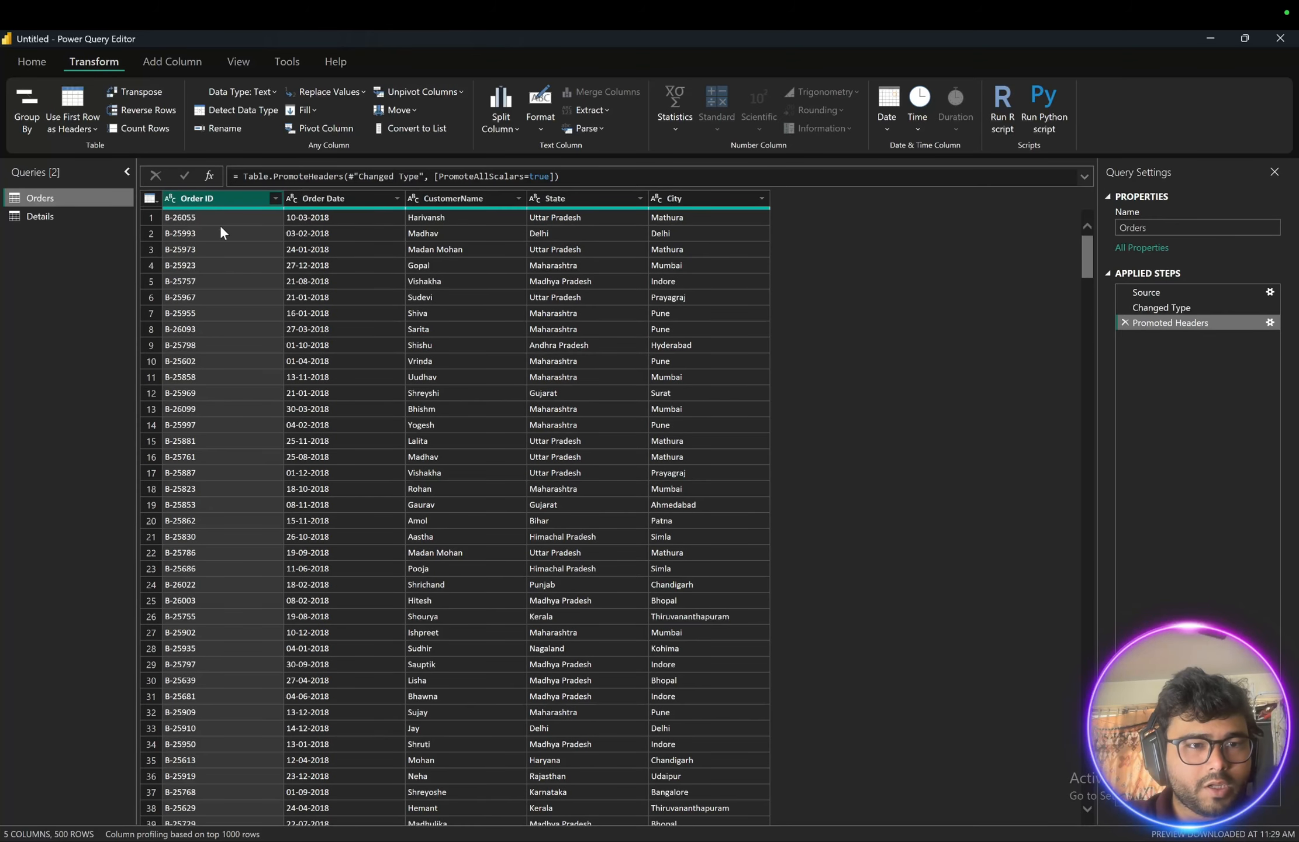
{"action": "key", "text": "Delete"}
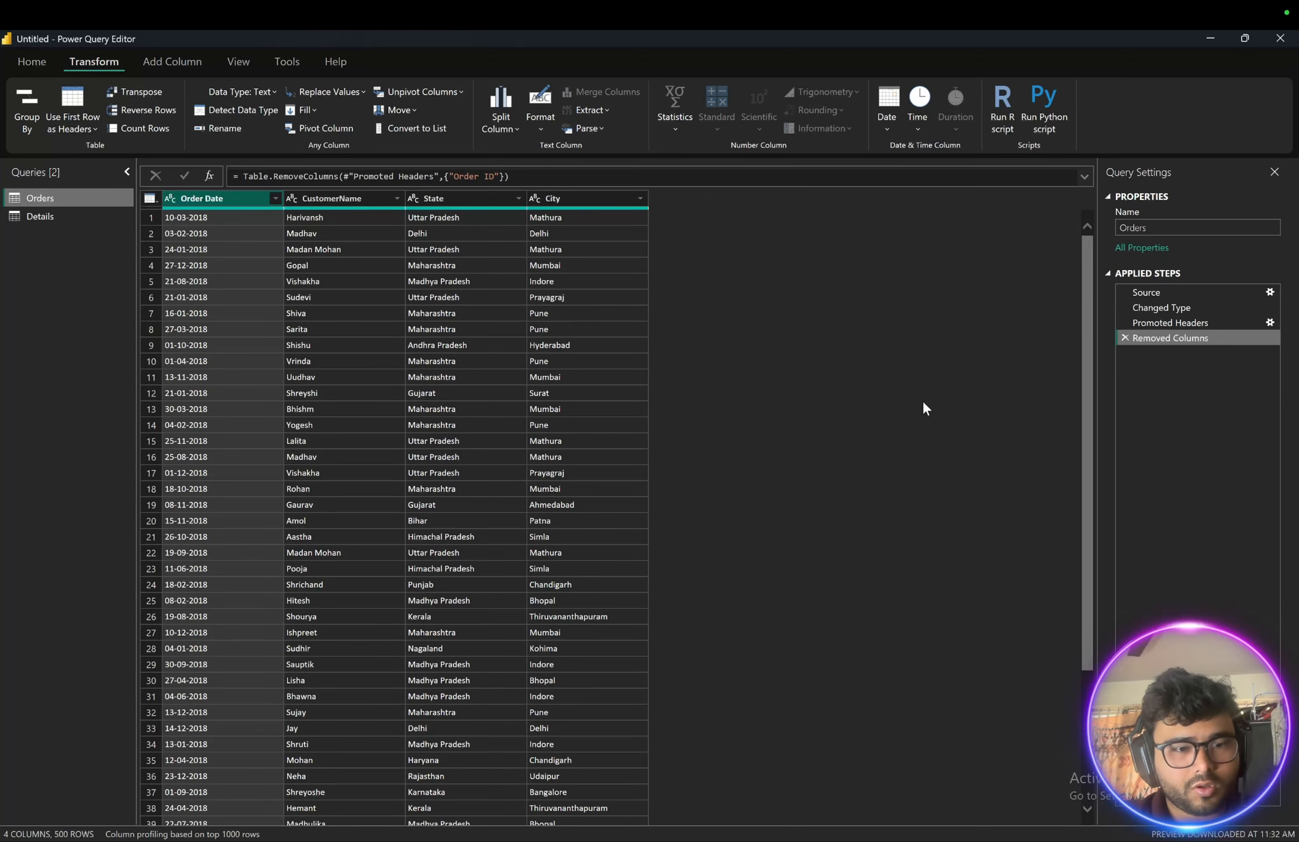
{"action": "left_click", "coordinate": [1124, 338]}
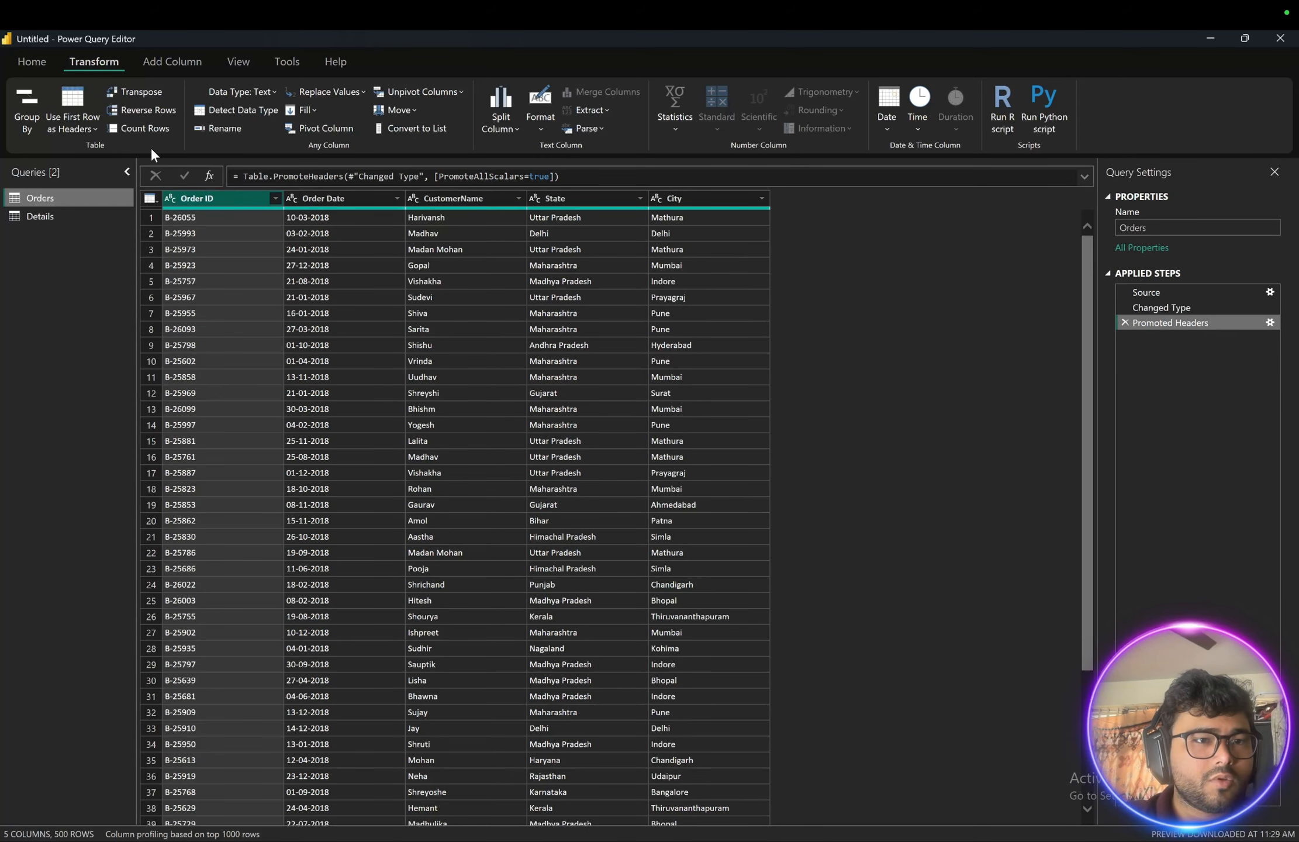
- Review the Details and Orders queries, then close the Power Query Editor and apply the changes
{"action": "left_click", "coordinate": [32, 215]}
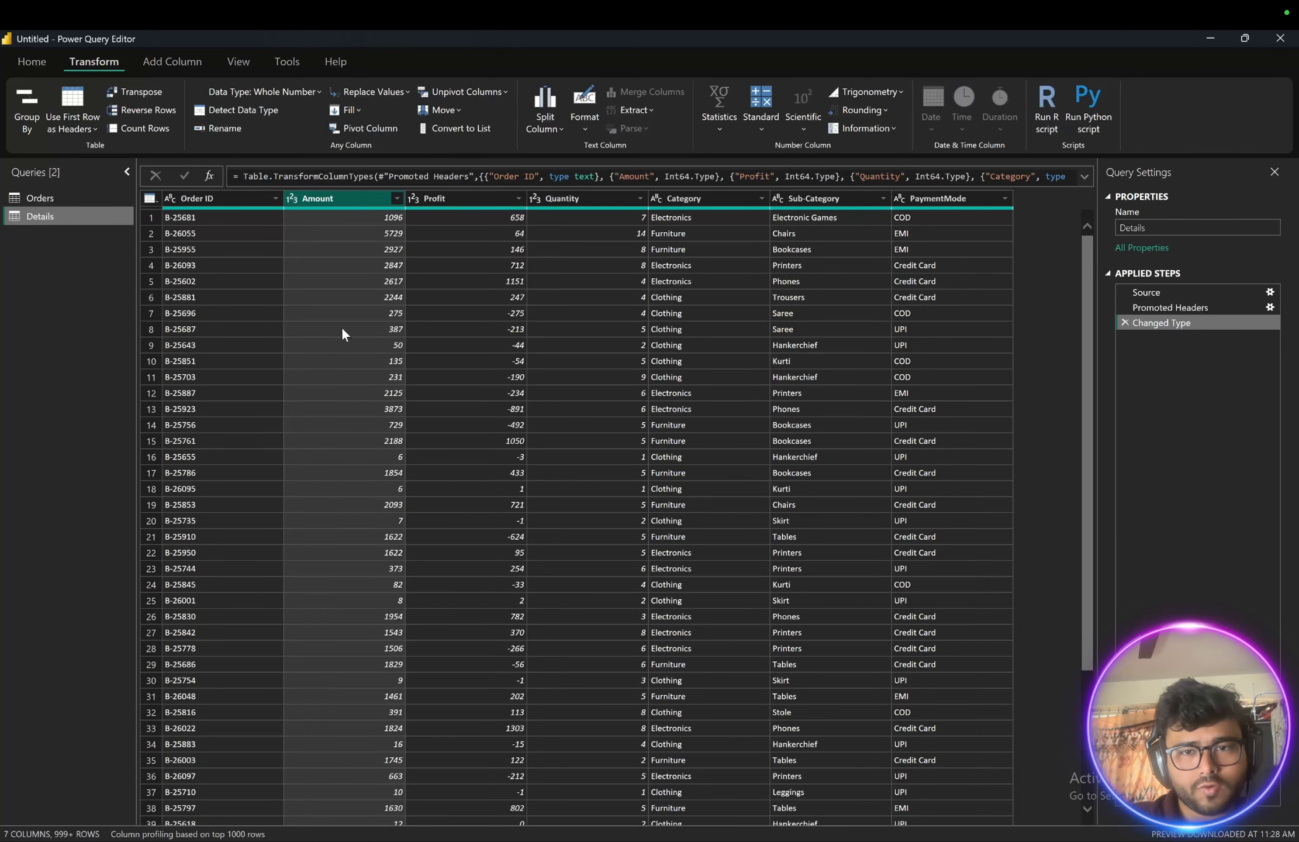
{"action": "left_click", "coordinate": [35, 199]}
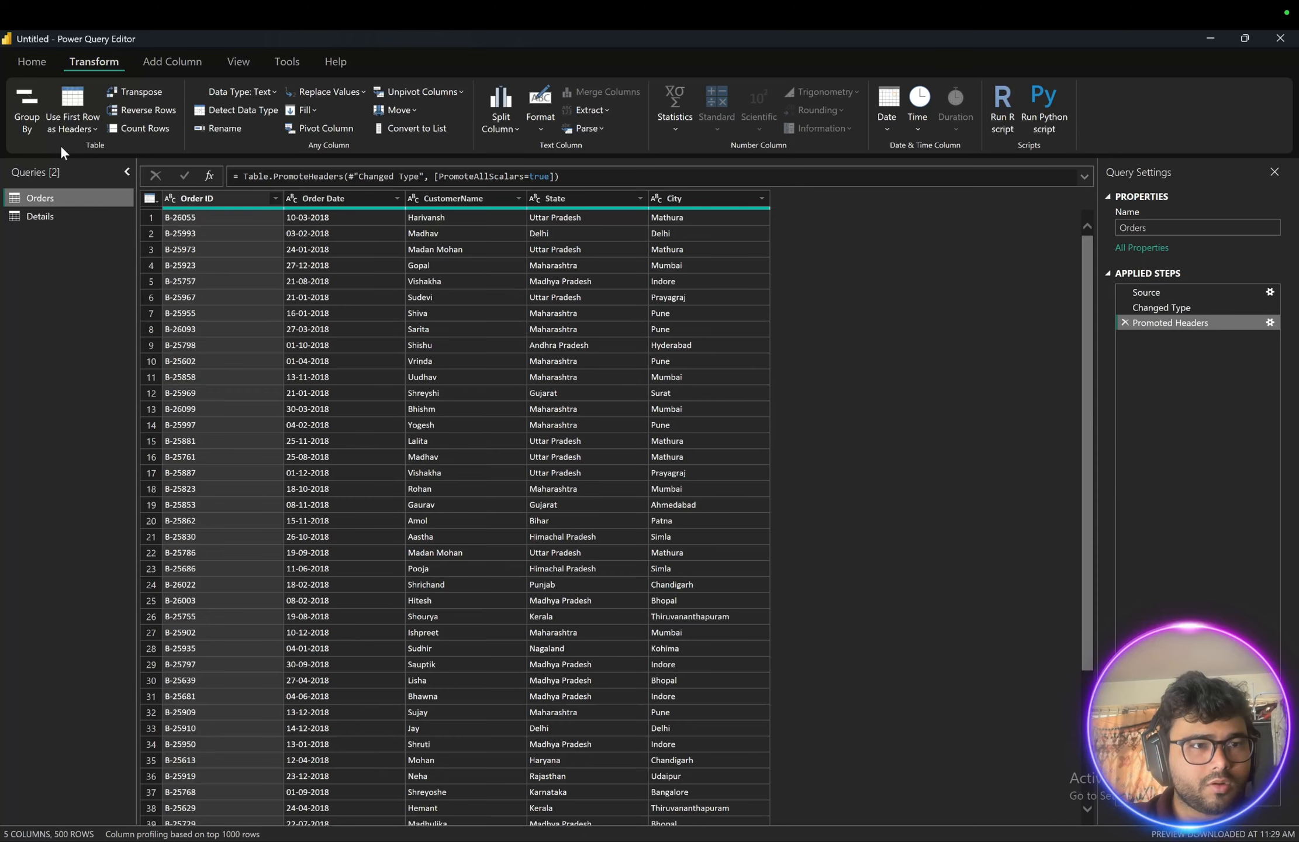
{"action": "left_click", "coordinate": [33, 61]}
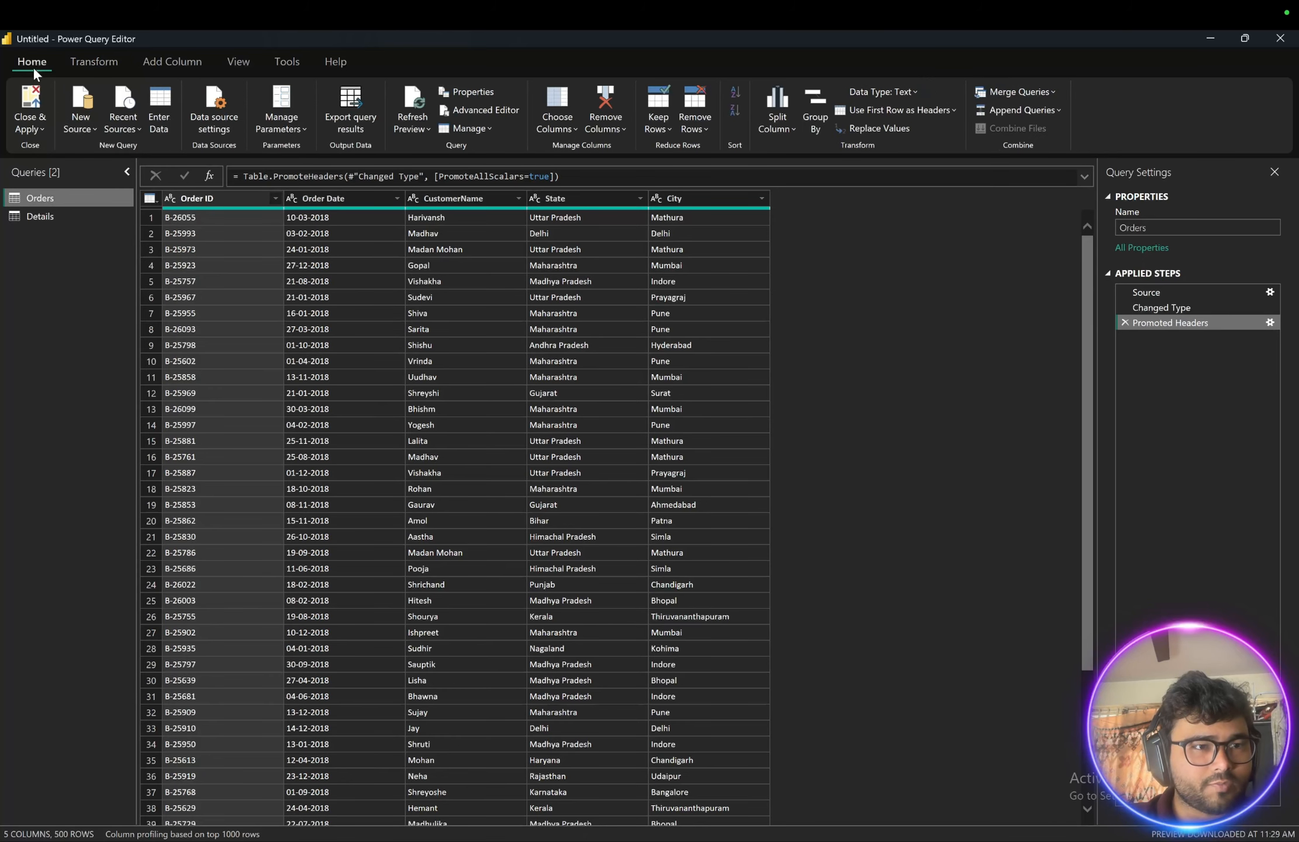
{"action": "left_click", "coordinate": [37, 131]}
{"action": "left_click", "coordinate": [55, 152]}
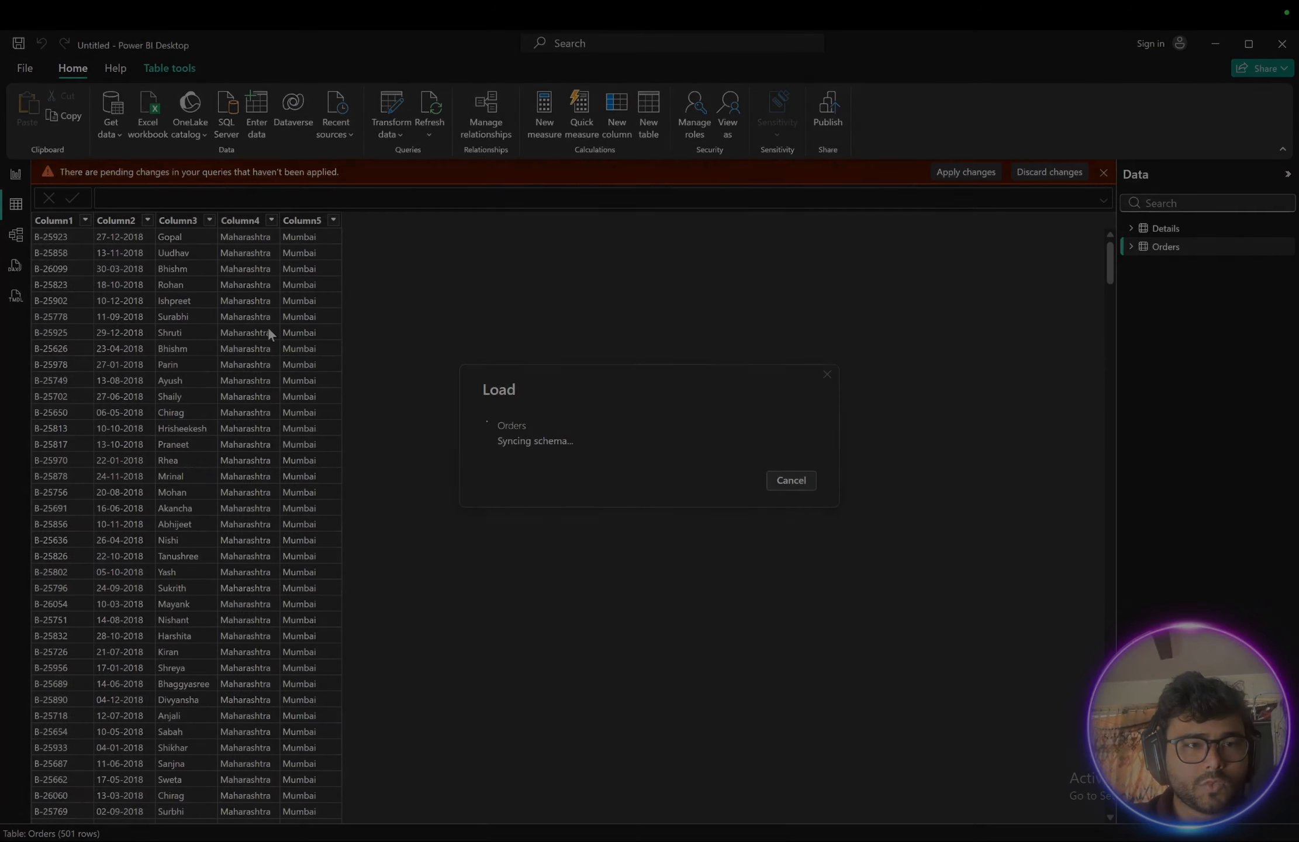
- Check the report, table and model views, and move the Details table further right in the model diagram
{"action": "left_click", "coordinate": [17, 175]}
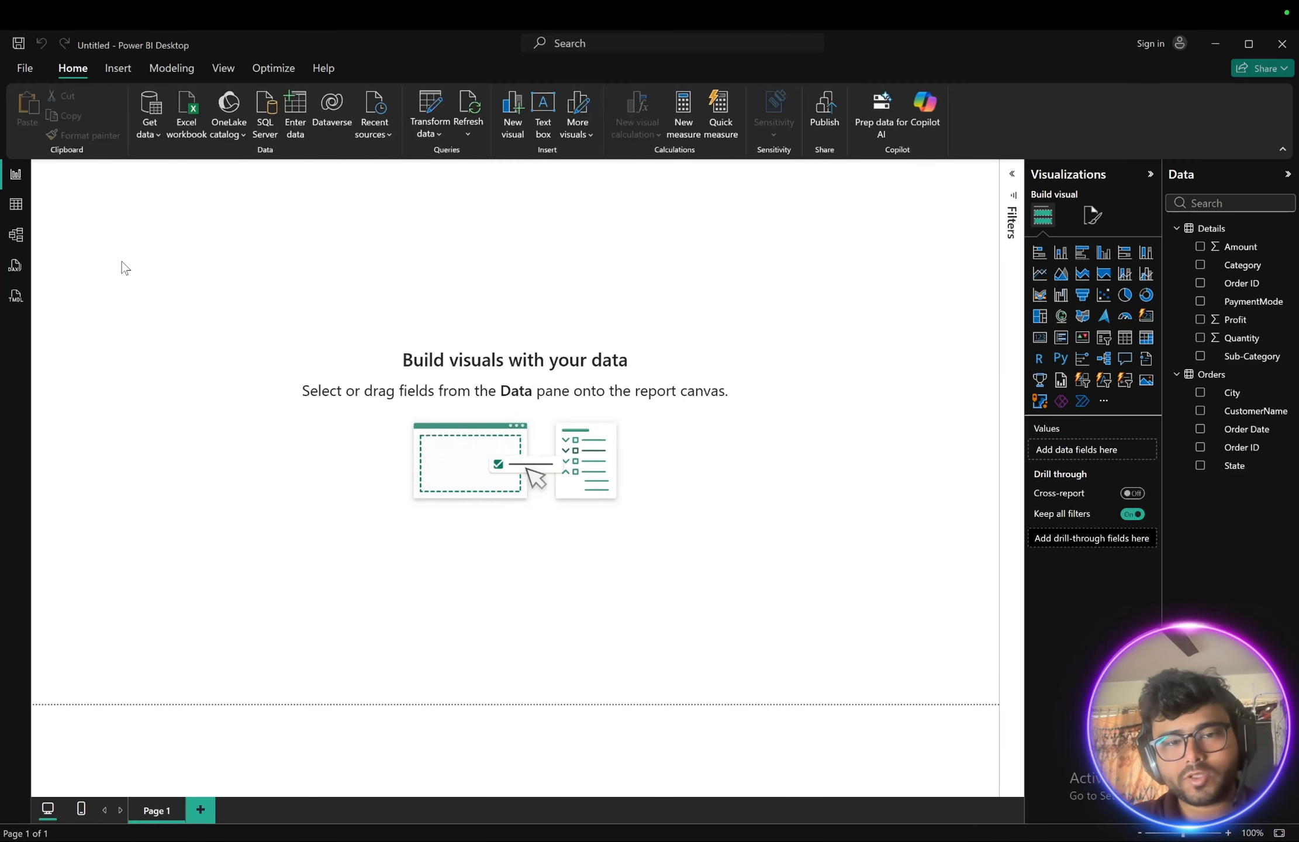
{"action": "left_click", "coordinate": [16, 205]}
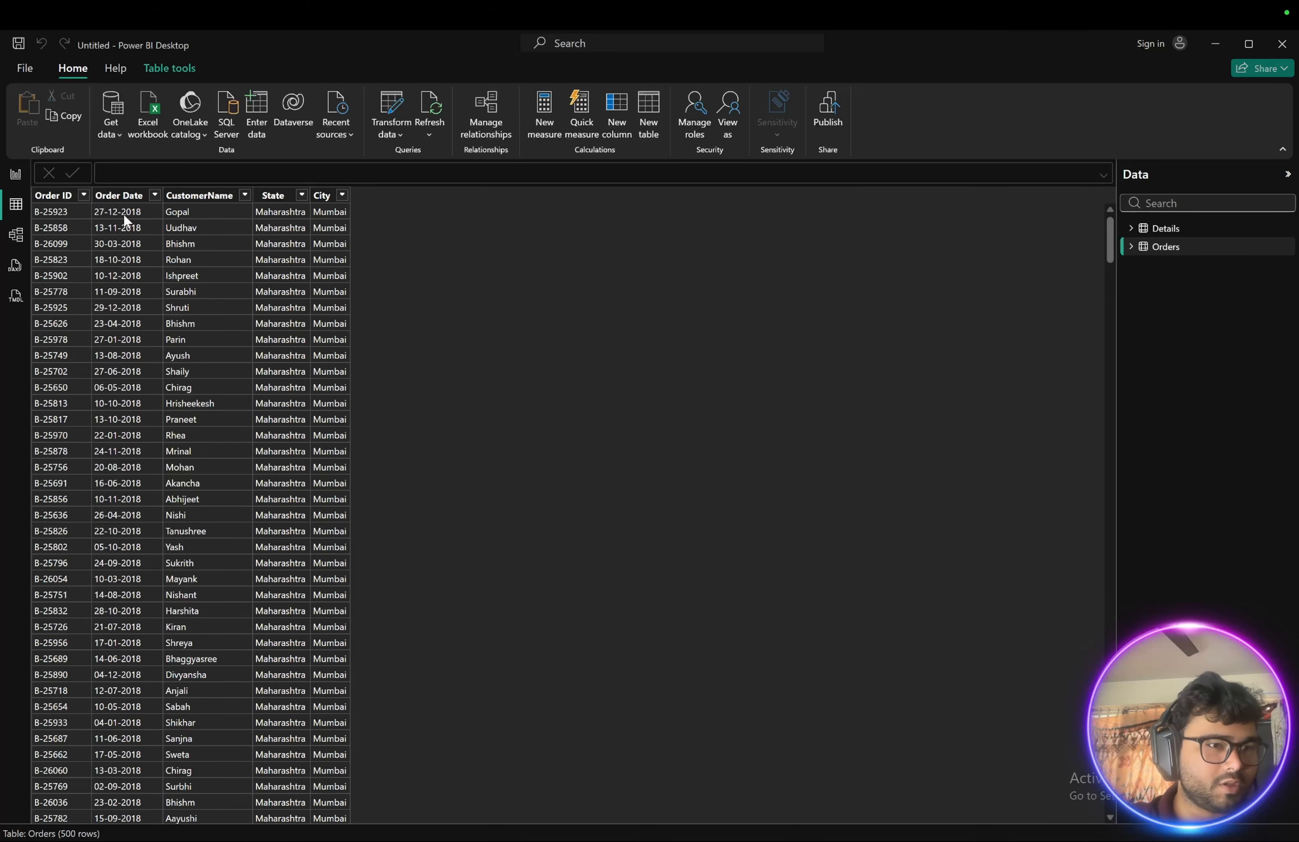
{"action": "left_click", "coordinate": [16, 175]}
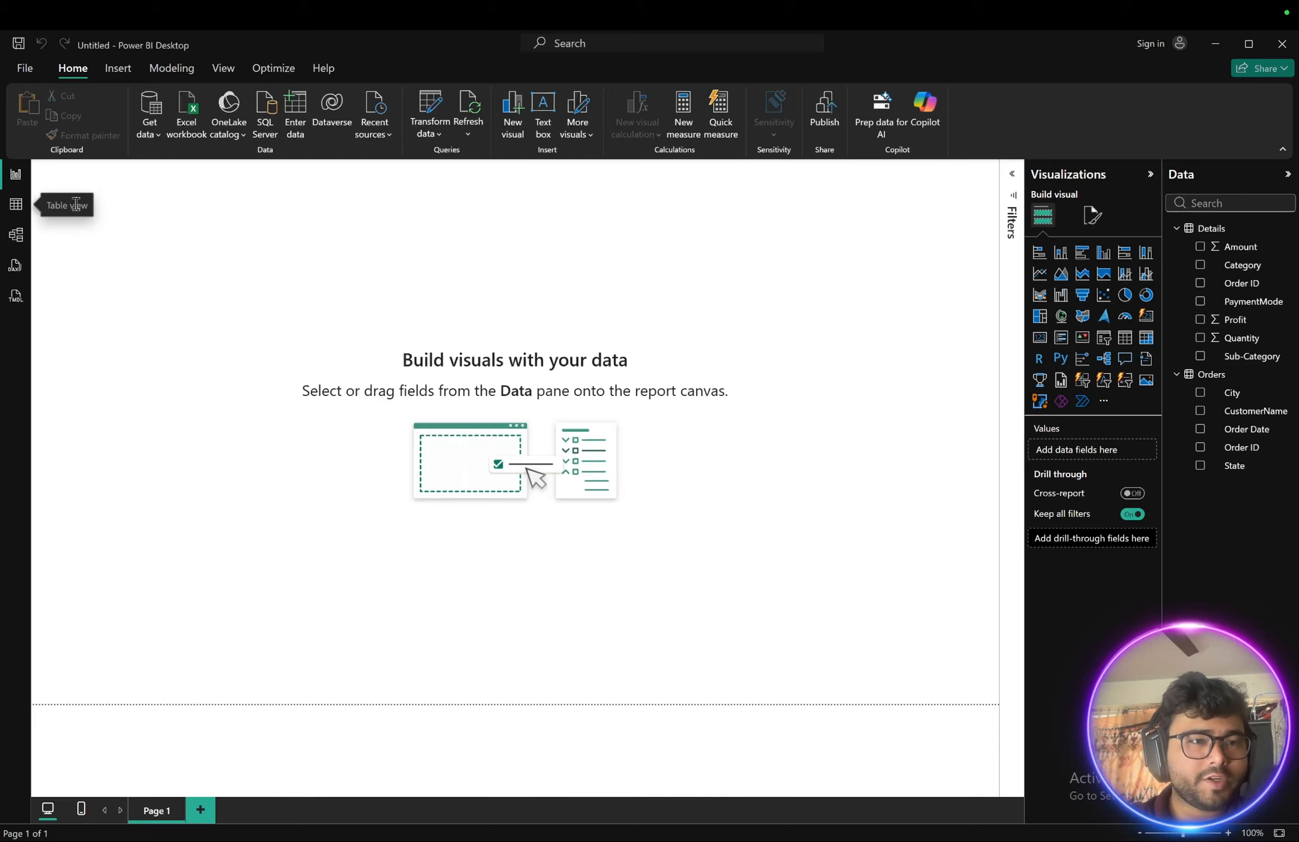
{"action": "left_click", "coordinate": [18, 237]}
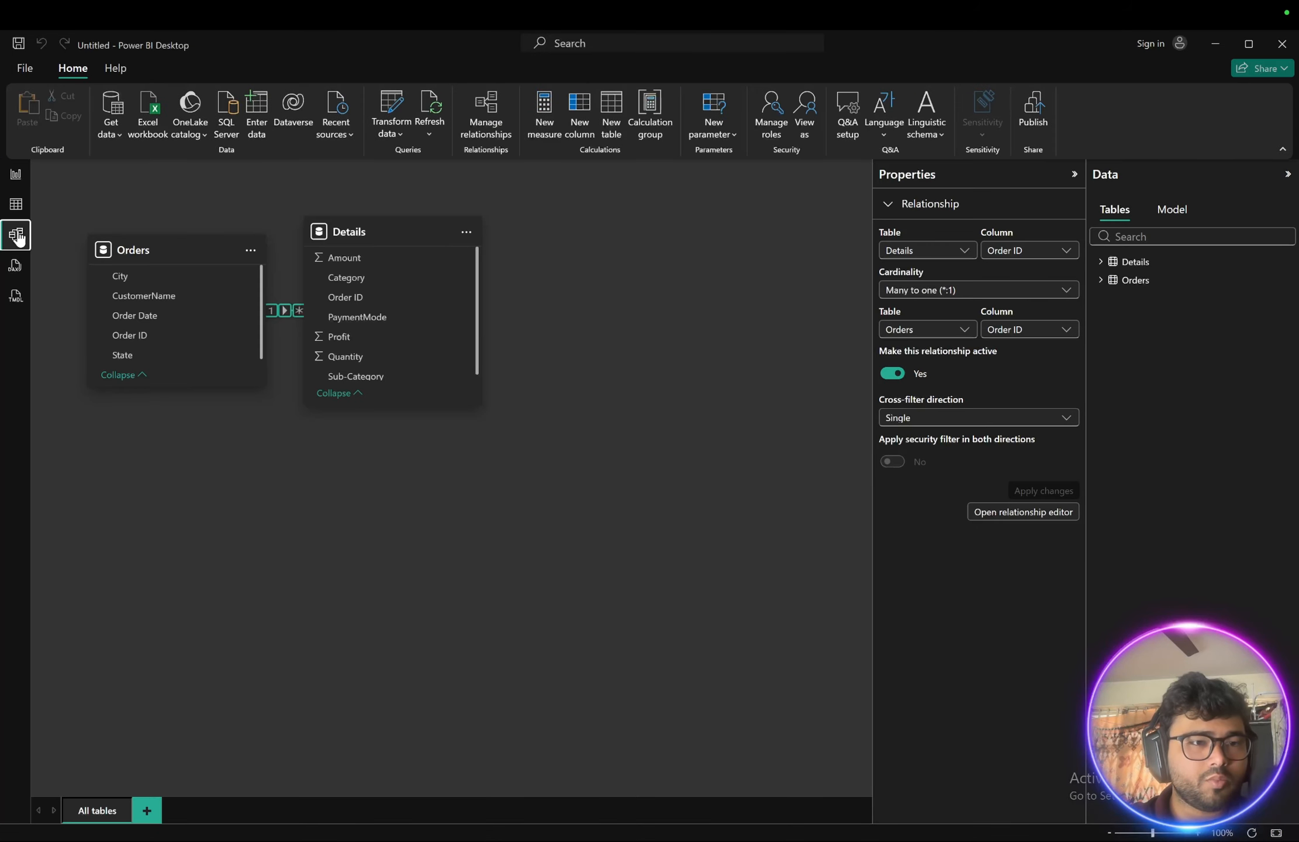
{"action": "left_click_drag", "start_coordinate": [360, 226], "coordinate": [601, 229]}
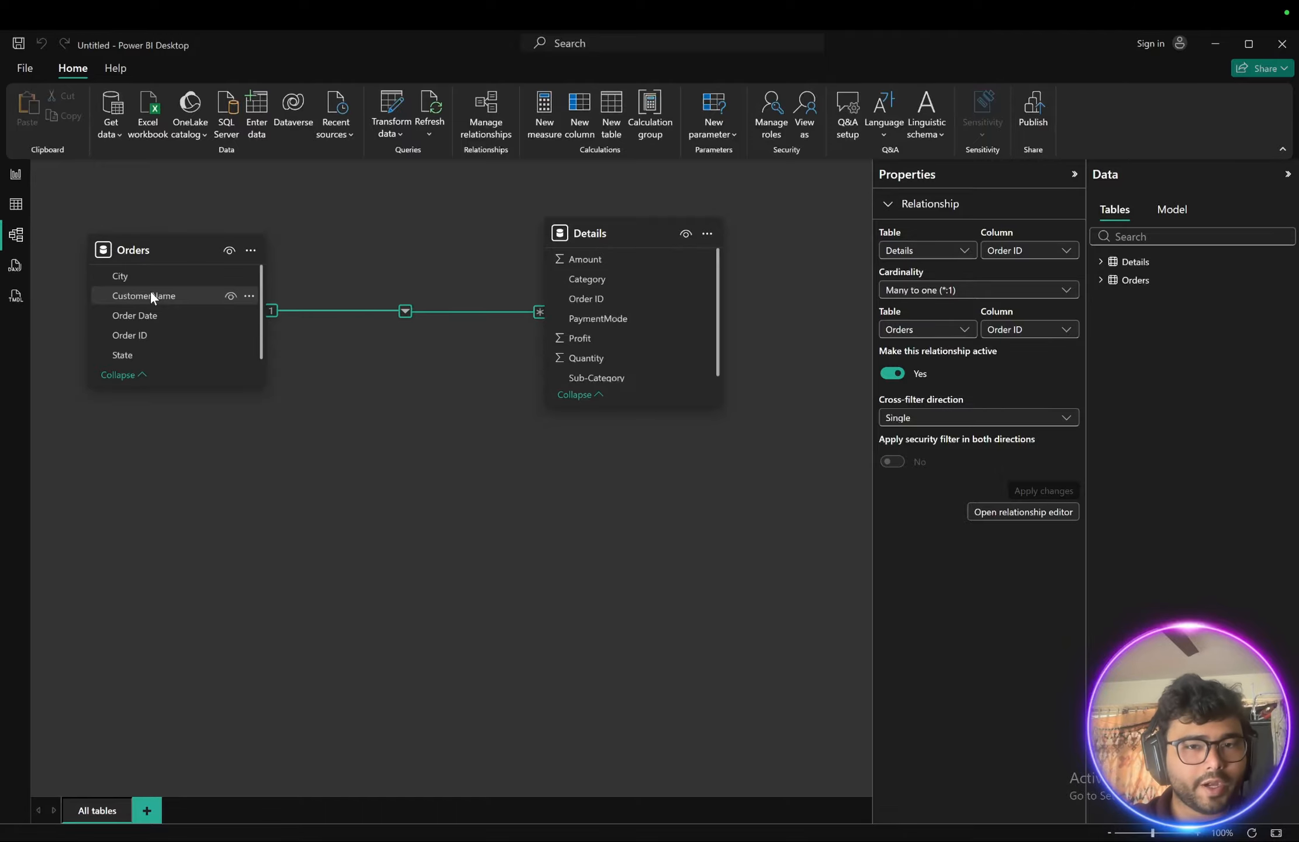
- Insert a text box on the report page with the title Pitala Brothers Sales Dashboard
{"action": "left_click", "coordinate": [16, 204]}
{"action": "left_click", "coordinate": [16, 174]}
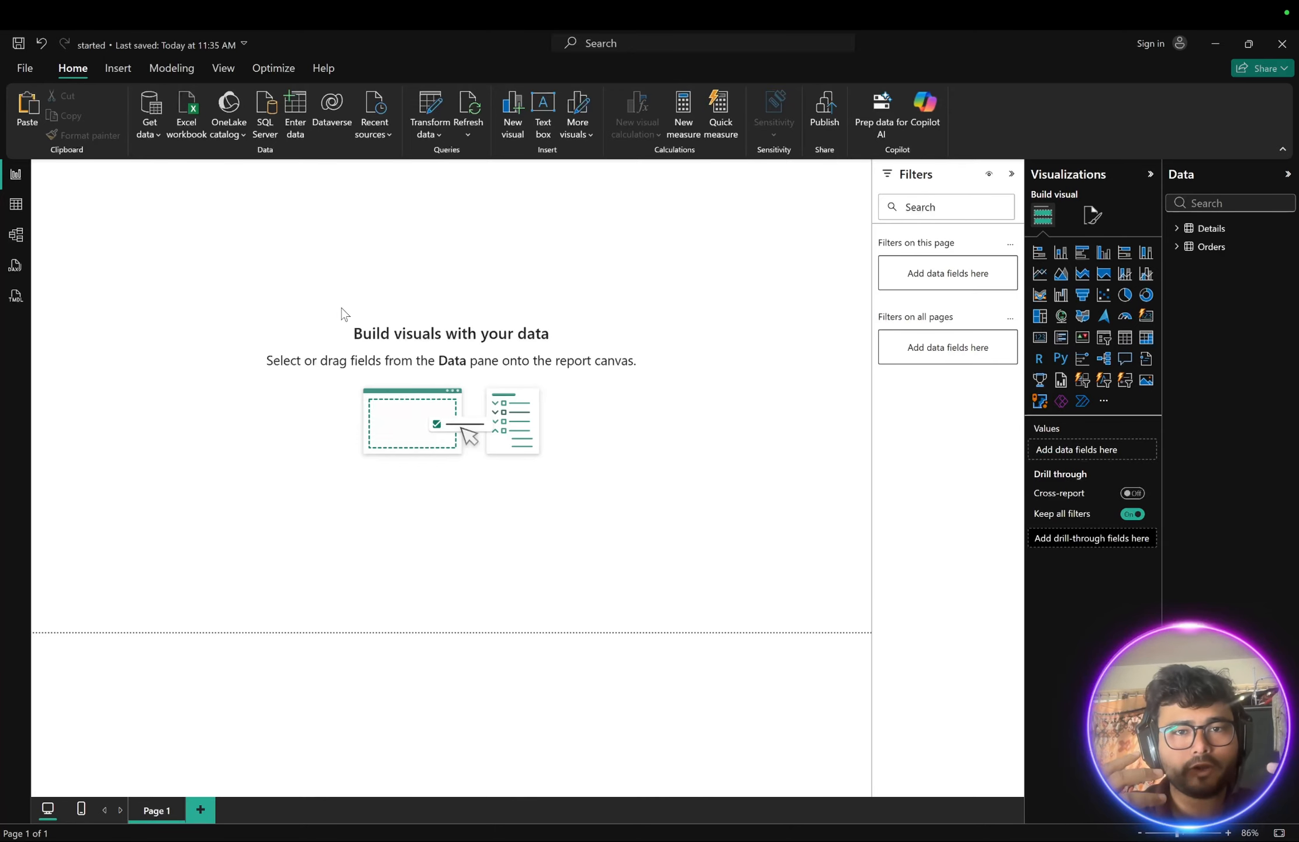
{"action": "left_click", "coordinate": [545, 122]}
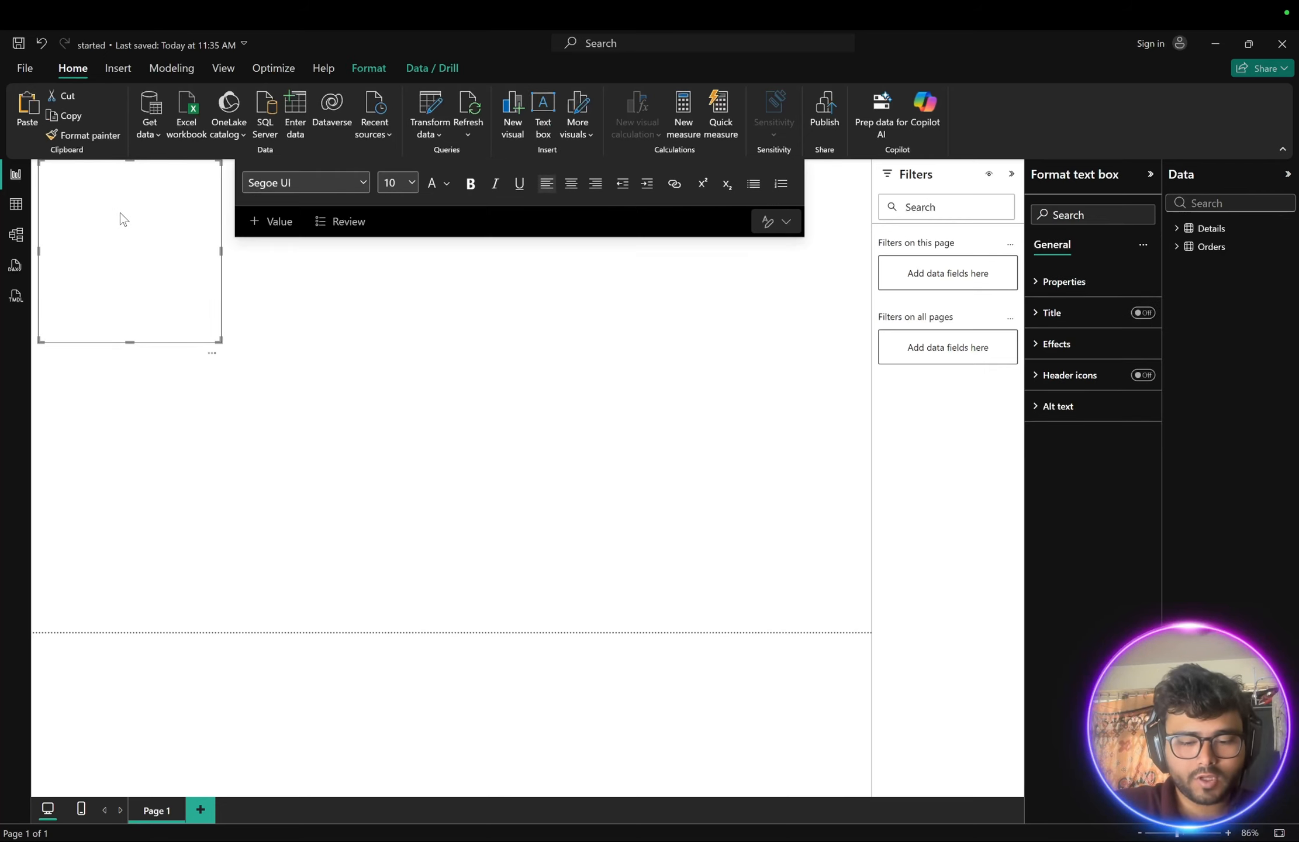
{"action": "type", "text": "Pitala"}
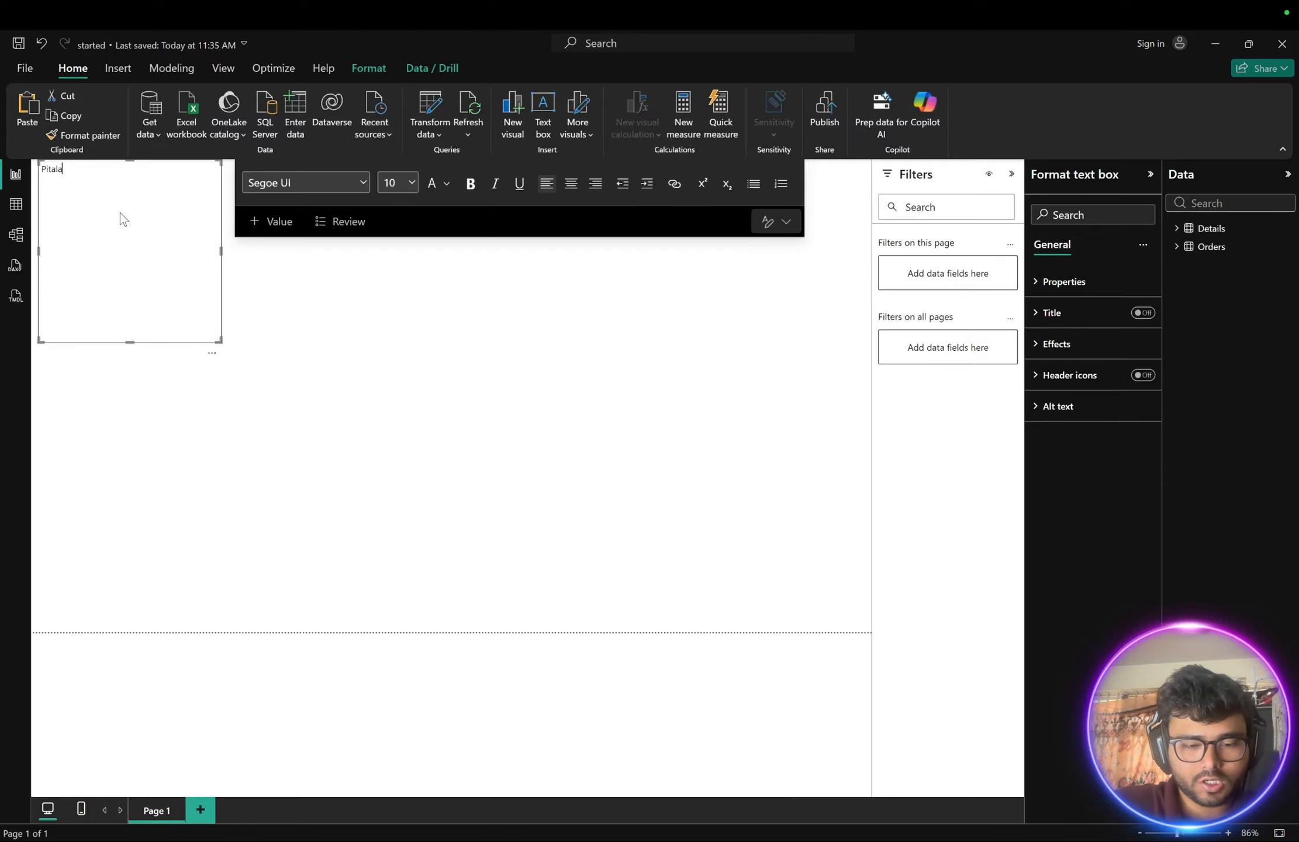
{"action": "type", "text": " B"}
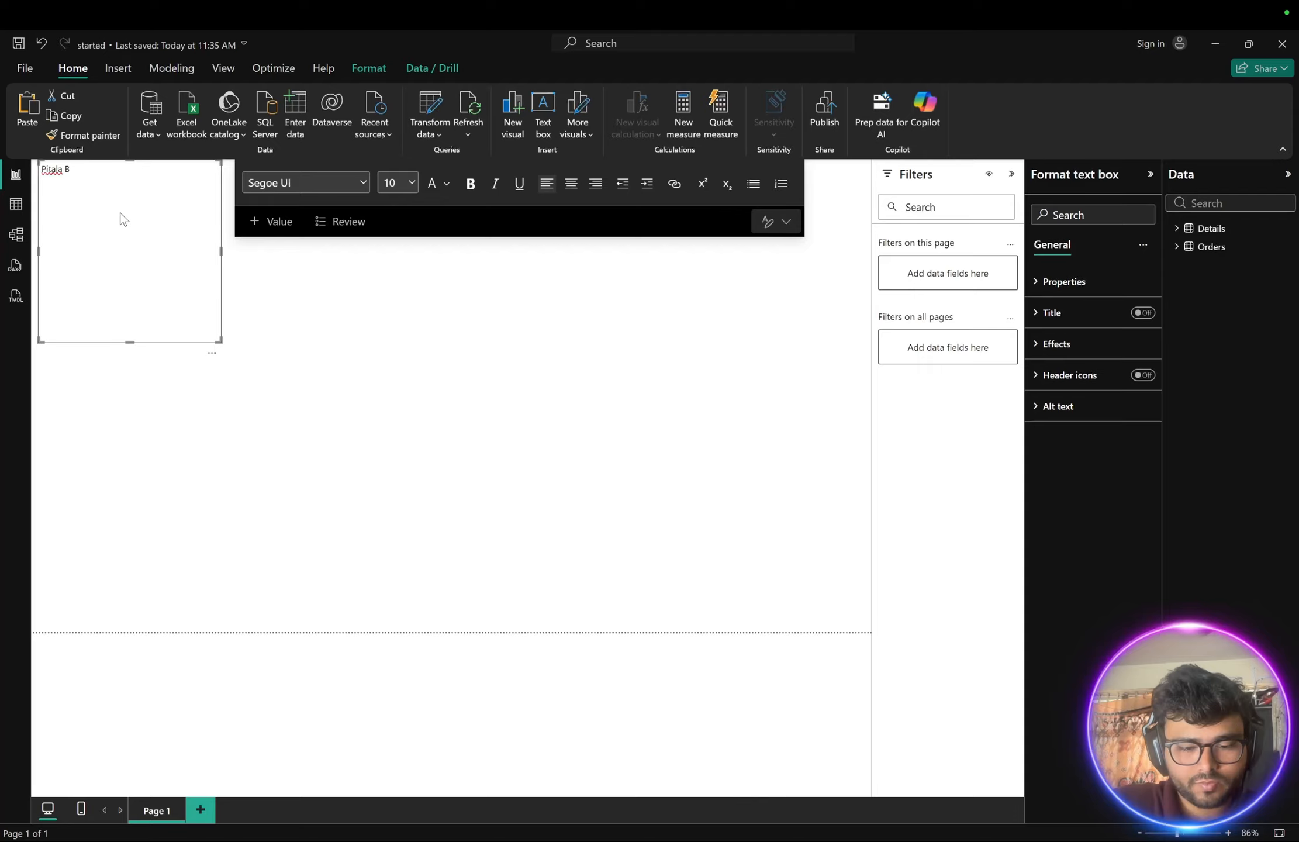
{"action": "type", "text": "roth"}
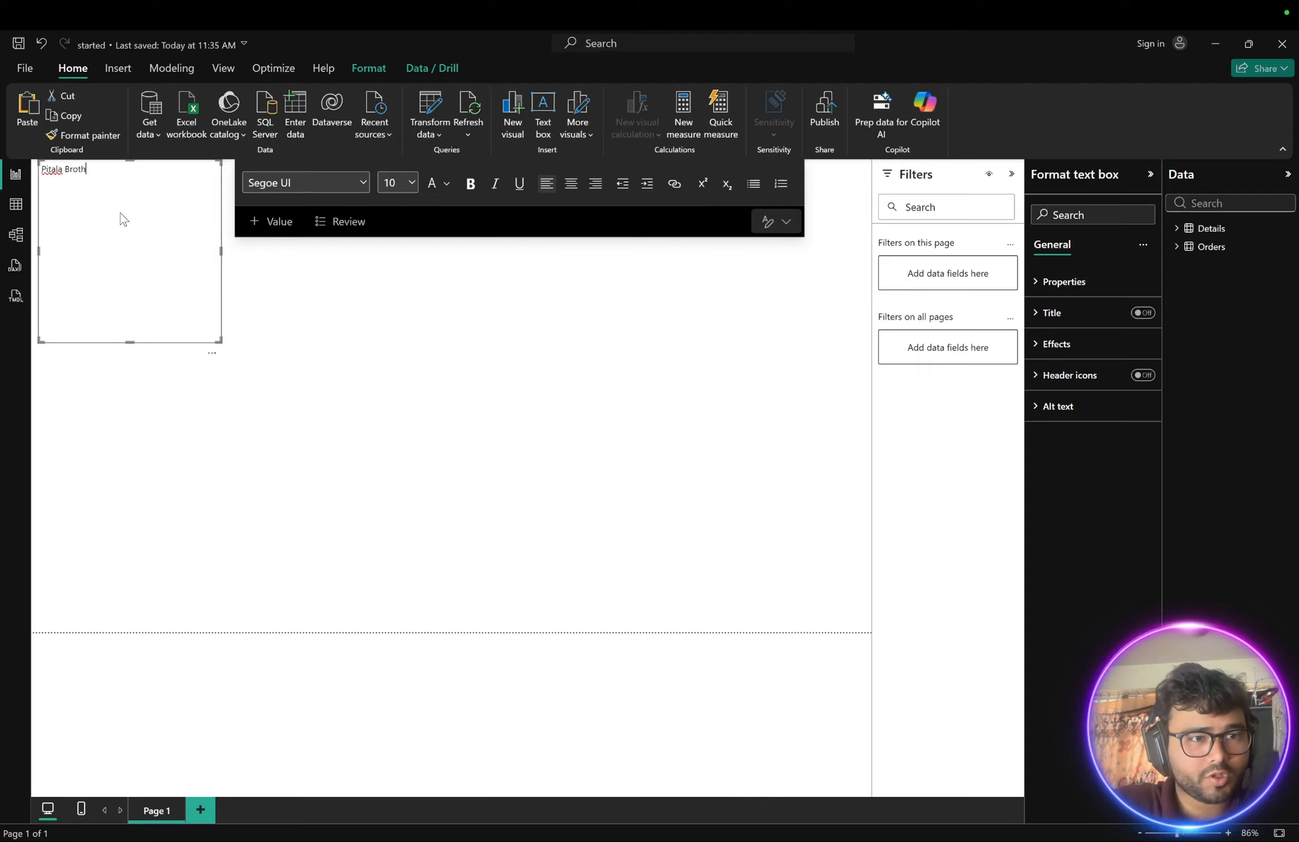
{"action": "type", "text": "ers "}
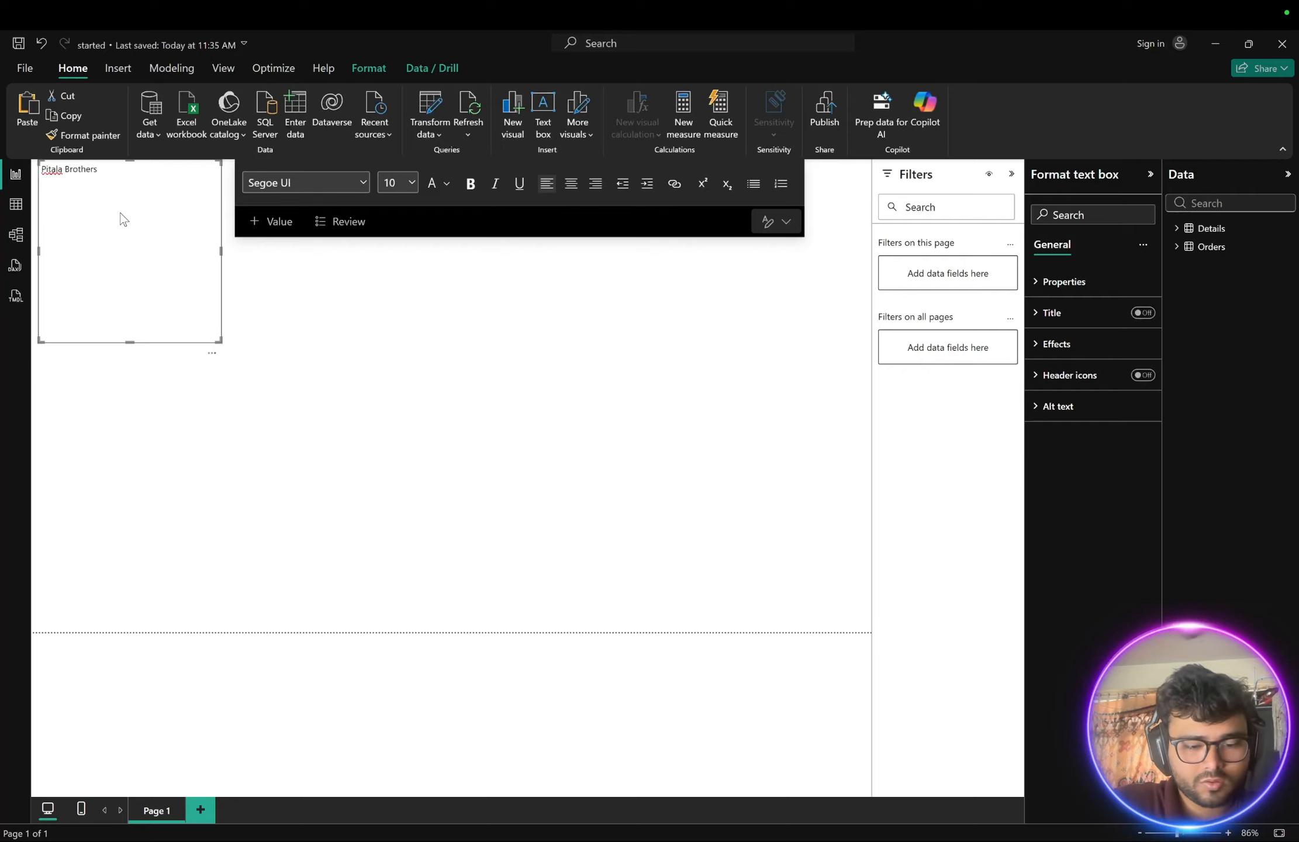
{"action": "type", "text": "Sales "}
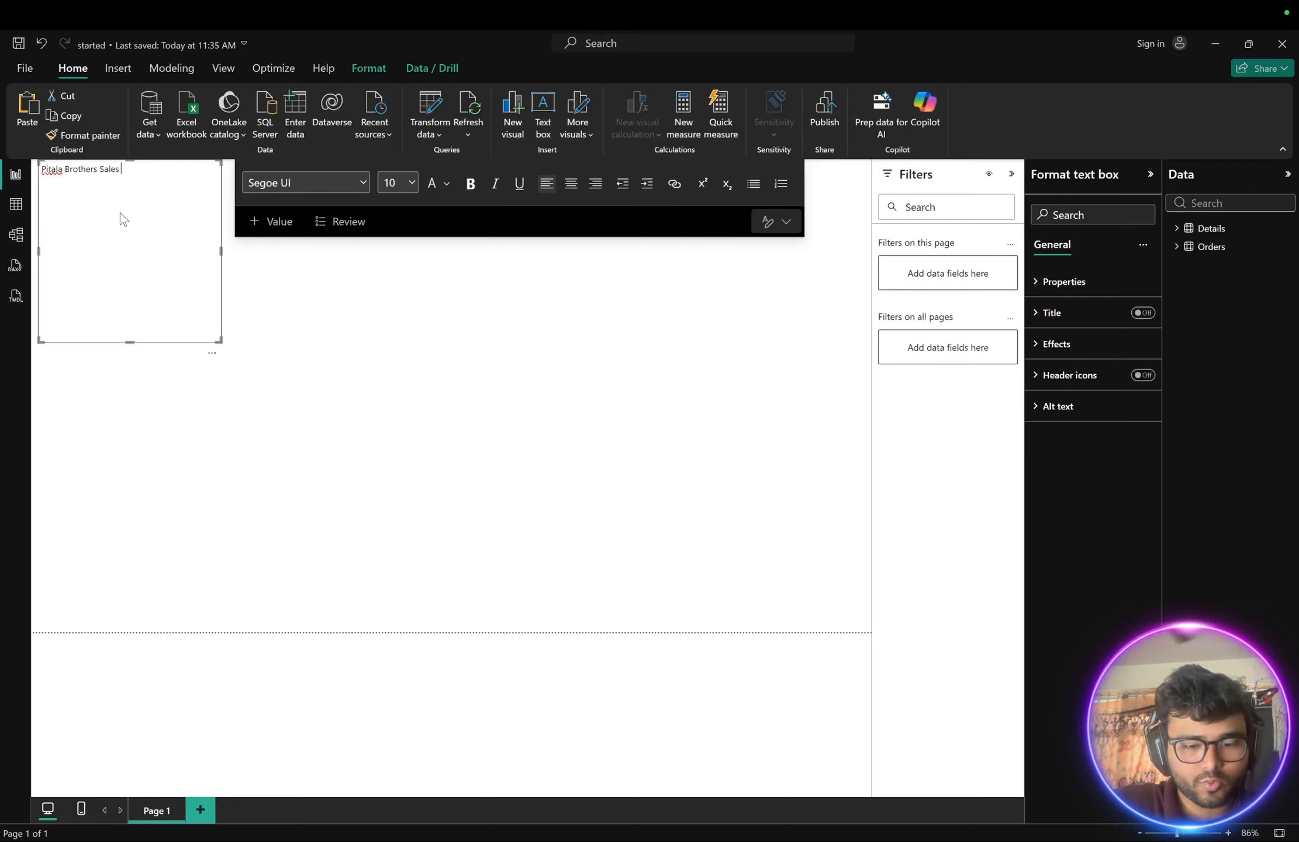
{"action": "type", "text": "Dashboard"}
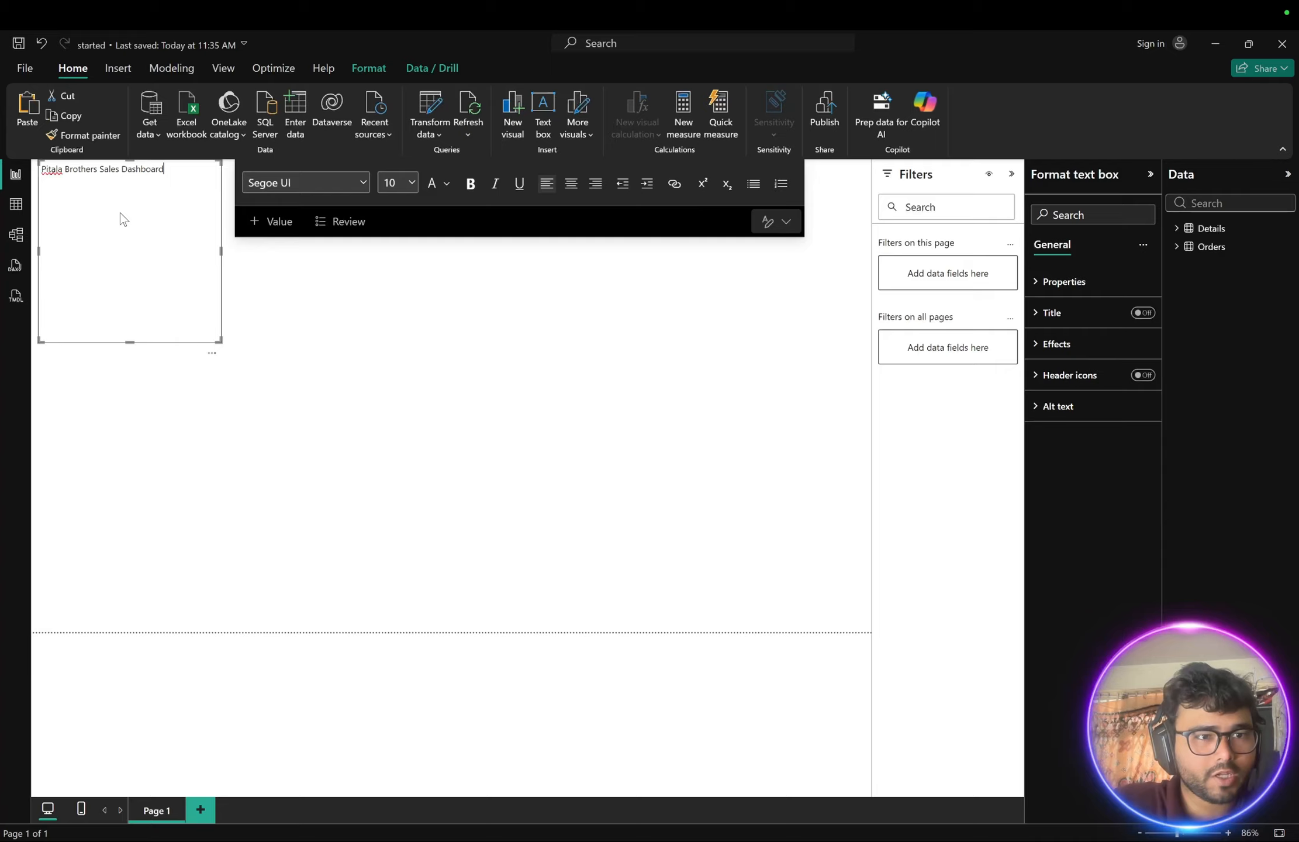
- Set the title text to 32 pt and resize the text box into a wide single-line banner
{"action": "left_click_drag", "start_coordinate": [167, 168], "coordinate": [23, 170]}
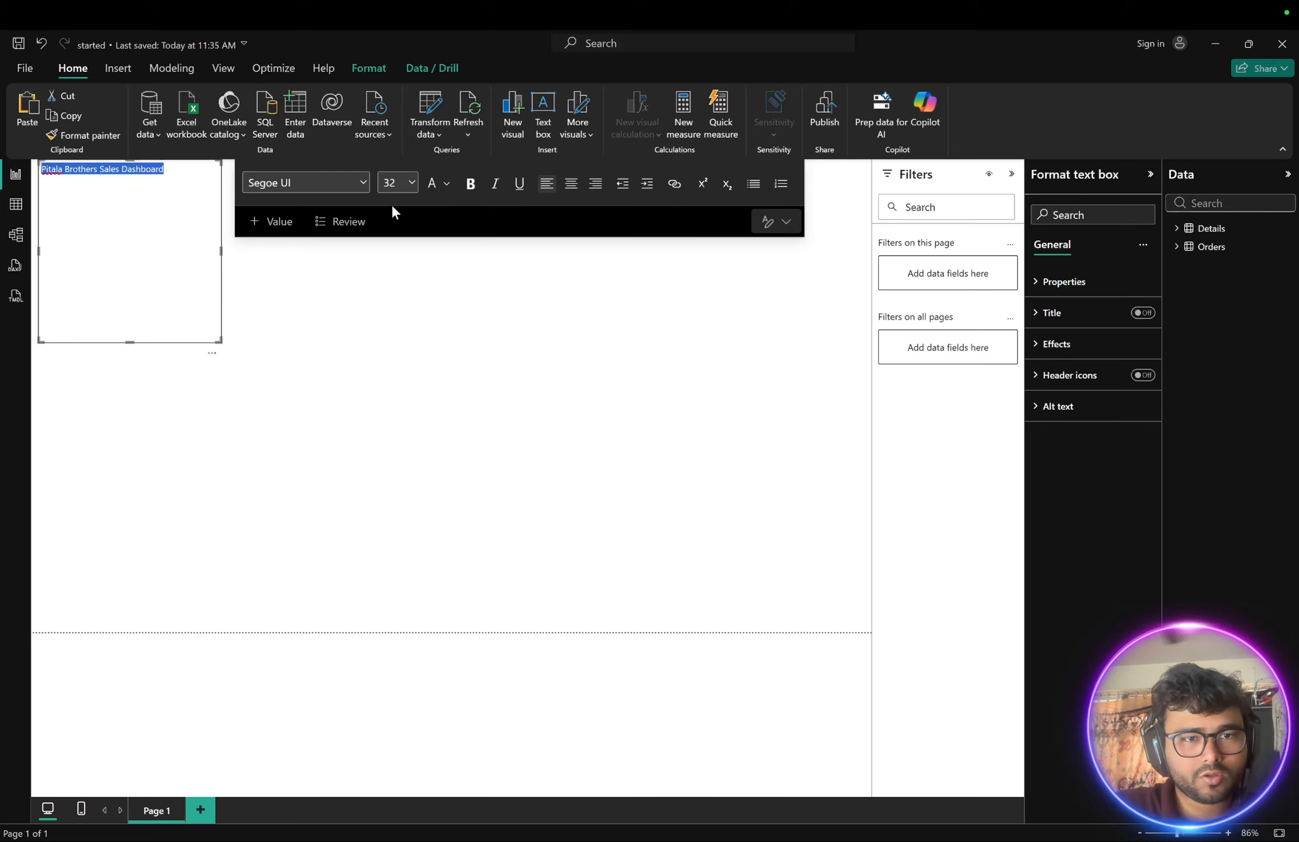
{"action": "left_click", "coordinate": [322, 198]}
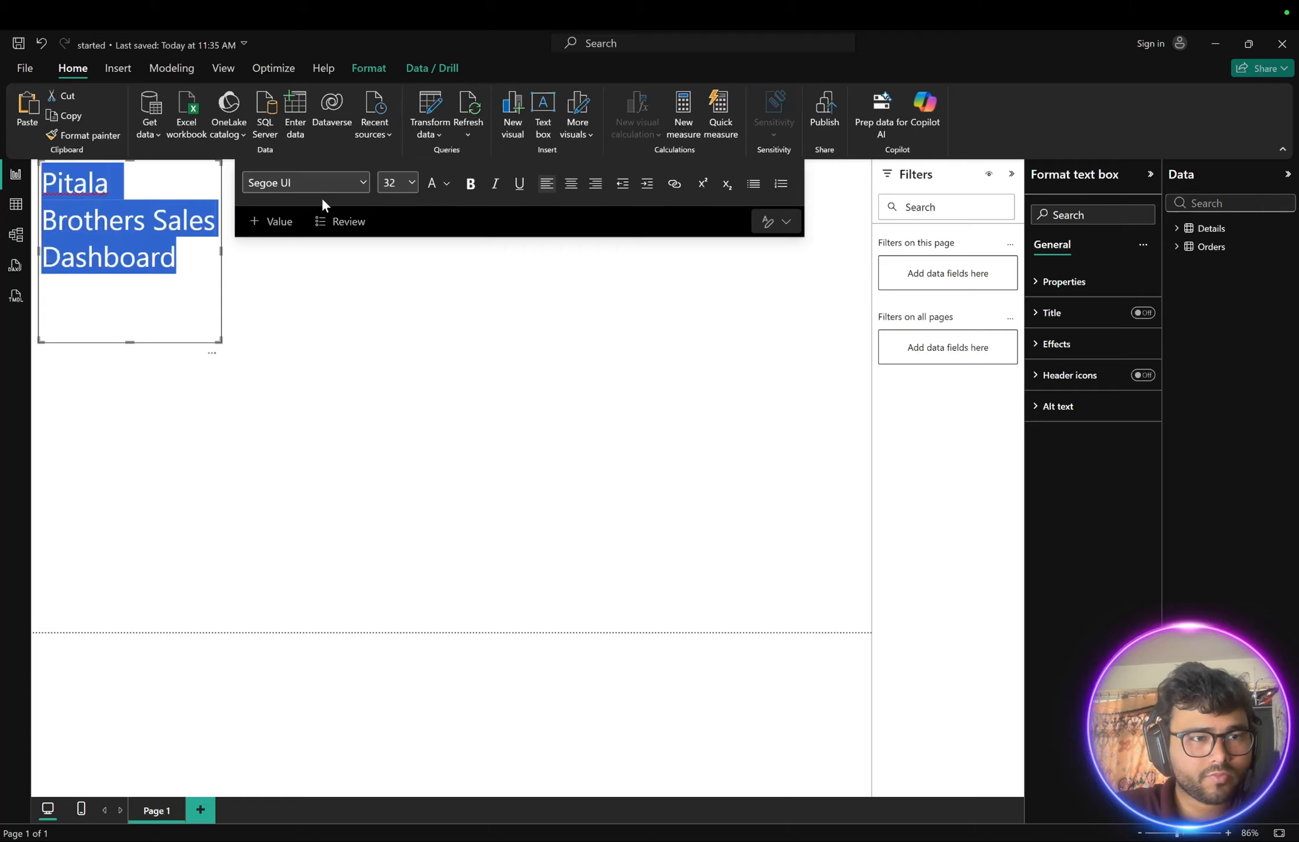
{"action": "left_click", "coordinate": [178, 250]}
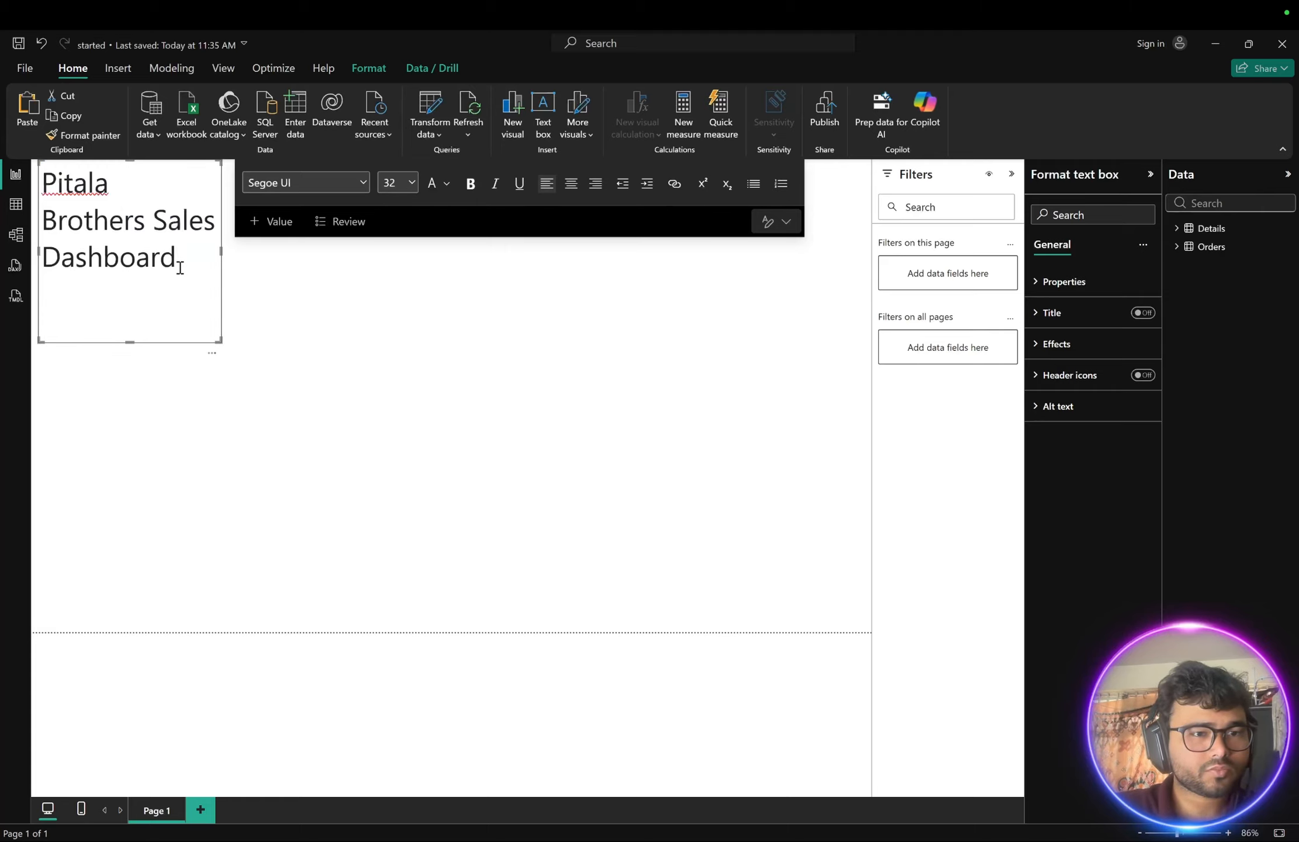
{"action": "left_click_drag", "start_coordinate": [220, 250], "coordinate": [516, 220]}
{"action": "left_click_drag", "start_coordinate": [277, 342], "coordinate": [265, 211]}
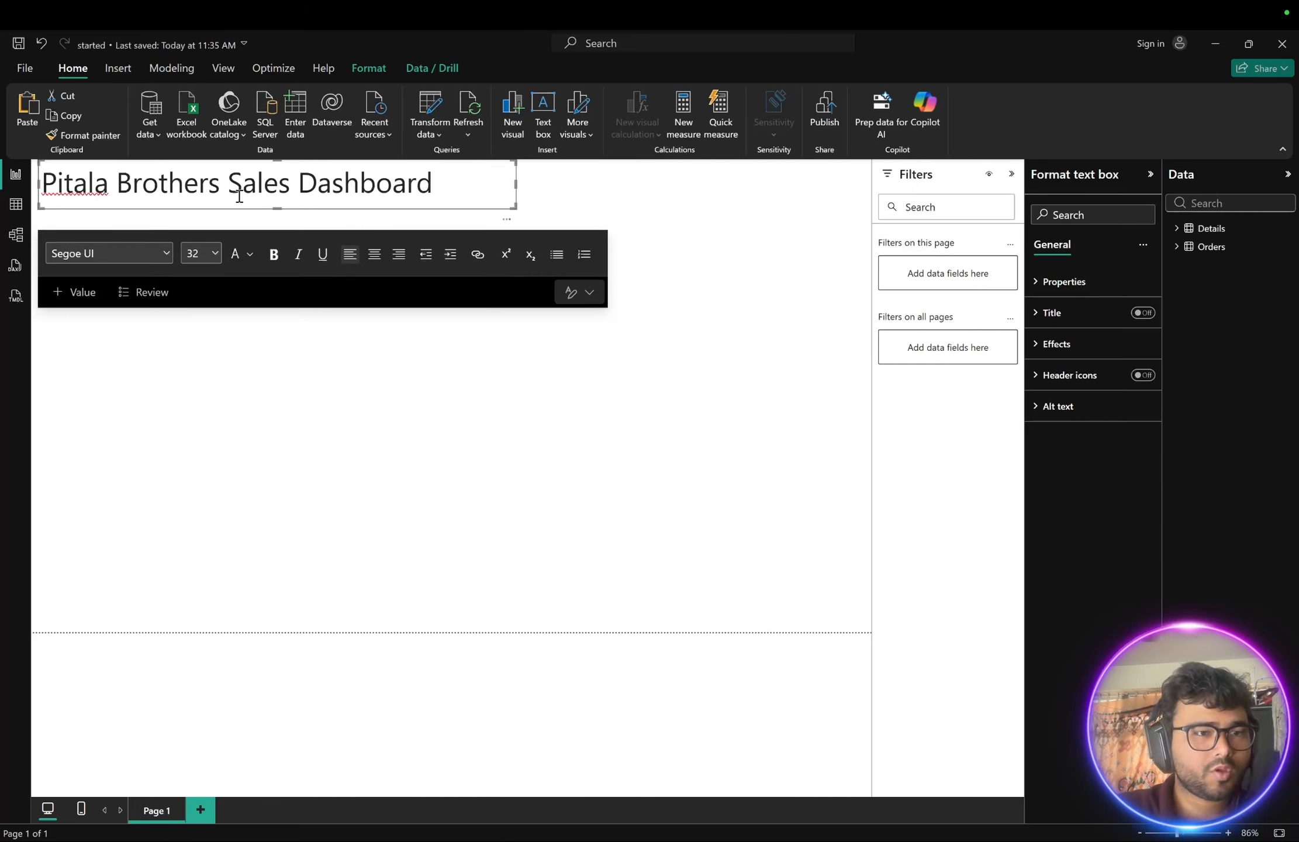
- Center the title text and make it bold
{"action": "left_click", "coordinate": [375, 255]}
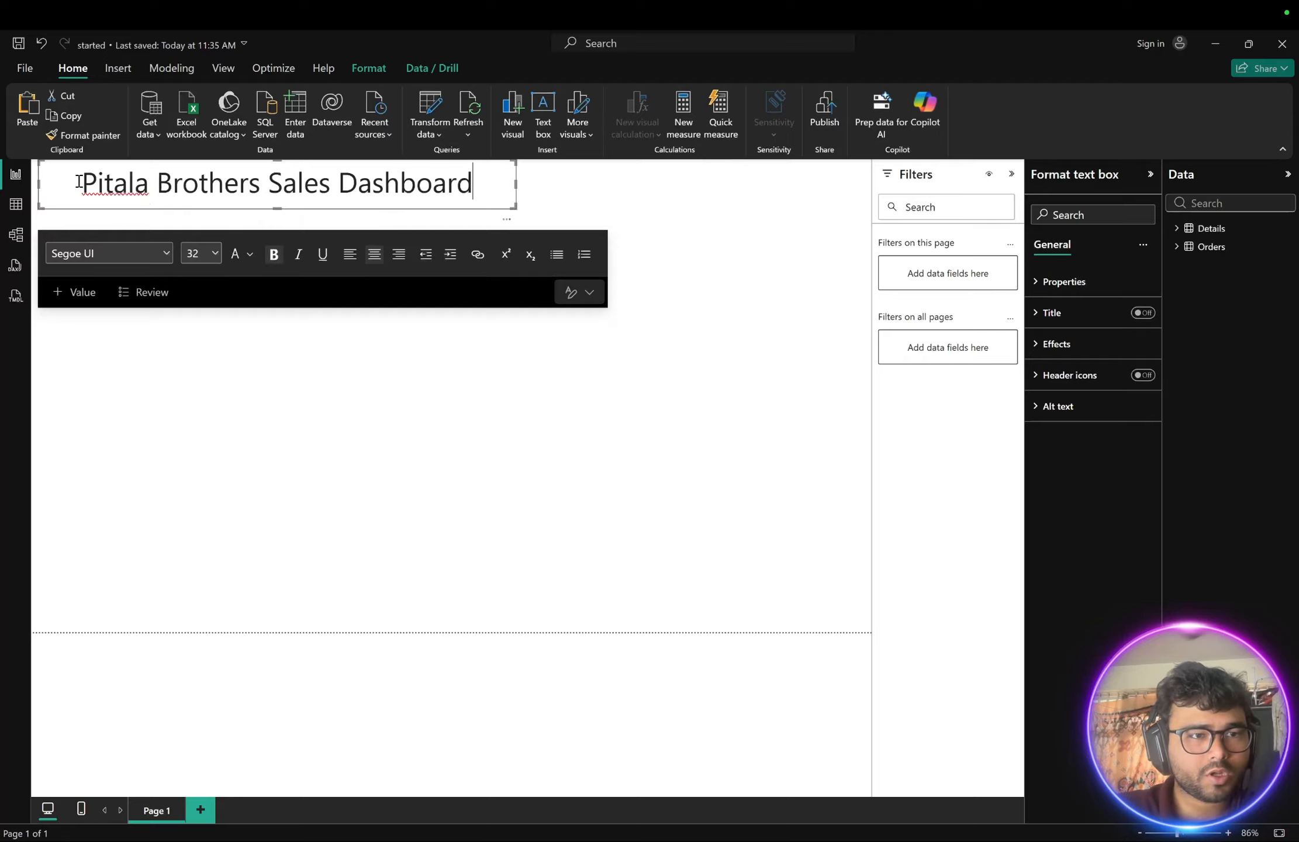
{"action": "left_click_drag", "start_coordinate": [79, 181], "coordinate": [476, 182]}
{"action": "left_click", "coordinate": [274, 255]}
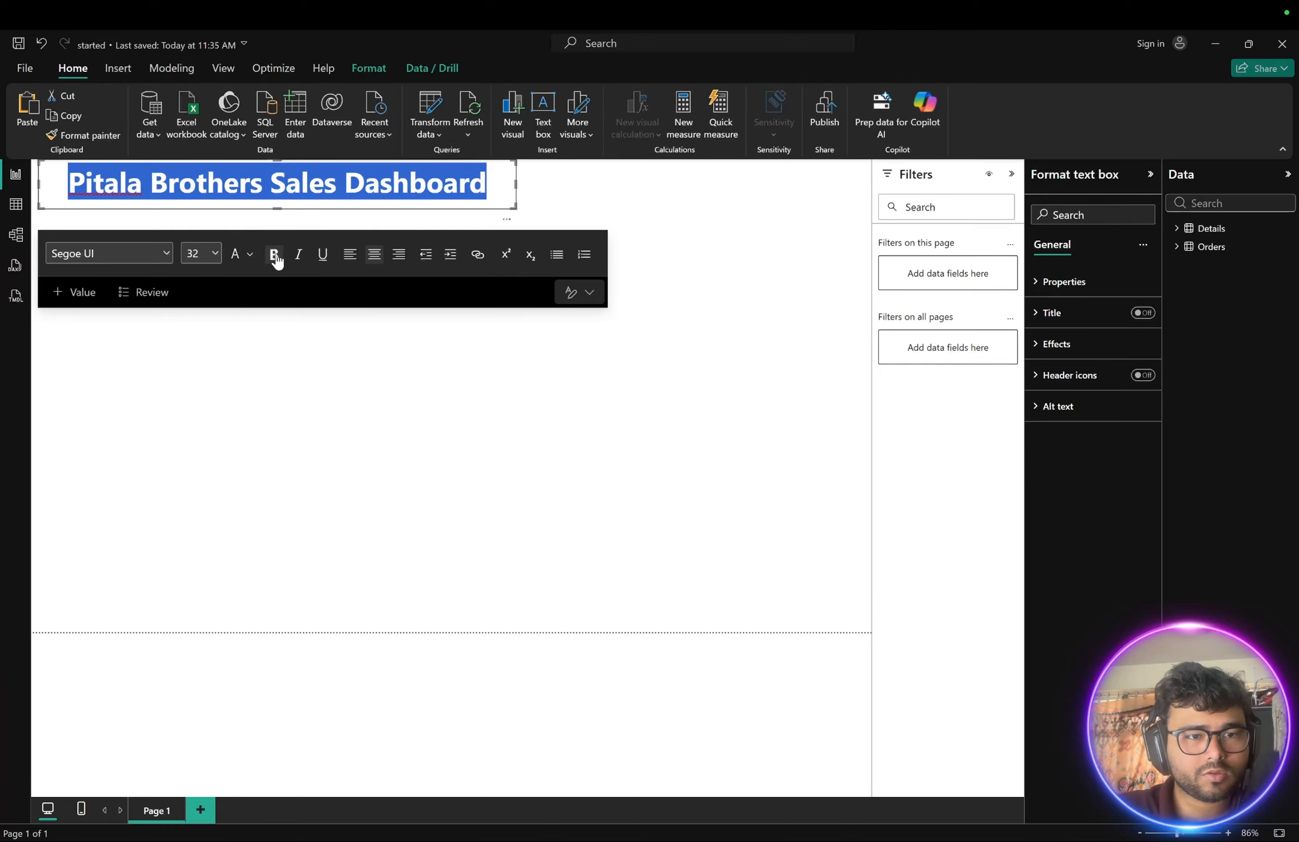
{"action": "left_click", "coordinate": [556, 206]}
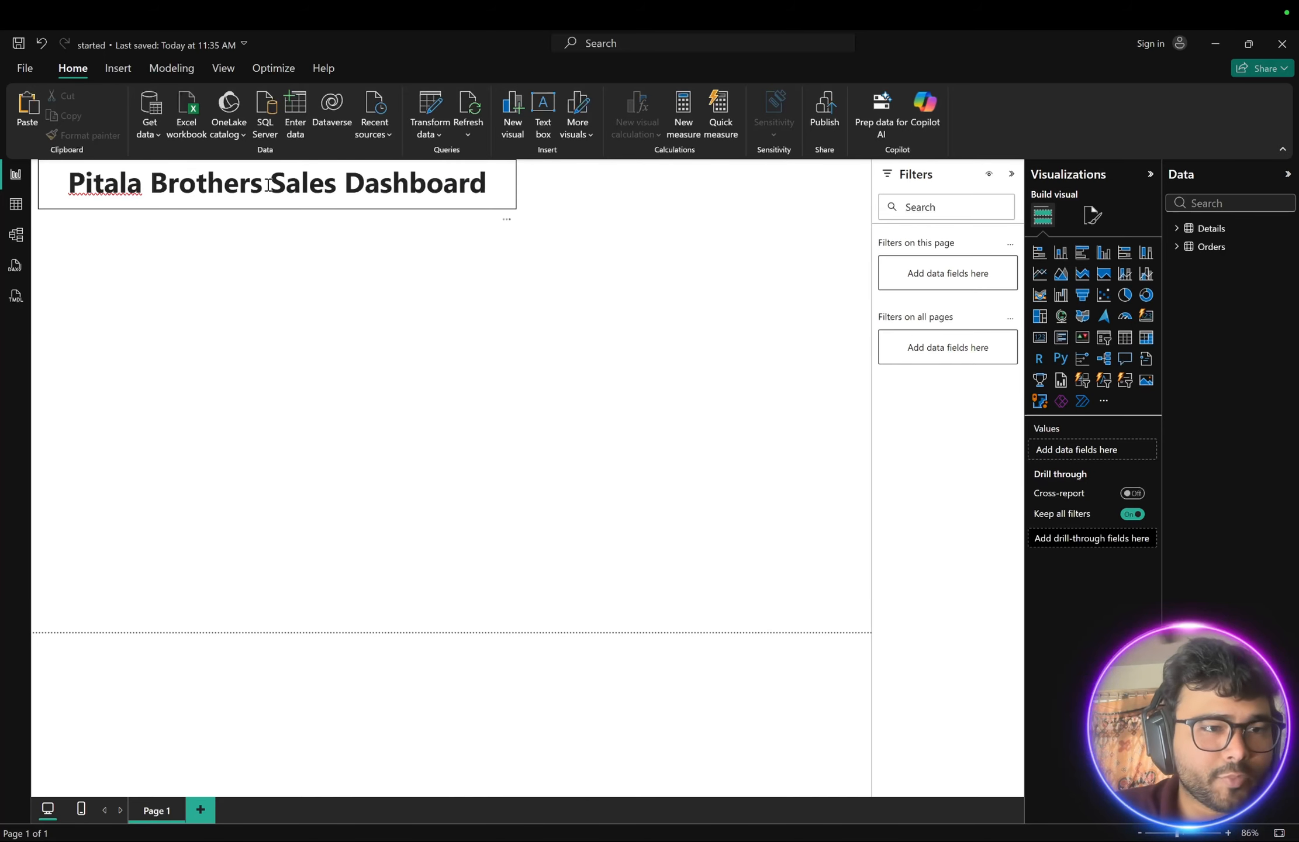
{"action": "left_click_drag", "start_coordinate": [244, 178], "coordinate": [283, 233]}
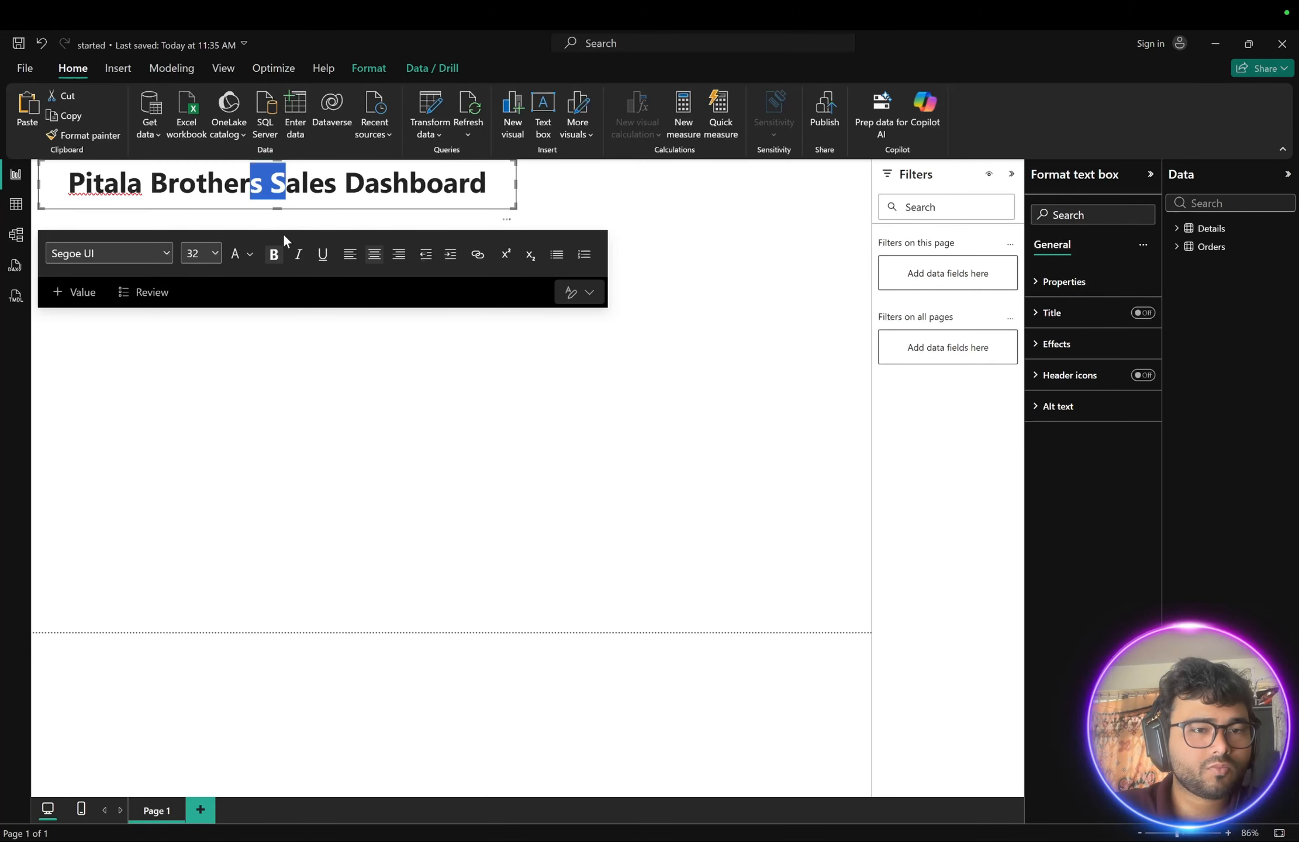
- Deselect the title and open the reference dashboard image from the chapter-8 folder to study its layout
{"action": "left_click", "coordinate": [346, 195]}
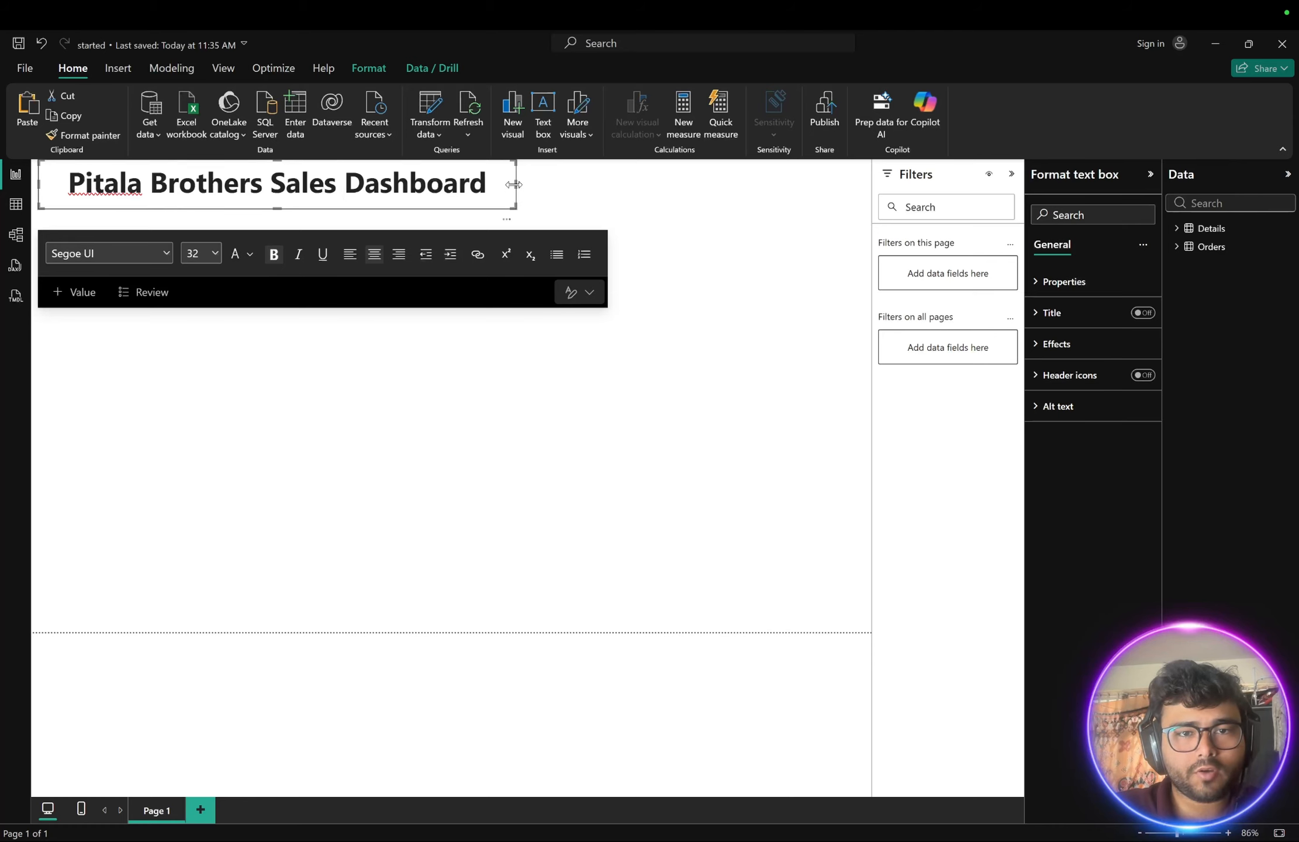
{"action": "left_click", "coordinate": [614, 208]}
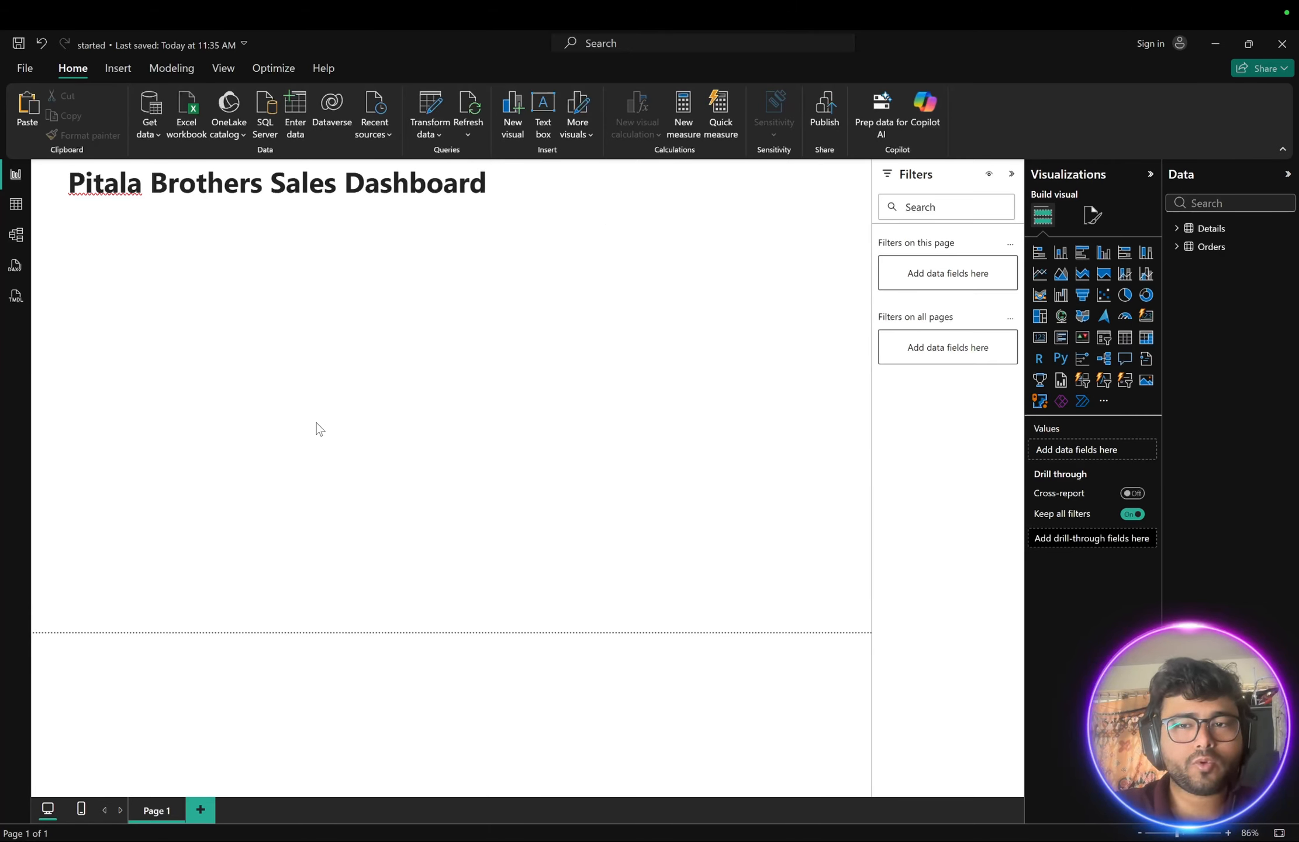
{"action": "key", "text": "ctrl+Up"}
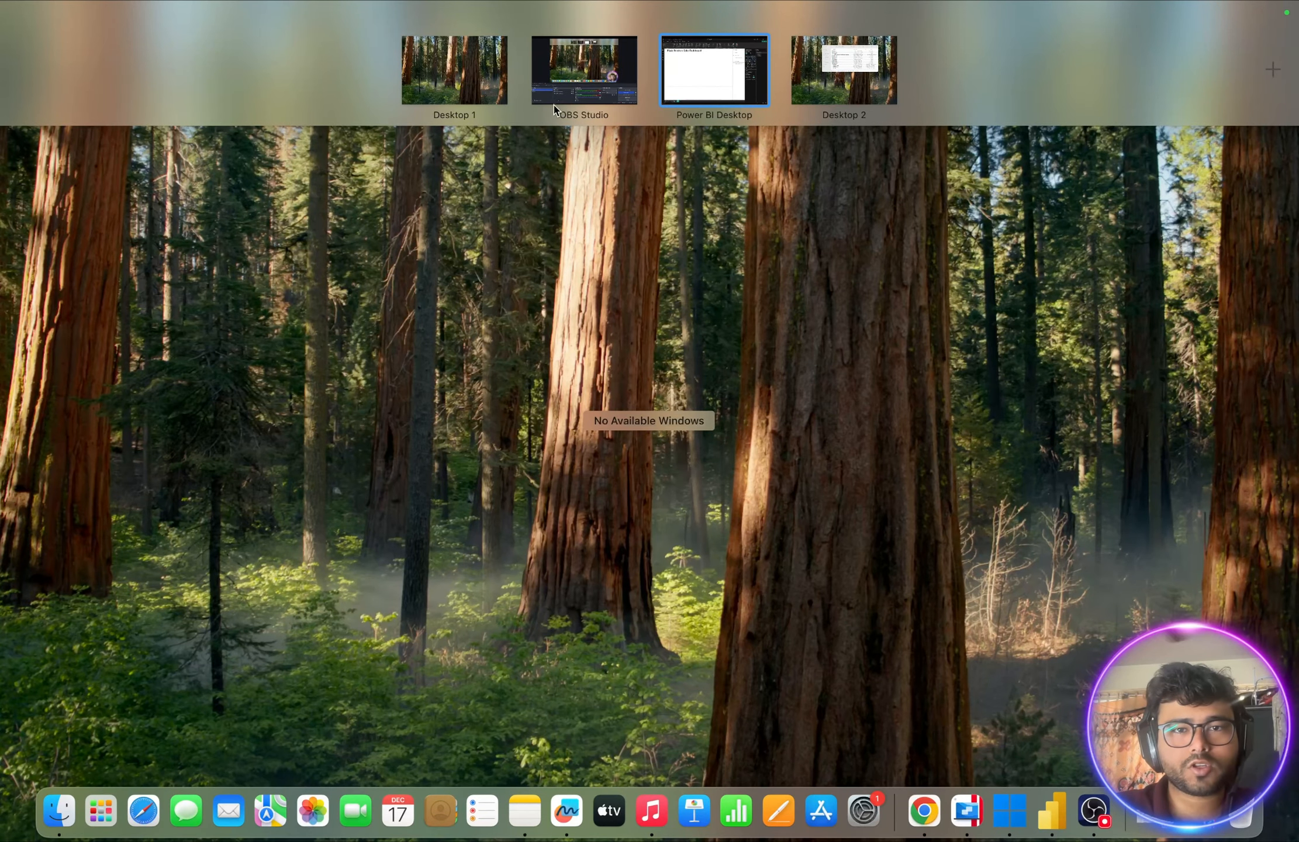
{"action": "left_click", "coordinate": [860, 76]}
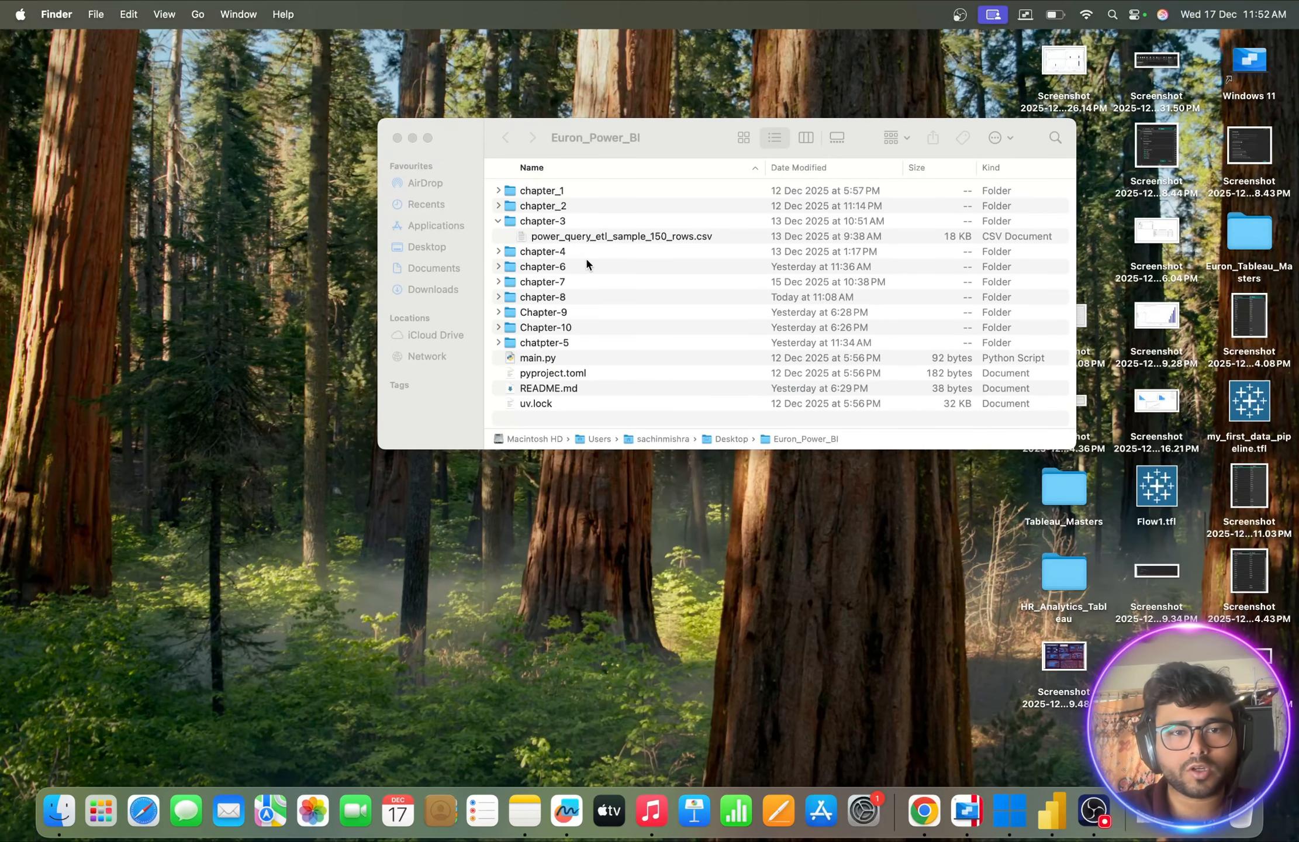
{"action": "left_click", "coordinate": [497, 297]}
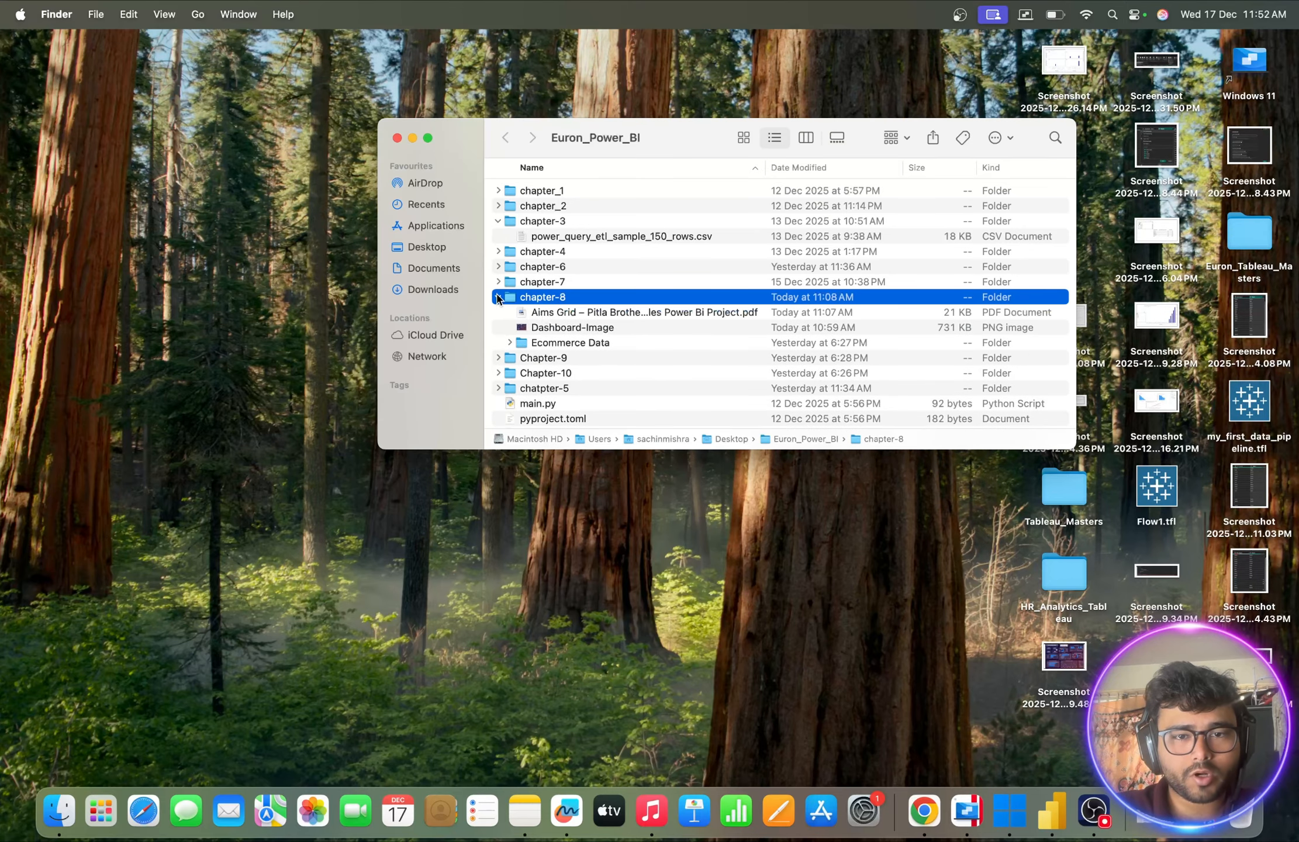
{"action": "double_click", "coordinate": [567, 328]}
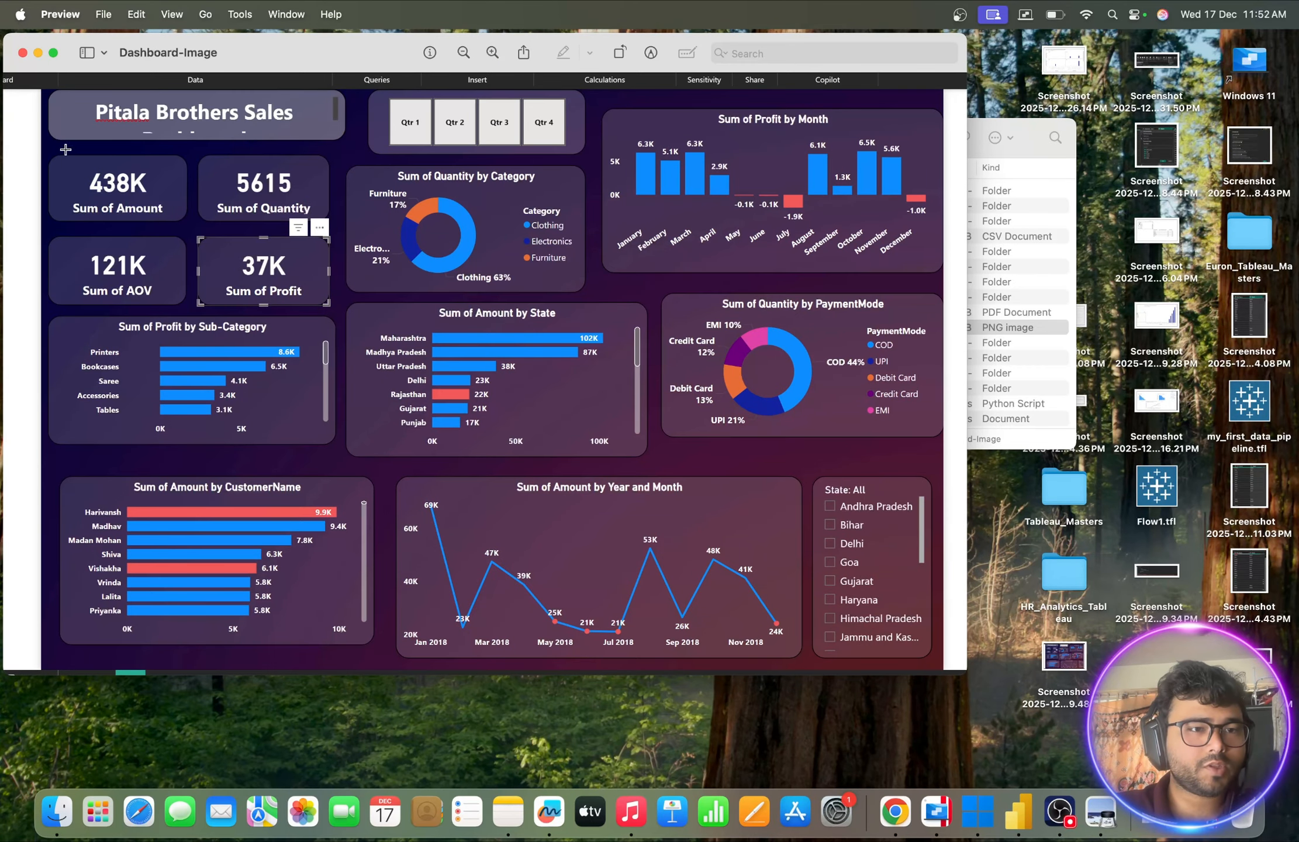
{"action": "key", "text": "ctrl+Left"}
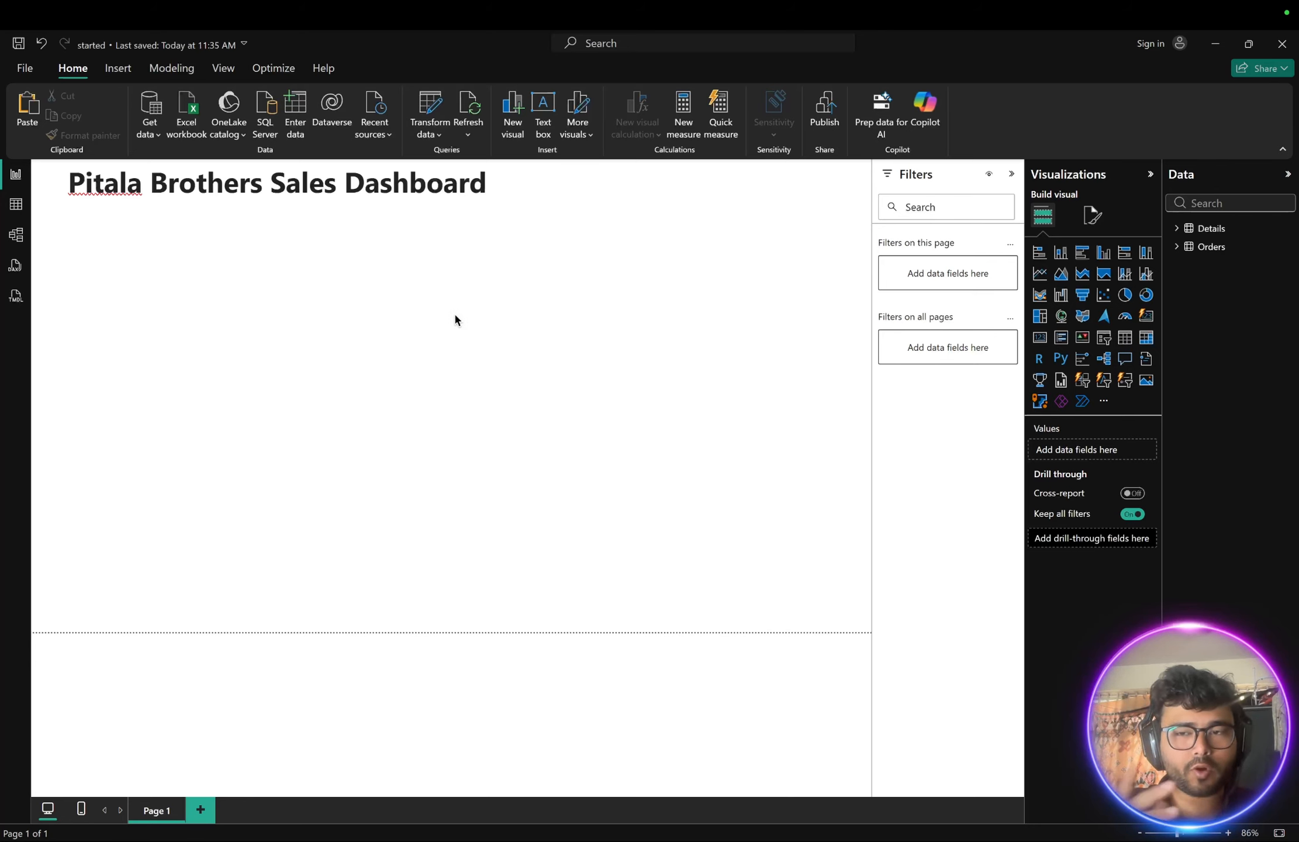
- Set the page's canvas background image to dark-gradient.jpg with 0% transparency
{"action": "left_click", "coordinate": [1092, 217]}
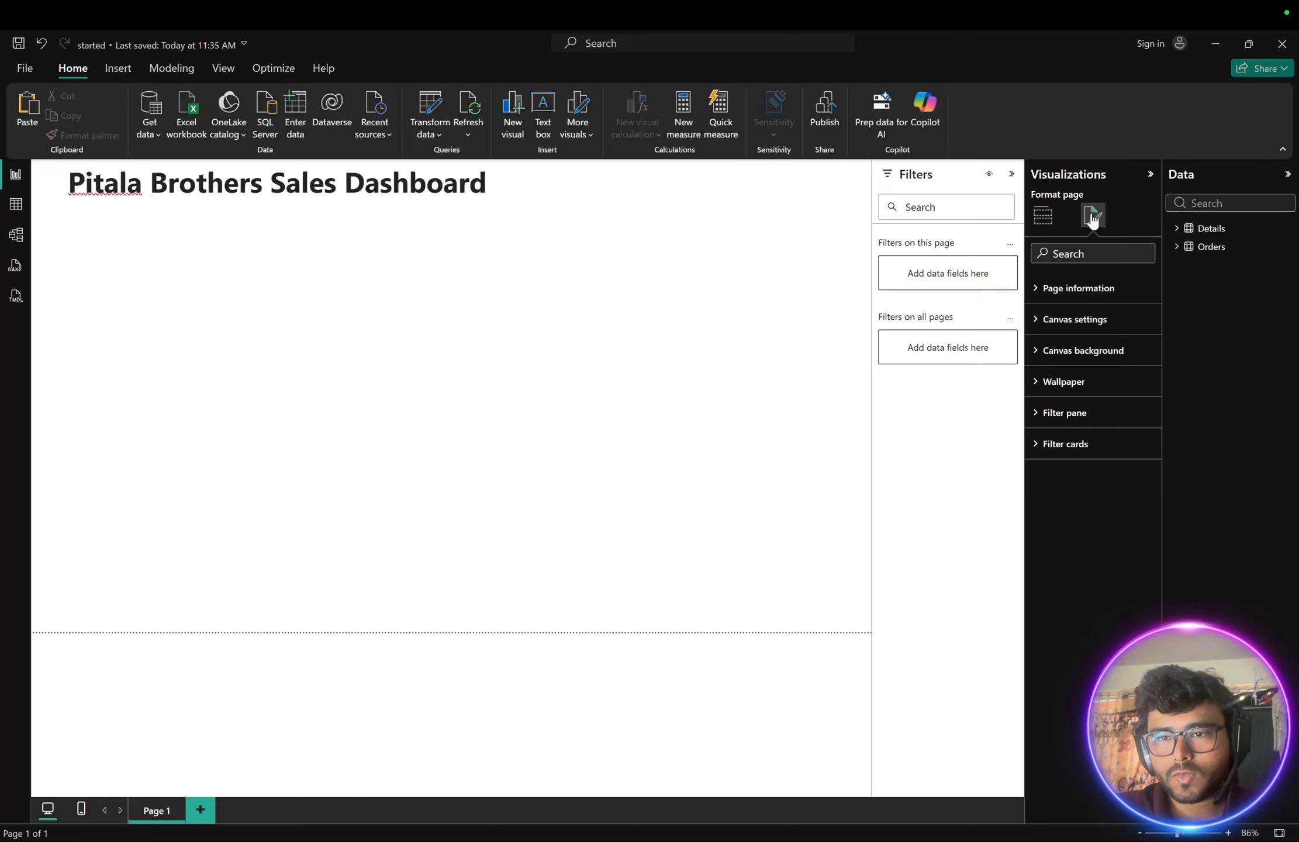
{"action": "left_click", "coordinate": [1039, 354]}
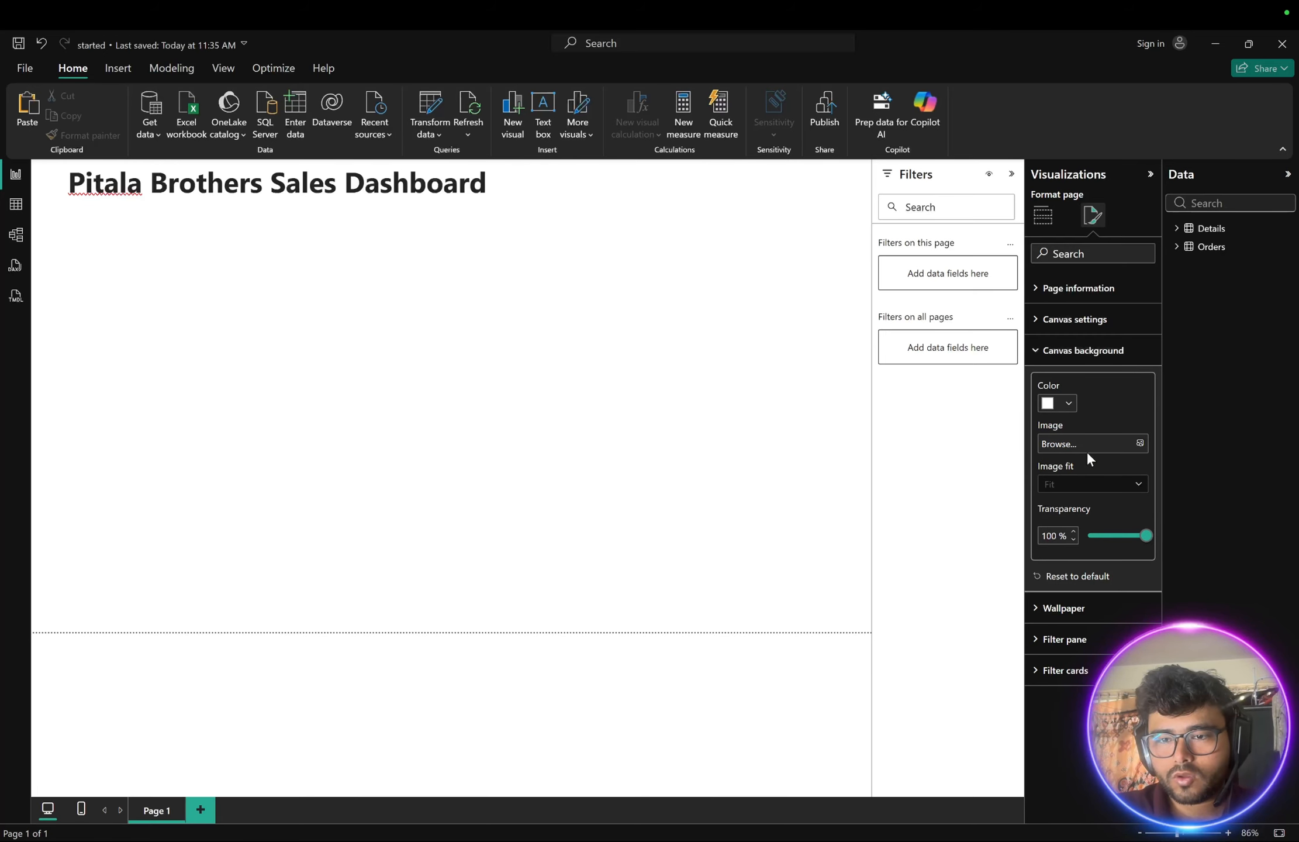
{"action": "left_click", "coordinate": [1139, 444]}
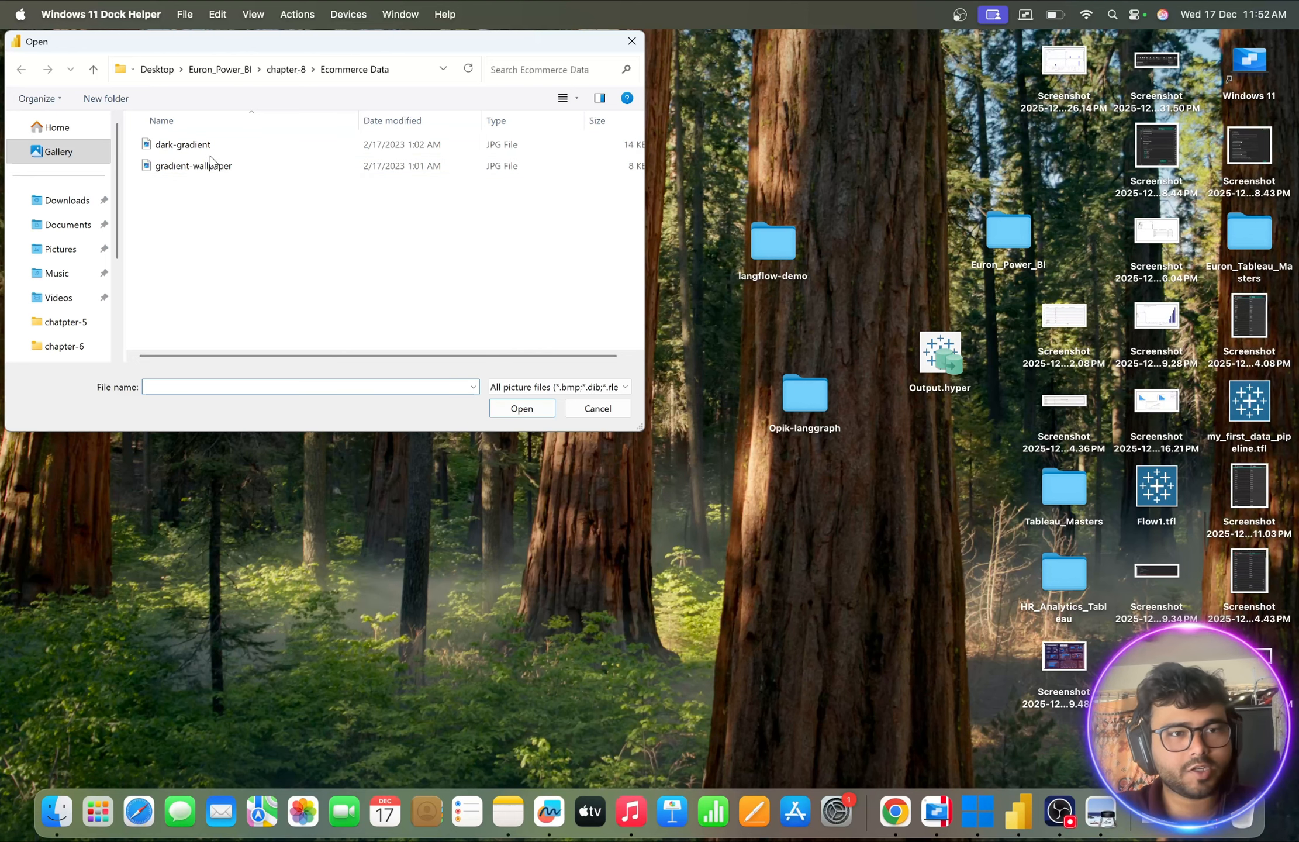
{"action": "left_click", "coordinate": [193, 148]}
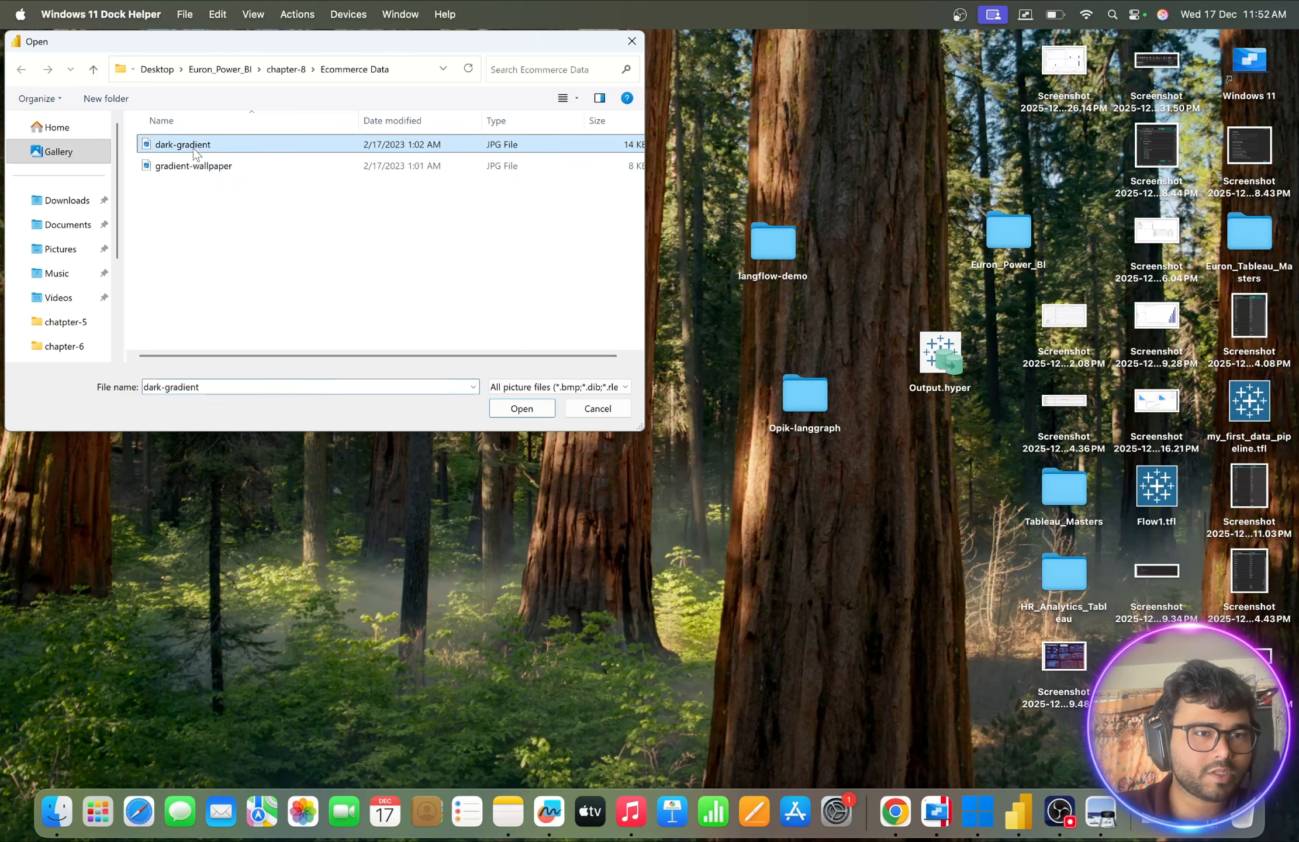
{"action": "left_click", "coordinate": [522, 408]}
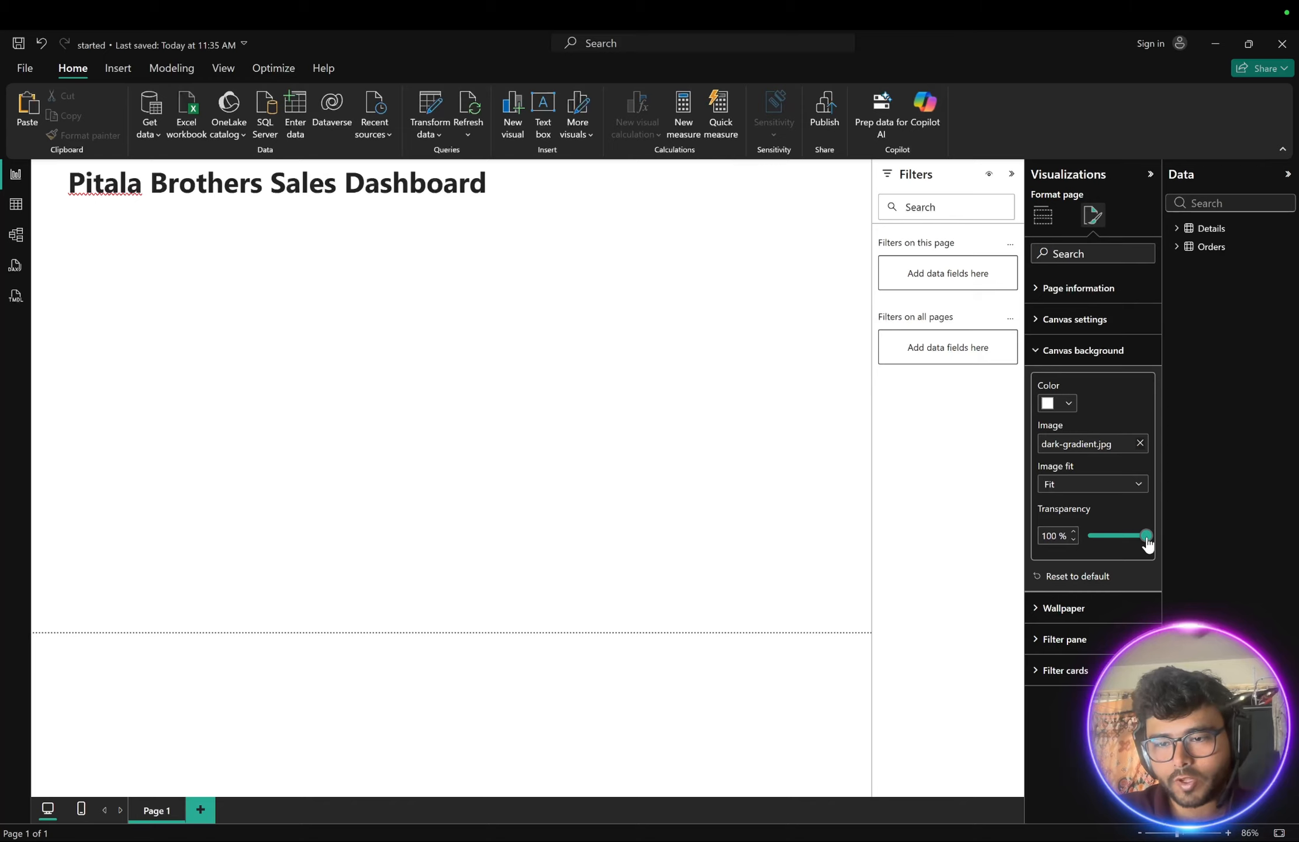
{"action": "left_click_drag", "start_coordinate": [1146, 542], "coordinate": [1071, 544]}
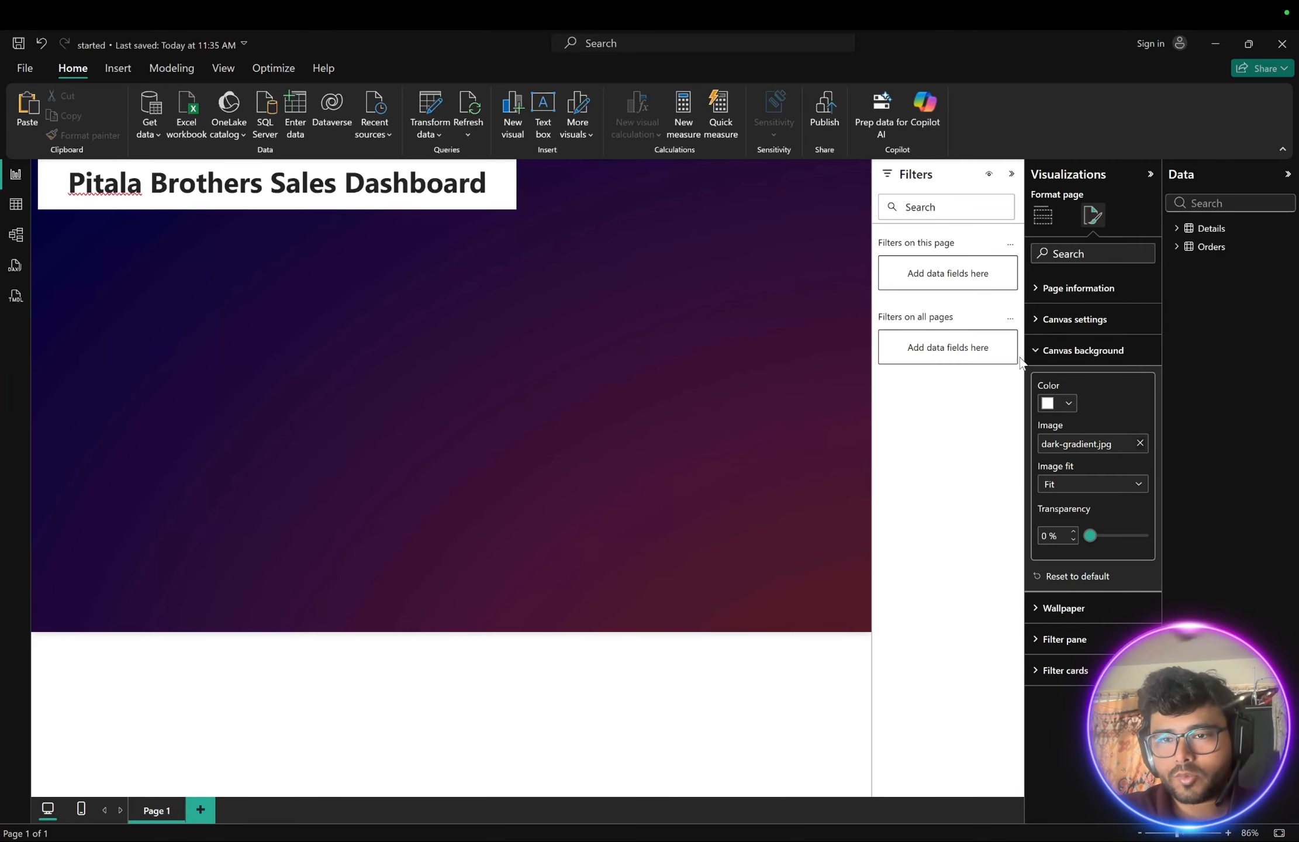
- Set the canvas to a custom size of 800 px high and 1400 px wide
{"action": "left_click", "coordinate": [1036, 322]}
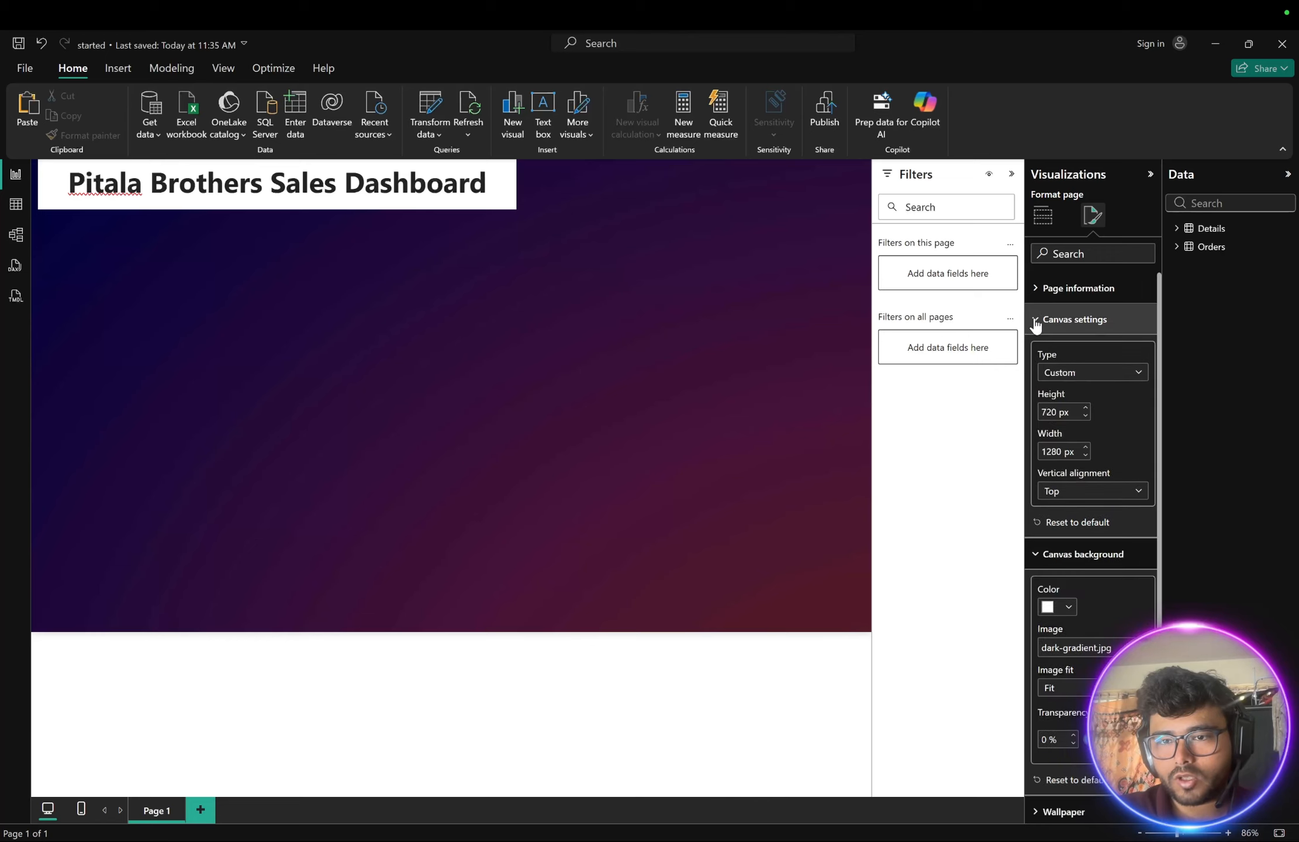
{"action": "left_click", "coordinate": [1086, 378]}
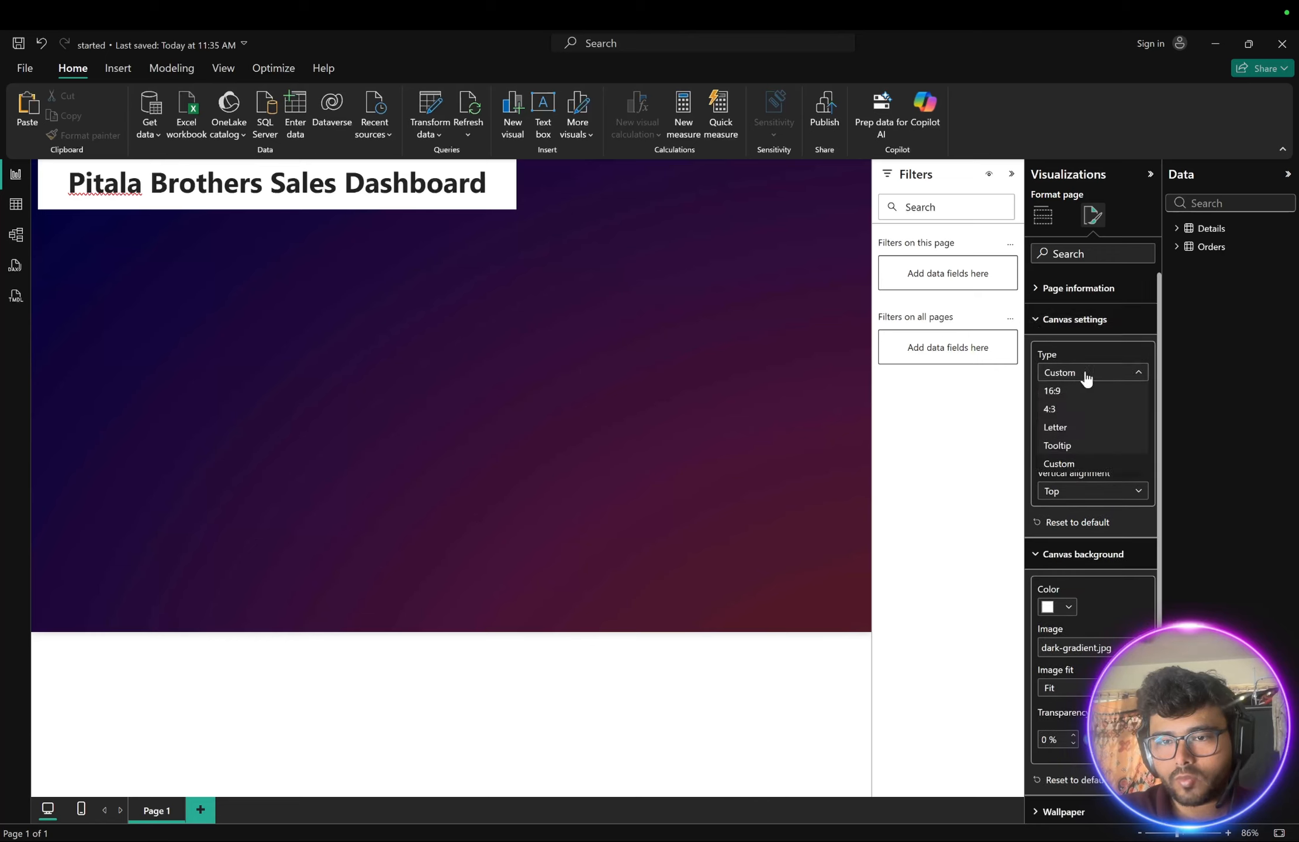
{"action": "left_click", "coordinate": [1063, 463]}
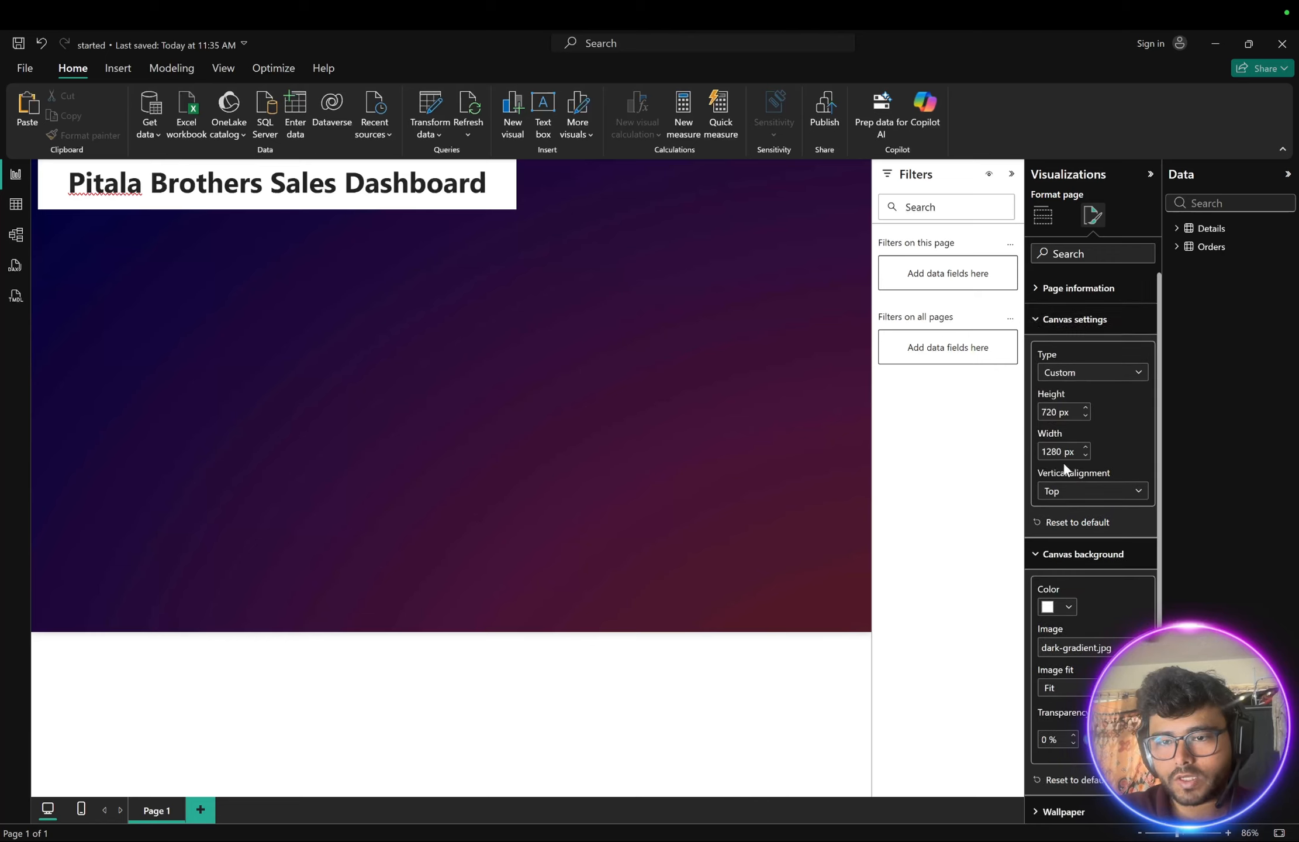
{"action": "double_click", "coordinate": [1049, 412]}
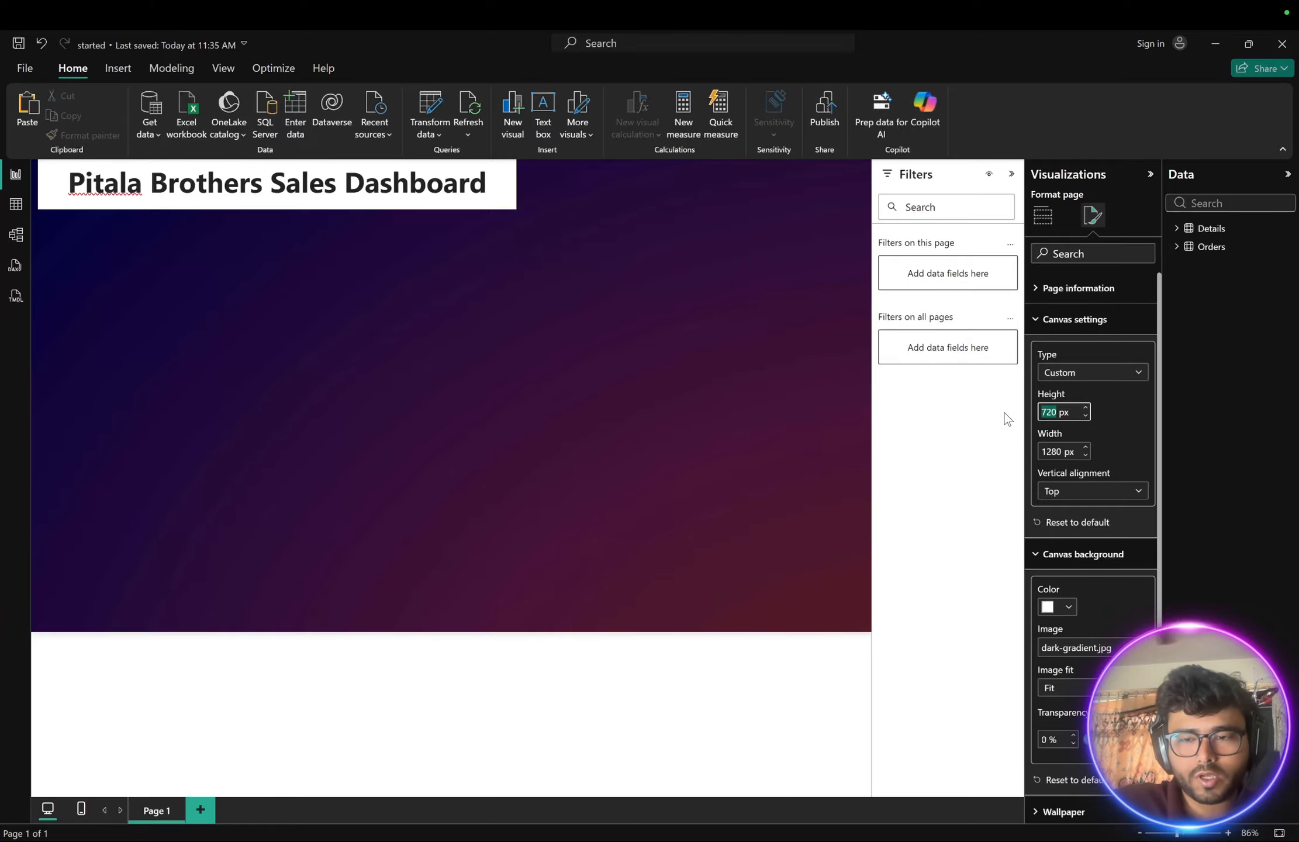
{"action": "type", "text": "800"}
{"action": "double_click", "coordinate": [1062, 450]}
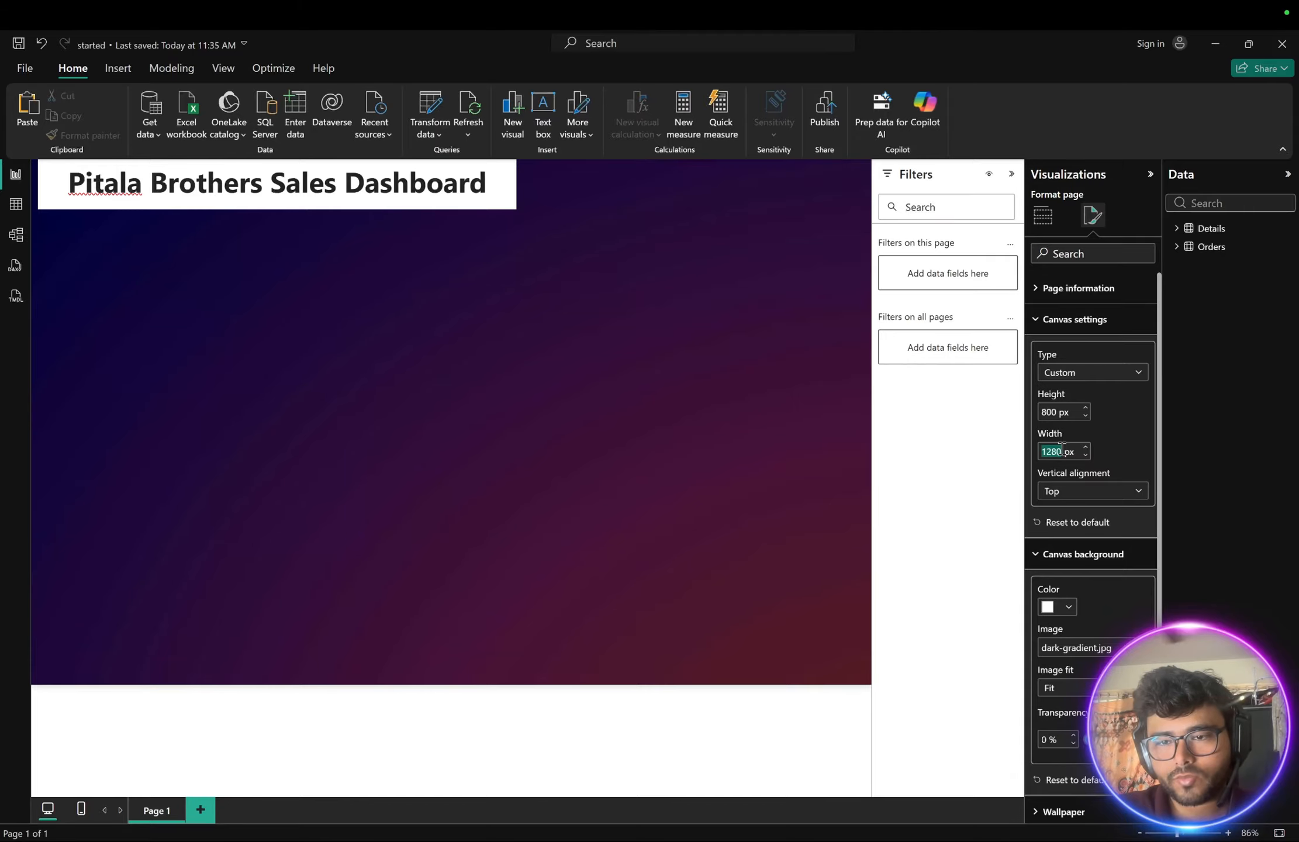
{"action": "type", "text": "1"}
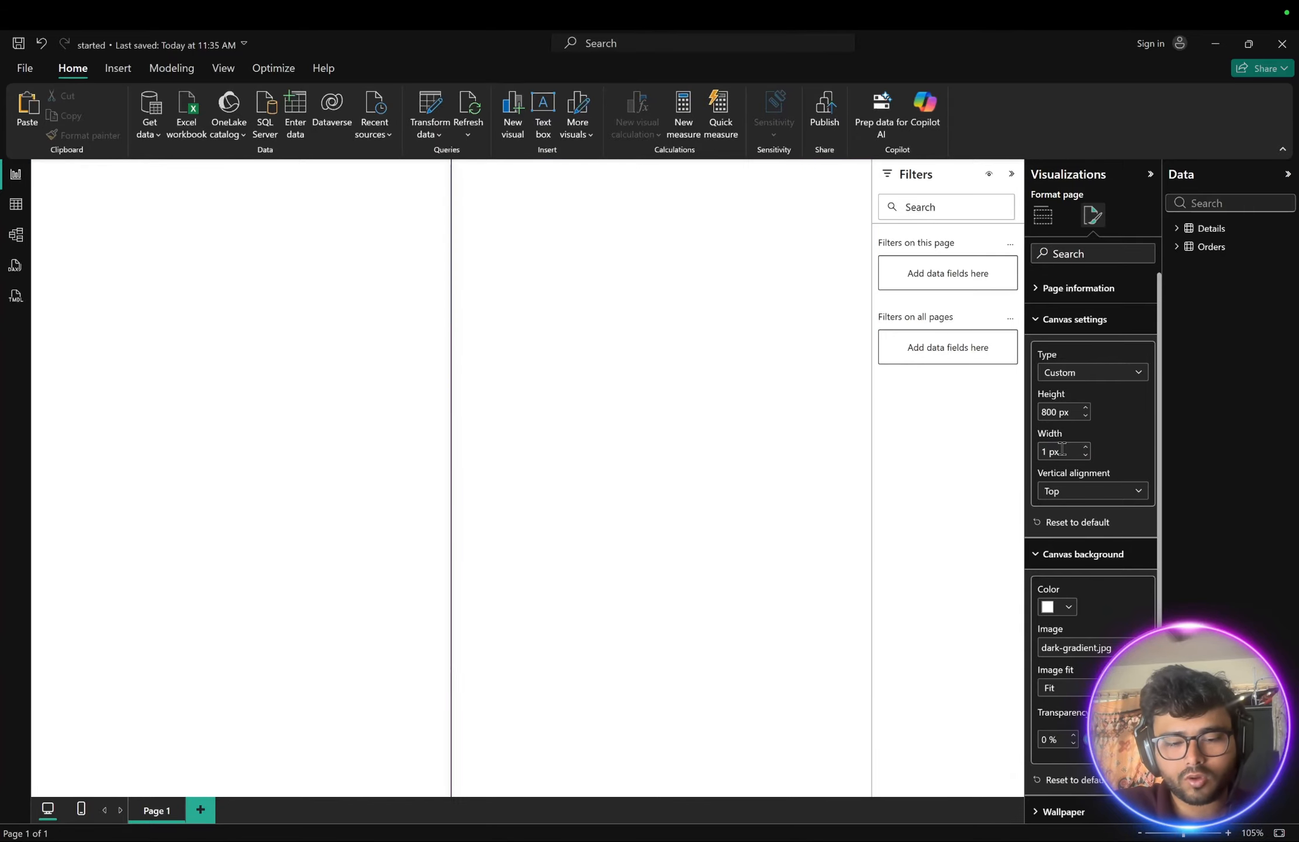
{"action": "type", "text": "400"}
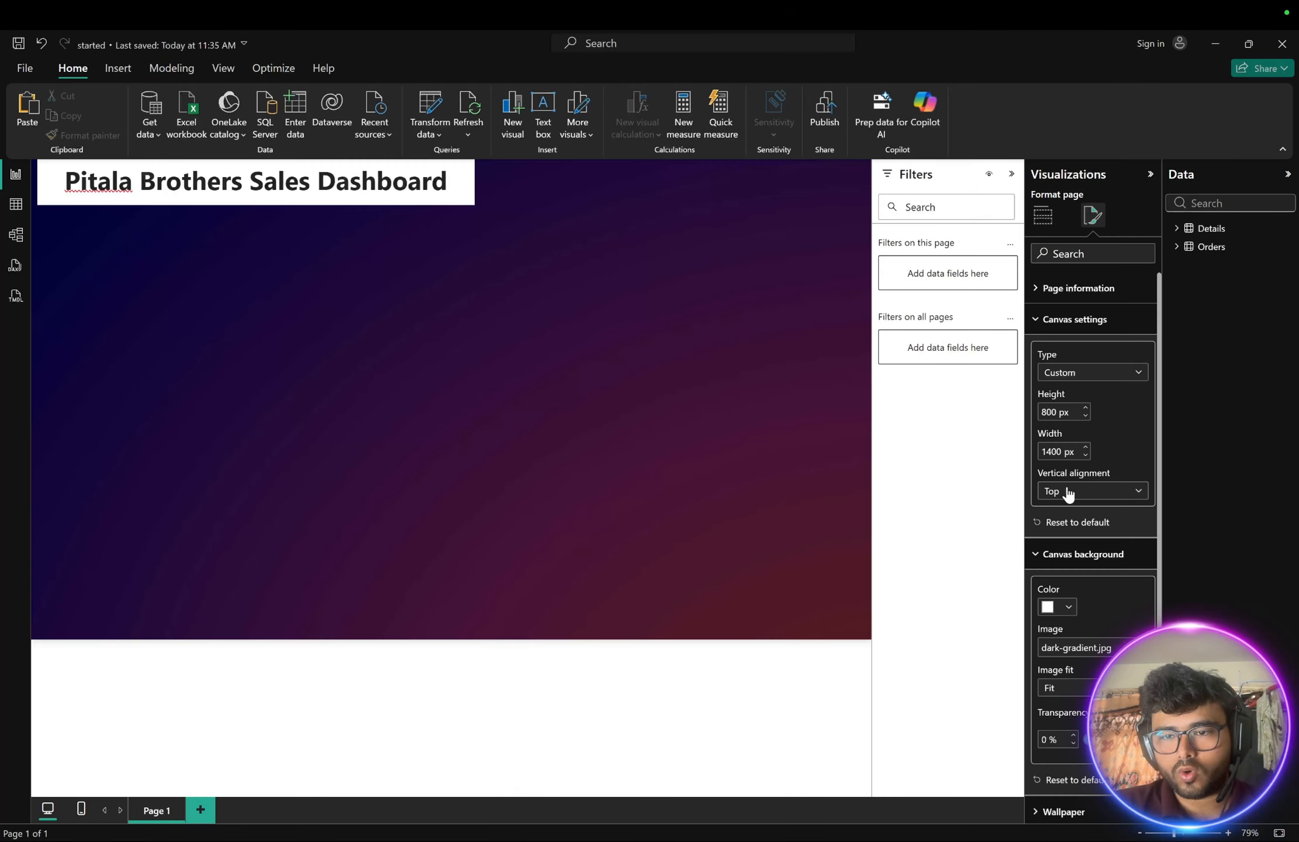
{"action": "left_click", "coordinate": [1067, 494]}
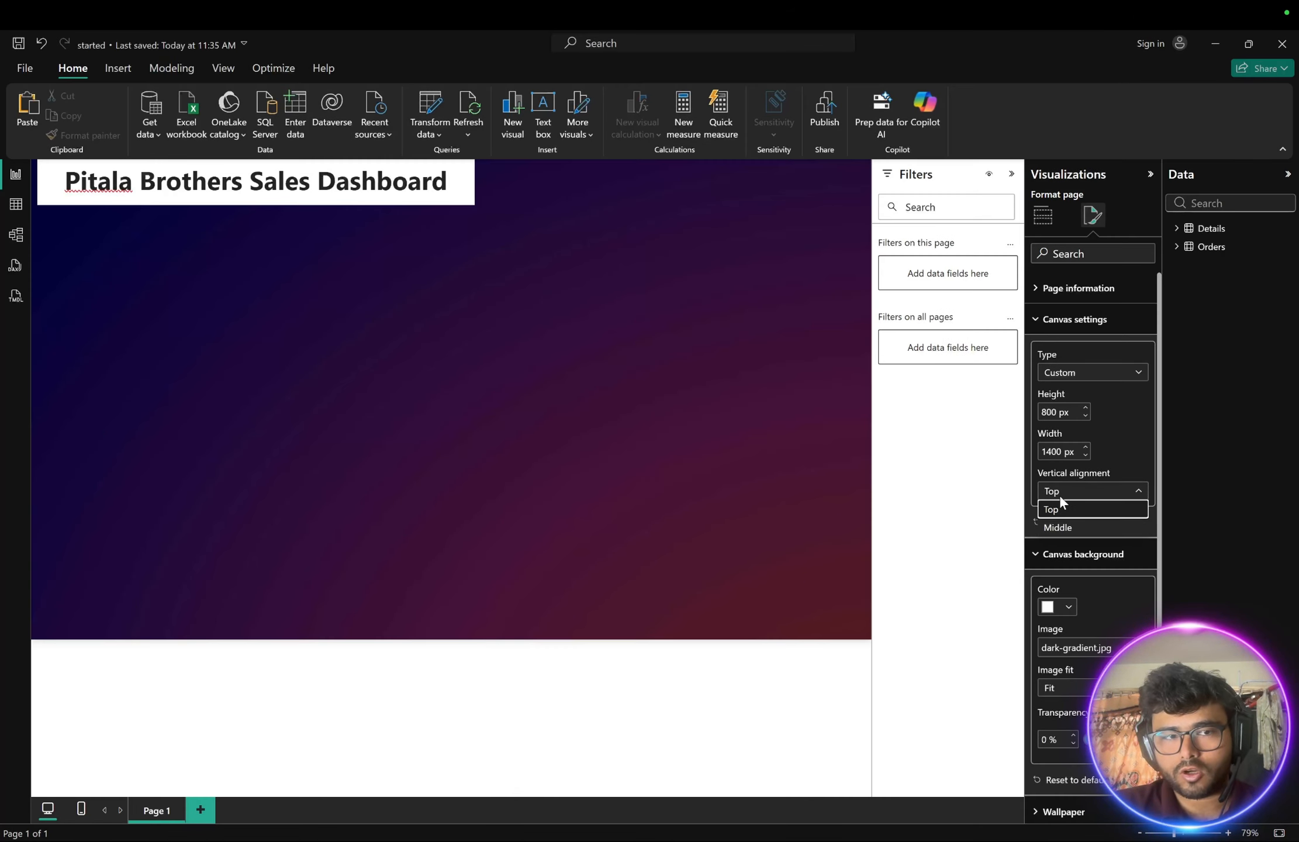
{"action": "left_click", "coordinate": [1068, 528]}
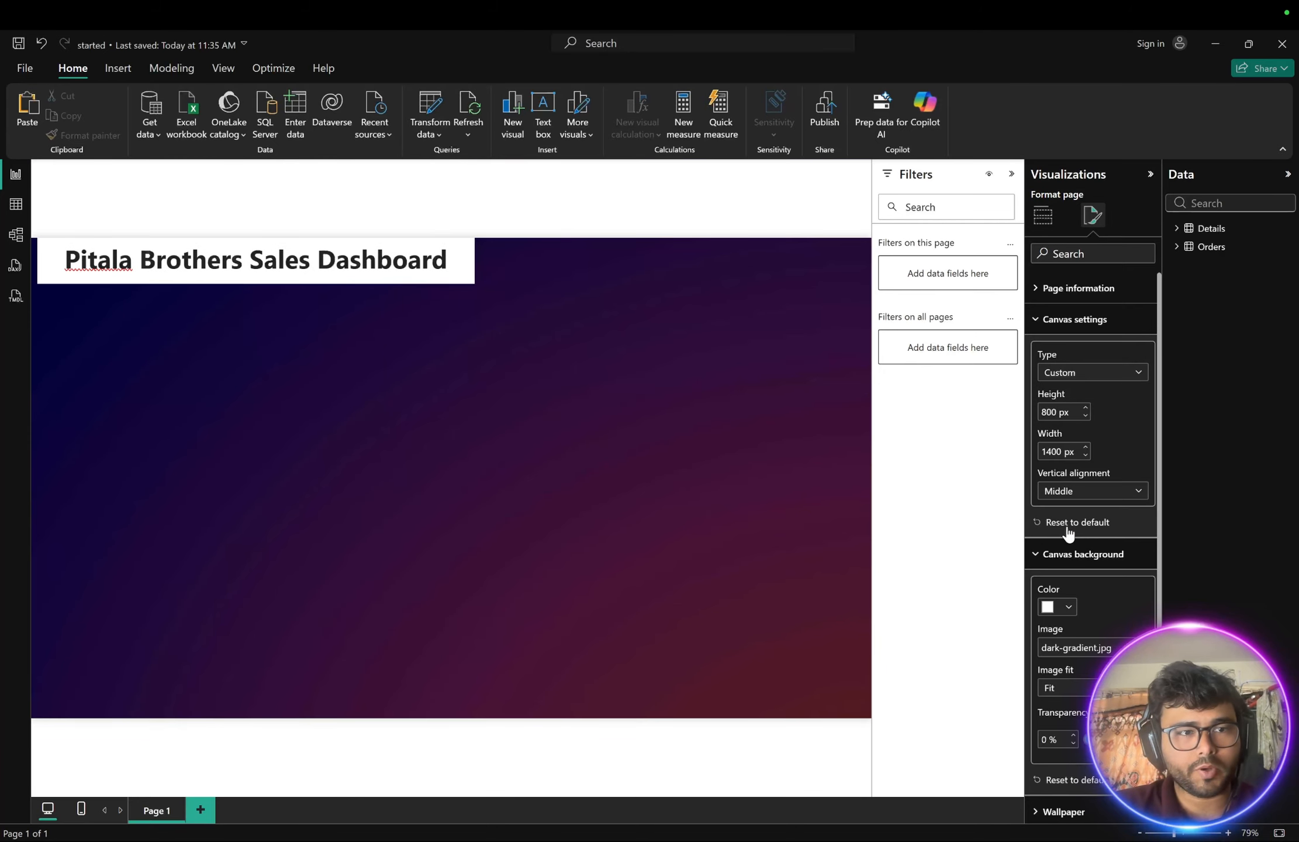
{"action": "left_click", "coordinate": [1072, 493]}
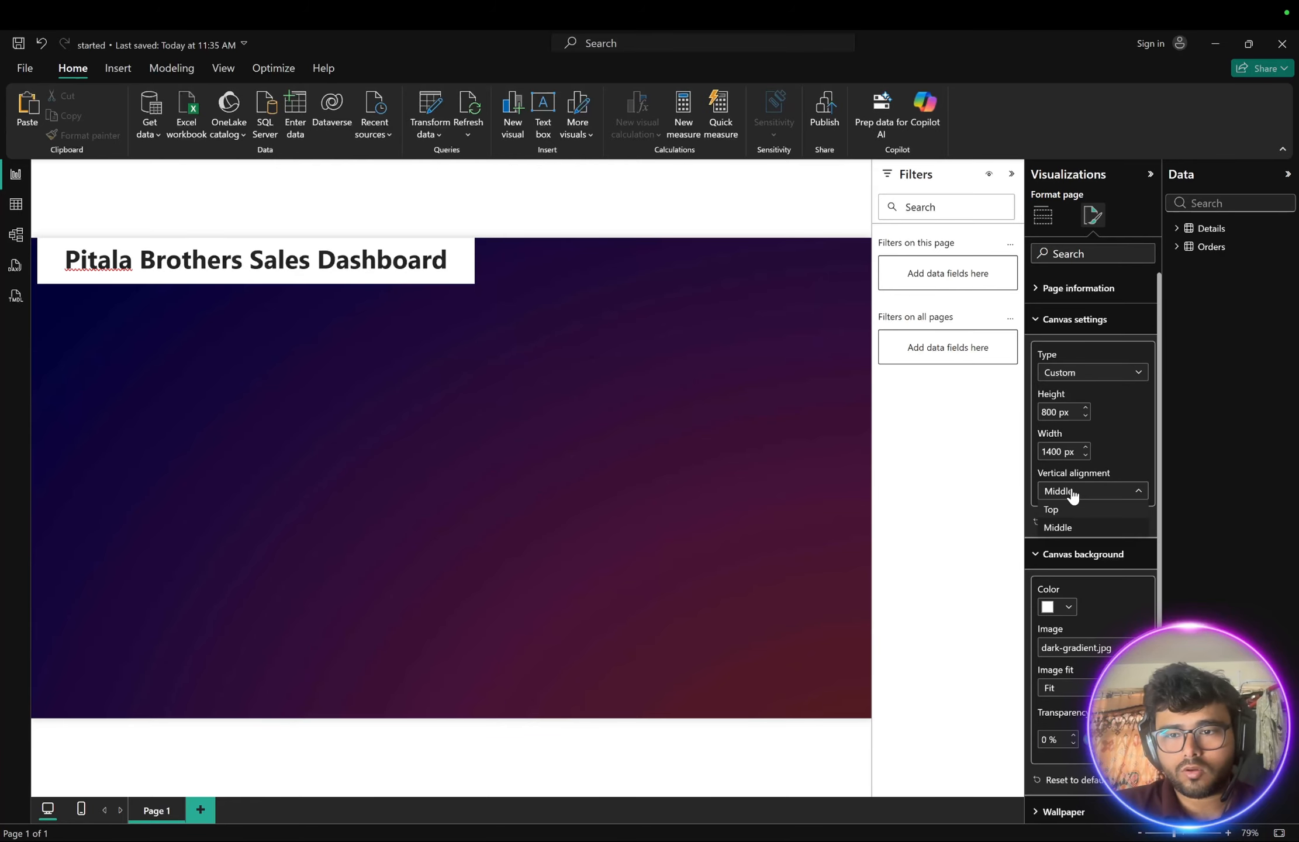
{"action": "left_click", "coordinate": [1059, 509]}
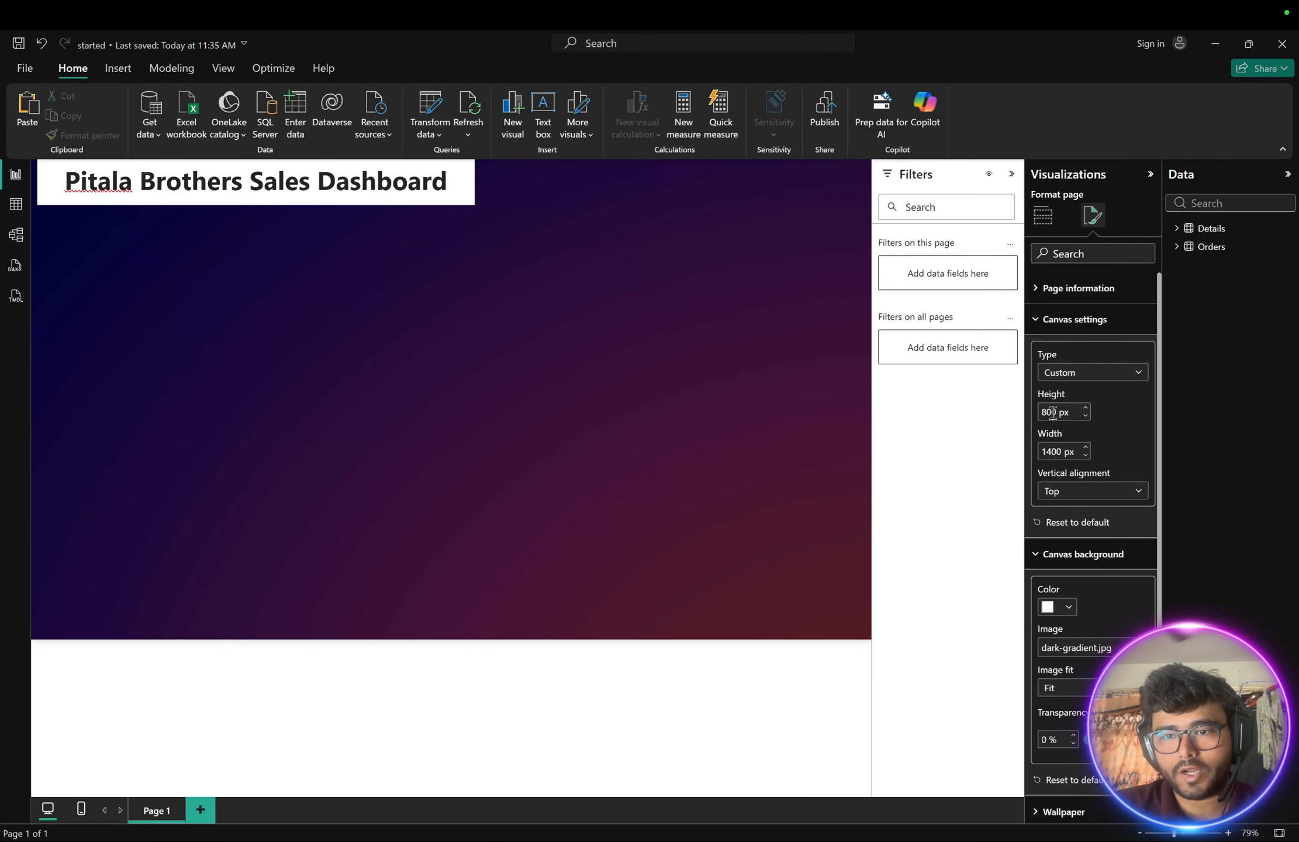
- Set the canvas height to 1000 px and collapse the canvas format sections
{"action": "type", "text": "9"}
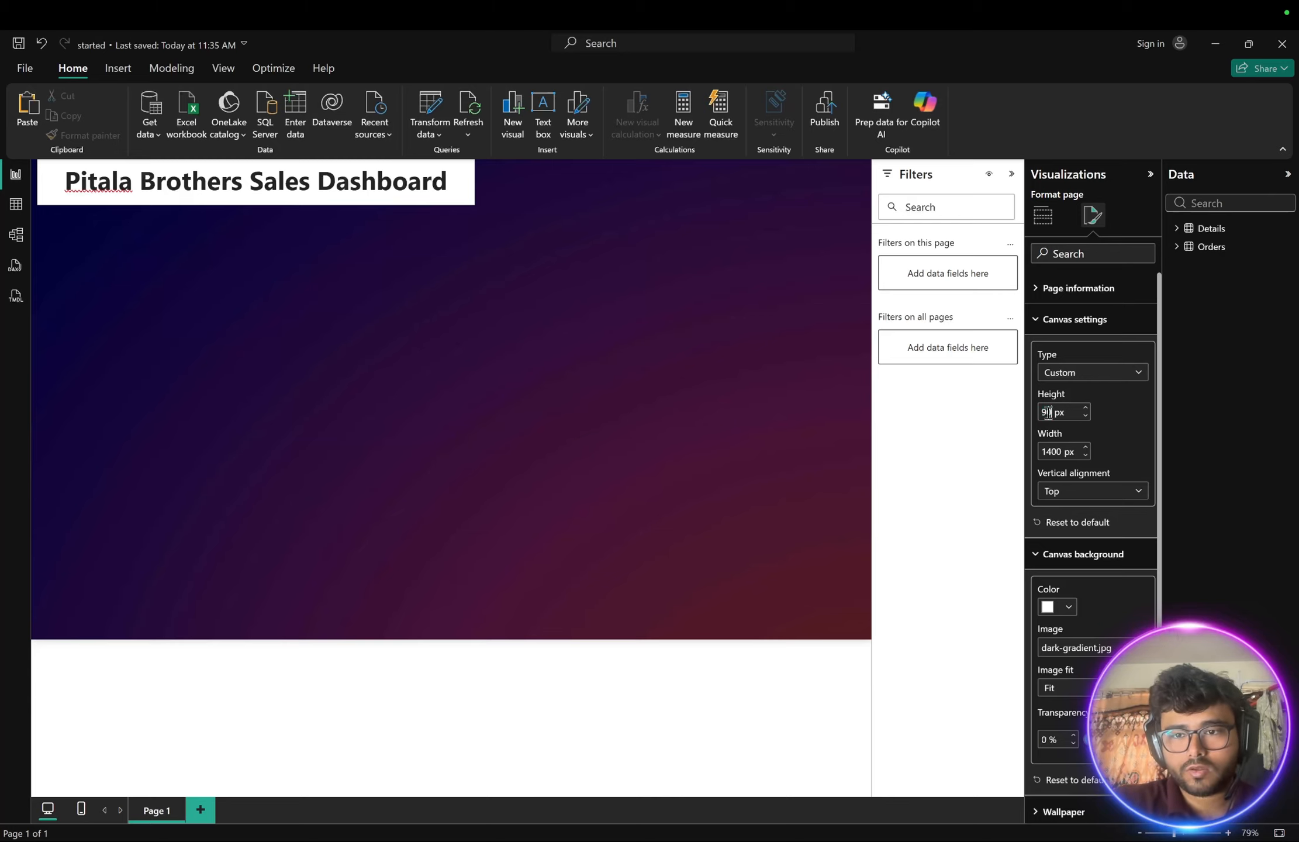
{"action": "left_click", "coordinate": [1137, 433]}
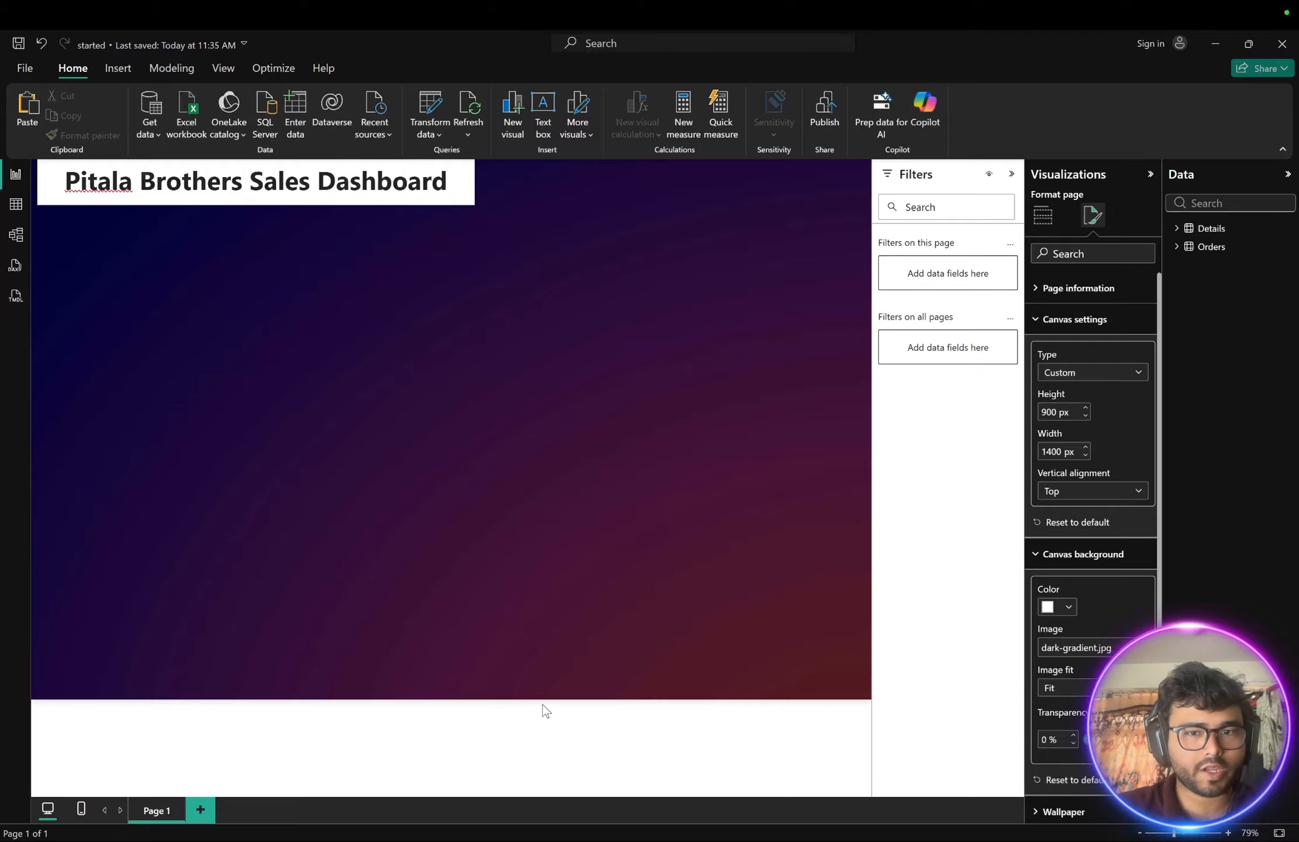
{"action": "double_click", "coordinate": [1049, 414]}
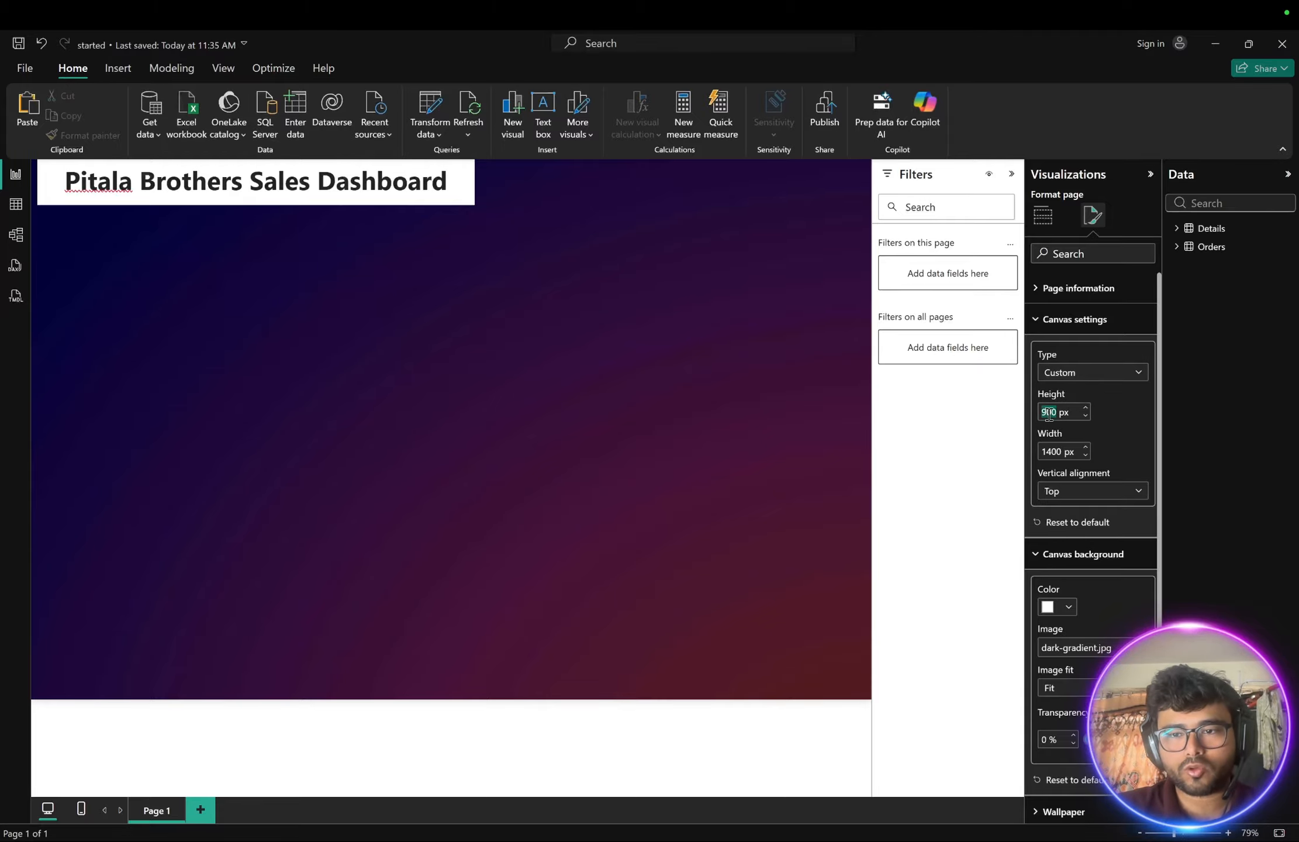
{"action": "type", "text": "100"}
{"action": "key", "text": "Return"}
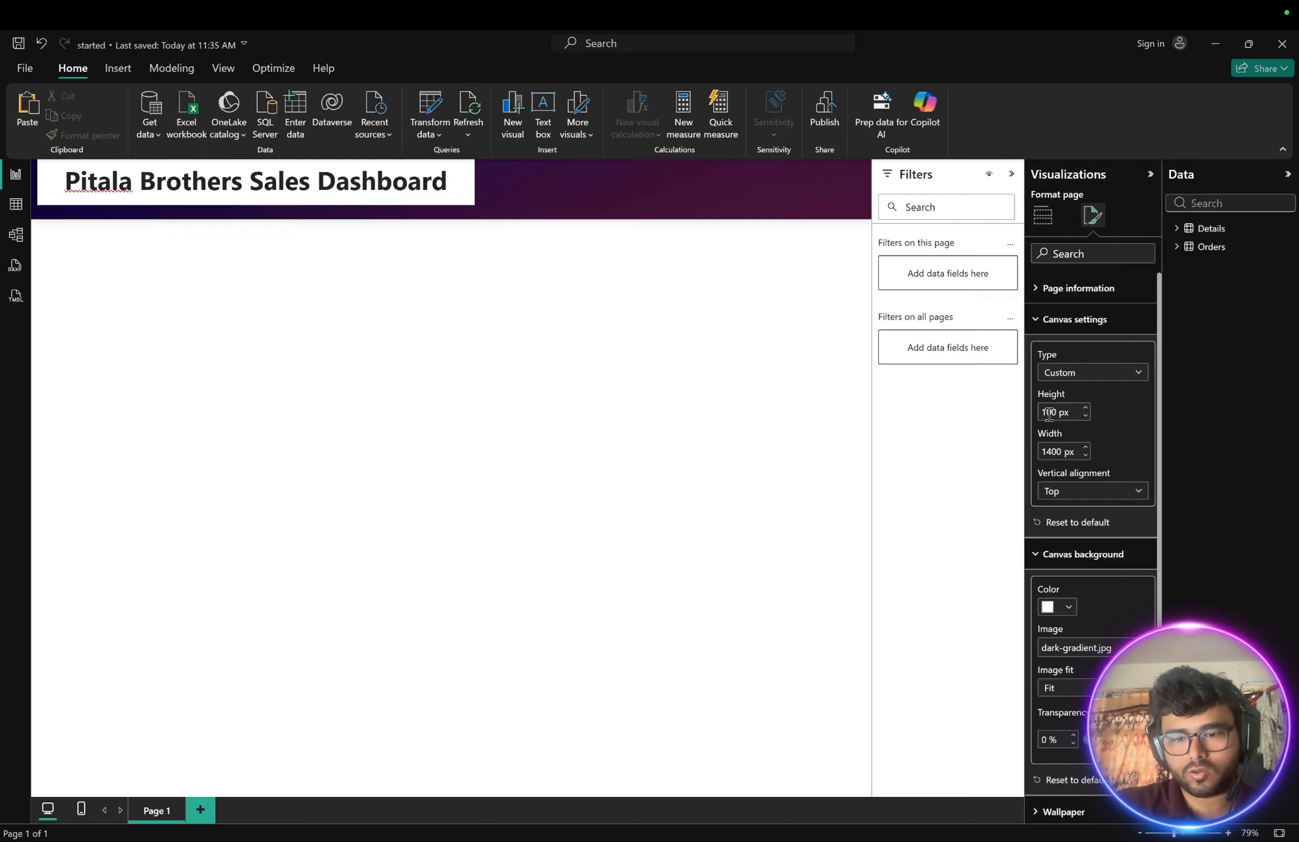
{"action": "type", "text": "0"}
{"action": "key", "text": "Return"}
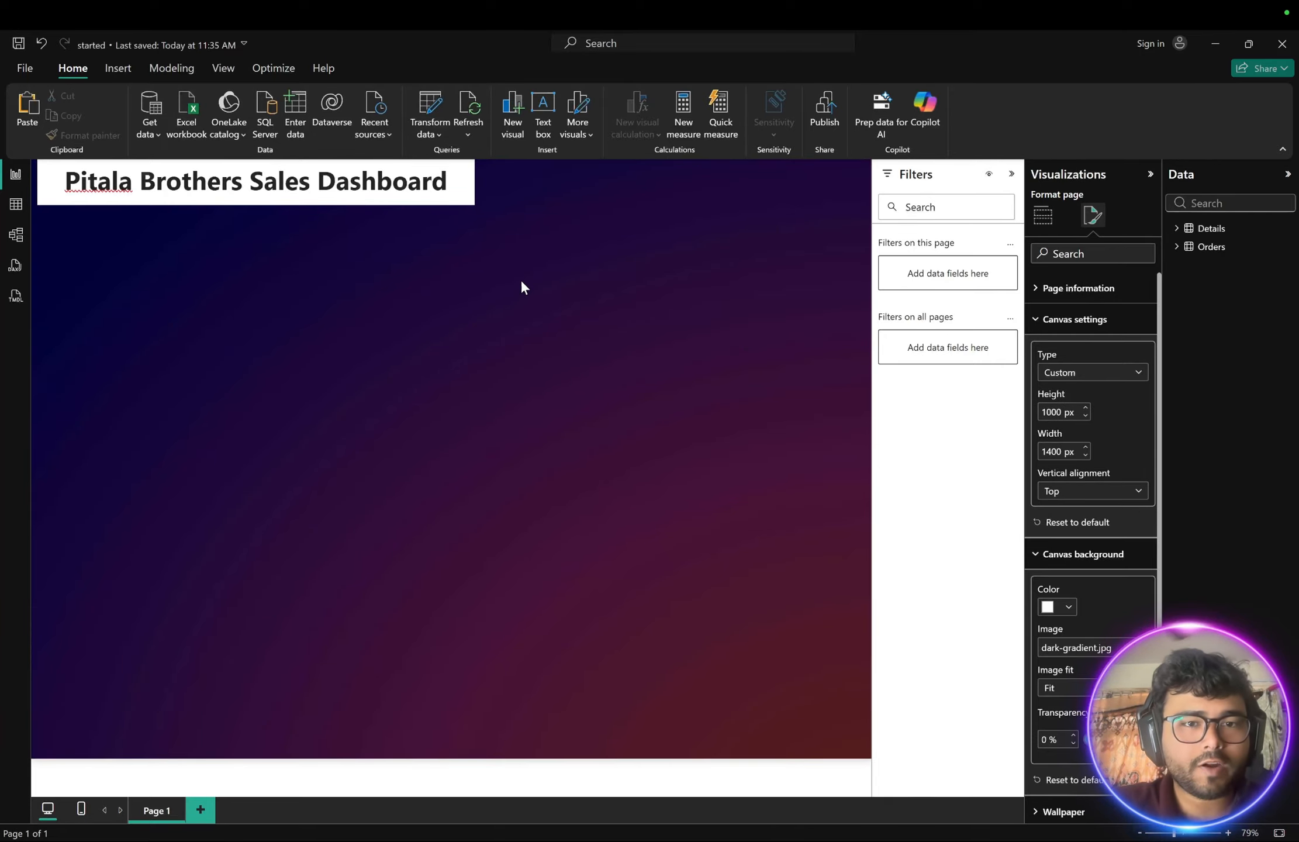
{"action": "left_click", "coordinate": [1036, 555]}
{"action": "left_click", "coordinate": [1036, 320]}
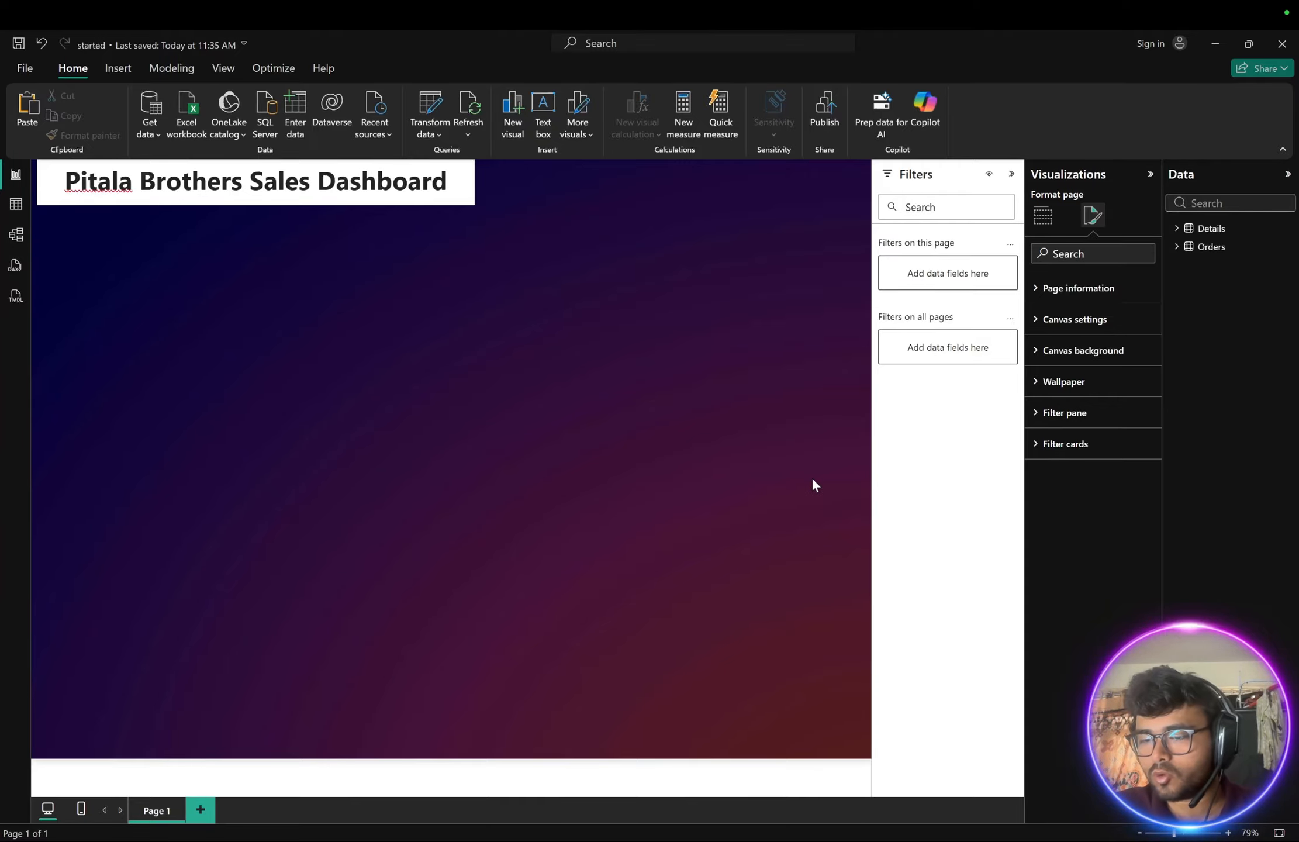
- Compare with the reference image, then add the Details table's Profit field to the canvas as a new column chart
{"action": "key", "text": "ctrl+Left"}
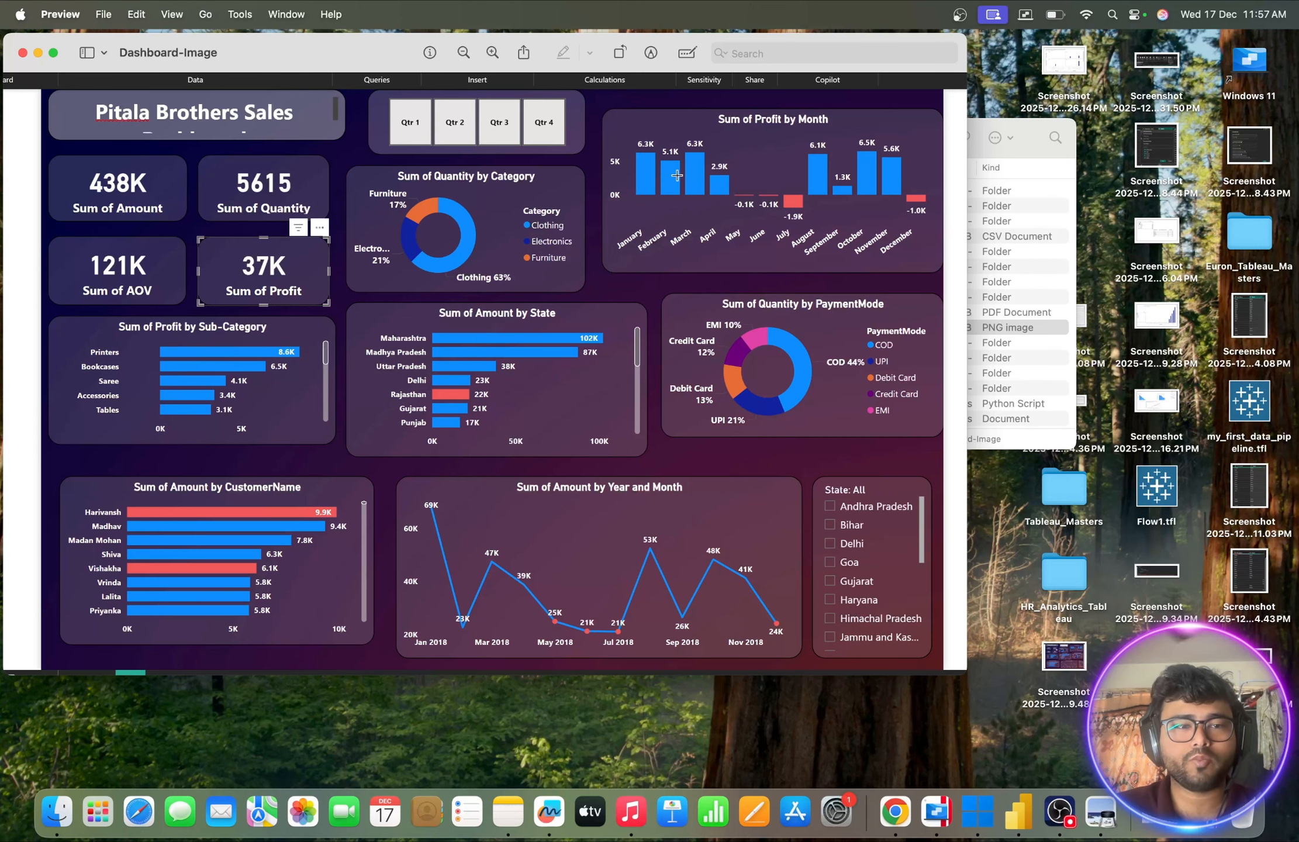
{"action": "key", "text": "ctrl+Up"}
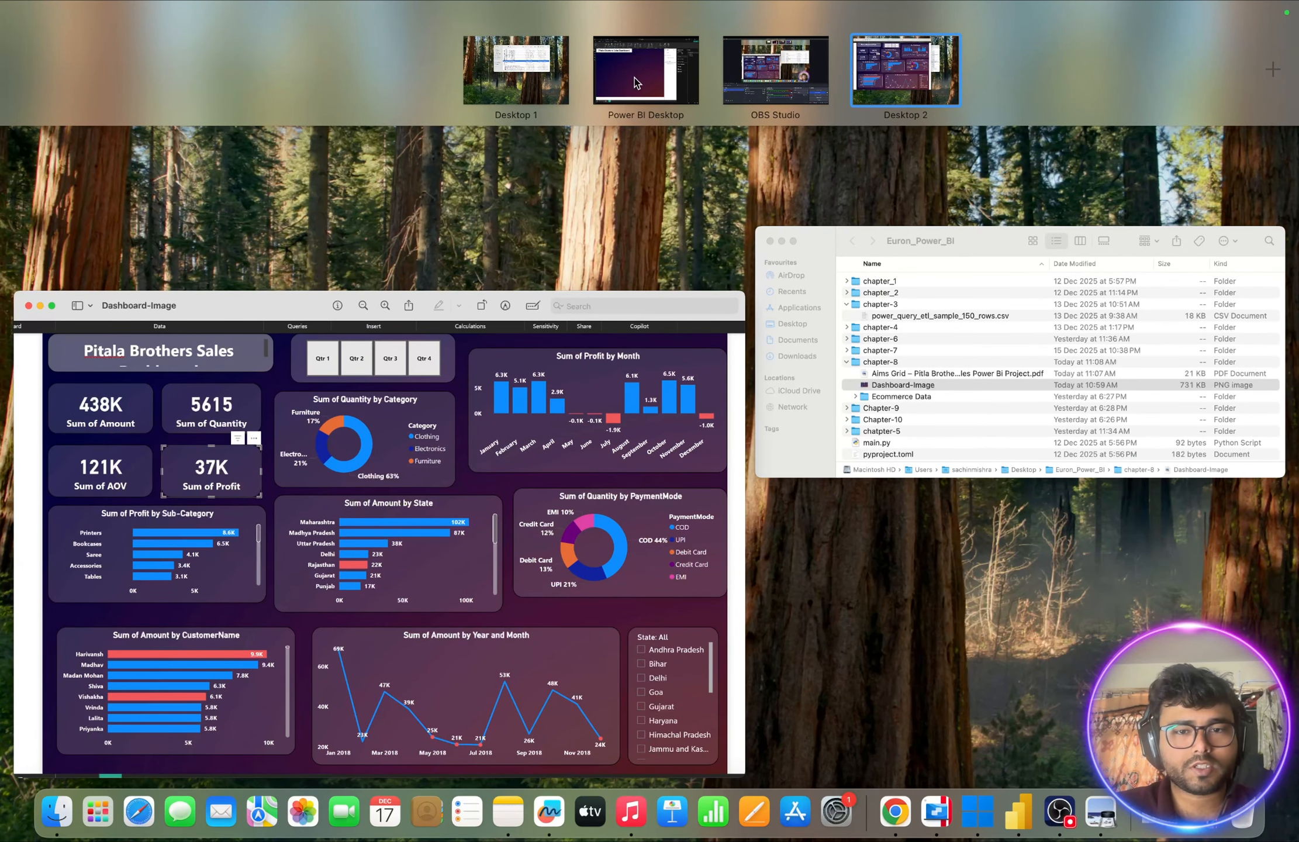
{"action": "left_click", "coordinate": [636, 84]}
{"action": "left_click", "coordinate": [1176, 246]}
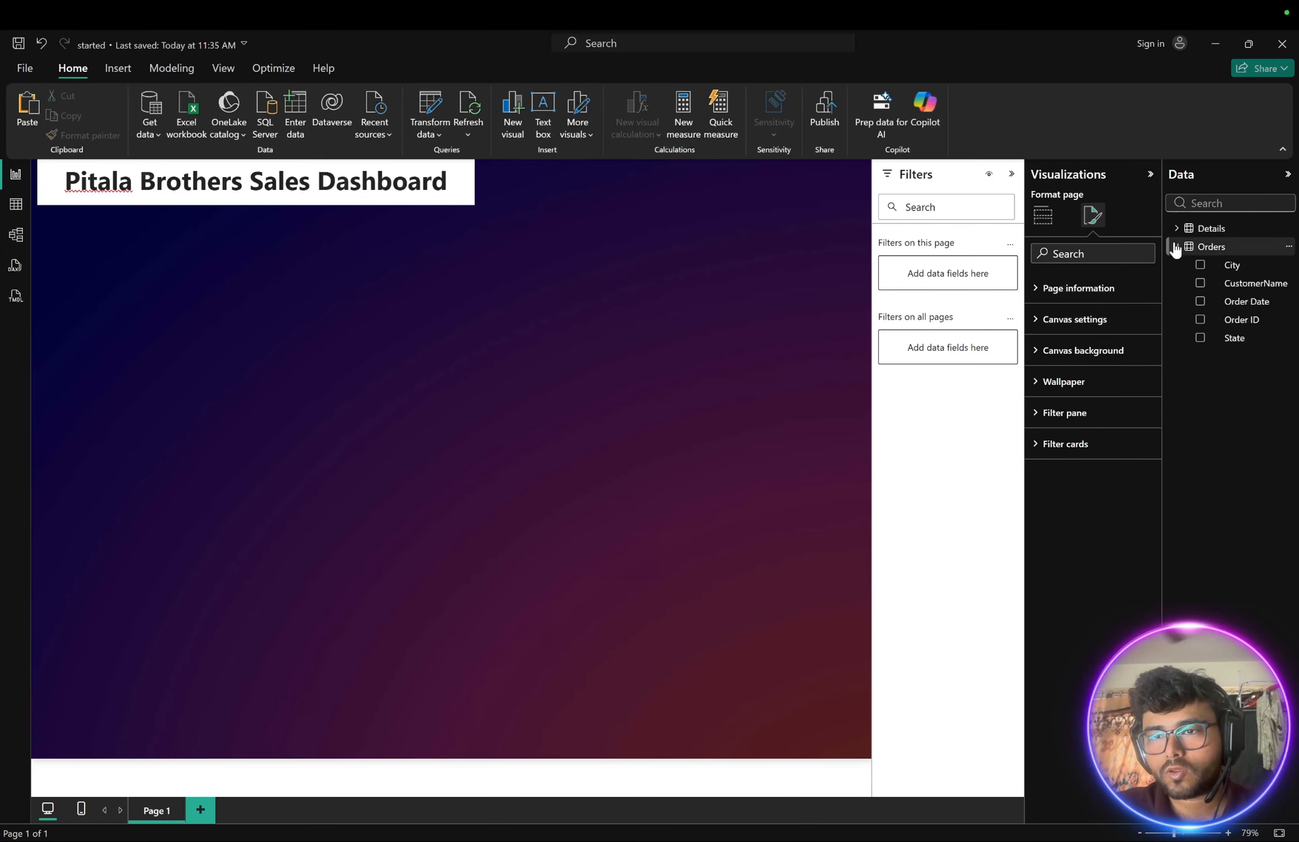
{"action": "left_click", "coordinate": [1177, 228]}
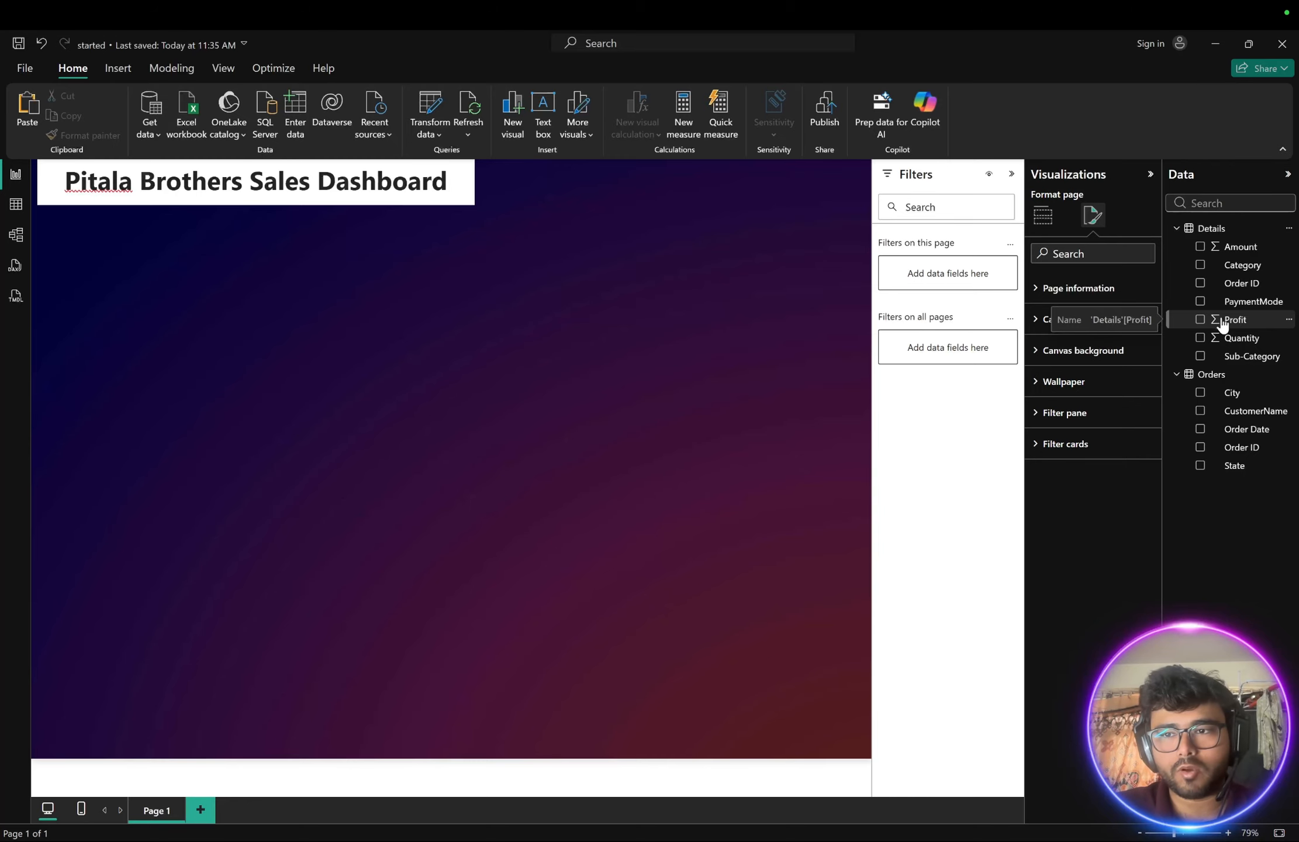
{"action": "left_click_drag", "start_coordinate": [1221, 323], "coordinate": [421, 323]}
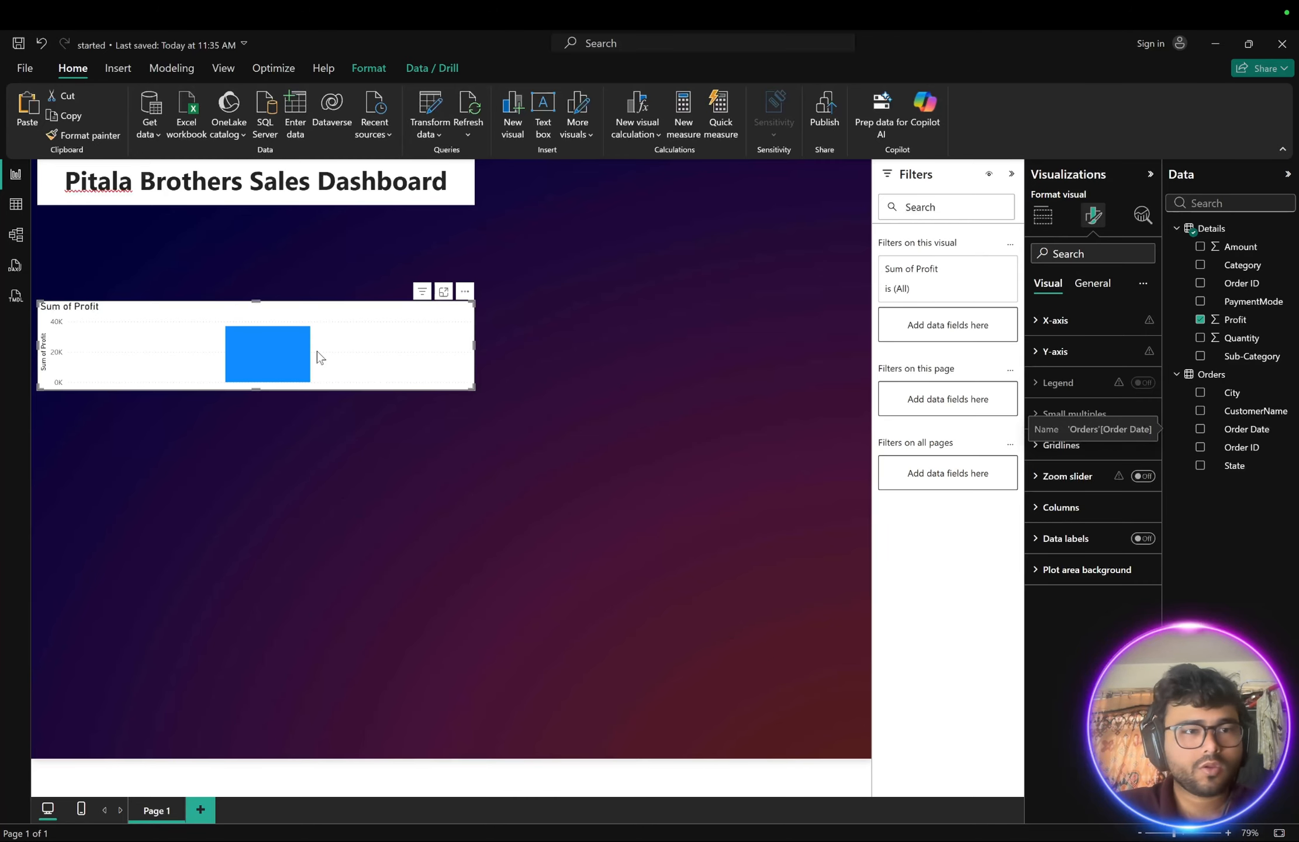
- Change the Orders table's Order Date column data type to Date and refresh the data
{"action": "left_click", "coordinate": [15, 204]}
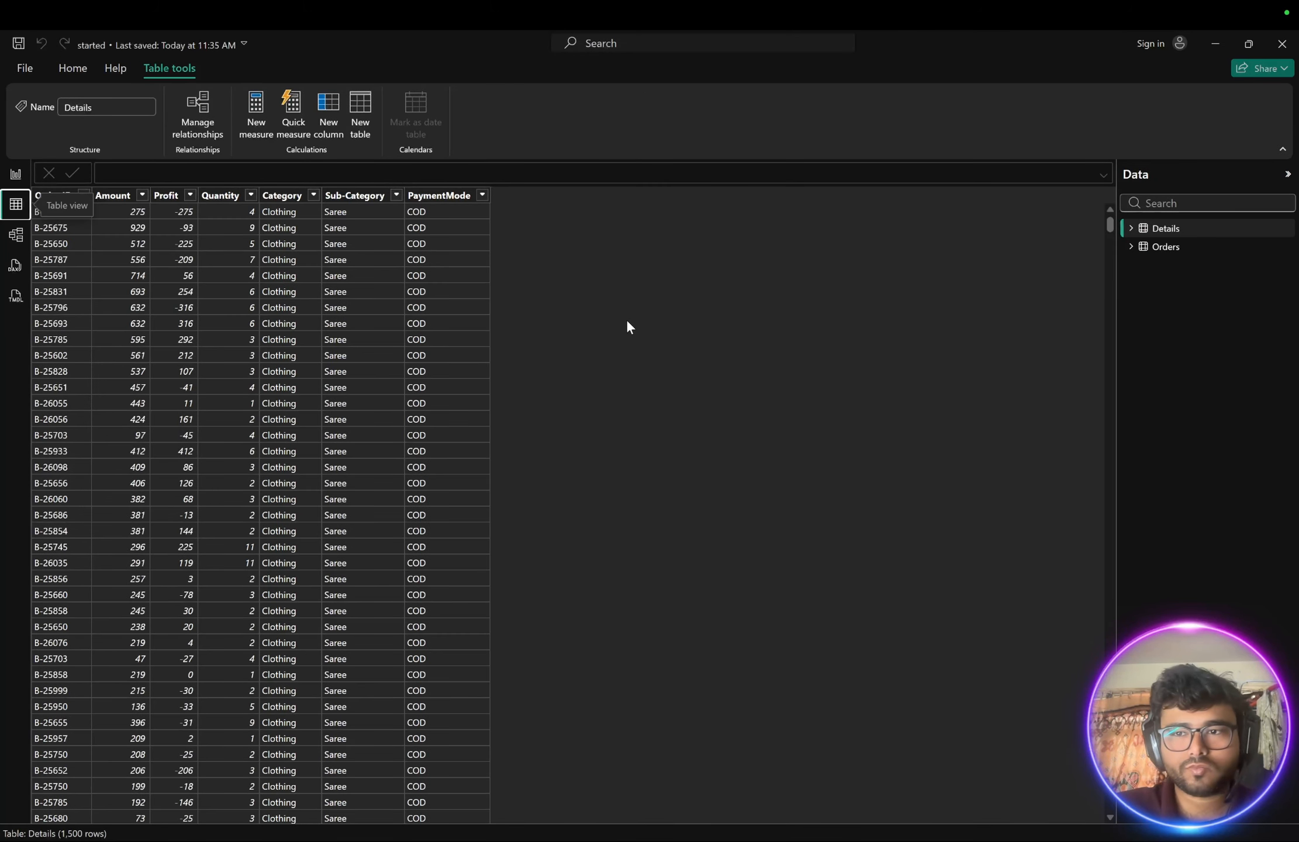
{"action": "left_click", "coordinate": [1164, 247]}
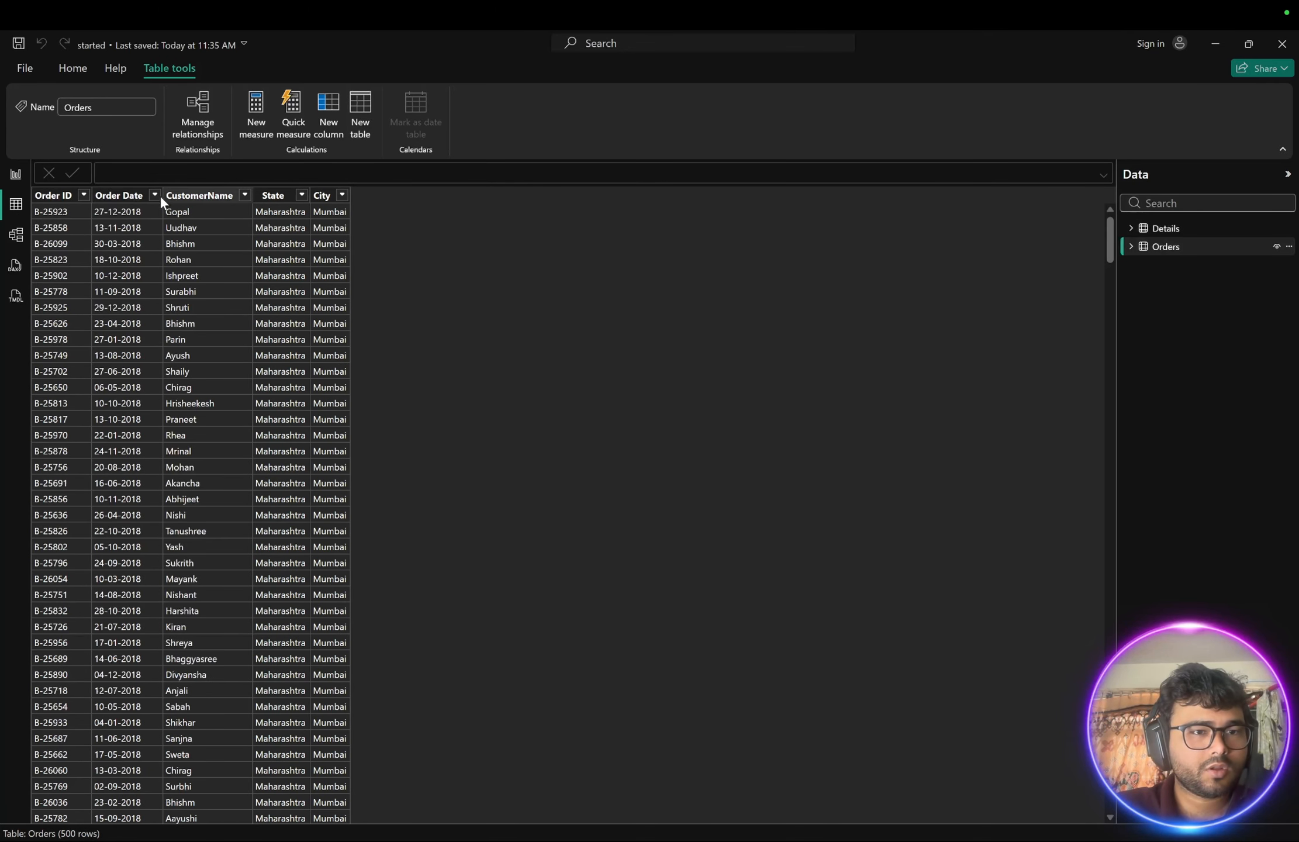
{"action": "left_click", "coordinate": [128, 199]}
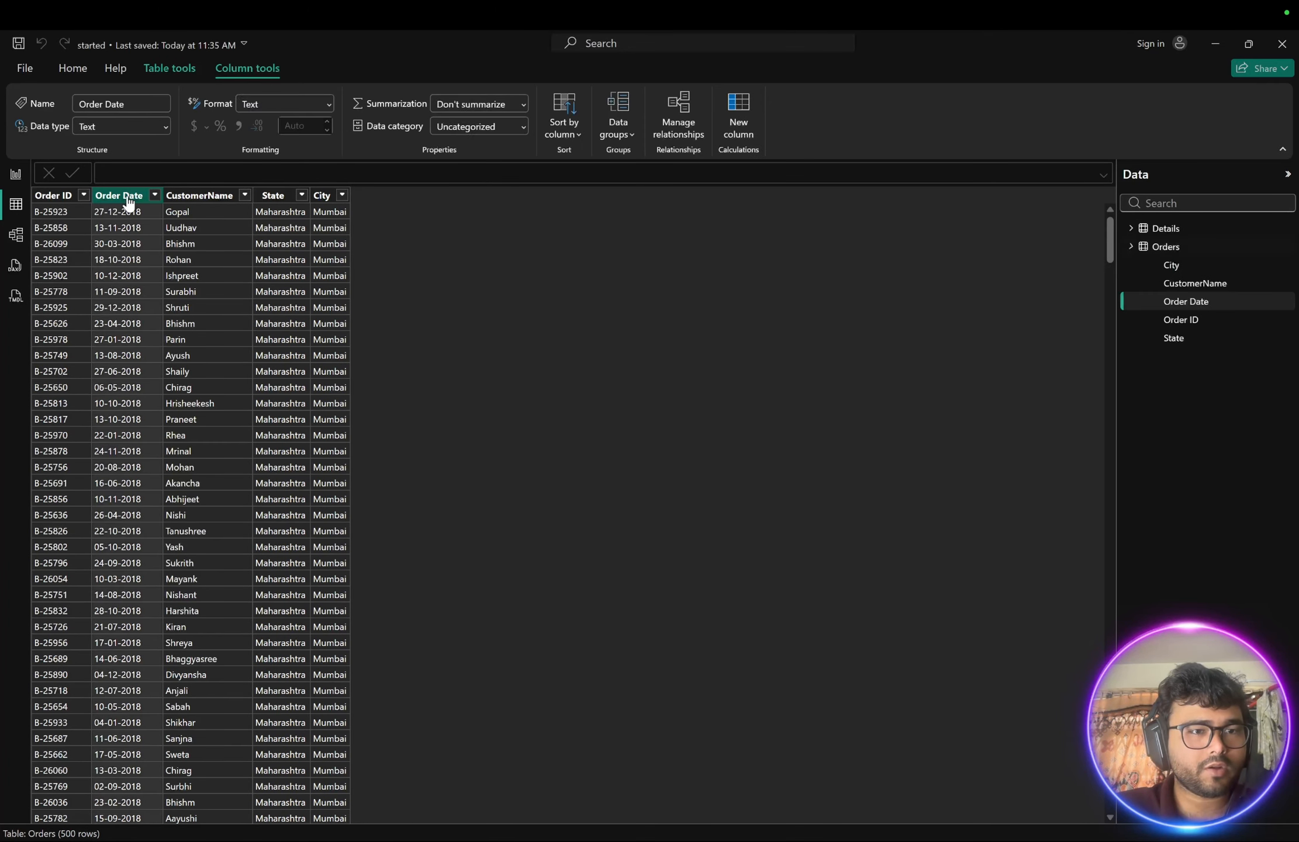
{"action": "left_click", "coordinate": [140, 127]}
{"action": "left_click", "coordinate": [102, 234]}
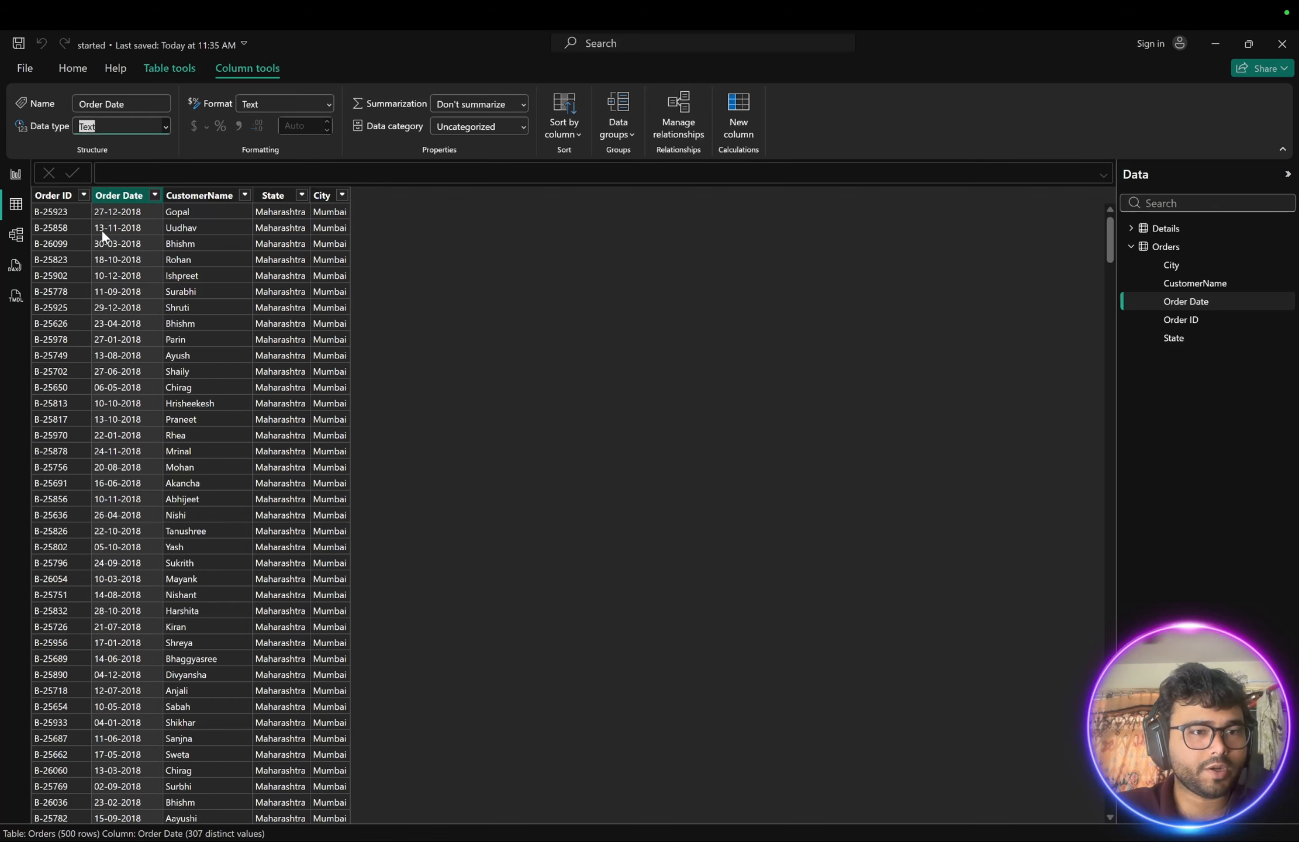
{"action": "left_click", "coordinate": [731, 503]}
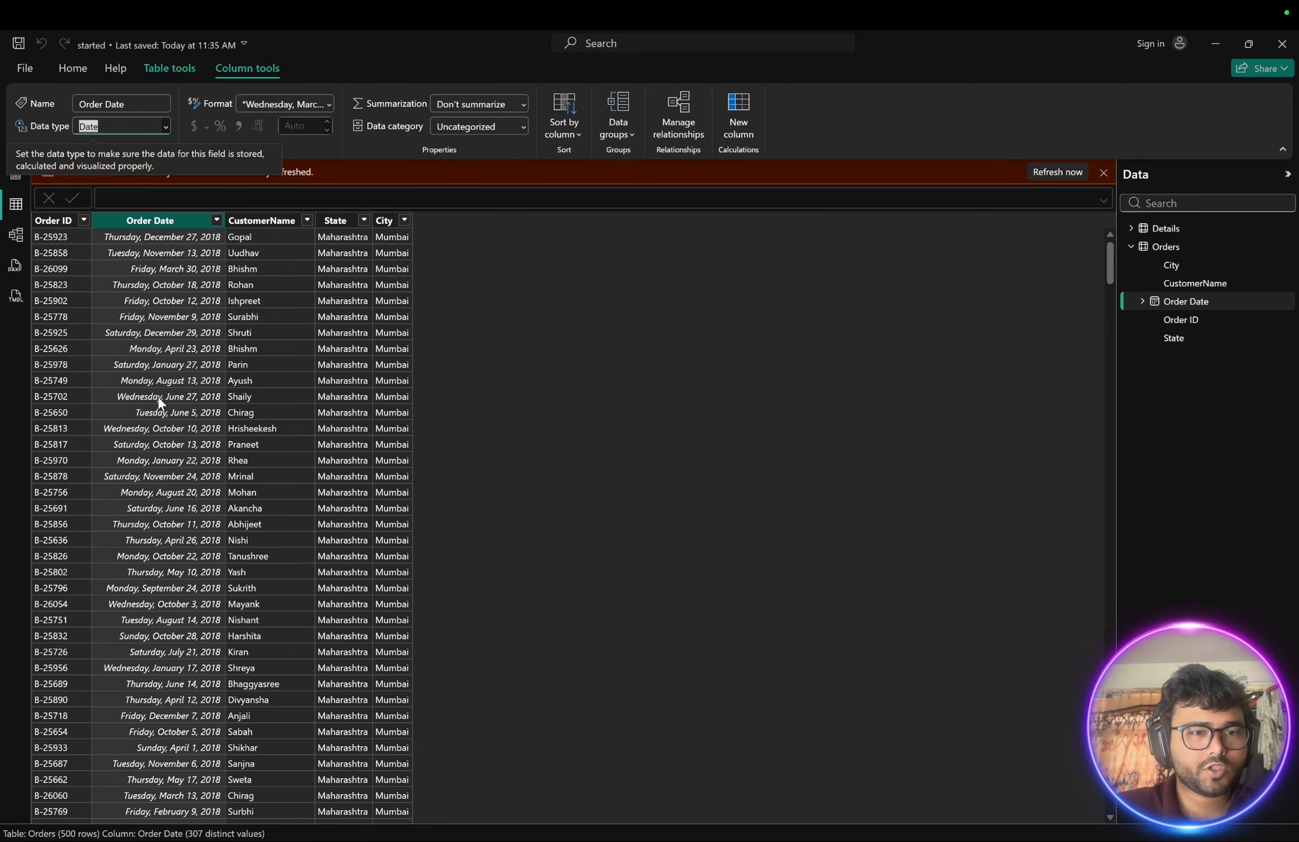
{"action": "scroll", "coordinate": [166, 491], "scroll_direction": "down", "scroll_amount": 20}
{"action": "scroll", "coordinate": [168, 497], "scroll_direction": "up", "scroll_amount": 20}
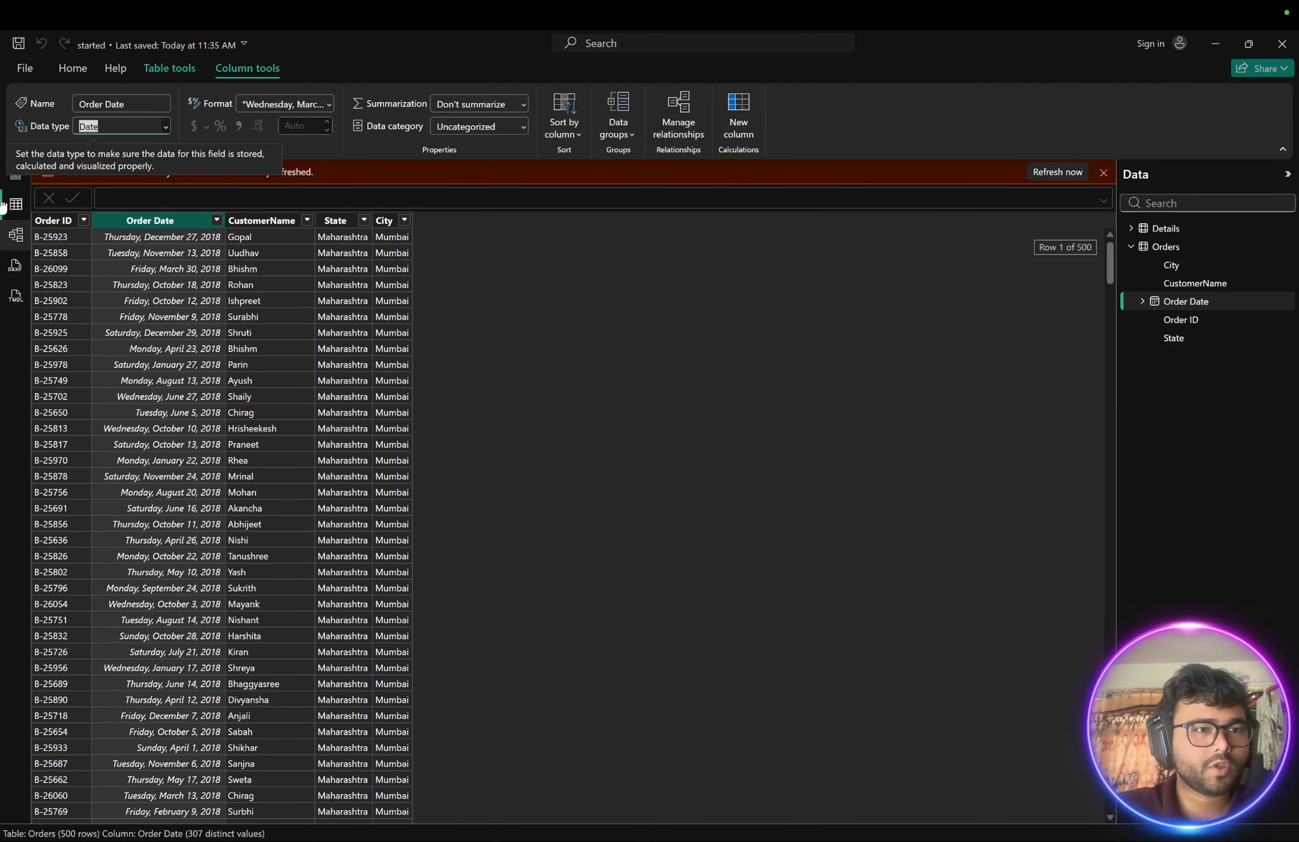
{"action": "left_click", "coordinate": [1049, 171]}
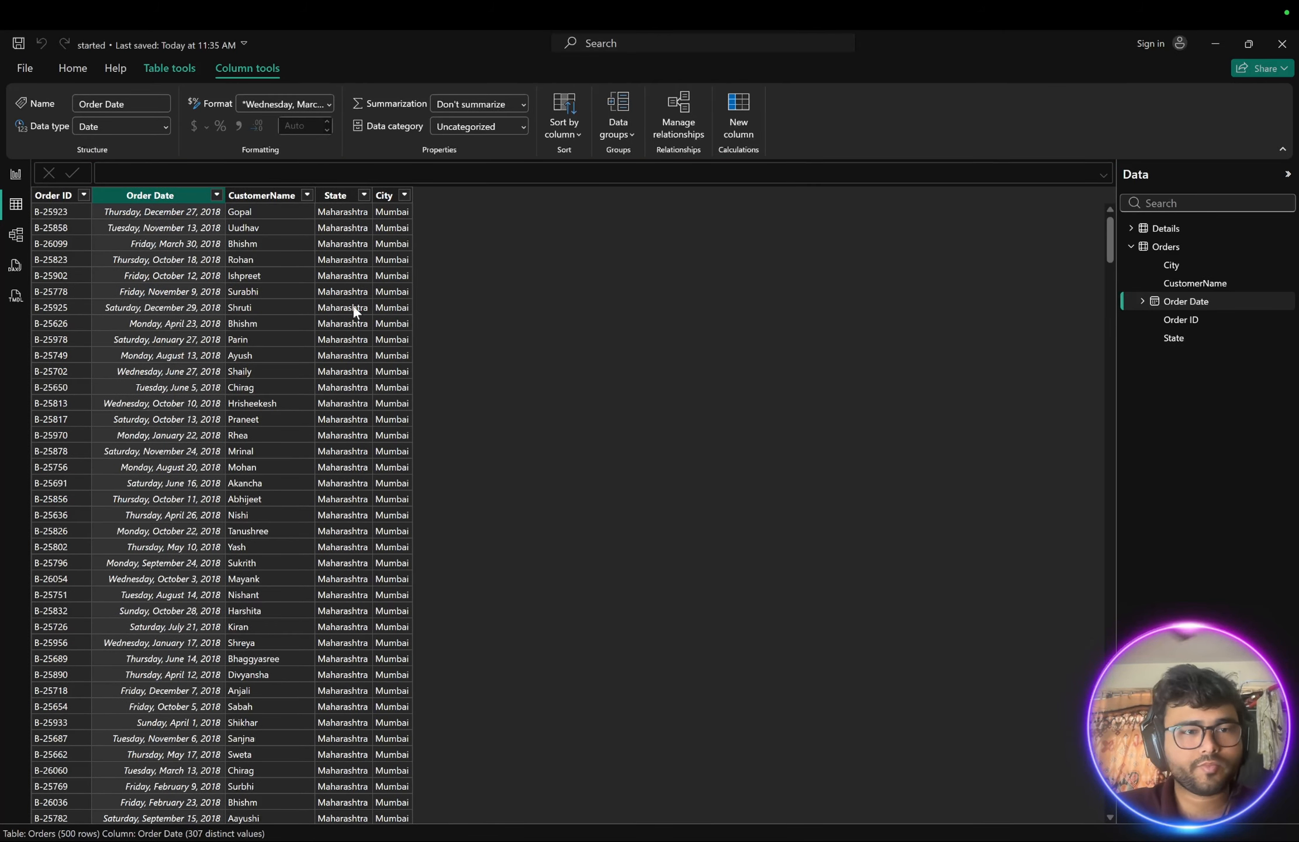
- Add the Order Date hierarchy's Month level to the profit column chart
{"action": "left_click", "coordinate": [16, 173]}
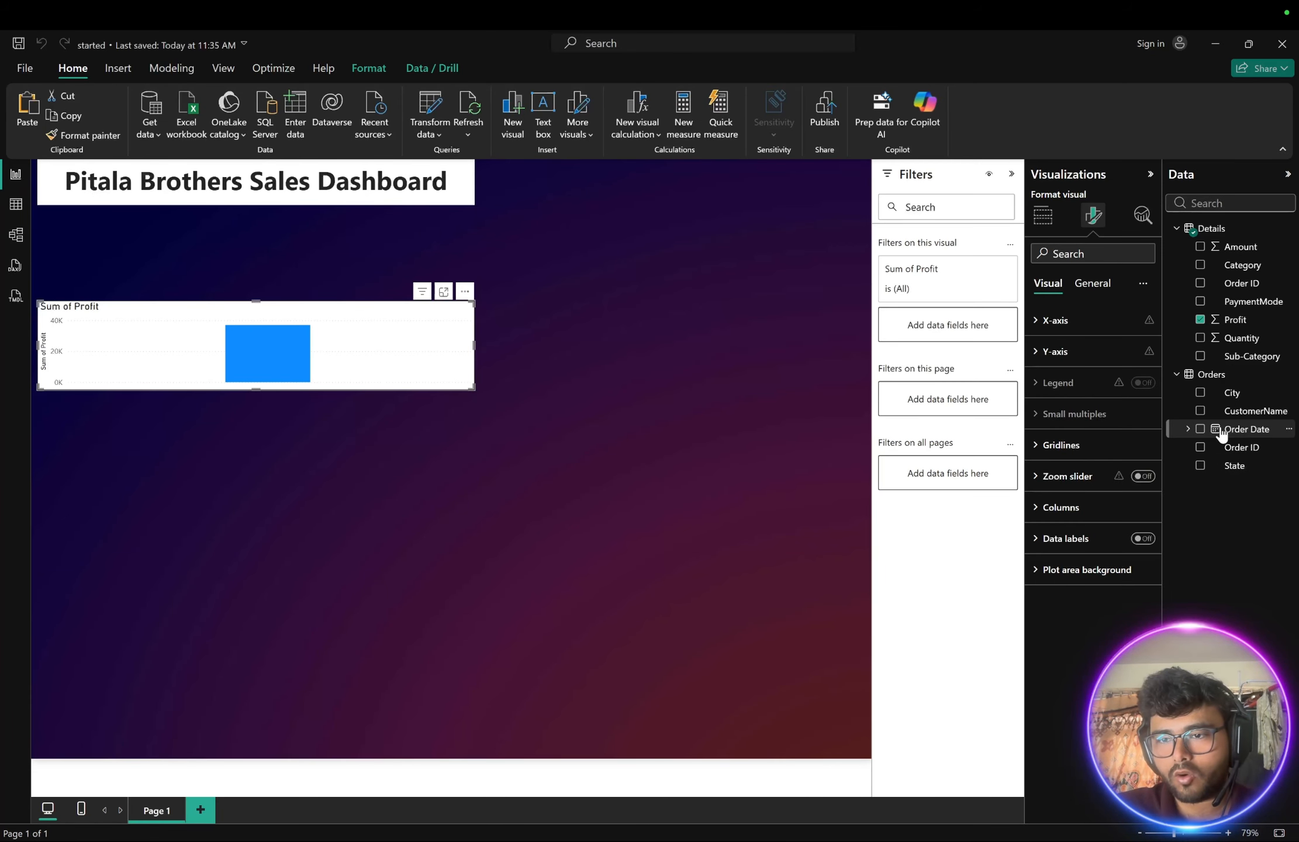
{"action": "left_click", "coordinate": [1188, 429]}
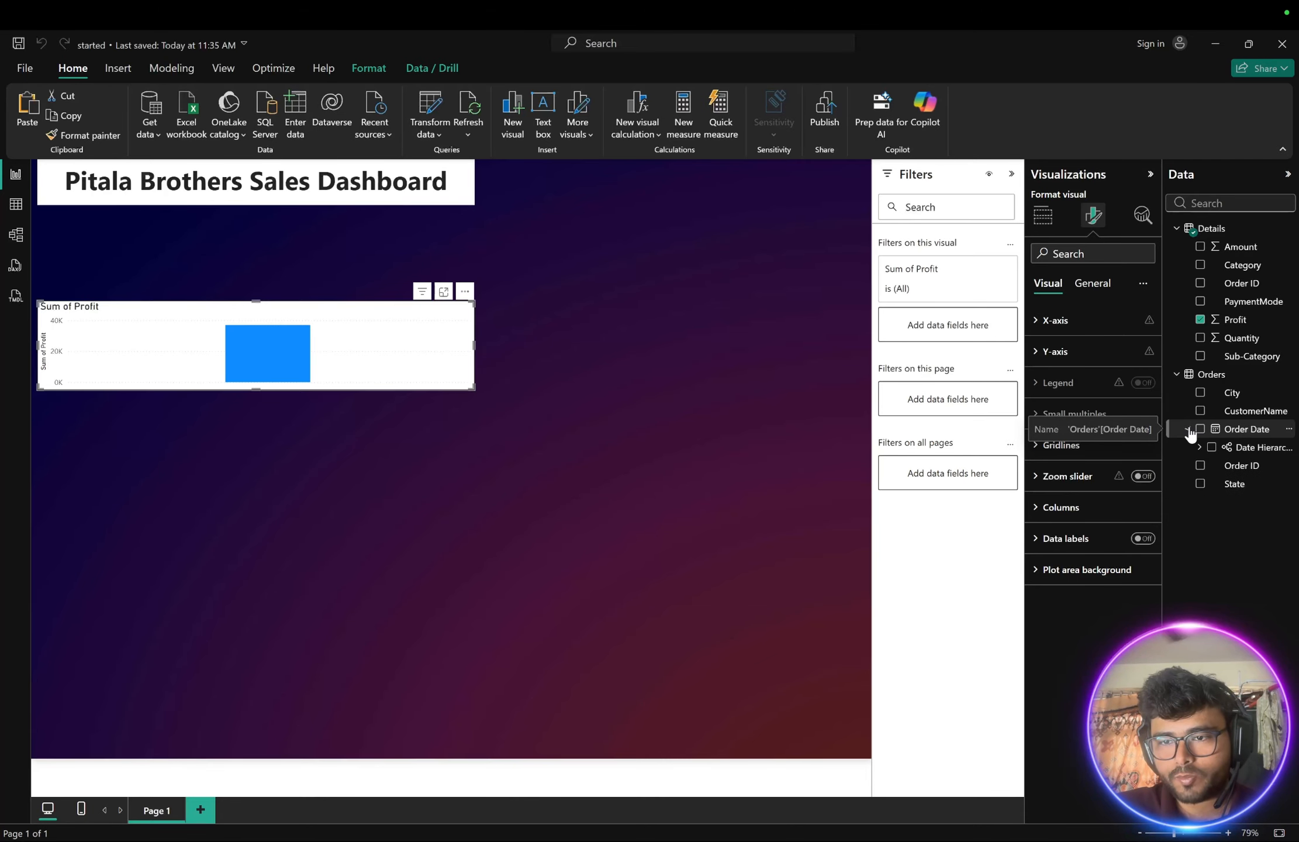
{"action": "left_click", "coordinate": [1199, 449]}
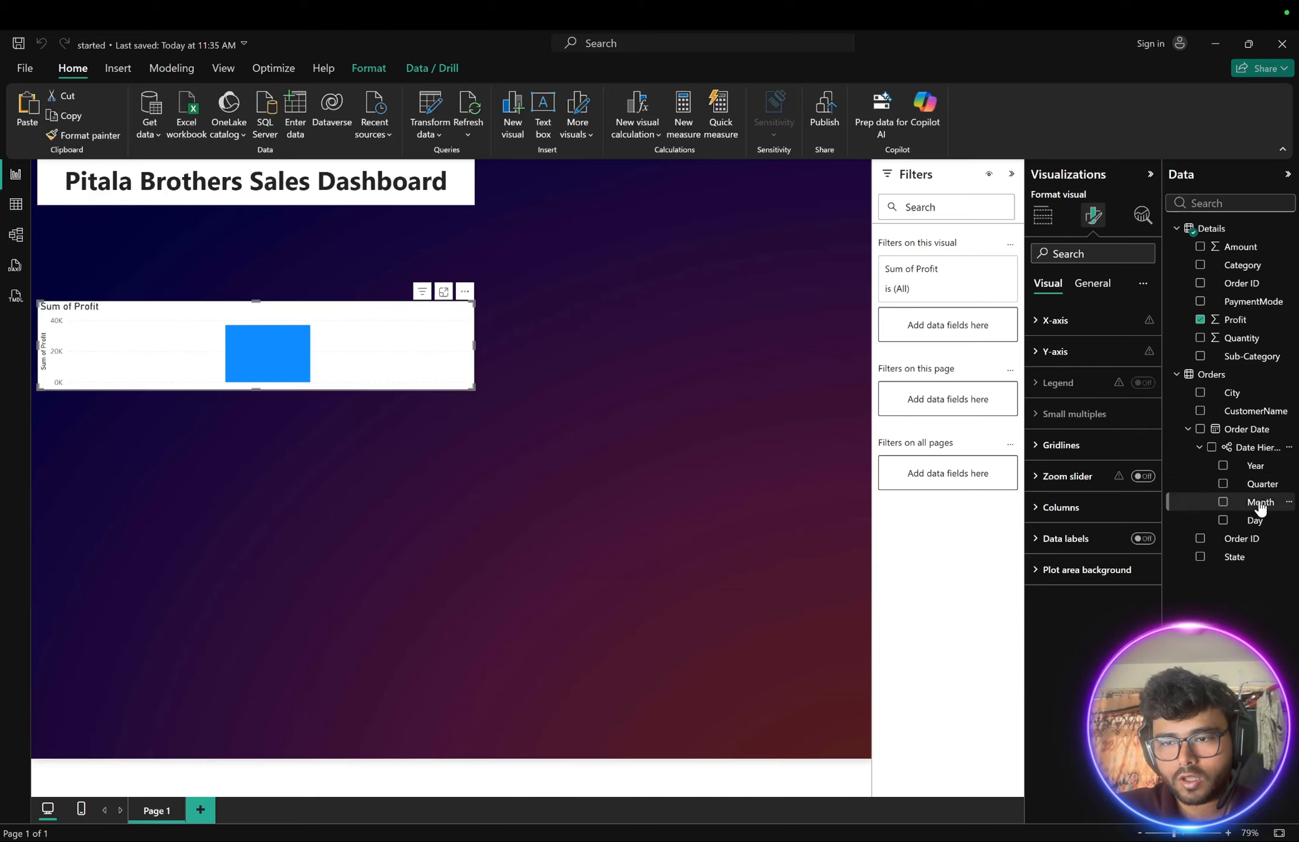
{"action": "left_click", "coordinate": [1223, 503]}
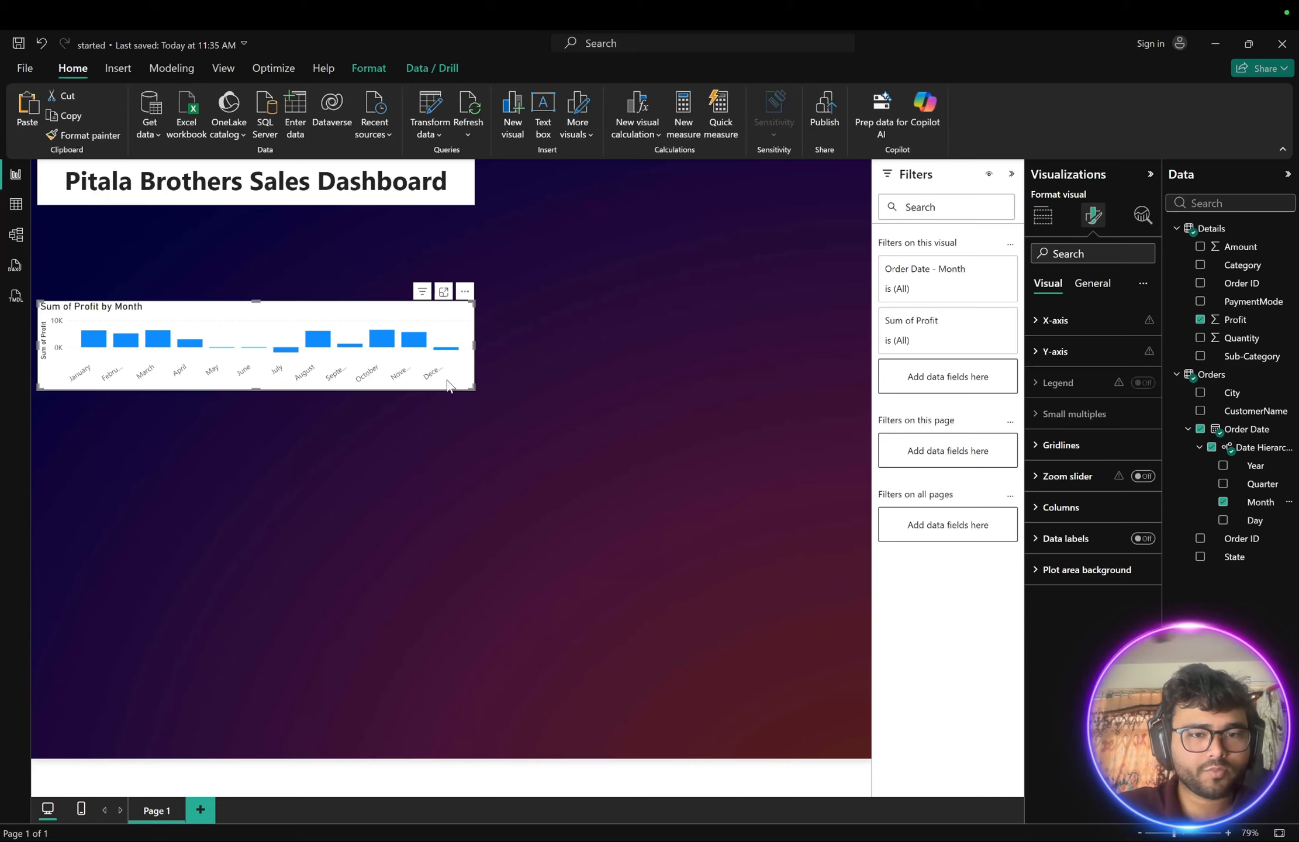
- Enlarge the profit-by-month chart and move it up beside the title
{"action": "left_click_drag", "start_coordinate": [472, 386], "coordinate": [541, 513]}
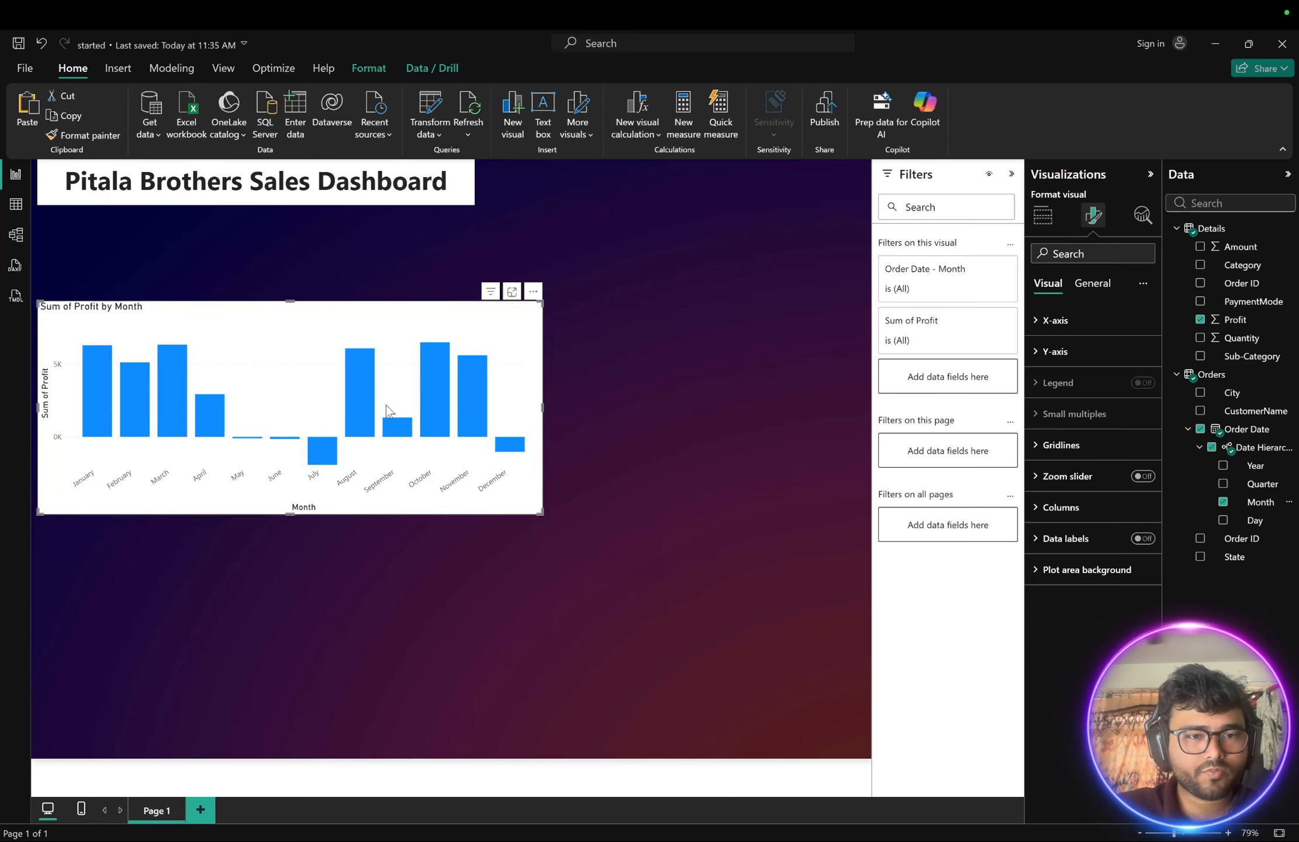
{"action": "left_click_drag", "start_coordinate": [321, 329], "coordinate": [521, 273]}
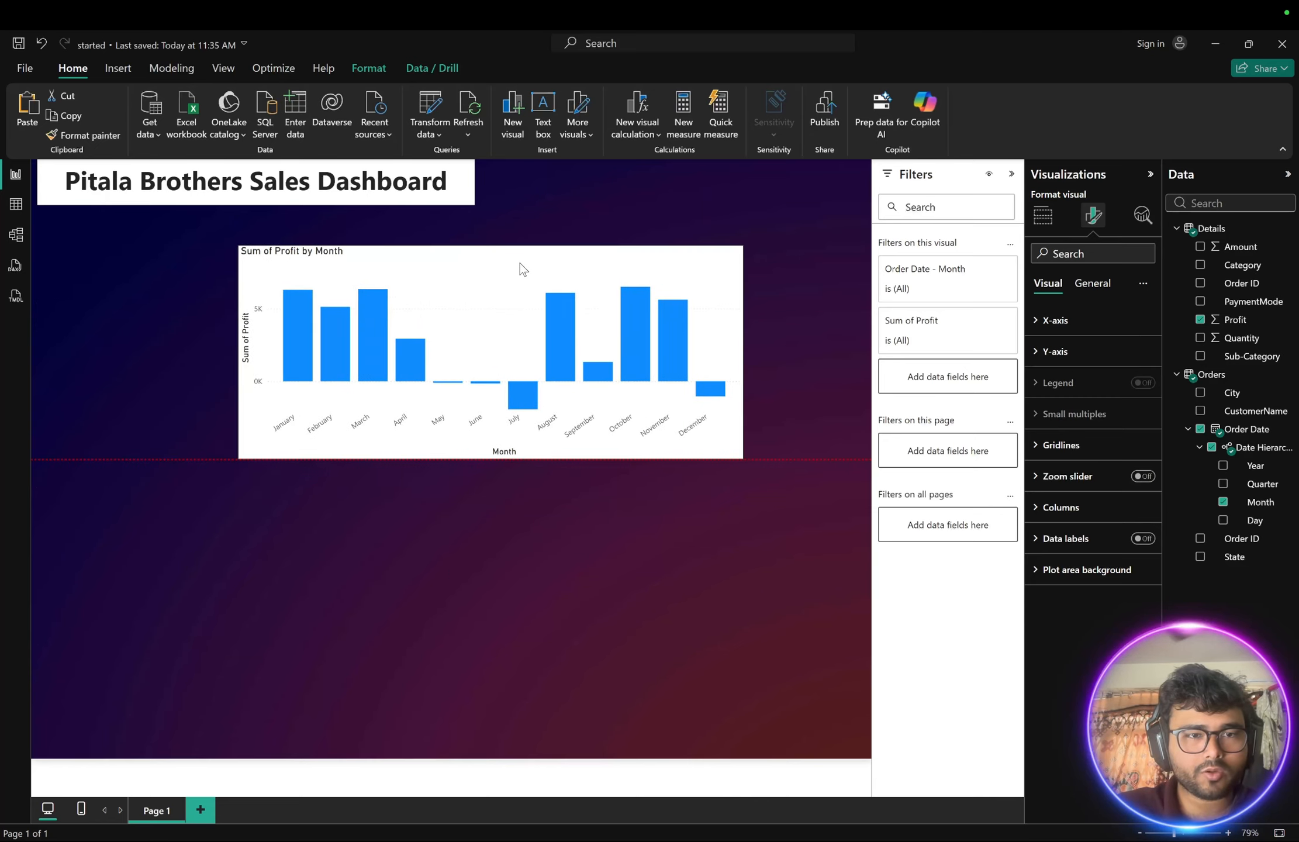
- Narrow the dashboard title text box to fit its text
{"action": "left_click", "coordinate": [452, 187]}
{"action": "left_click_drag", "start_coordinate": [473, 202], "coordinate": [431, 217]}
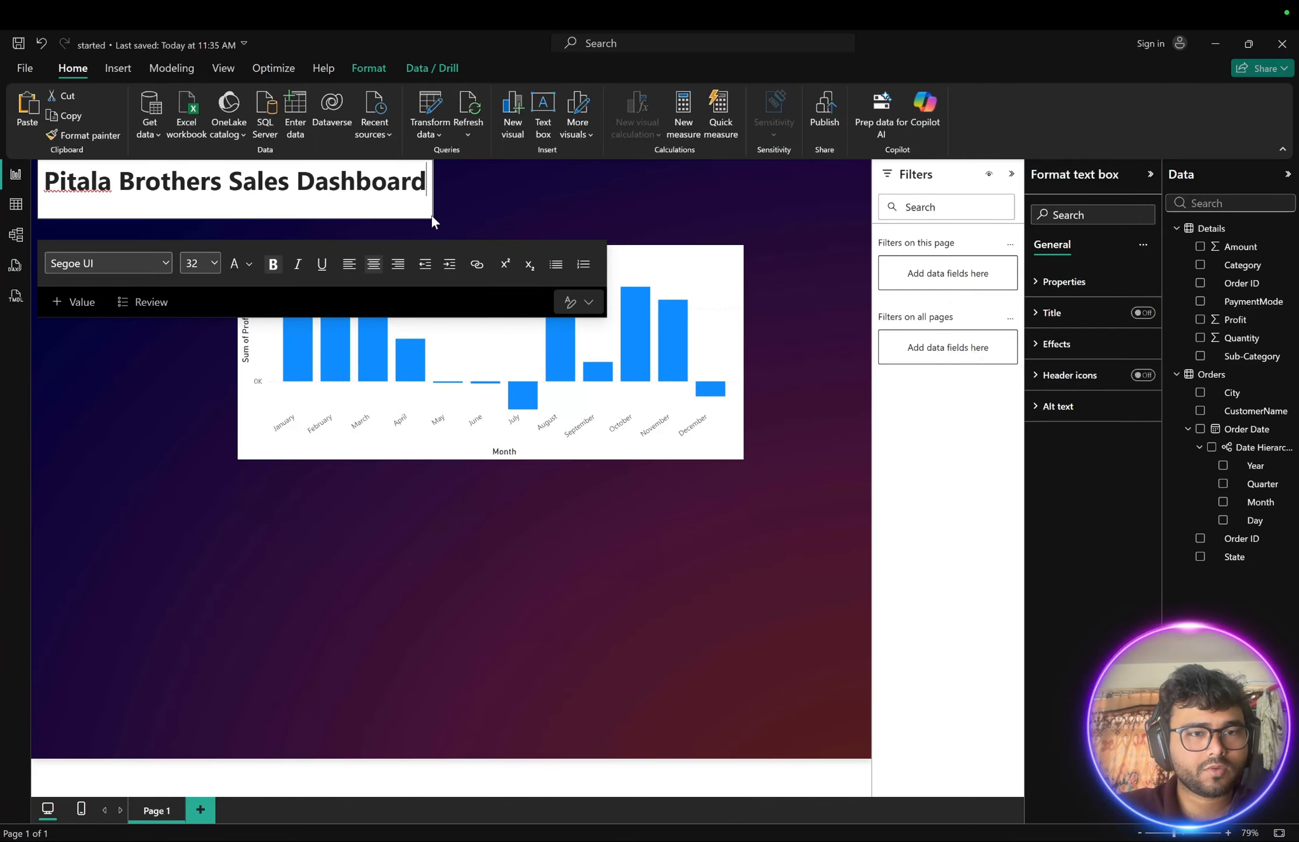
{"action": "left_click", "coordinate": [499, 192]}
{"action": "left_click", "coordinate": [468, 261]}
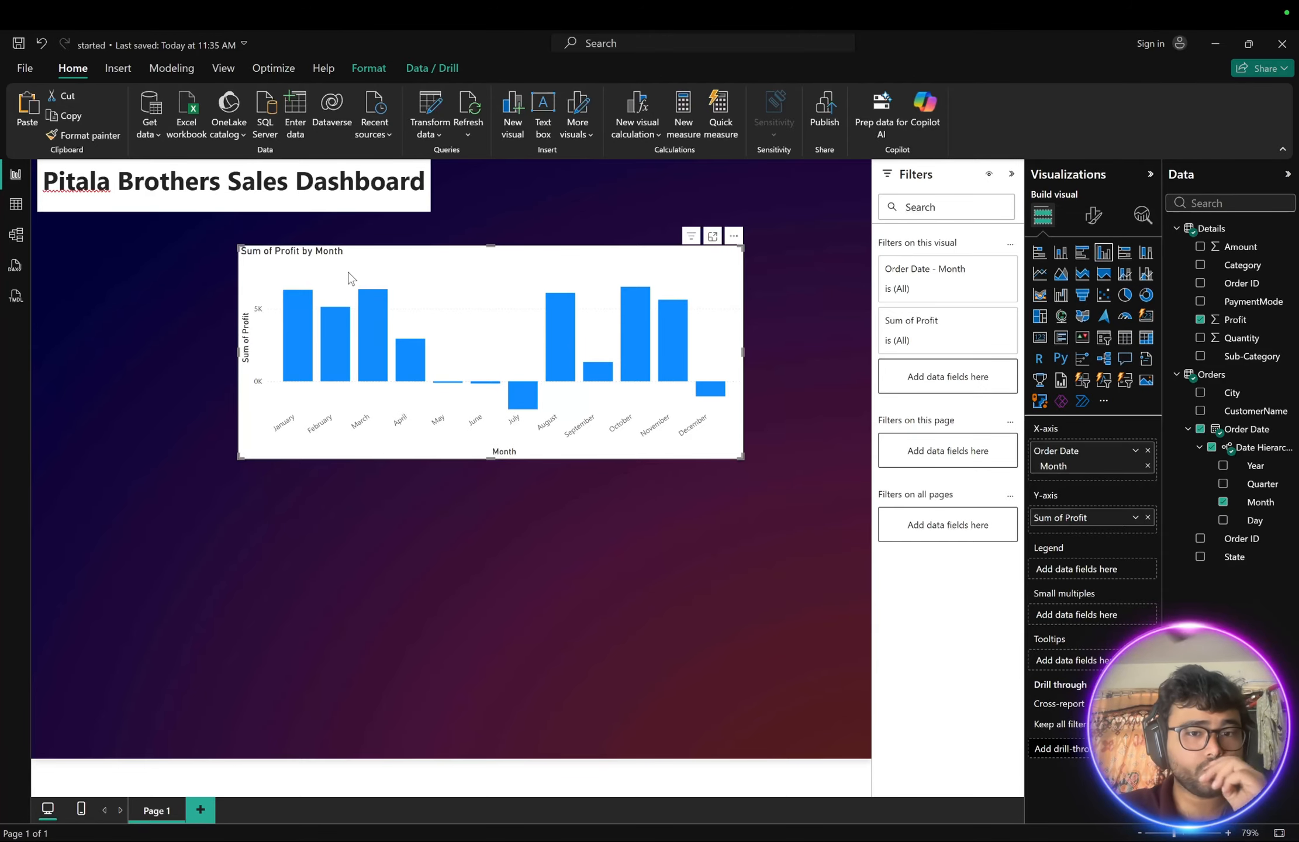
- Switch to the reference dashboard image to compare the profit chart, then return
{"action": "key", "text": "ctrl+Up"}
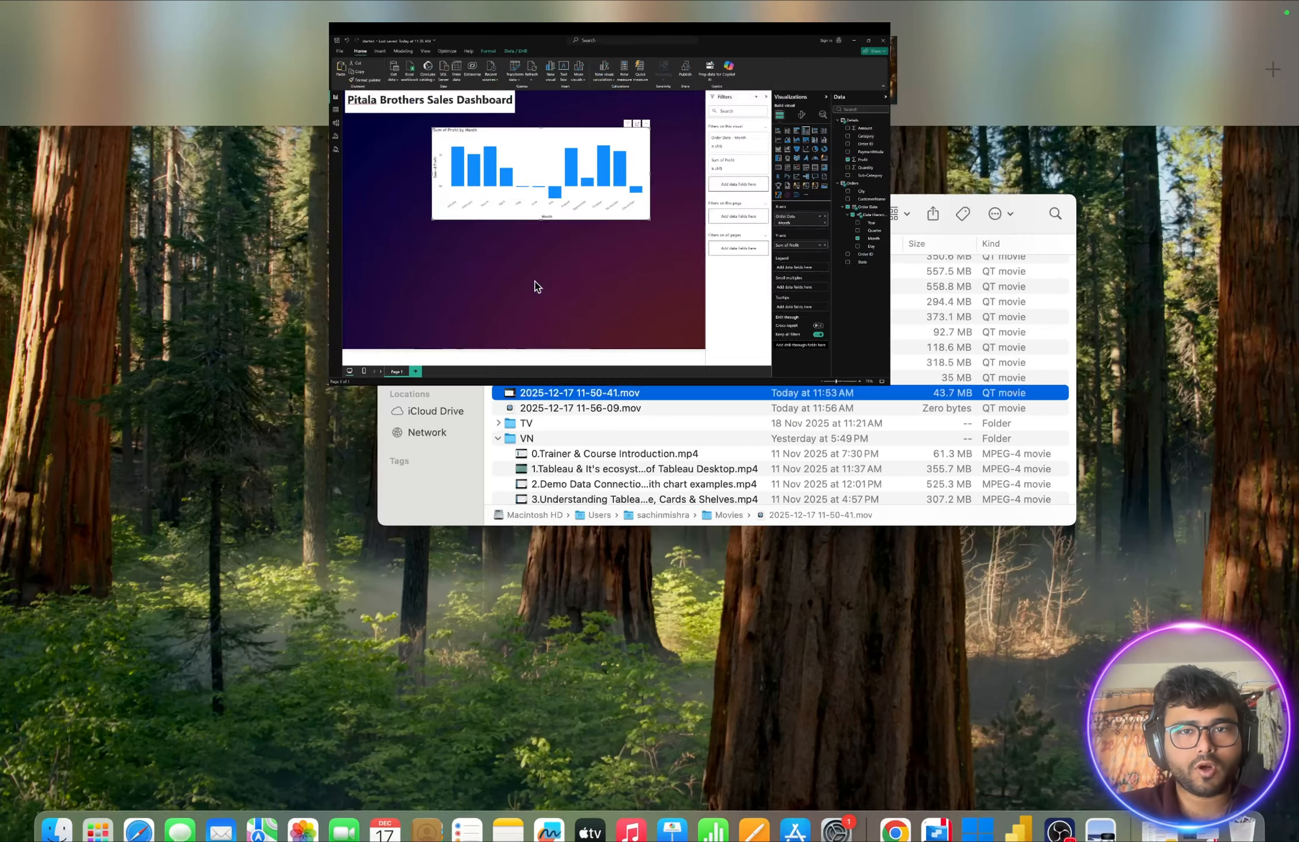
{"action": "left_click_drag", "start_coordinate": [845, 87], "coordinate": [697, 88]}
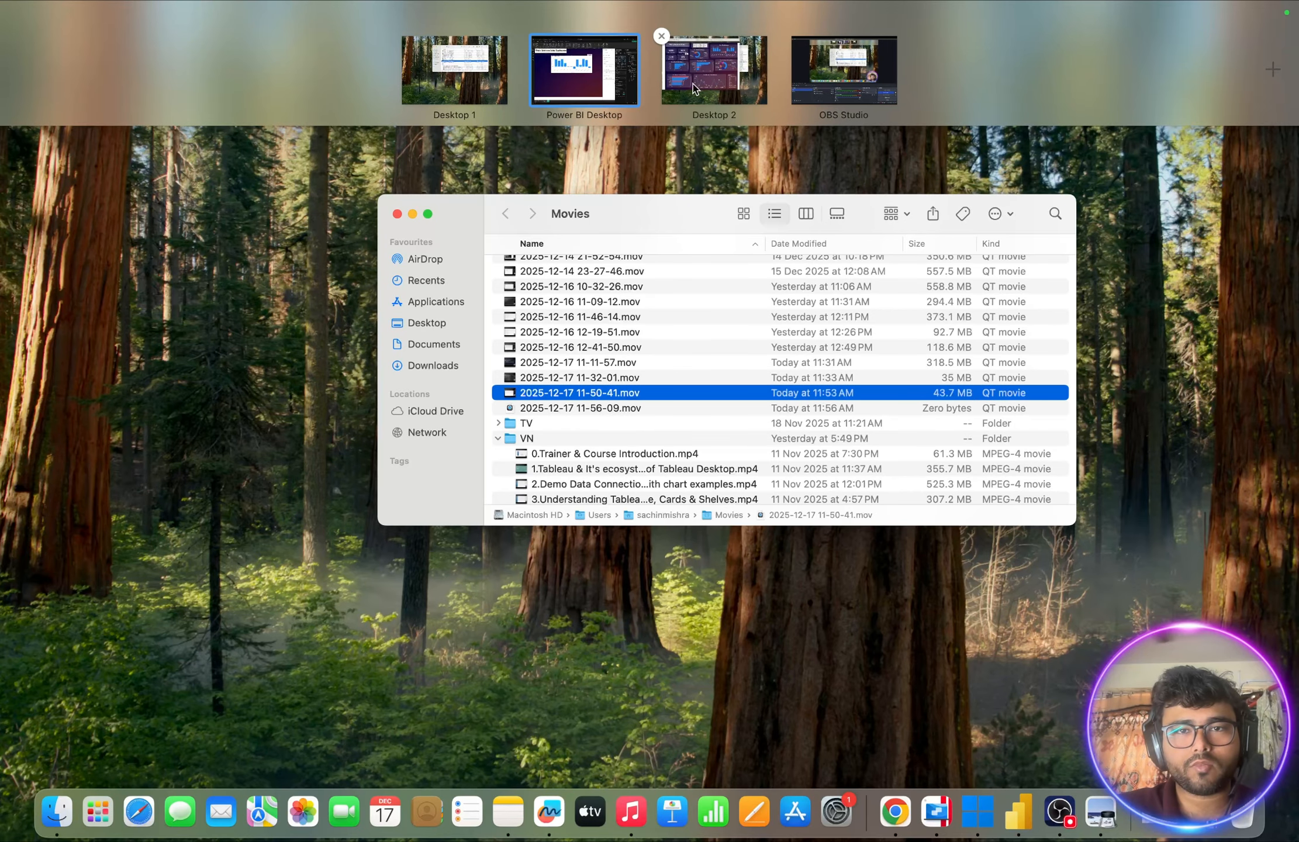
{"action": "left_click", "coordinate": [695, 98]}
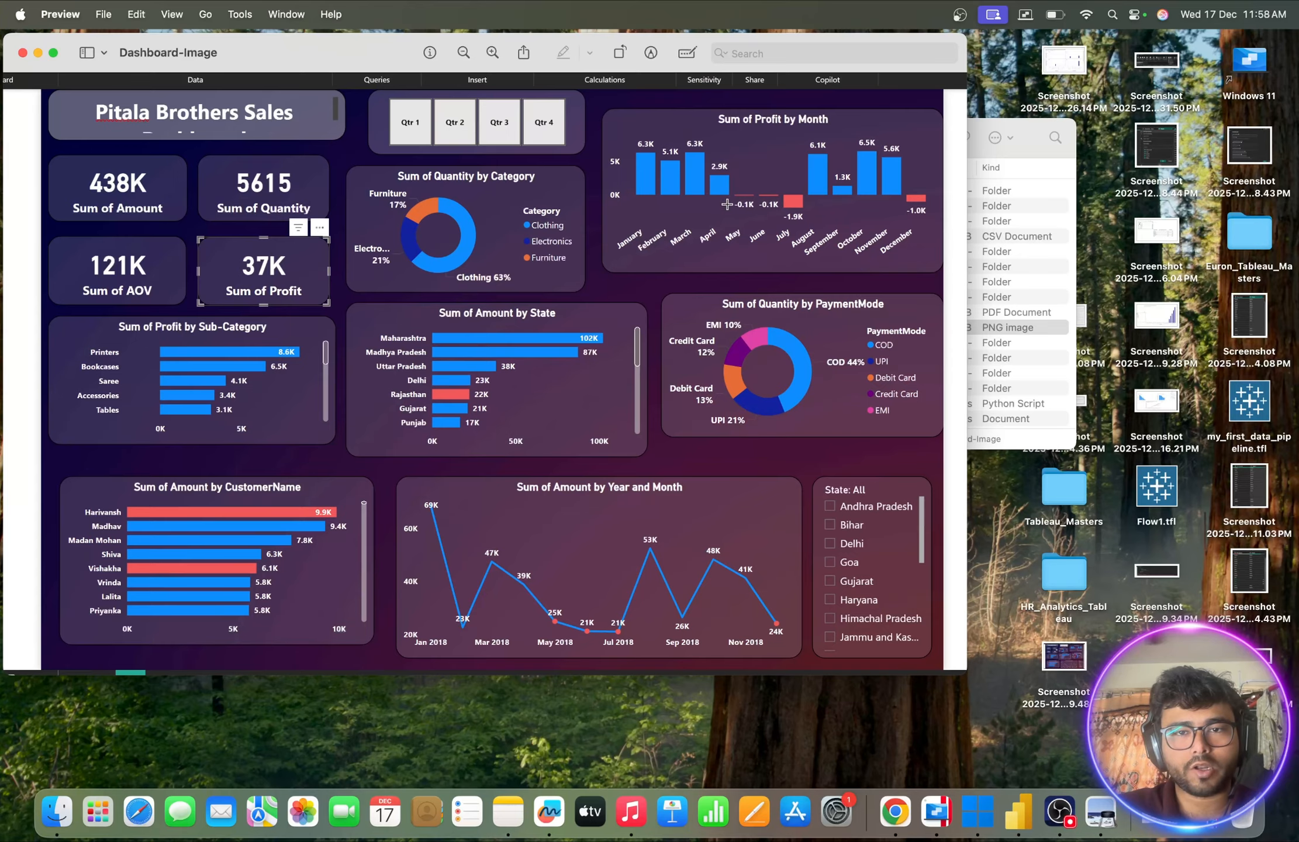
{"action": "key", "text": "ctrl+Left"}
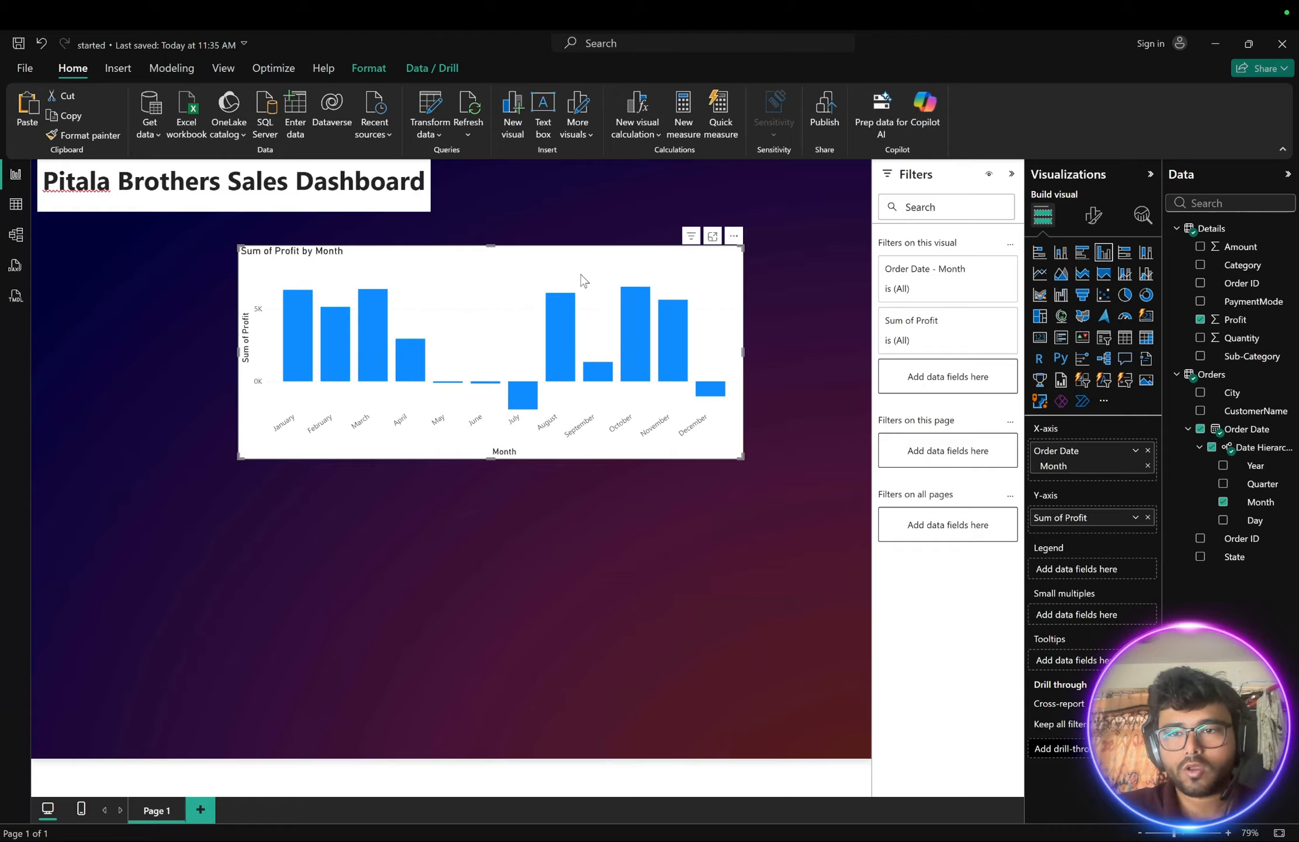
- Turn off the X-axis and Y-axis titles on the profit-by-month chart
{"action": "left_click", "coordinate": [1096, 227]}
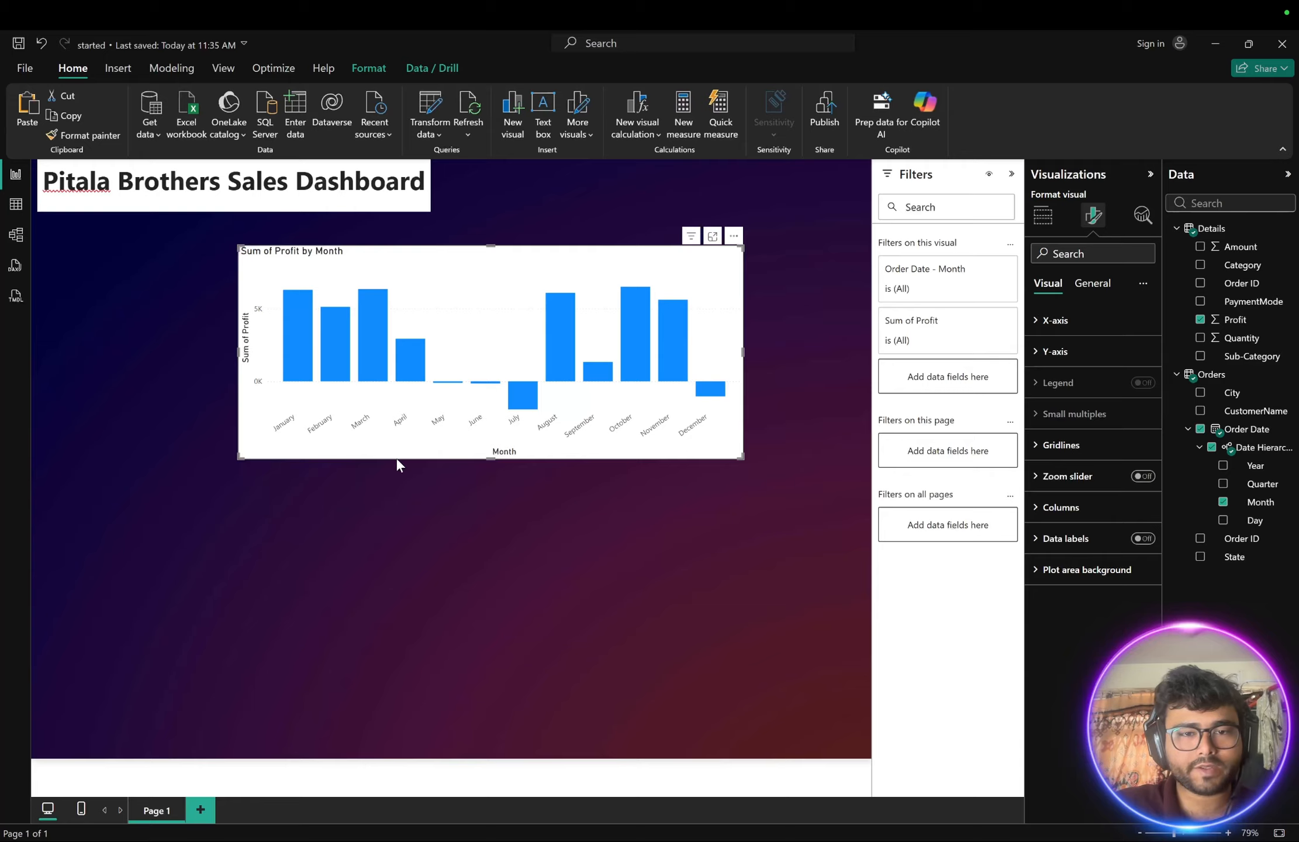
{"action": "left_click", "coordinate": [1035, 329]}
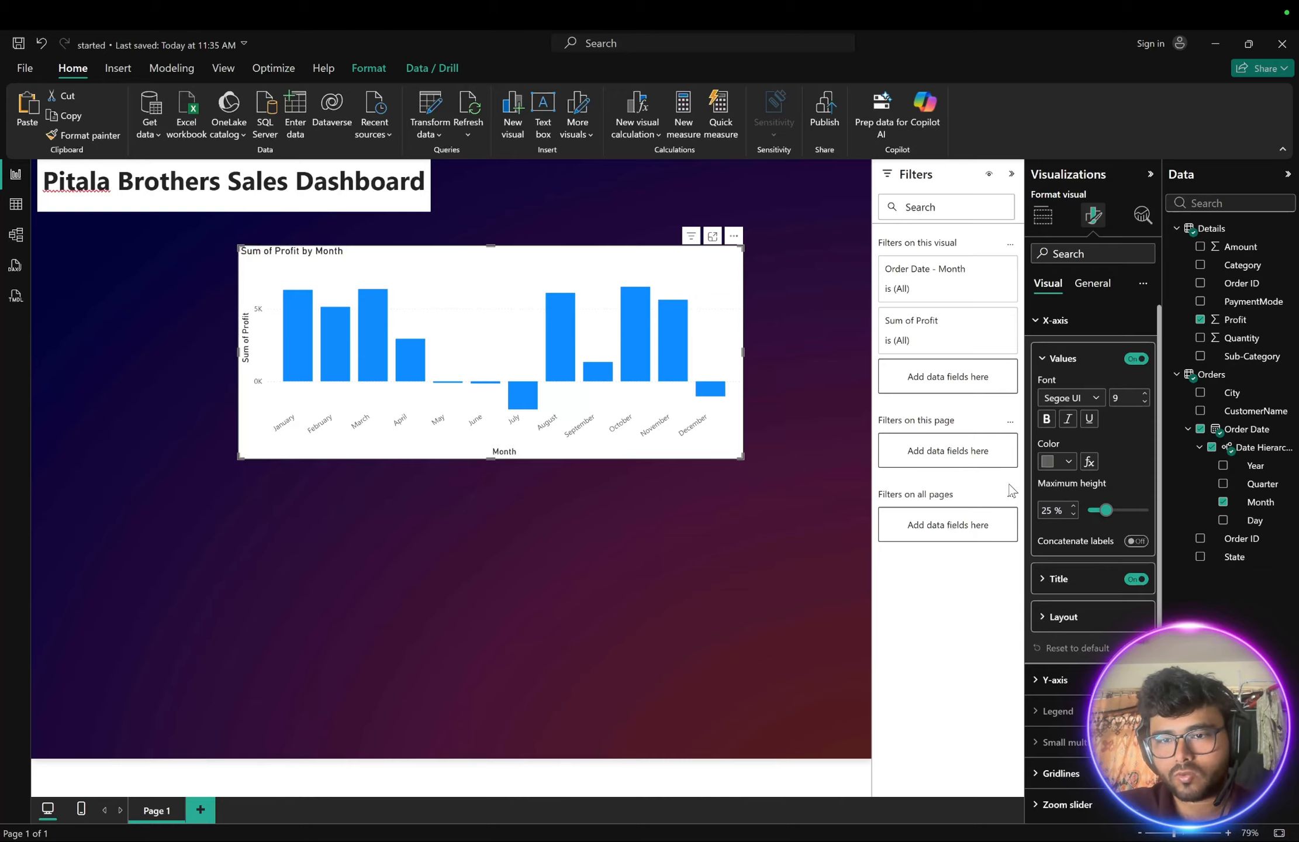
{"action": "left_click", "coordinate": [1136, 579]}
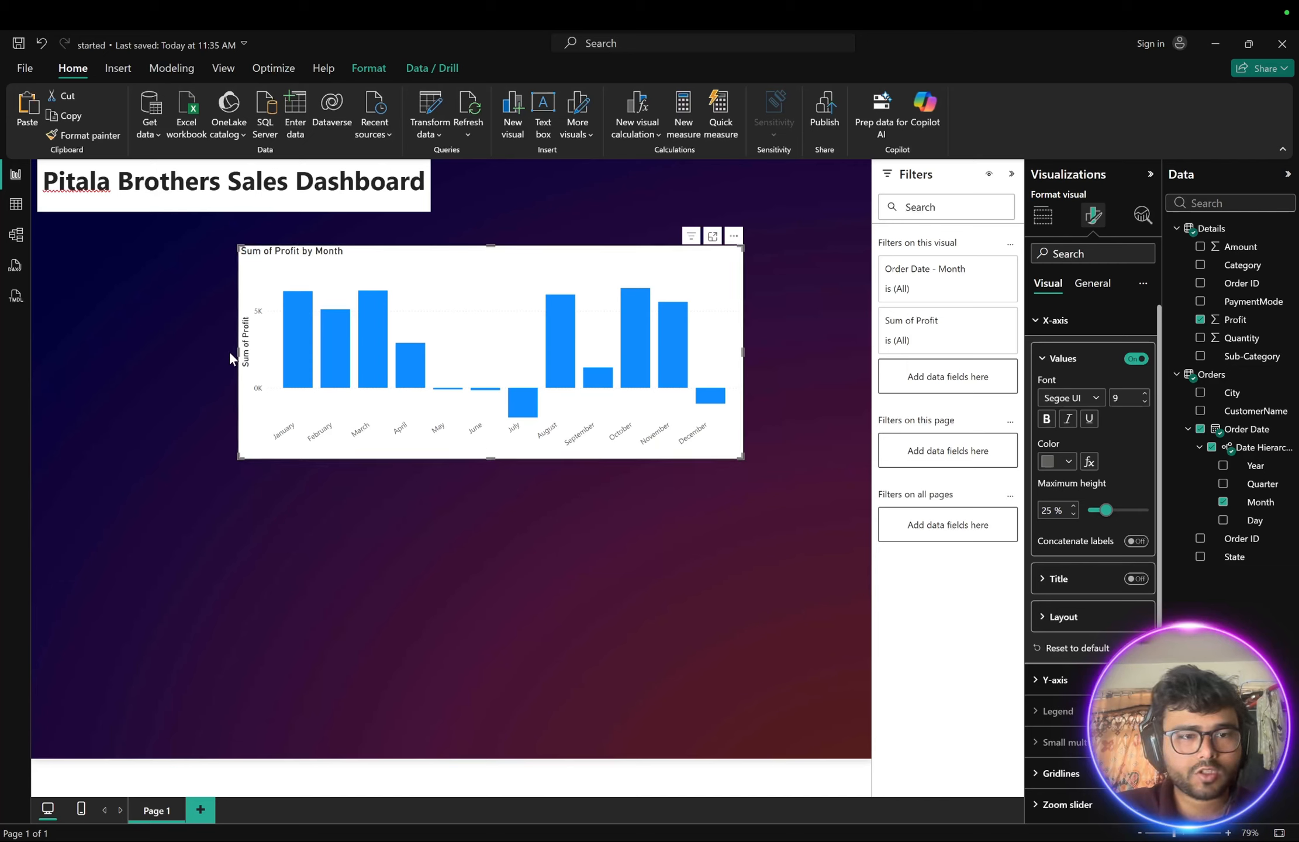
{"action": "left_click", "coordinate": [1040, 358]}
{"action": "left_click", "coordinate": [1048, 495]}
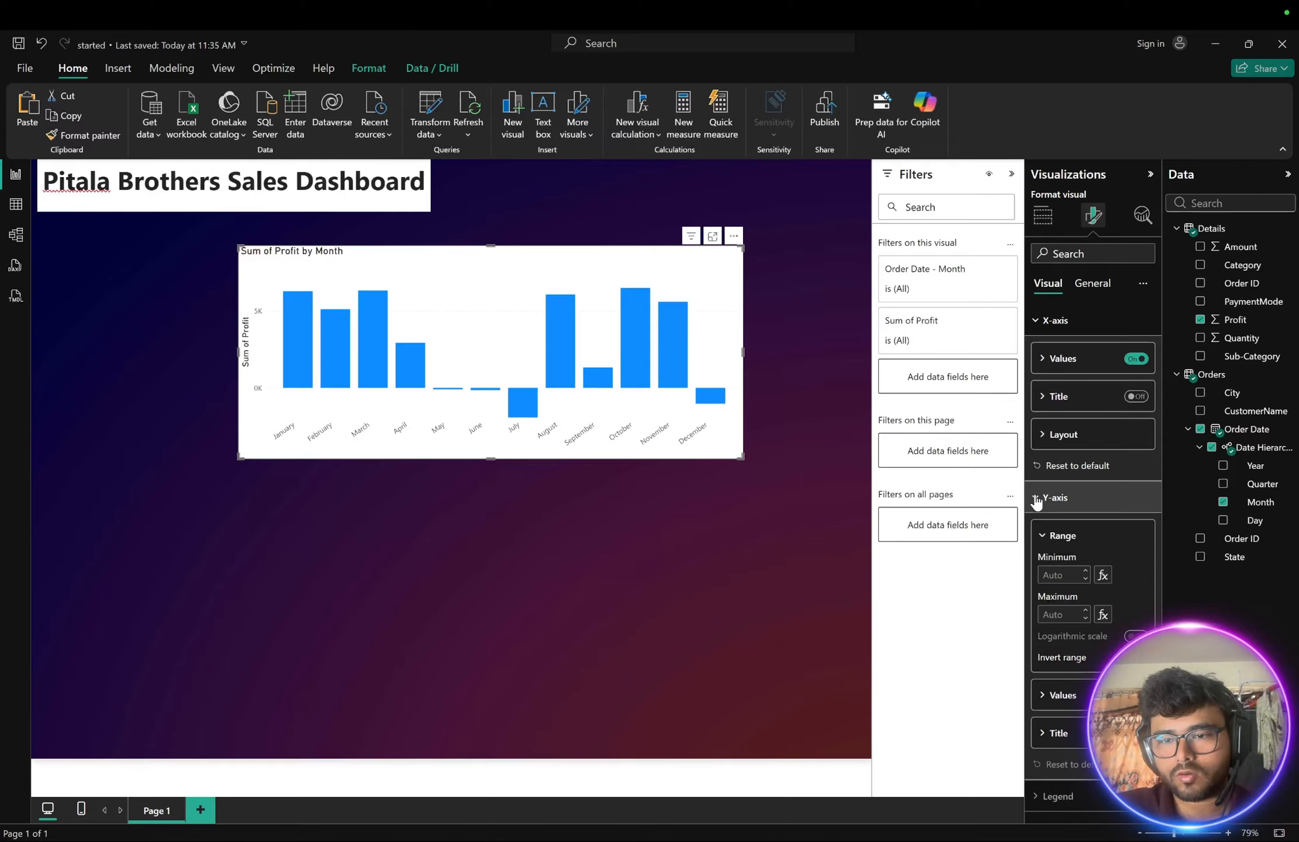
{"action": "scroll", "coordinate": [1104, 579], "scroll_direction": "down", "scroll_amount": 2}
{"action": "left_click", "coordinate": [1136, 627]}
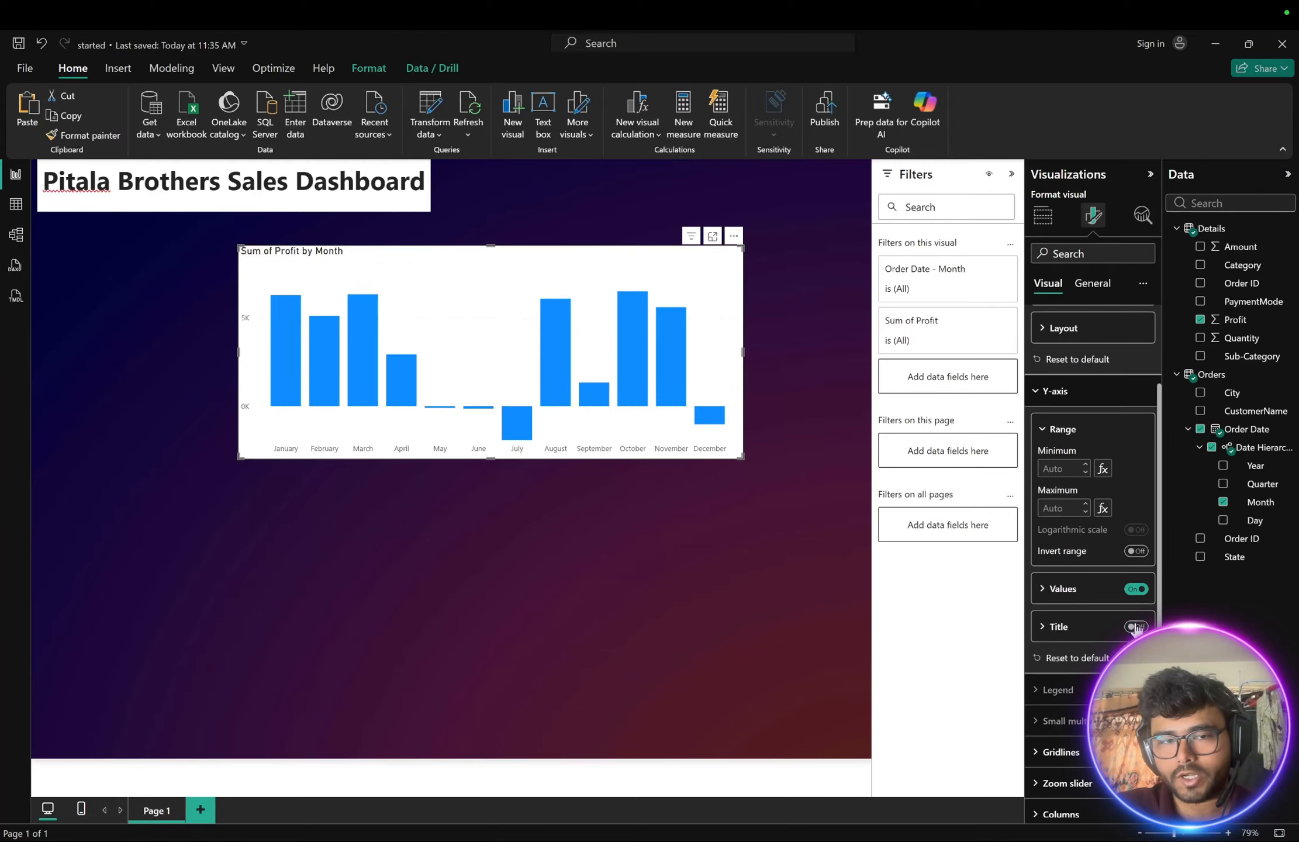
{"action": "scroll", "coordinate": [1105, 512], "scroll_direction": "up", "scroll_amount": 2}
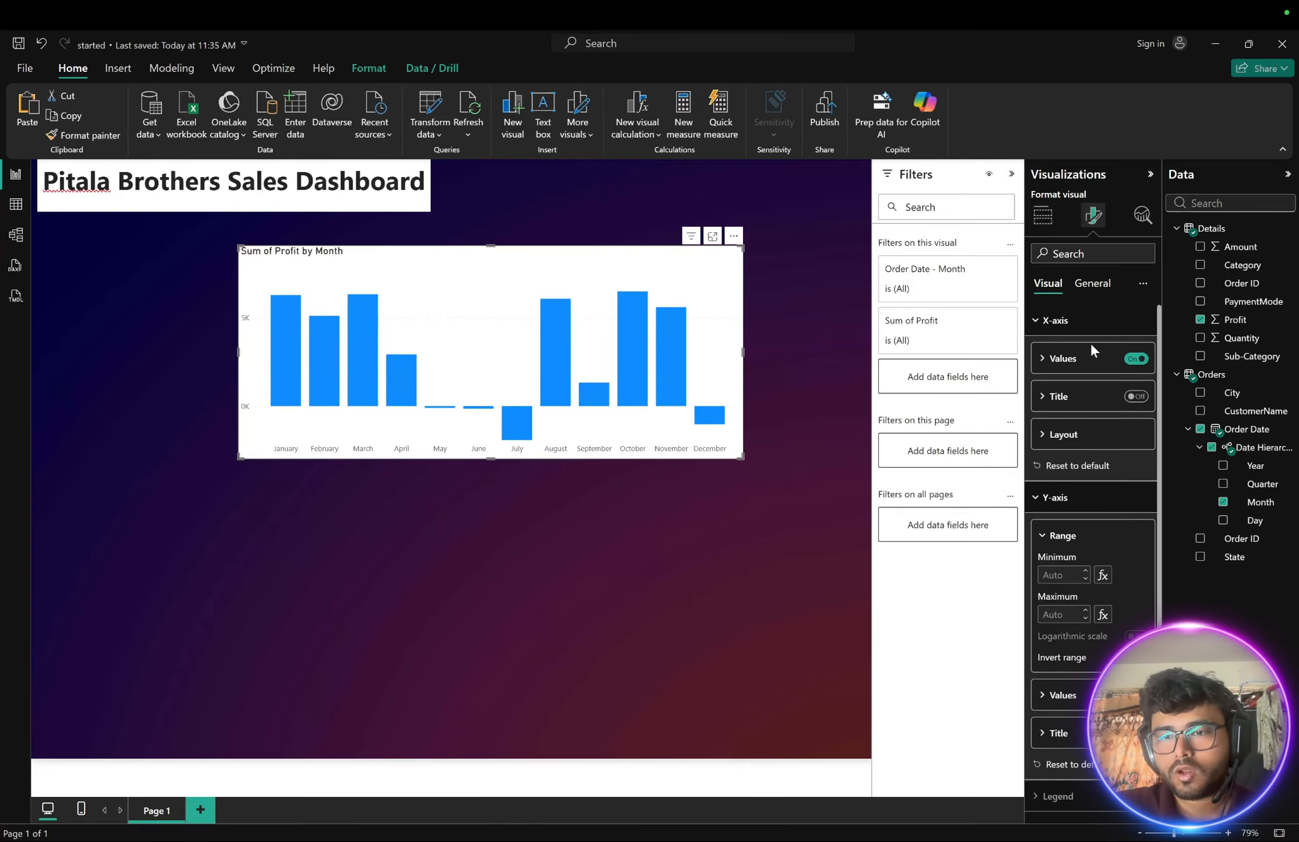
{"action": "left_click", "coordinate": [1045, 359]}
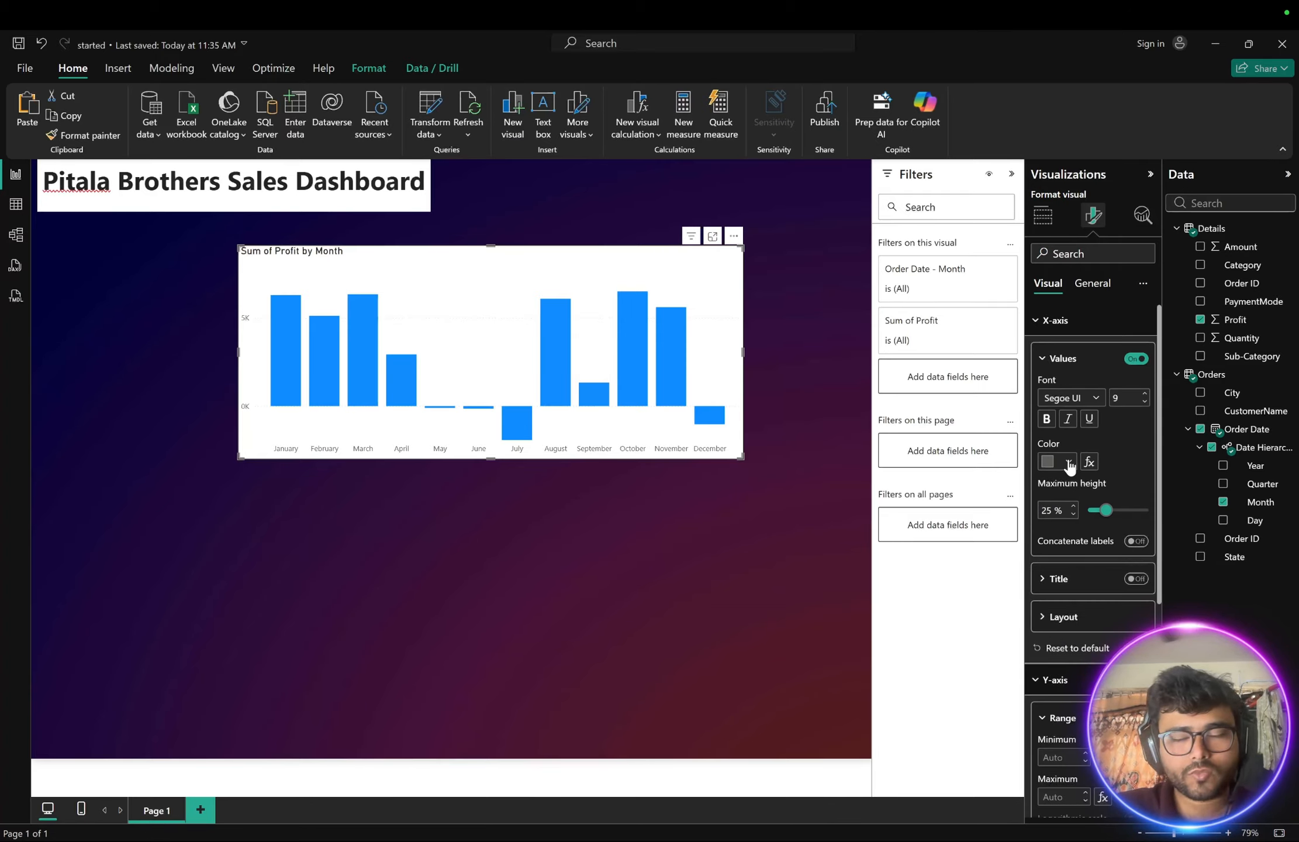
{"action": "left_click", "coordinate": [1035, 323]}
{"action": "left_click", "coordinate": [1037, 351]}
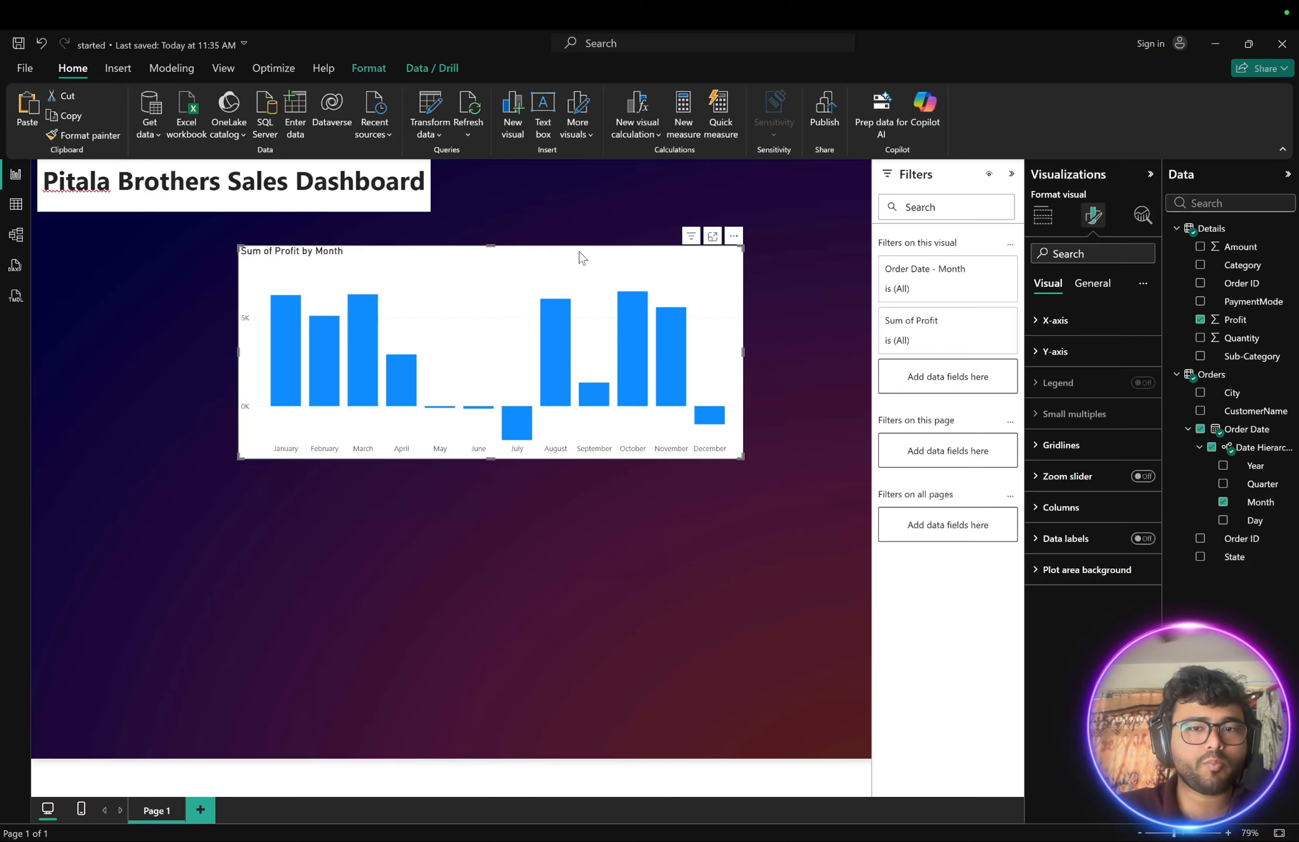
- Set the chart's background to a grey colour with about 66% transparency
{"action": "left_click", "coordinate": [1089, 286]}
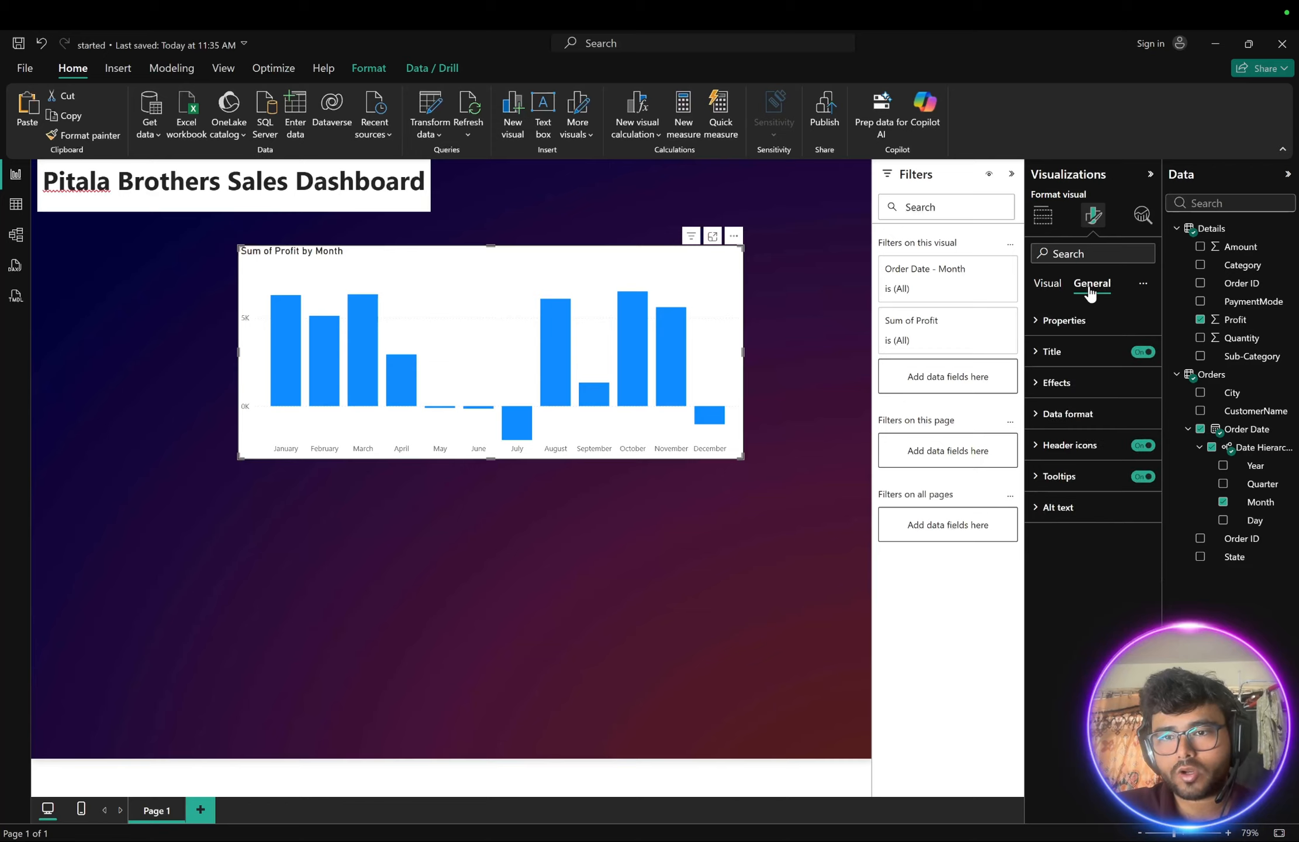
{"action": "left_click", "coordinate": [1040, 384]}
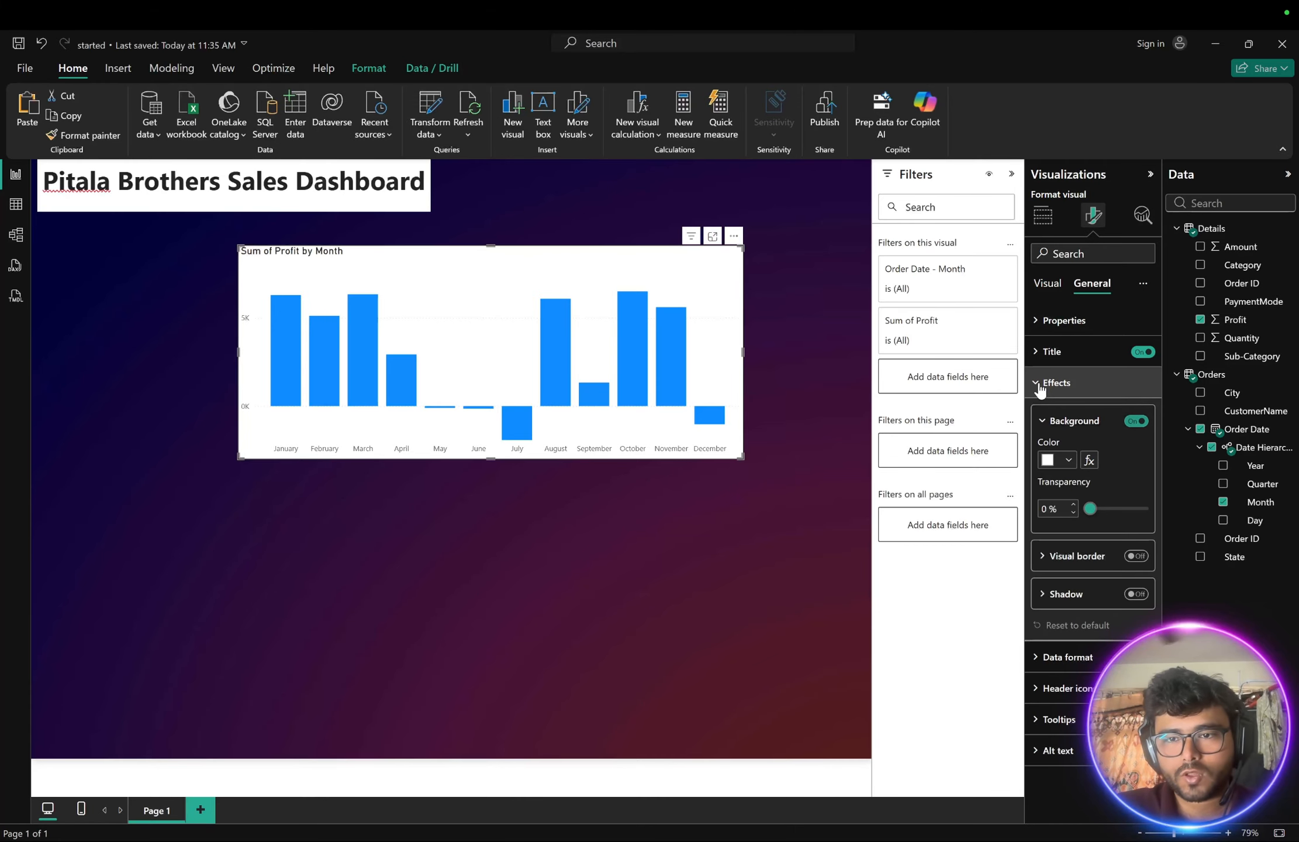
{"action": "left_click", "coordinate": [1068, 461]}
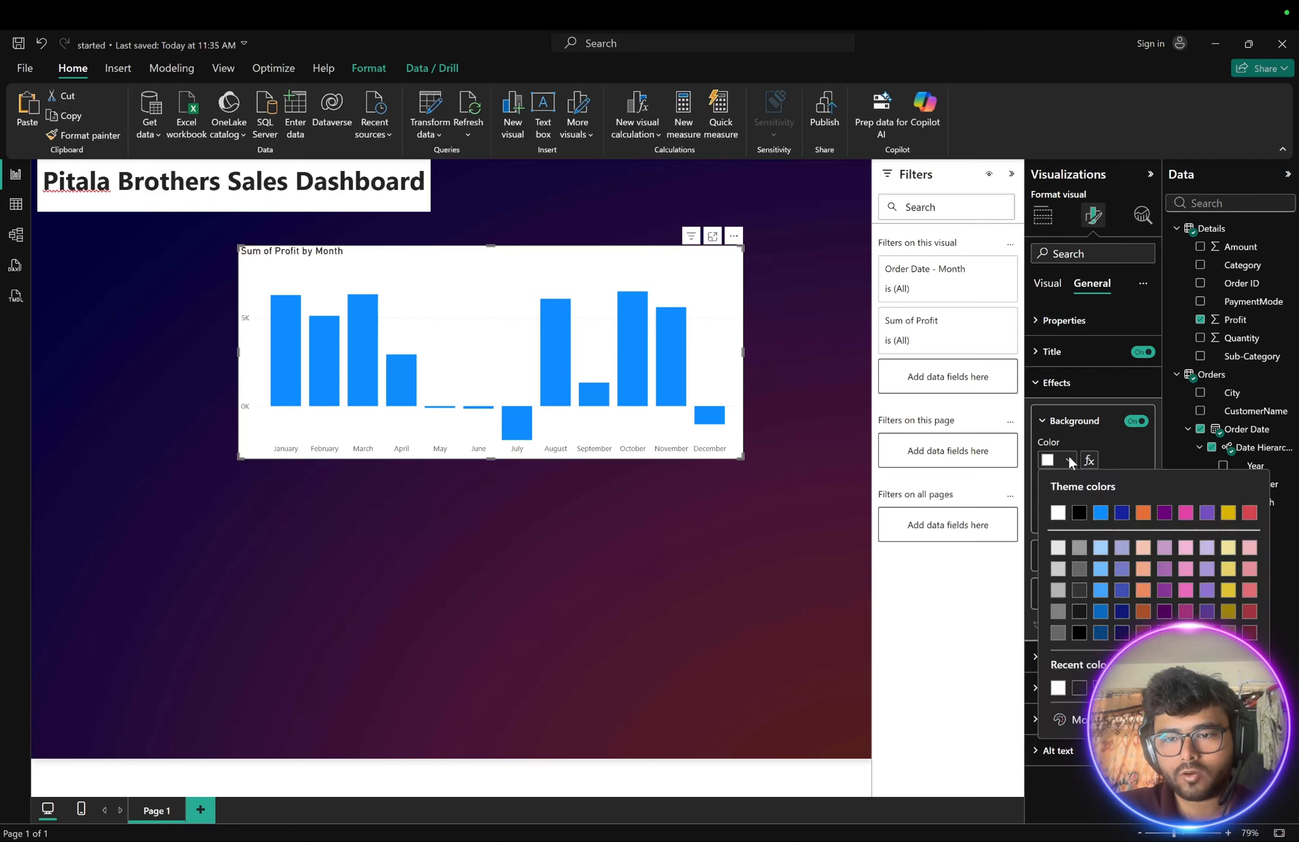
{"action": "left_click", "coordinate": [1058, 590]}
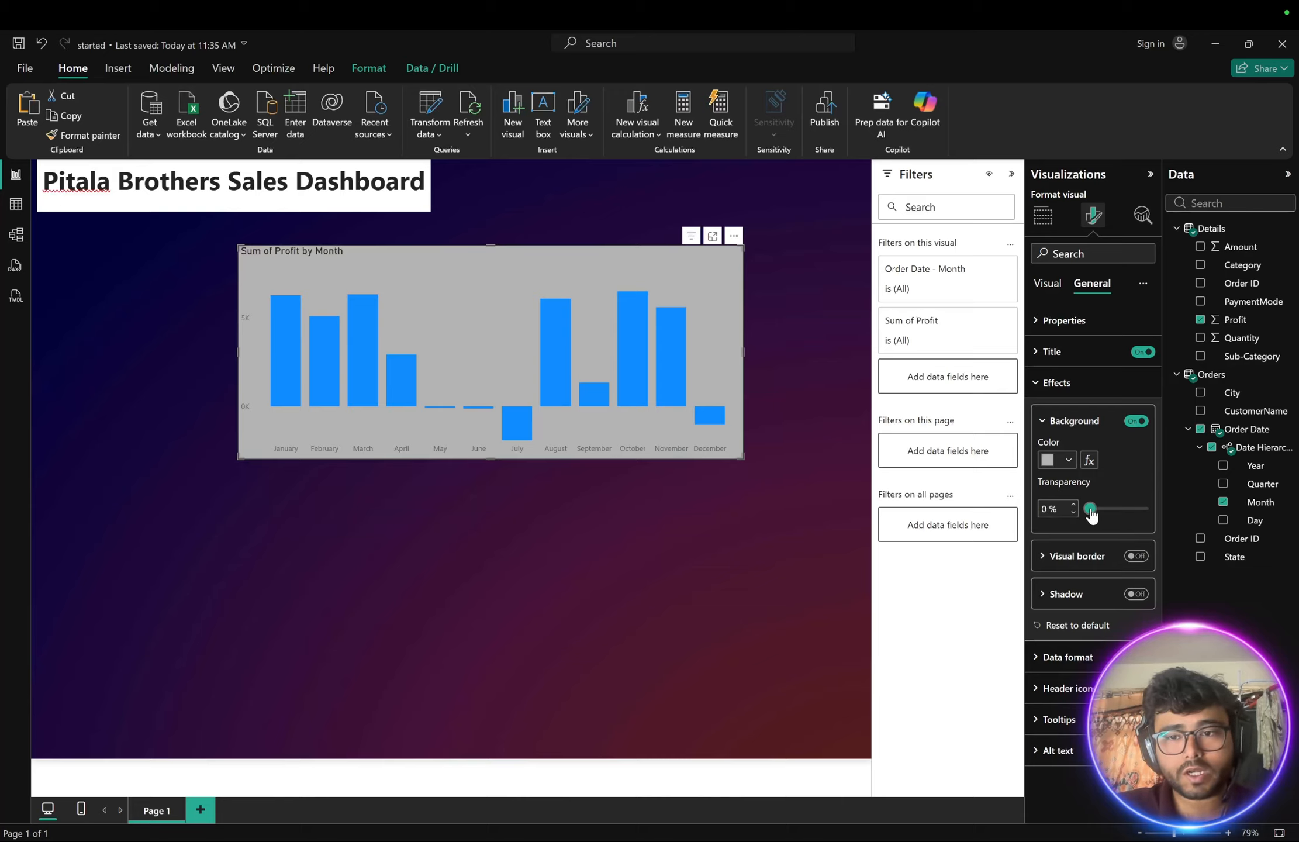
{"action": "left_click_drag", "start_coordinate": [1091, 512], "coordinate": [1118, 514]}
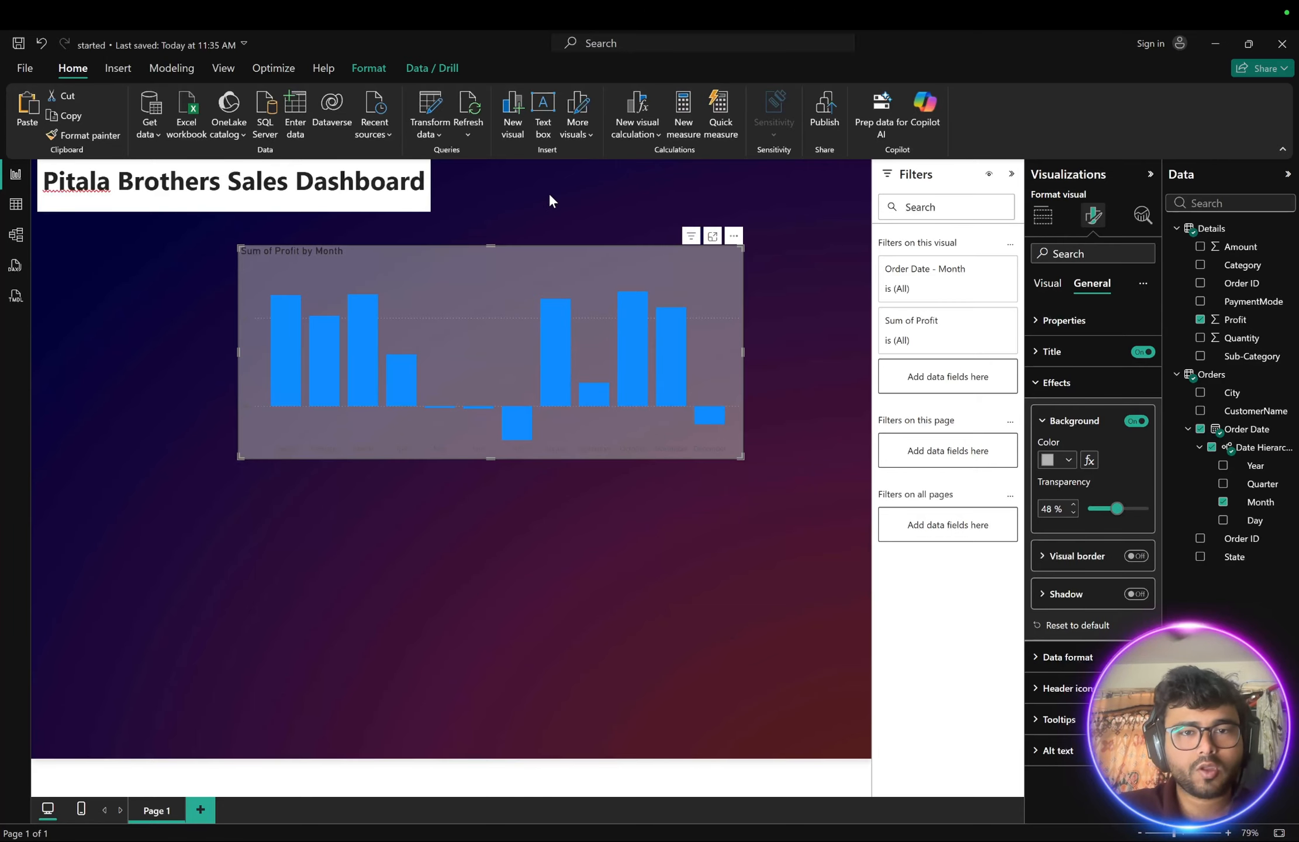
{"action": "left_click_drag", "start_coordinate": [1117, 510], "coordinate": [1125, 510]}
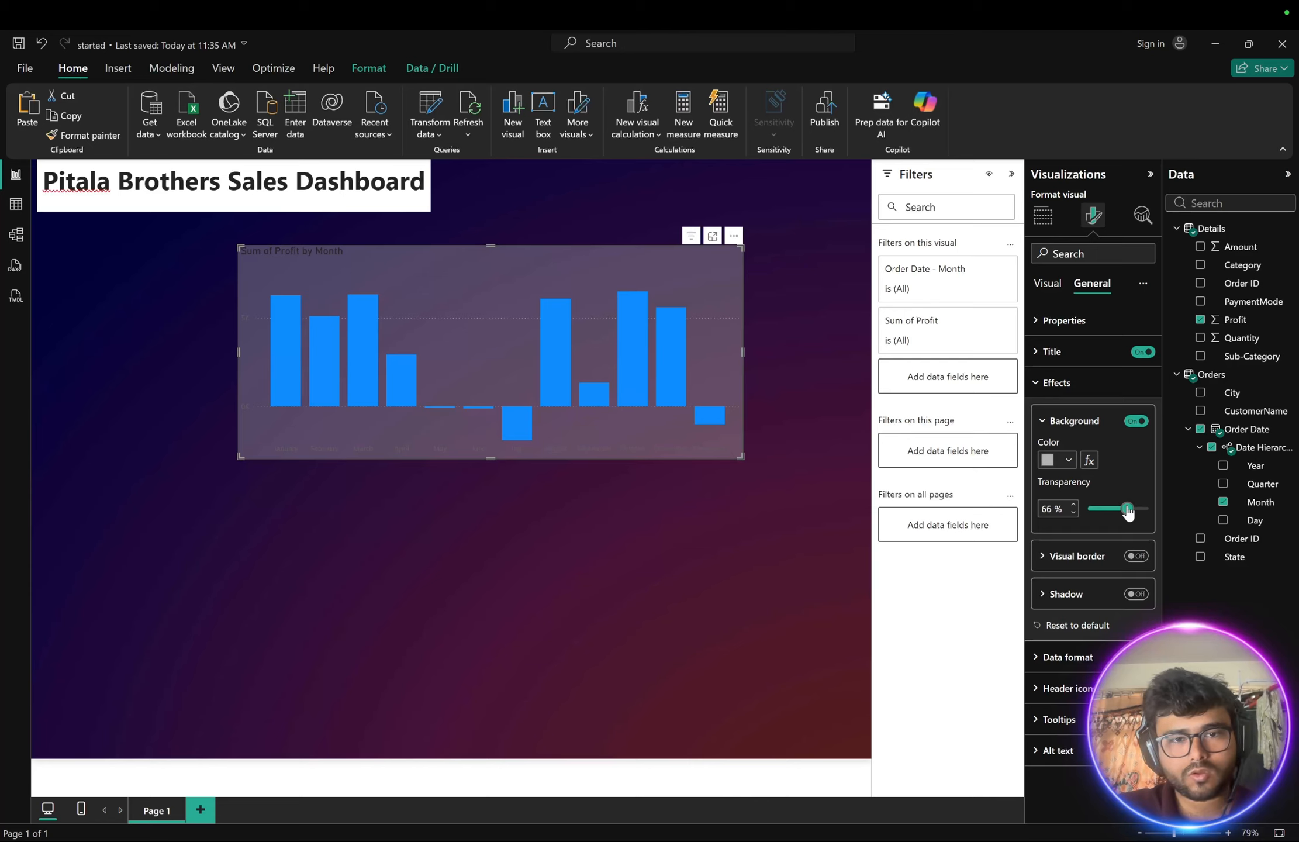
{"action": "left_click", "coordinate": [633, 523]}
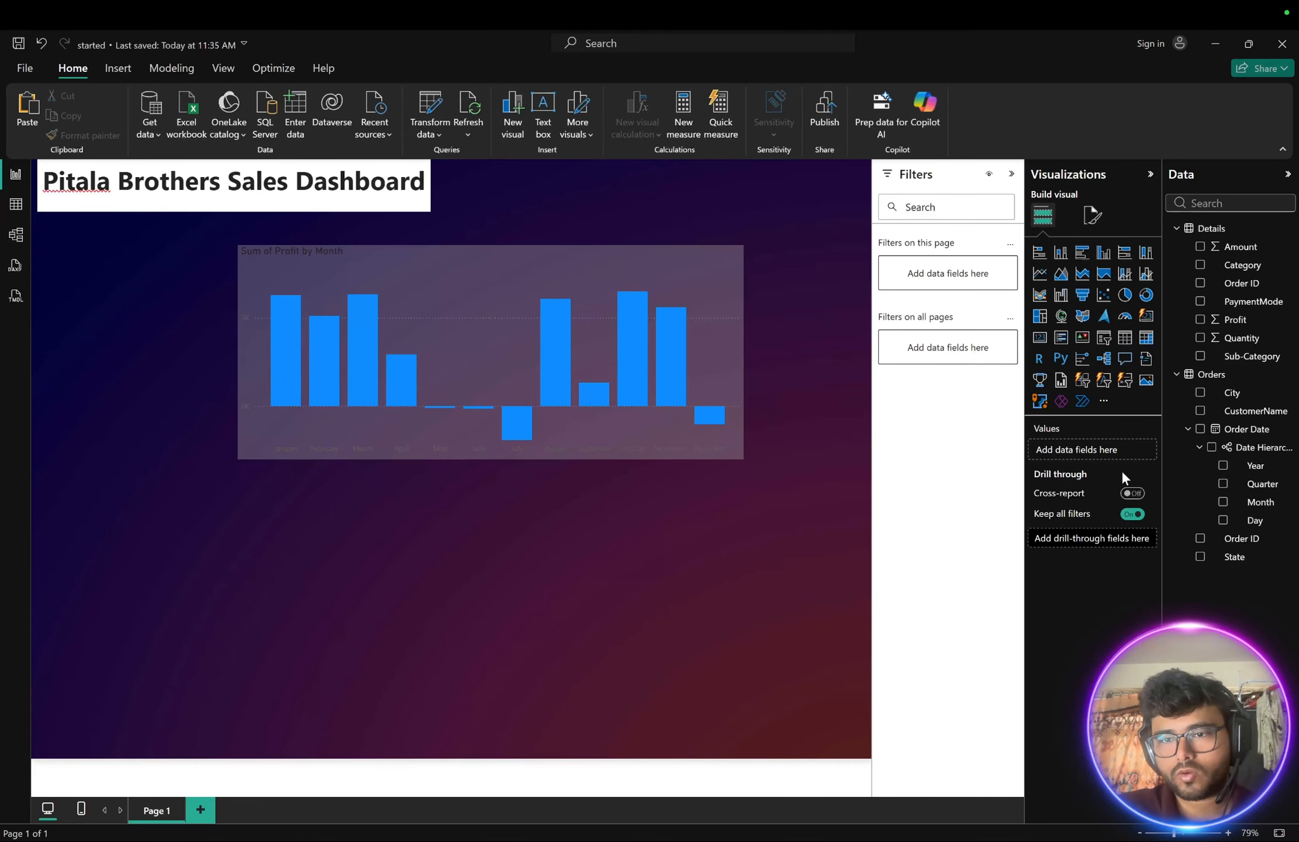
- Raise the profit chart's background transparency to 76%
{"action": "left_click", "coordinate": [1089, 217]}
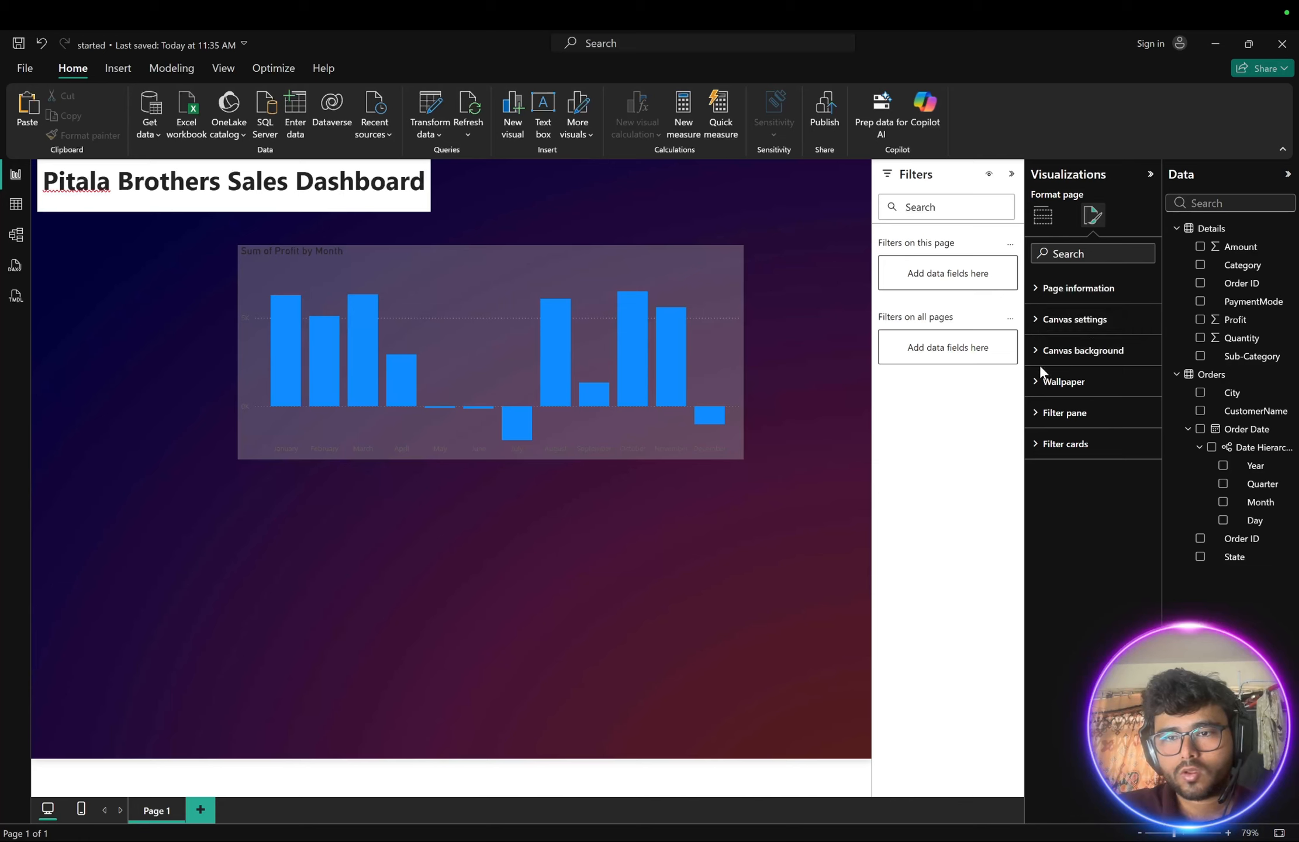
{"action": "left_click", "coordinate": [715, 266]}
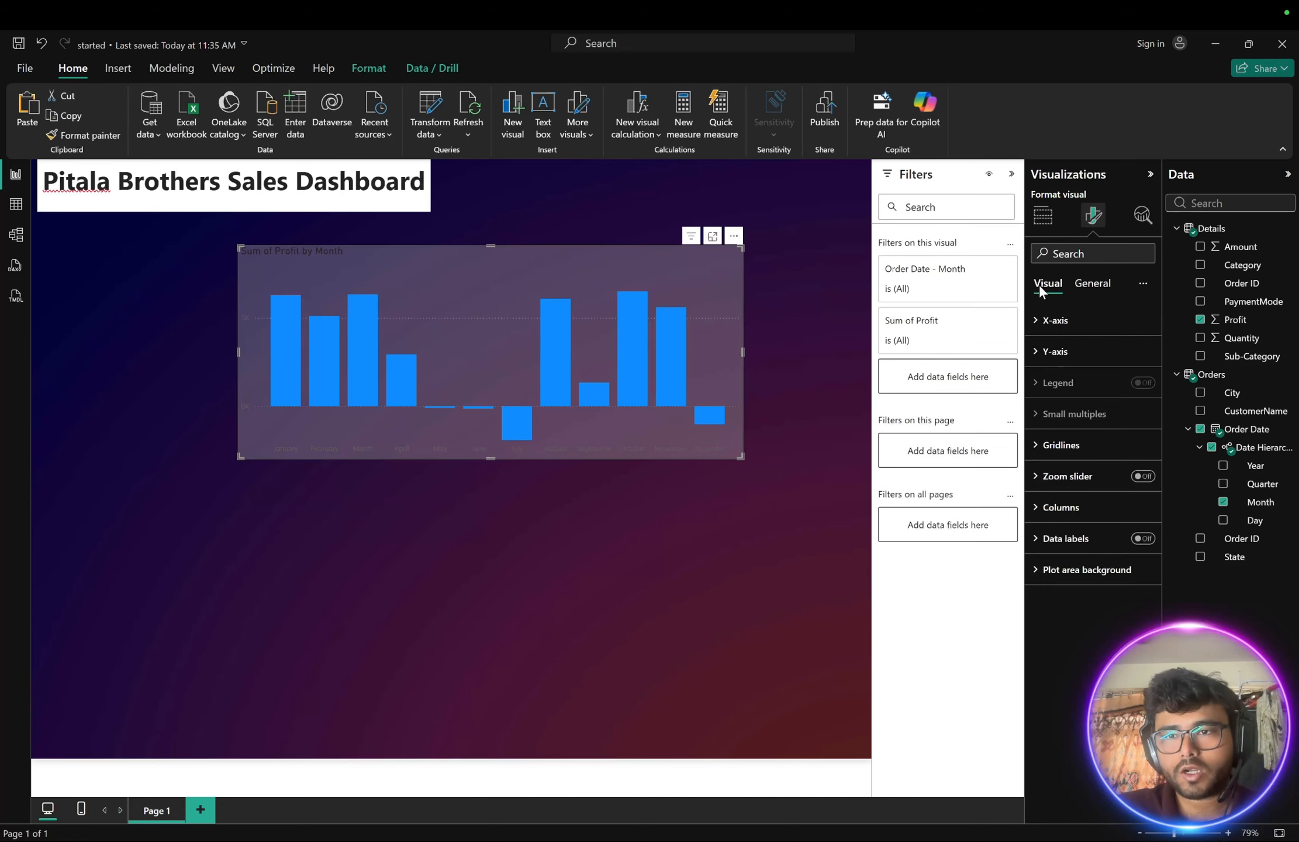
{"action": "left_click", "coordinate": [1091, 284]}
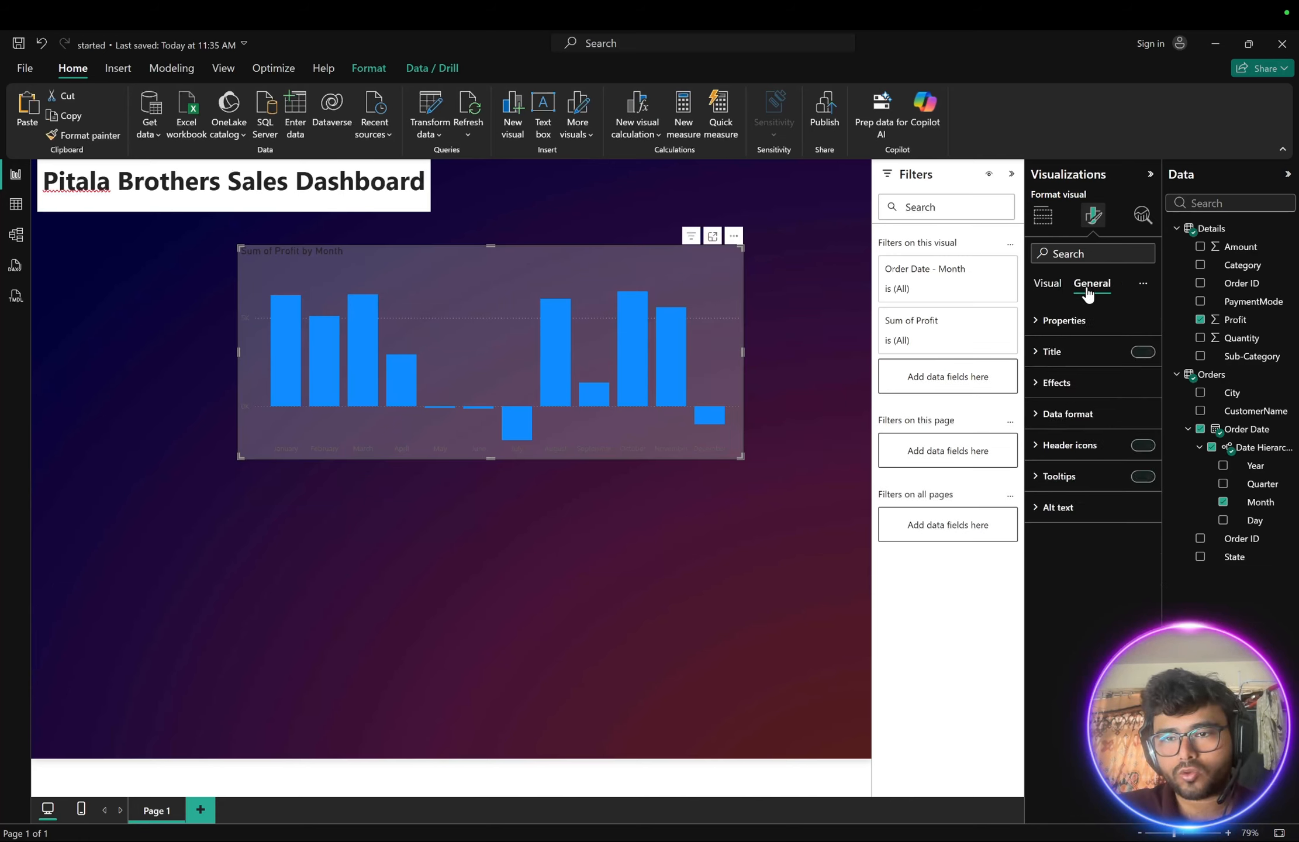
{"action": "left_click", "coordinate": [1038, 384]}
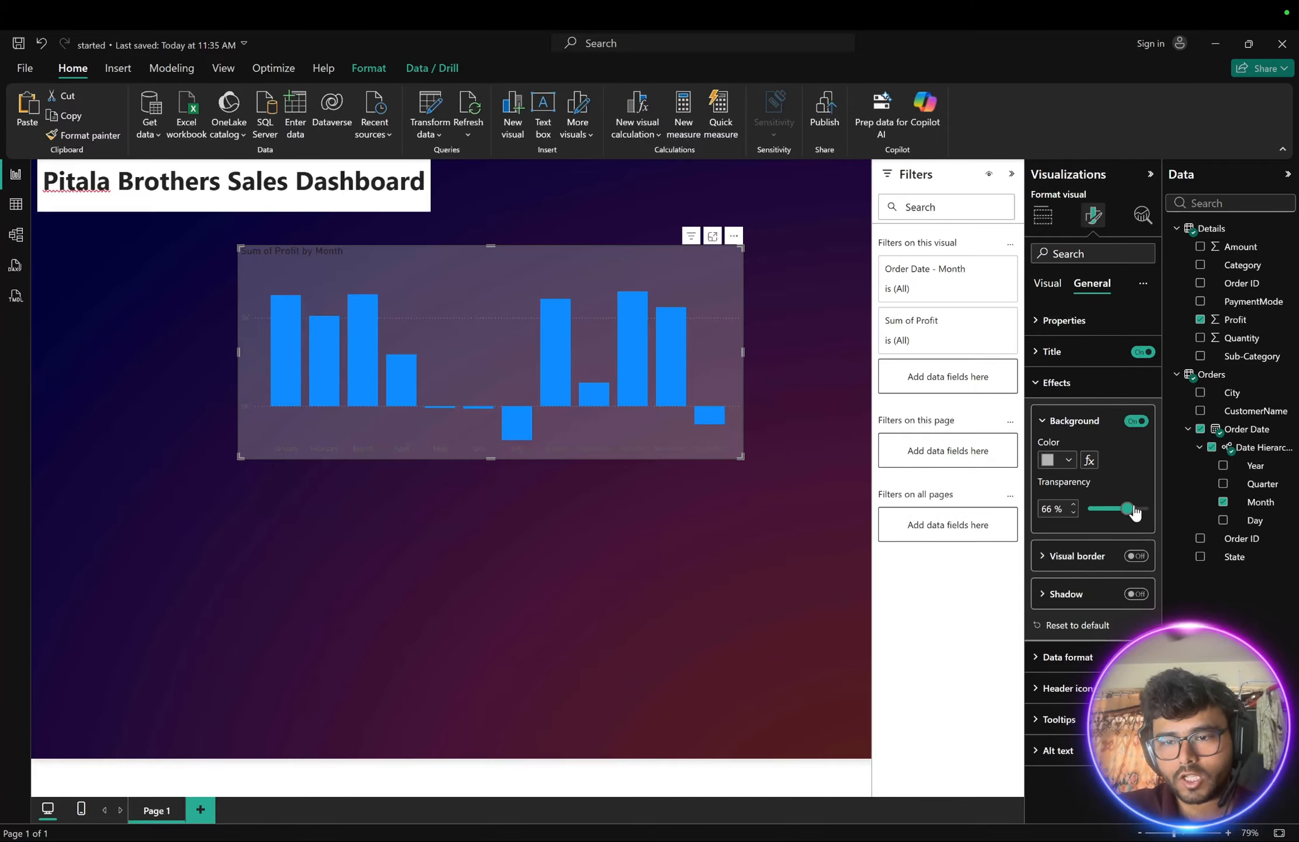
{"action": "left_click_drag", "start_coordinate": [1129, 514], "coordinate": [1133, 514]}
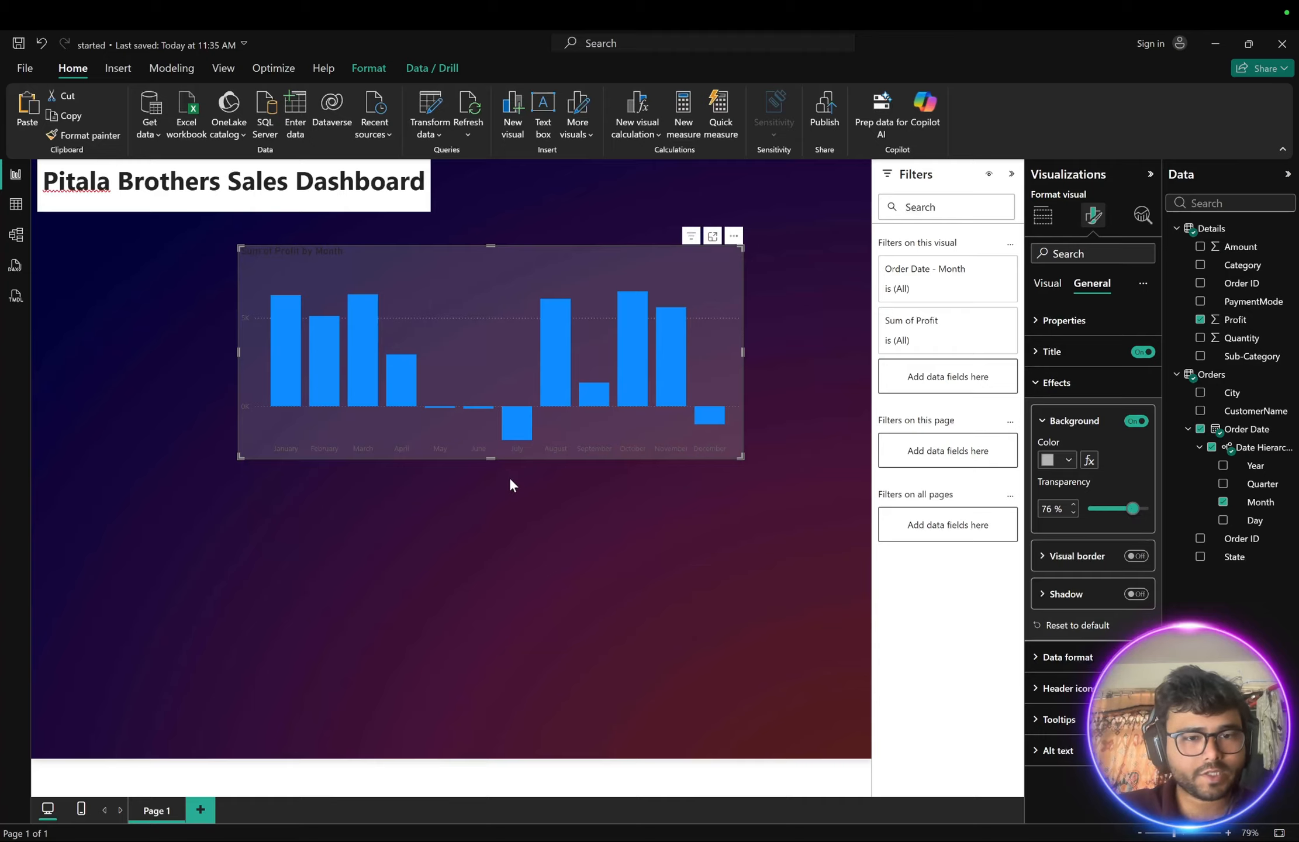
{"action": "left_click", "coordinate": [375, 482]}
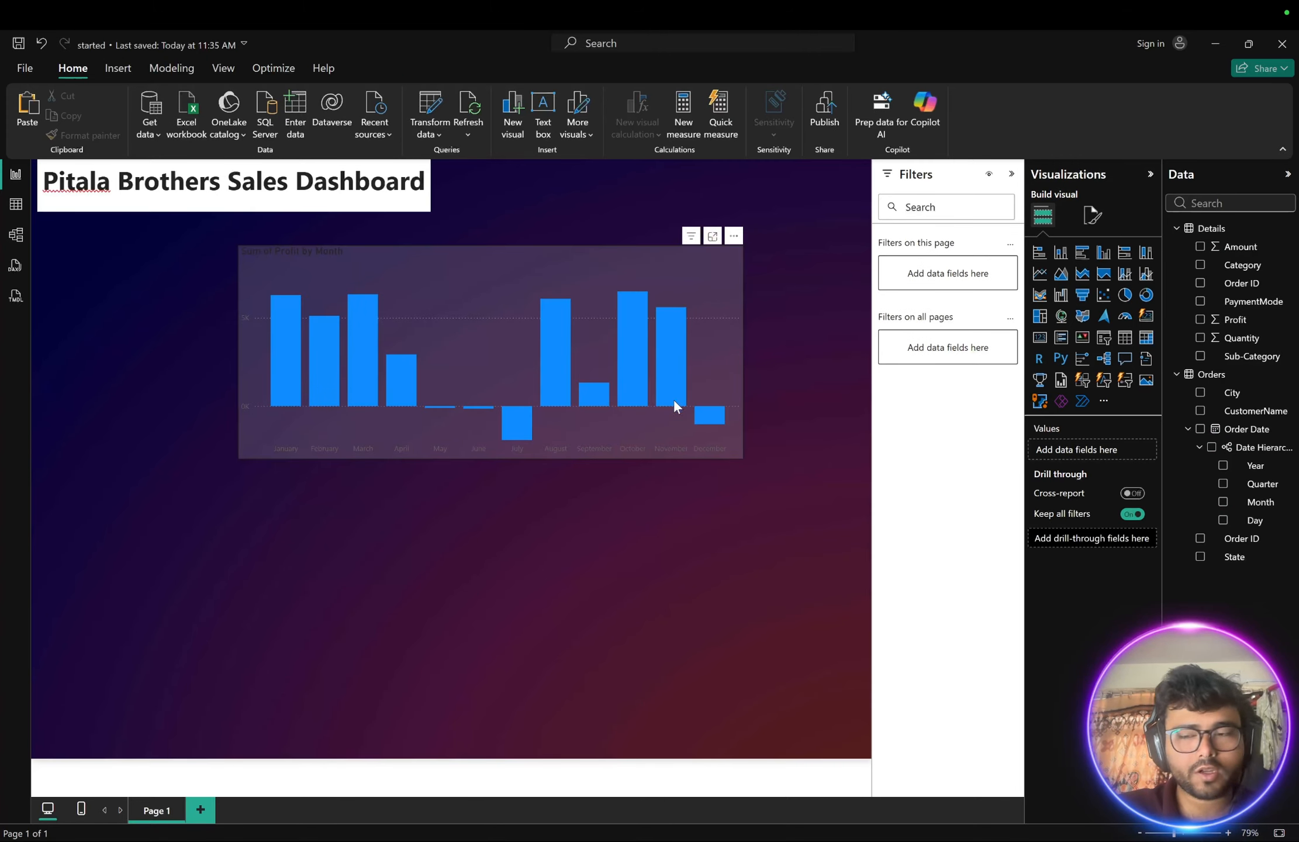
- Format the profit chart's X-axis labels as white, bold, size 10
{"action": "left_click", "coordinate": [679, 268]}
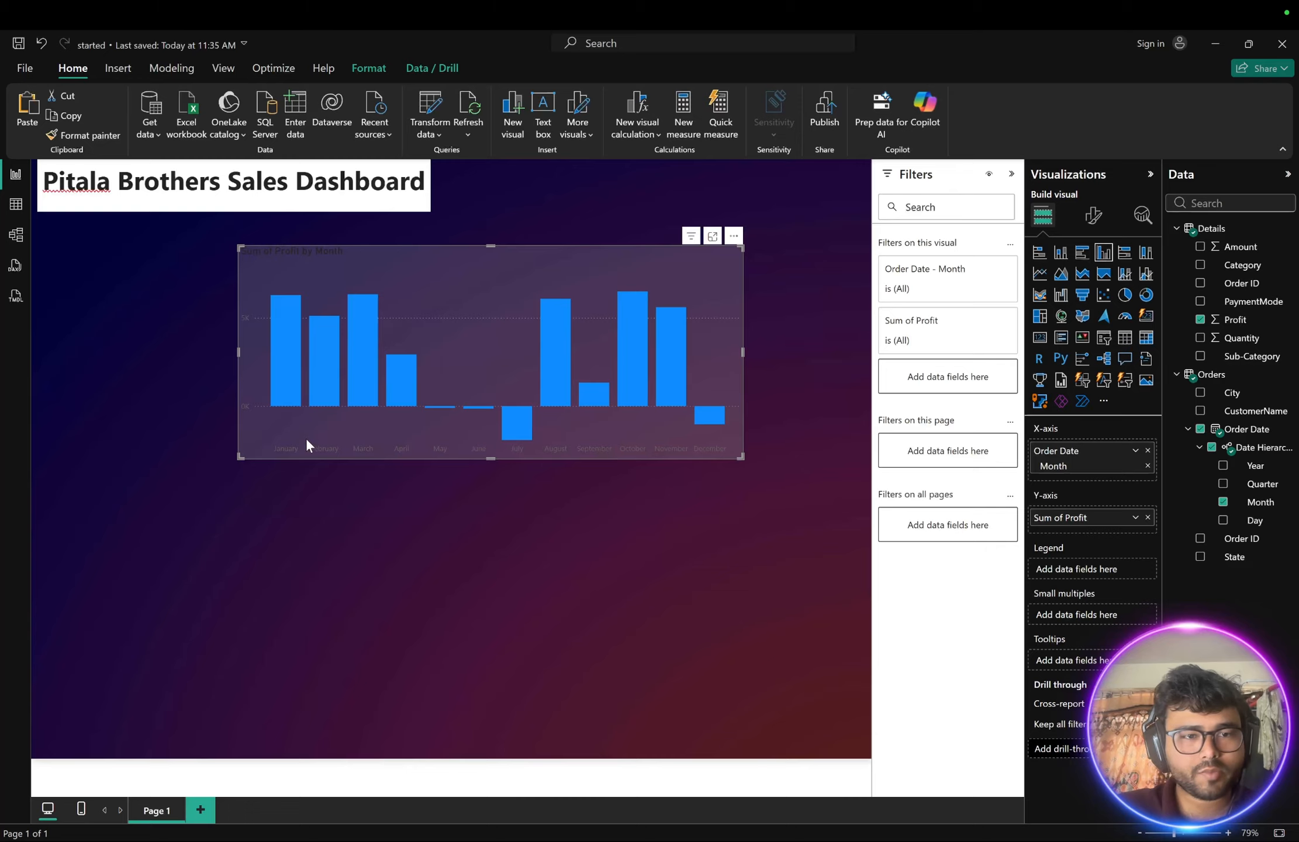
{"action": "left_click", "coordinate": [1095, 217]}
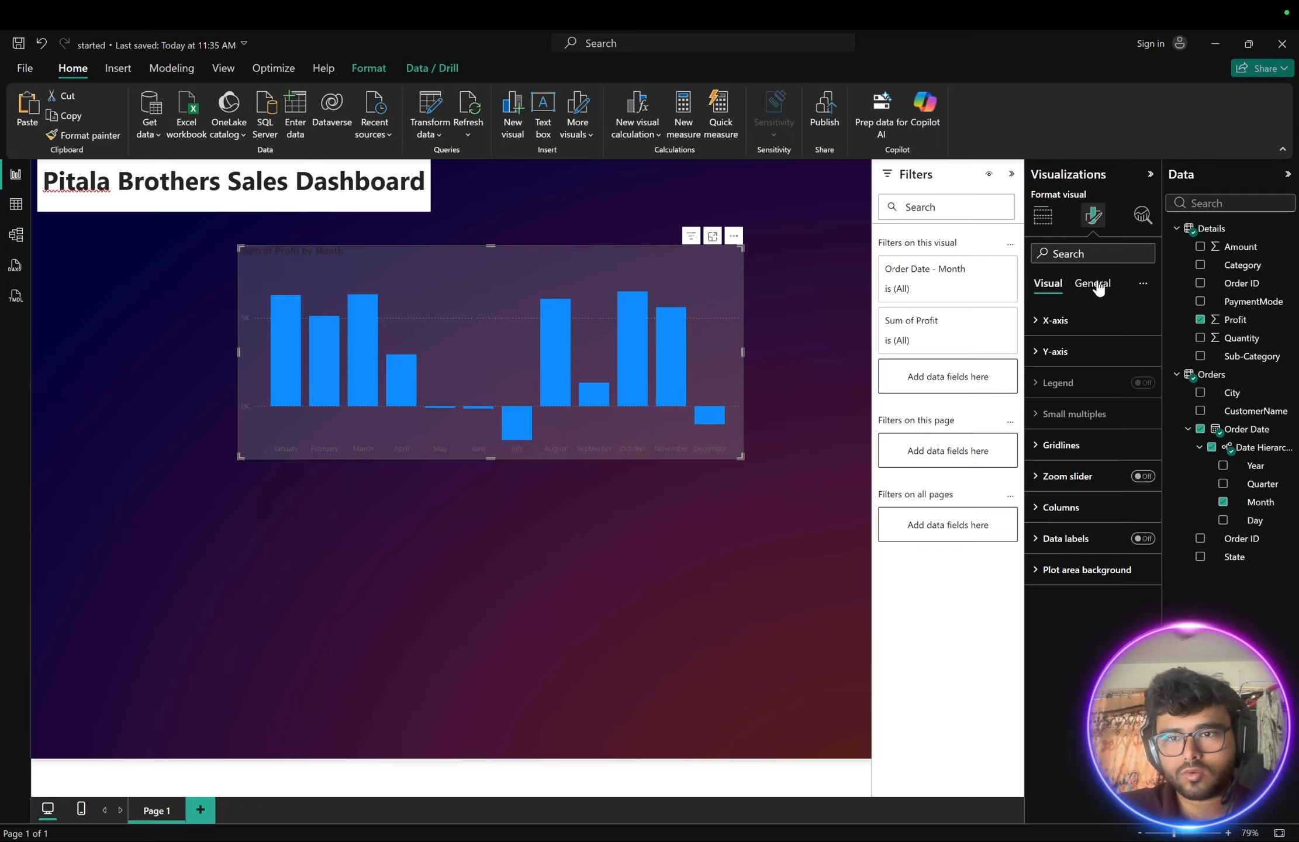
{"action": "left_click", "coordinate": [1035, 328]}
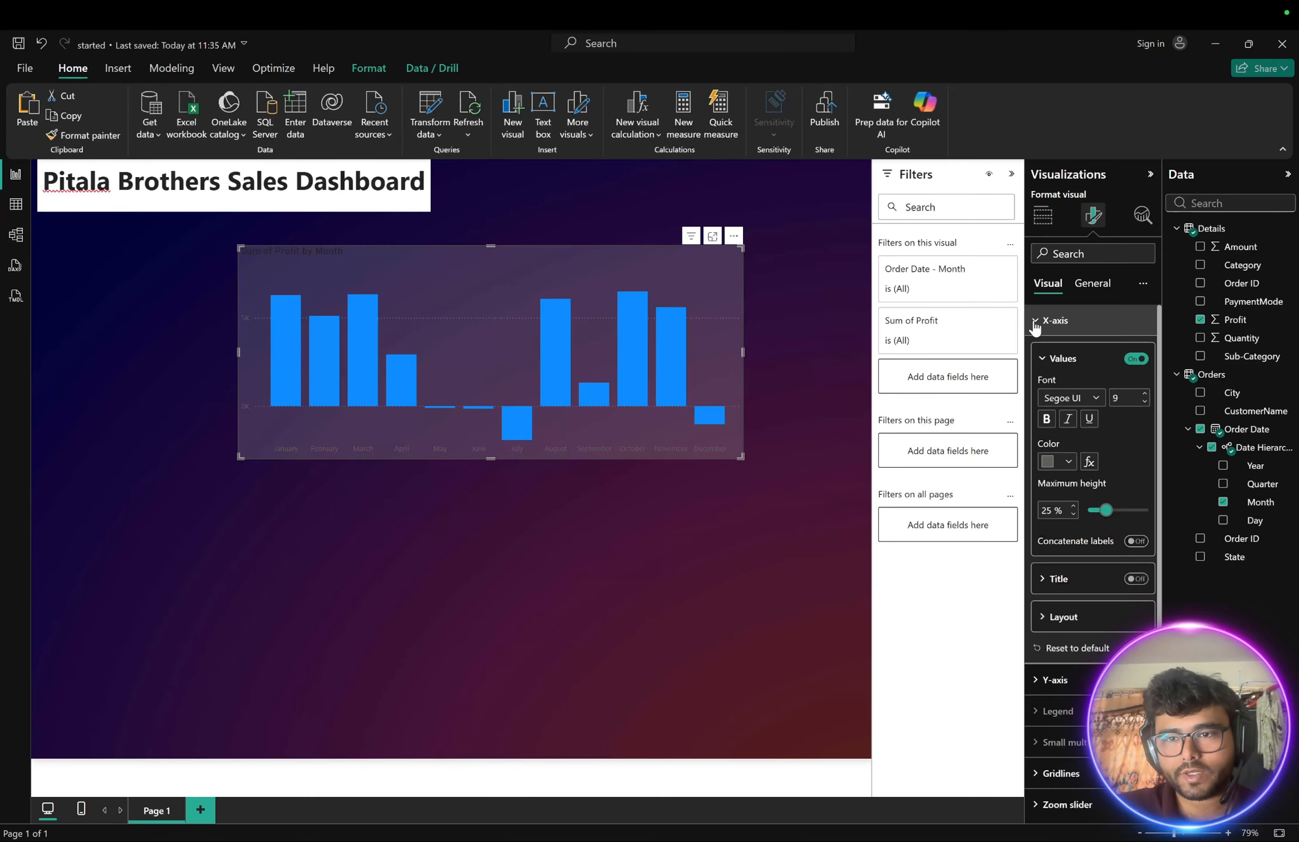
{"action": "left_click", "coordinate": [1068, 461]}
{"action": "left_click", "coordinate": [1059, 514]}
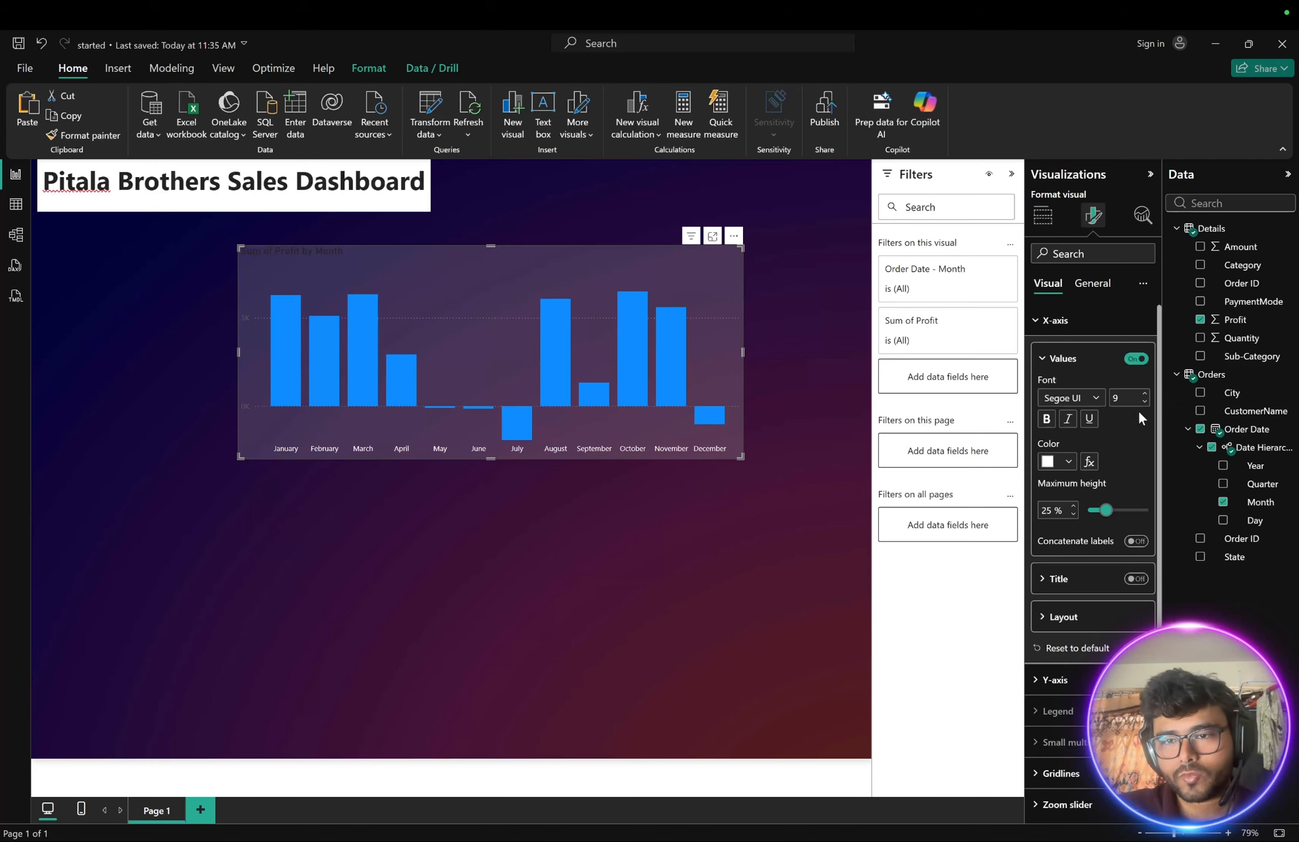
{"action": "left_click", "coordinate": [1046, 418]}
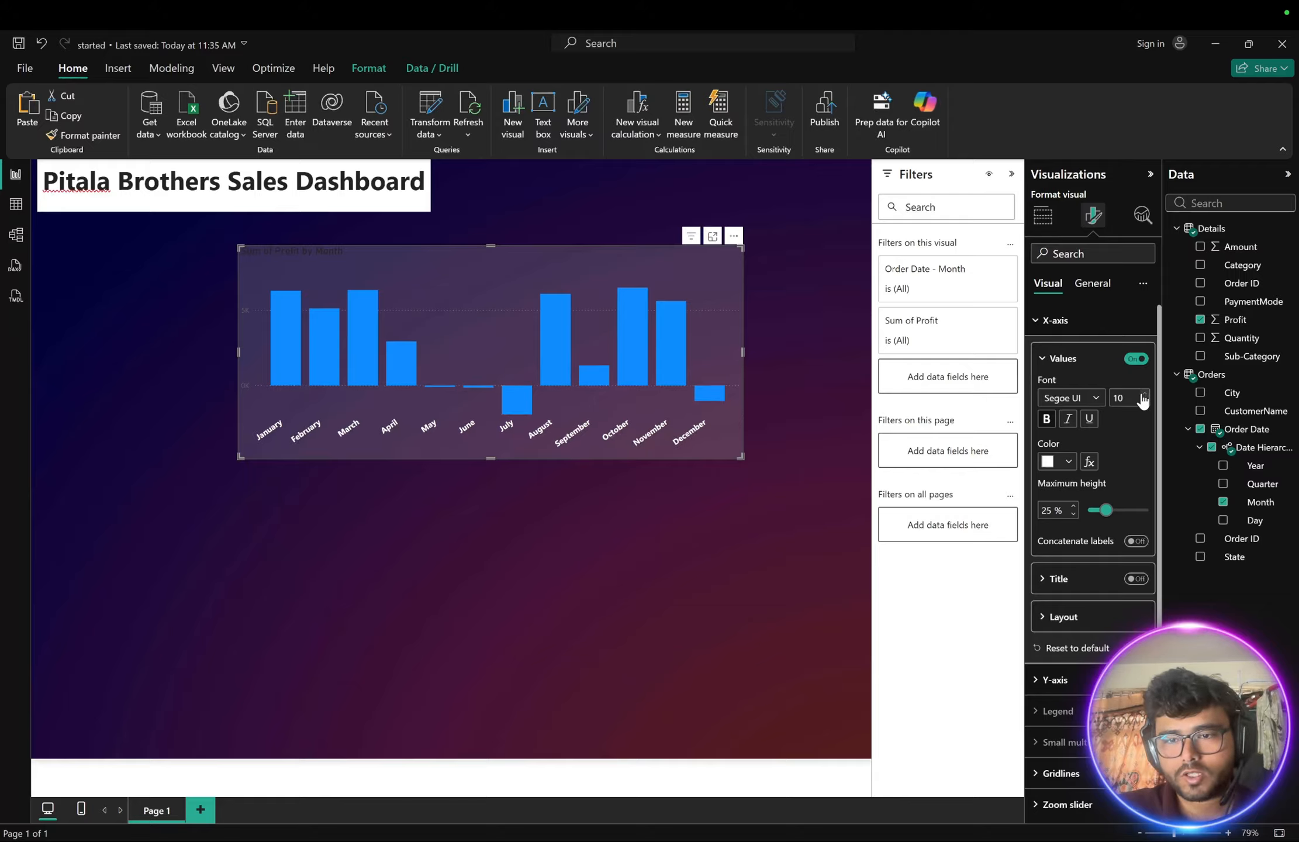
- Format the profit chart's Y-axis labels as white, bold, size 10
{"action": "left_click", "coordinate": [1045, 358]}
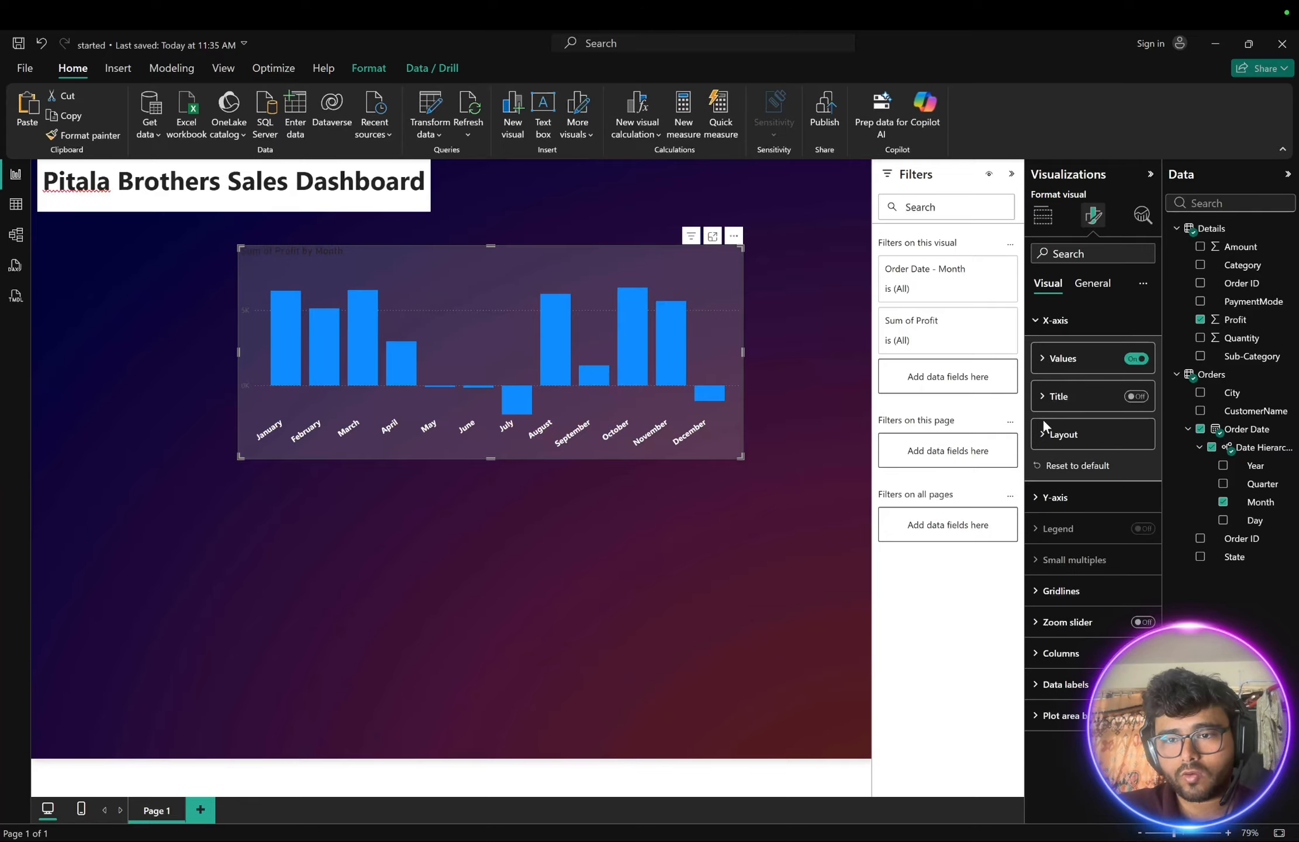
{"action": "left_click", "coordinate": [1039, 320]}
{"action": "left_click", "coordinate": [1041, 351]}
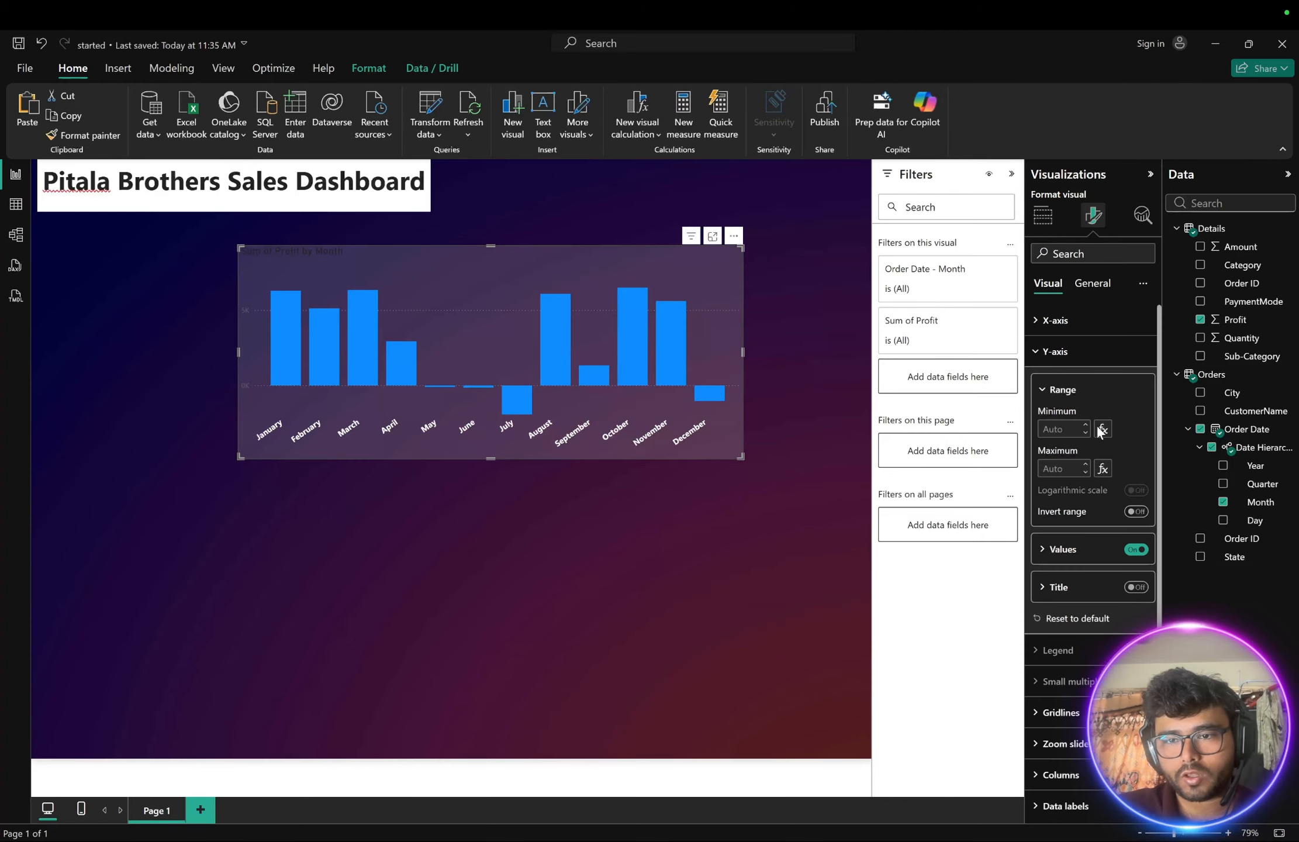
{"action": "scroll", "coordinate": [1101, 497], "scroll_direction": "down", "scroll_amount": 1}
{"action": "left_click", "coordinate": [1050, 511]}
{"action": "scroll", "coordinate": [1045, 513], "scroll_direction": "down", "scroll_amount": 2}
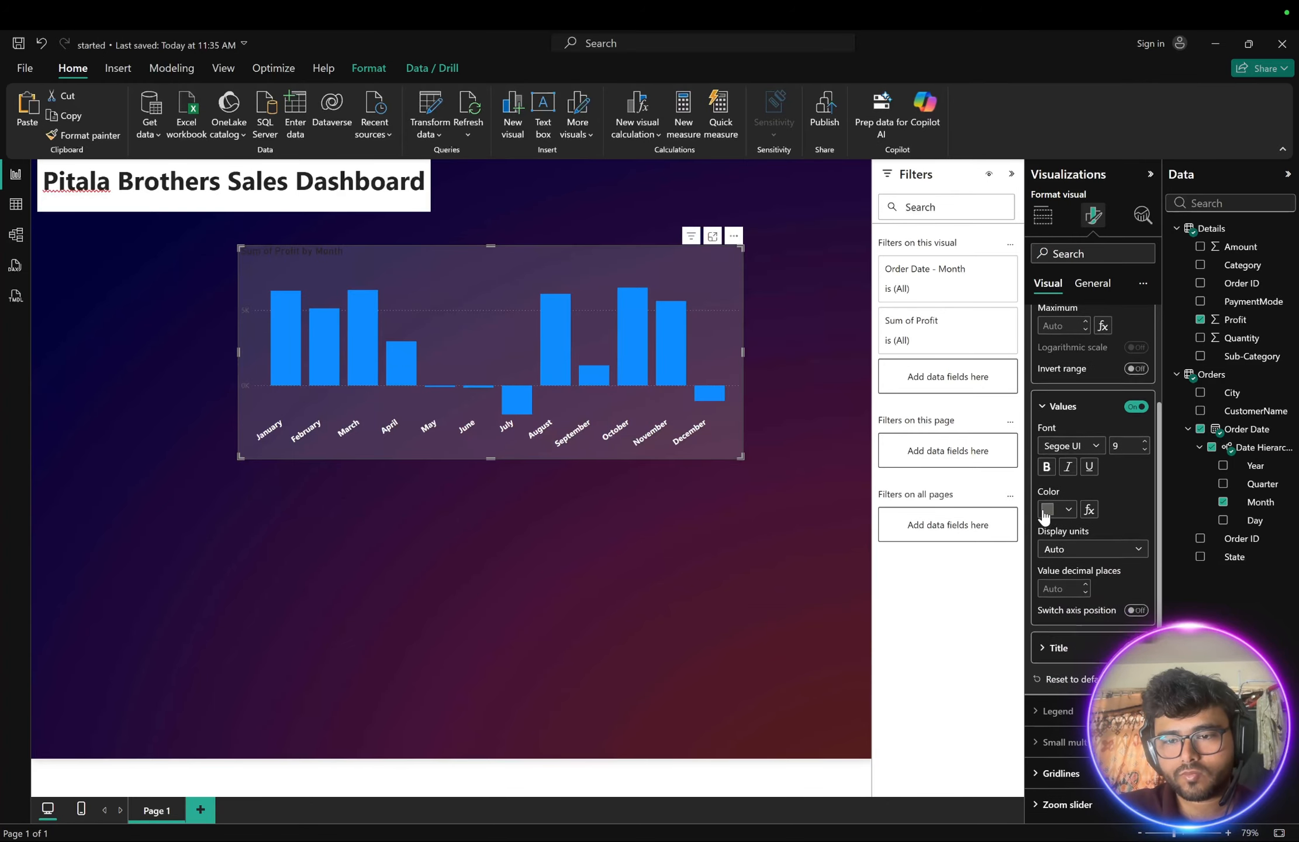
{"action": "left_click", "coordinate": [1067, 506]}
{"action": "left_click", "coordinate": [1056, 558]}
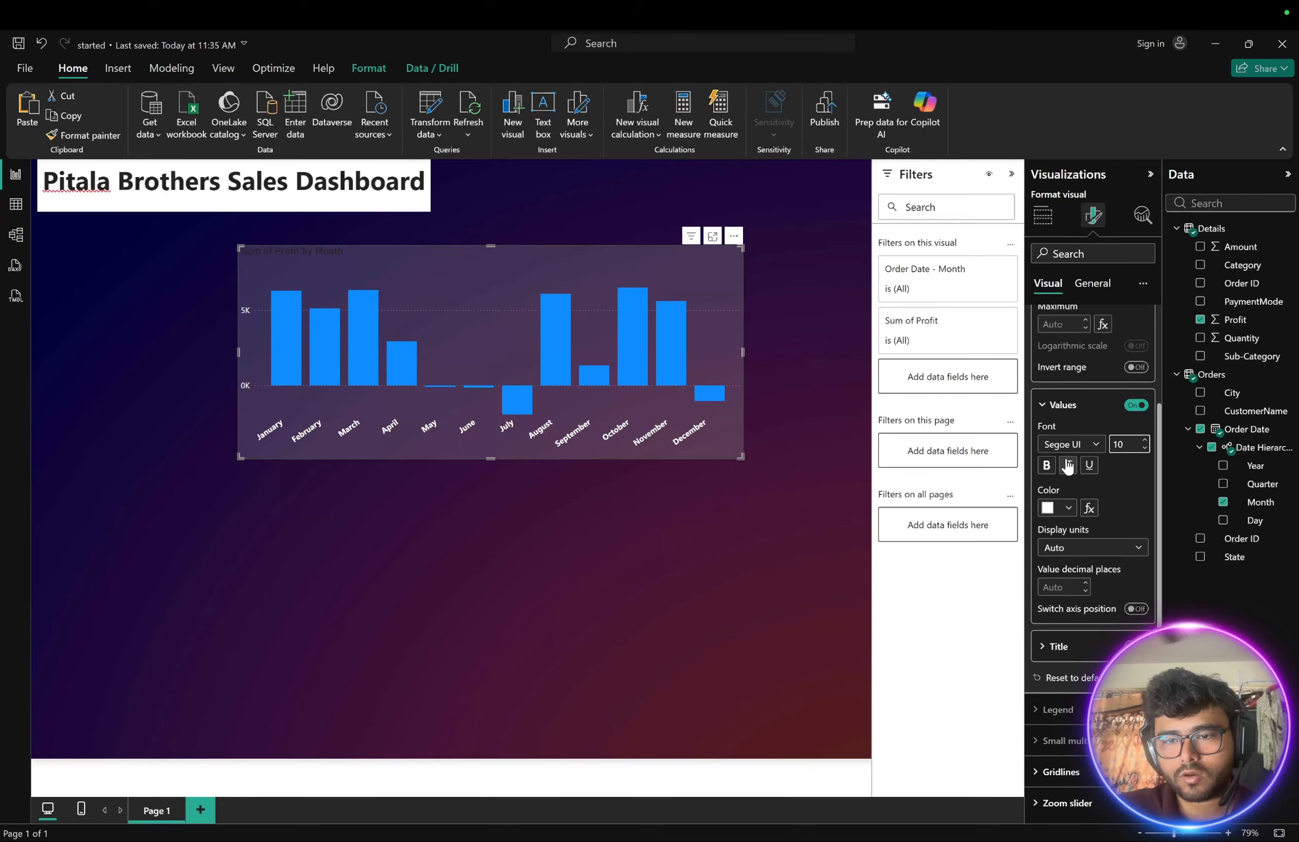
{"action": "left_click", "coordinate": [1046, 465]}
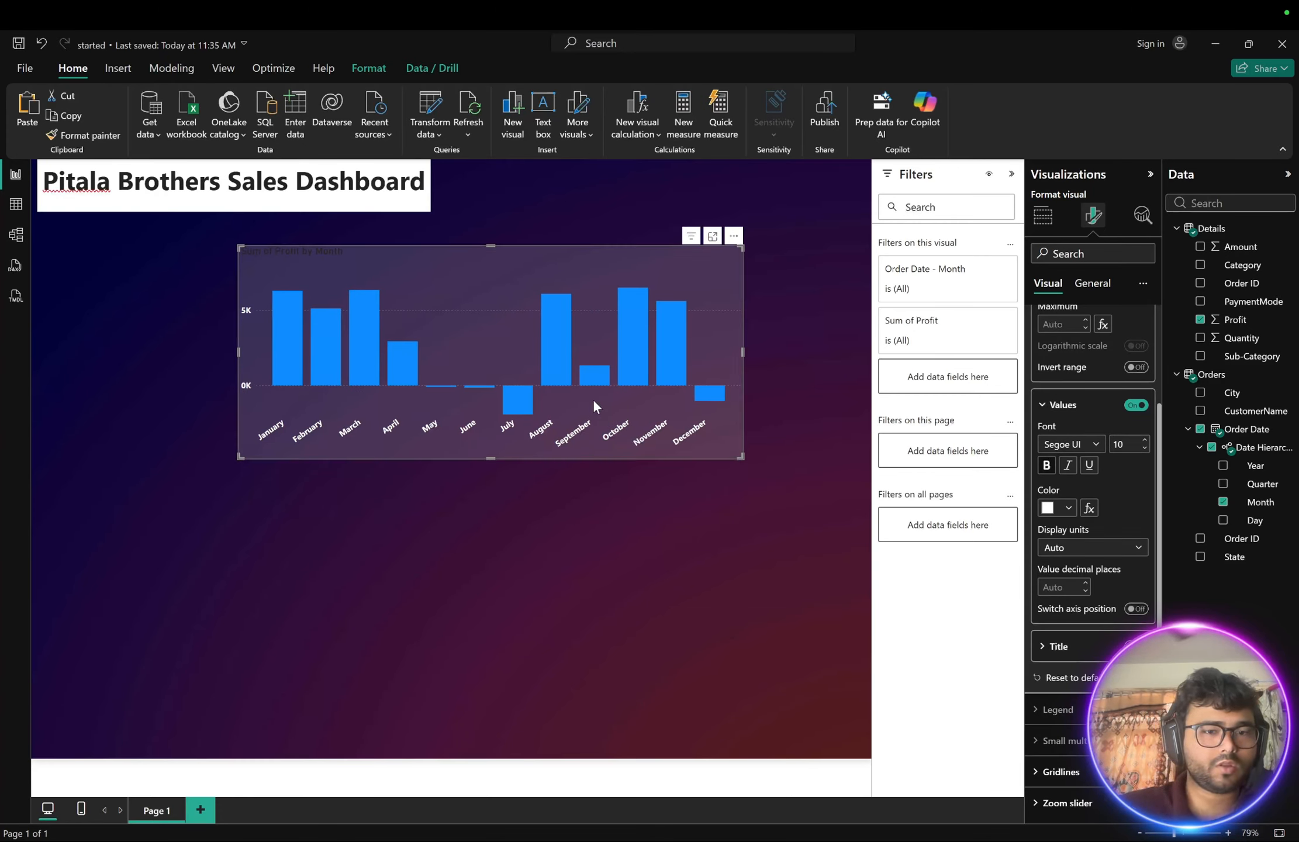
- Move the profit chart slightly right and turn off its horizontal gridlines
{"action": "left_click_drag", "start_coordinate": [401, 262], "coordinate": [462, 272]}
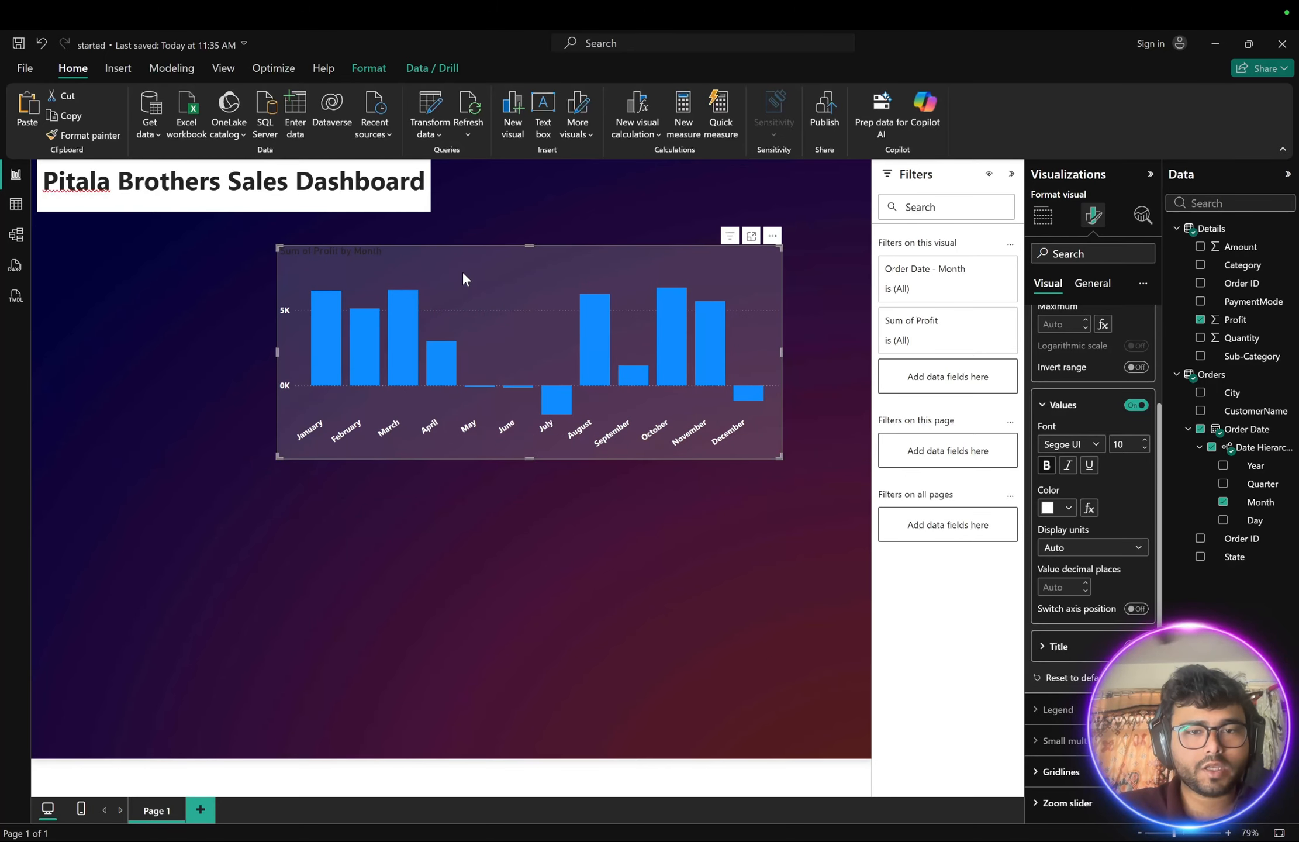
{"action": "left_click", "coordinate": [497, 551]}
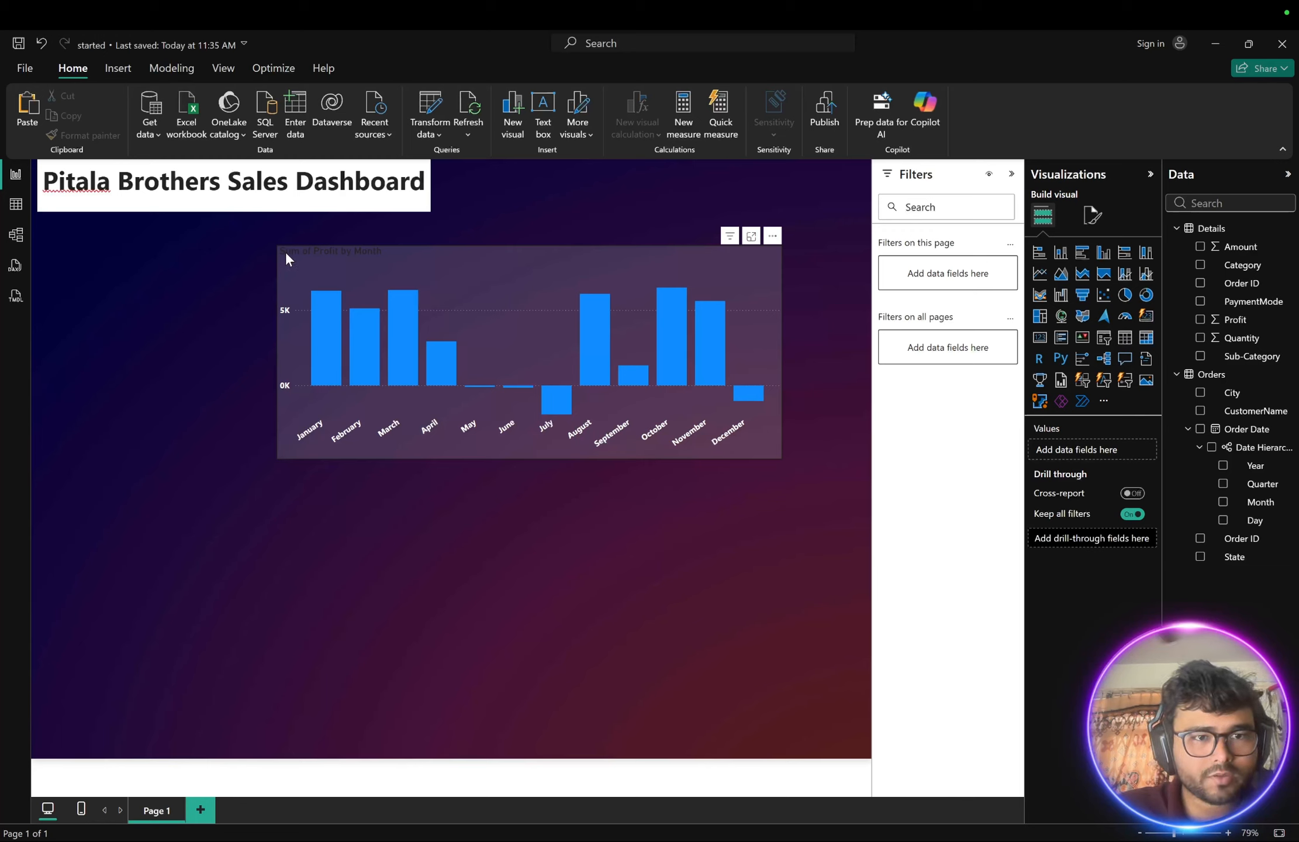
{"action": "left_click", "coordinate": [748, 285]}
{"action": "left_click", "coordinate": [1098, 226]}
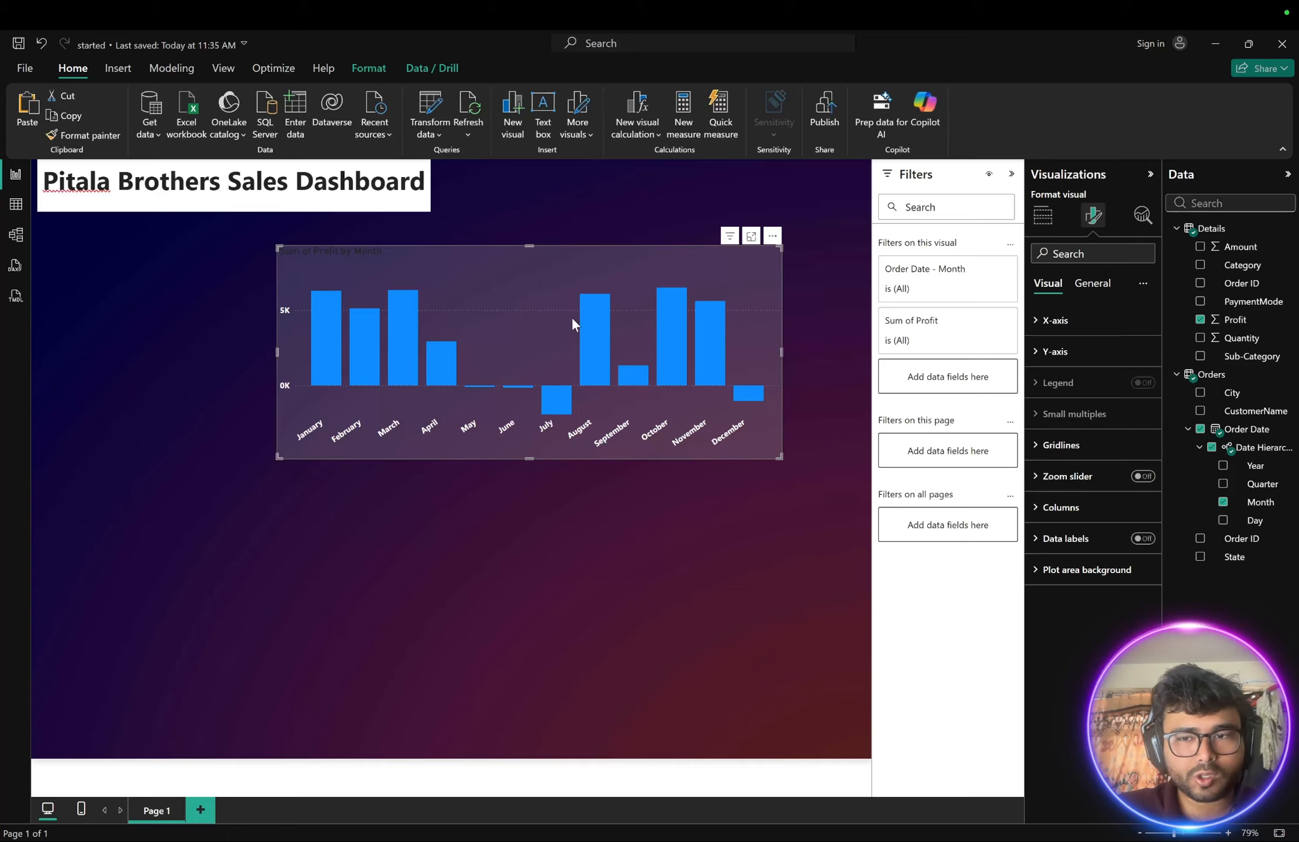
{"action": "left_click", "coordinate": [1052, 445]}
{"action": "scroll", "coordinate": [1046, 444], "scroll_direction": "down", "scroll_amount": 1}
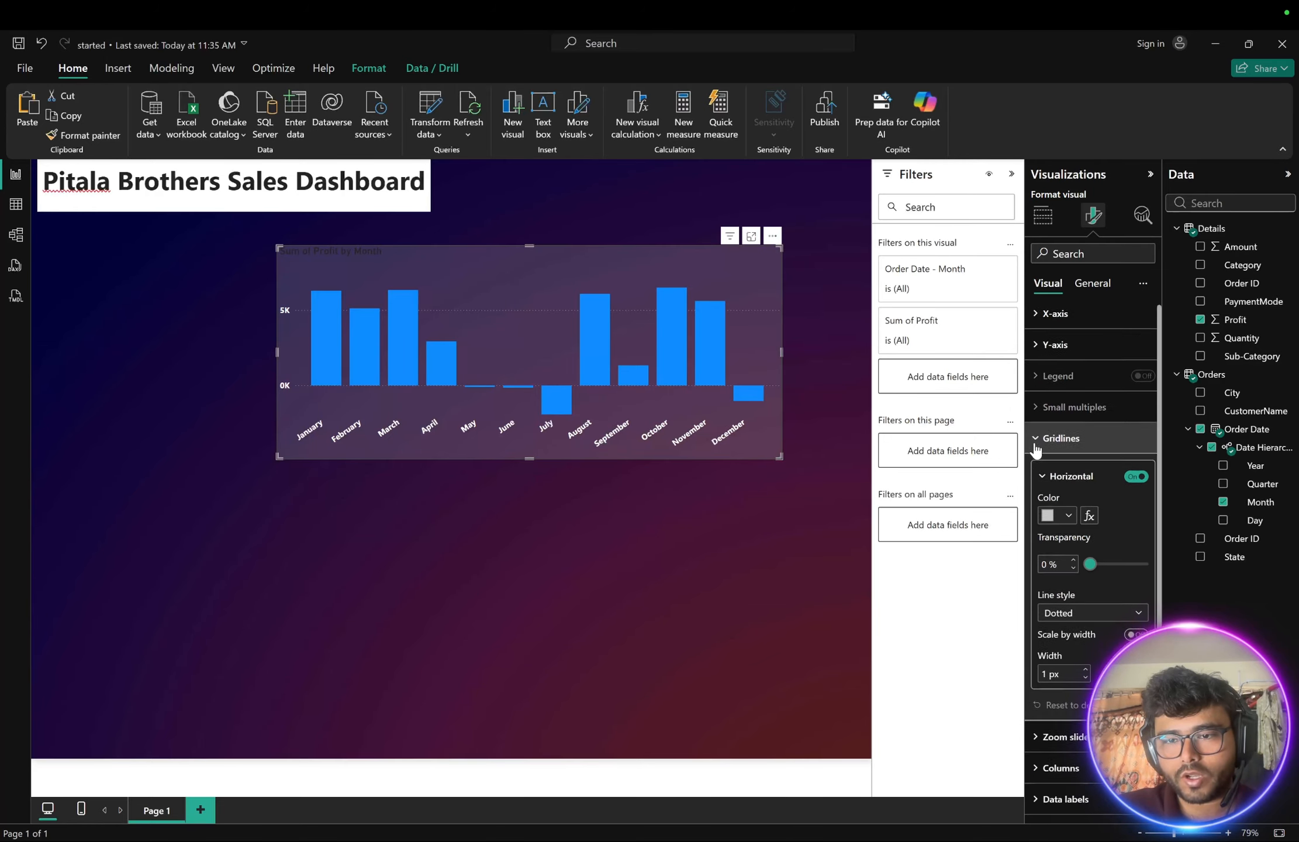
{"action": "left_click", "coordinate": [1136, 447]}
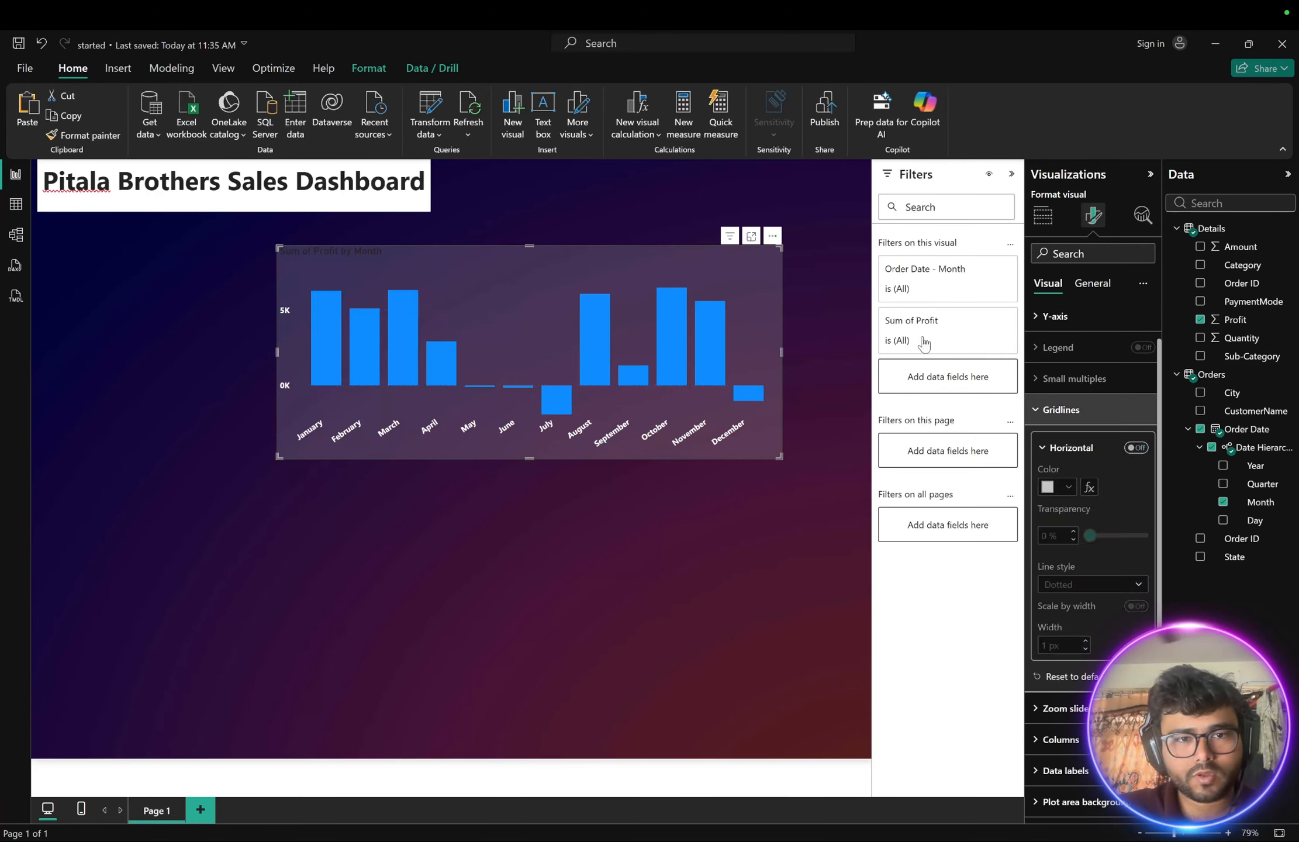
{"action": "left_click", "coordinate": [1049, 451]}
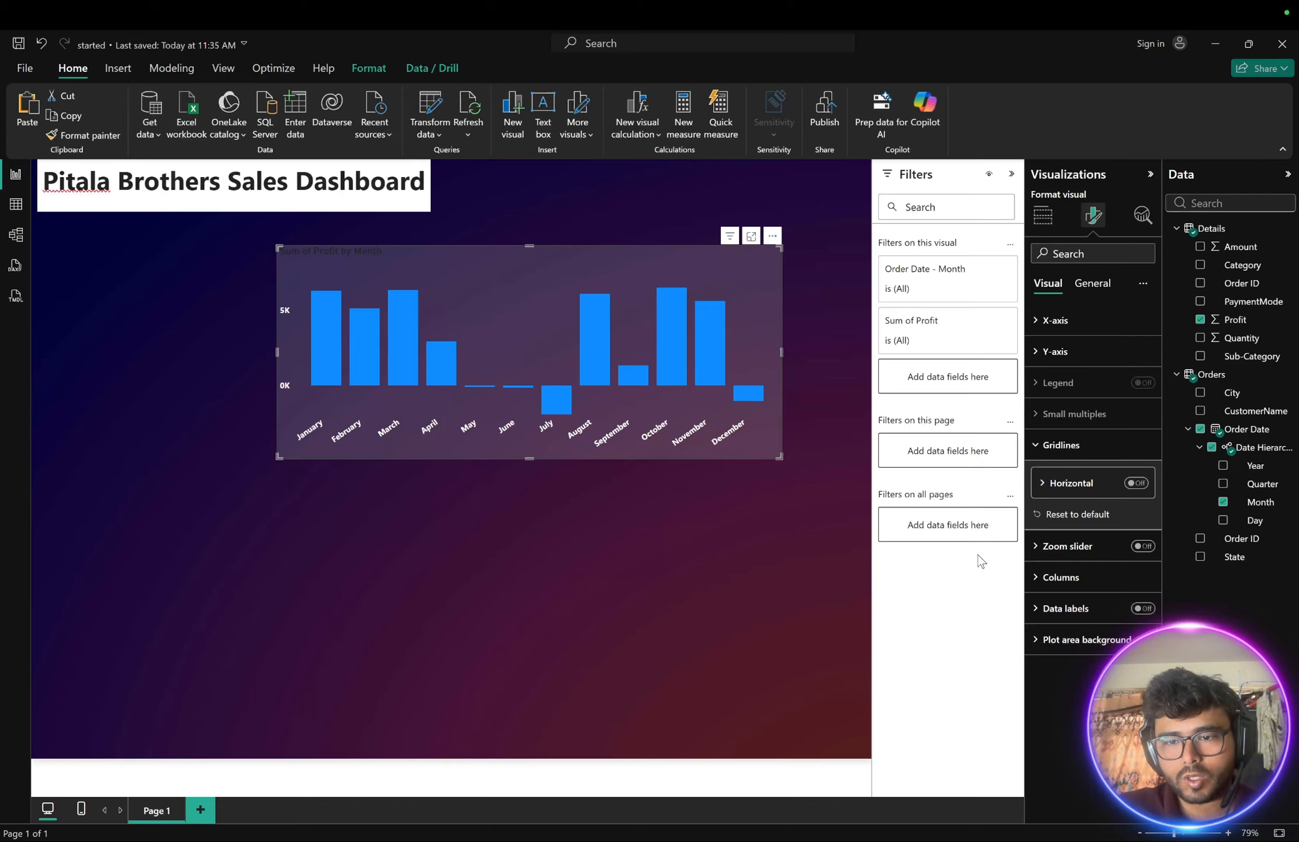
- Turn on data labels for the profit chart and set their value colour to white
{"action": "left_click", "coordinate": [1142, 609]}
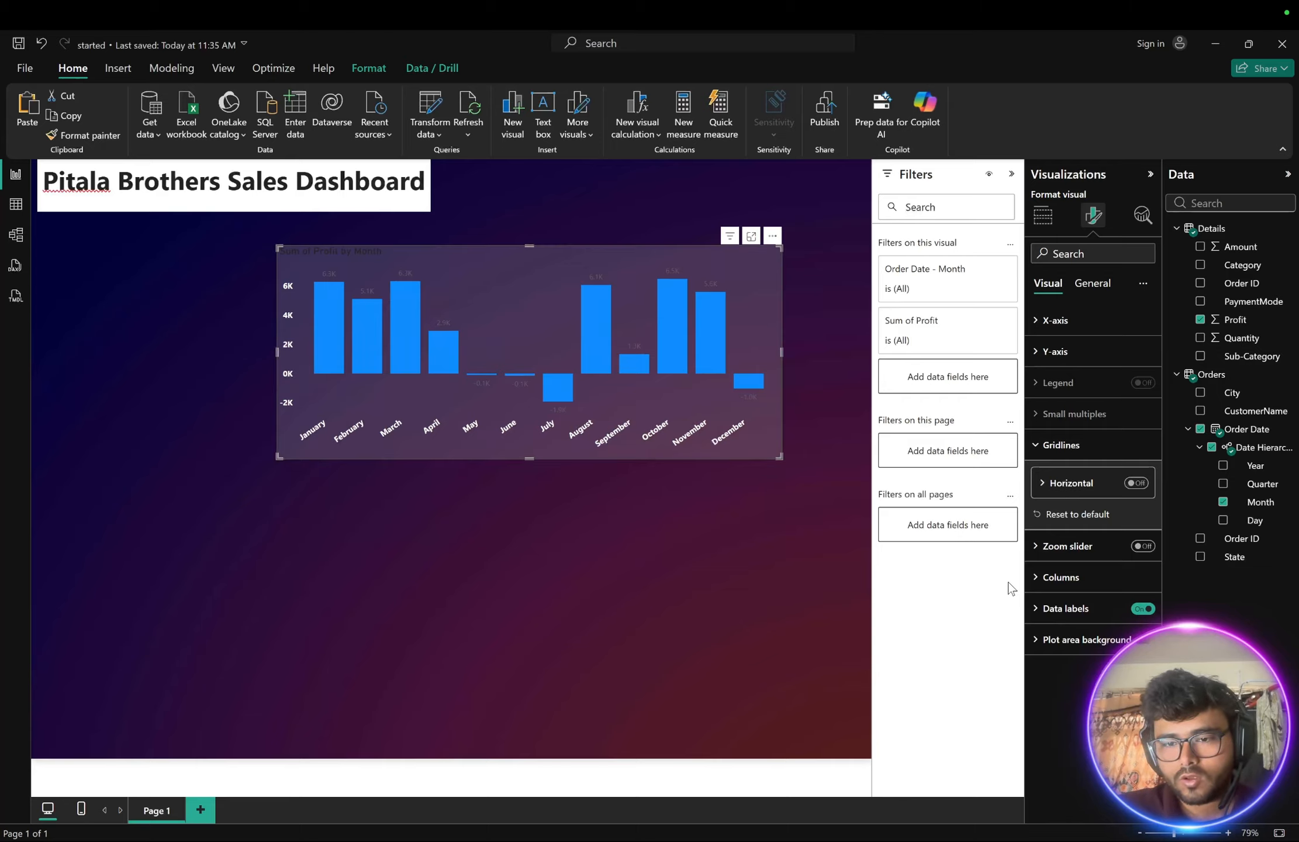
{"action": "left_click", "coordinate": [1043, 608]}
{"action": "scroll", "coordinate": [1046, 619], "scroll_direction": "down", "scroll_amount": 5}
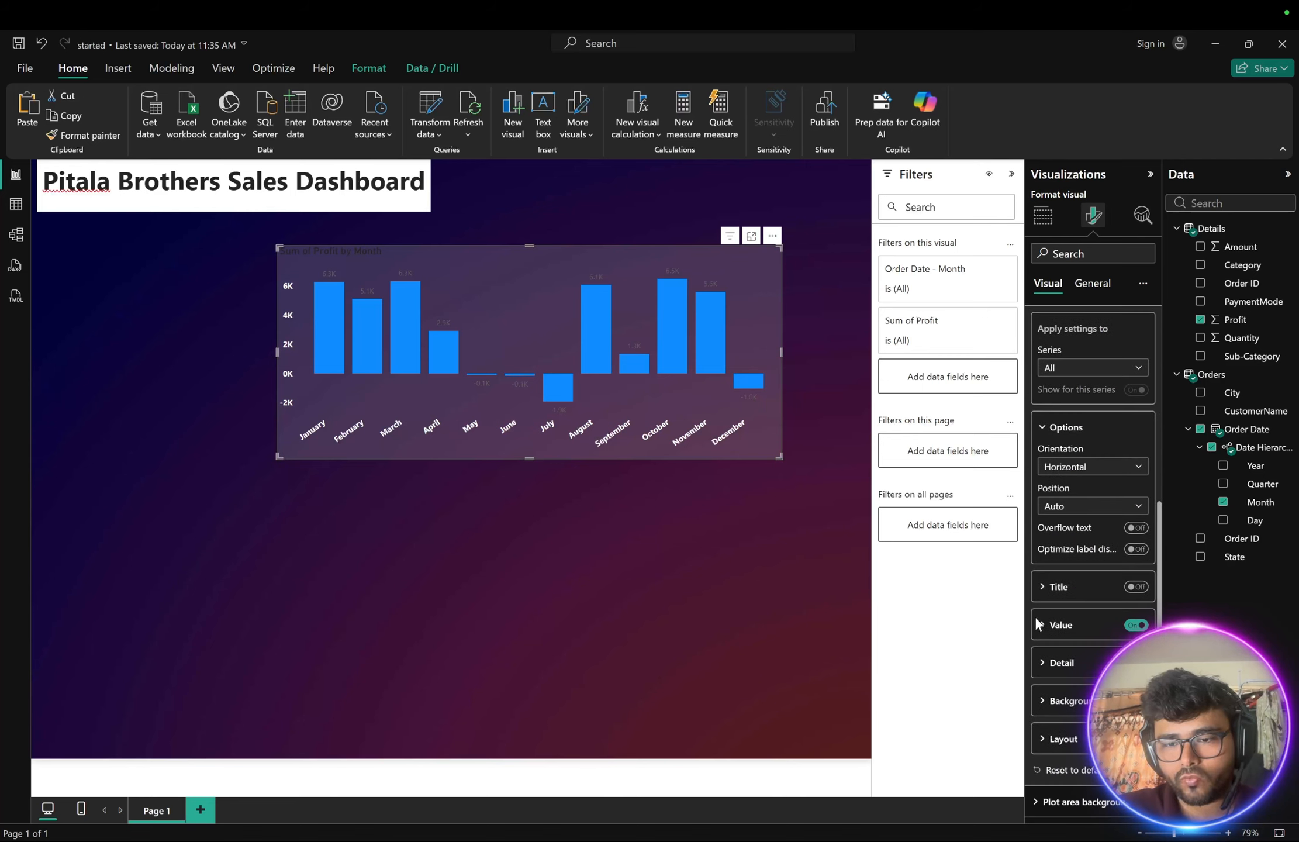
{"action": "left_click", "coordinate": [1043, 625]}
{"action": "scroll", "coordinate": [1040, 622], "scroll_direction": "down", "scroll_amount": 2}
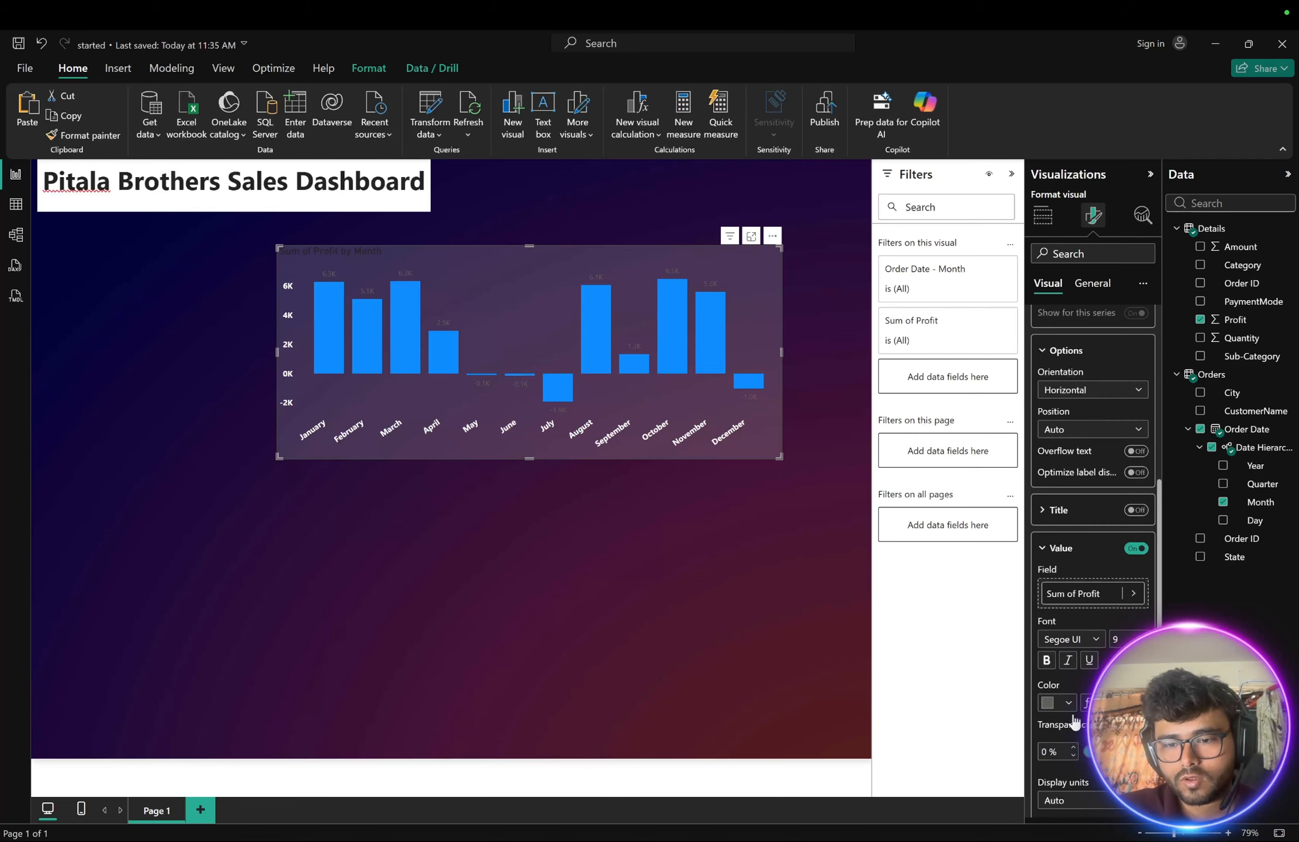
{"action": "left_click", "coordinate": [1068, 703]}
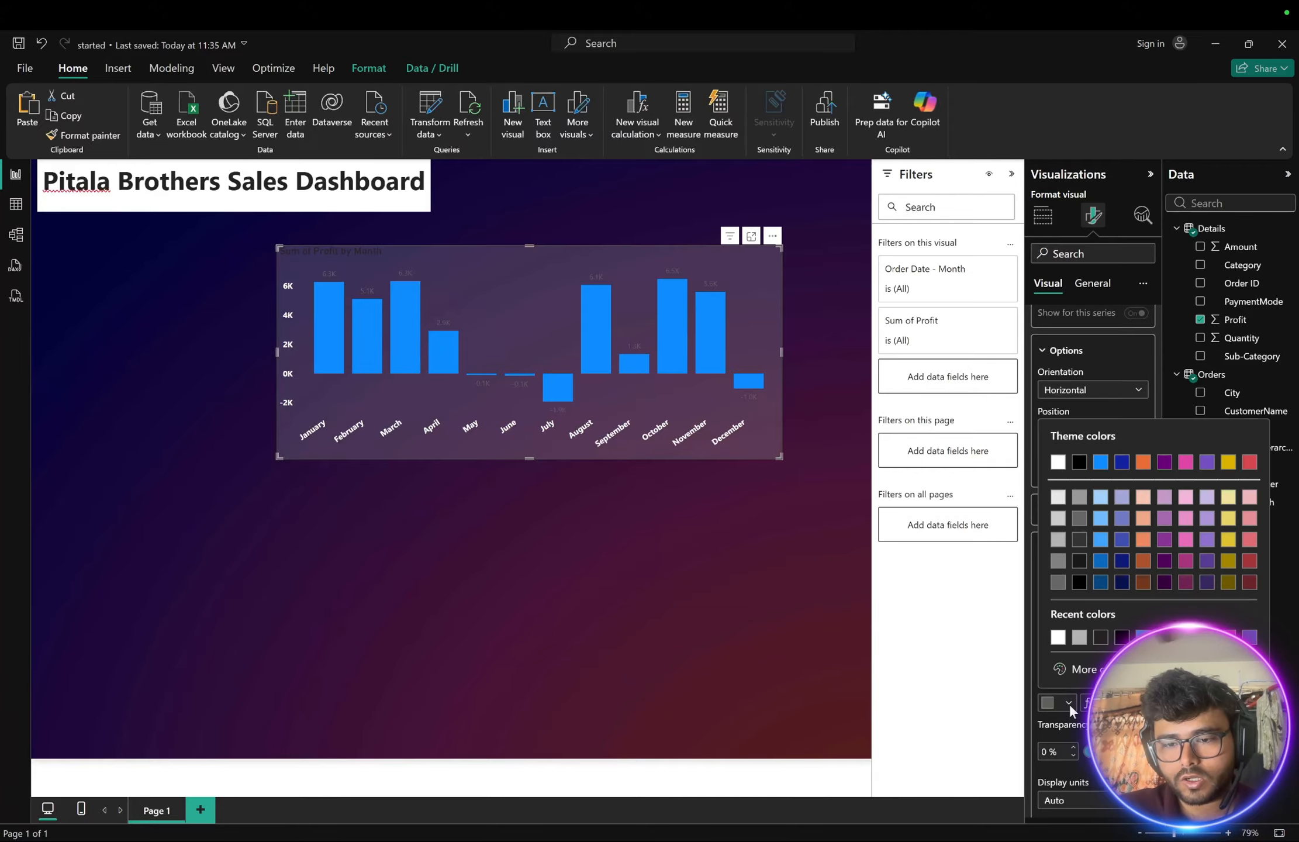
{"action": "left_click", "coordinate": [1057, 637]}
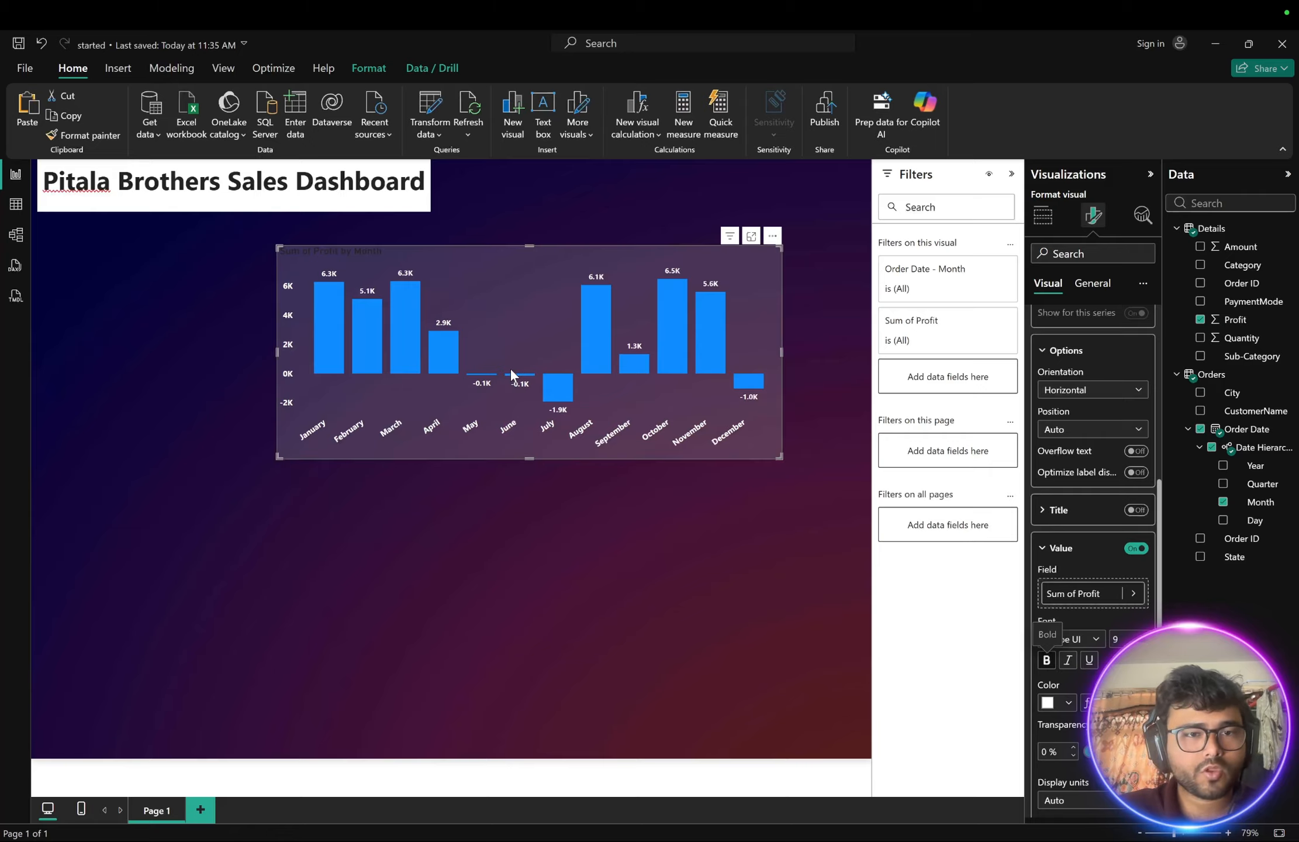
{"action": "mouse_move", "coordinate": [585, 355]}
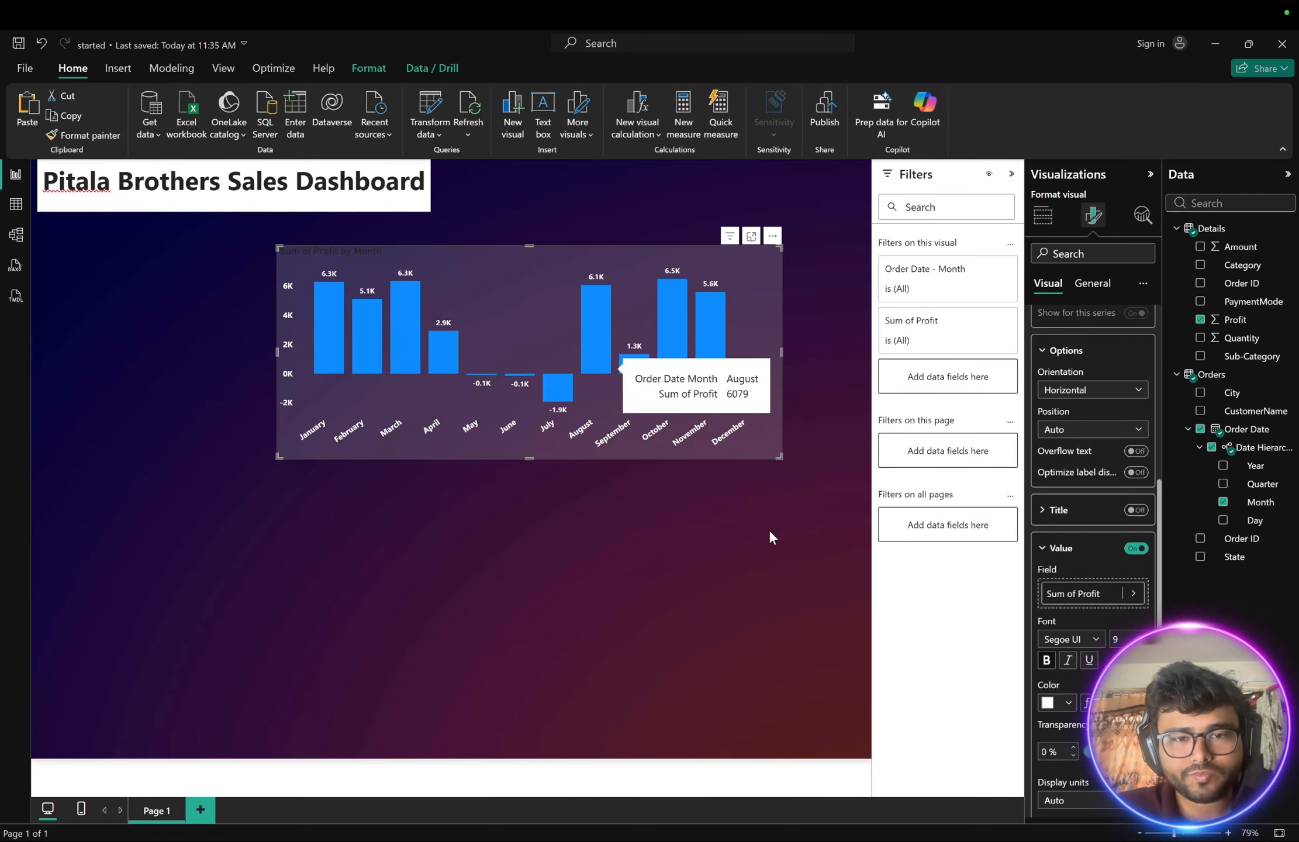
{"action": "left_click", "coordinate": [1044, 554]}
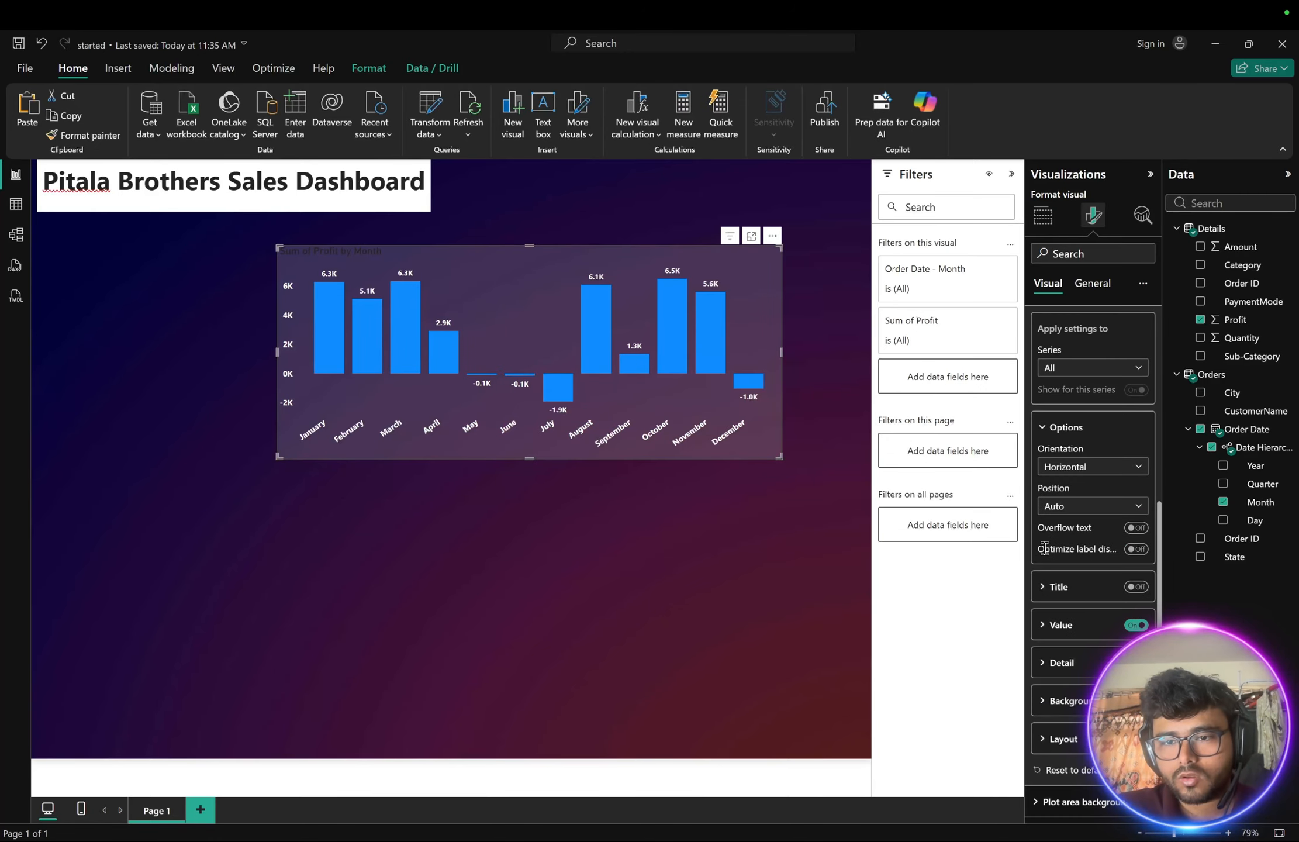
{"action": "left_click", "coordinate": [1043, 429]}
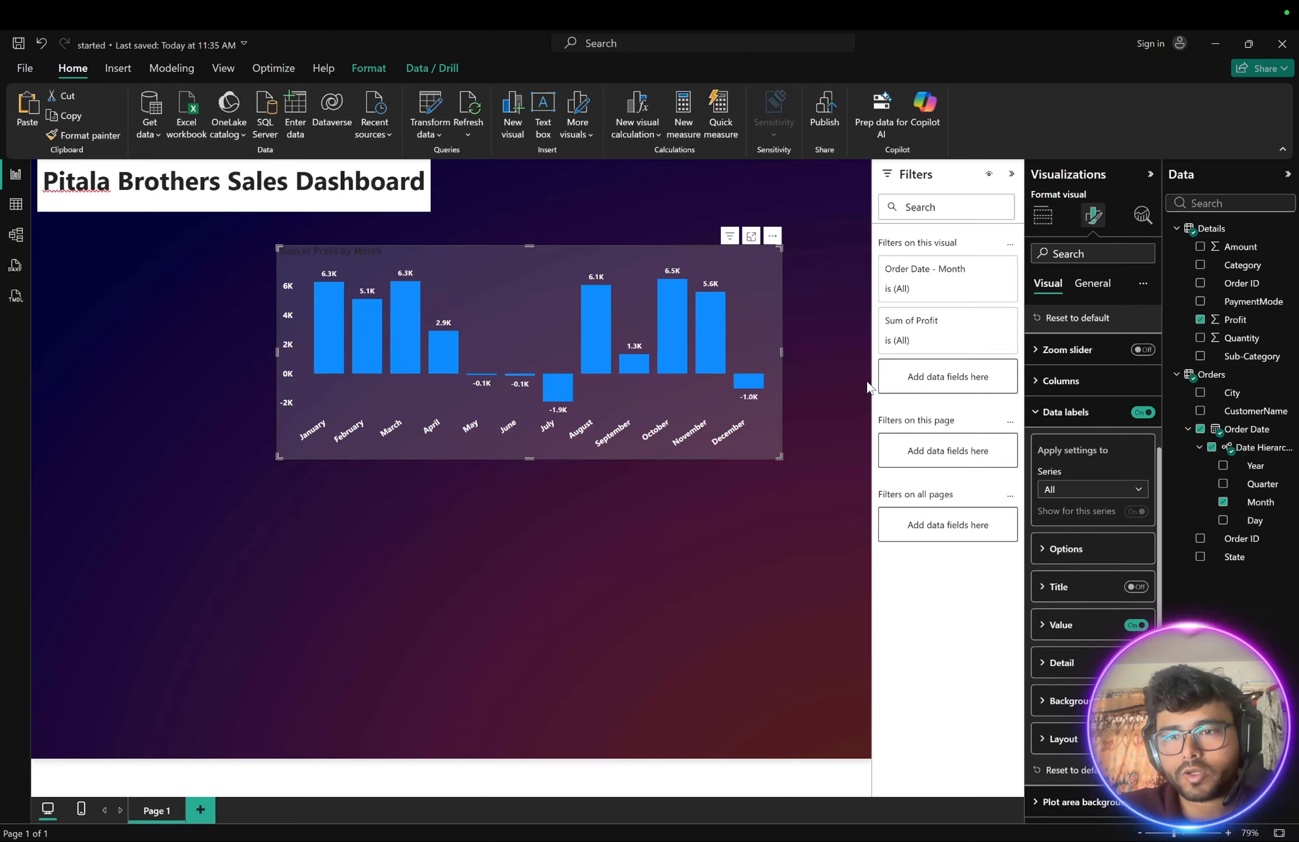
{"action": "left_click", "coordinate": [1046, 412]}
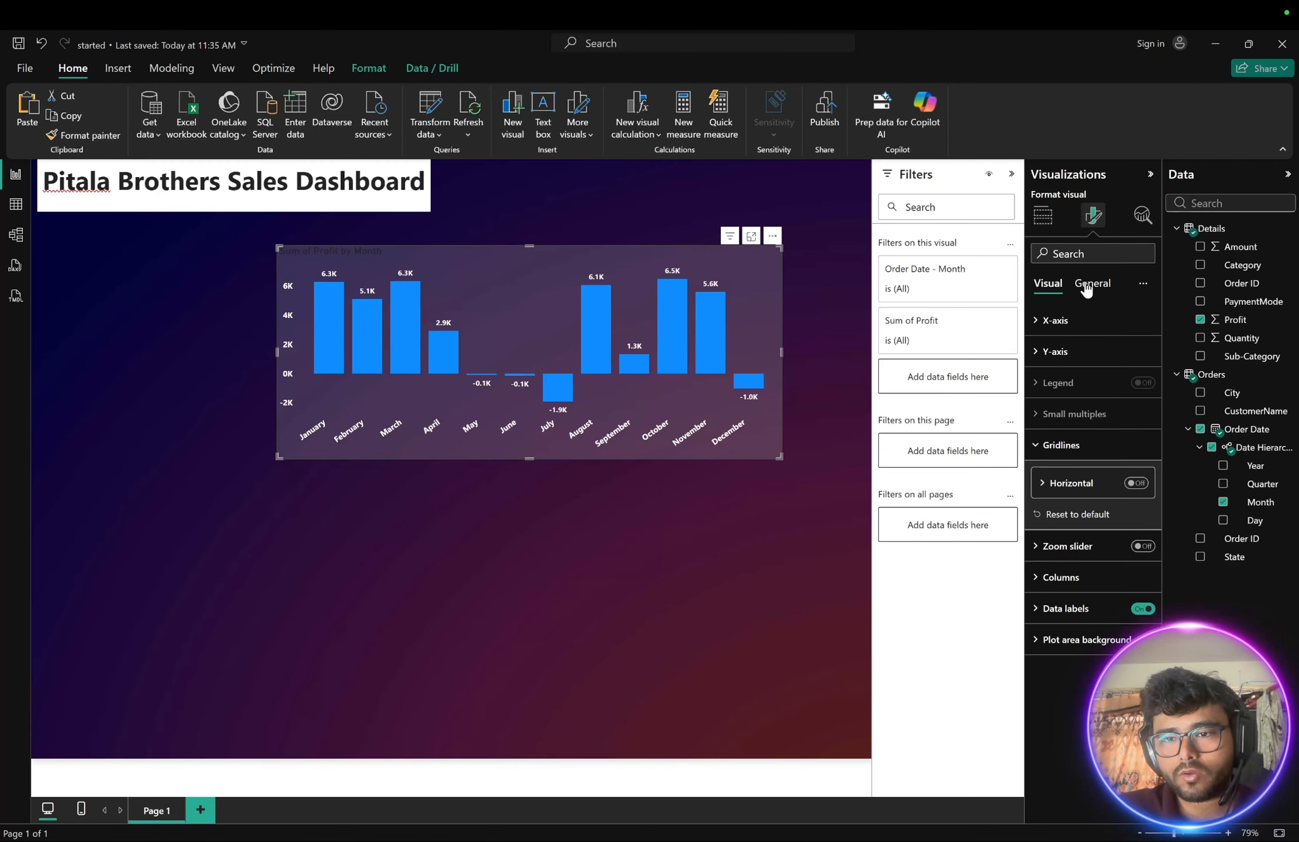
- Set the profit chart's title text colour to white and centre-align the title
{"action": "left_click", "coordinate": [1086, 283]}
{"action": "left_click", "coordinate": [1039, 352]}
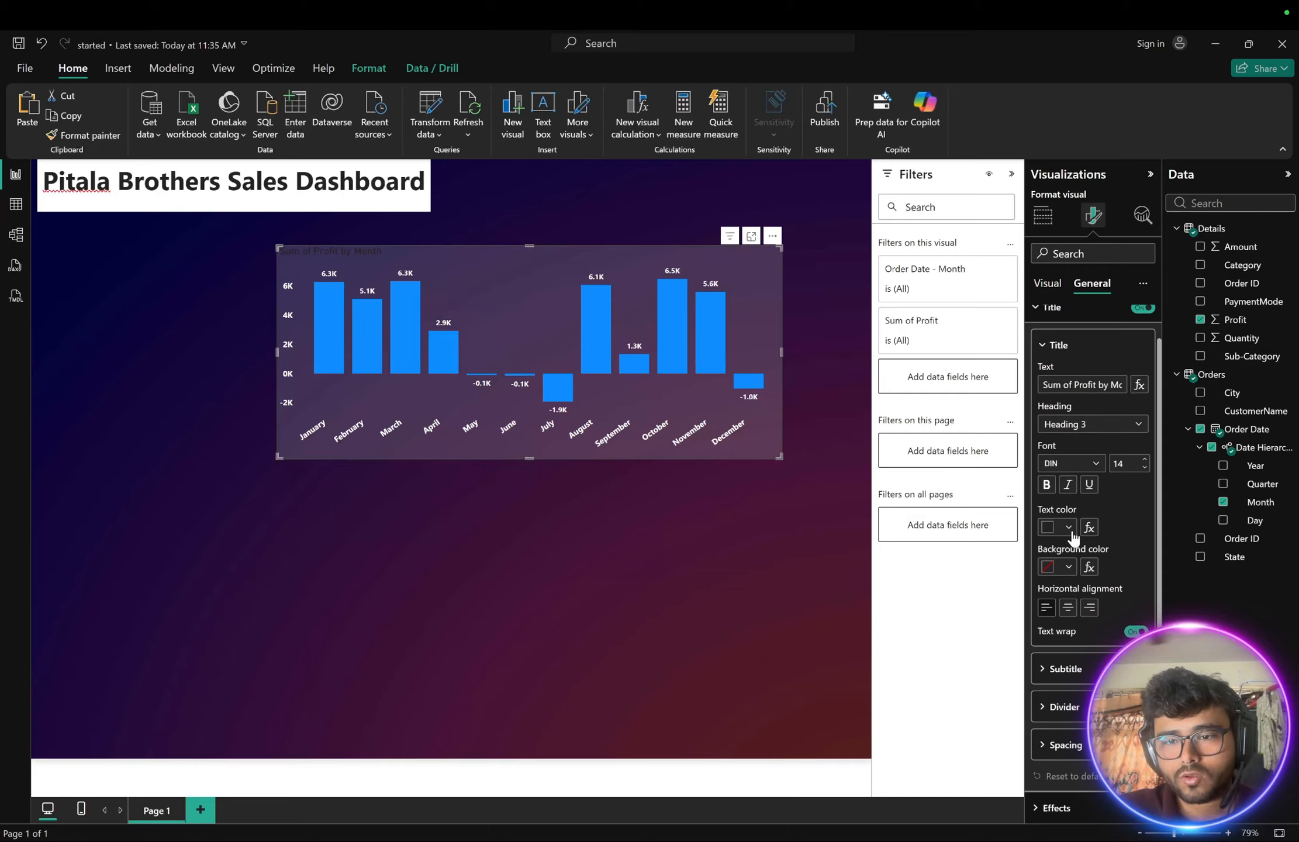
{"action": "left_click", "coordinate": [1068, 527]}
{"action": "left_click", "coordinate": [1057, 581]}
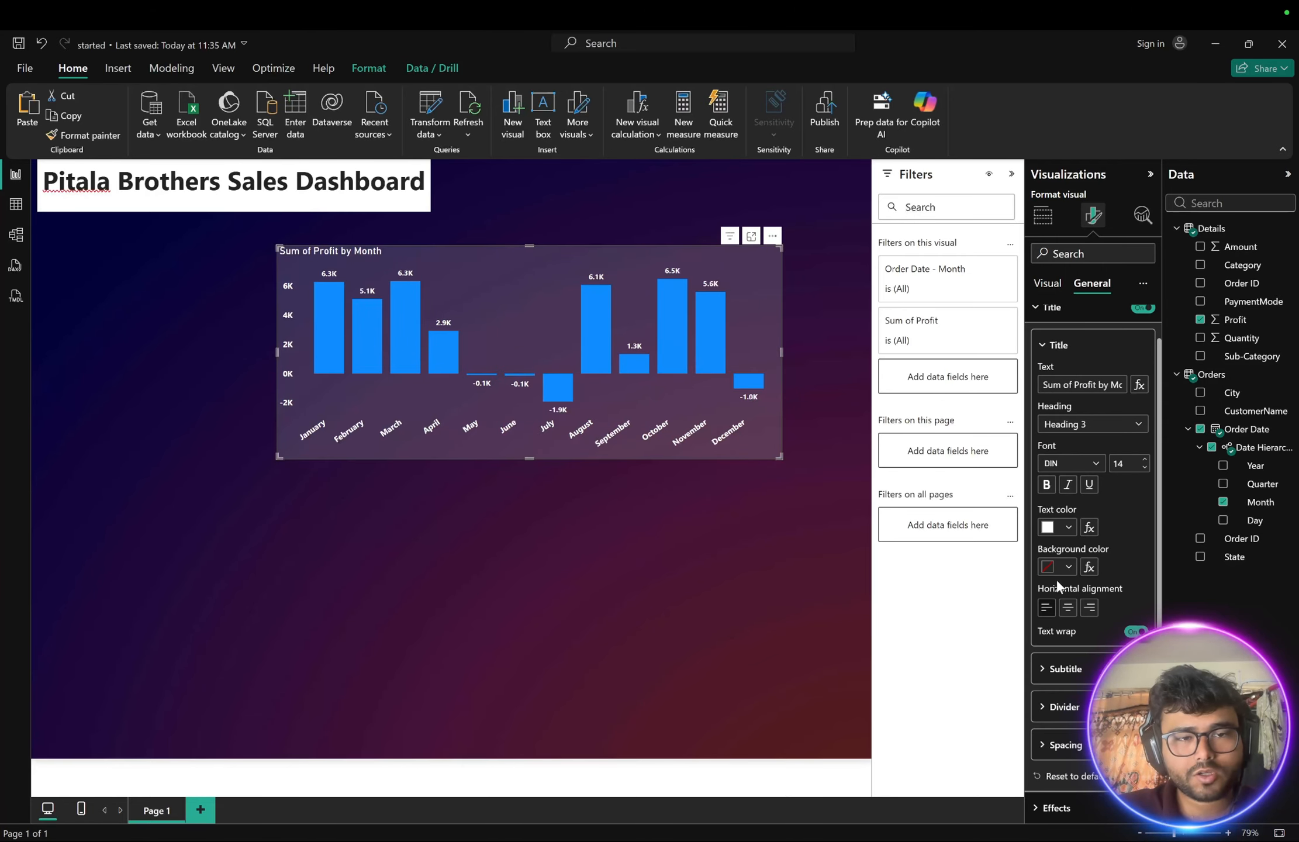
{"action": "left_click", "coordinate": [1068, 608]}
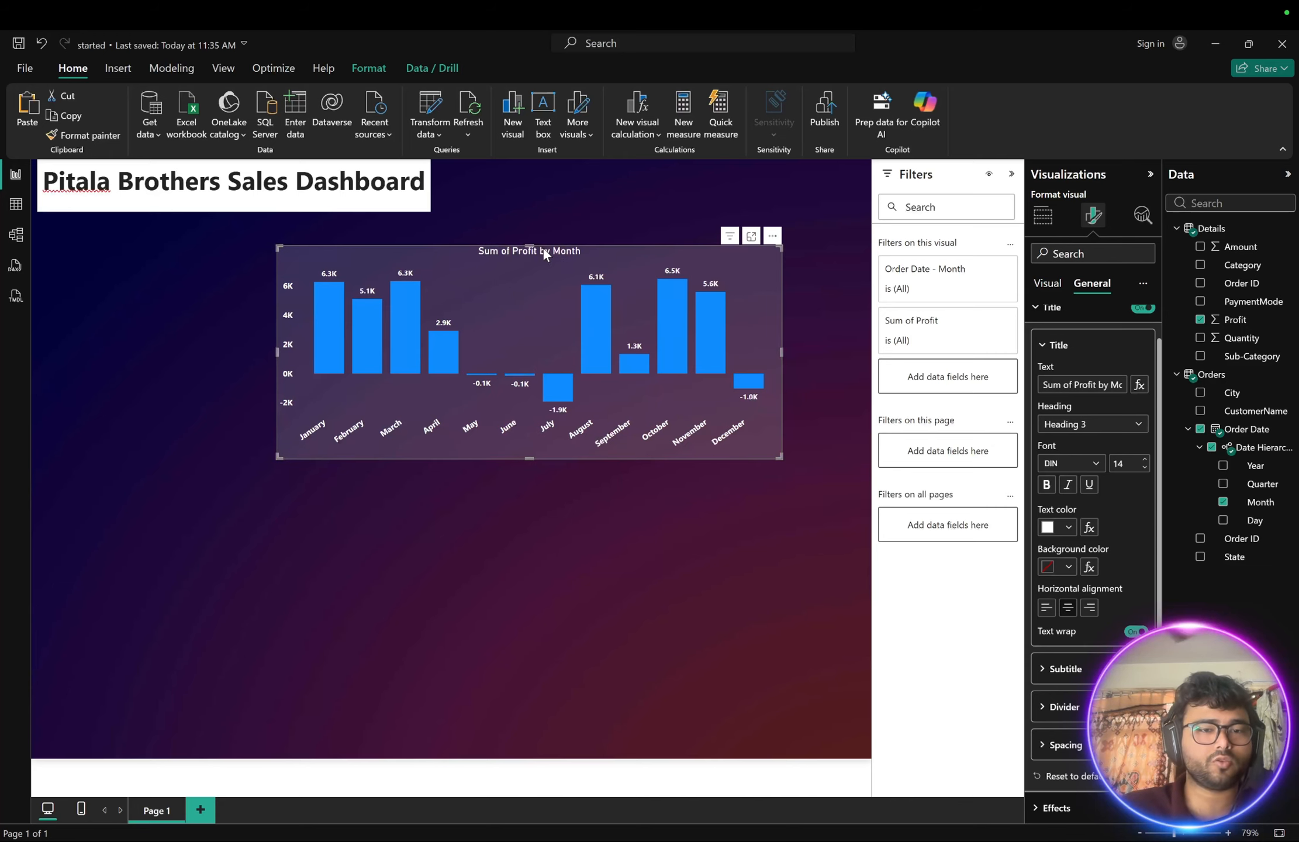
{"action": "left_click", "coordinate": [698, 542]}
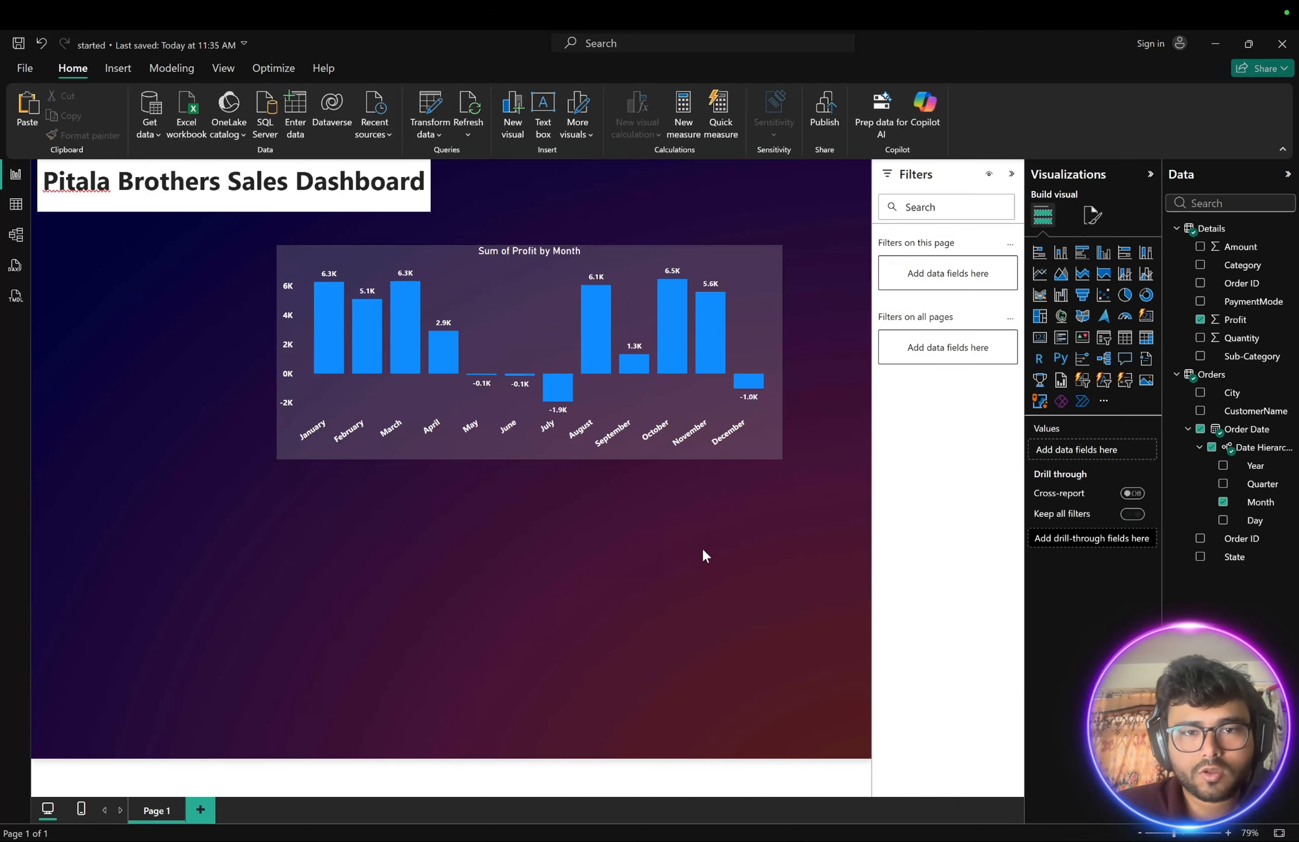
- Turn on the profit chart's visual border and round its corners to about 13 px
{"action": "left_click", "coordinate": [478, 273]}
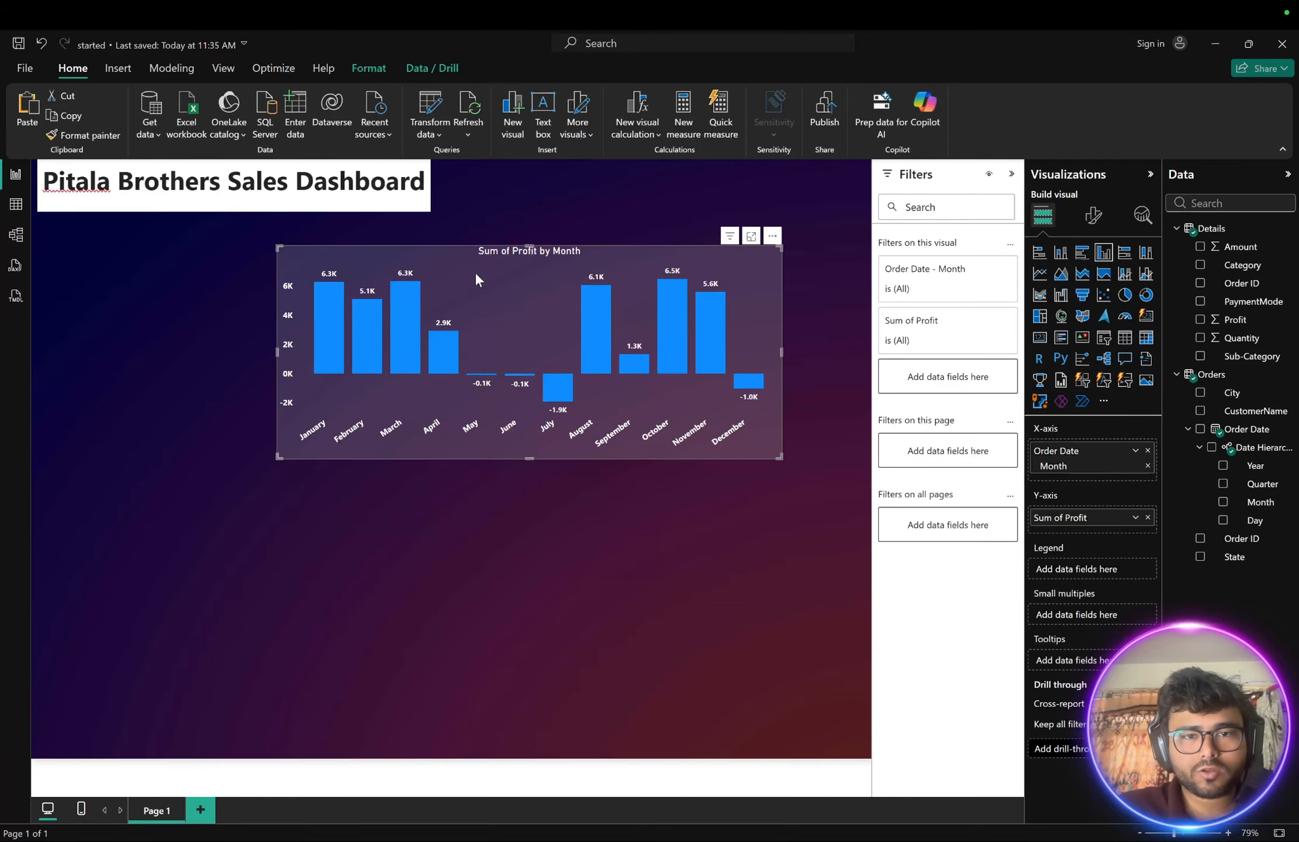
{"action": "left_click", "coordinate": [1093, 215]}
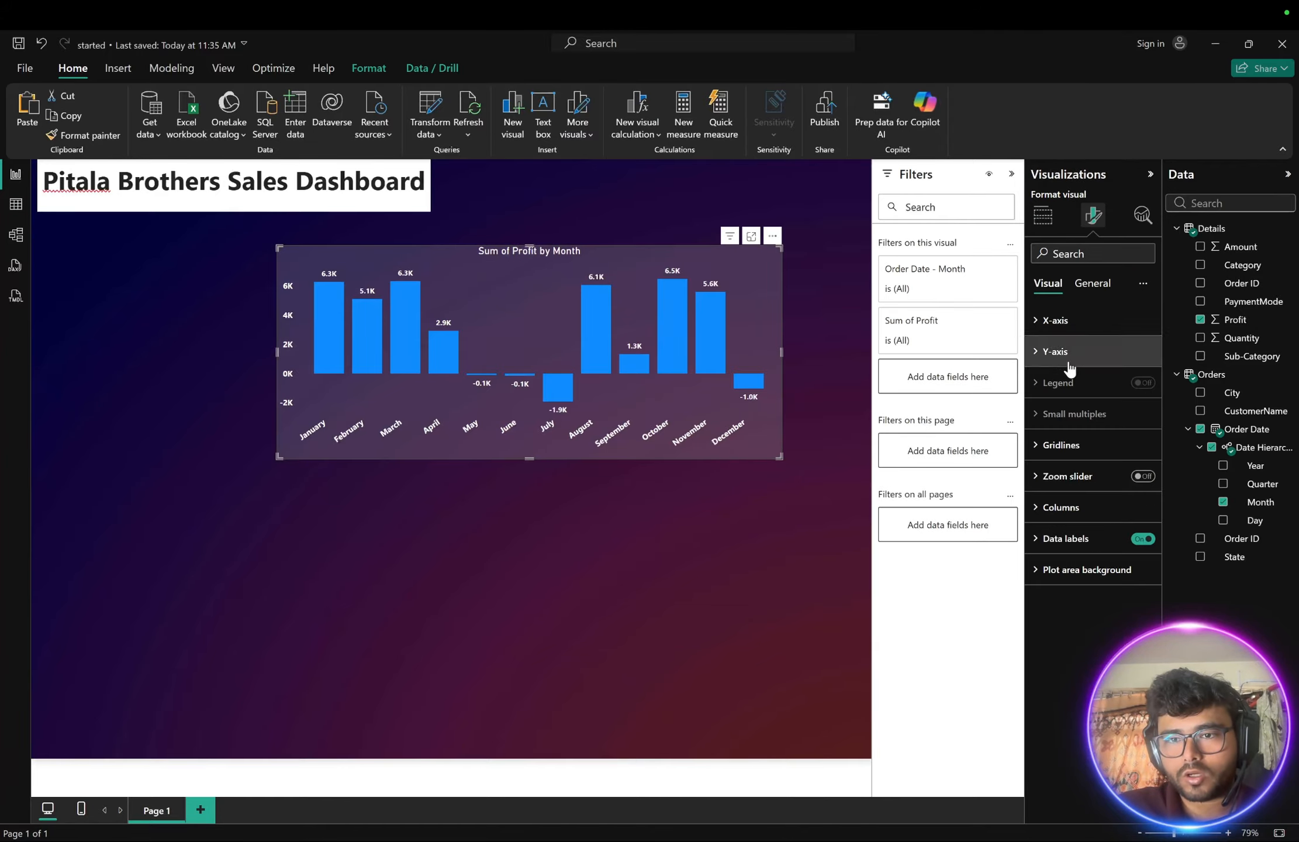
{"action": "left_click", "coordinate": [1090, 284]}
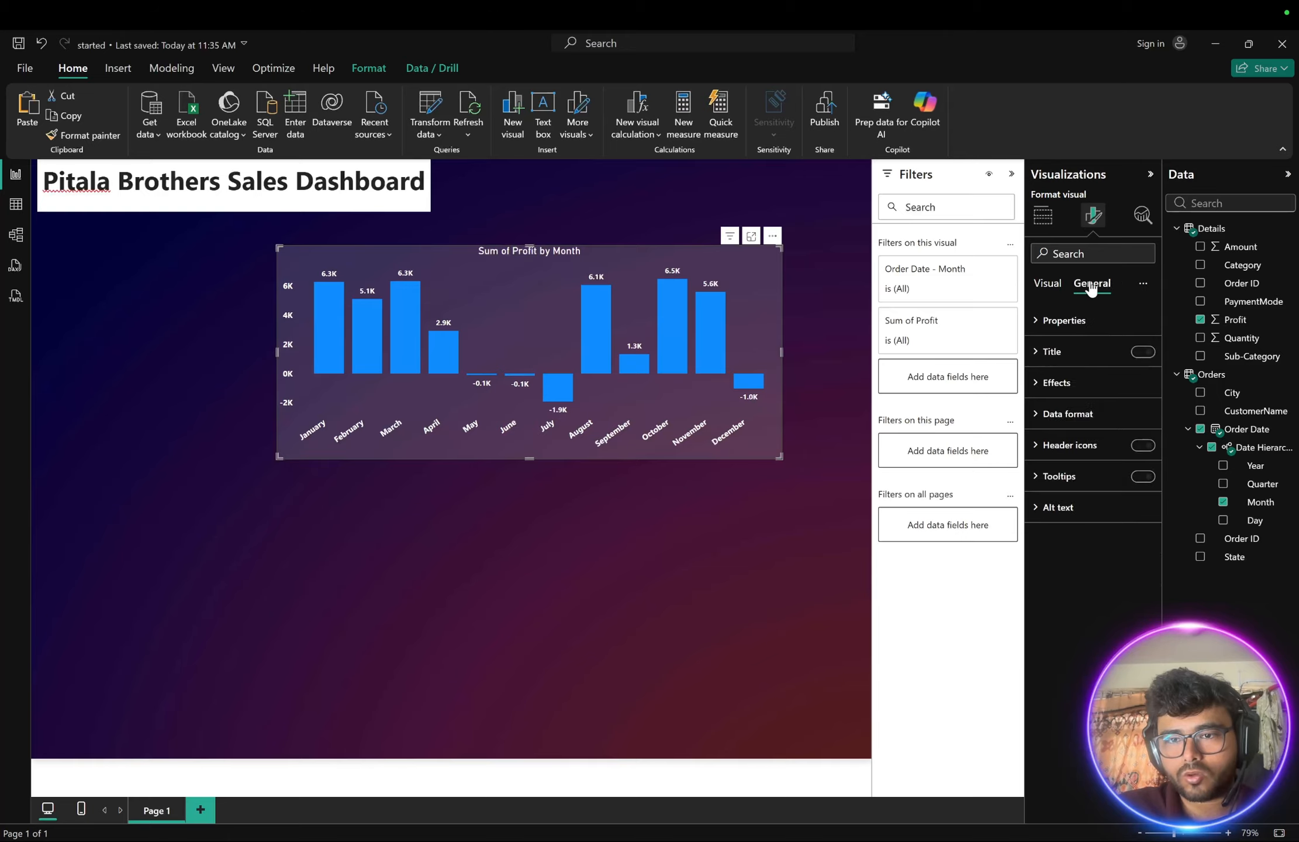
{"action": "left_click", "coordinate": [1038, 383]}
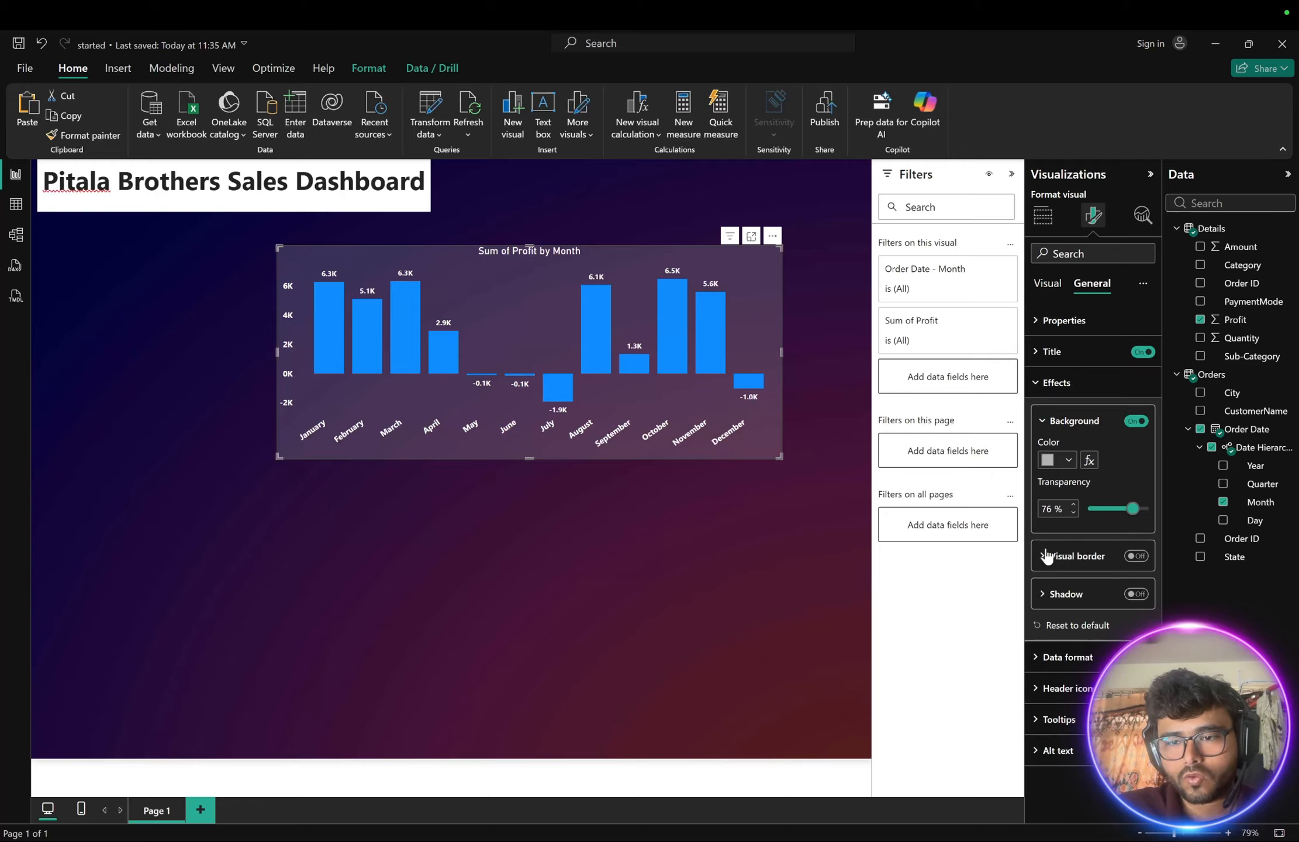
{"action": "left_click", "coordinate": [1137, 556]}
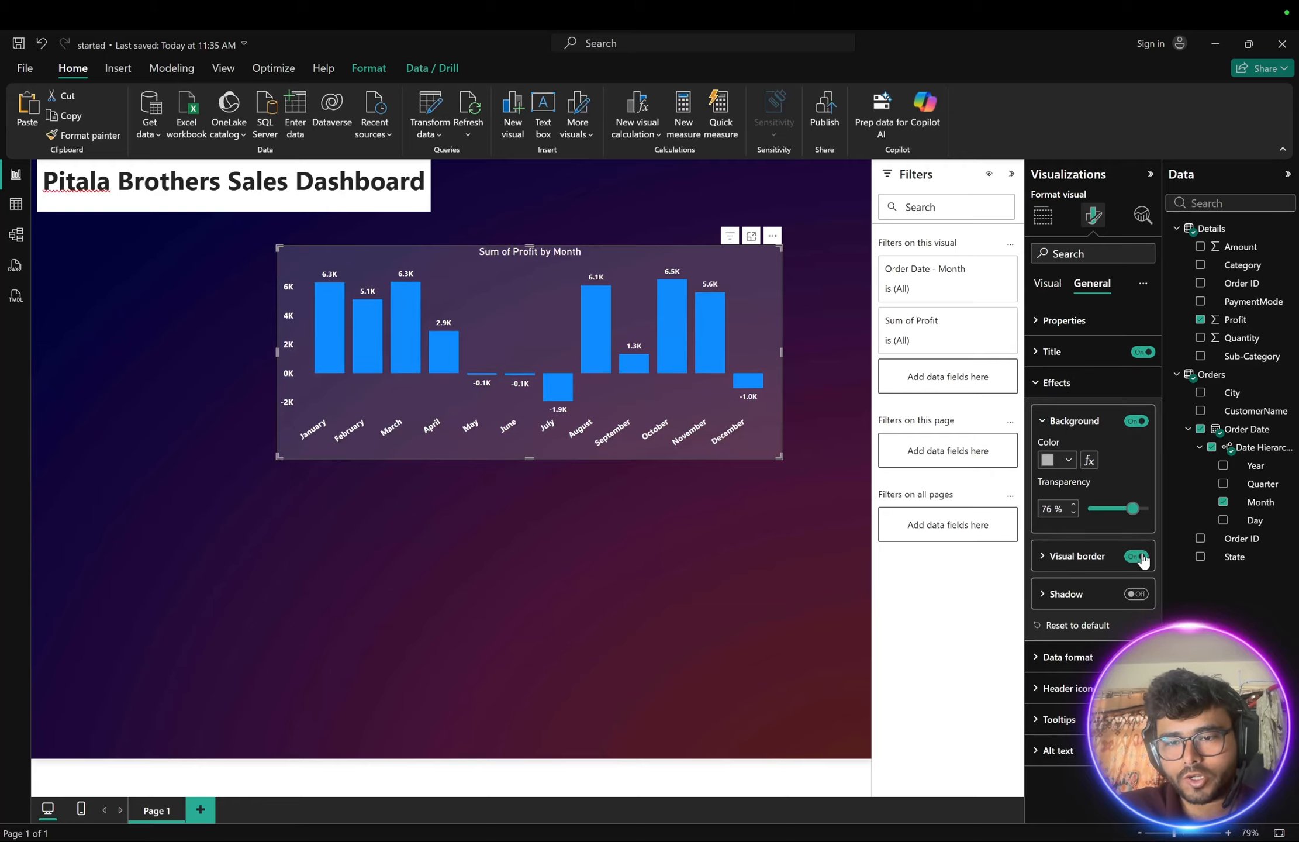
{"action": "left_click", "coordinate": [1043, 556]}
{"action": "scroll", "coordinate": [1044, 556], "scroll_direction": "down", "scroll_amount": 1}
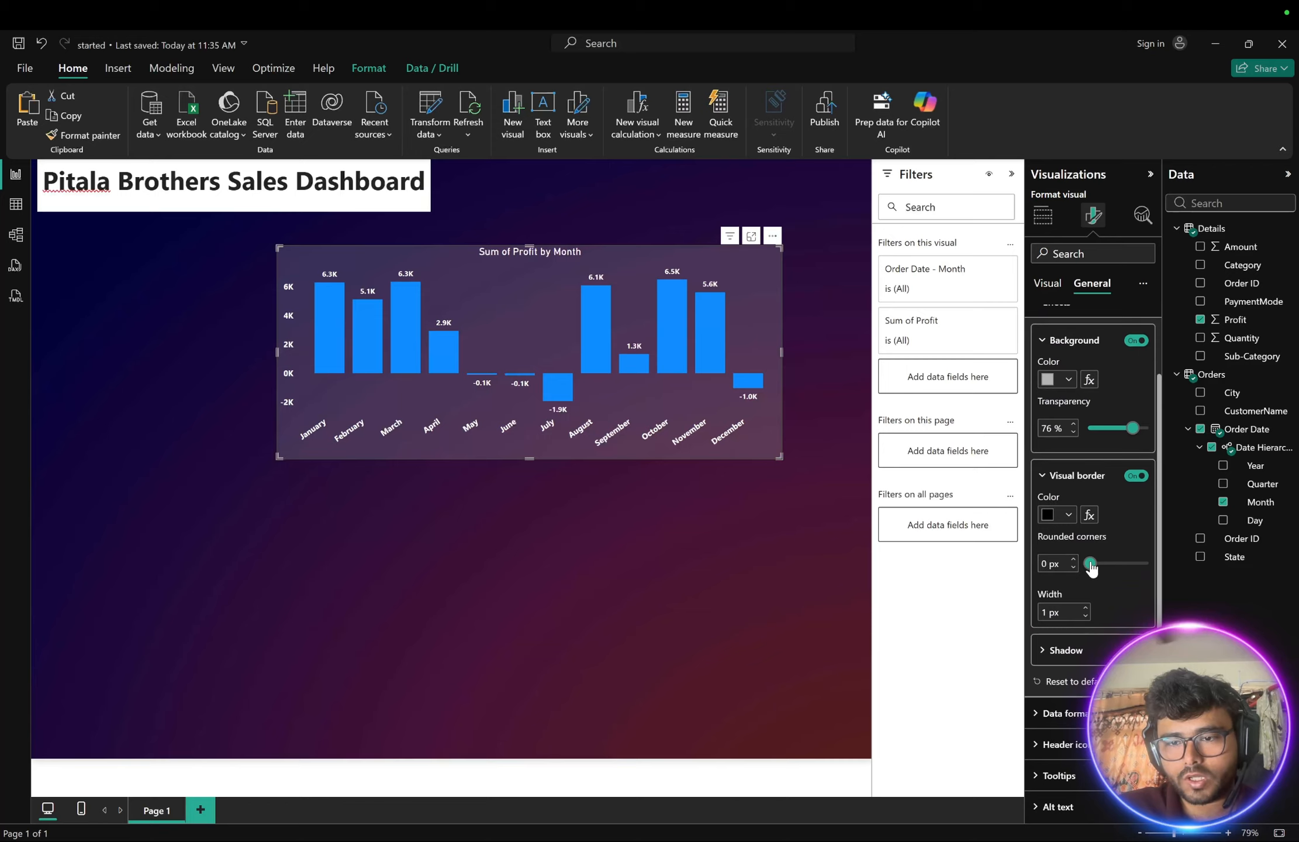
{"action": "left_click_drag", "start_coordinate": [1091, 565], "coordinate": [1111, 566]}
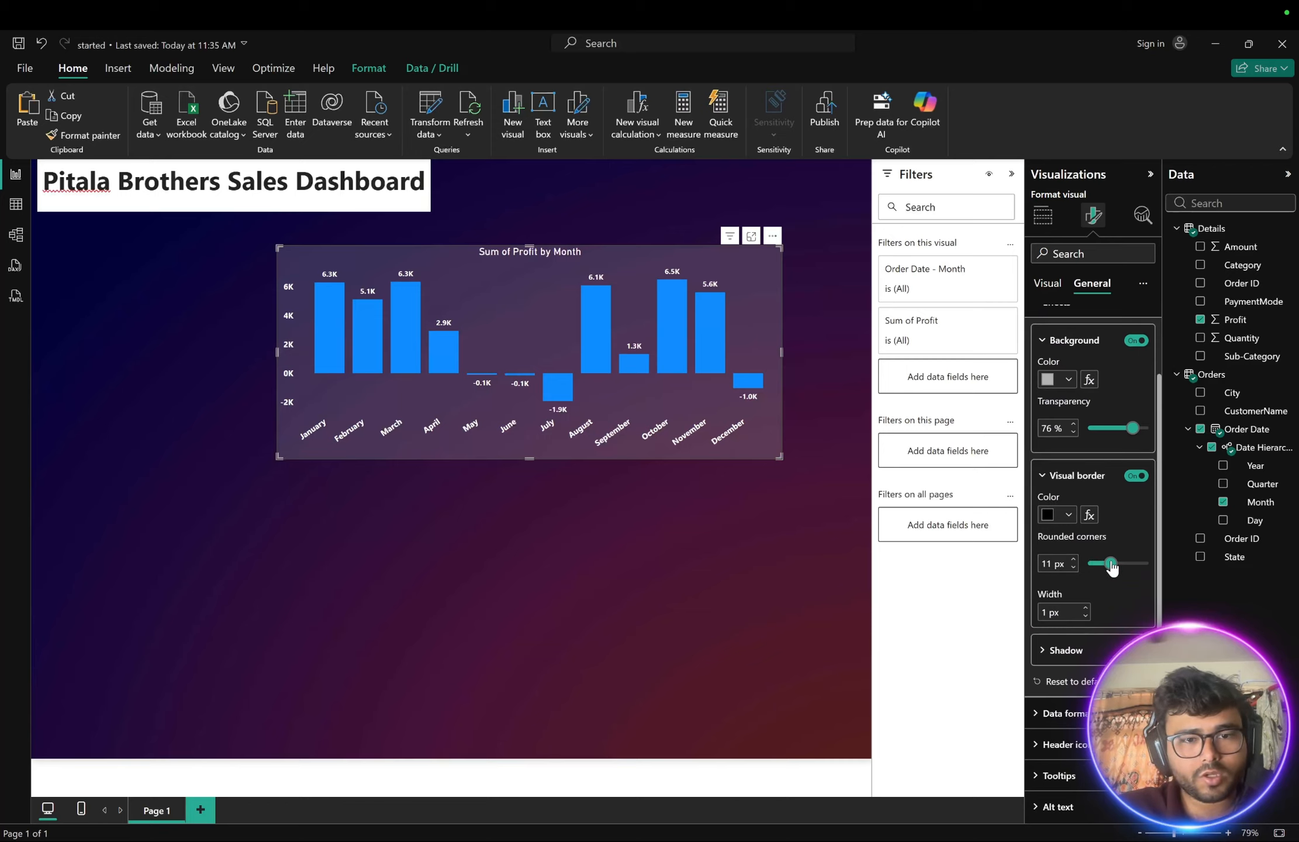
{"action": "left_click", "coordinate": [698, 519]}
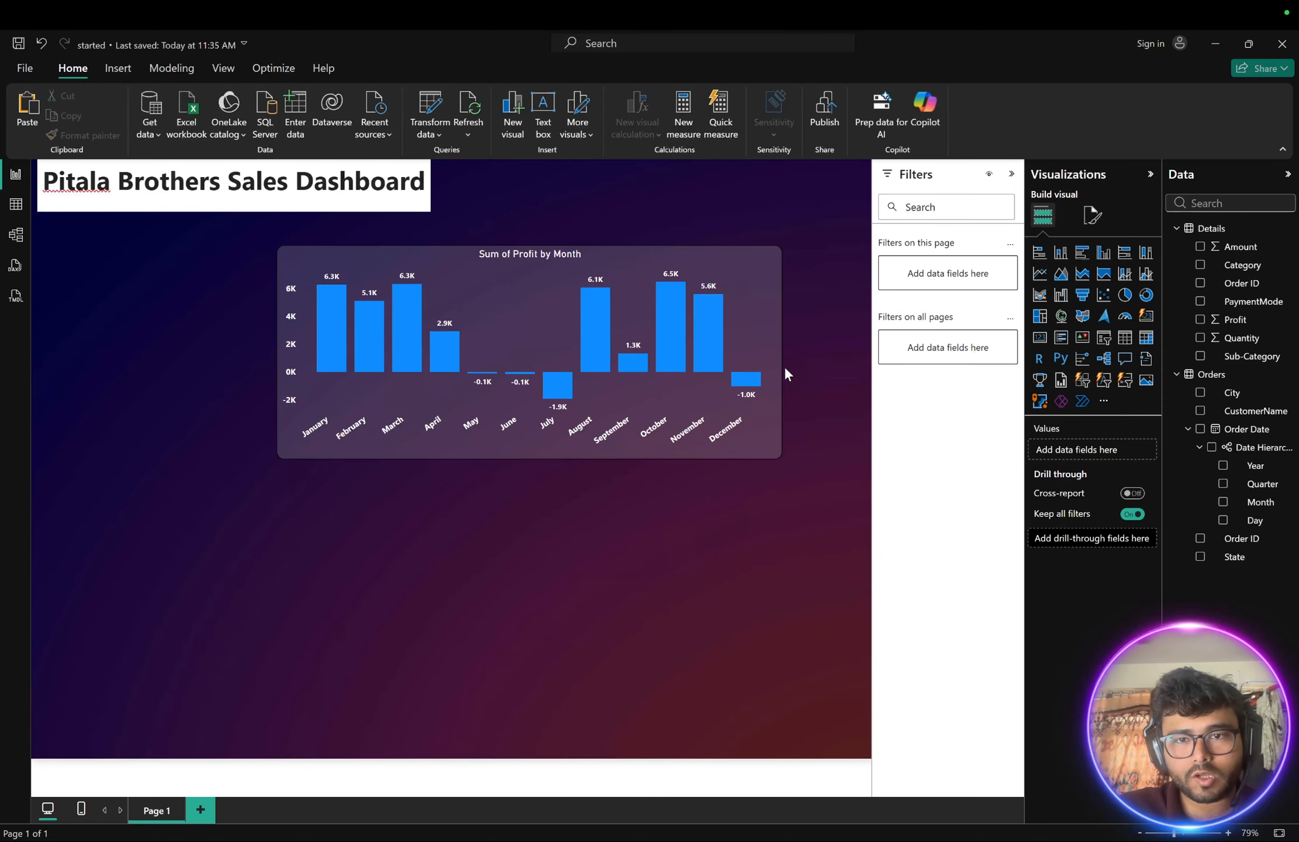
- Increase the profit chart's border rounded corners to about 21 px
{"action": "left_click", "coordinate": [768, 274]}
{"action": "left_click", "coordinate": [1093, 215]}
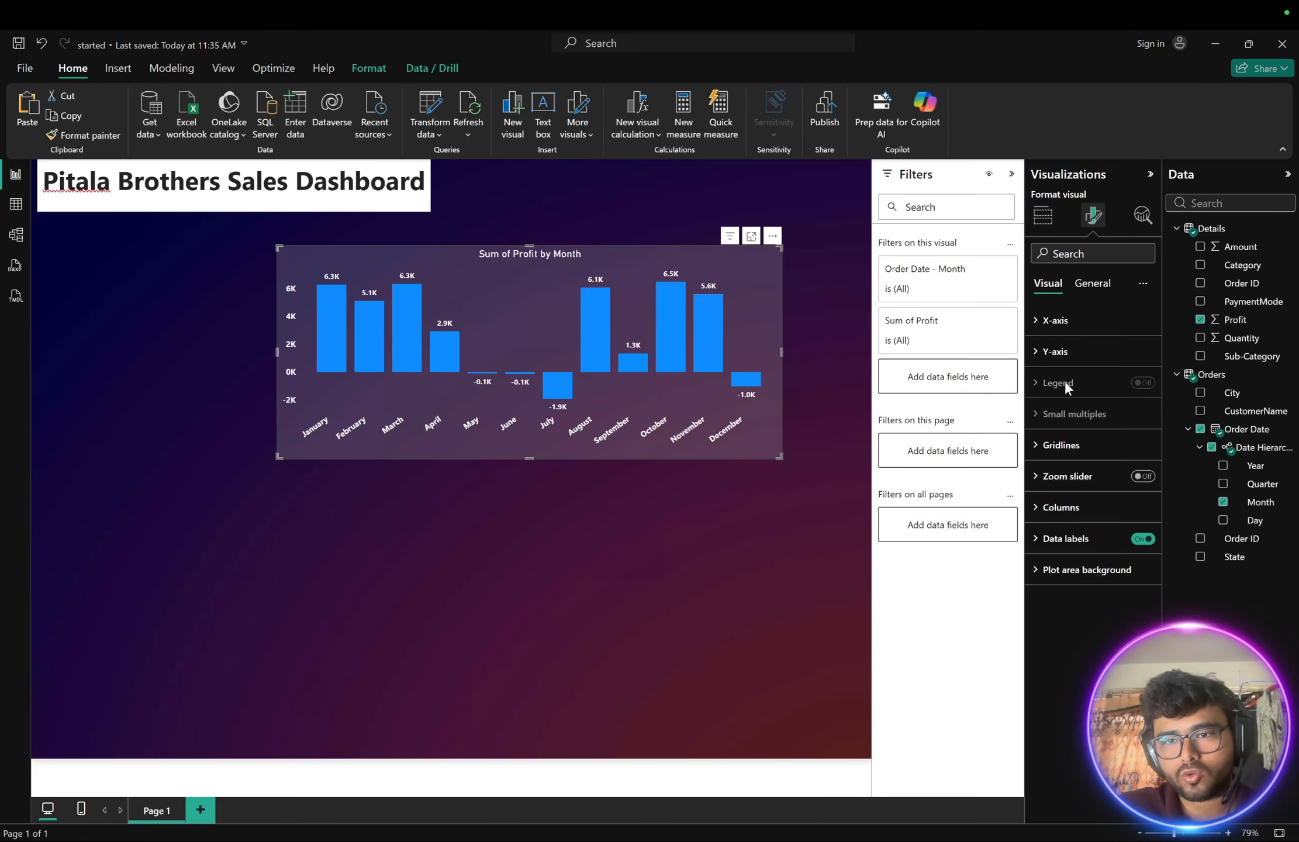
{"action": "left_click", "coordinate": [1091, 284]}
{"action": "left_click", "coordinate": [1039, 385]}
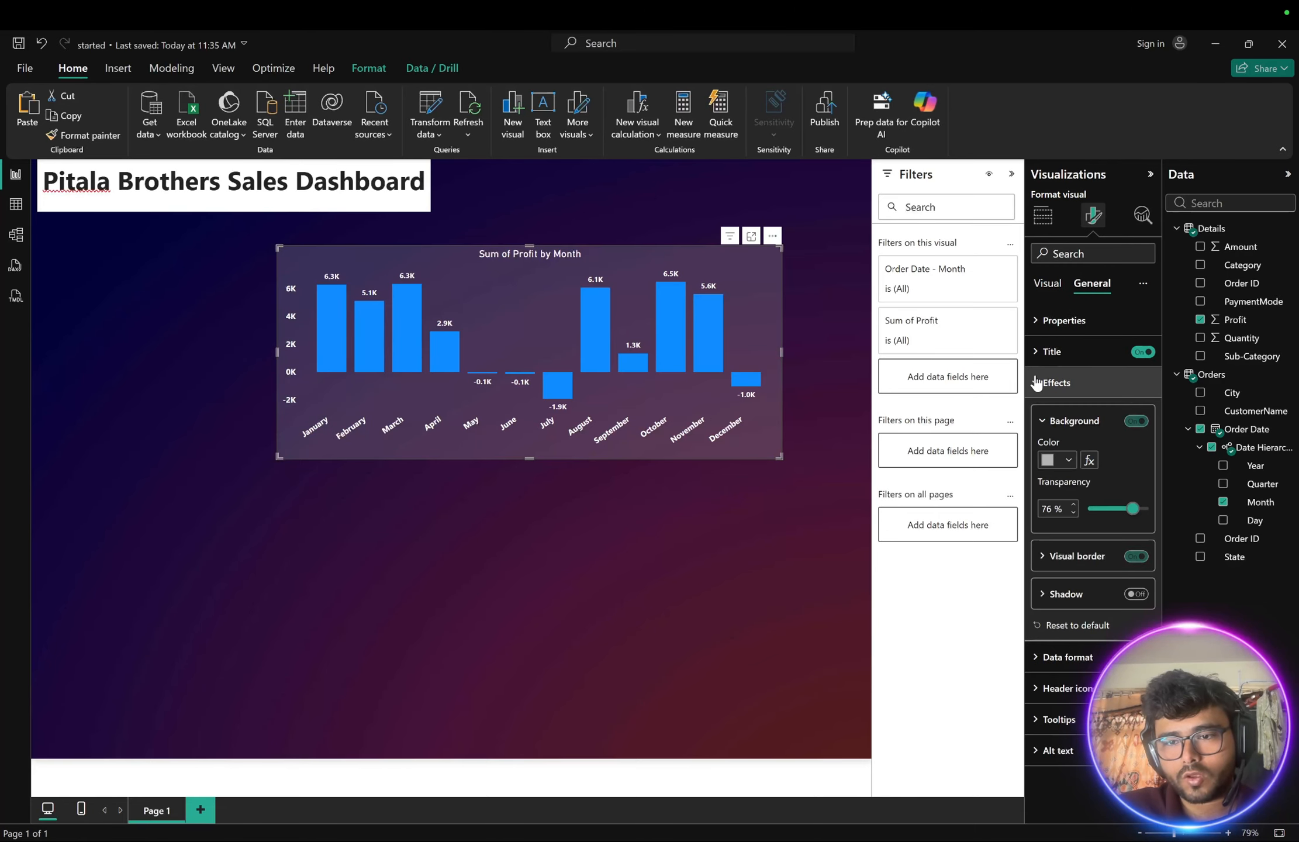
{"action": "left_click", "coordinate": [1042, 555]}
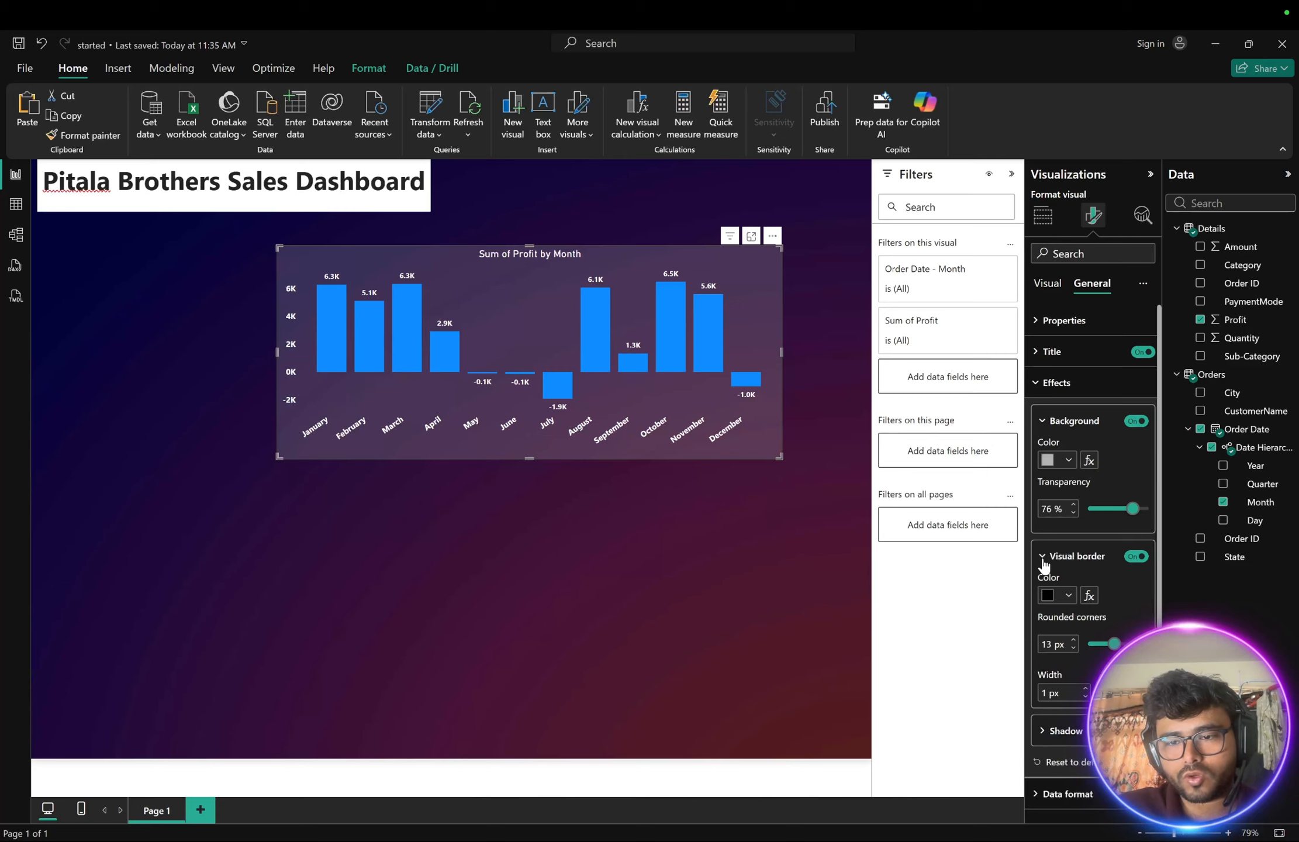
{"action": "scroll", "coordinate": [1052, 562], "scroll_direction": "down", "scroll_amount": 3}
{"action": "left_click_drag", "start_coordinate": [1096, 560], "coordinate": [1129, 569]}
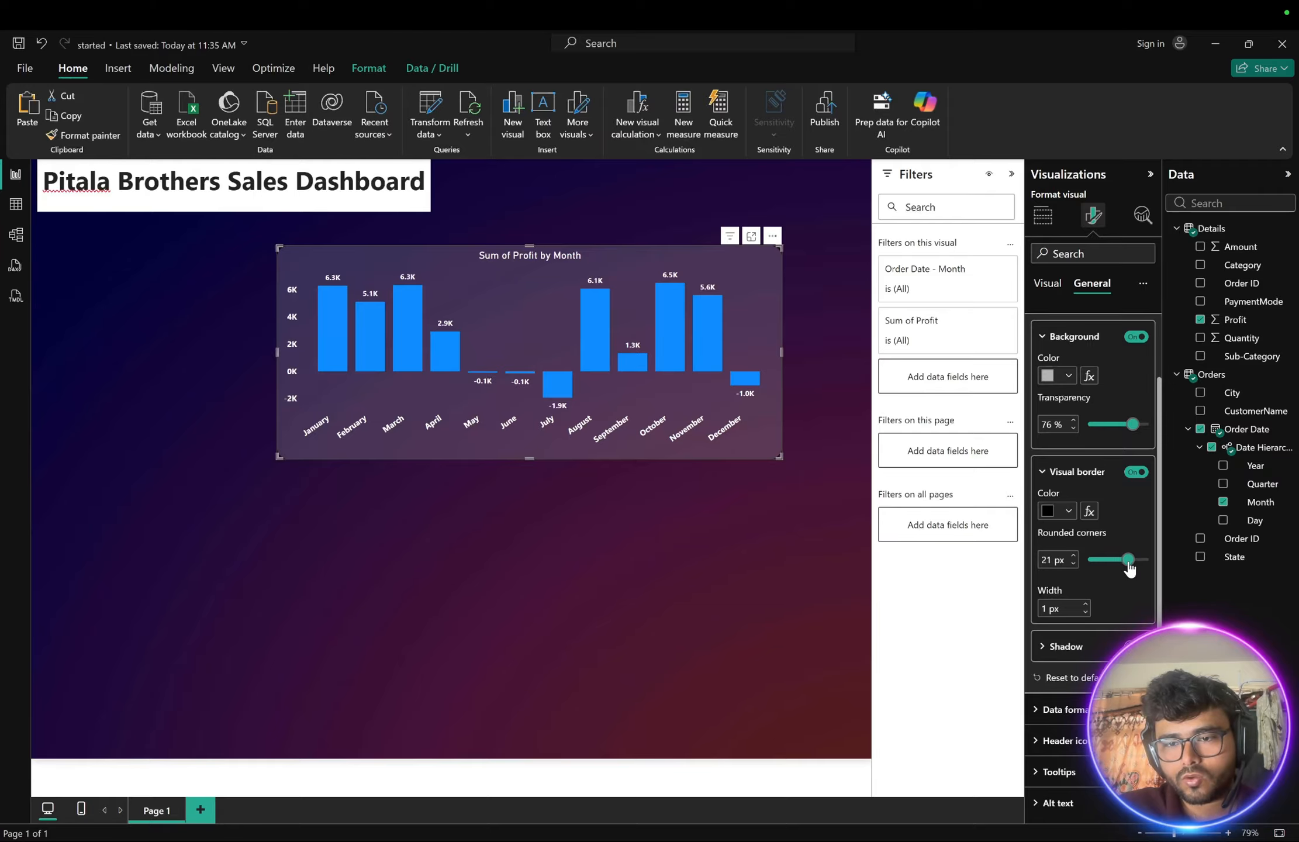
{"action": "left_click", "coordinate": [663, 549]}
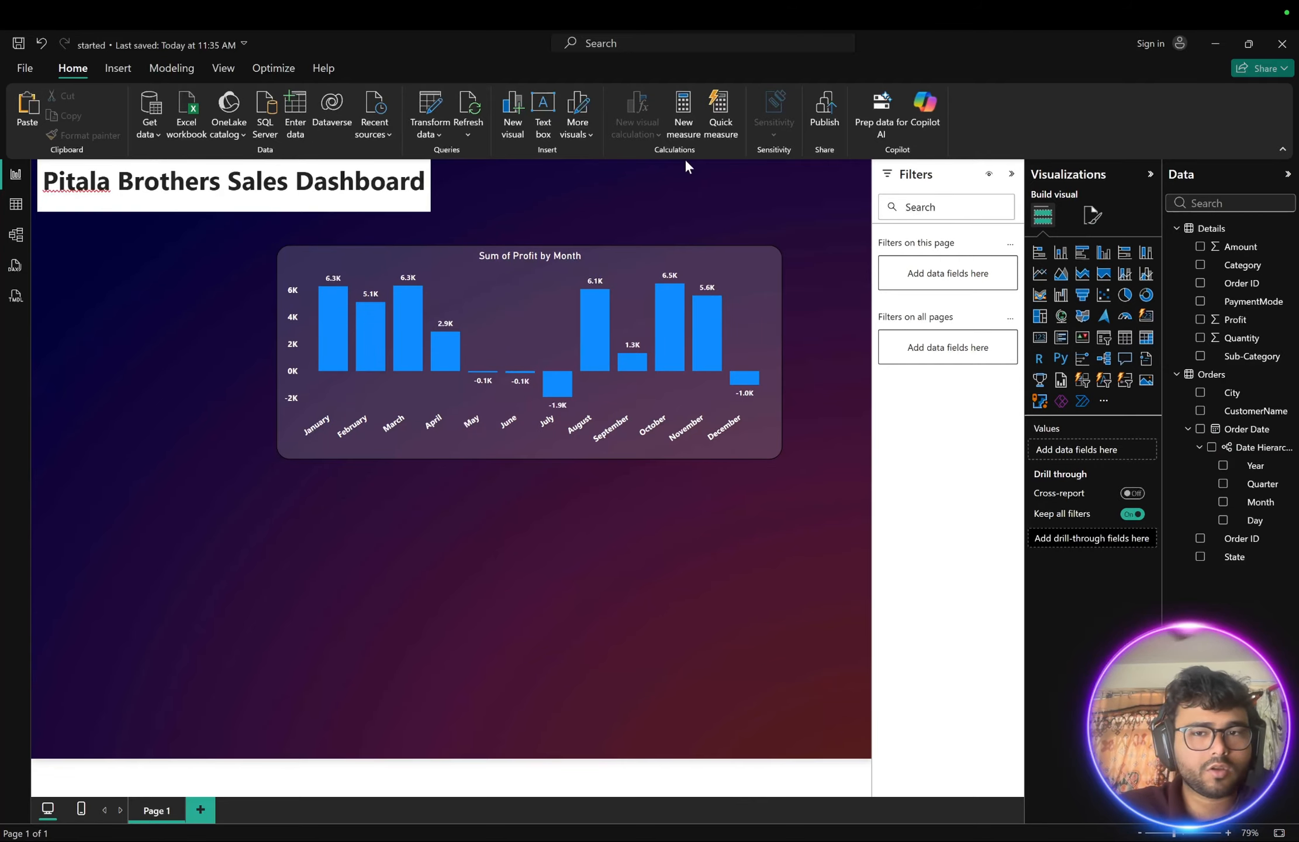
{"action": "left_click", "coordinate": [748, 283]}
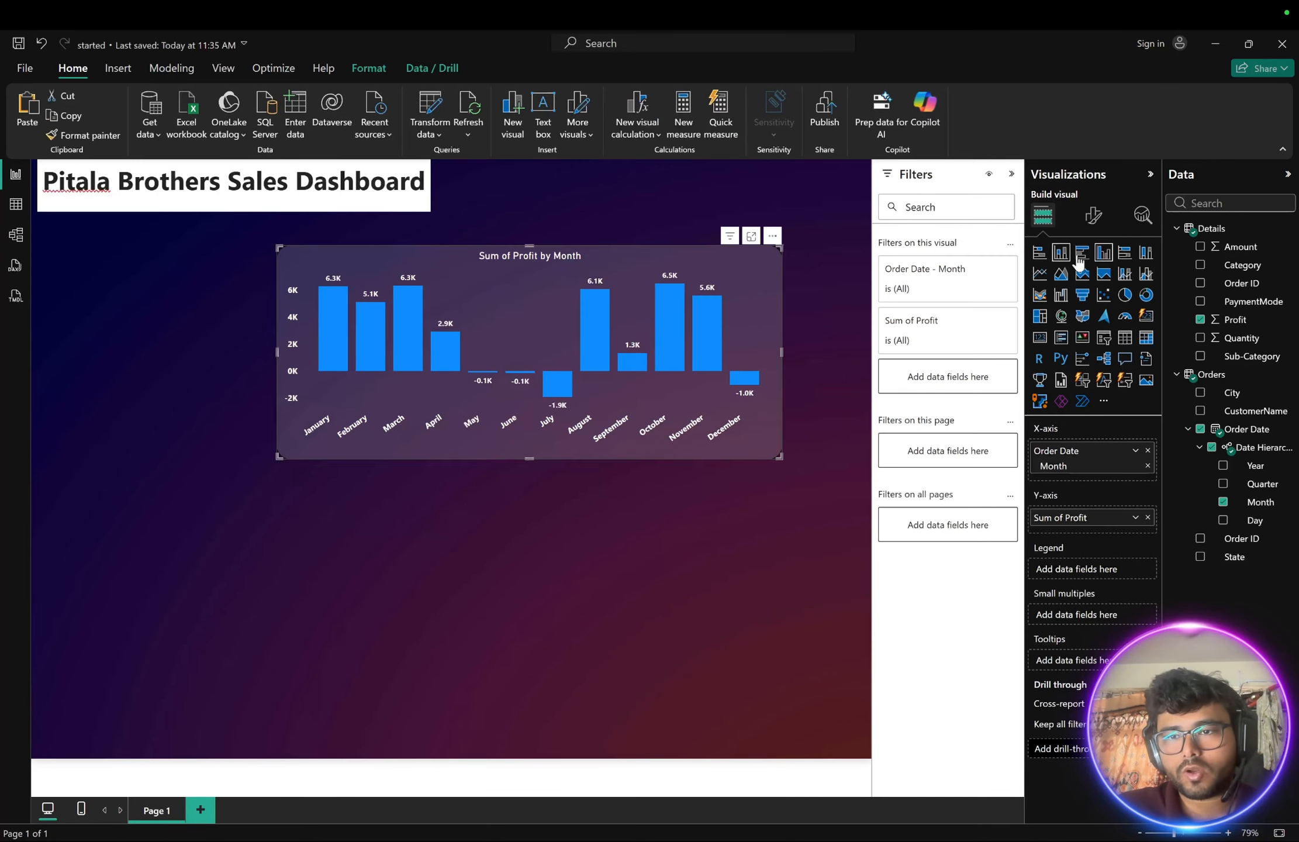
{"action": "left_click", "coordinate": [1094, 226]}
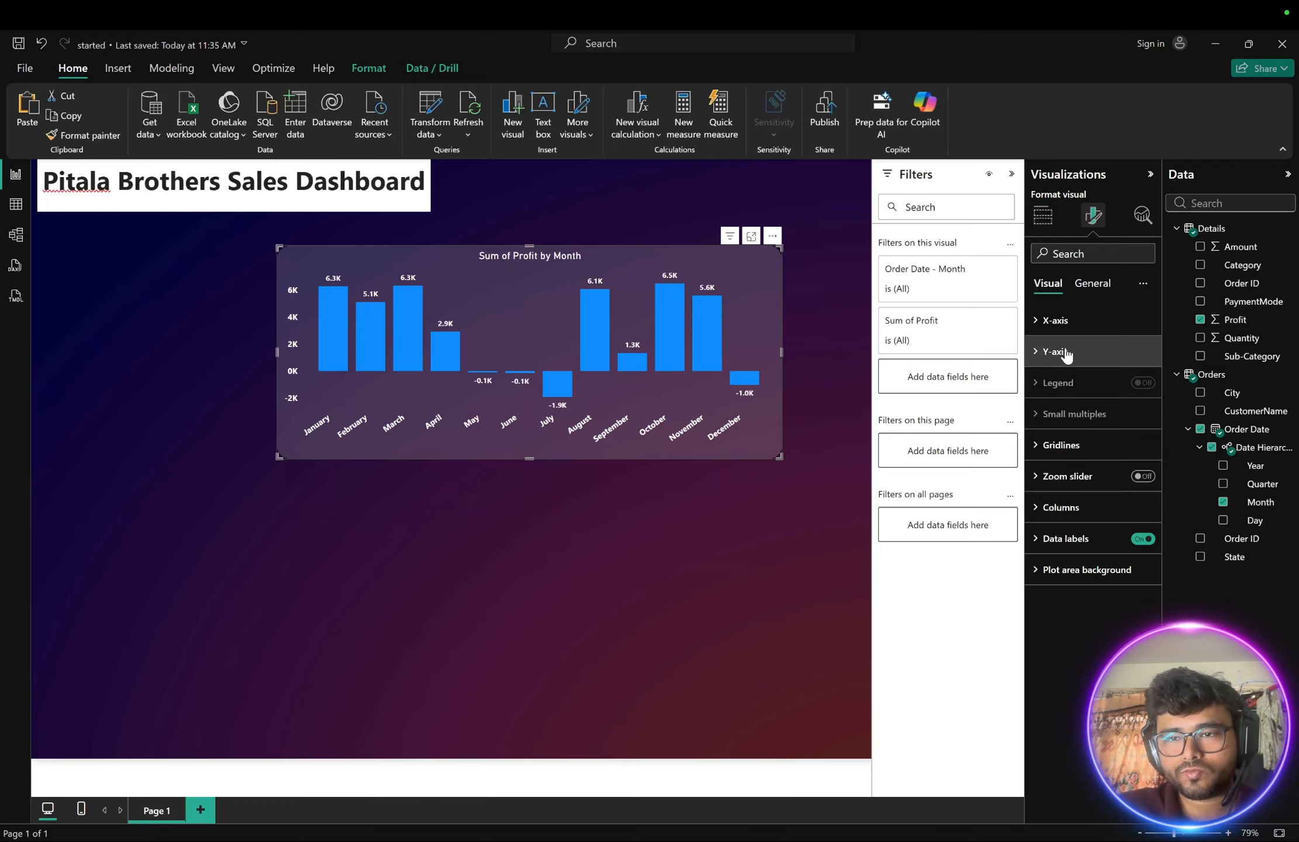
{"action": "left_click", "coordinate": [1084, 288]}
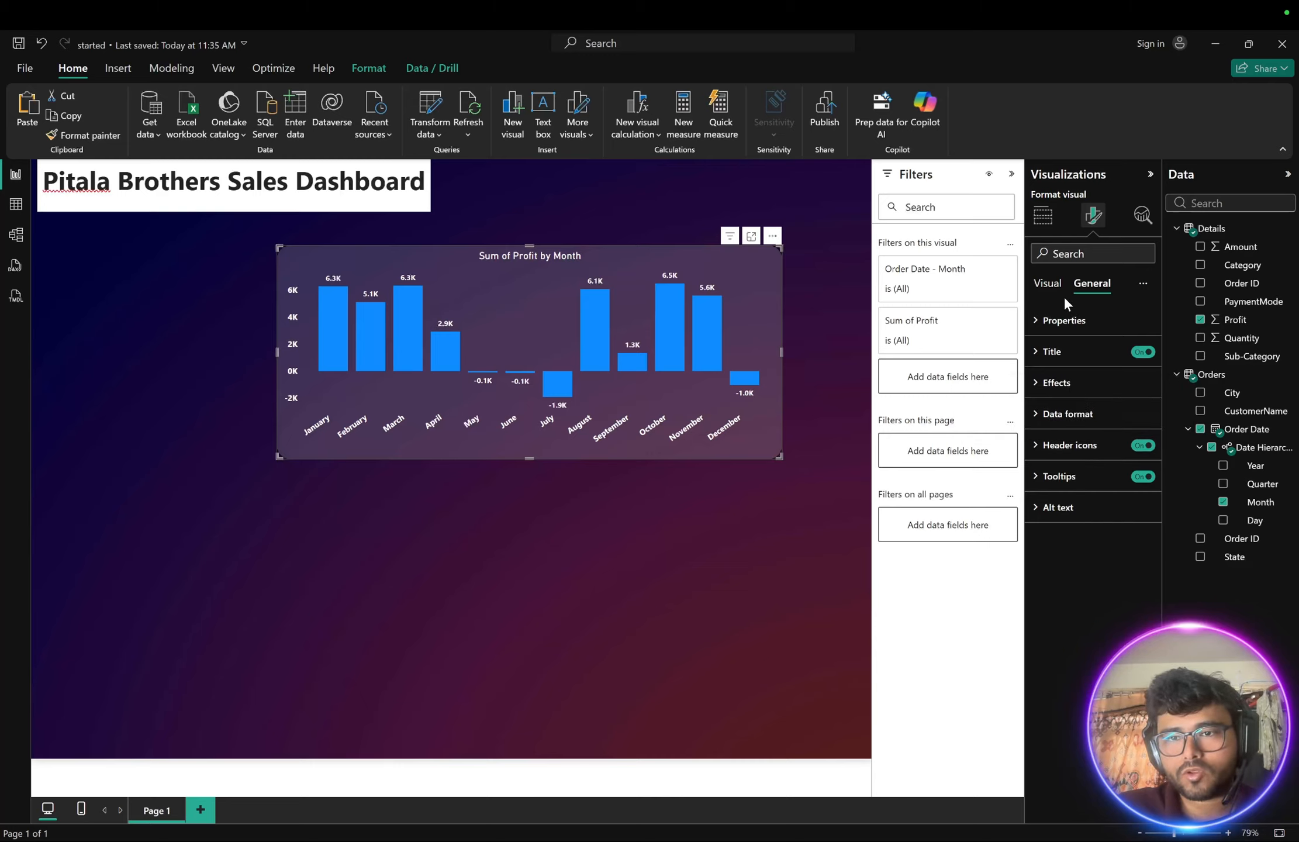
{"action": "left_click", "coordinate": [1048, 286]}
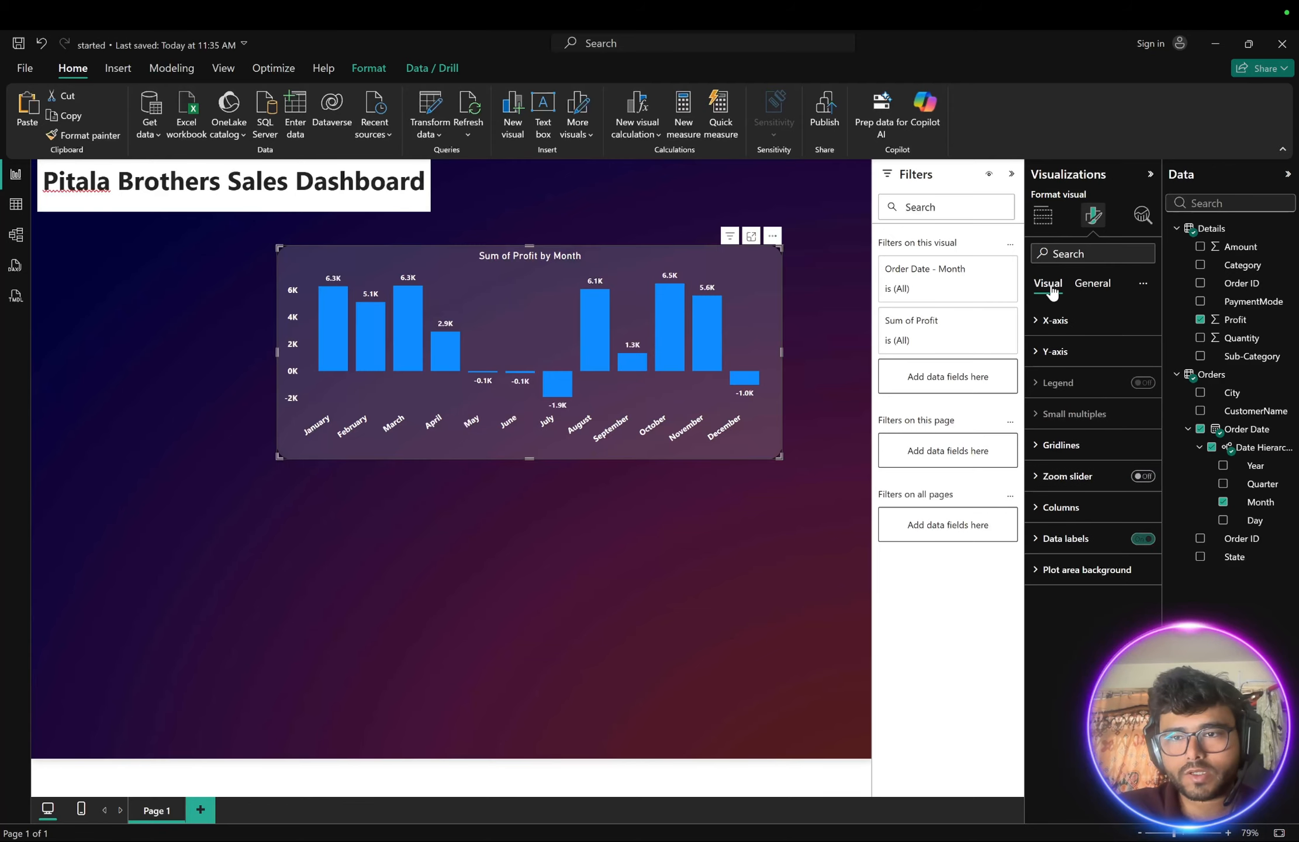
{"action": "left_click", "coordinate": [827, 325]}
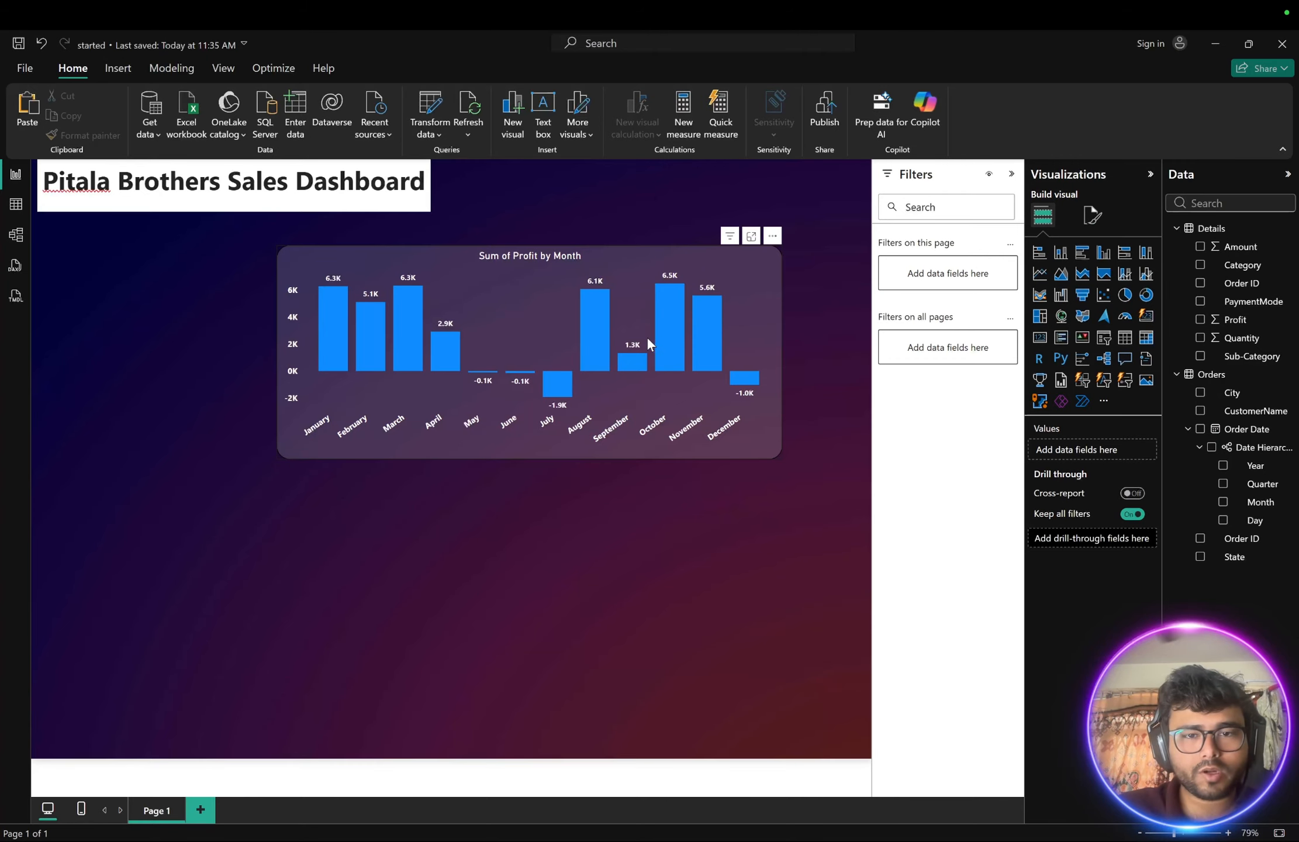
{"action": "mouse_move", "coordinate": [421, 341]}
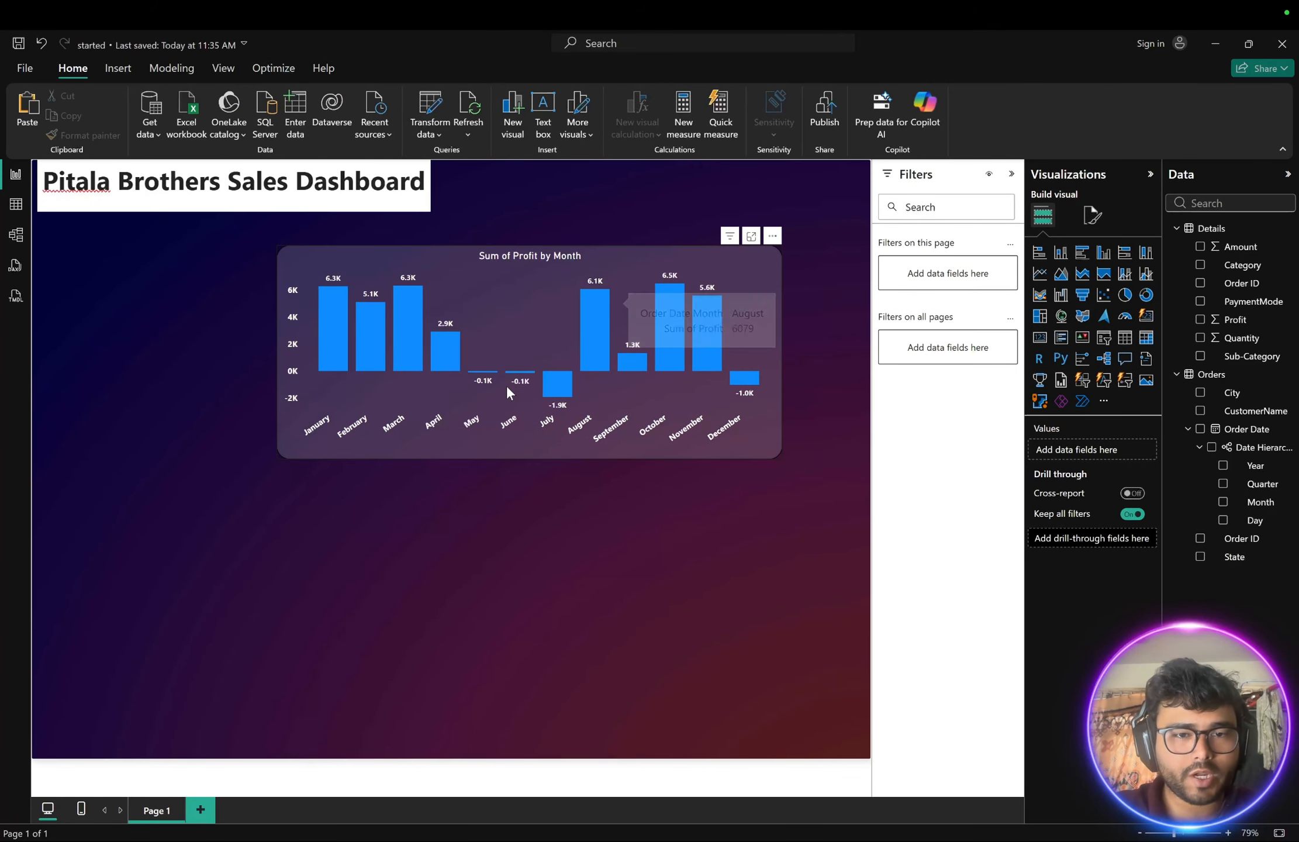
- Set the profit chart's column colour to light orange from the theme colours
{"action": "left_click", "coordinate": [763, 271]}
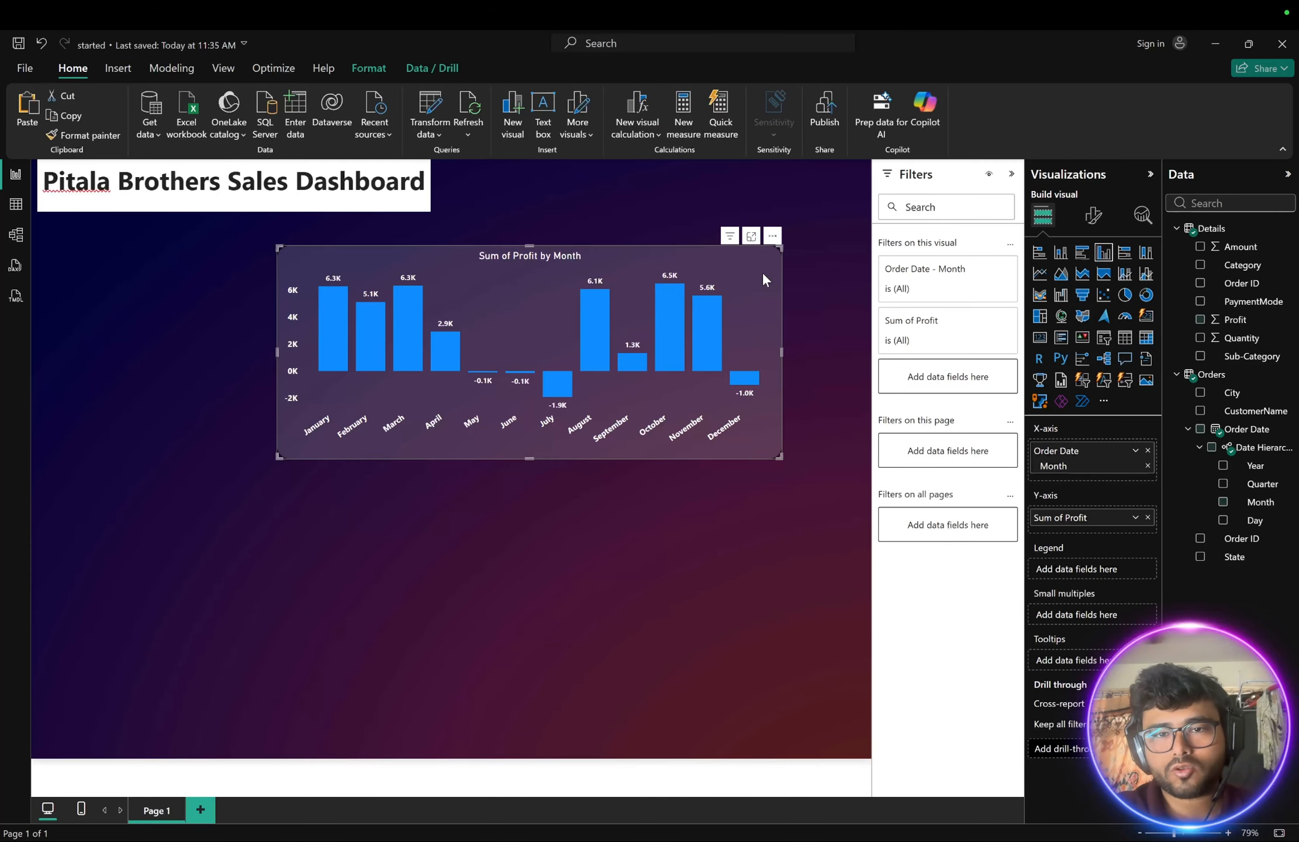
{"action": "left_click", "coordinate": [1094, 217]}
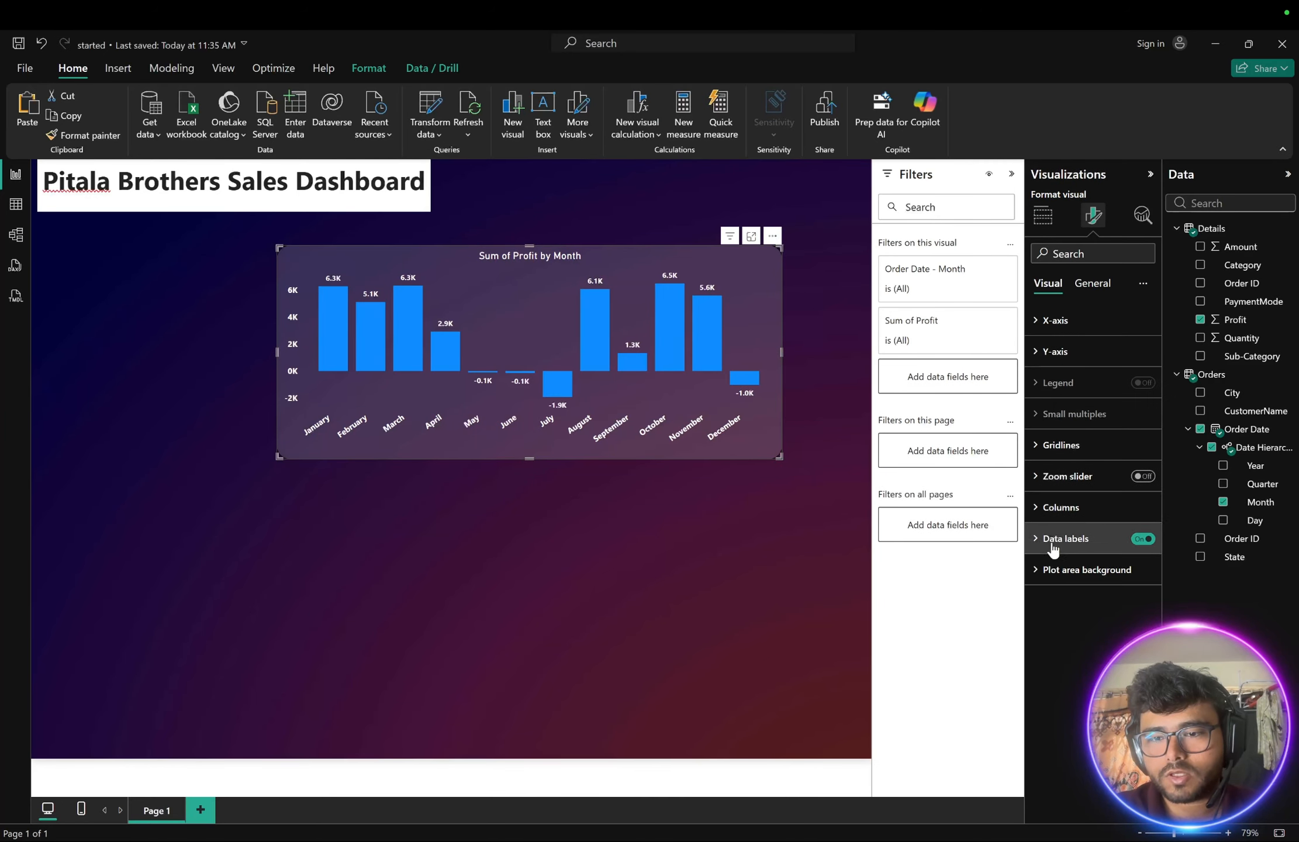
{"action": "left_click", "coordinate": [1038, 507]}
{"action": "scroll", "coordinate": [1038, 504], "scroll_direction": "down", "scroll_amount": 2}
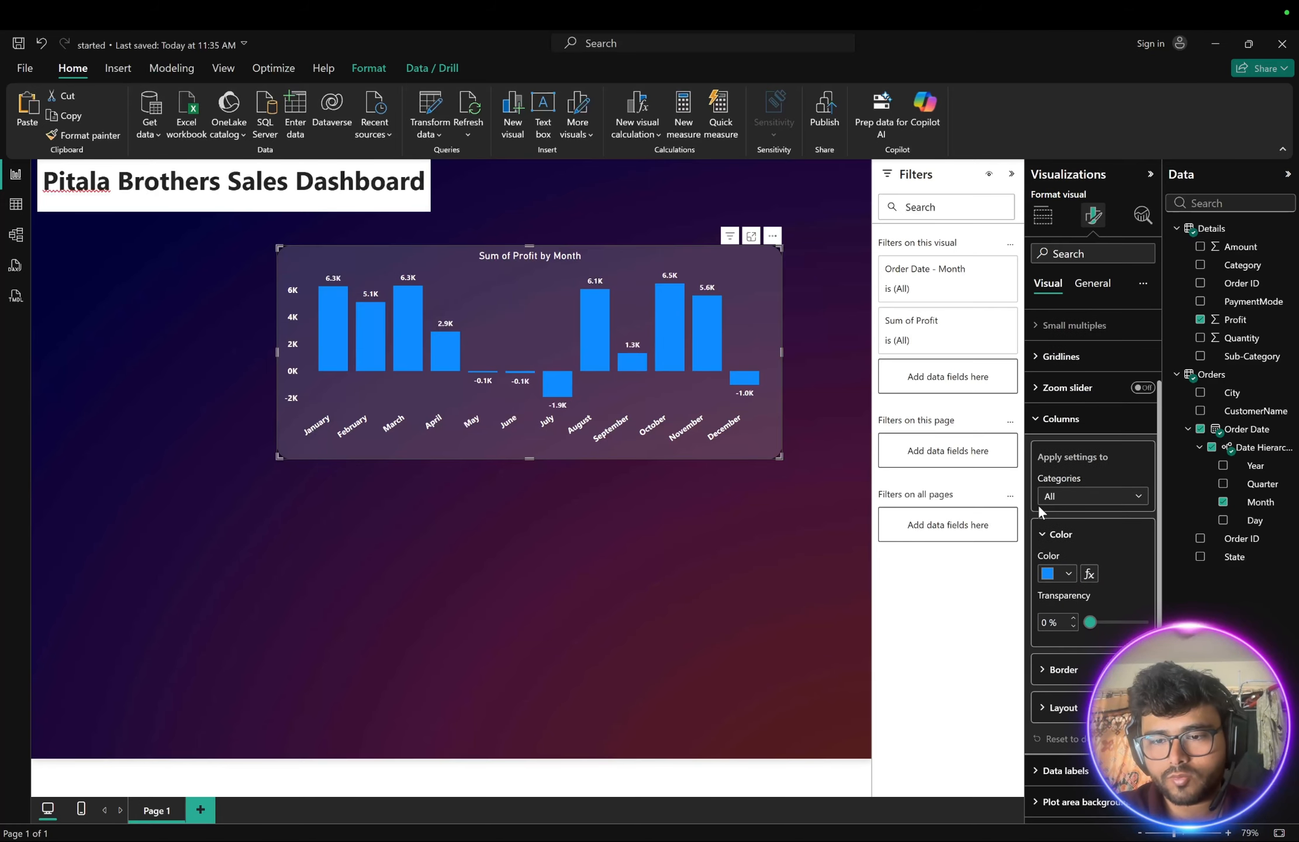
{"action": "left_click", "coordinate": [1068, 574]}
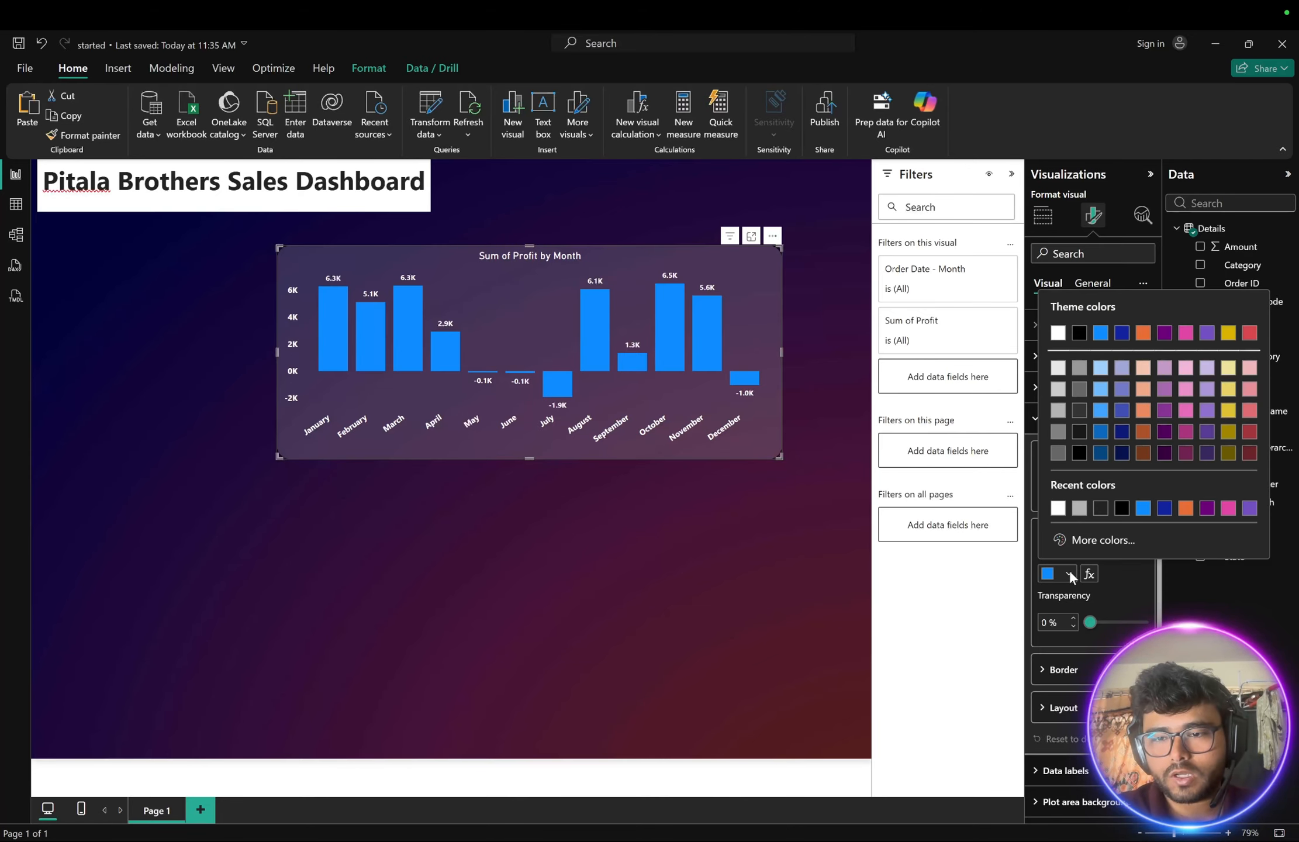
{"action": "left_click", "coordinate": [1144, 389]}
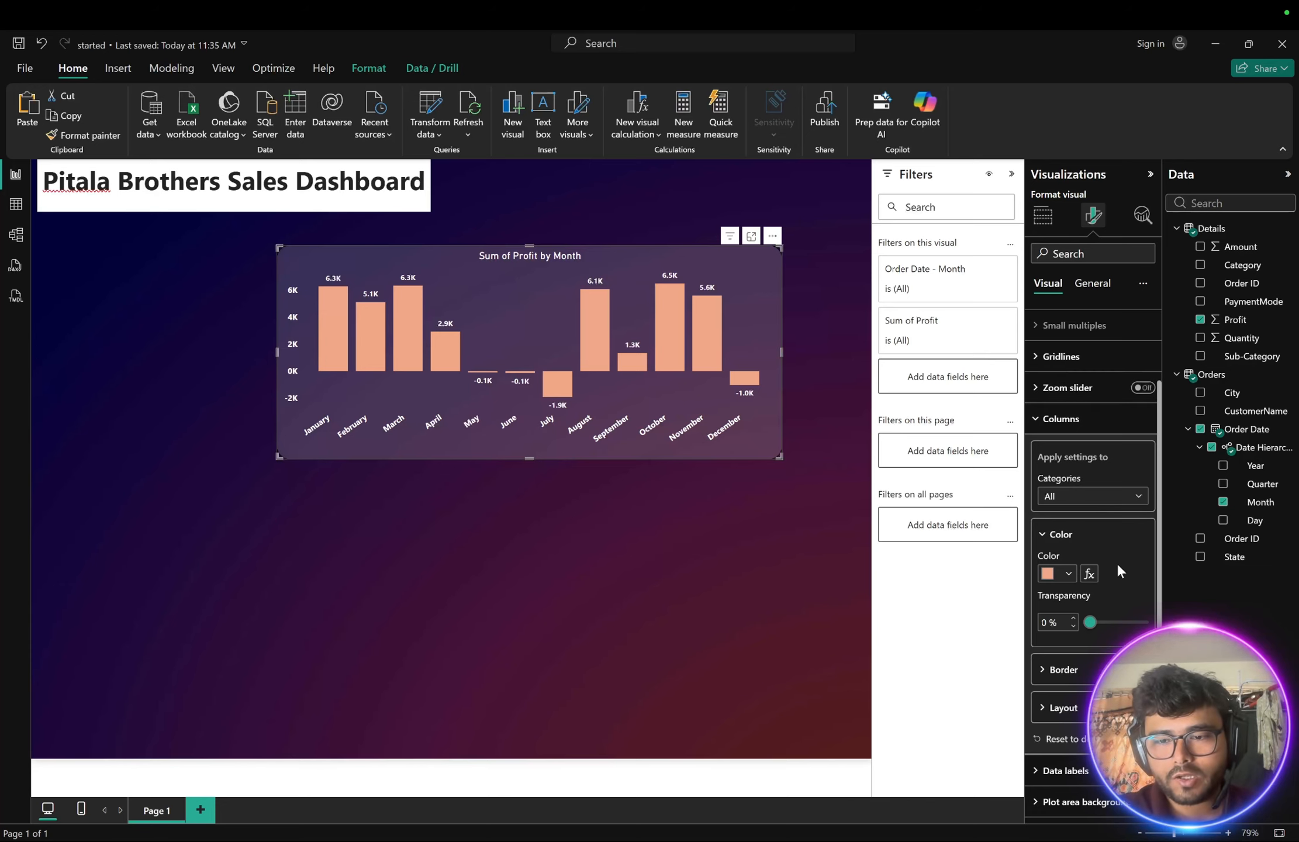
- Apply a gradient conditional colour with an added middle colour to the profit chart's columns
{"action": "left_click", "coordinate": [1088, 575]}
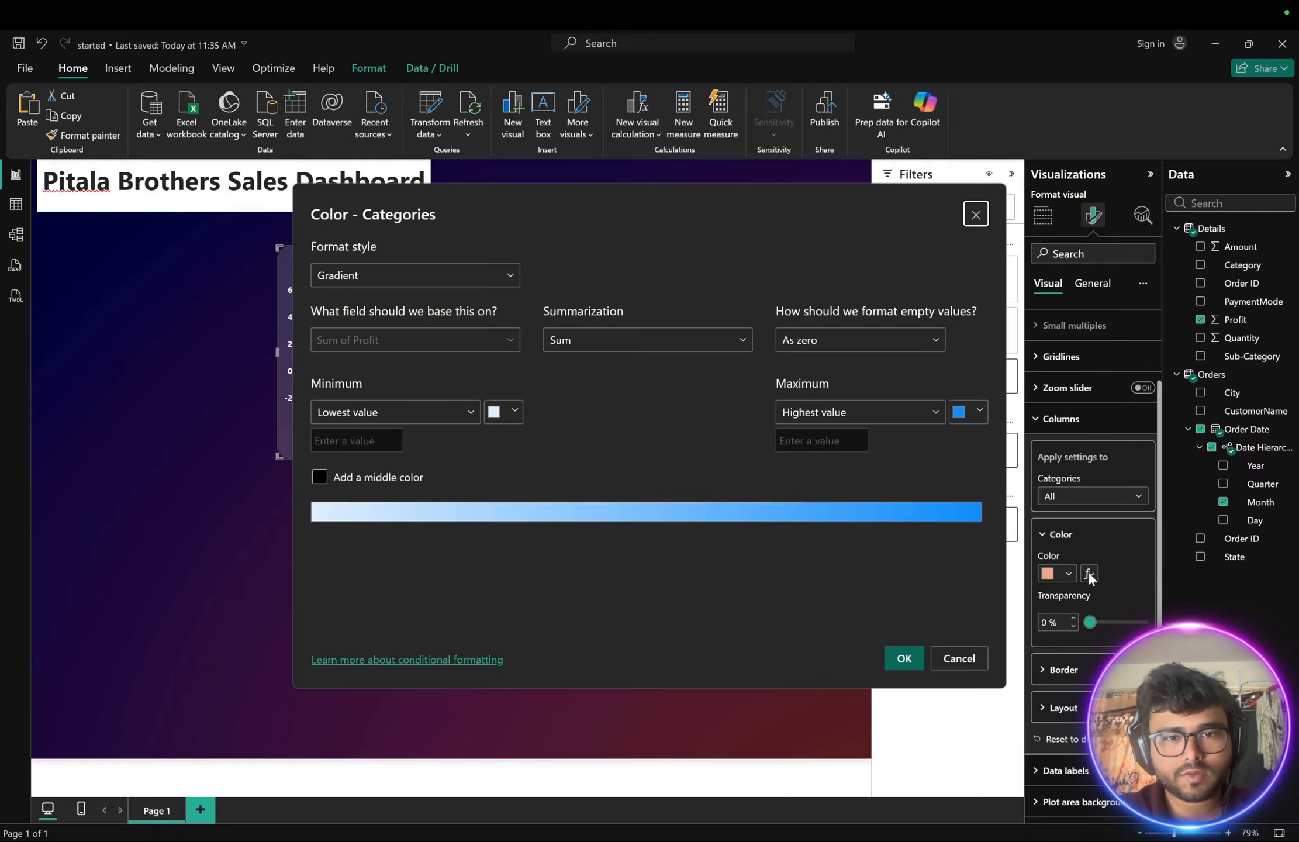
{"action": "left_click", "coordinate": [397, 274]}
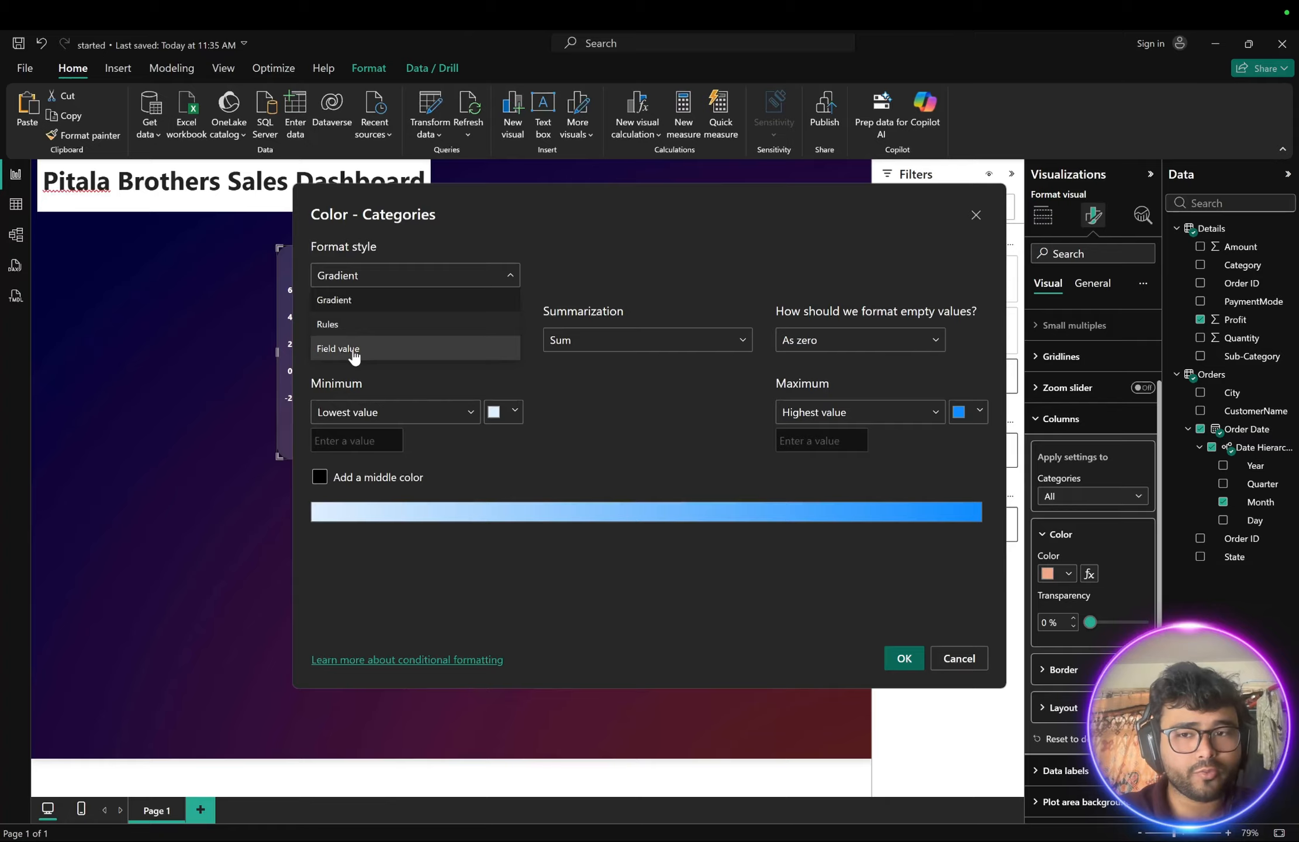
{"action": "left_click", "coordinate": [354, 276]}
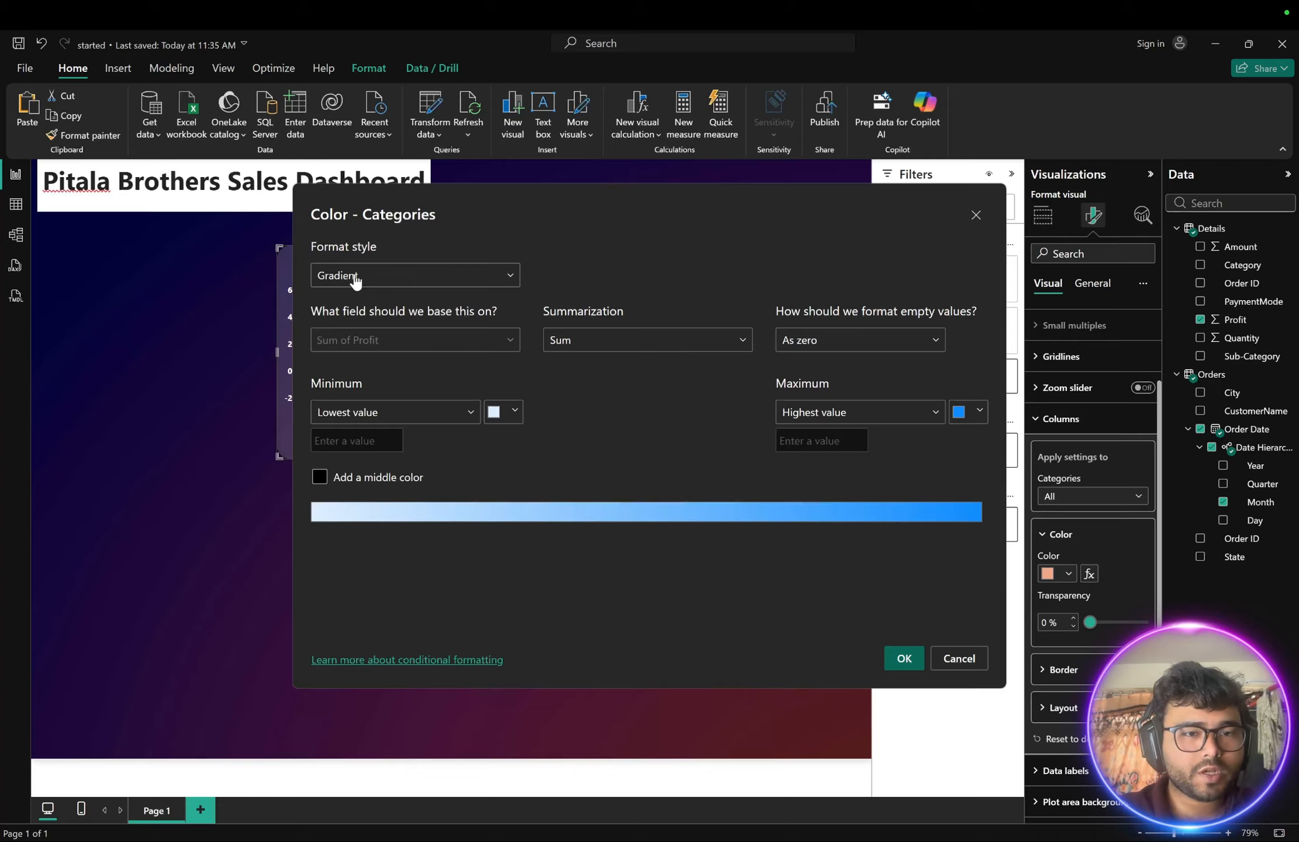
{"action": "left_click", "coordinate": [377, 335]}
{"action": "left_click", "coordinate": [393, 337]}
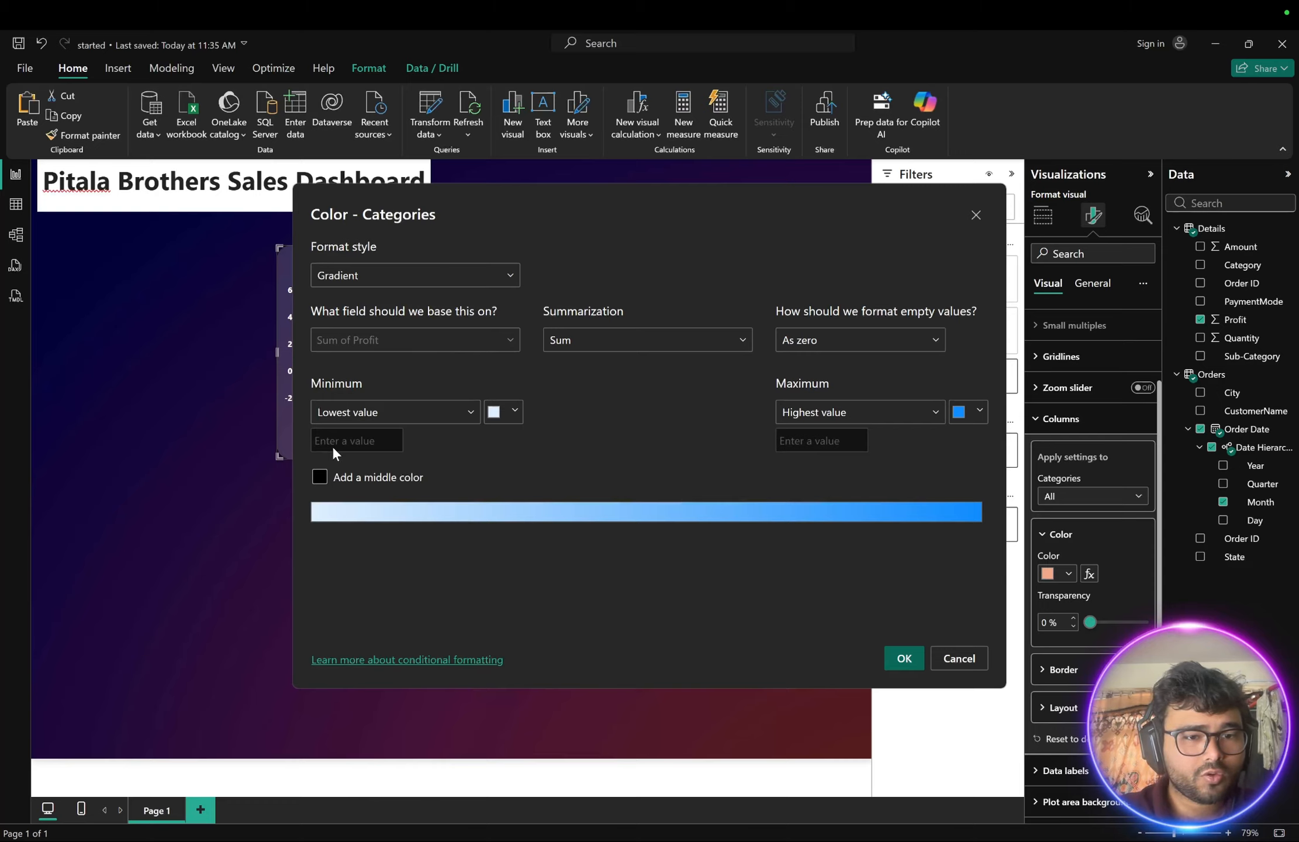
{"action": "left_click", "coordinate": [319, 477]}
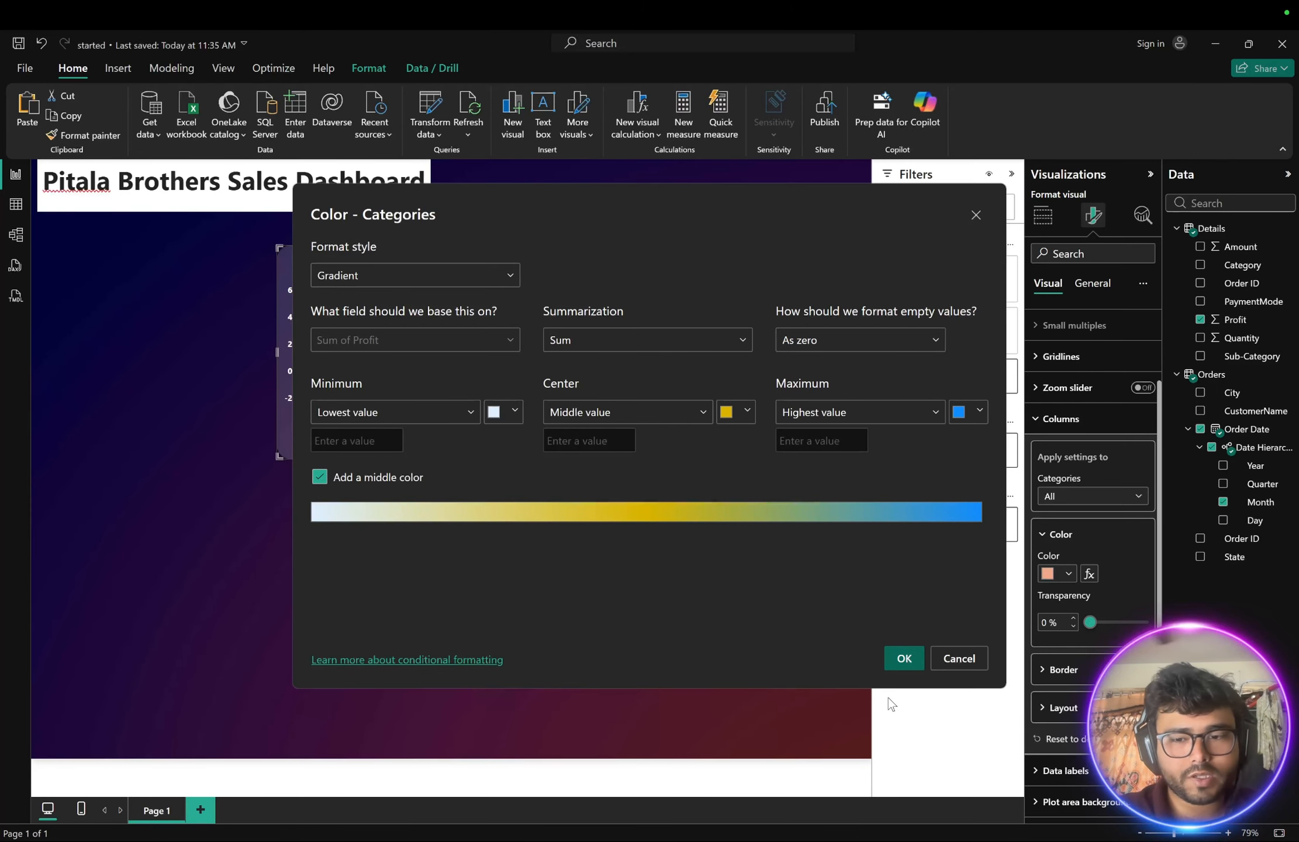
{"action": "left_click", "coordinate": [905, 660]}
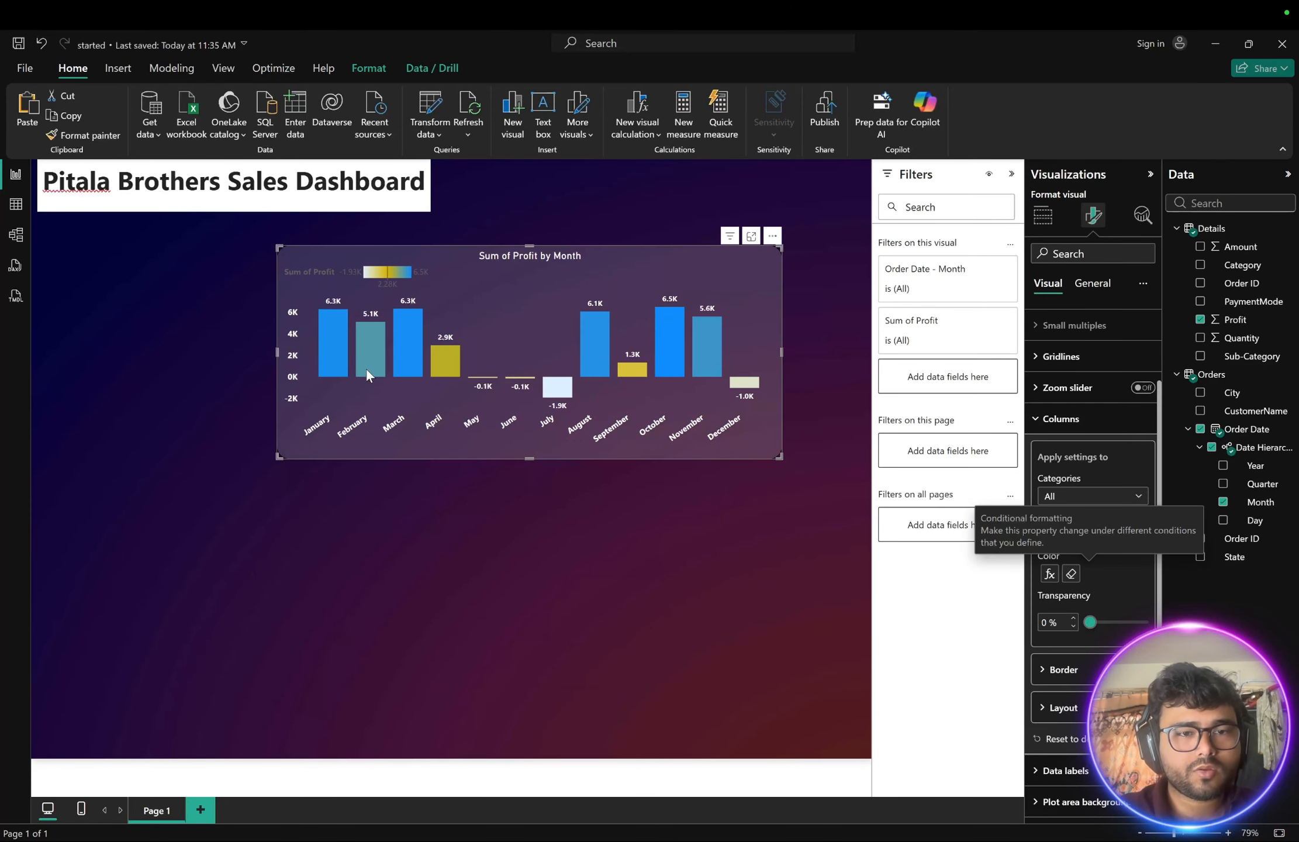
{"action": "mouse_move", "coordinate": [632, 370]}
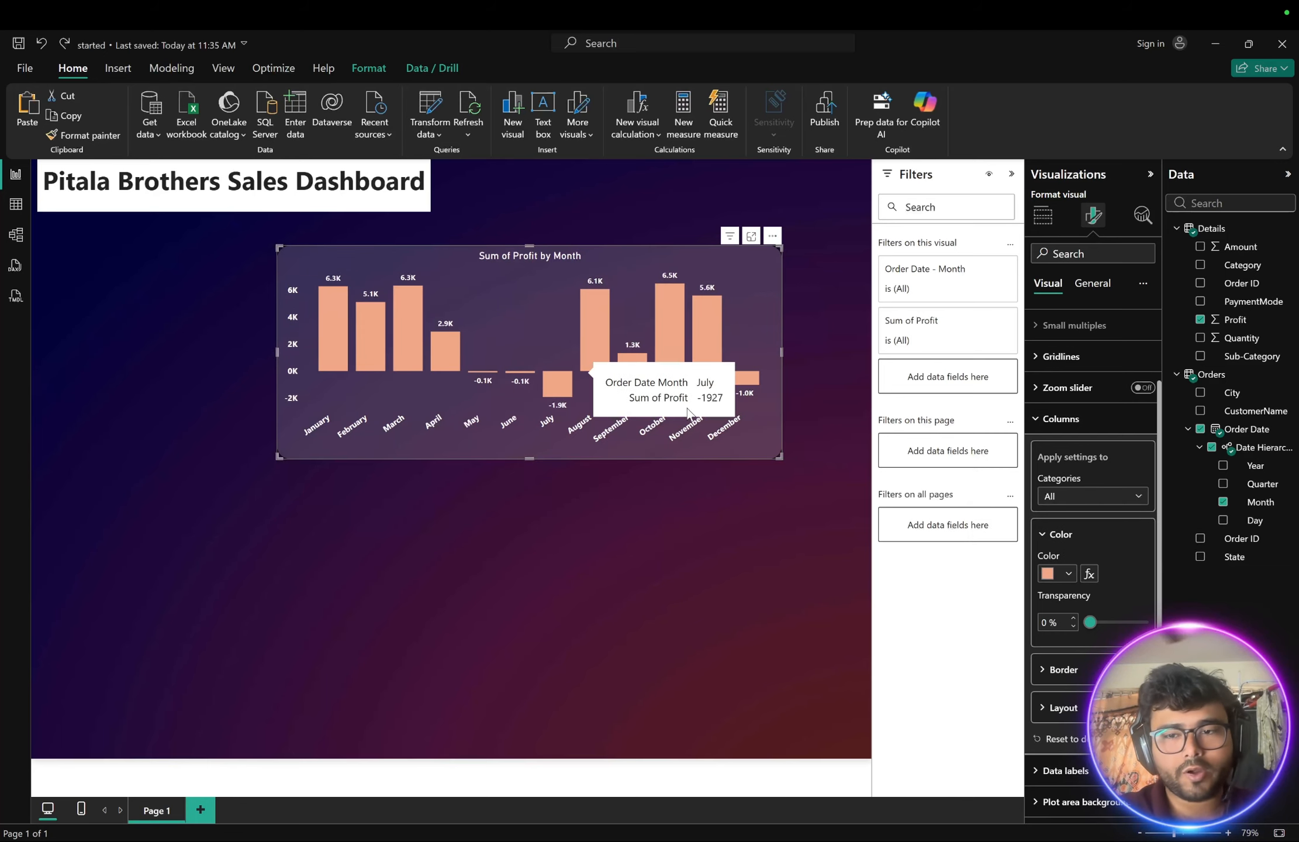
{"action": "left_click", "coordinate": [1090, 574]}
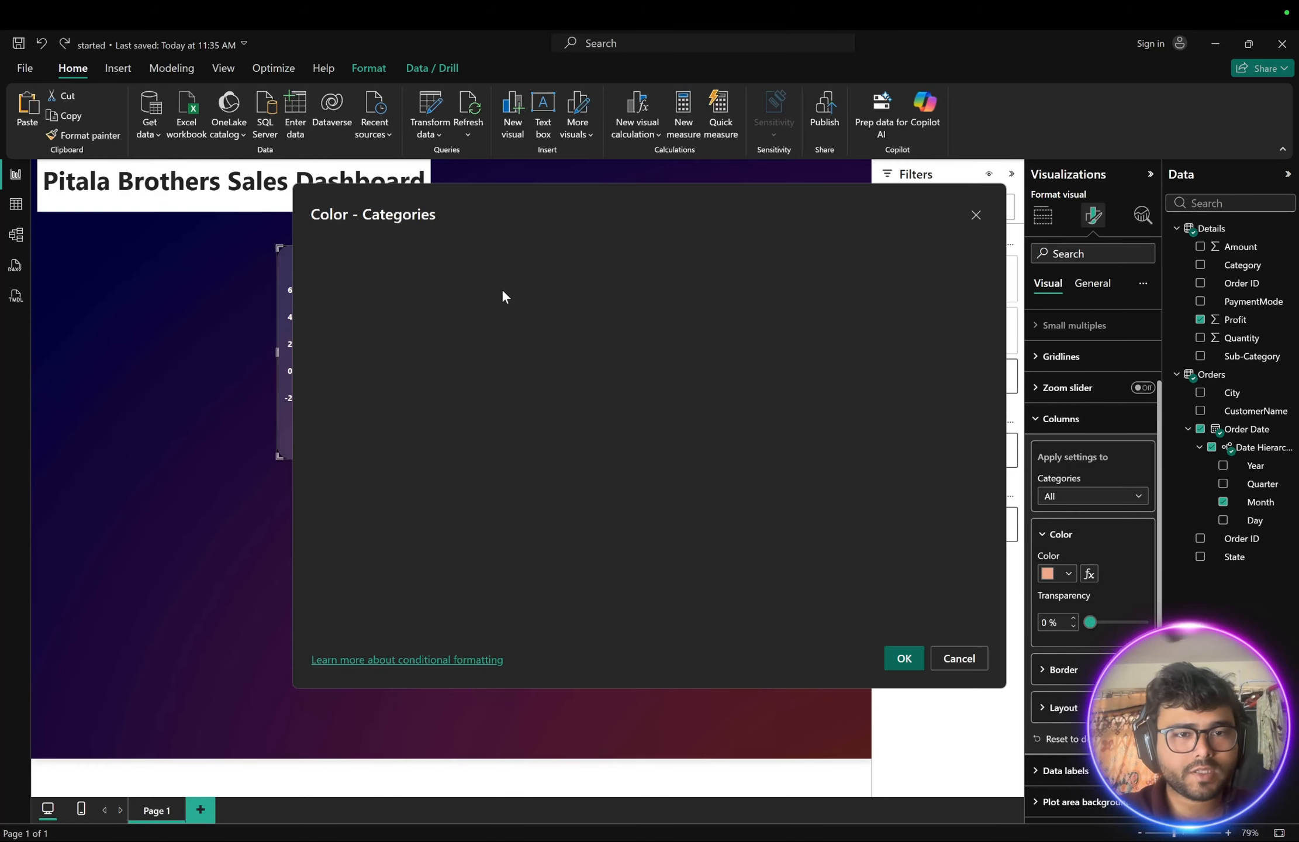
{"action": "left_click", "coordinate": [473, 275]}
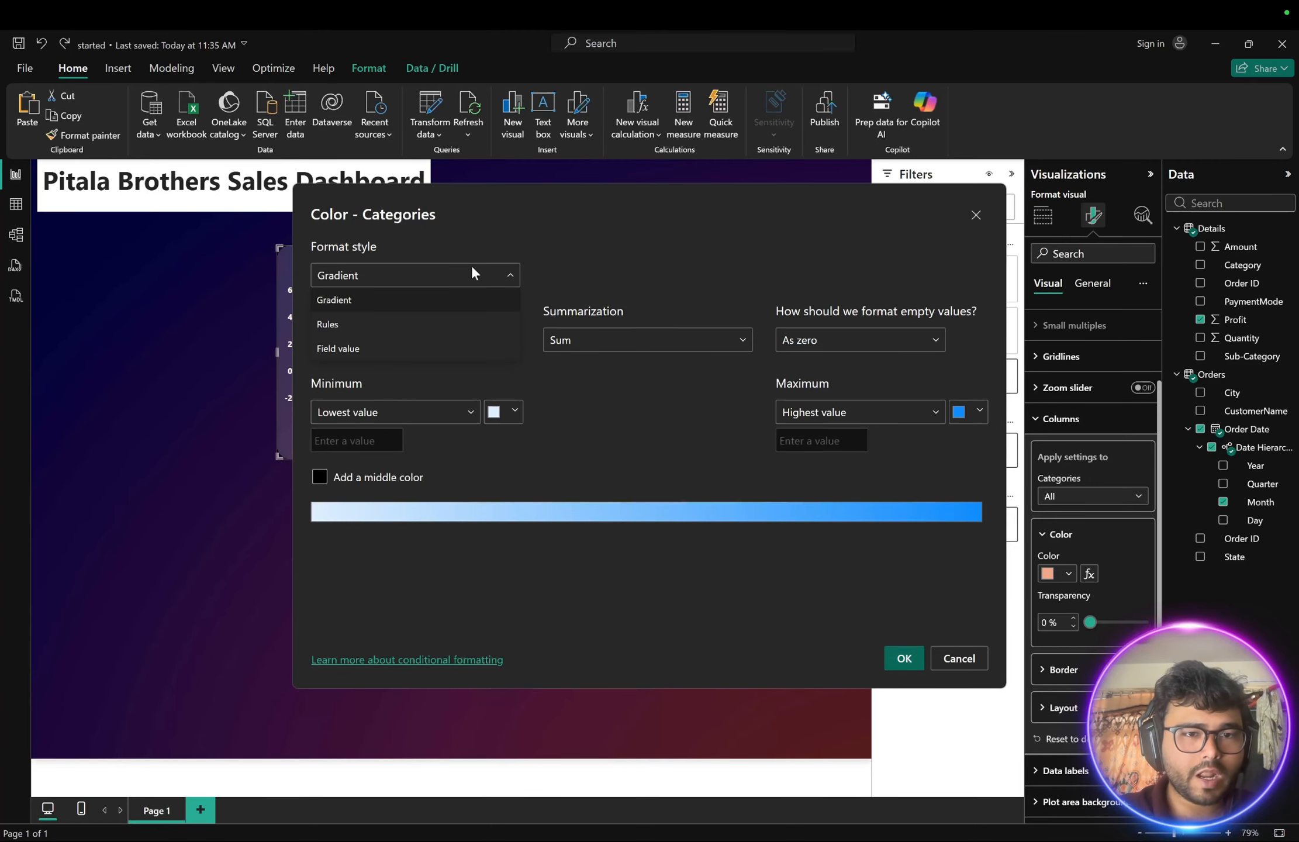
{"action": "left_click", "coordinate": [391, 316]}
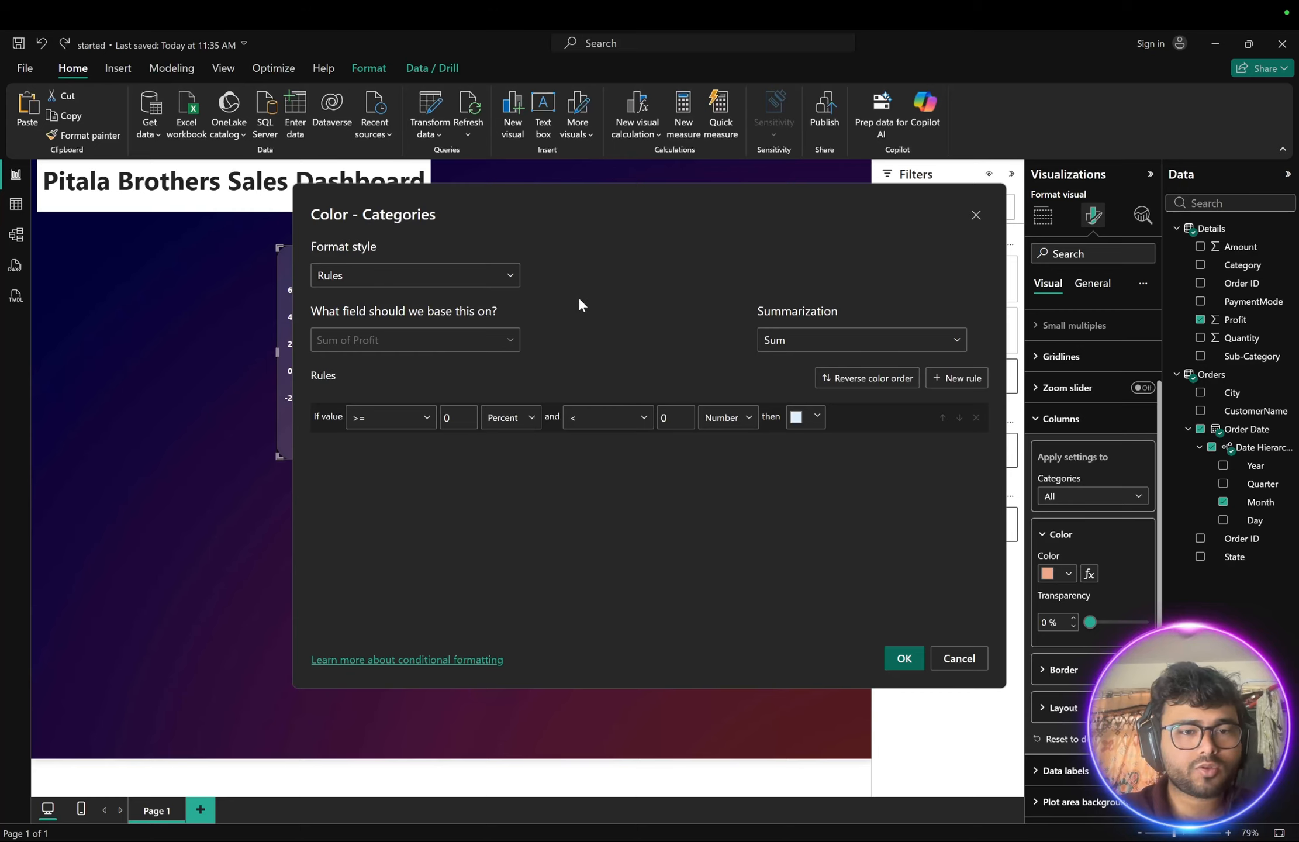
{"action": "left_click", "coordinate": [481, 347]}
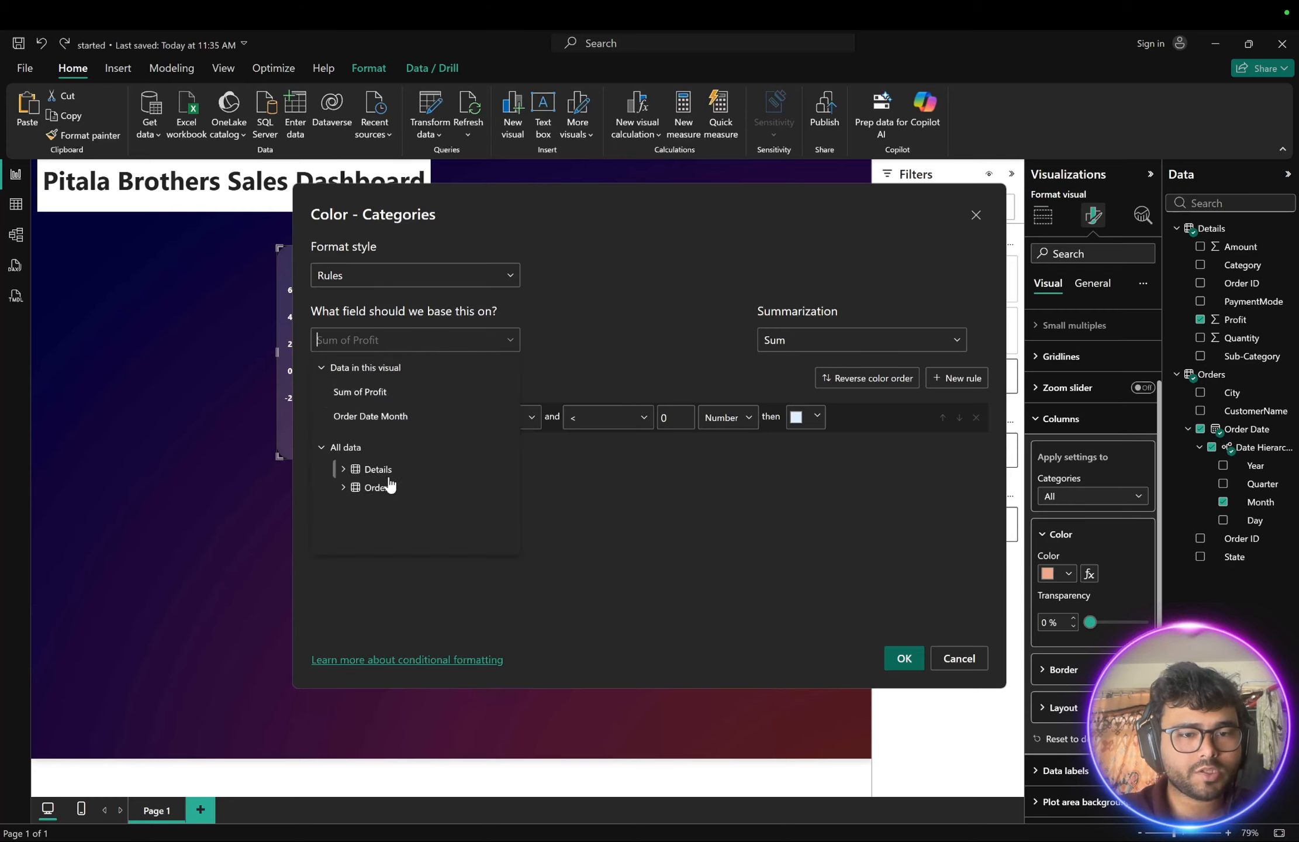
{"action": "left_click", "coordinate": [367, 392]}
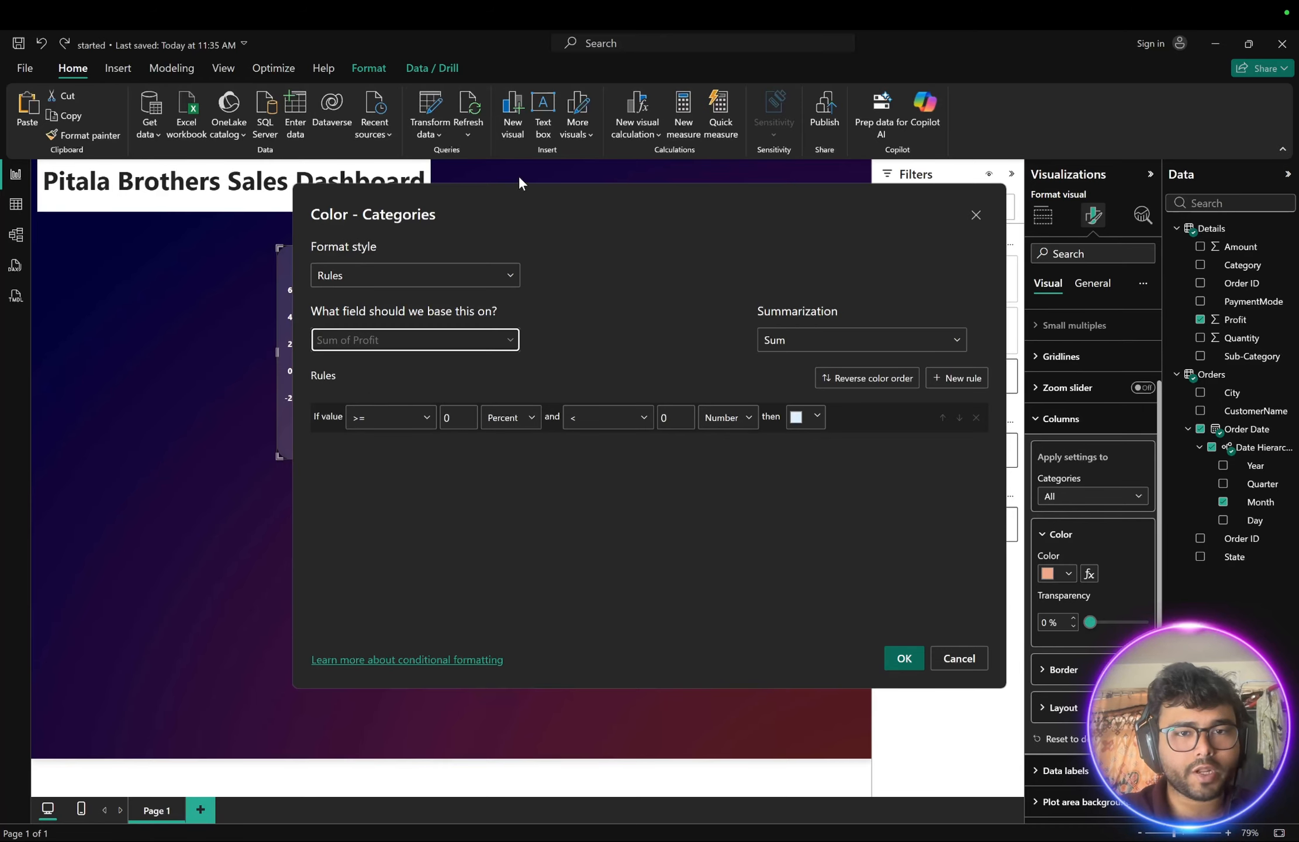
{"action": "left_click", "coordinate": [976, 215]}
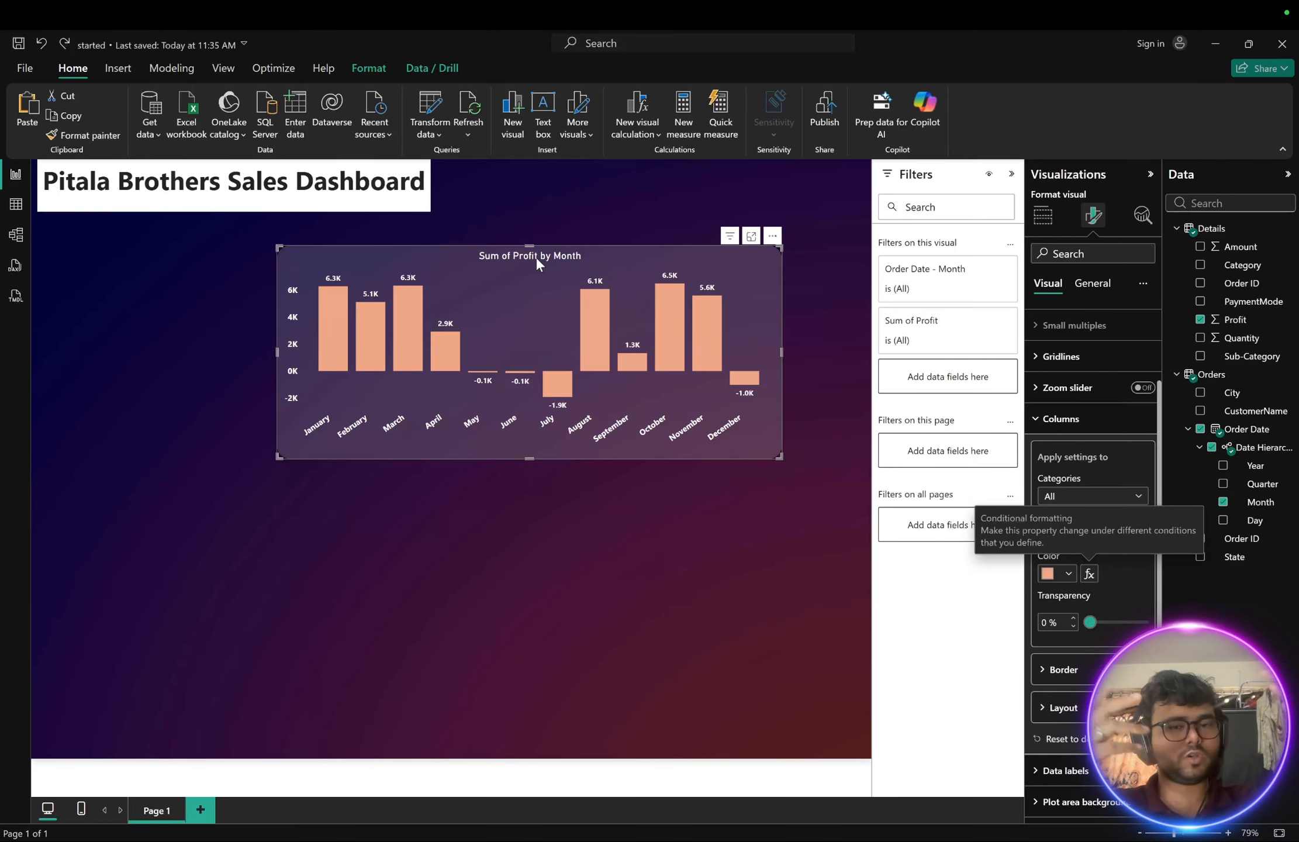
- Reopen the profit columns' conditional colour, switch it to Rules based on Sum of Profit, and add a second rule
{"action": "left_click", "coordinate": [1089, 574]}
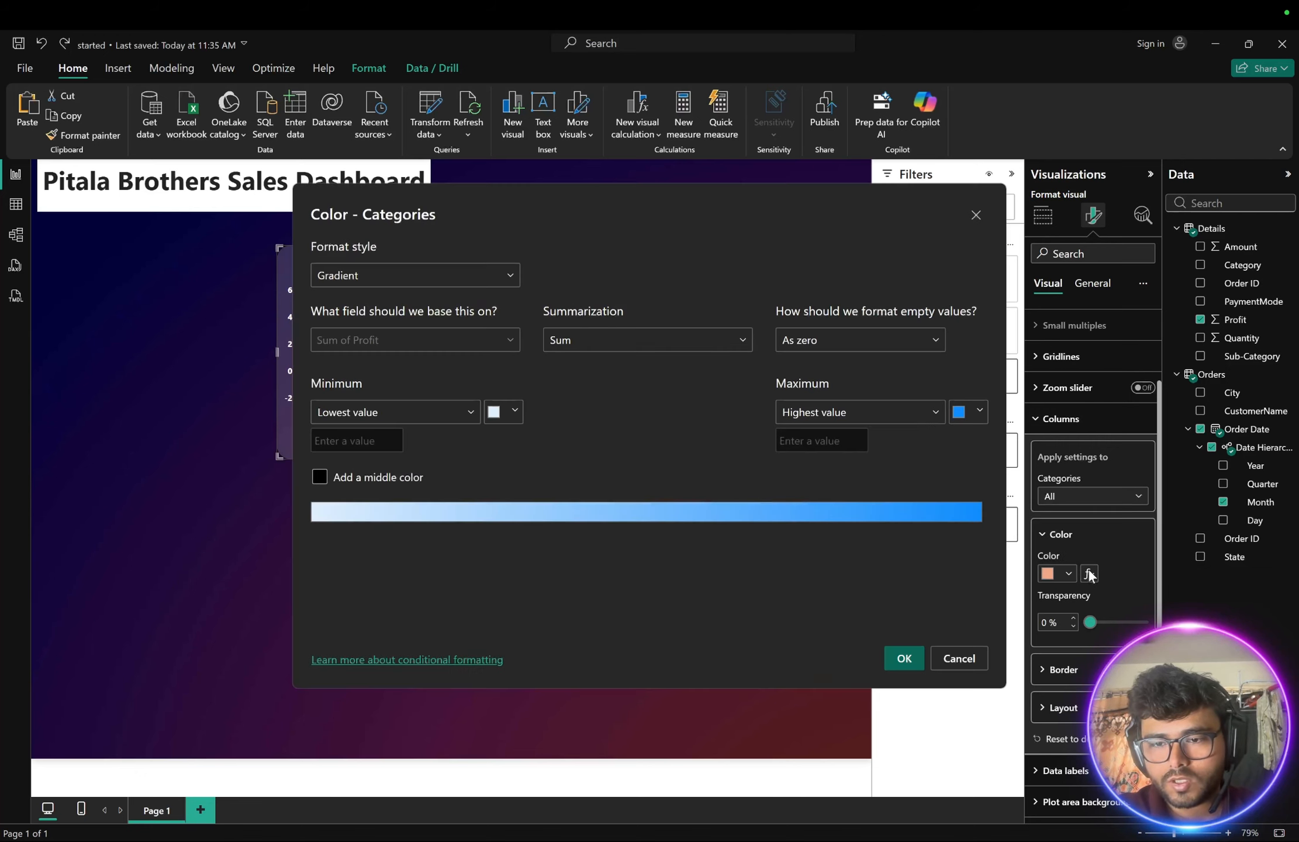
{"action": "left_click", "coordinate": [416, 281]}
{"action": "left_click", "coordinate": [328, 324]}
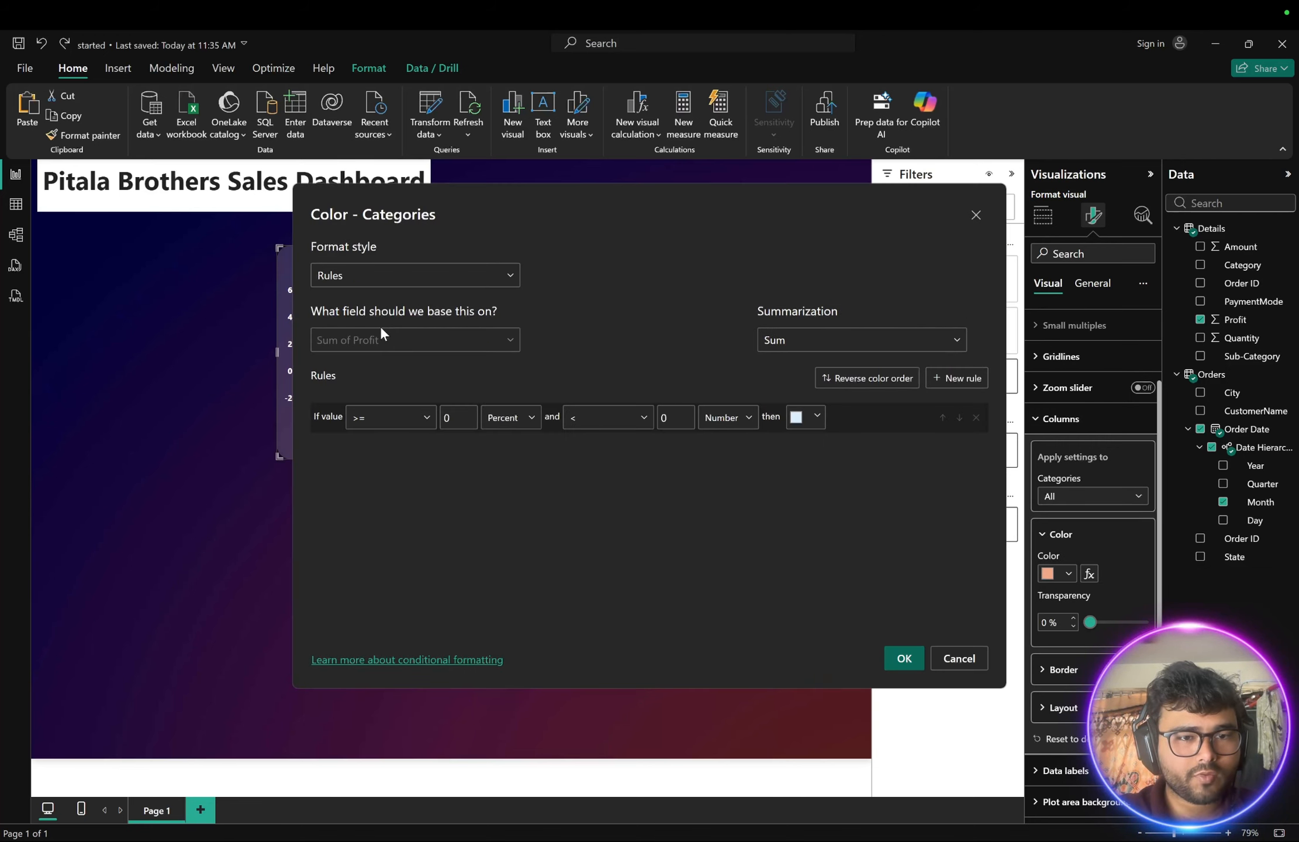
{"action": "left_click", "coordinate": [371, 338]}
{"action": "left_click", "coordinate": [368, 389]}
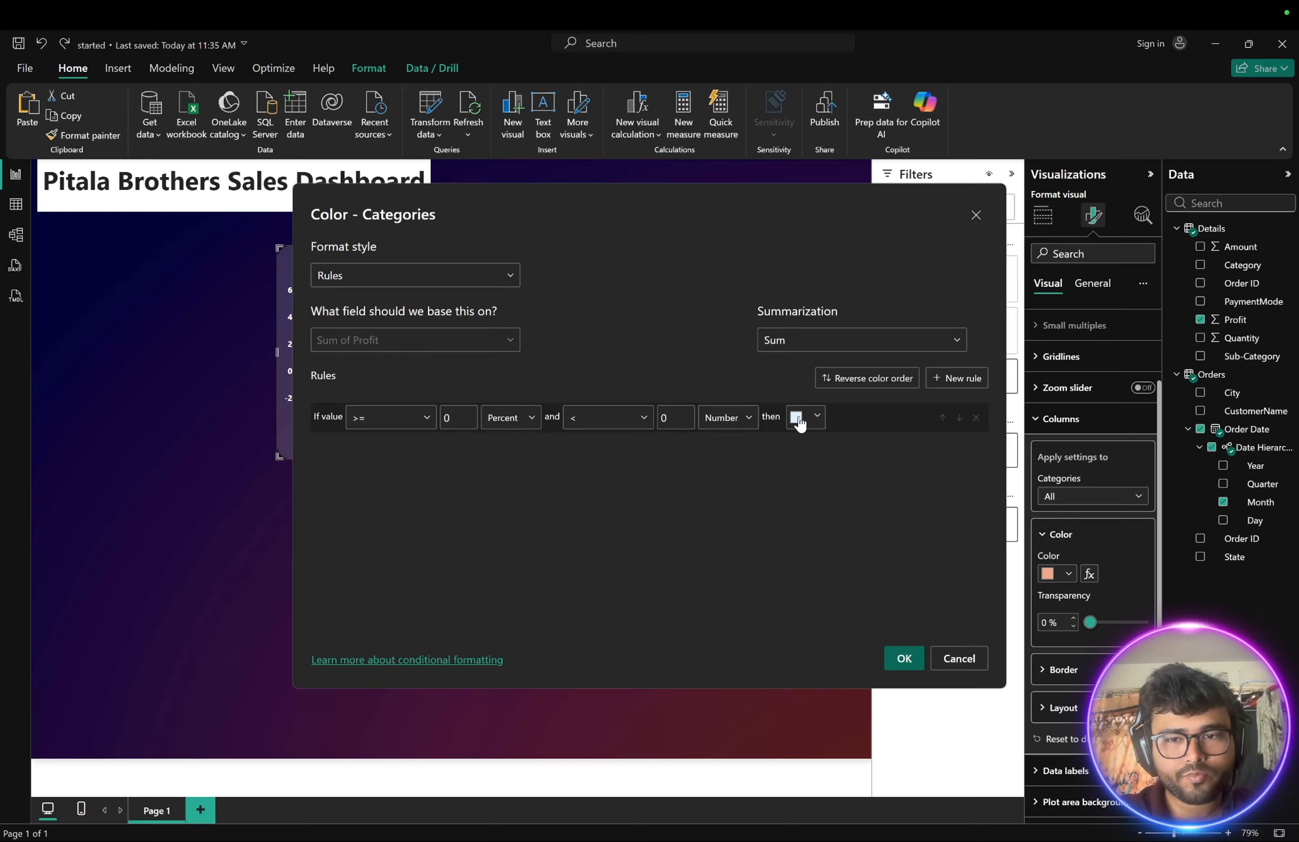
{"action": "left_click", "coordinate": [955, 380]}
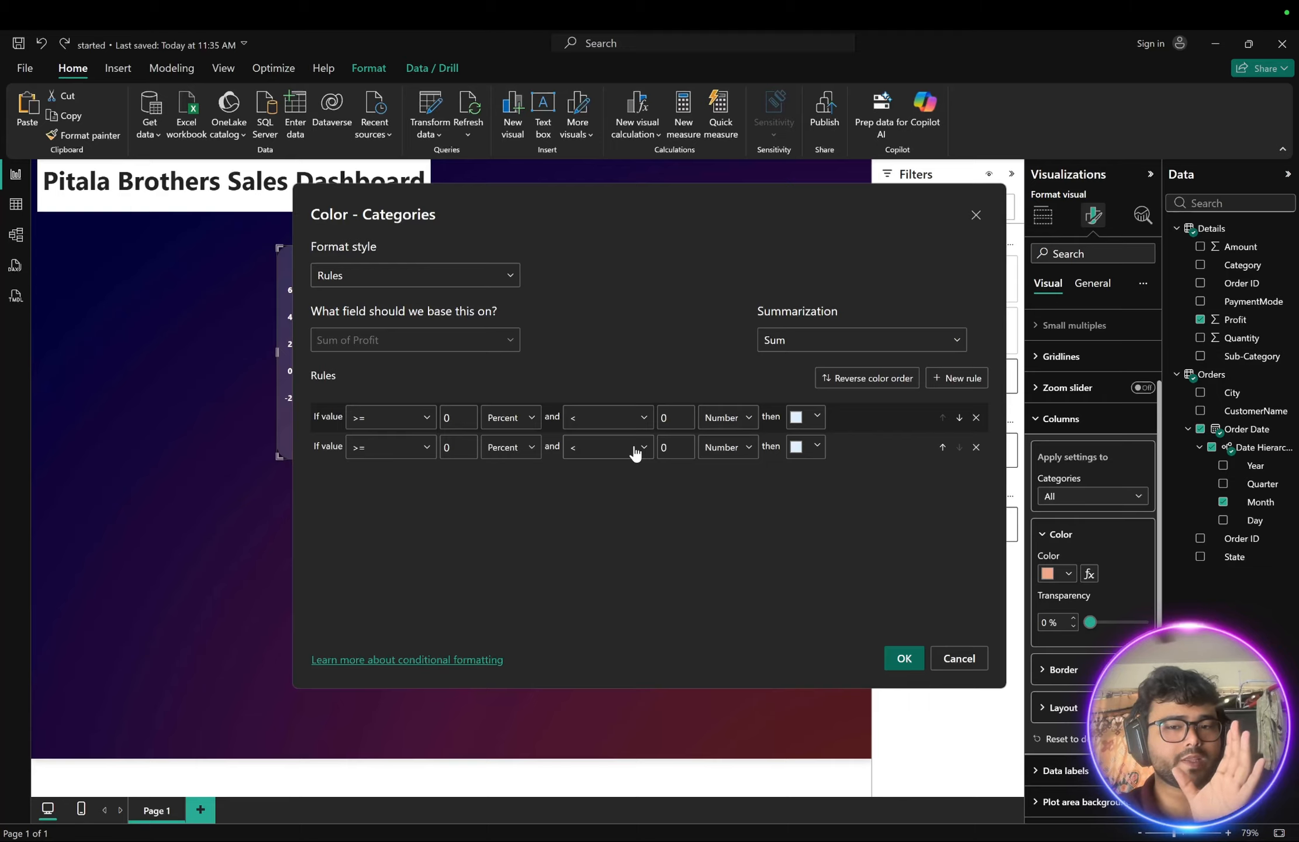
- Set the first rule's colour to a custom red #F7482D and apply the rules
{"action": "left_click", "coordinate": [815, 417]}
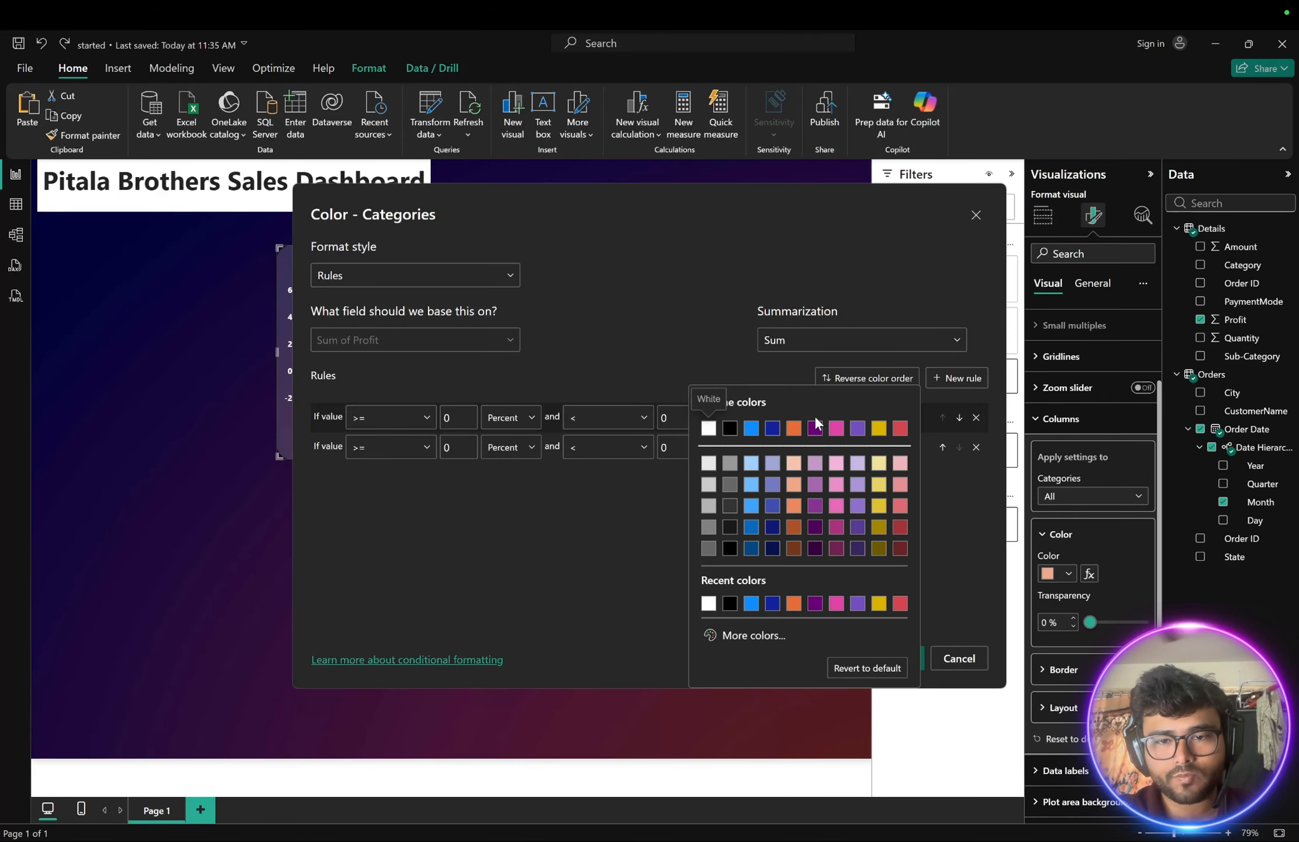
{"action": "left_click", "coordinate": [732, 635]}
{"action": "left_click", "coordinate": [723, 583]}
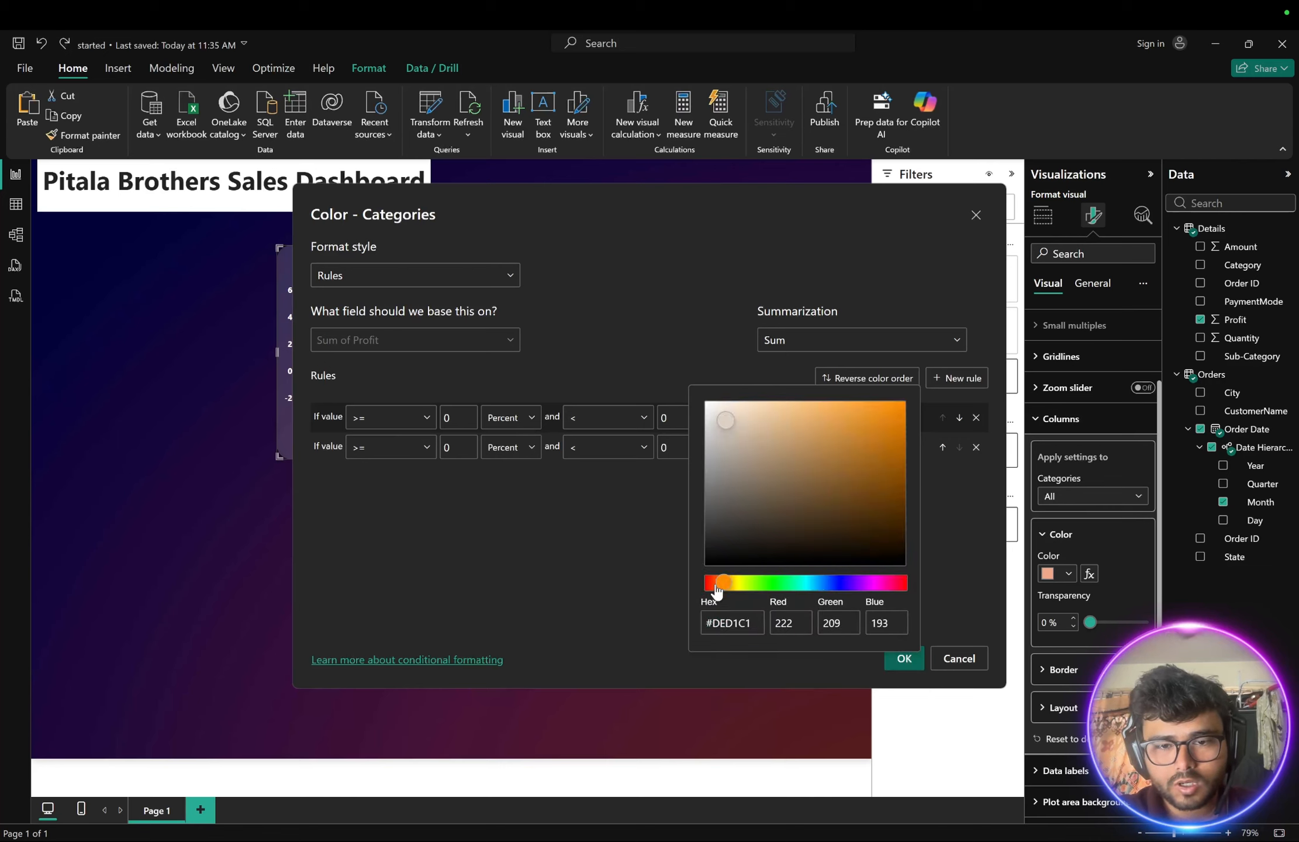
{"action": "left_click_drag", "start_coordinate": [730, 576], "coordinate": [706, 584]}
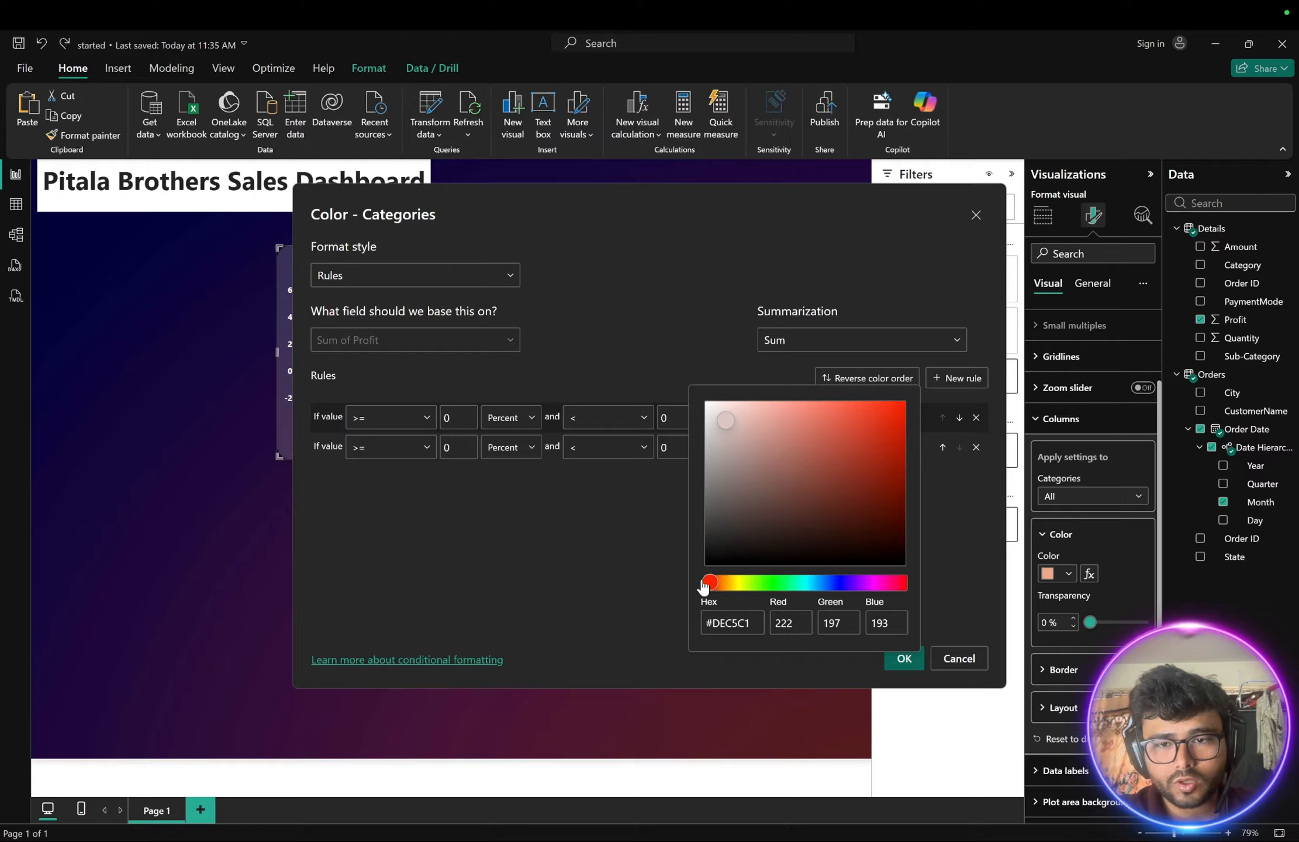
{"action": "left_click", "coordinate": [863, 404]}
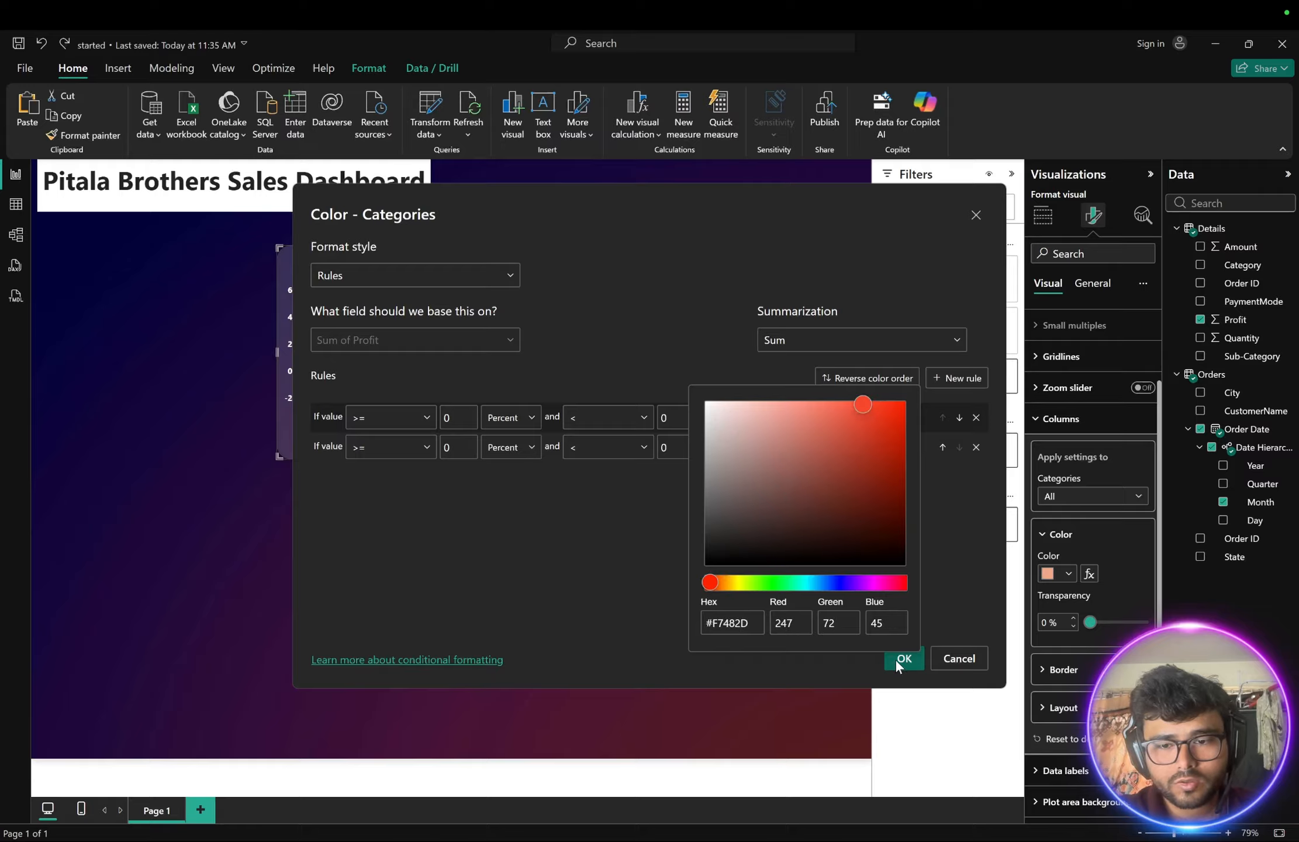
{"action": "left_click", "coordinate": [640, 629]}
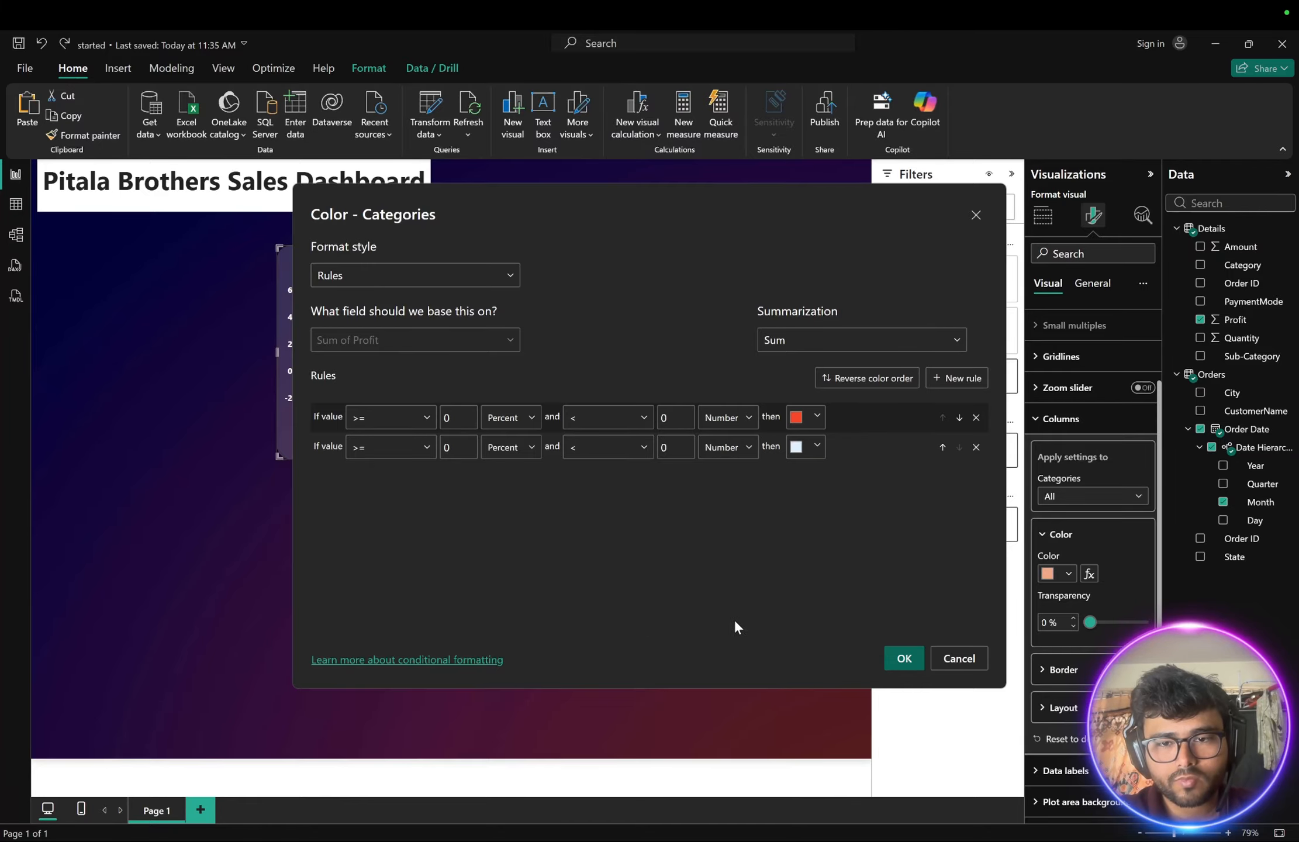
{"action": "left_click", "coordinate": [905, 659]}
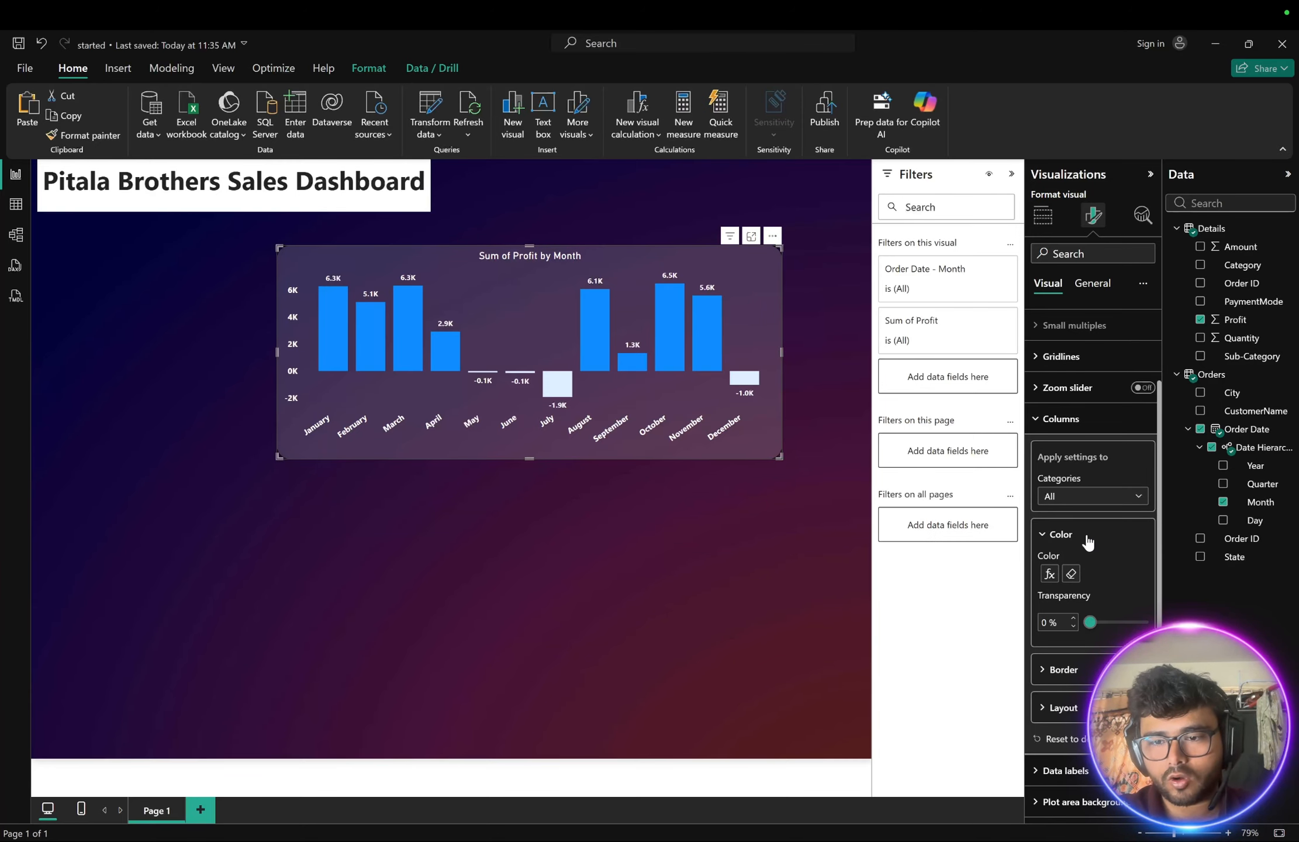
- Set the second rule's colour to blue from the theme colours and apply it
{"action": "left_click", "coordinate": [1050, 573]}
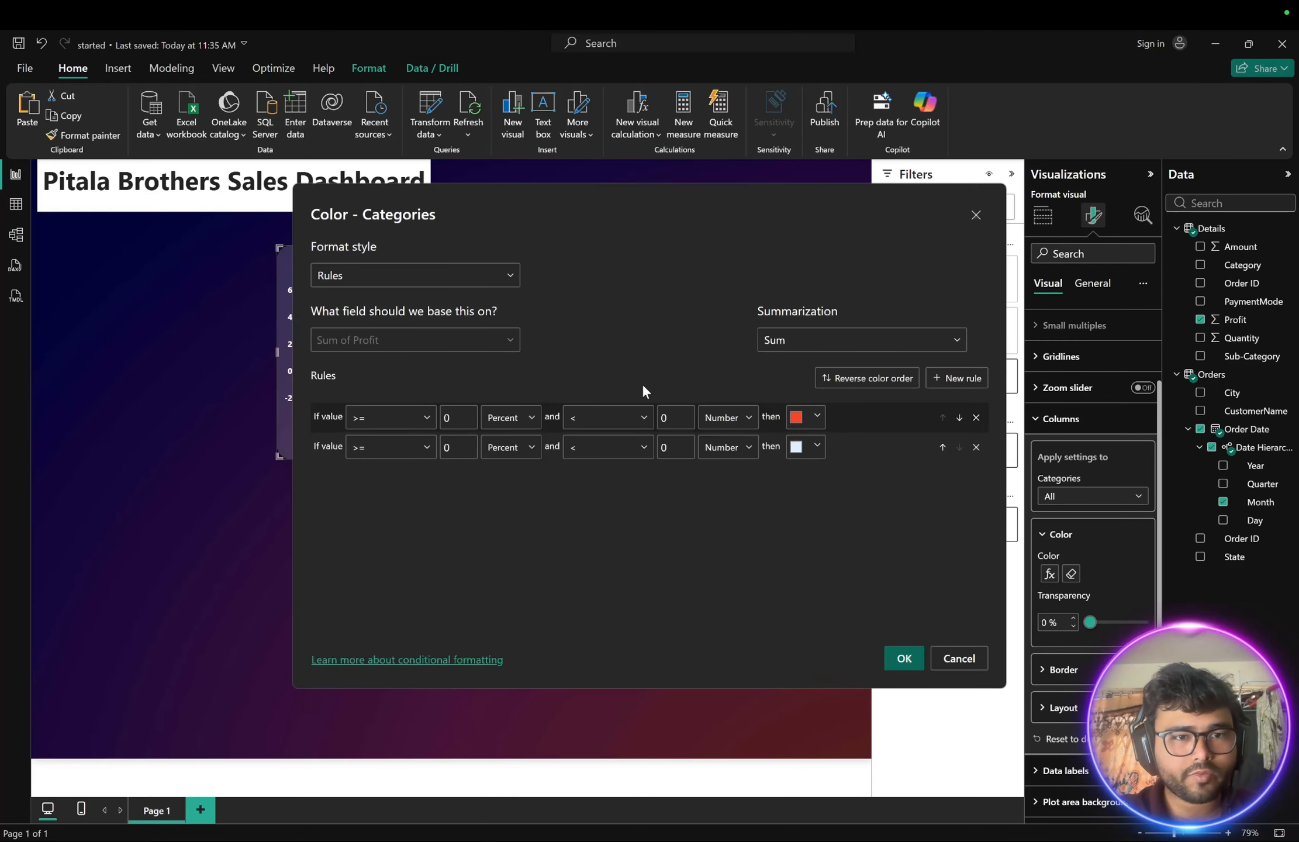
{"action": "left_click", "coordinate": [816, 445]}
{"action": "left_click", "coordinate": [752, 395]}
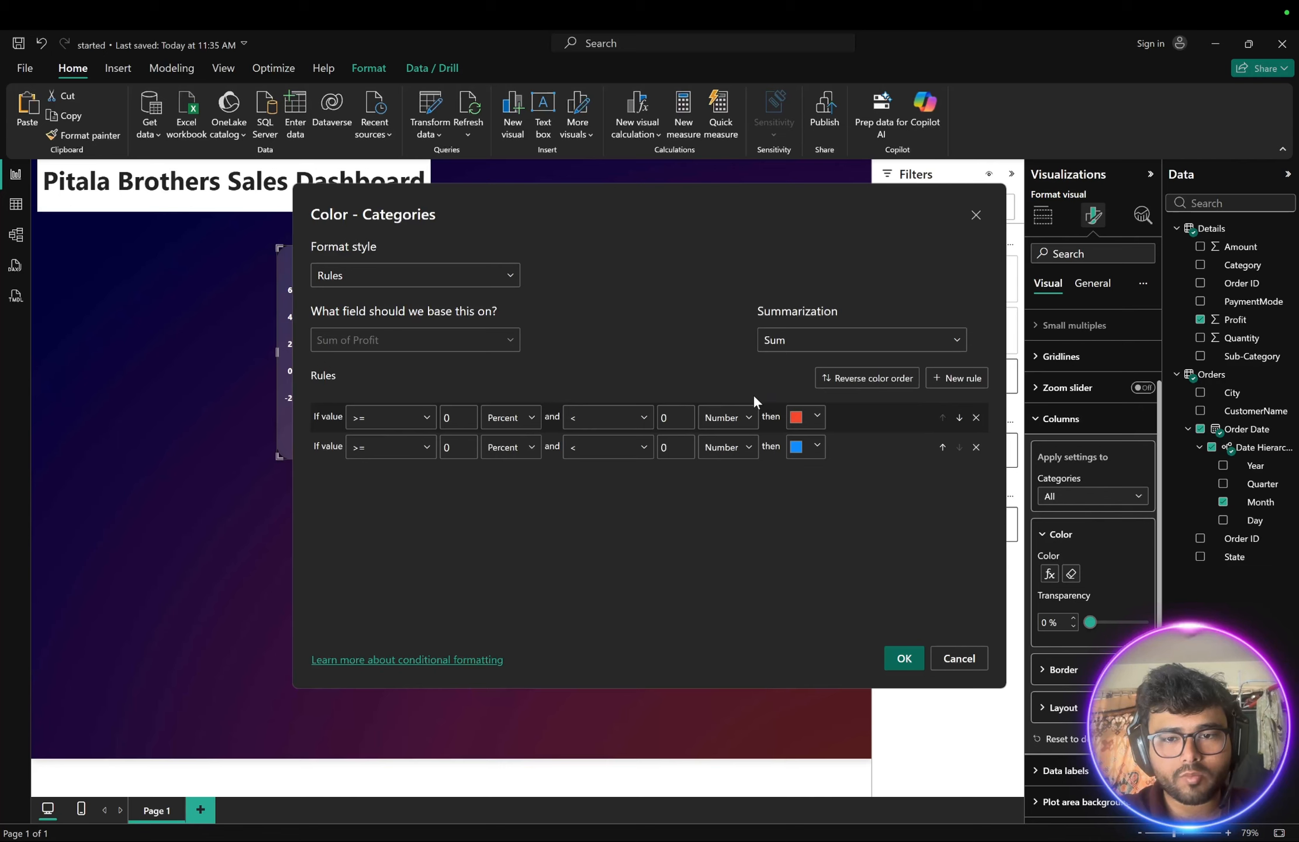
{"action": "left_click", "coordinate": [904, 657]}
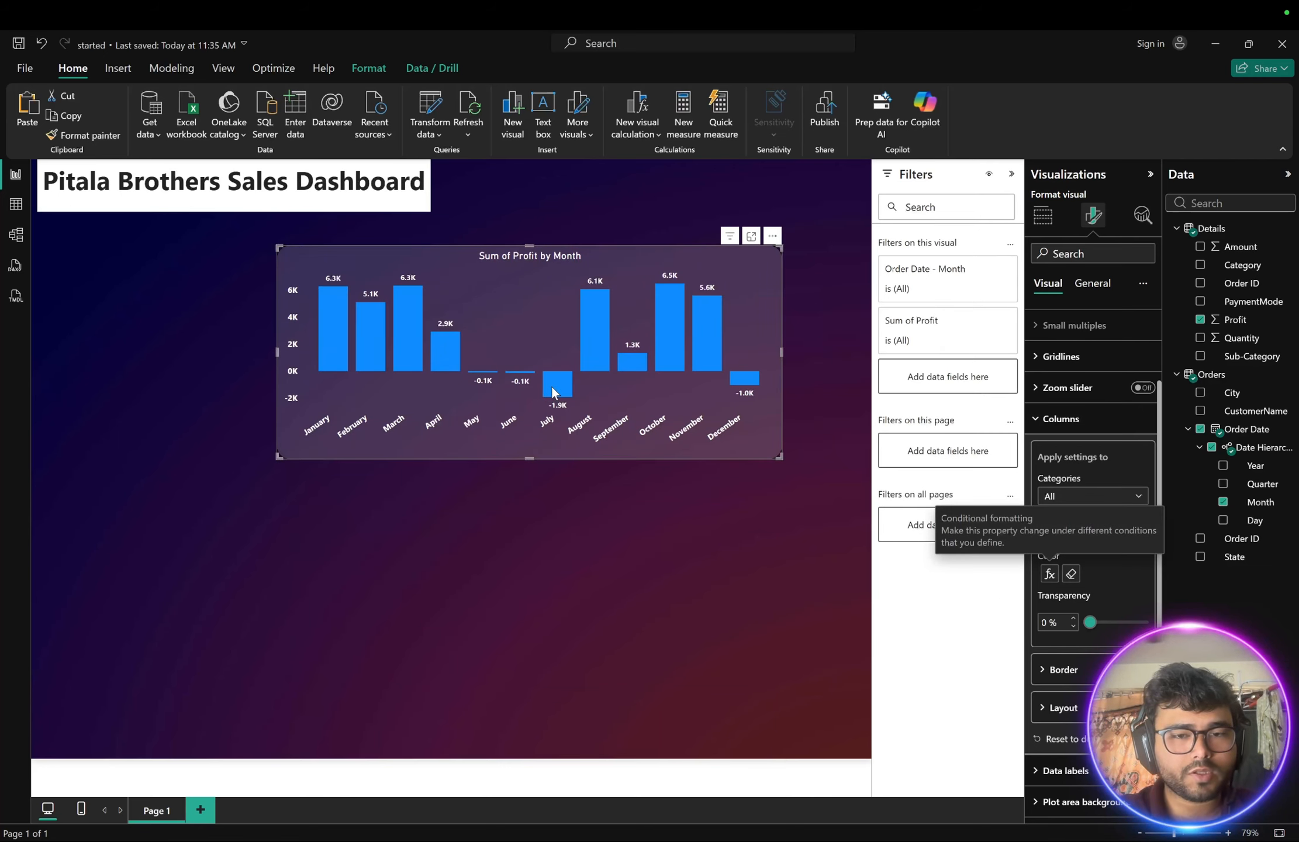
- Change the second rule's colour to light pink from the theme colours and apply it
{"action": "left_click", "coordinate": [1049, 573]}
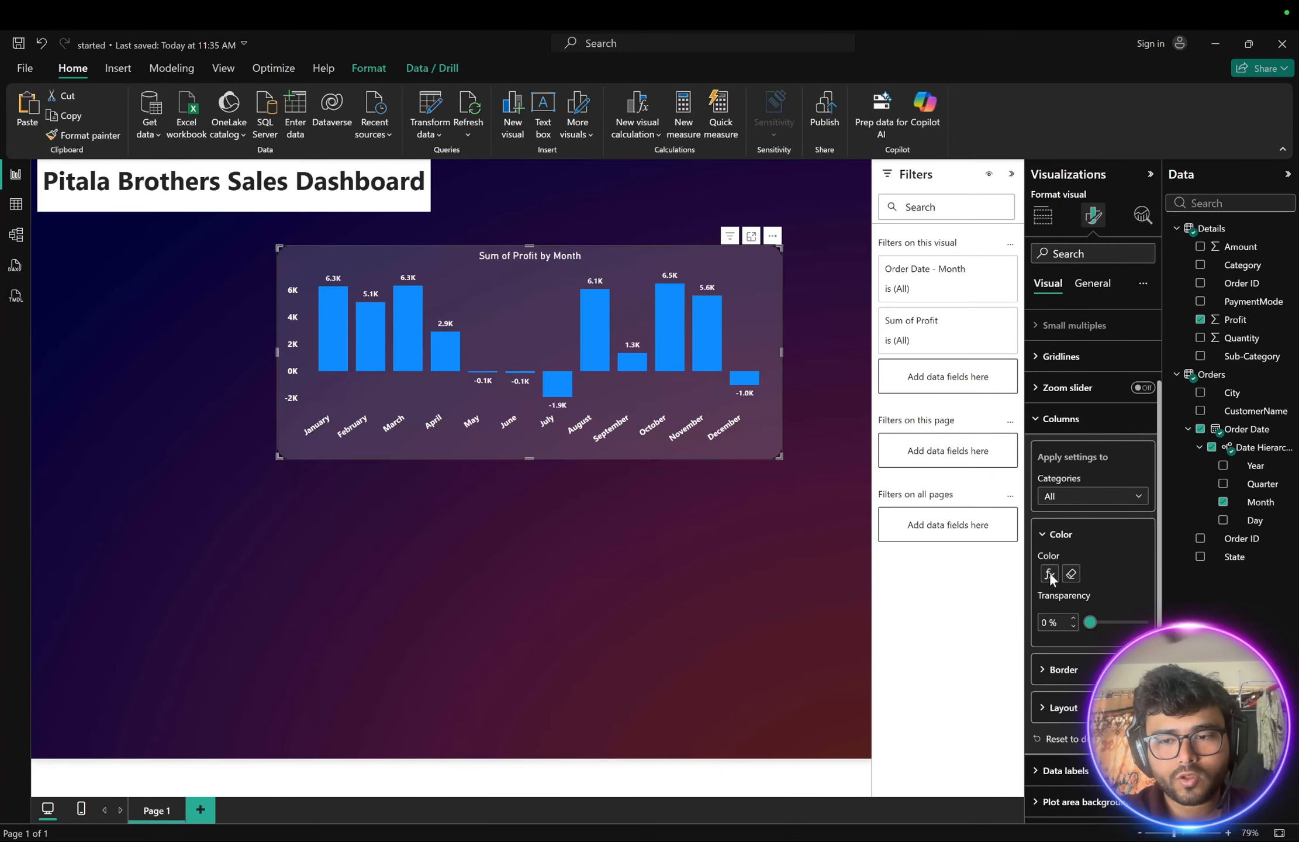
{"action": "left_click", "coordinate": [816, 448]}
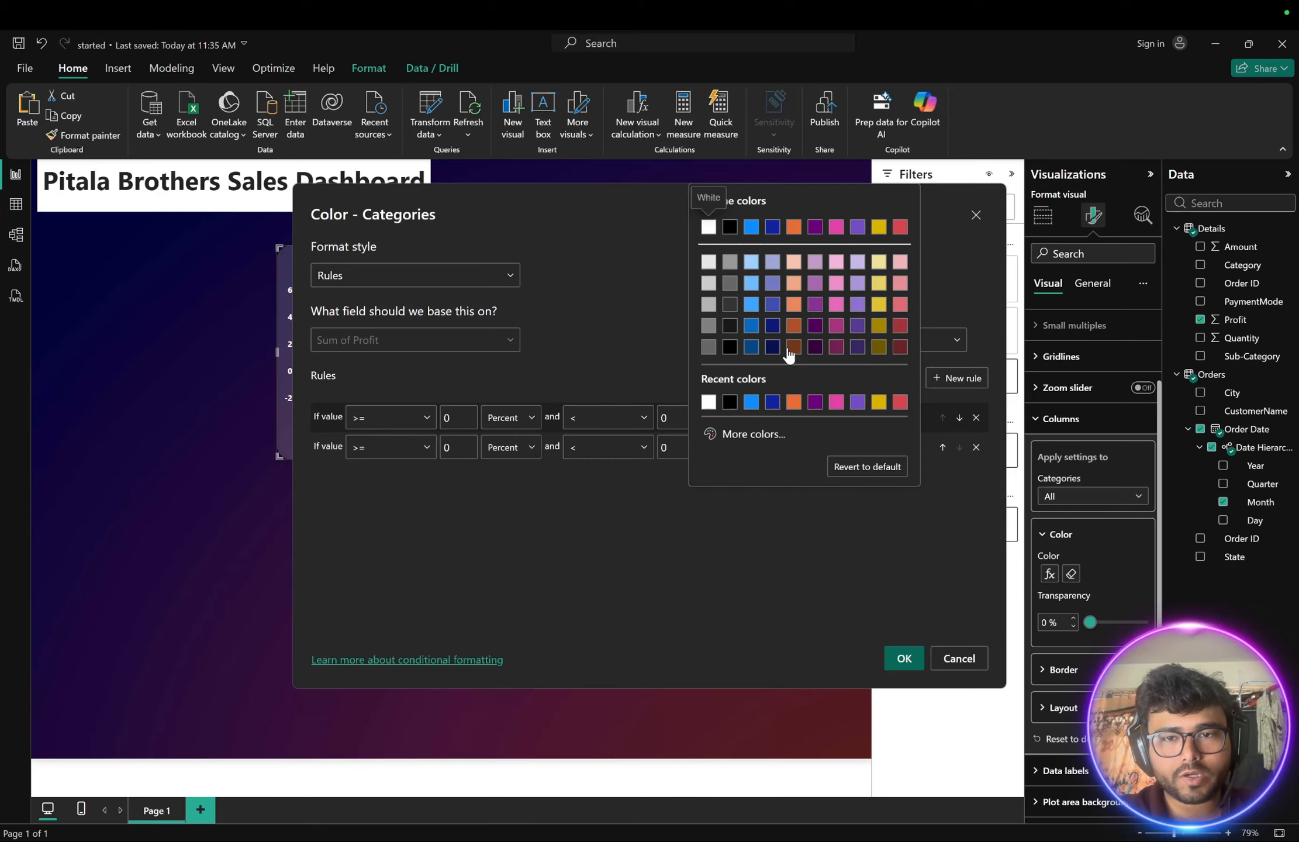
{"action": "left_click", "coordinate": [835, 264]}
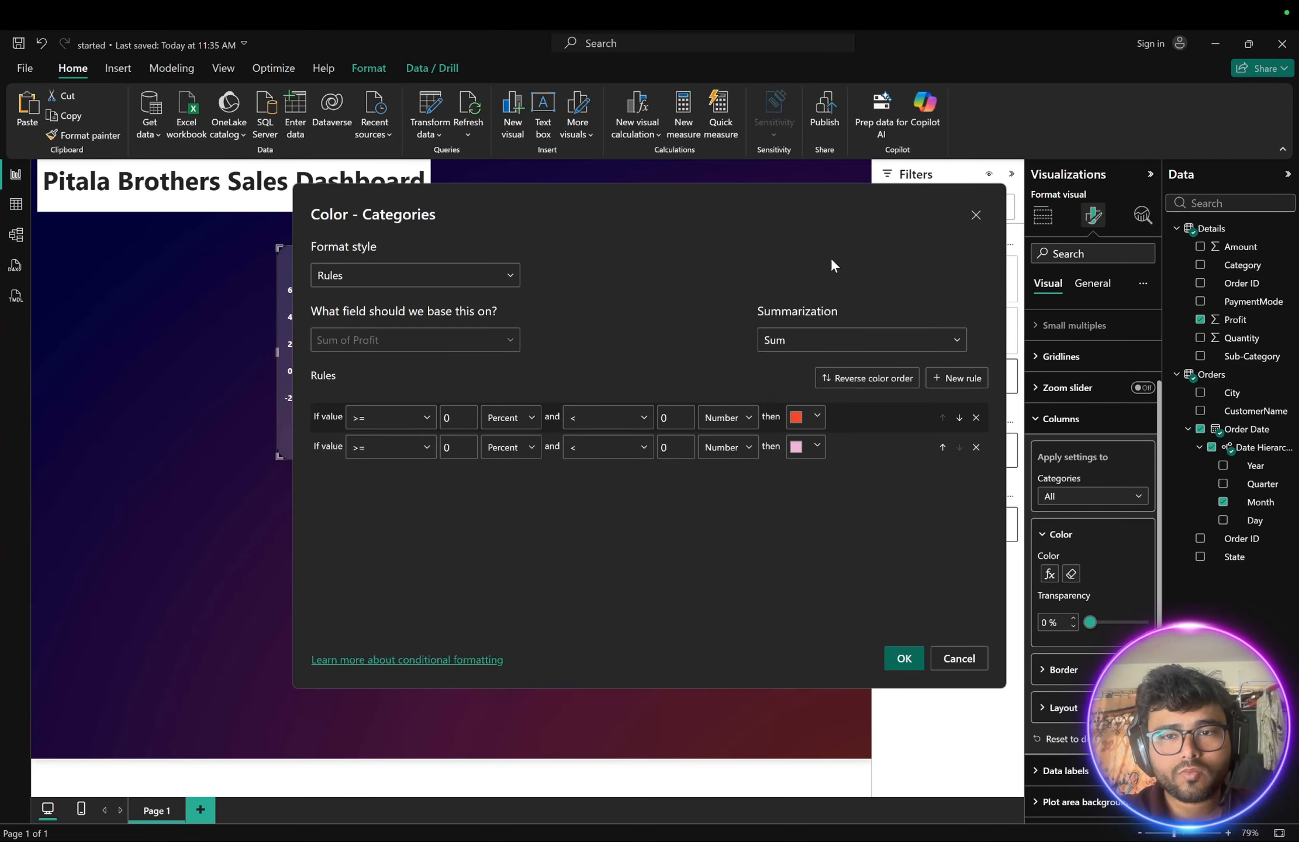
{"action": "left_click", "coordinate": [904, 658]}
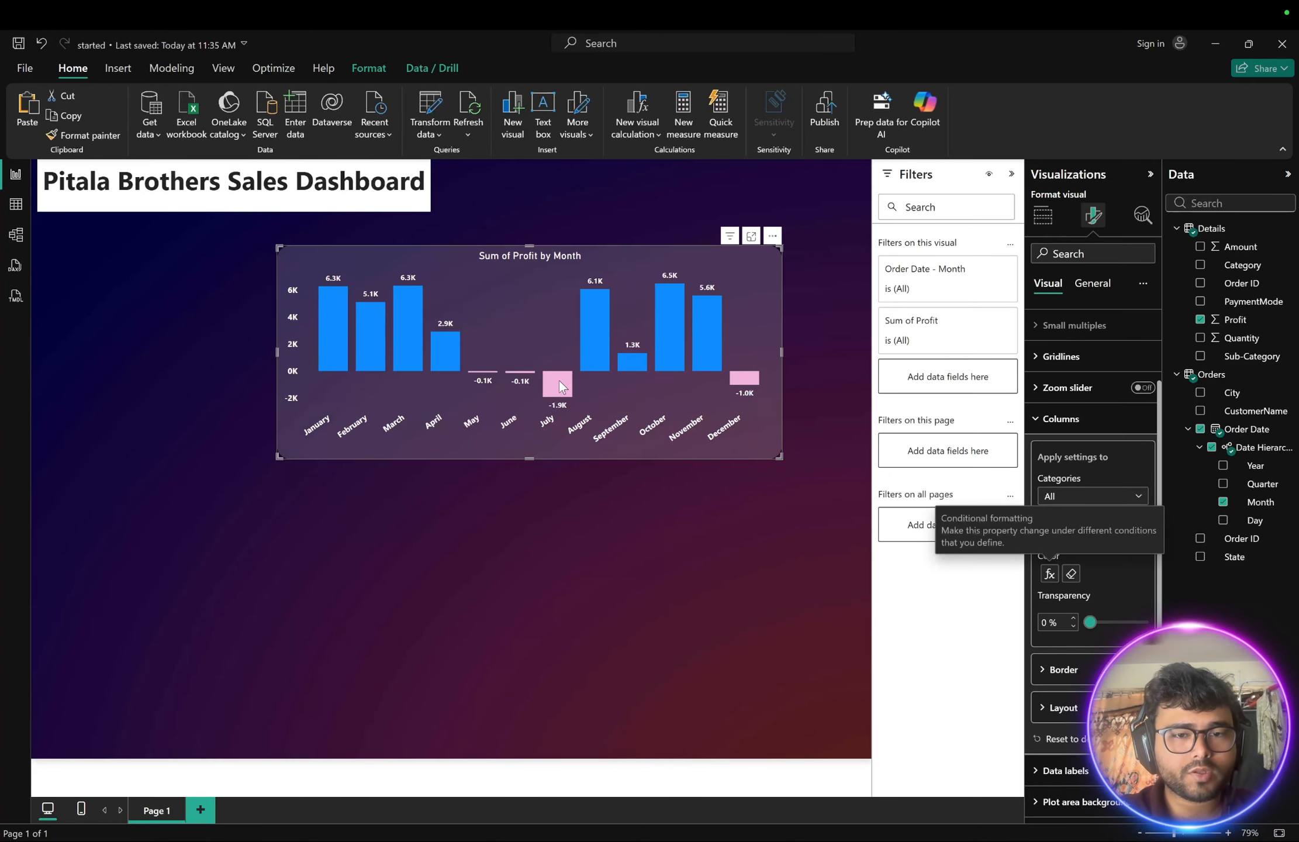
- Reopen the colour rules and set the second rule's lower bound type to Number
{"action": "mouse_move", "coordinate": [562, 394]}
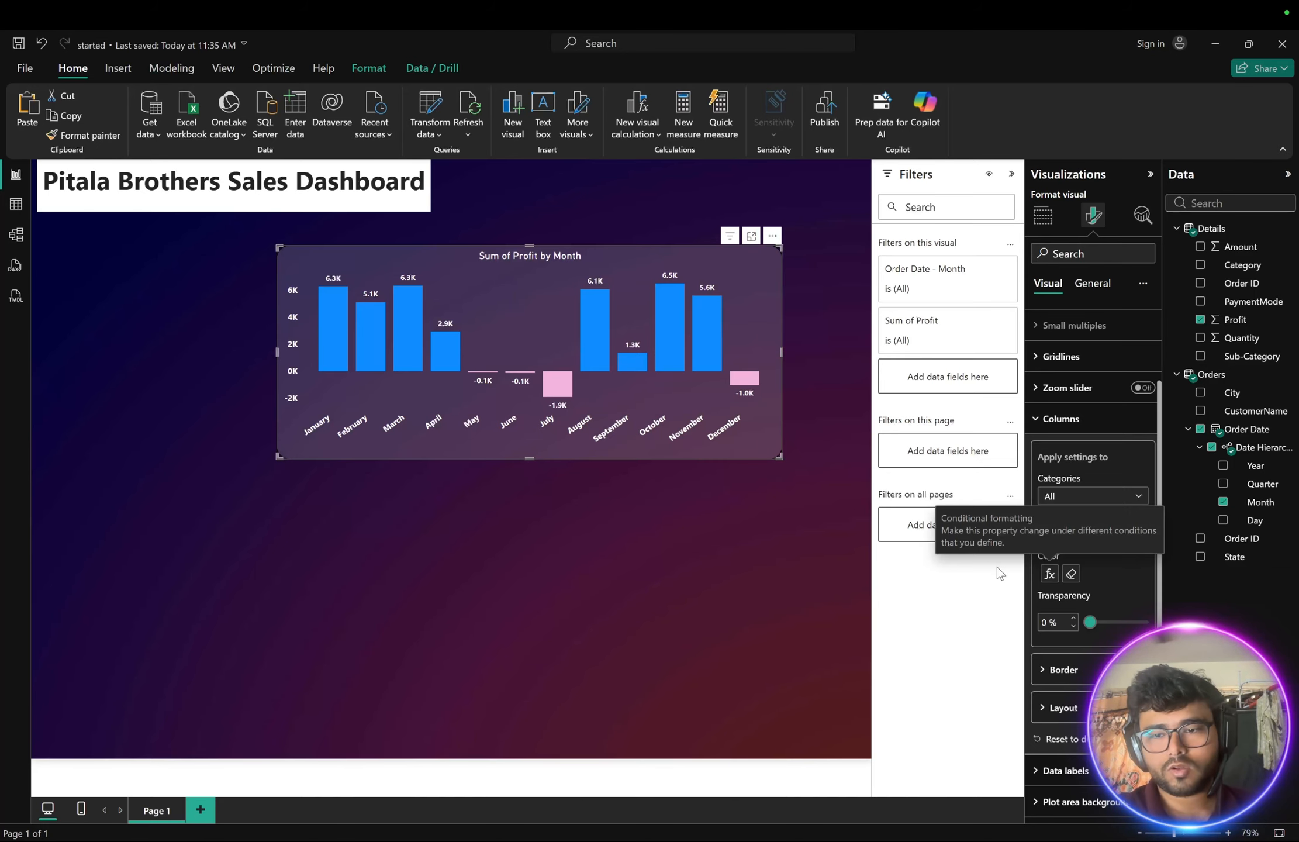
{"action": "left_click", "coordinate": [1049, 574]}
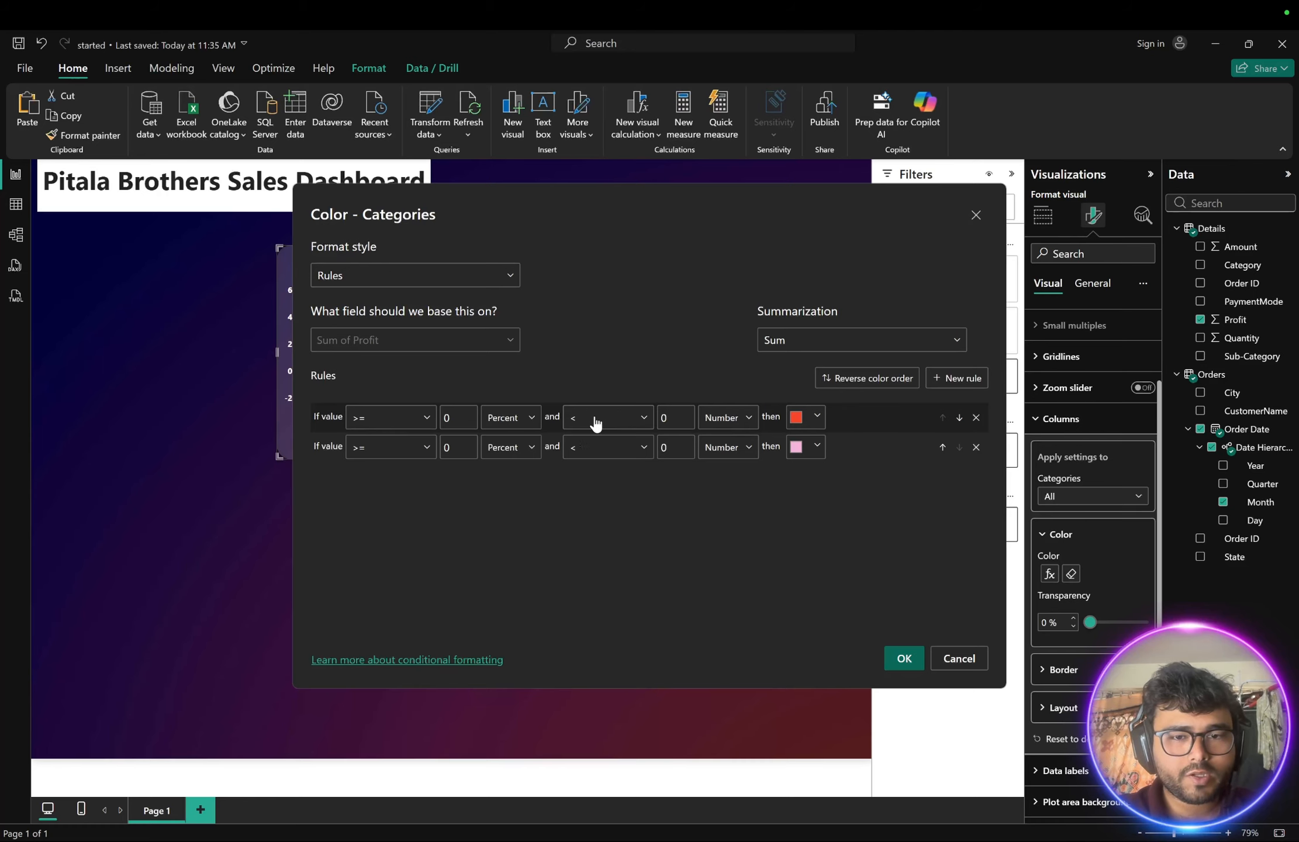
{"action": "left_click", "coordinate": [637, 418]}
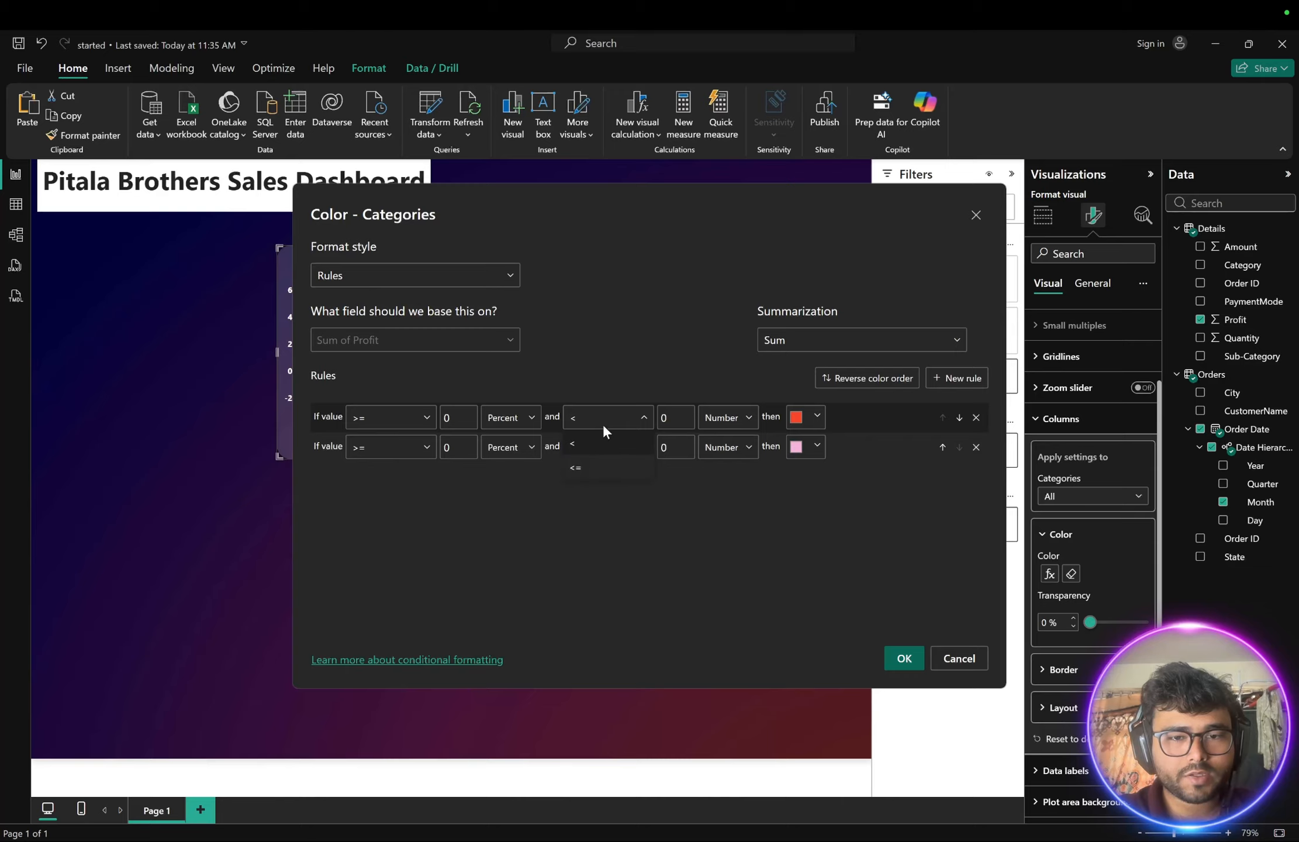
{"action": "left_click", "coordinate": [609, 417]}
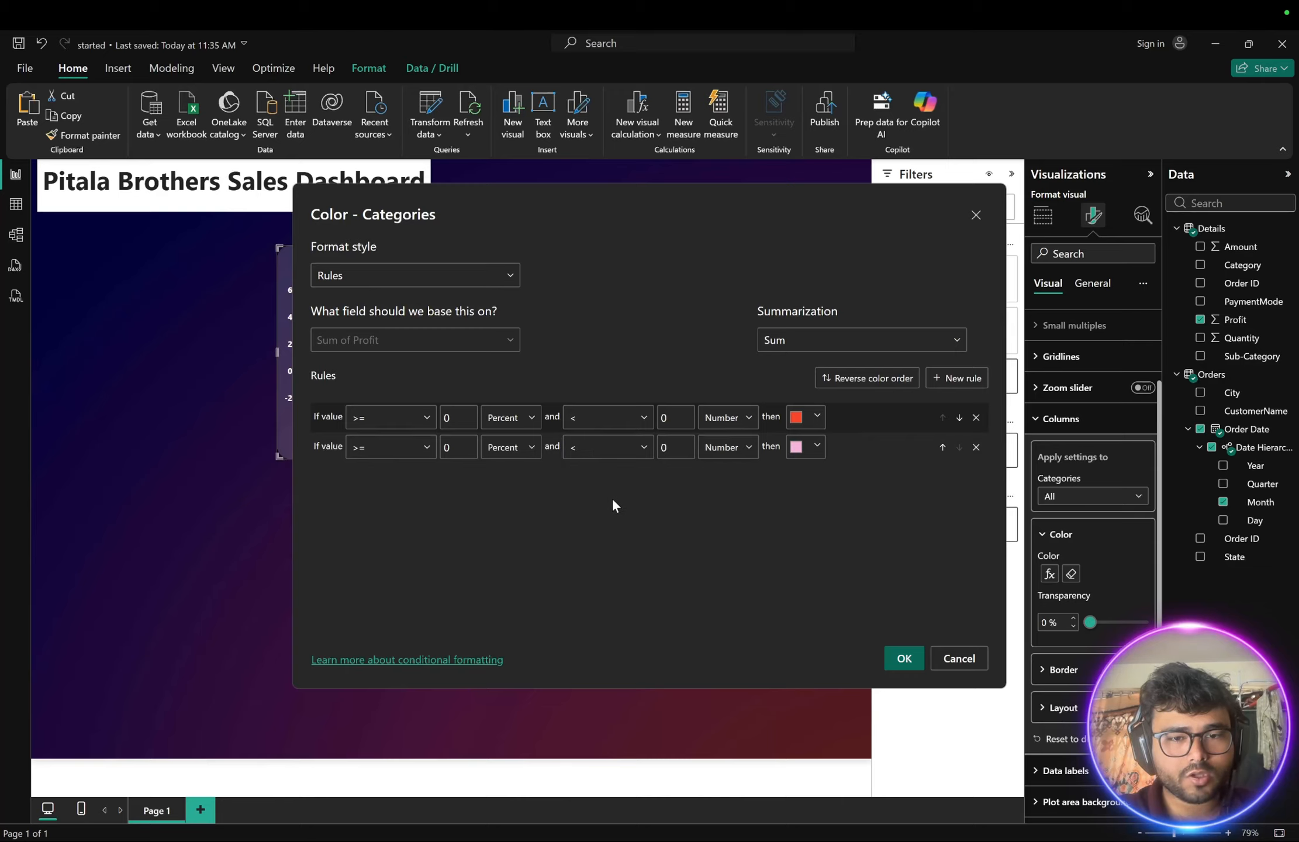
{"action": "left_click", "coordinate": [621, 453]}
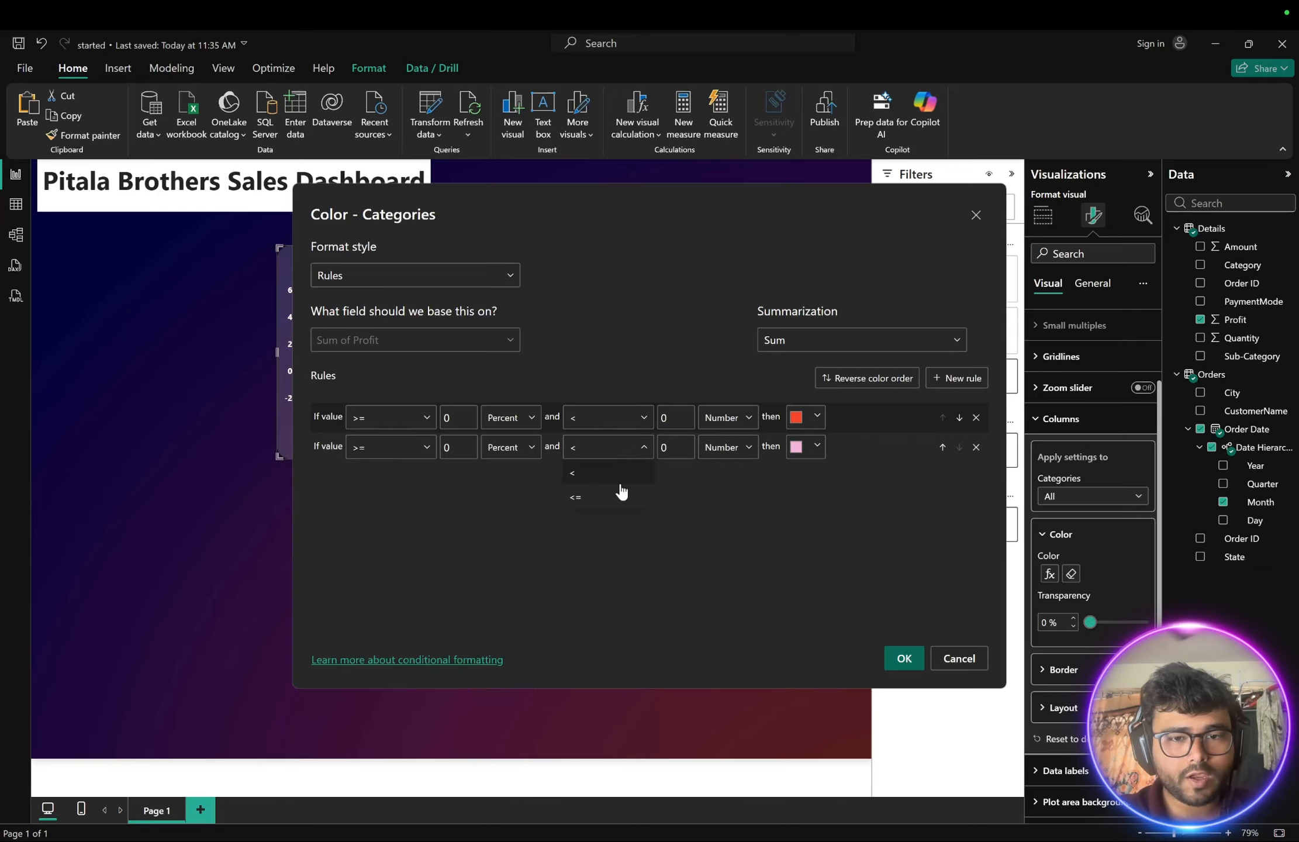
{"action": "left_click", "coordinate": [687, 549]}
{"action": "left_click", "coordinate": [725, 417]}
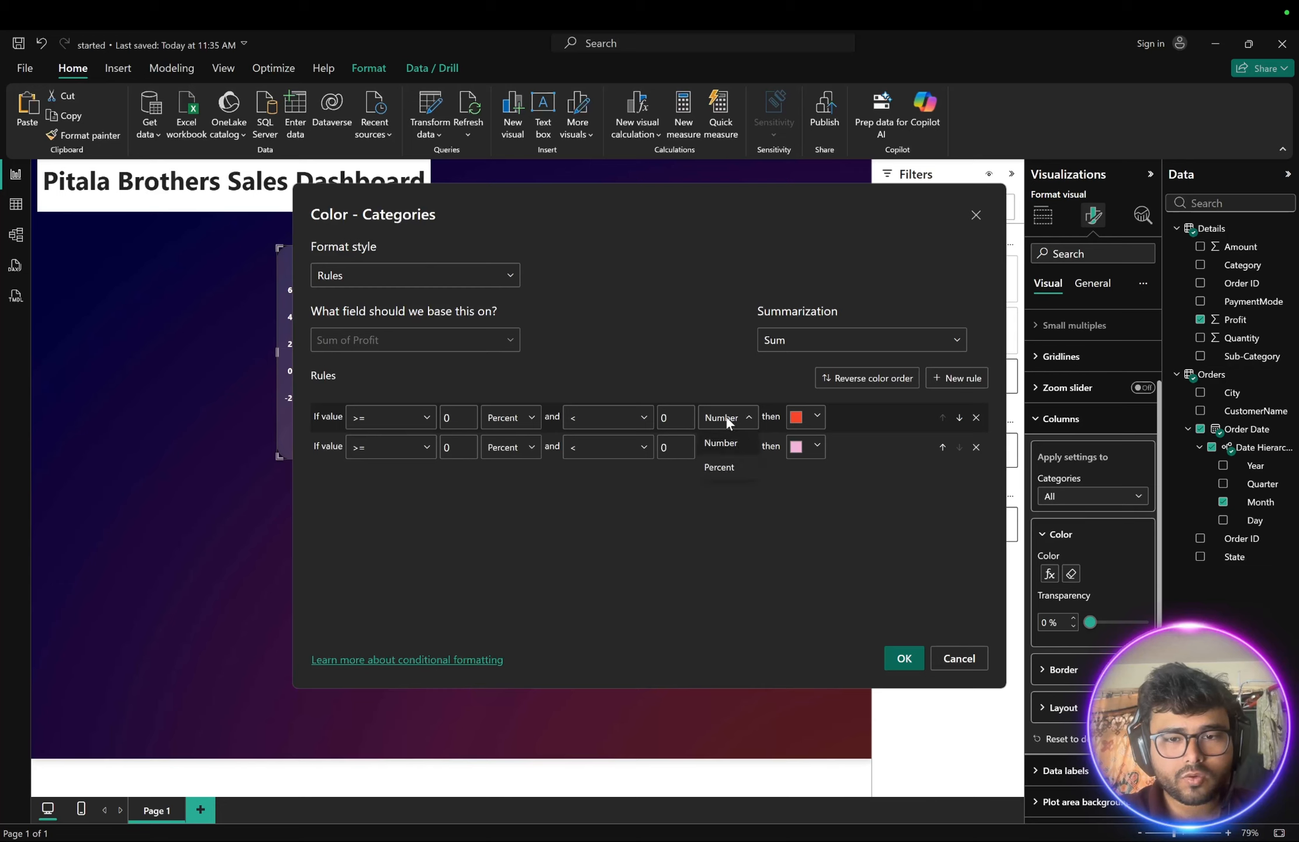
{"action": "left_click", "coordinate": [667, 415]}
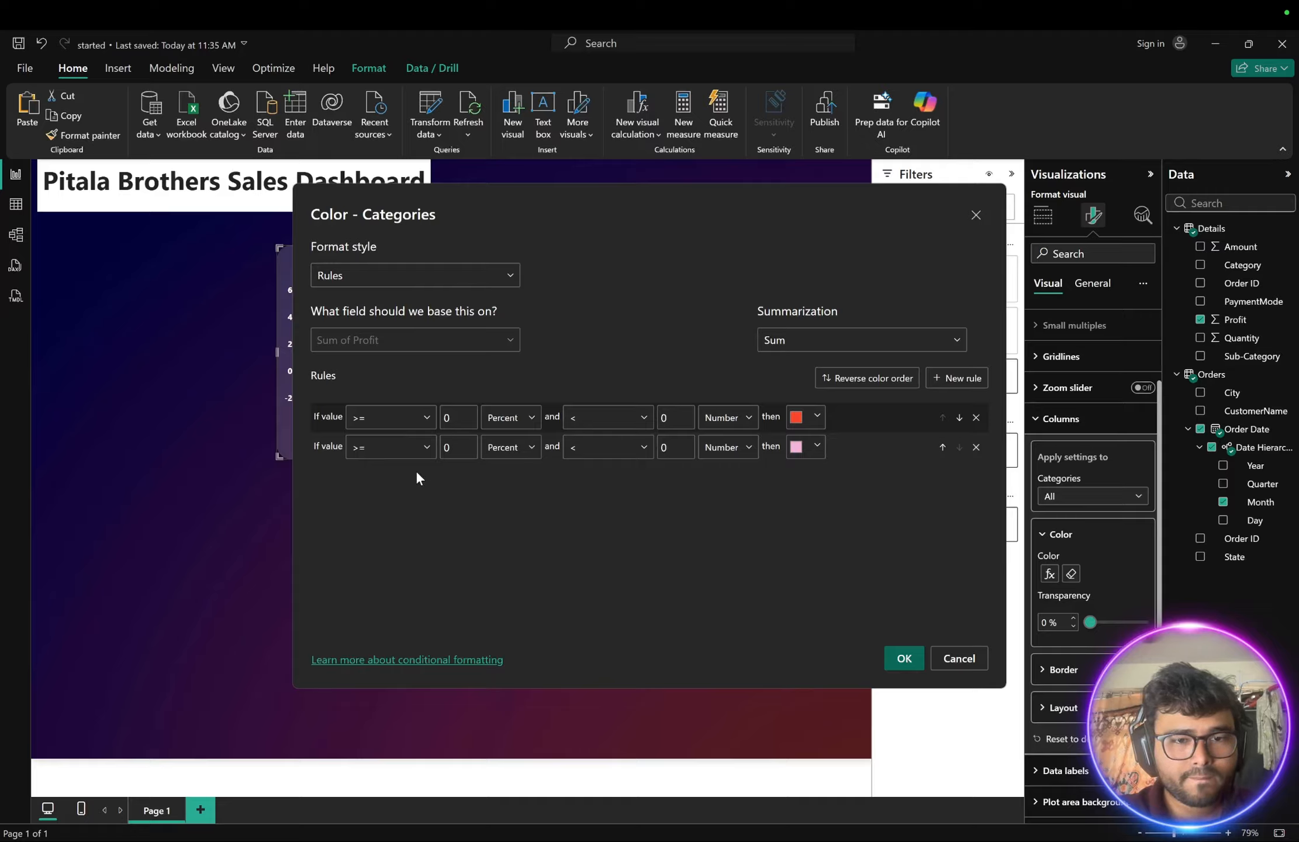
{"action": "left_click", "coordinate": [517, 451]}
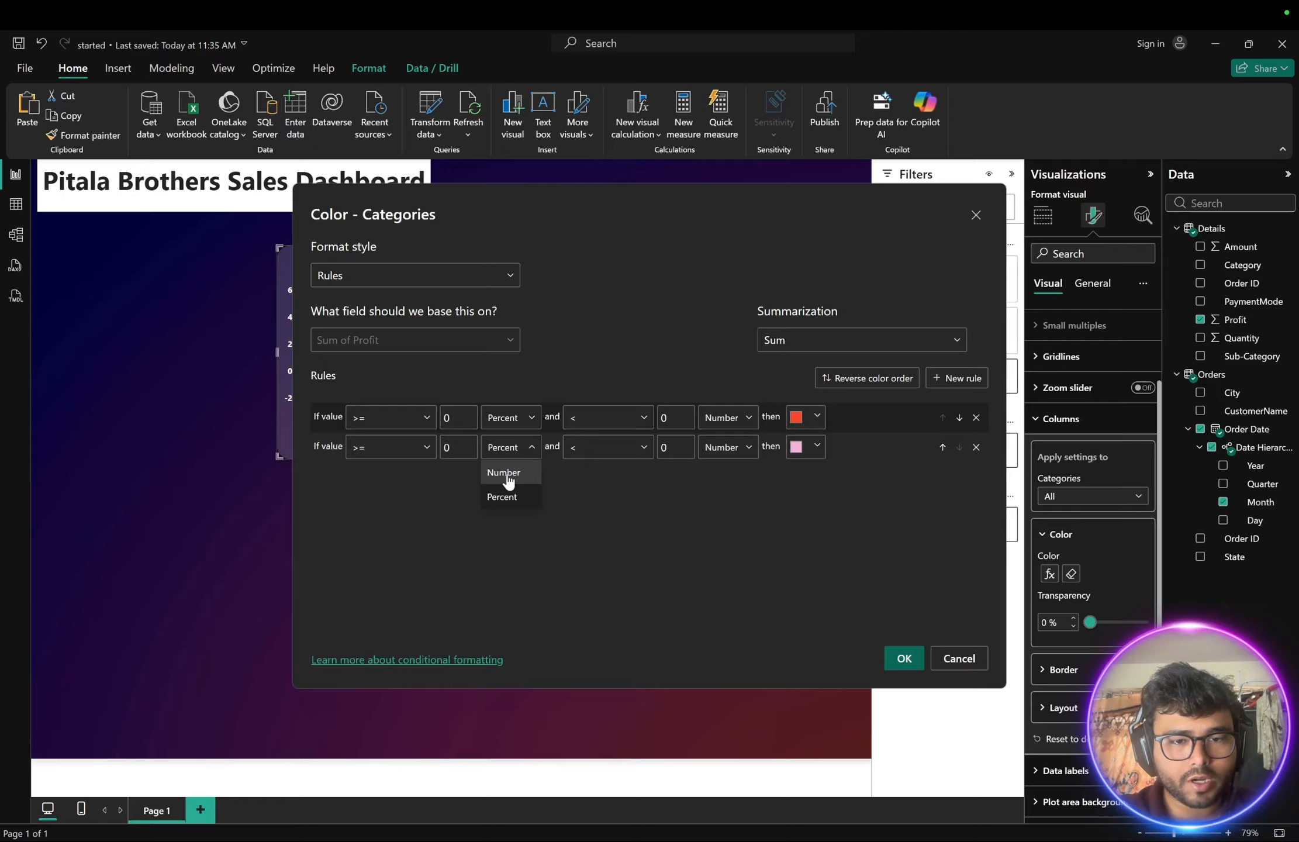
{"action": "left_click", "coordinate": [506, 475]}
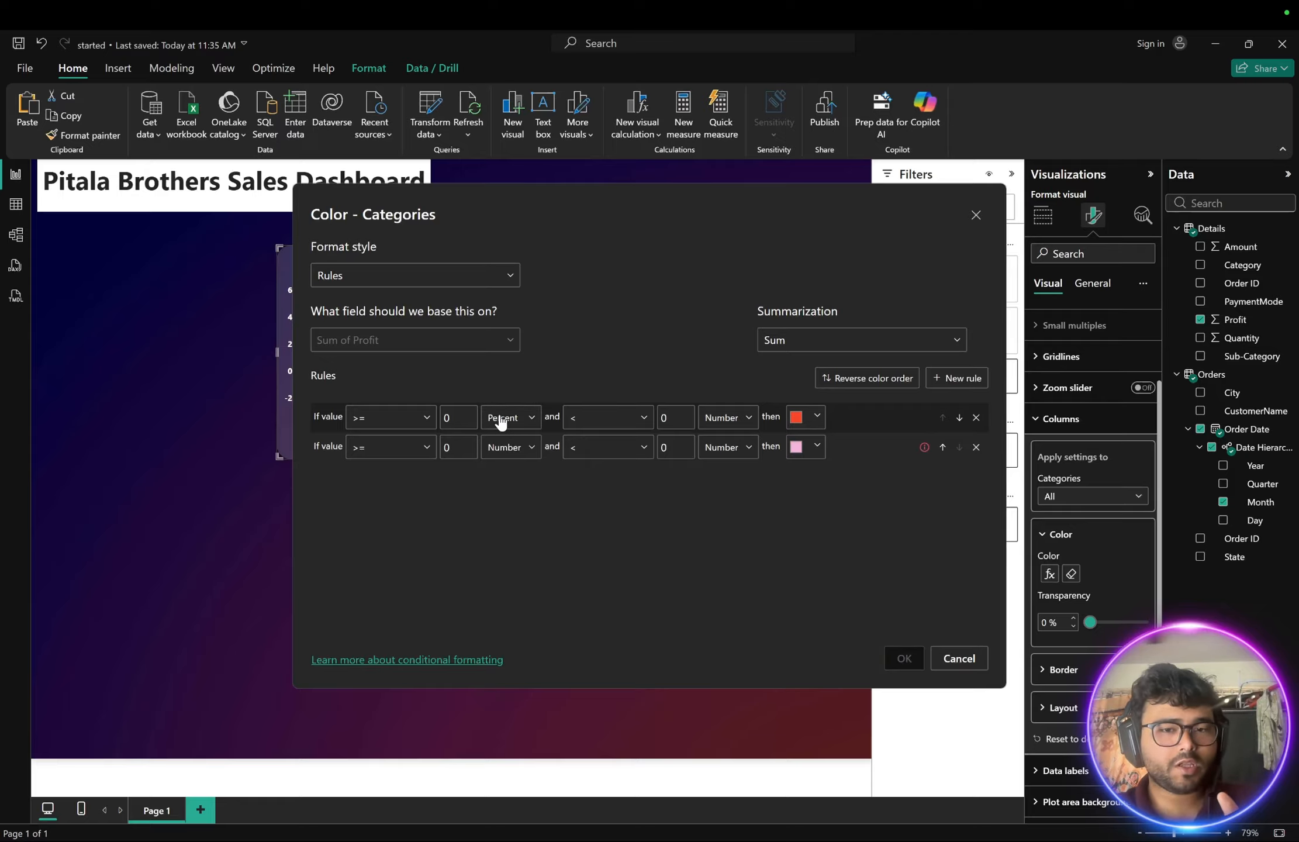
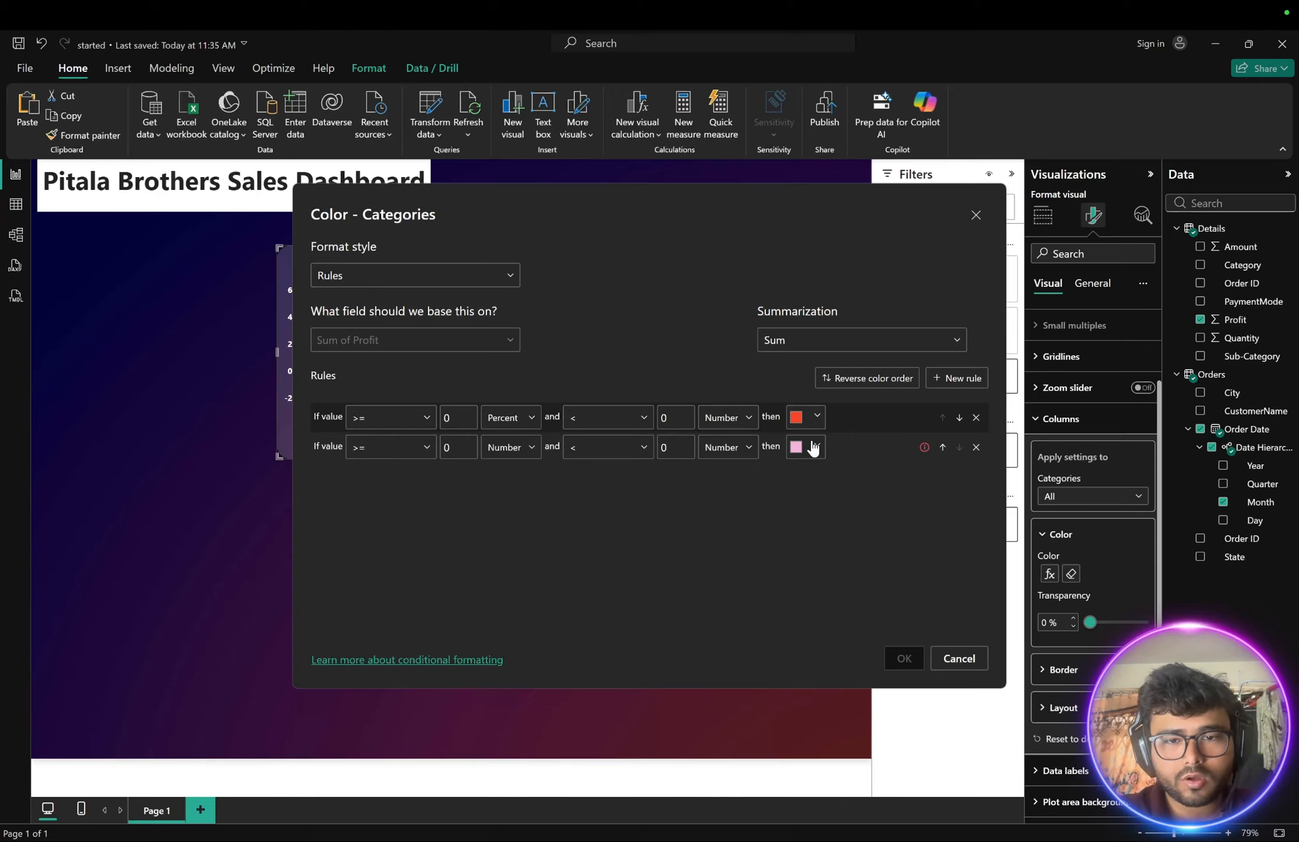
- Set the second rule's lower bound type to Percent and its upper bound type to Number
{"action": "left_click", "coordinate": [740, 446]}
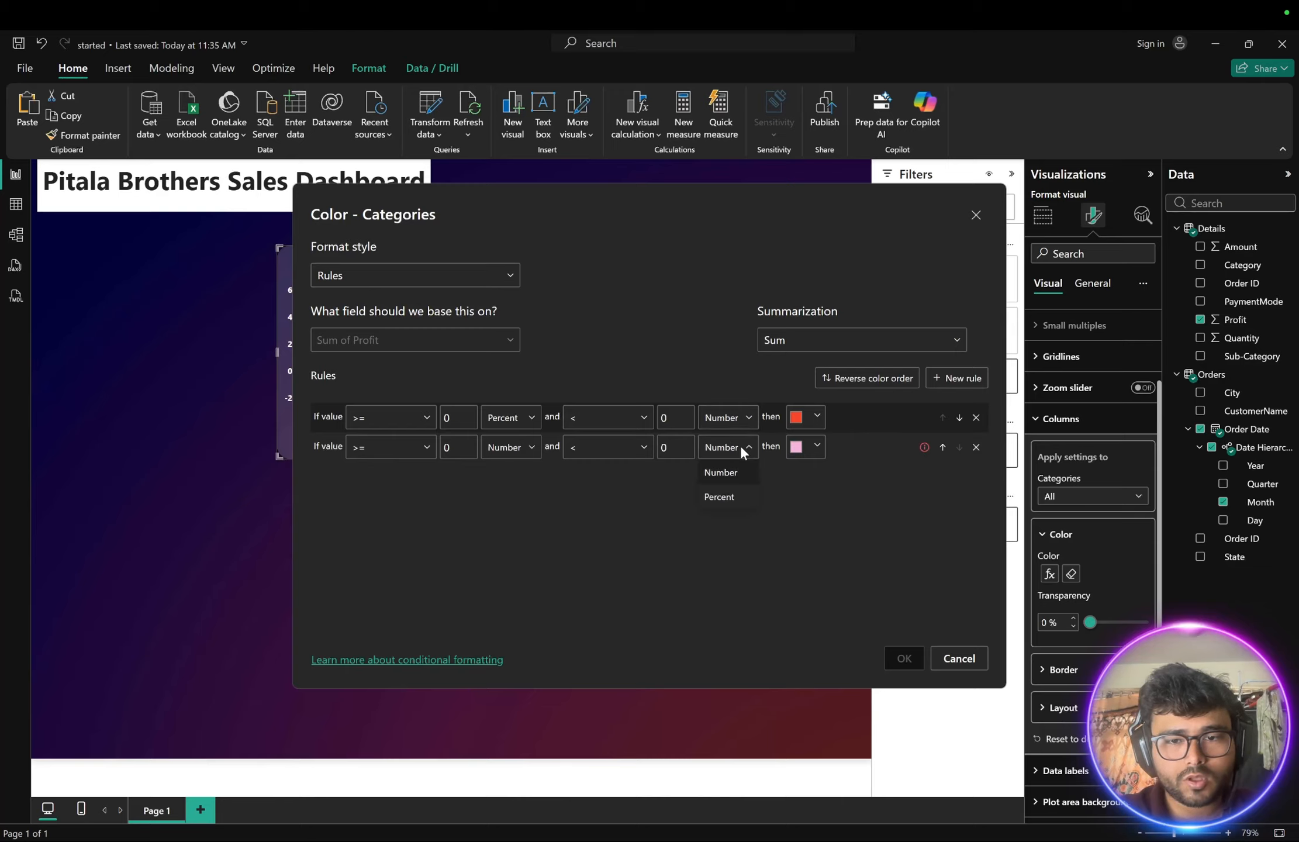
{"action": "left_click", "coordinate": [718, 497]}
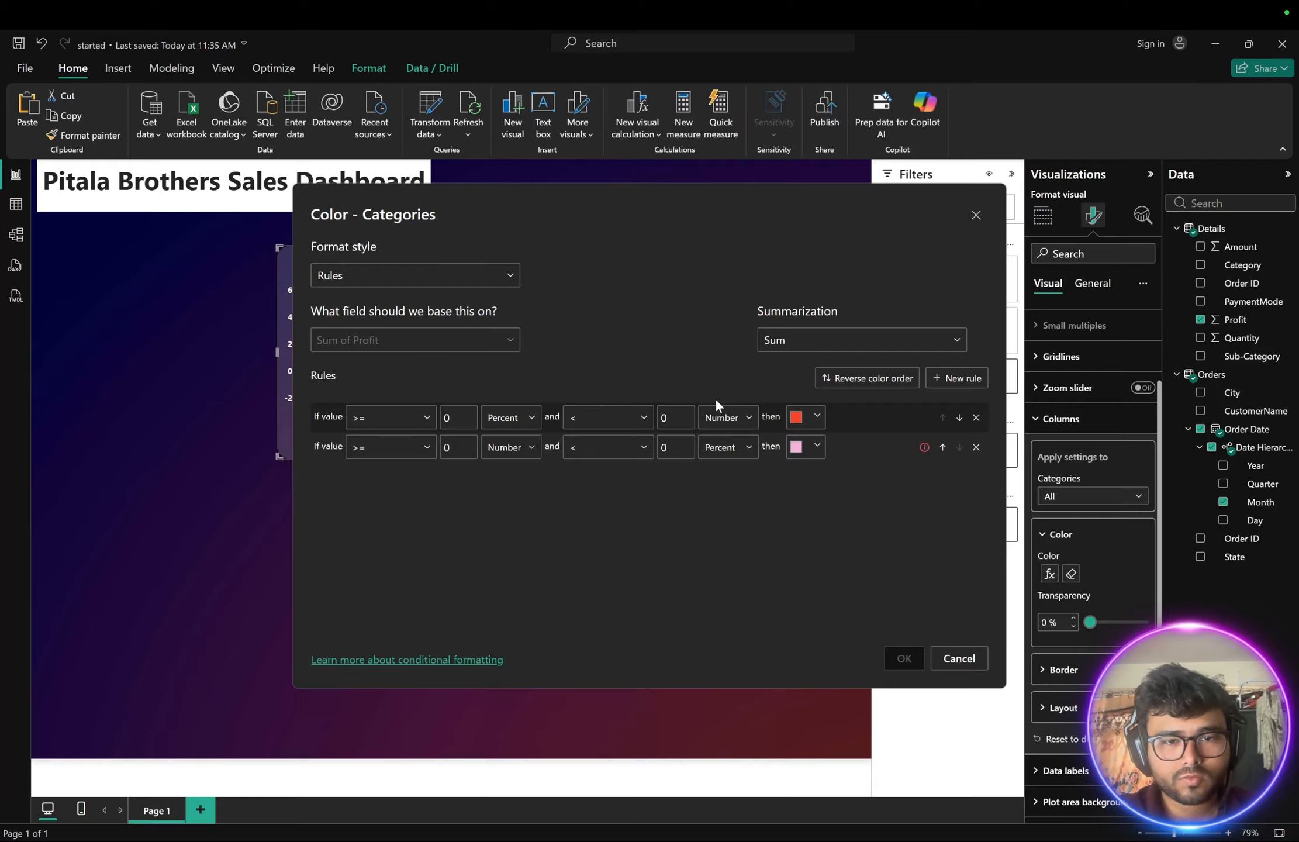
{"action": "left_click", "coordinate": [512, 415]}
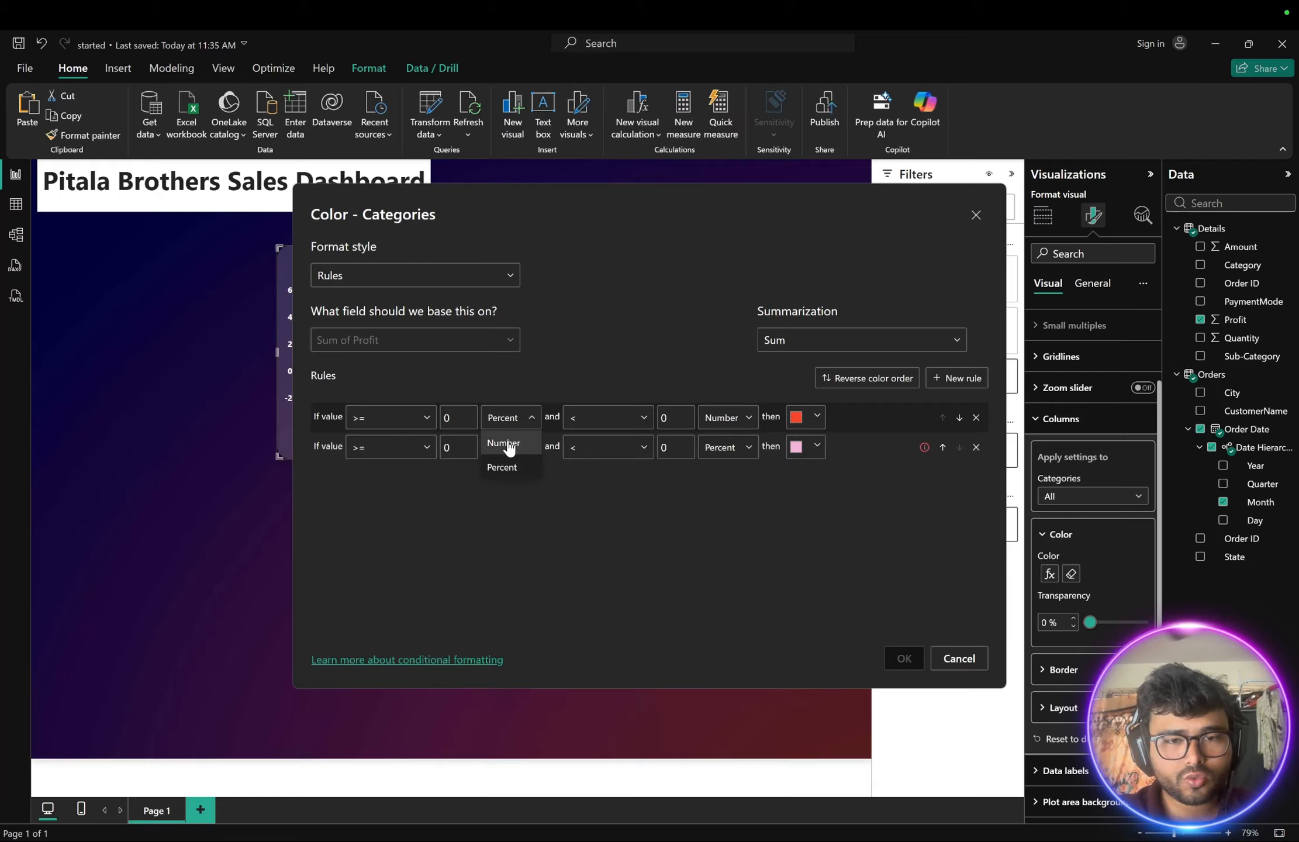
{"action": "left_click", "coordinate": [587, 511]}
{"action": "left_click", "coordinate": [526, 447]}
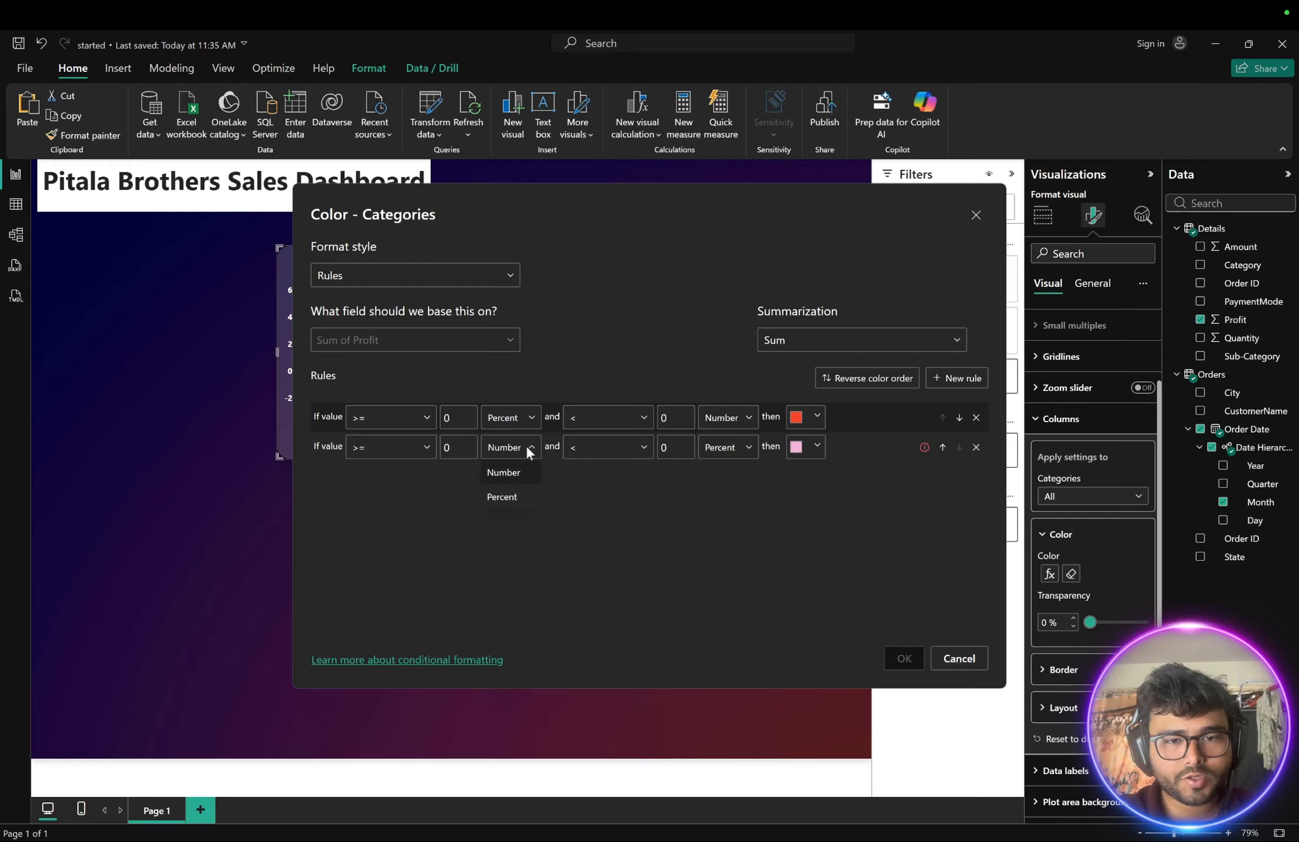
{"action": "left_click", "coordinate": [504, 499]}
{"action": "left_click", "coordinate": [730, 422]}
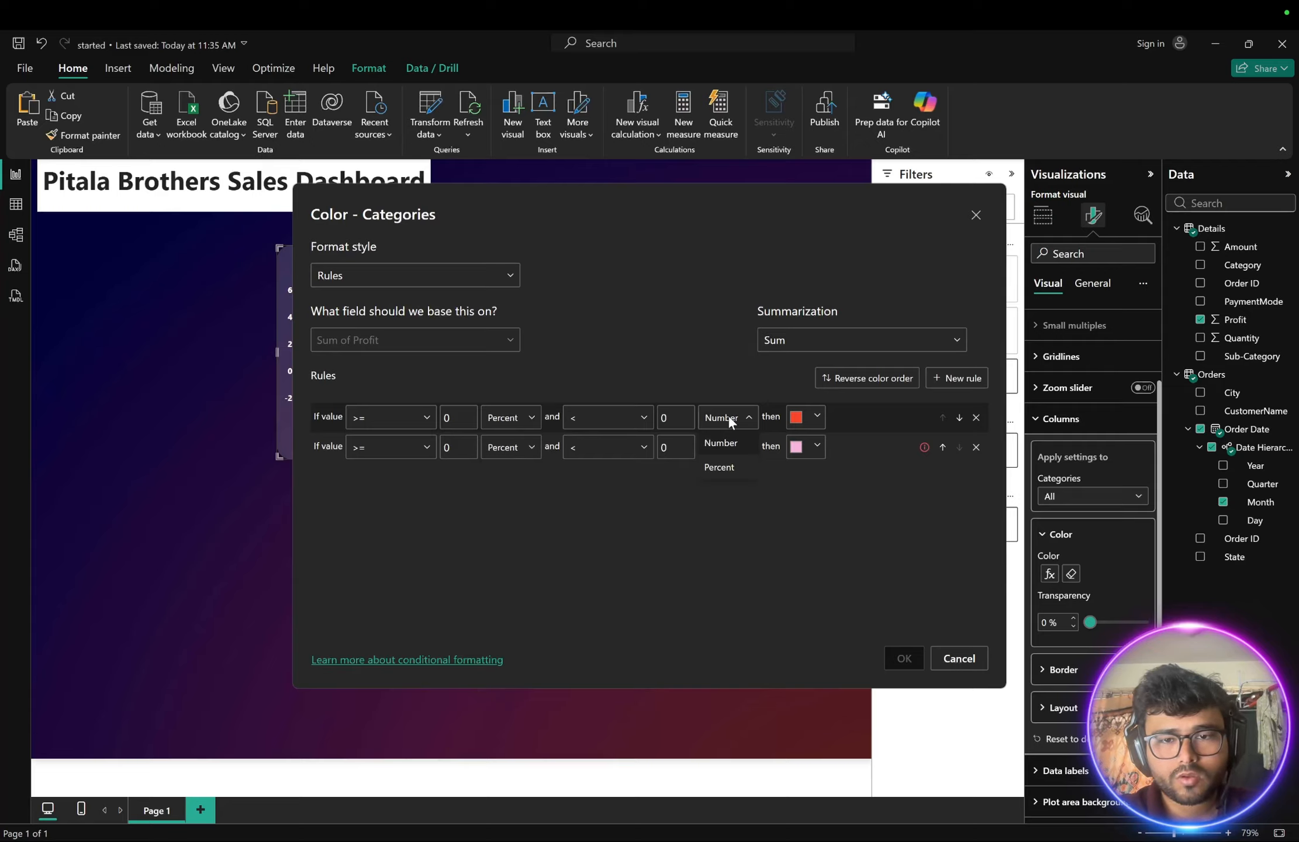
{"action": "left_click", "coordinate": [812, 569]}
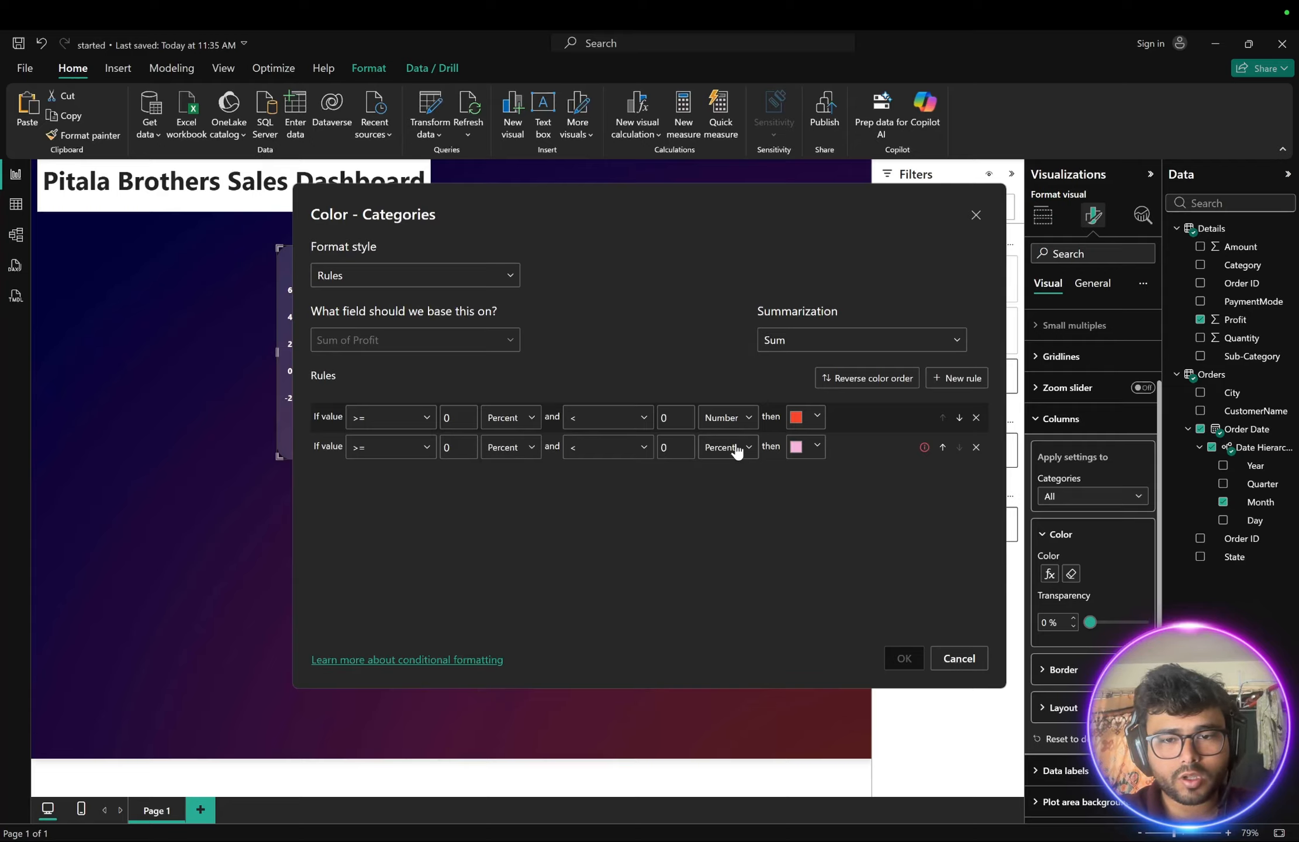
{"action": "left_click", "coordinate": [737, 450]}
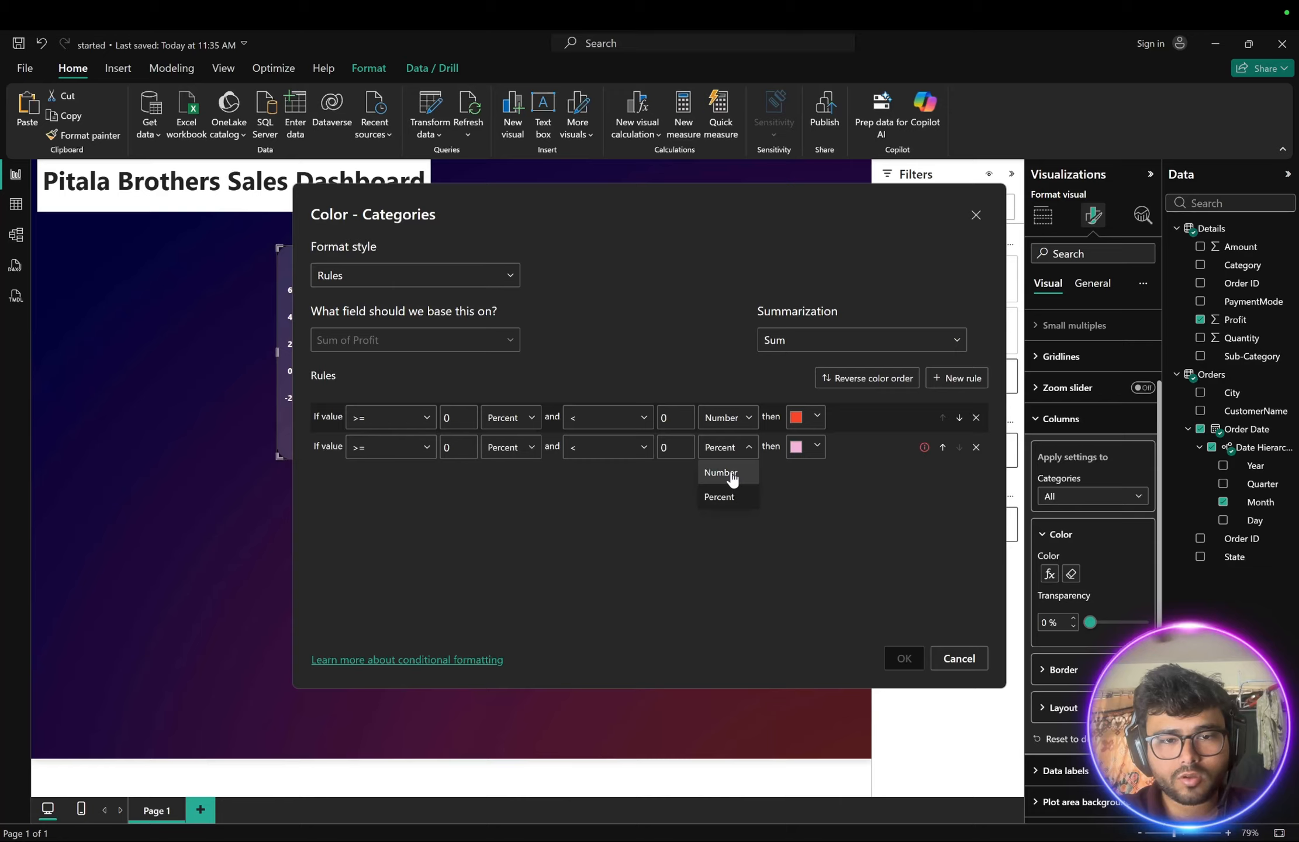
{"action": "left_click", "coordinate": [731, 472]}
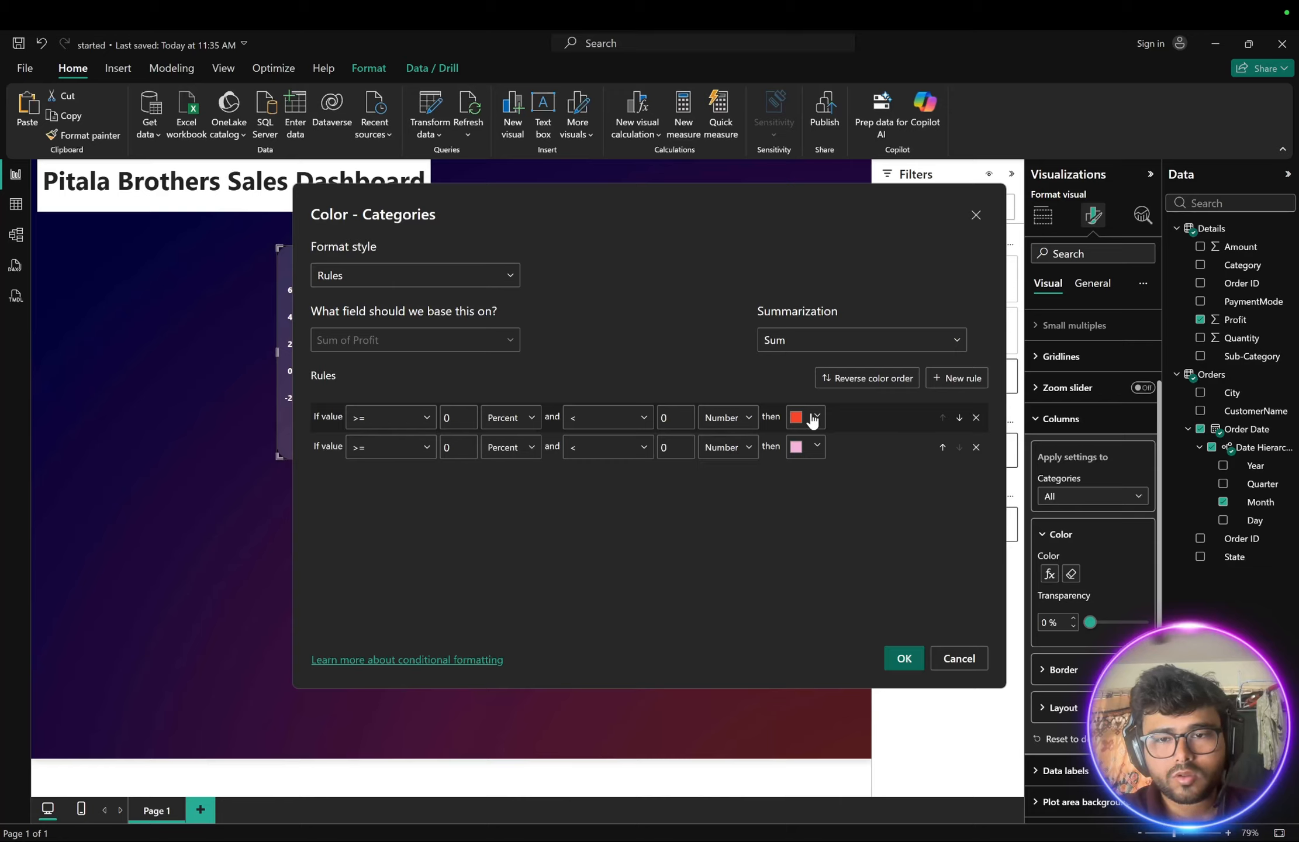
- Set the first rule's colour to blue from the theme colours and apply the rules
{"action": "left_click", "coordinate": [816, 417]}
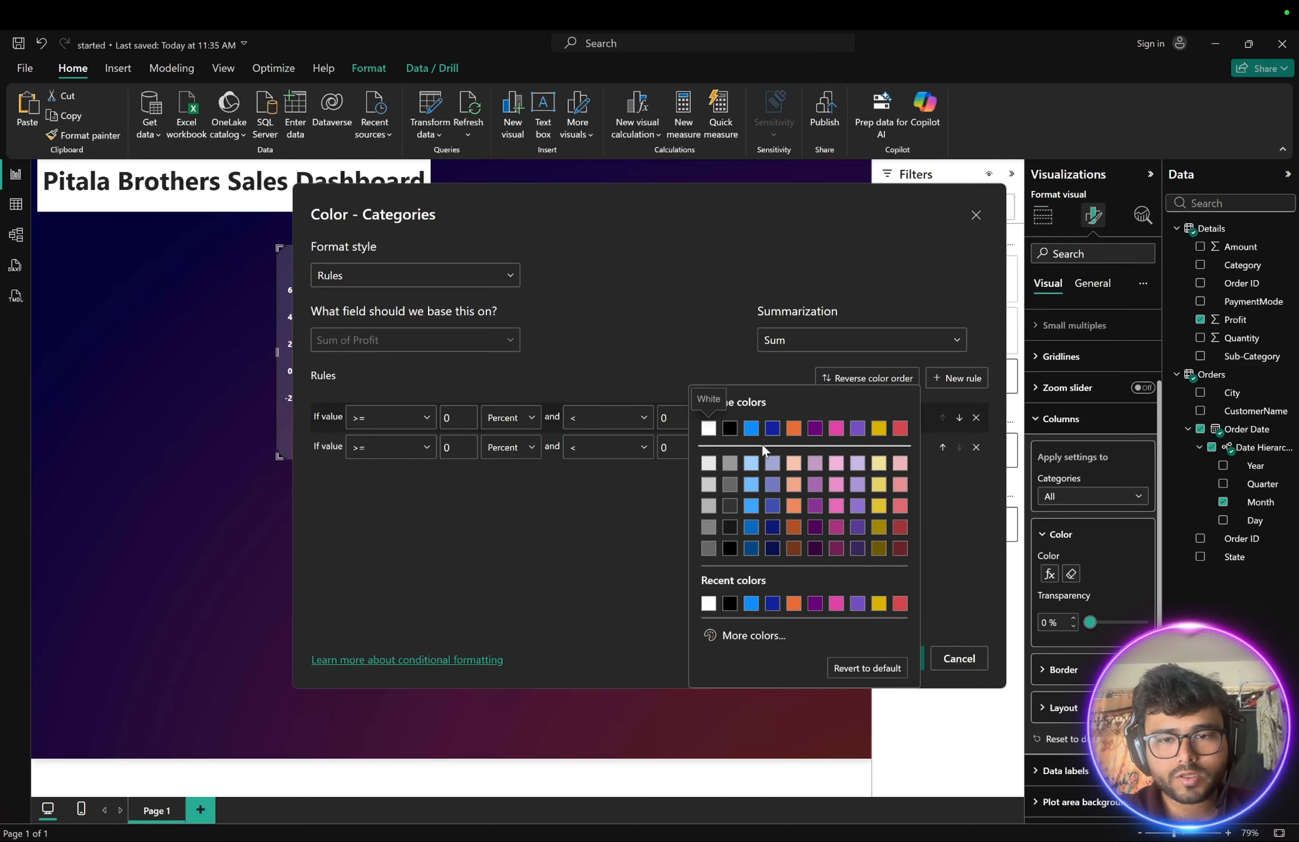
{"action": "left_click", "coordinate": [751, 505]}
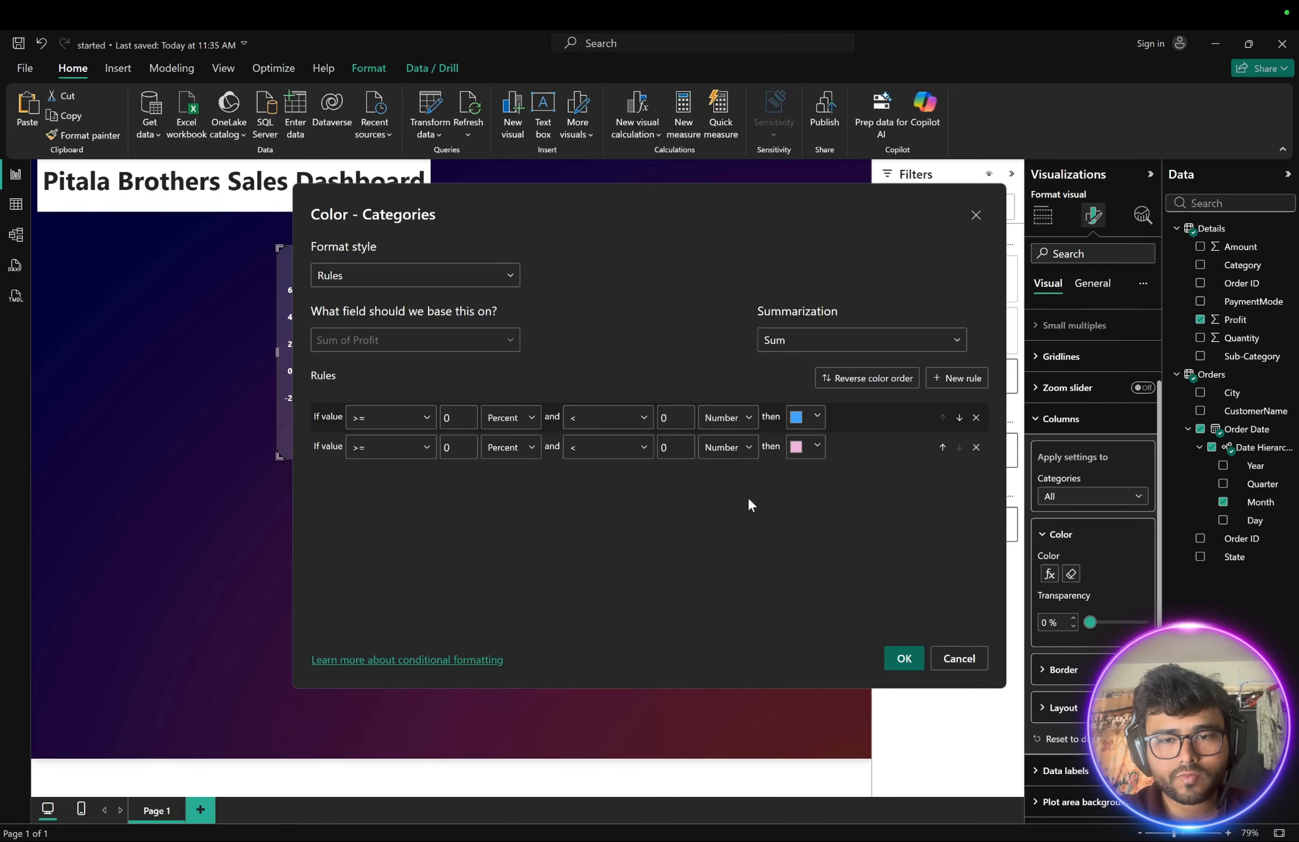
{"action": "left_click", "coordinate": [902, 659]}
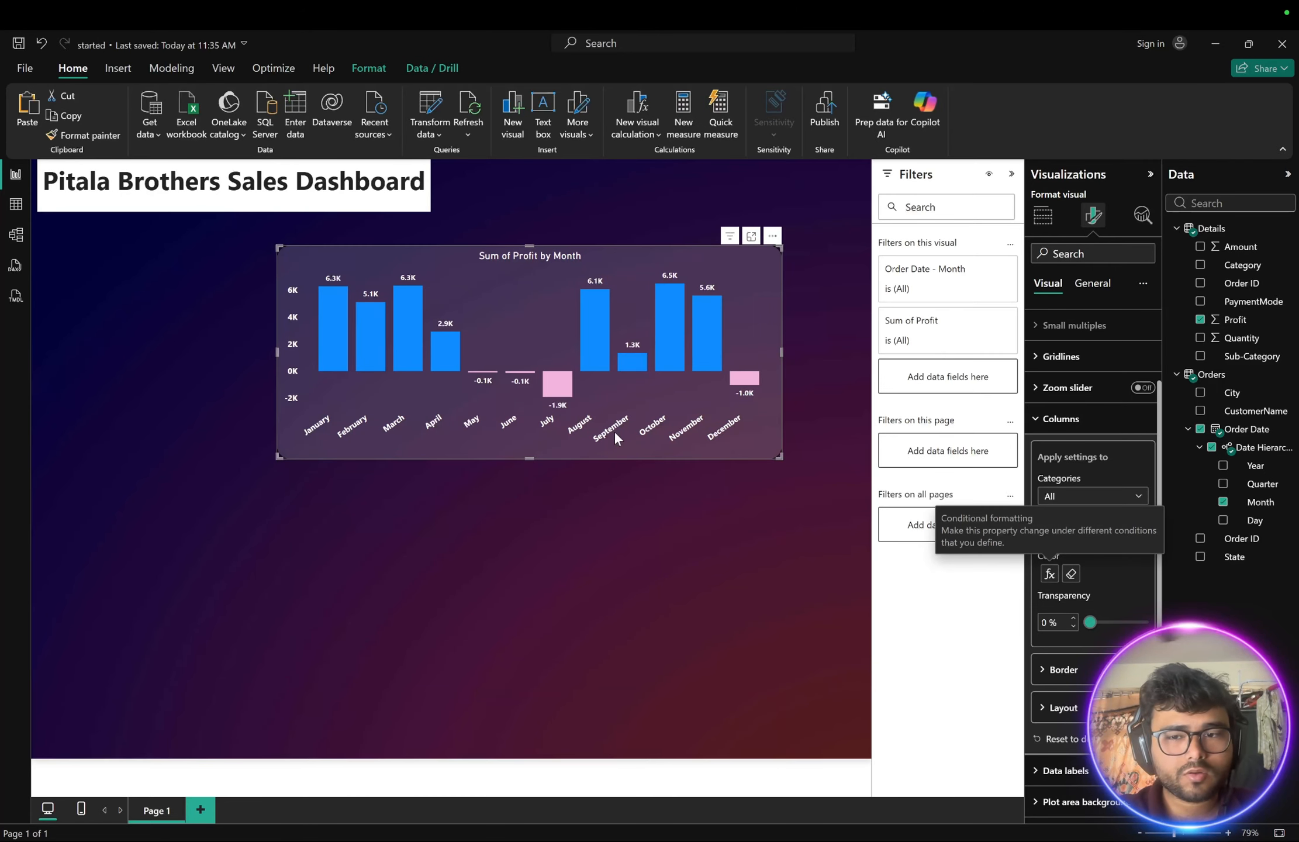
- Reopen the profit chart's column colour rules, set the second rule's colour to a custom red-orange, and apply it
{"action": "left_click", "coordinate": [640, 535]}
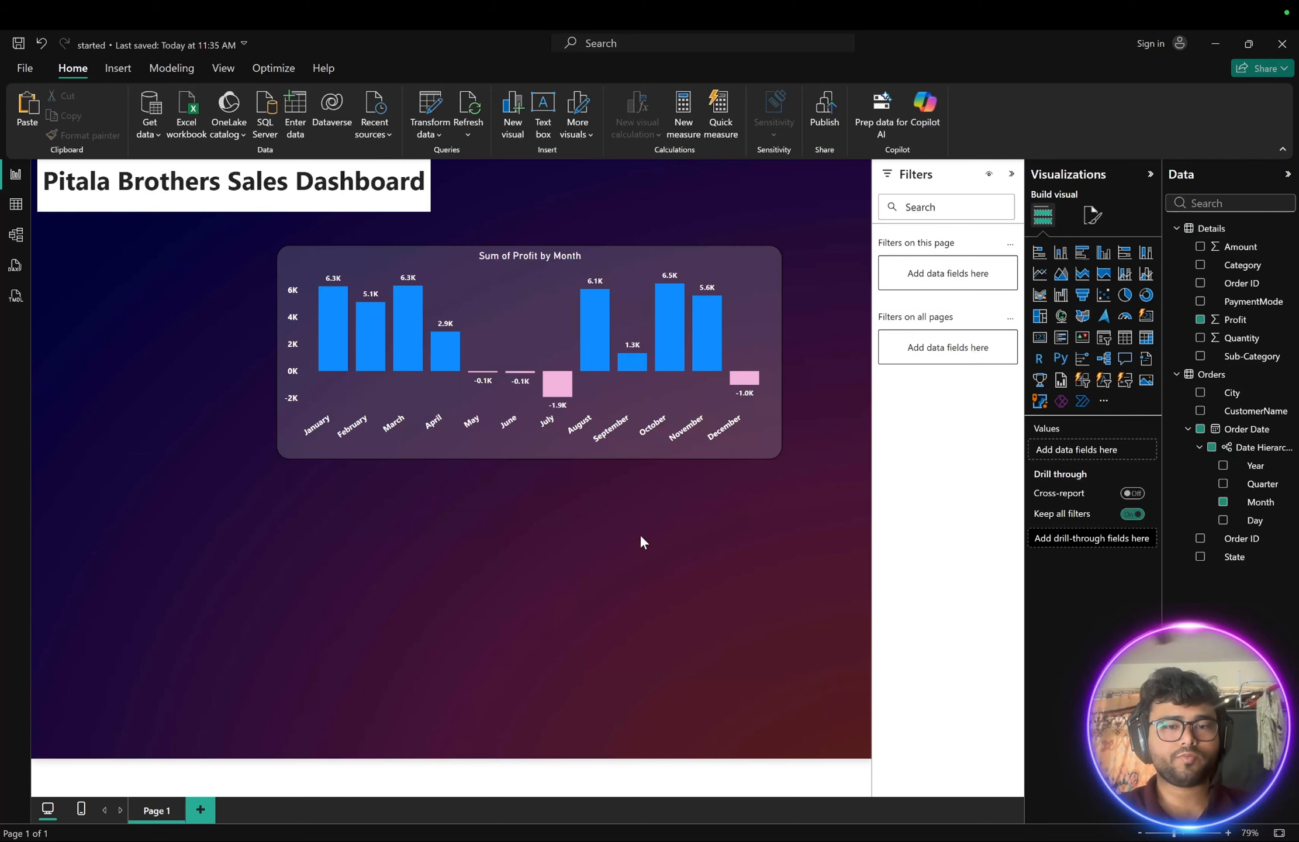
{"action": "left_click", "coordinate": [744, 306]}
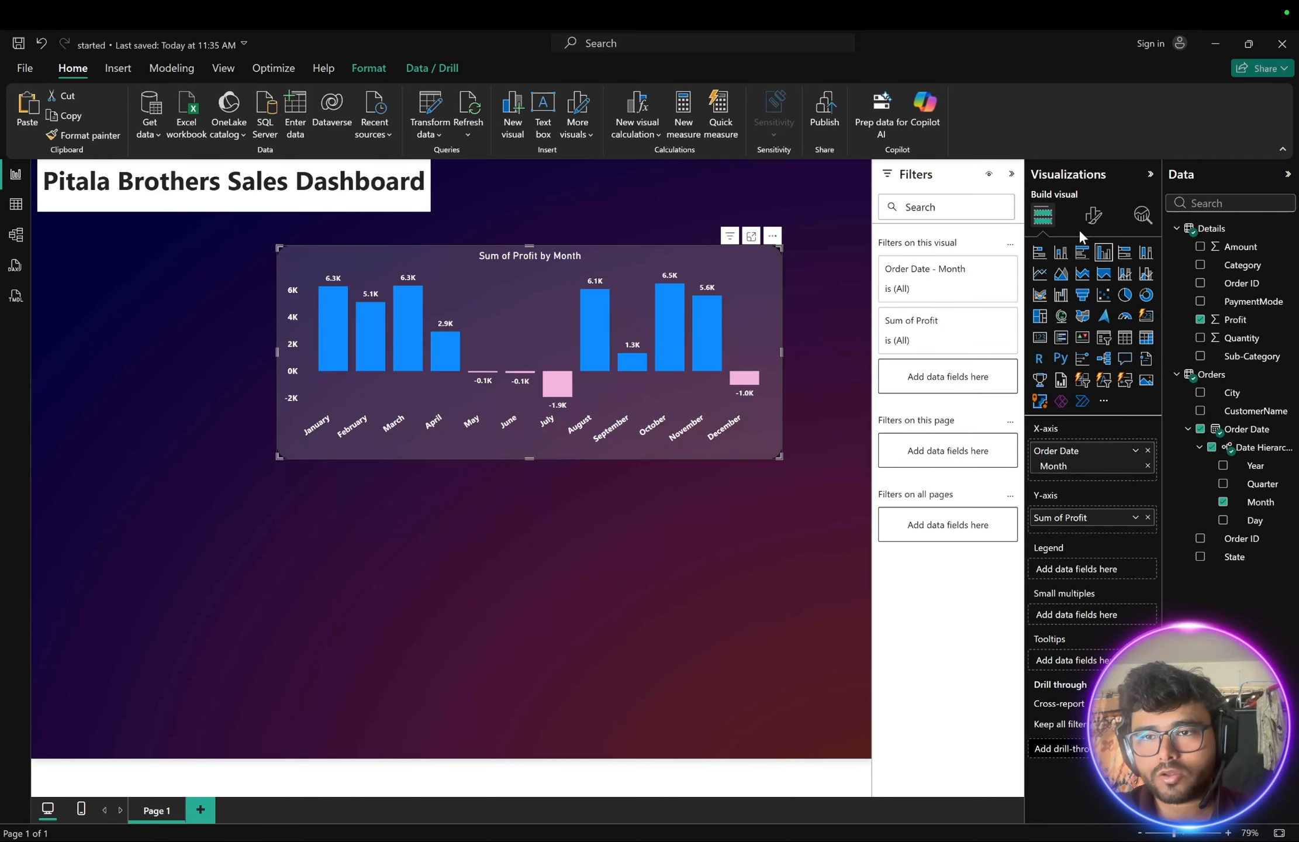
{"action": "left_click", "coordinate": [1092, 215]}
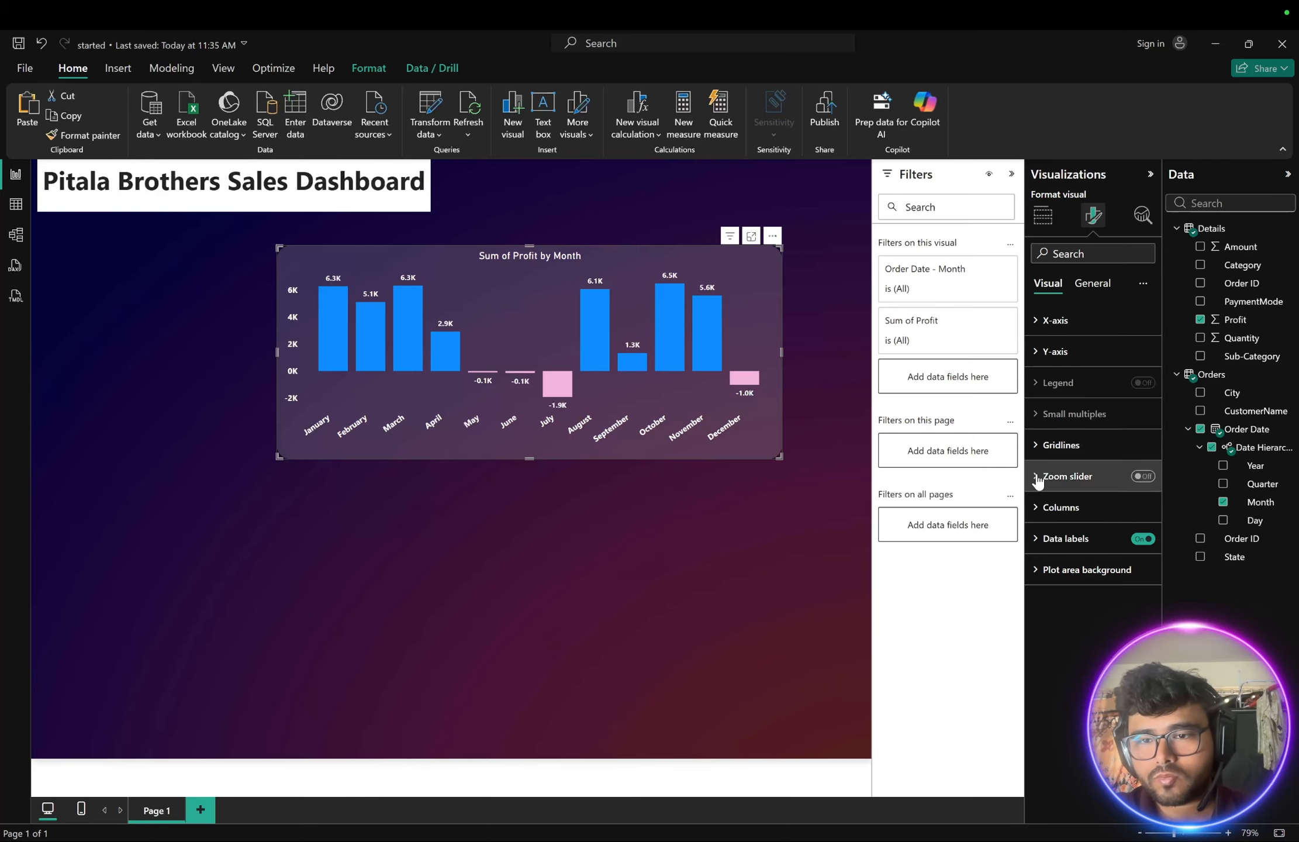
{"action": "left_click", "coordinate": [1044, 507]}
{"action": "scroll", "coordinate": [1052, 599], "scroll_direction": "down", "scroll_amount": 3}
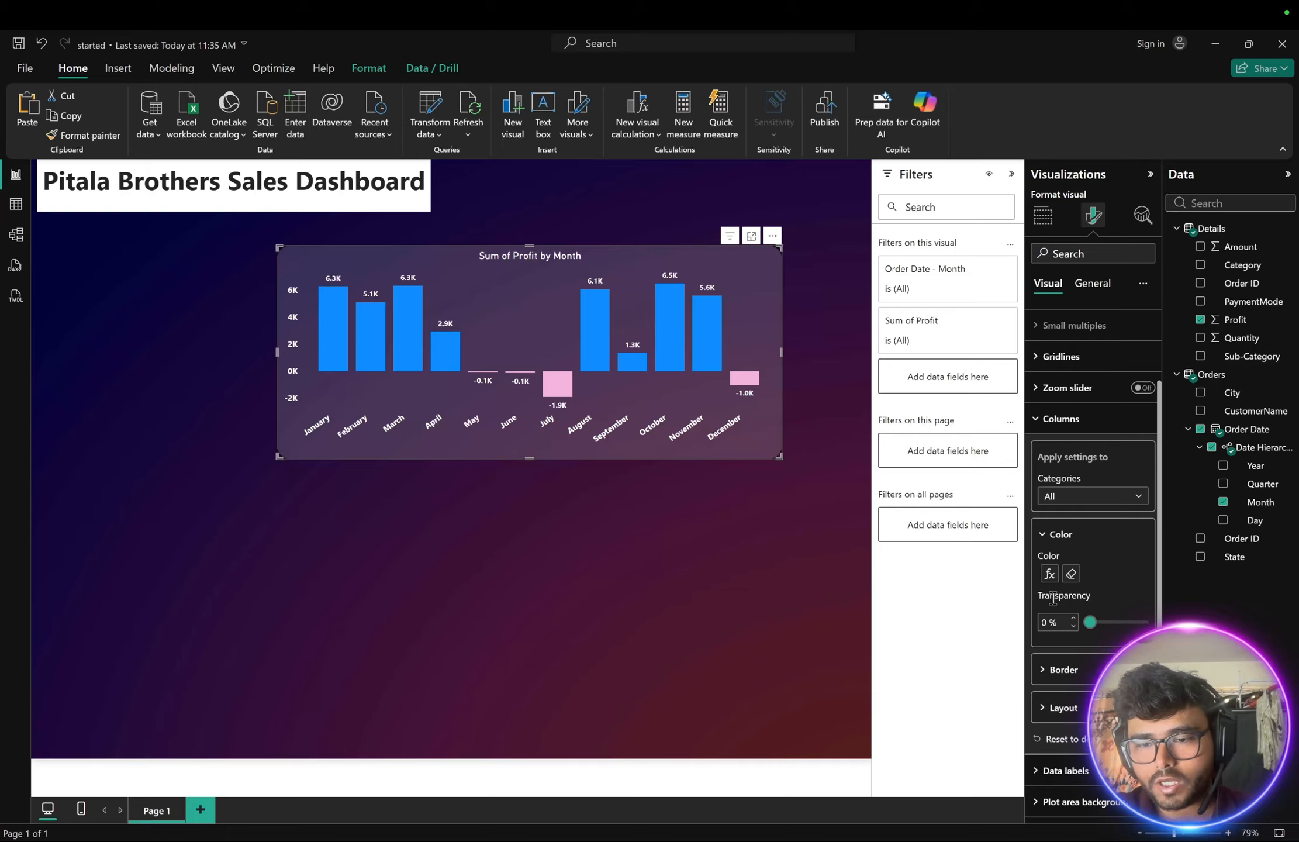
{"action": "left_click", "coordinate": [1050, 575]}
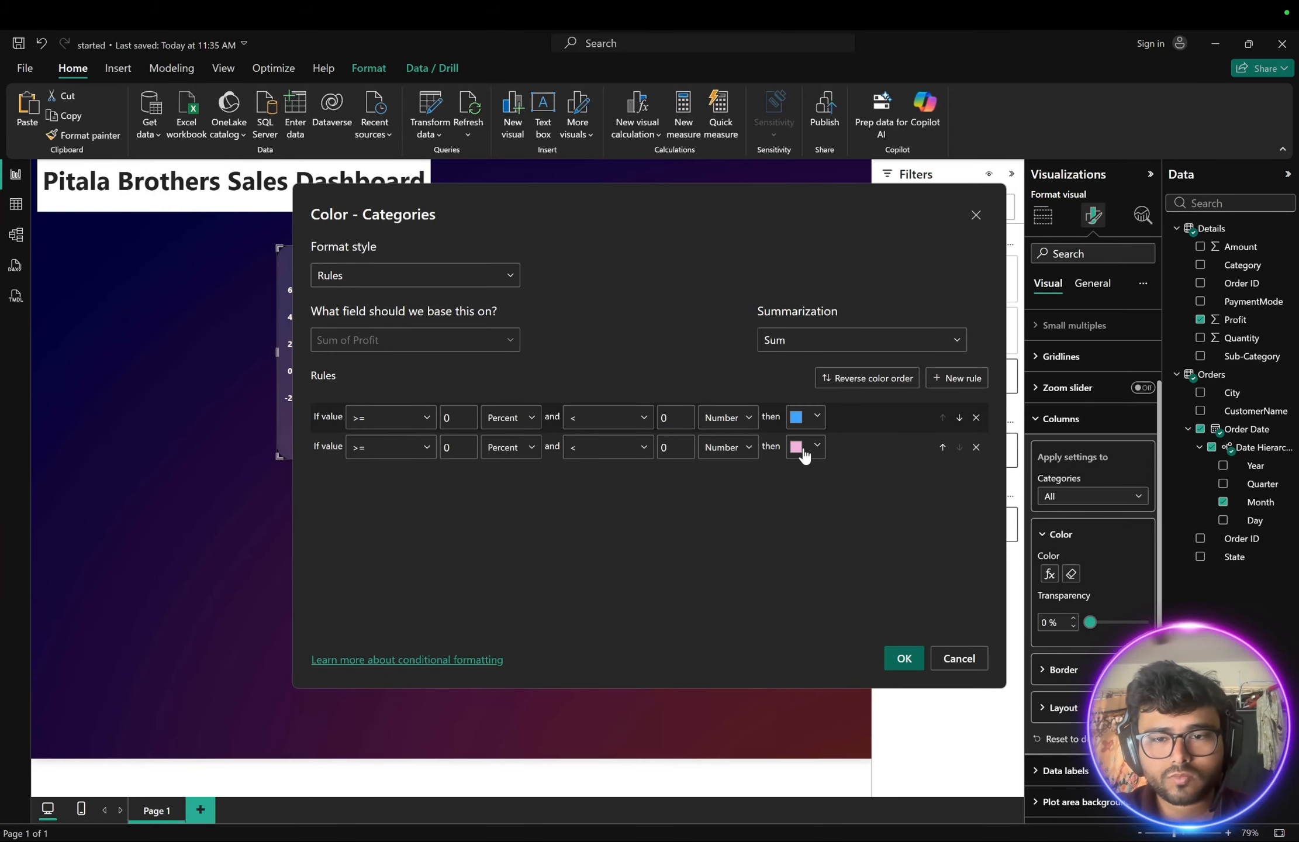
{"action": "left_click", "coordinate": [802, 446]}
{"action": "left_click", "coordinate": [736, 433]}
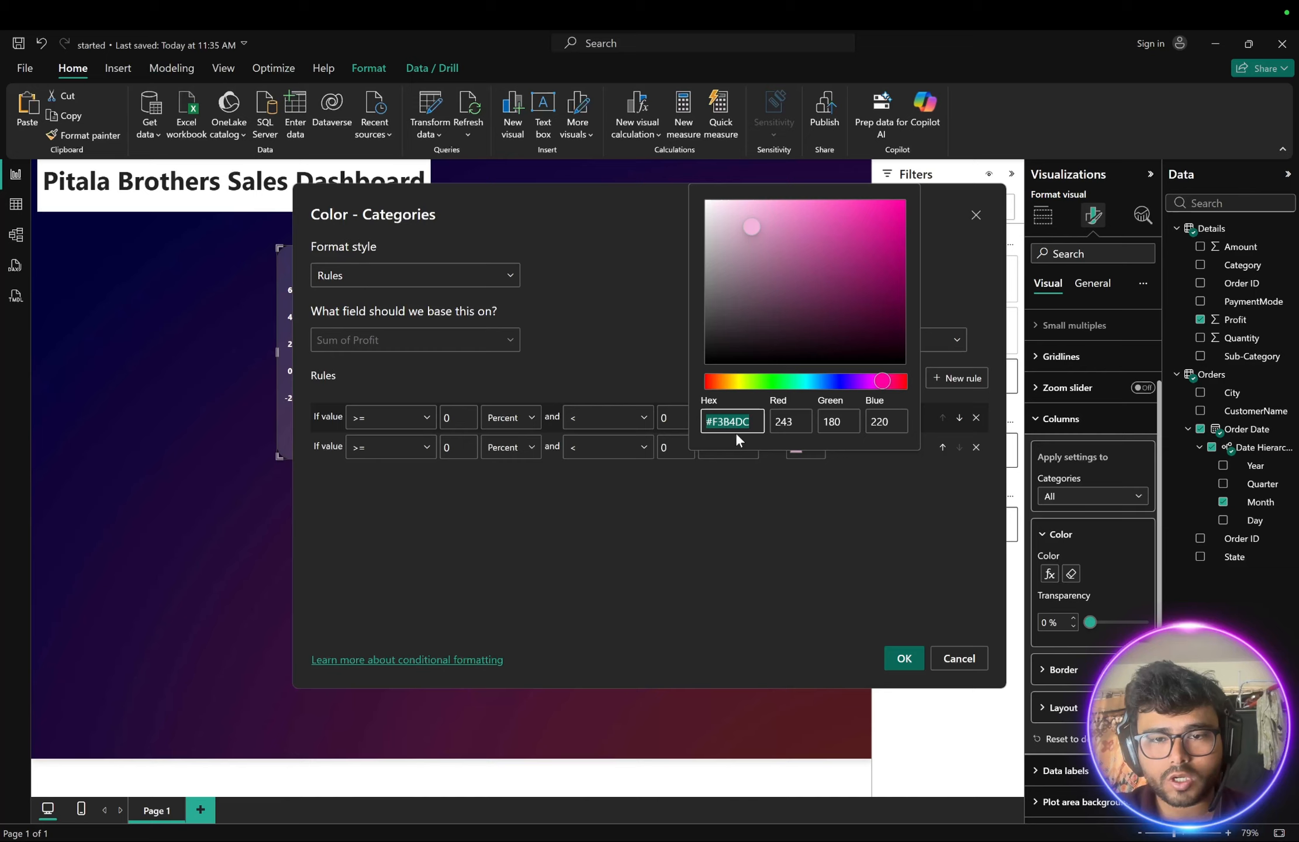
{"action": "left_click", "coordinate": [714, 381]}
{"action": "left_click_drag", "start_coordinate": [713, 380], "coordinate": [705, 380]}
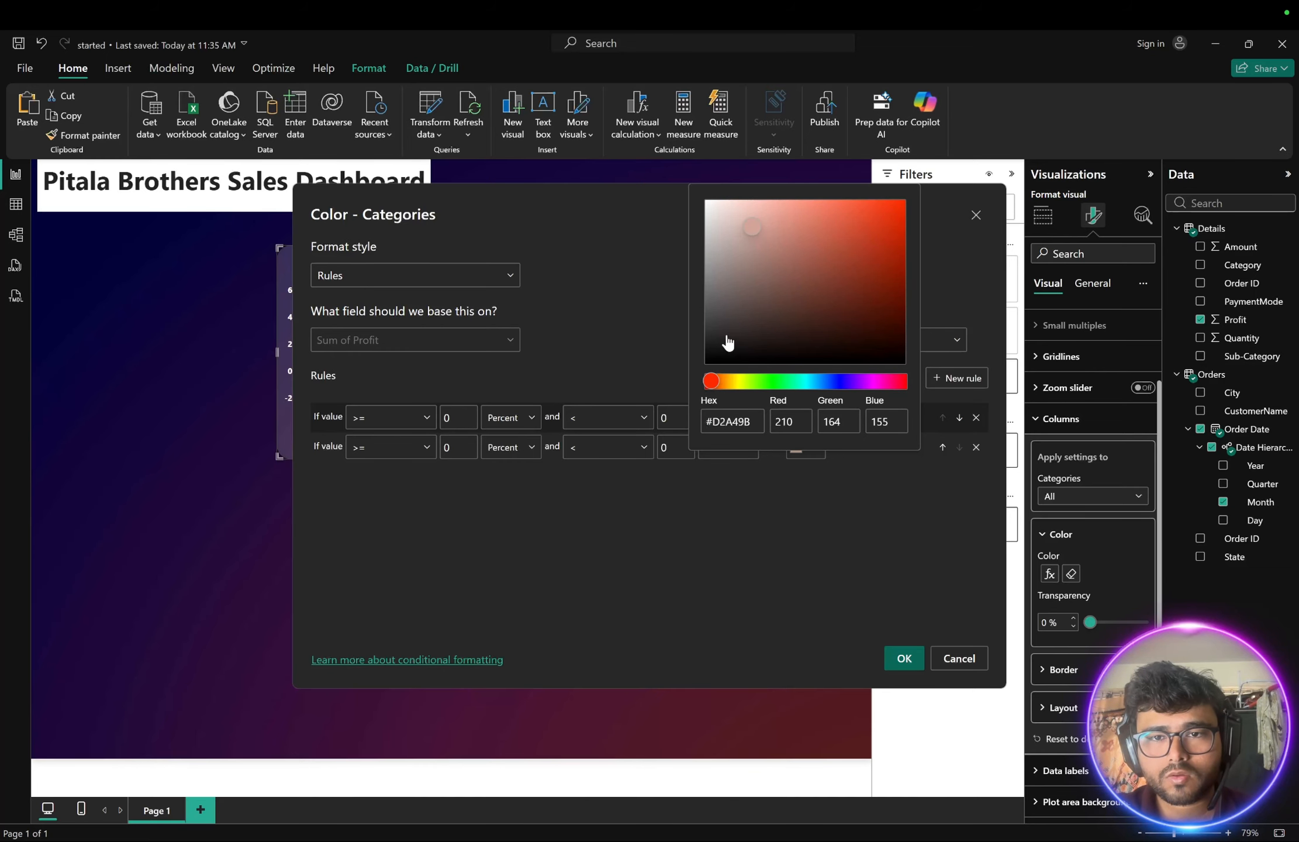
{"action": "left_click", "coordinate": [863, 215]}
{"action": "left_click", "coordinate": [806, 528]}
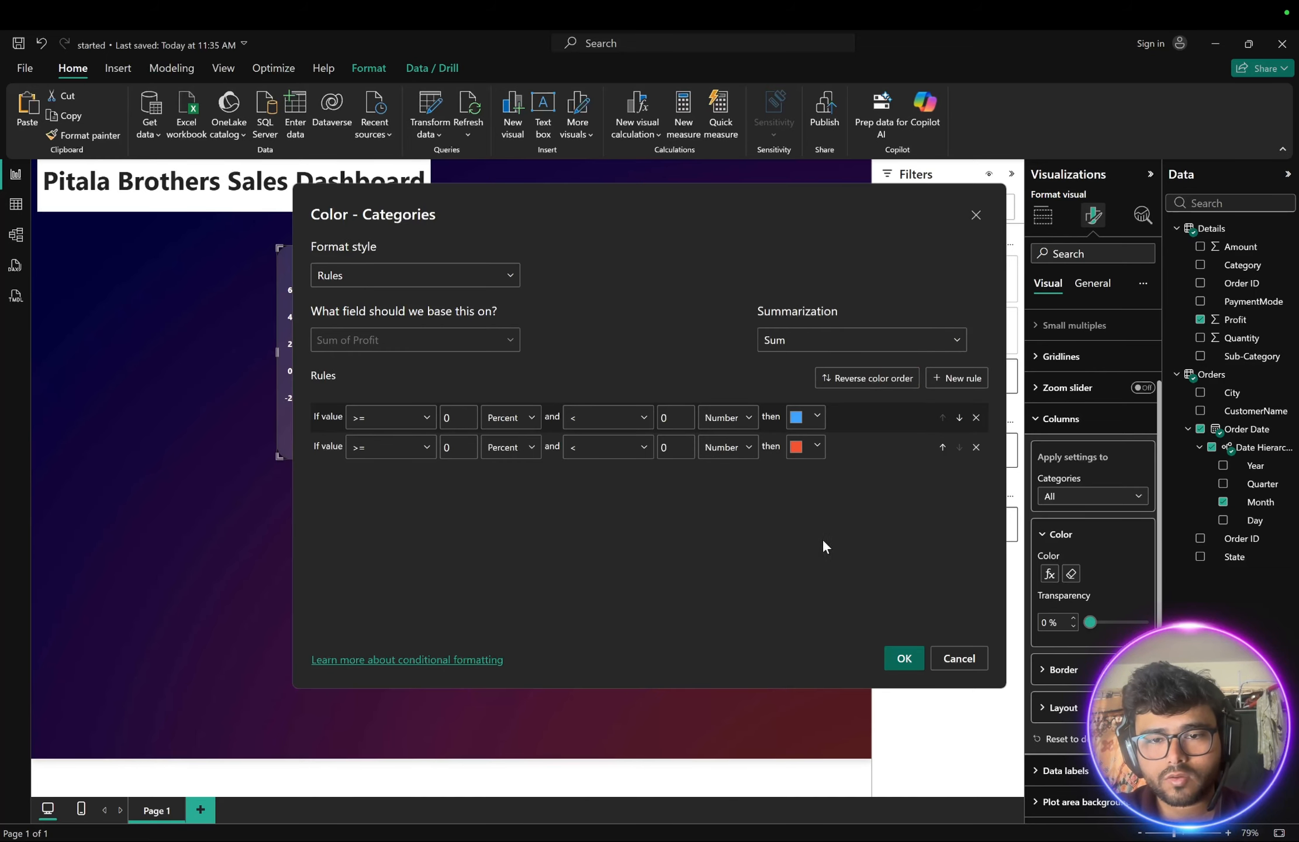
{"action": "left_click", "coordinate": [904, 658]}
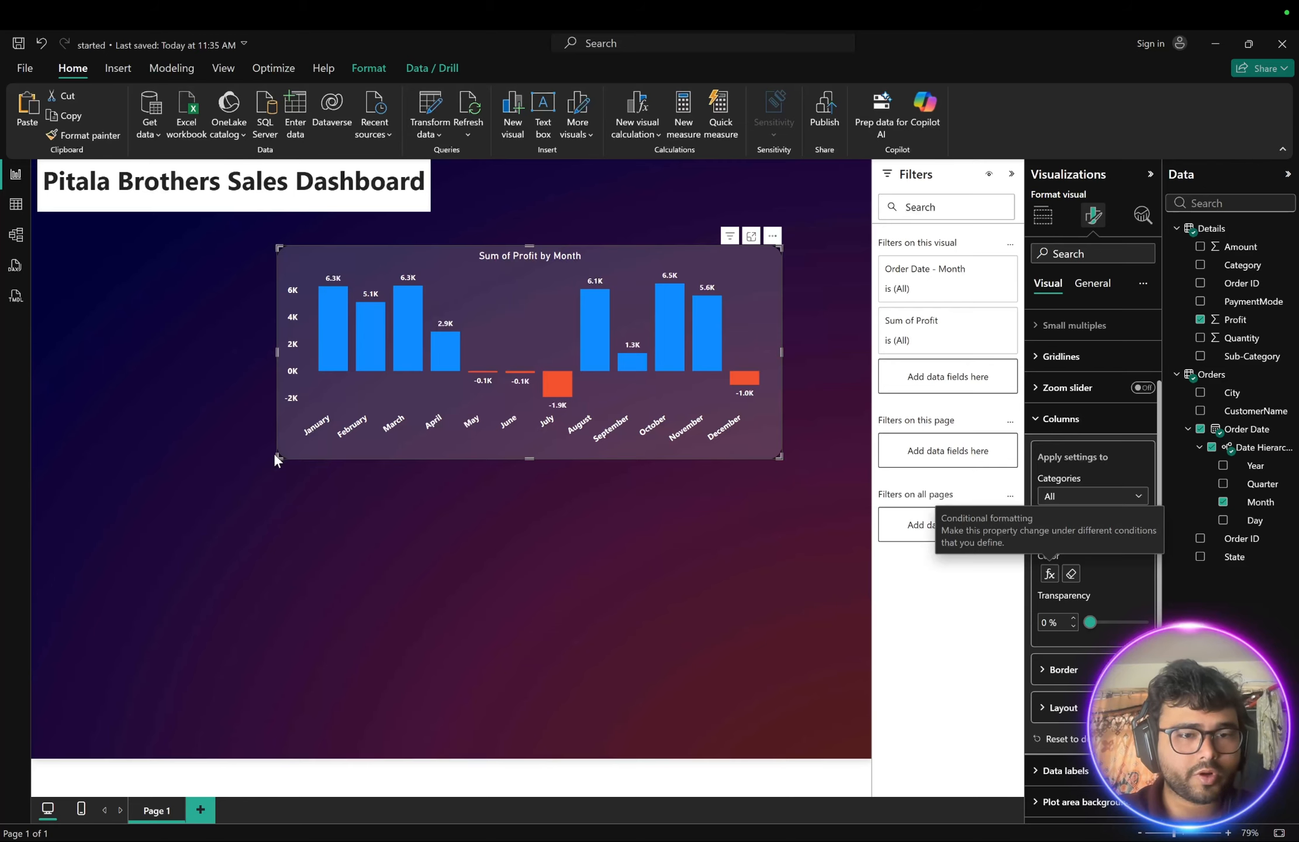
- Shrink the Sum of Profit by Month chart and move it to the top right of the canvas
{"action": "left_click_drag", "start_coordinate": [278, 452], "coordinate": [430, 423]}
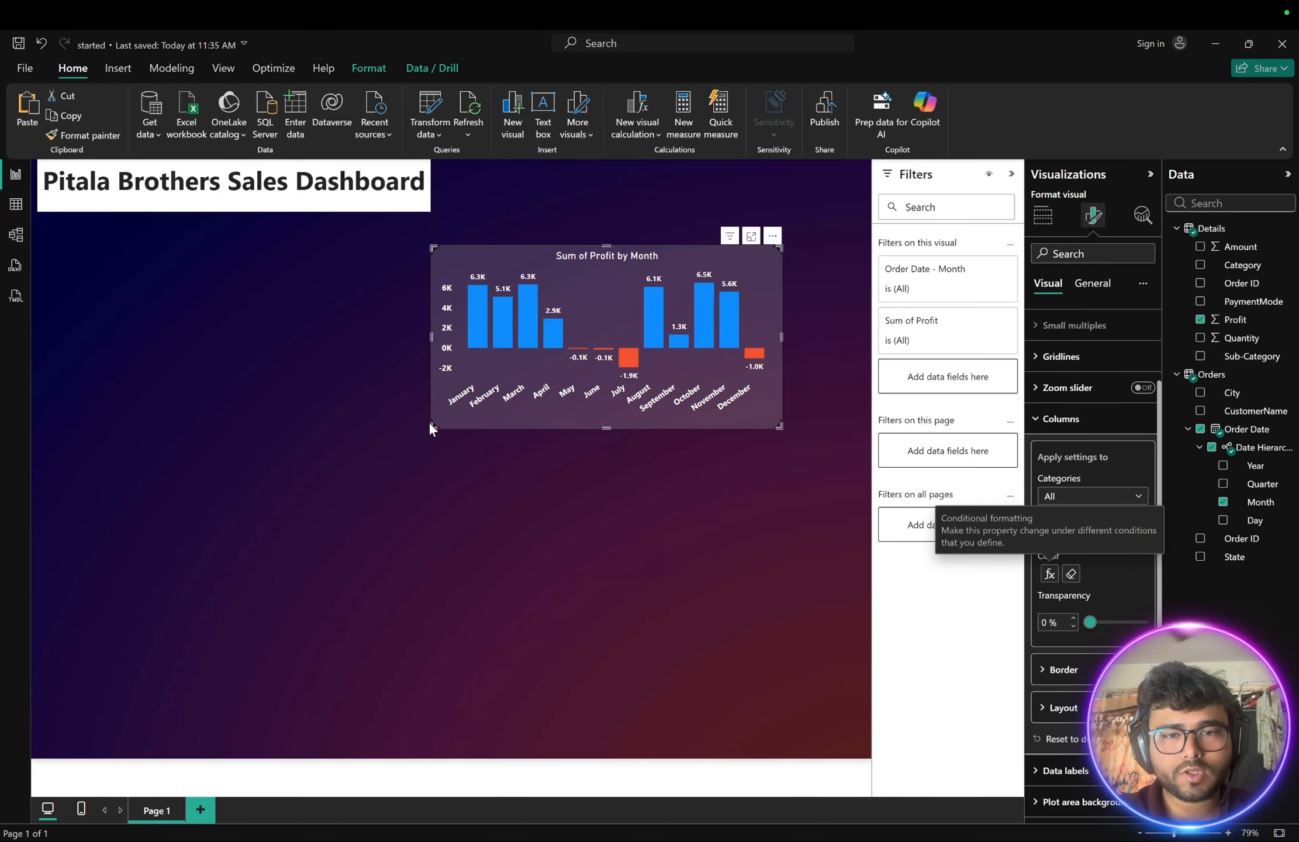
{"action": "left_click_drag", "start_coordinate": [590, 268], "coordinate": [668, 192]}
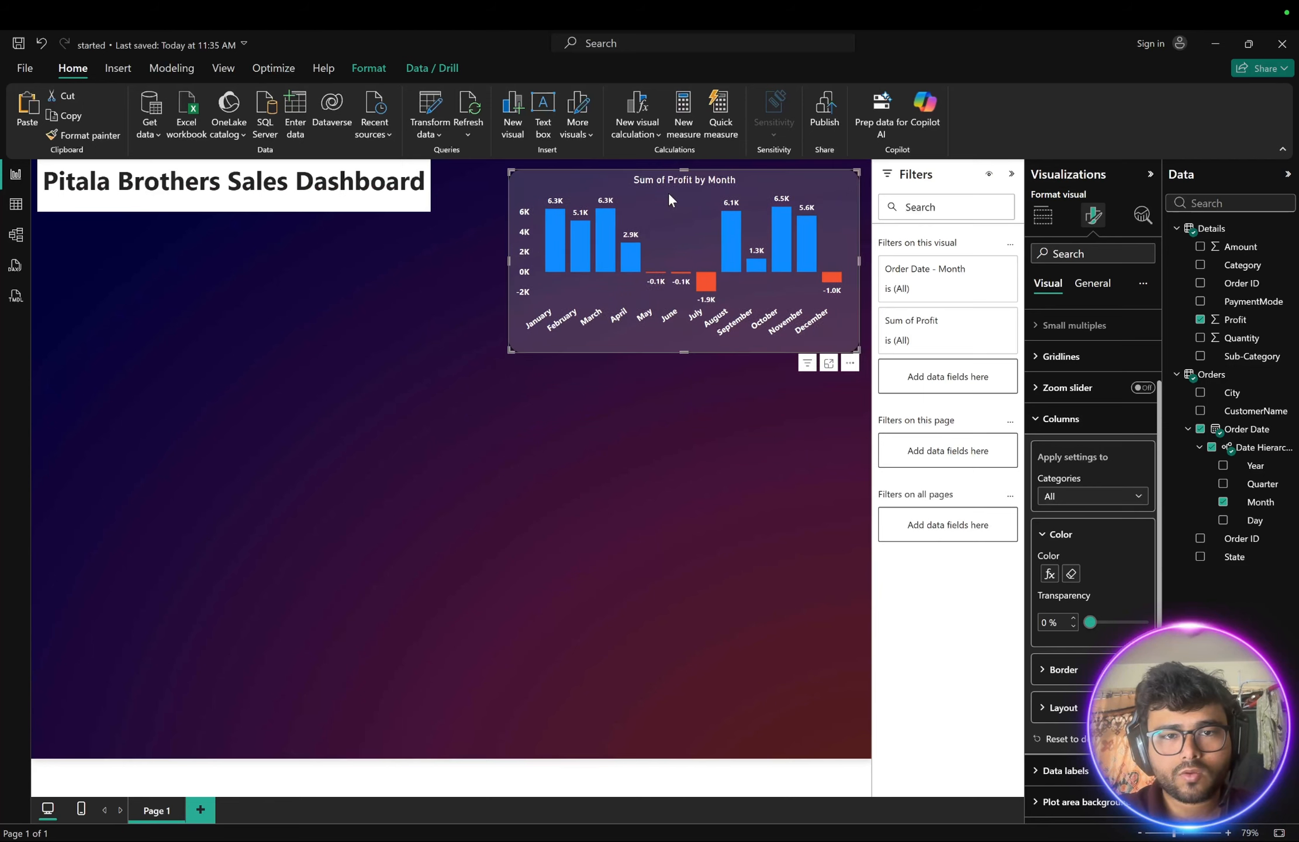
{"action": "left_click", "coordinate": [602, 411]}
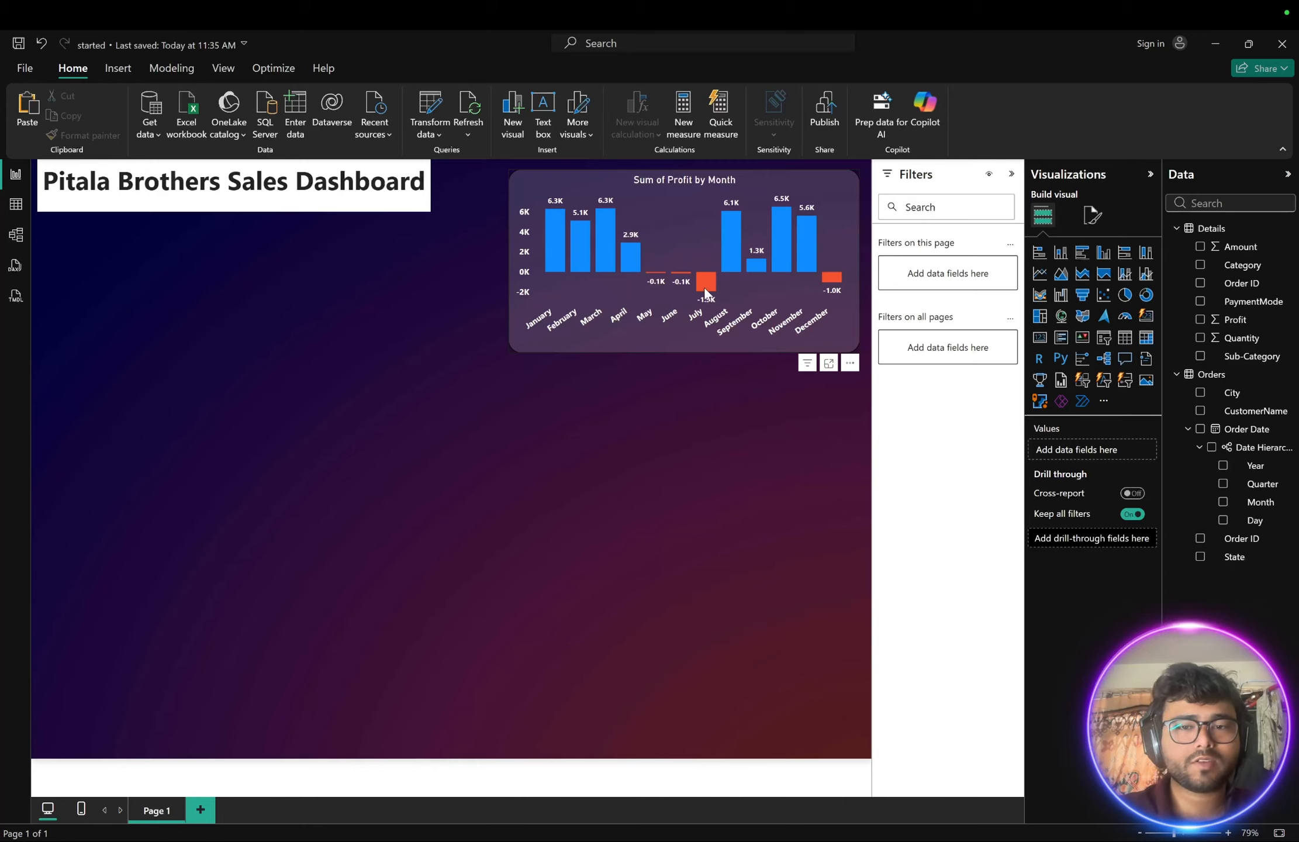
- Compare the canvas layout with the reference dashboard image
{"action": "mouse_move", "coordinate": [705, 287]}
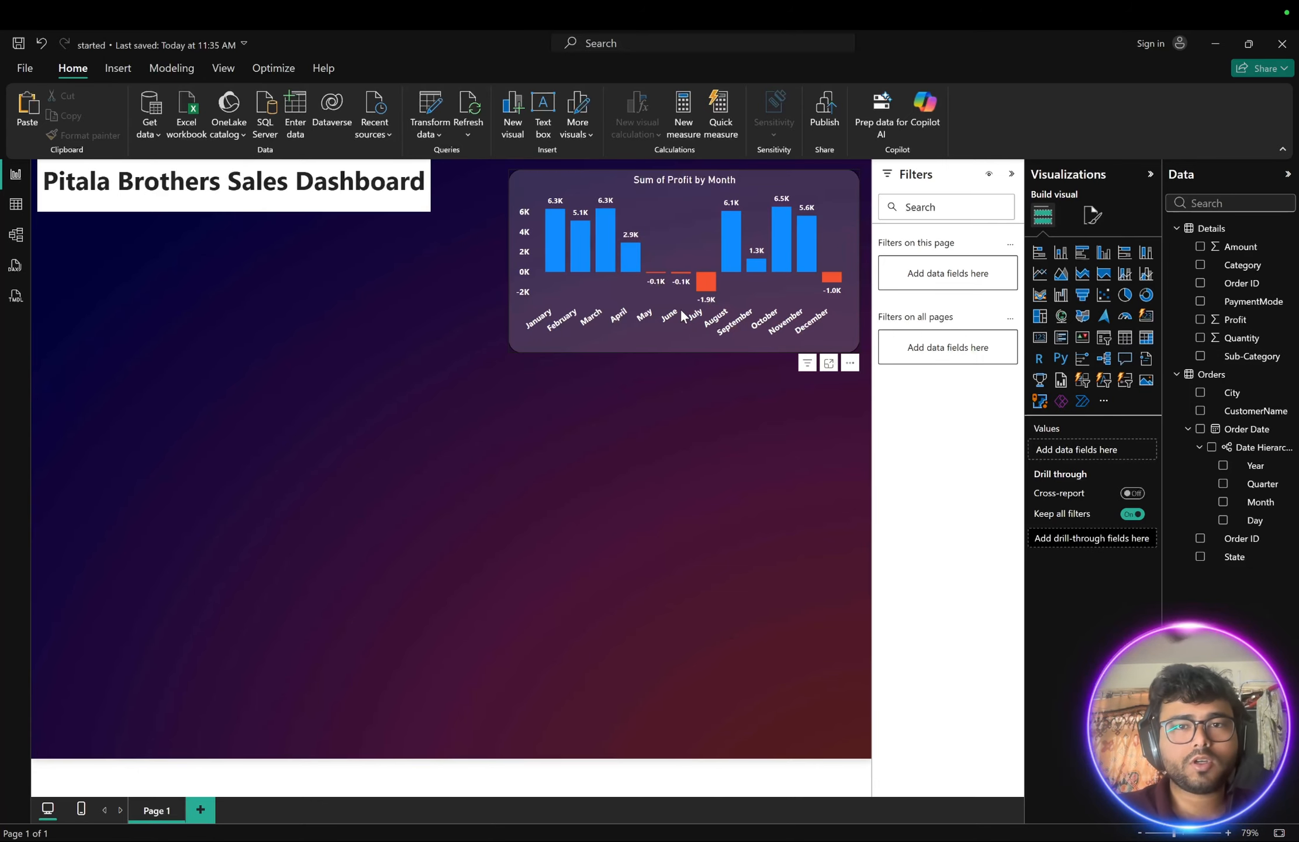
{"action": "key", "text": "ctrl+Right"}
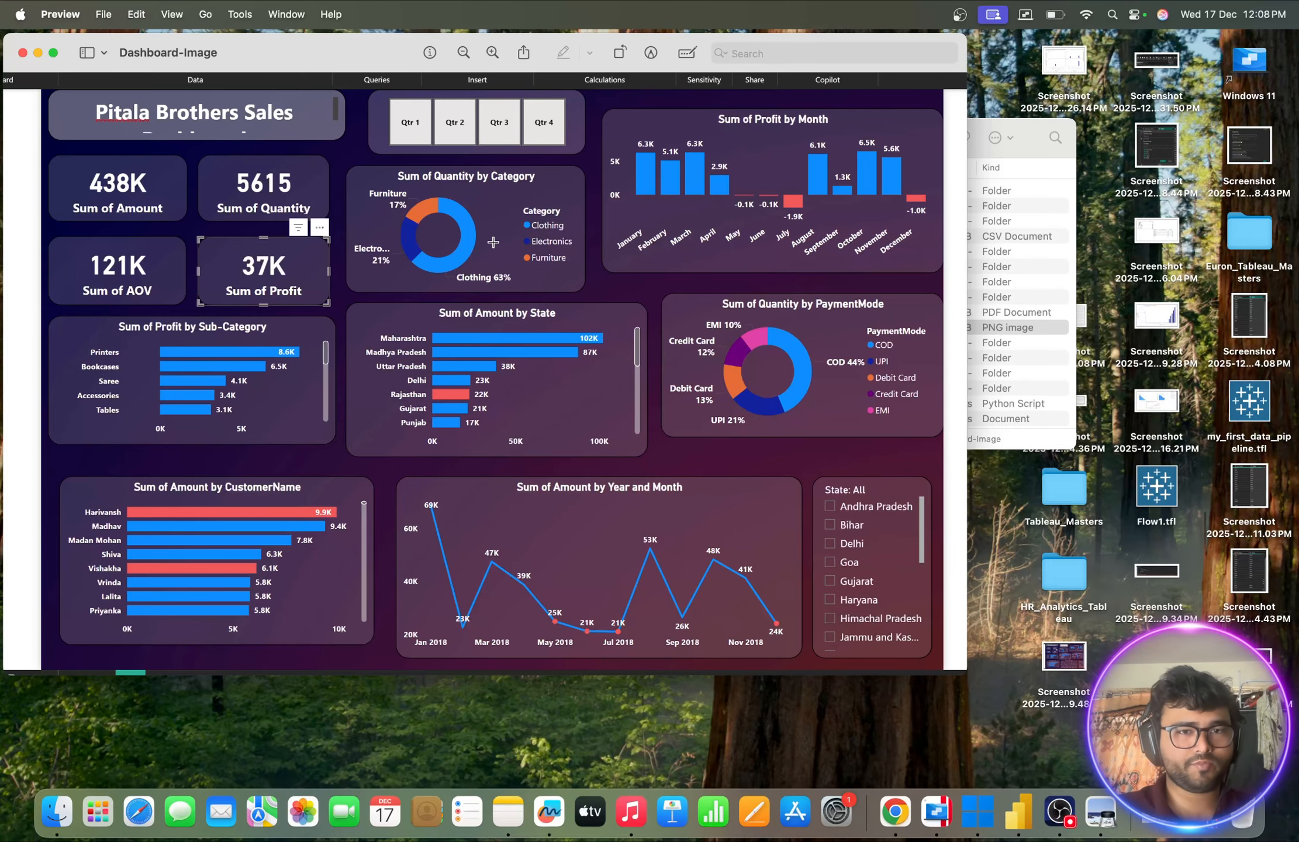
{"action": "key", "text": "ctrl+Left"}
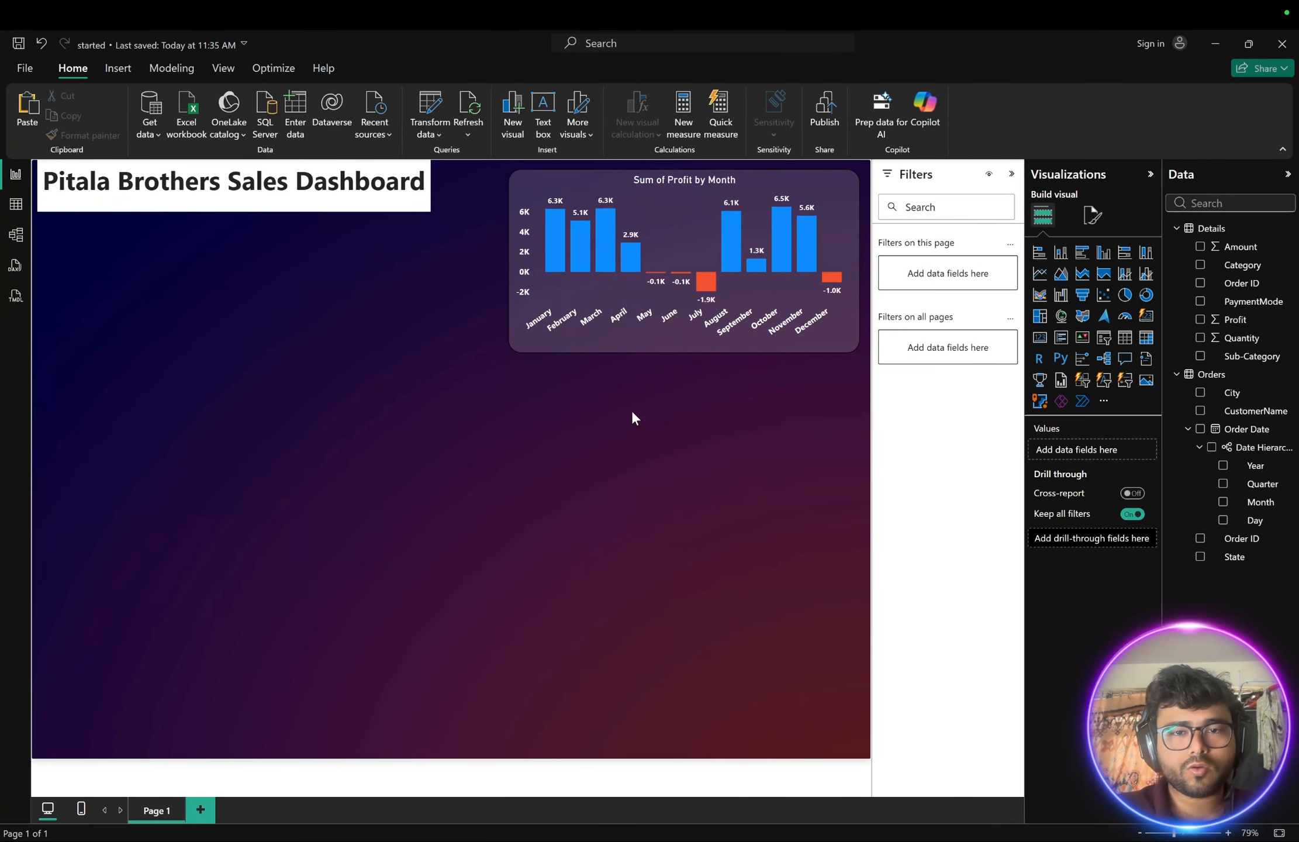
{"action": "key", "text": "ctrl+Right"}
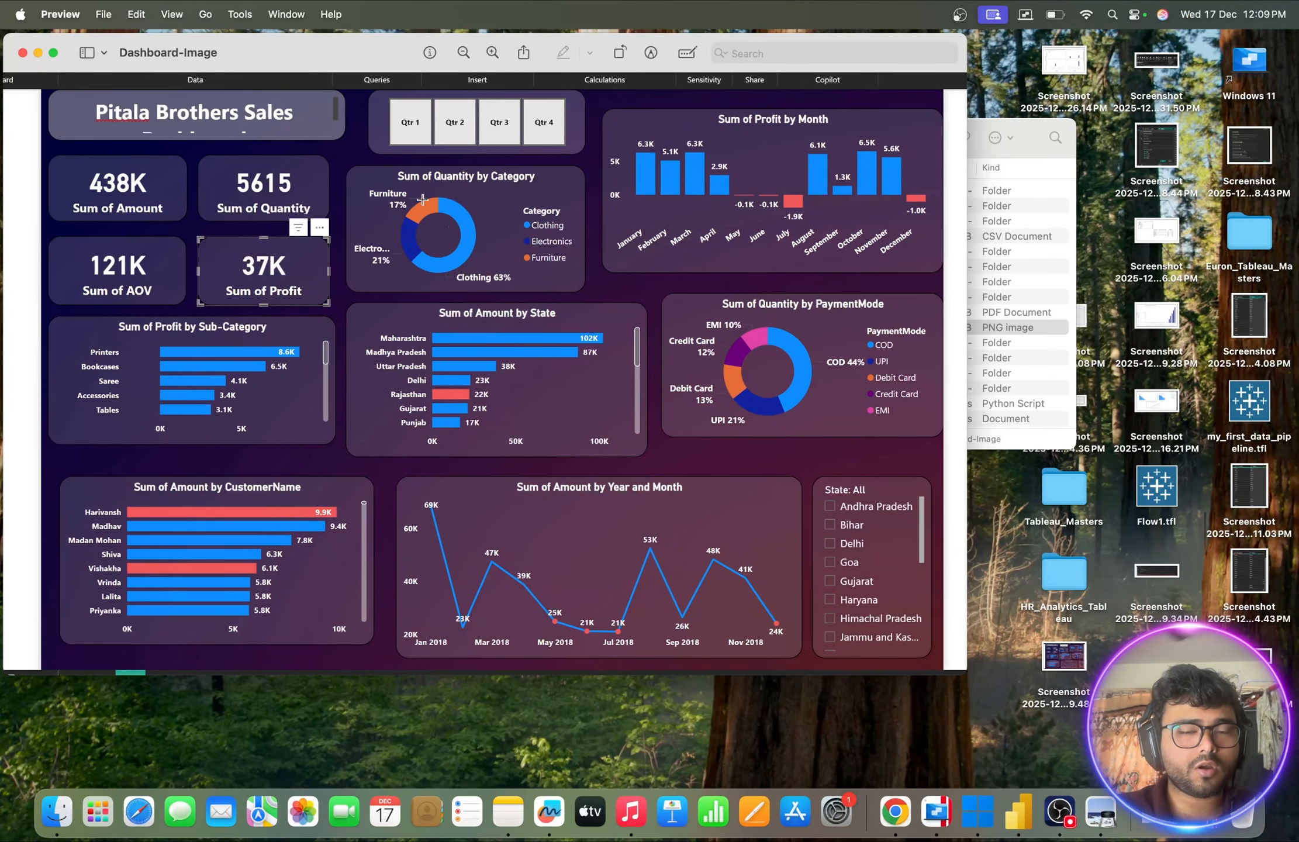
{"action": "key", "text": "ctrl+Left"}
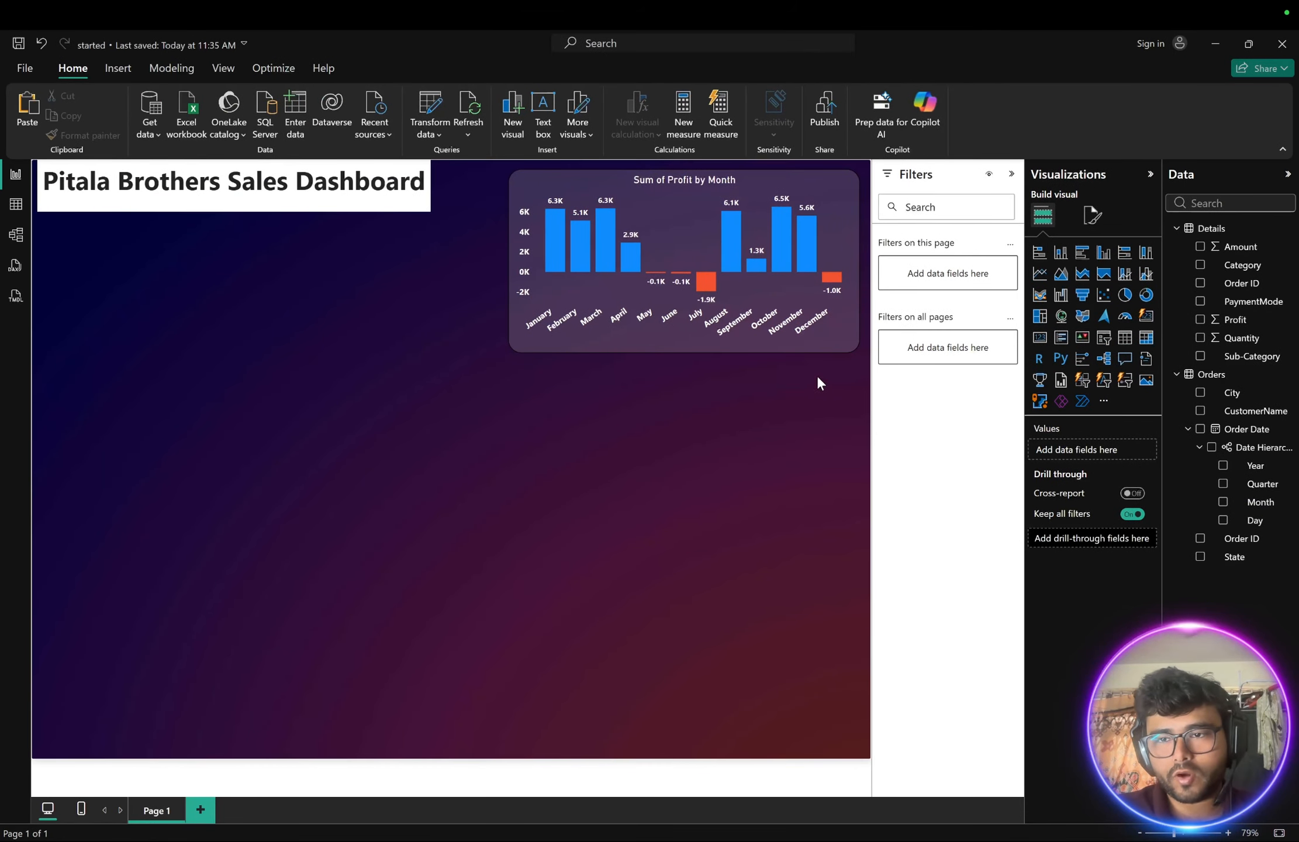
- Insert a donut chart and stretch its top edge up to sit just beneath the title
{"action": "left_click", "coordinate": [1145, 295]}
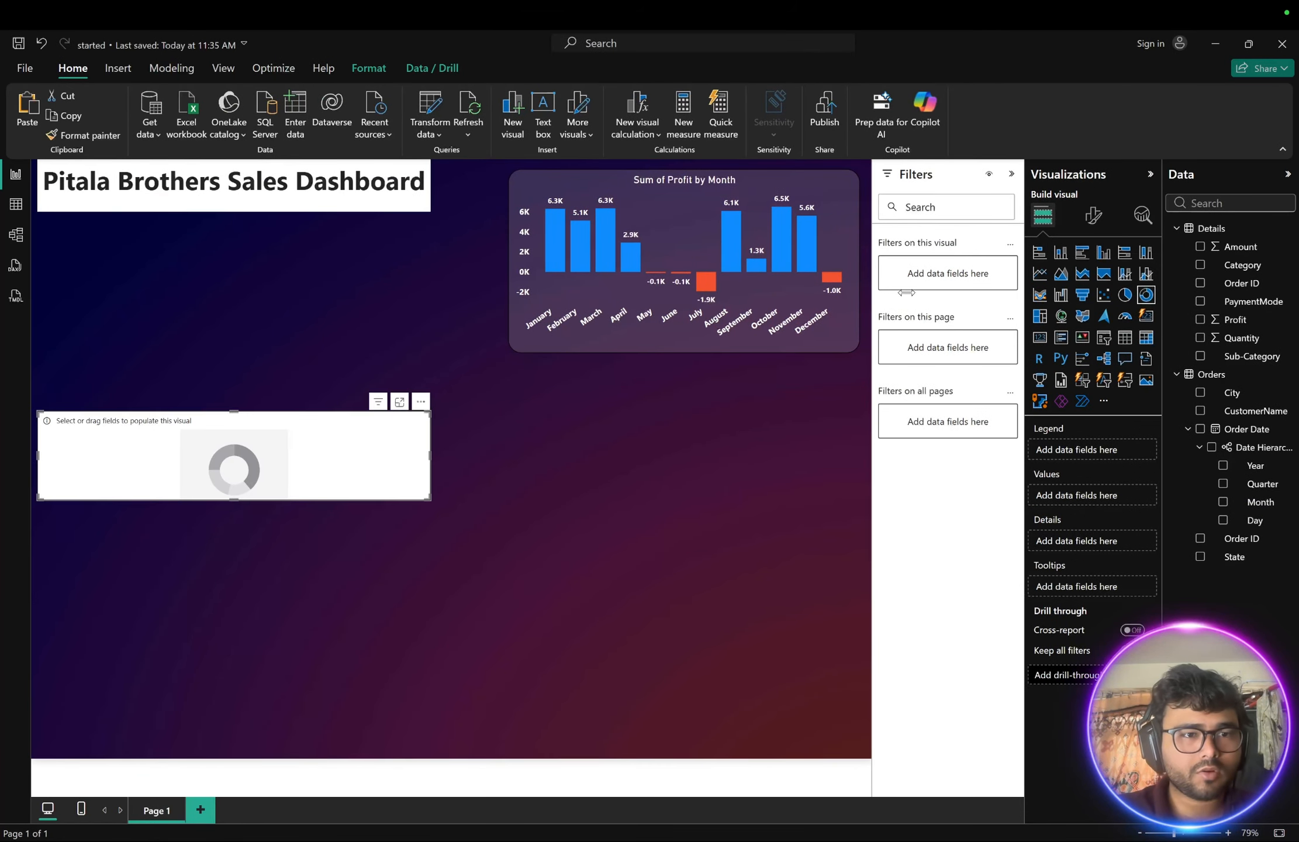
{"action": "left_click_drag", "start_coordinate": [231, 406], "coordinate": [235, 249]}
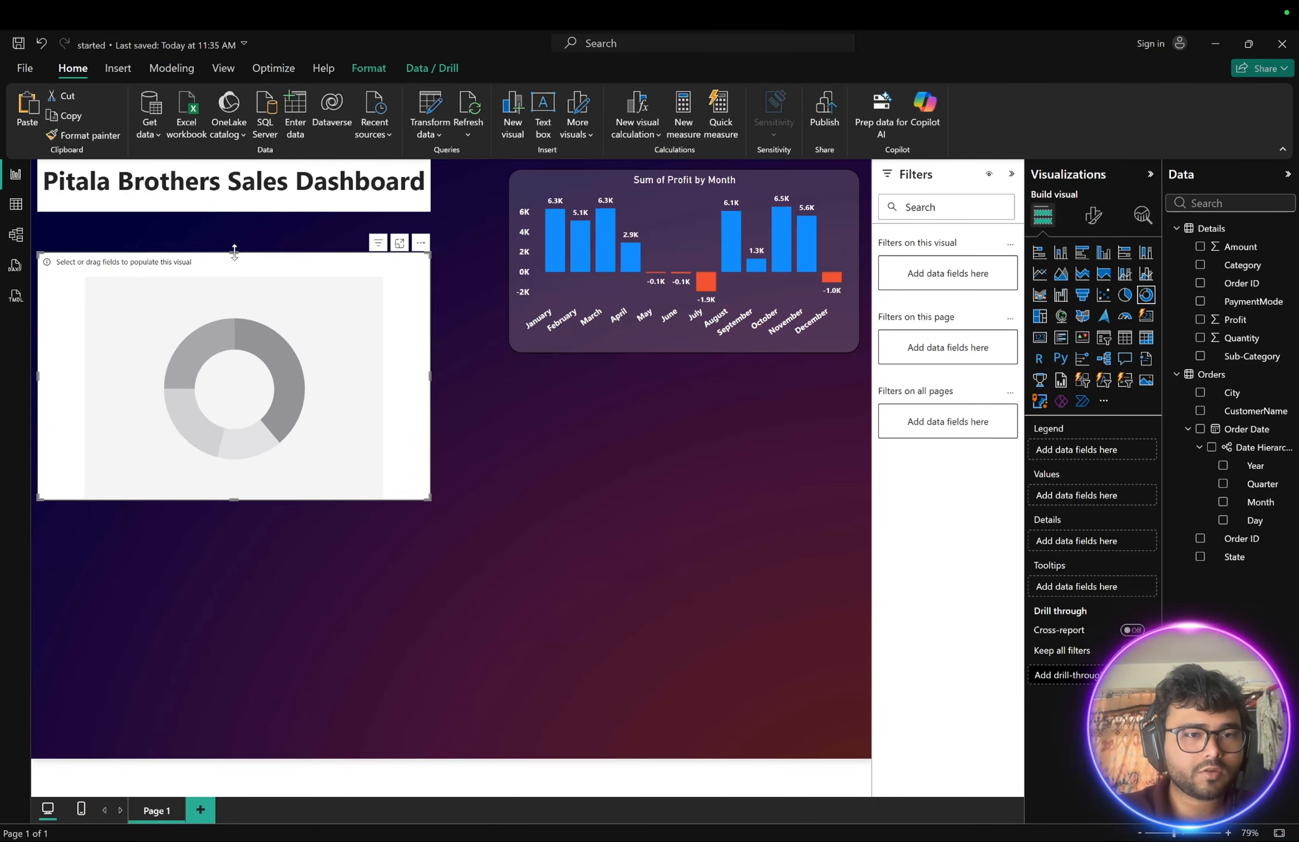
{"action": "key", "text": "ctrl+Right"}
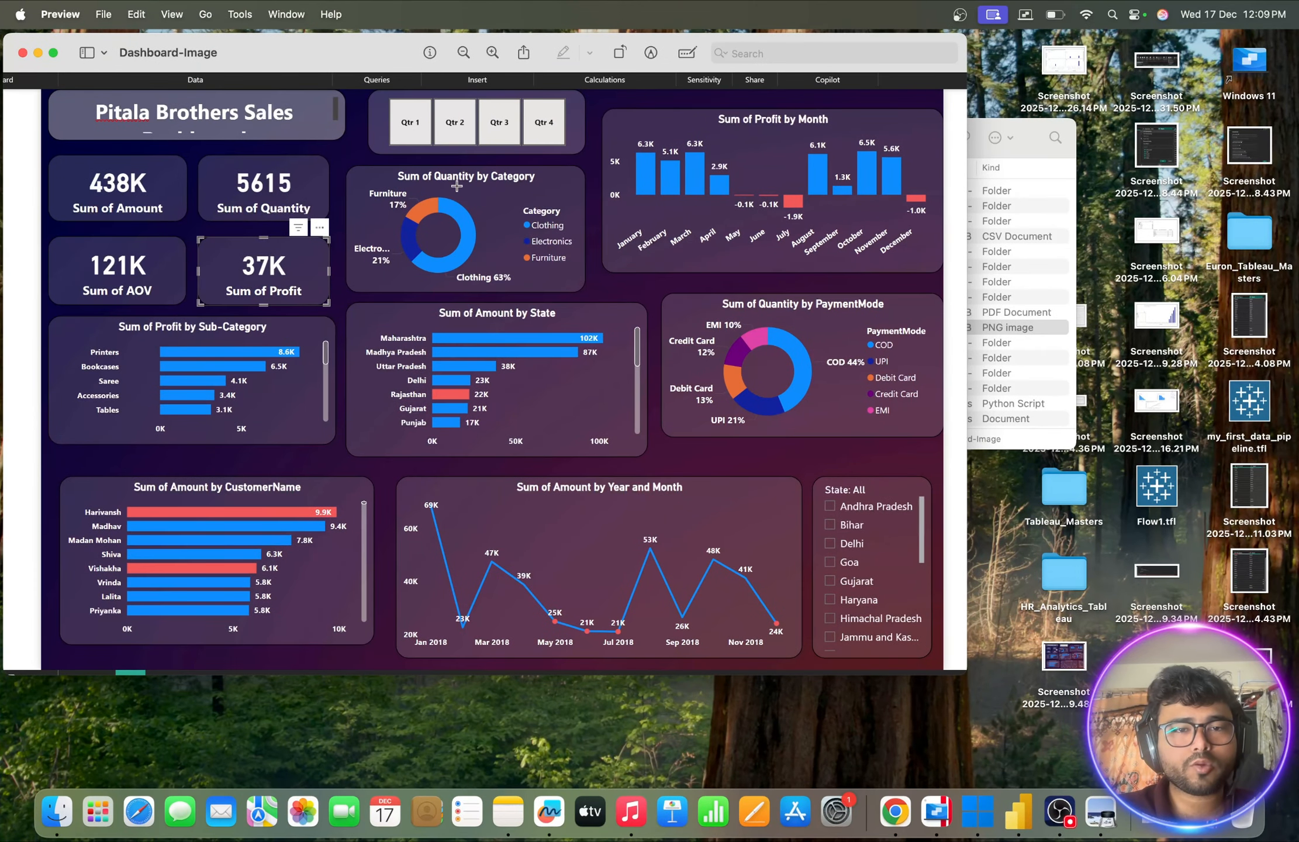
{"action": "key", "text": "ctrl+Left"}
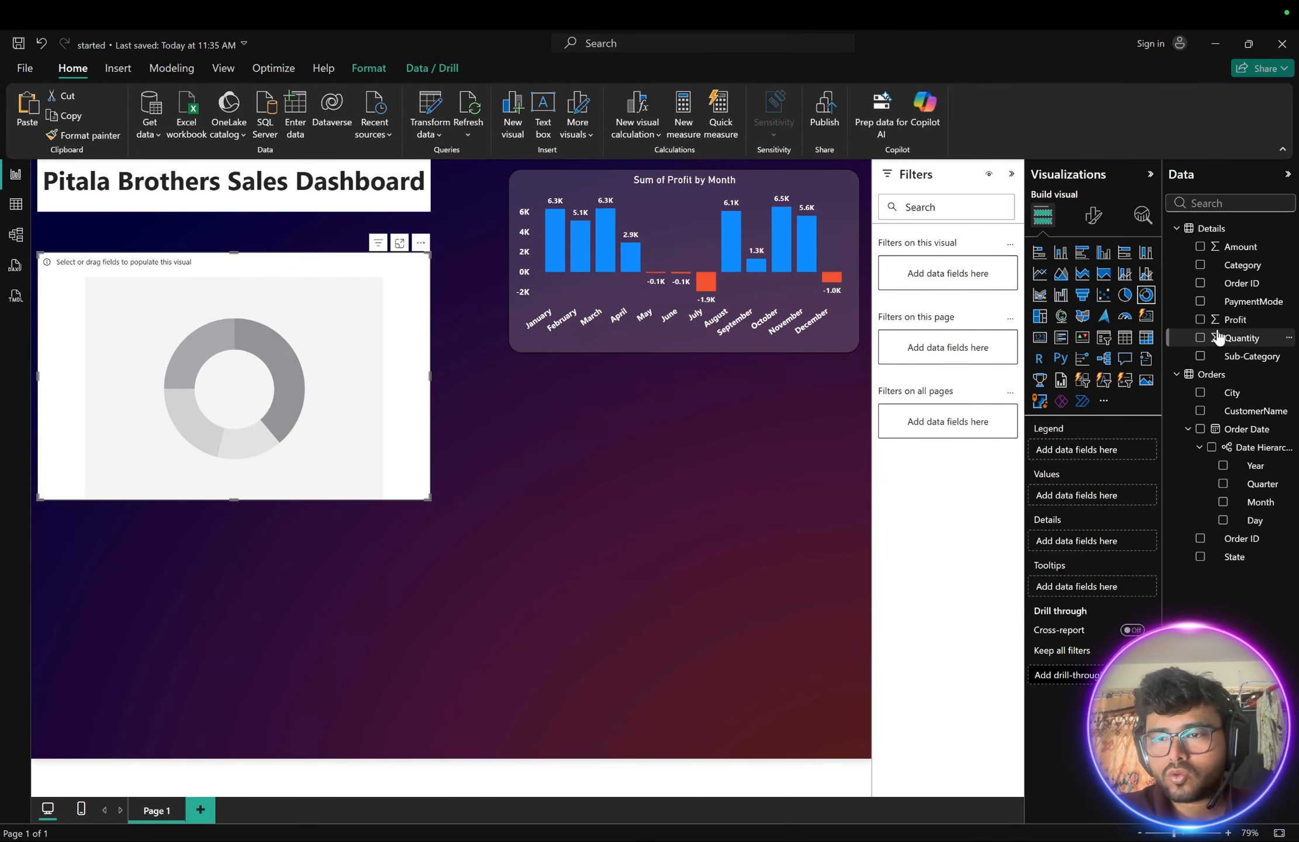
- Add the Quantity field to the donut chart's values
{"action": "left_click_drag", "start_coordinate": [1233, 337], "coordinate": [146, 313]}
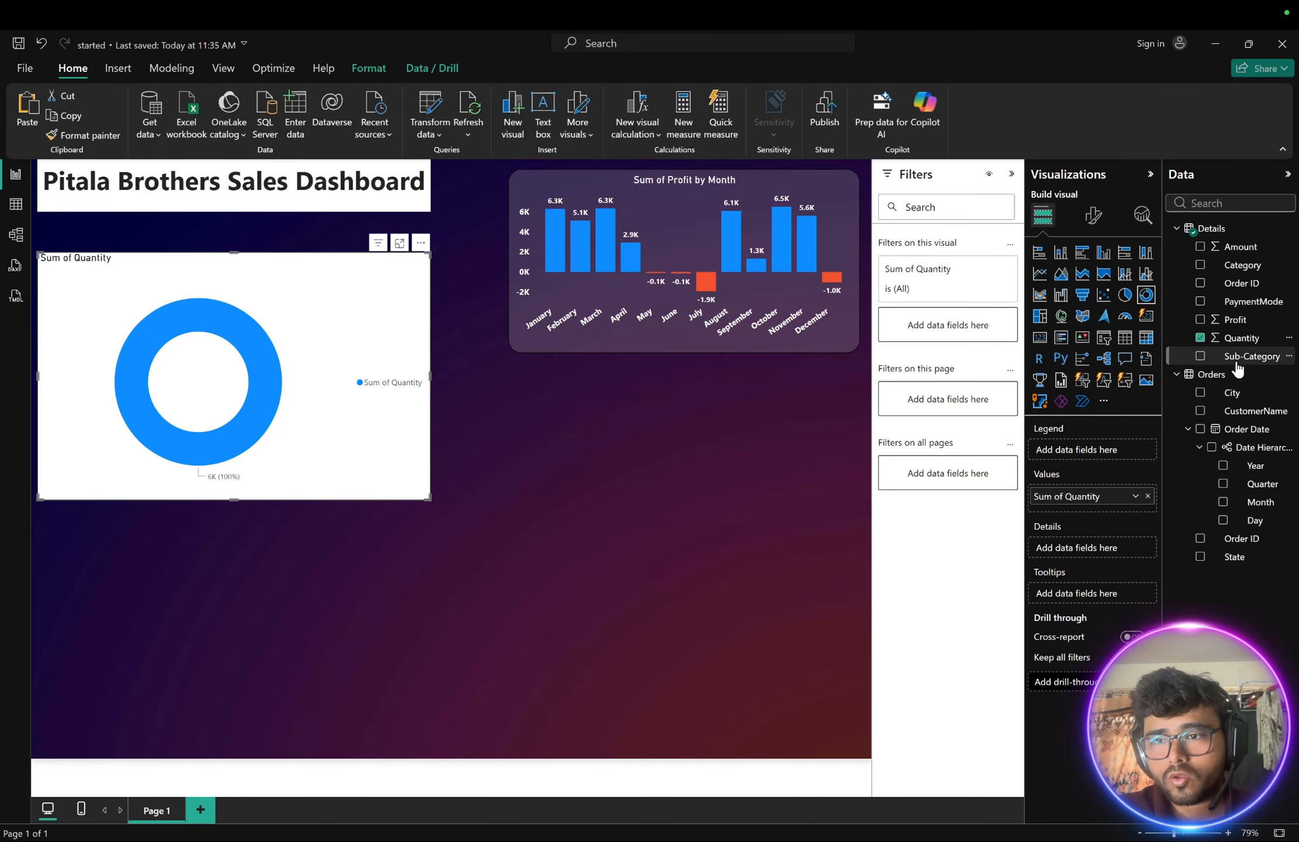
{"action": "key", "text": "ctrl+Right"}
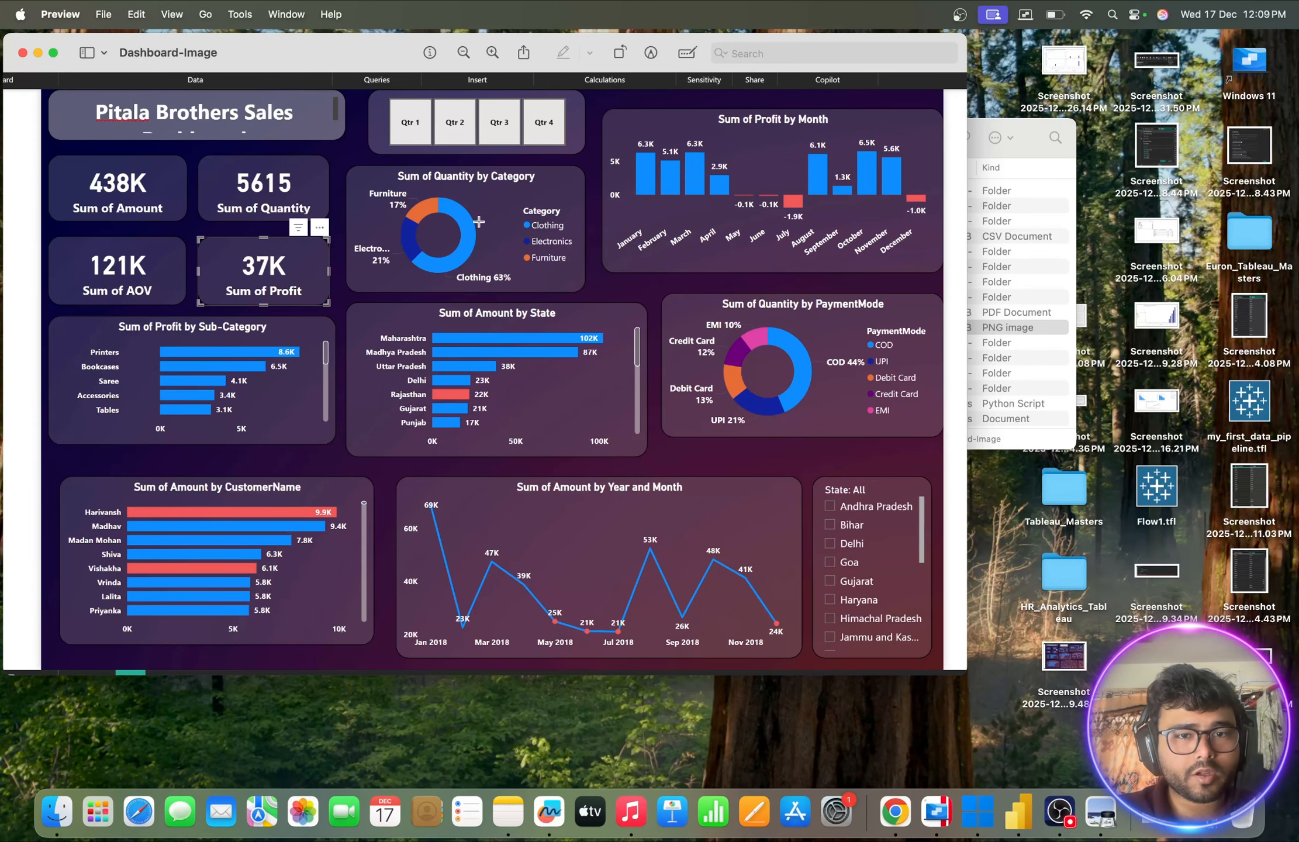
{"action": "key", "text": "ctrl+Left"}
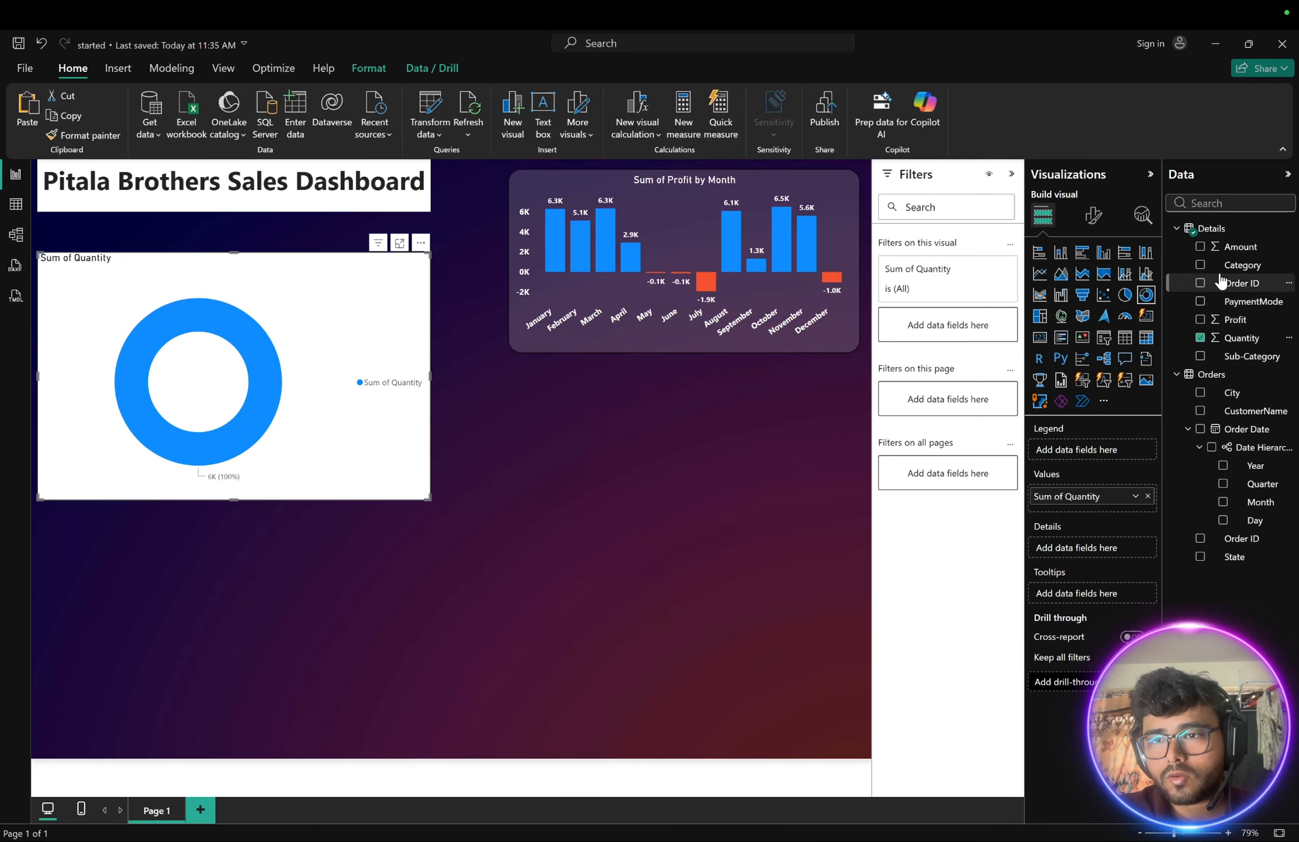
- Add the Category field to the donut chart's legend
{"action": "left_click_drag", "start_coordinate": [1240, 265], "coordinate": [368, 333]}
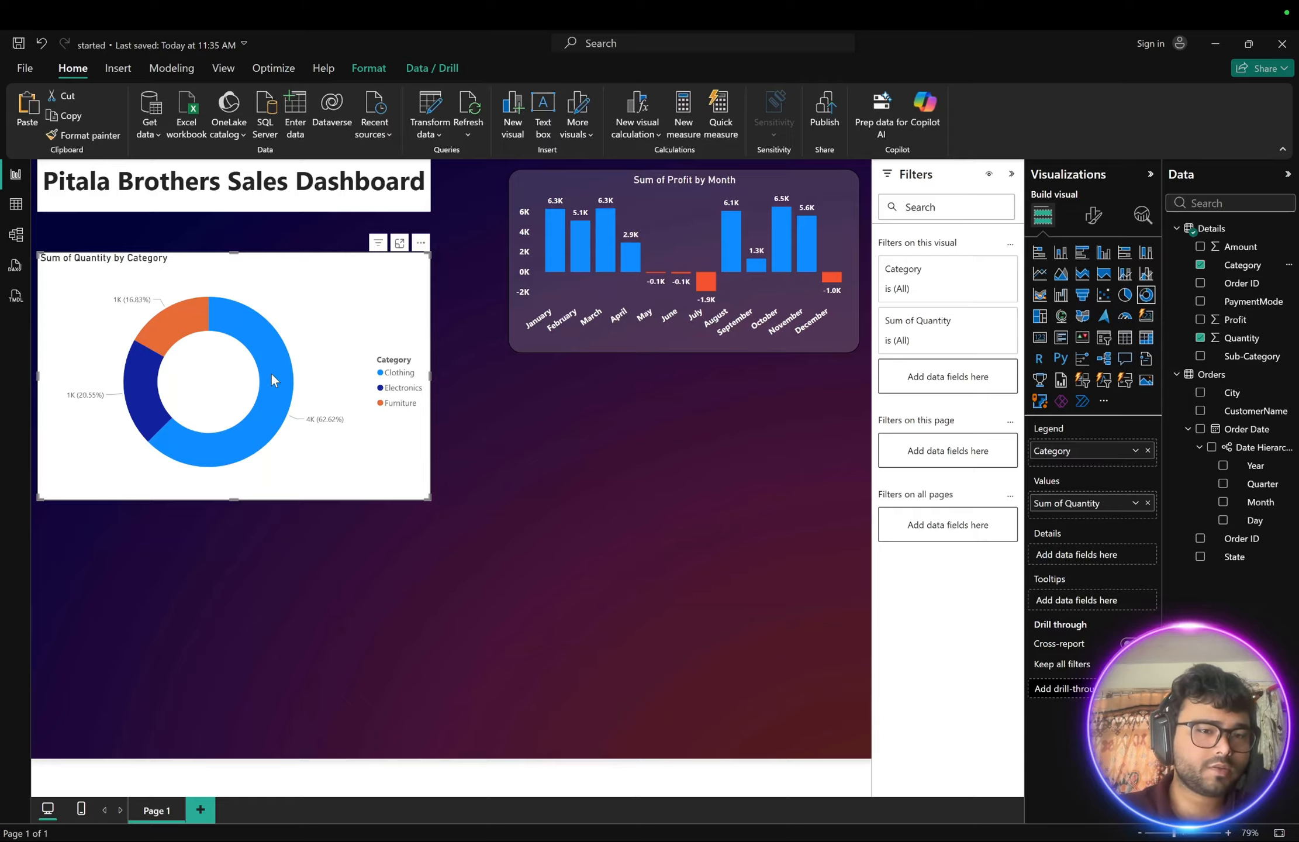
{"action": "mouse_move", "coordinate": [267, 367]}
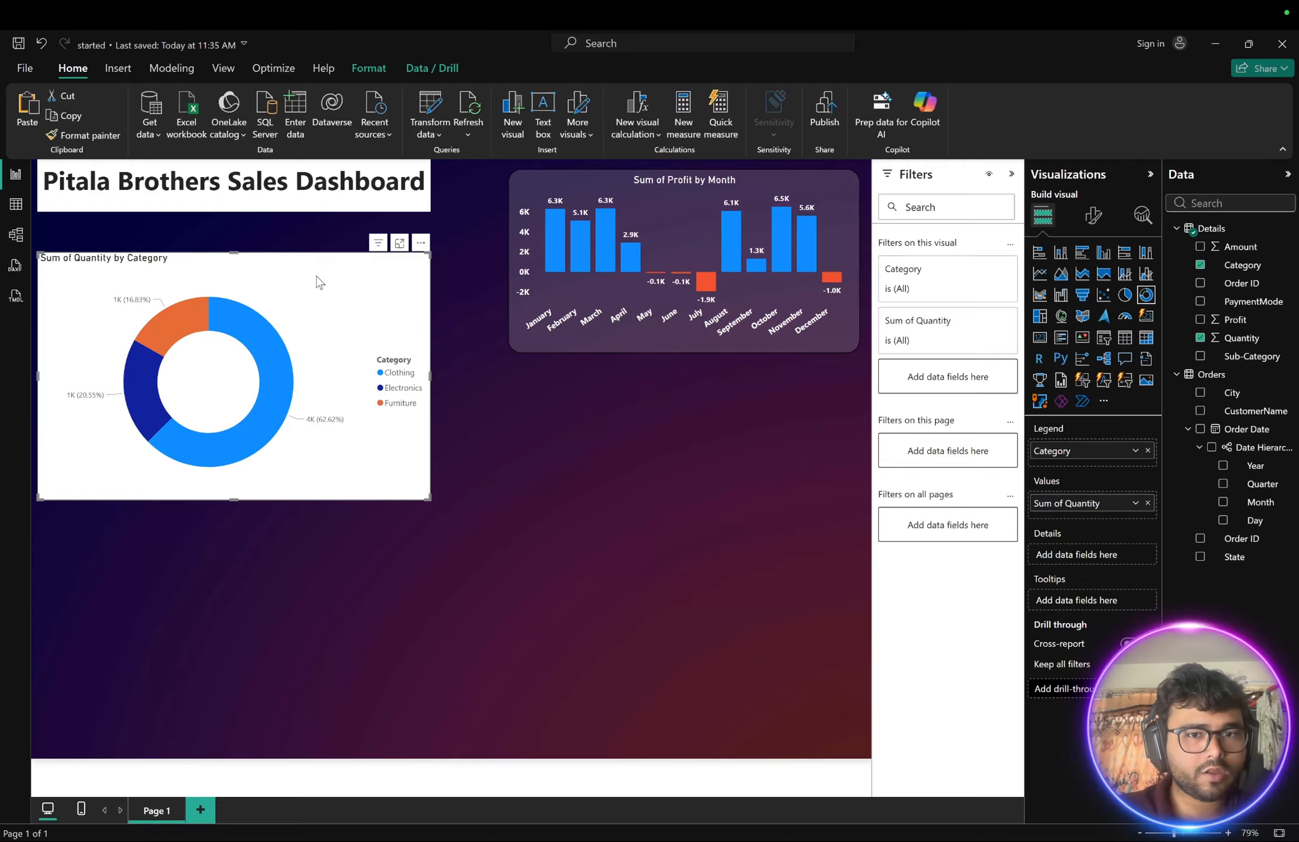
- Copy the Sum of Profit by Month chart's formatting onto the donut chart with Format Painter
{"action": "left_click", "coordinate": [602, 339]}
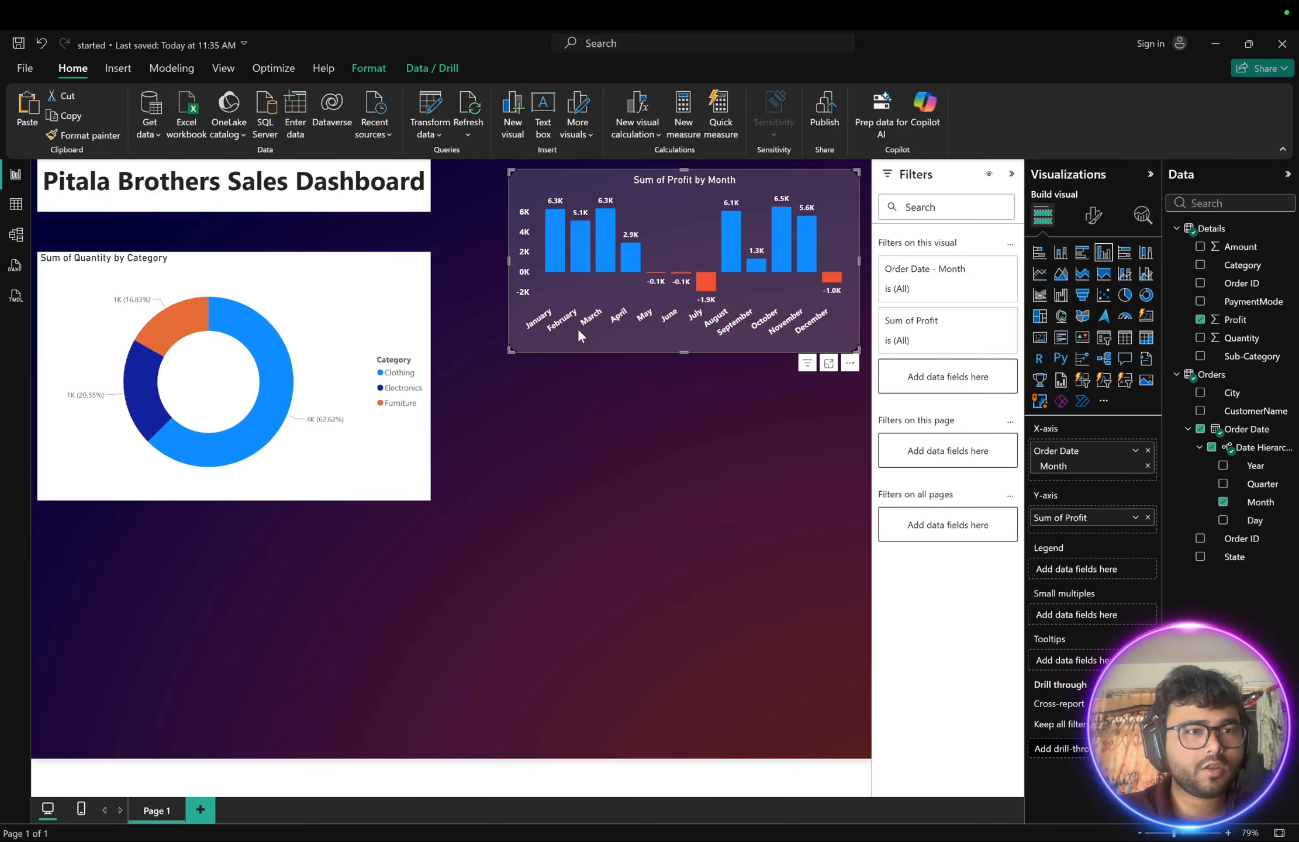
{"action": "left_click", "coordinate": [64, 139]}
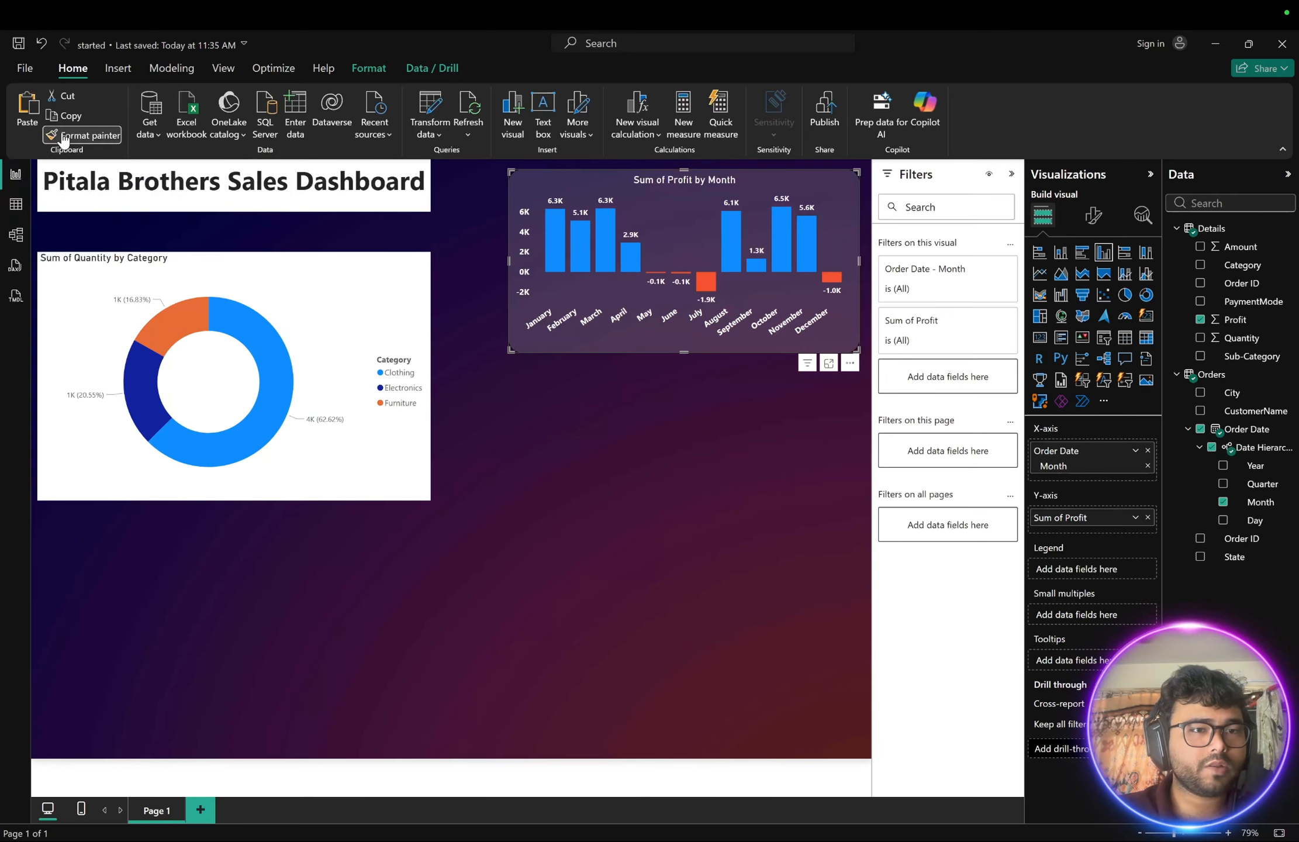
{"action": "left_click", "coordinate": [280, 269]}
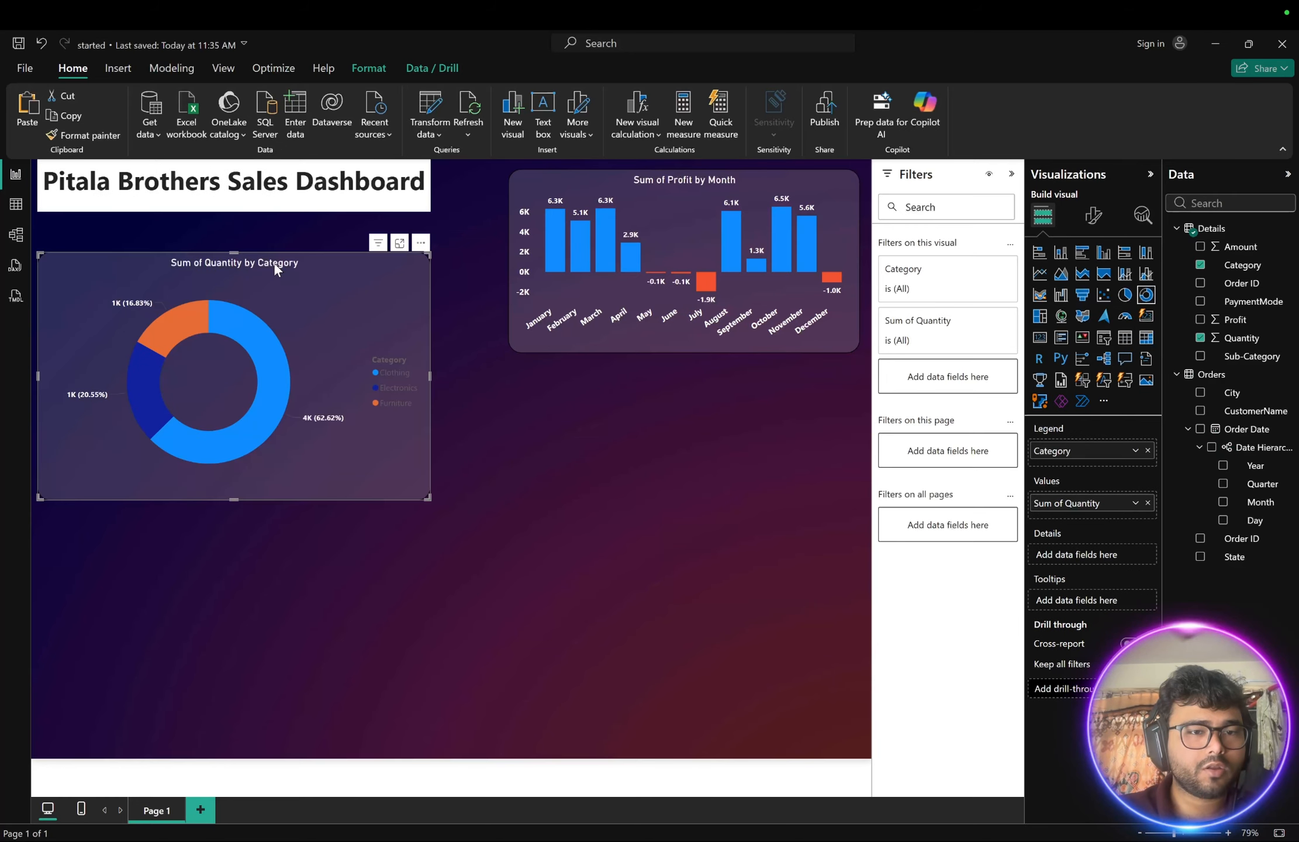
- Set the donut chart's detail label contents to Category, percent of total
{"action": "left_click", "coordinate": [563, 421]}
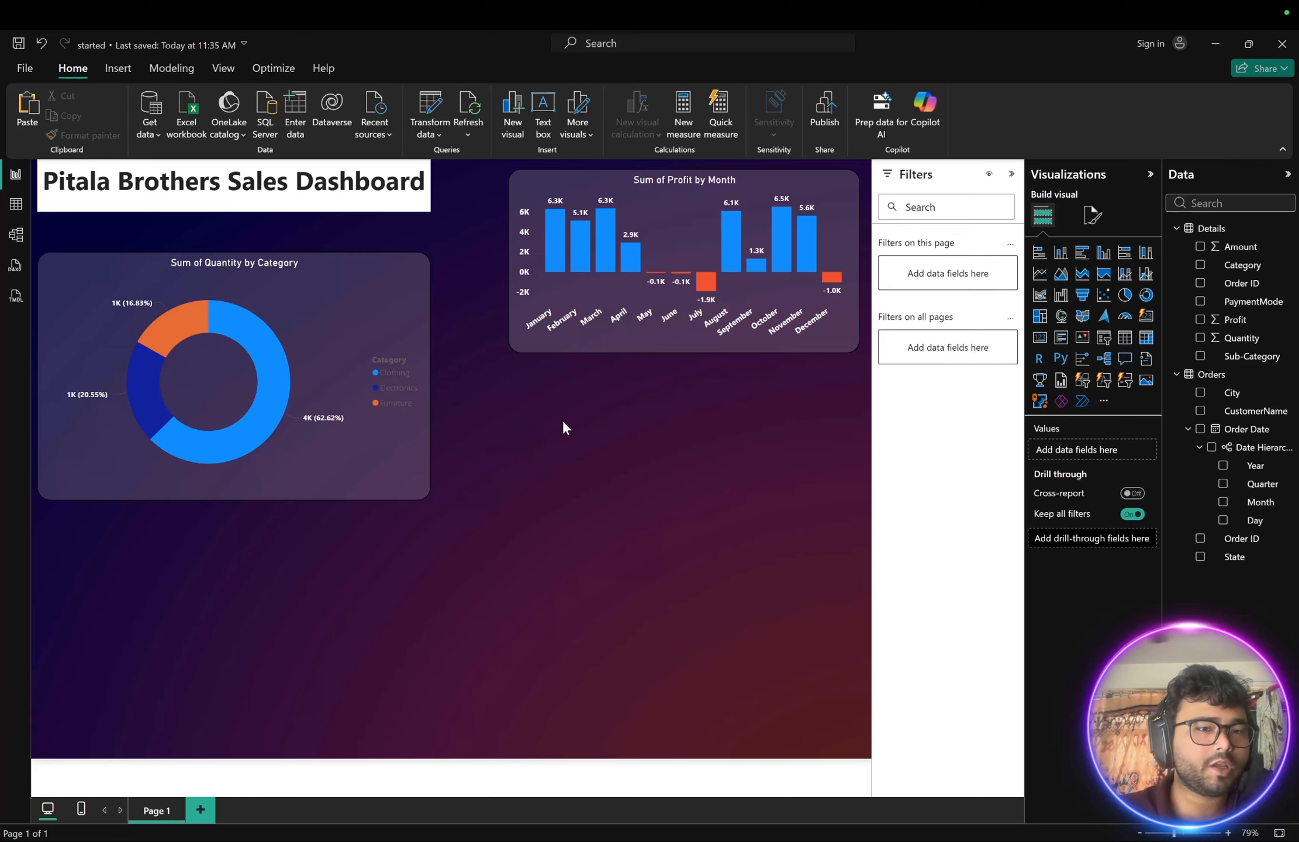
{"action": "left_click", "coordinate": [347, 284]}
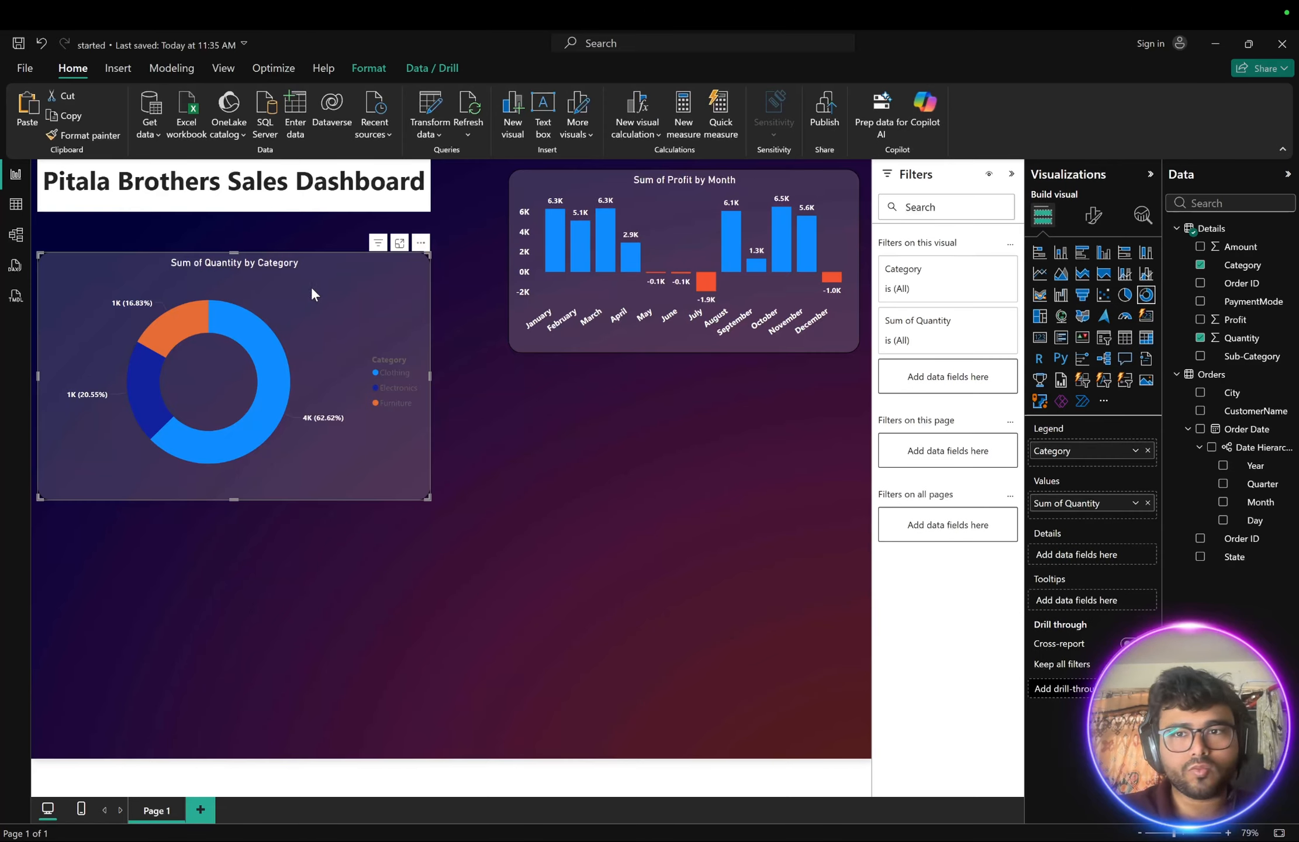
{"action": "left_click", "coordinate": [1094, 216]}
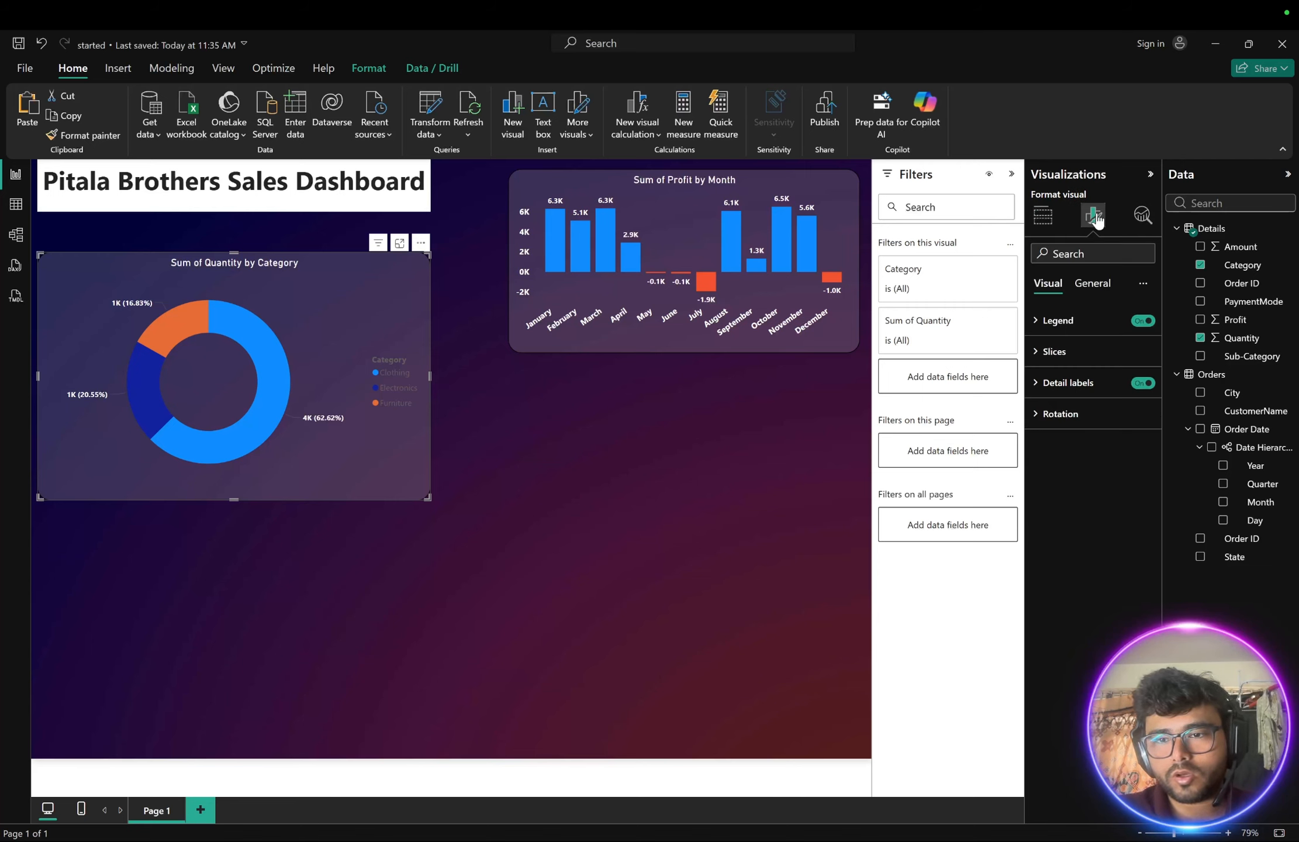
{"action": "left_click", "coordinate": [1041, 355]}
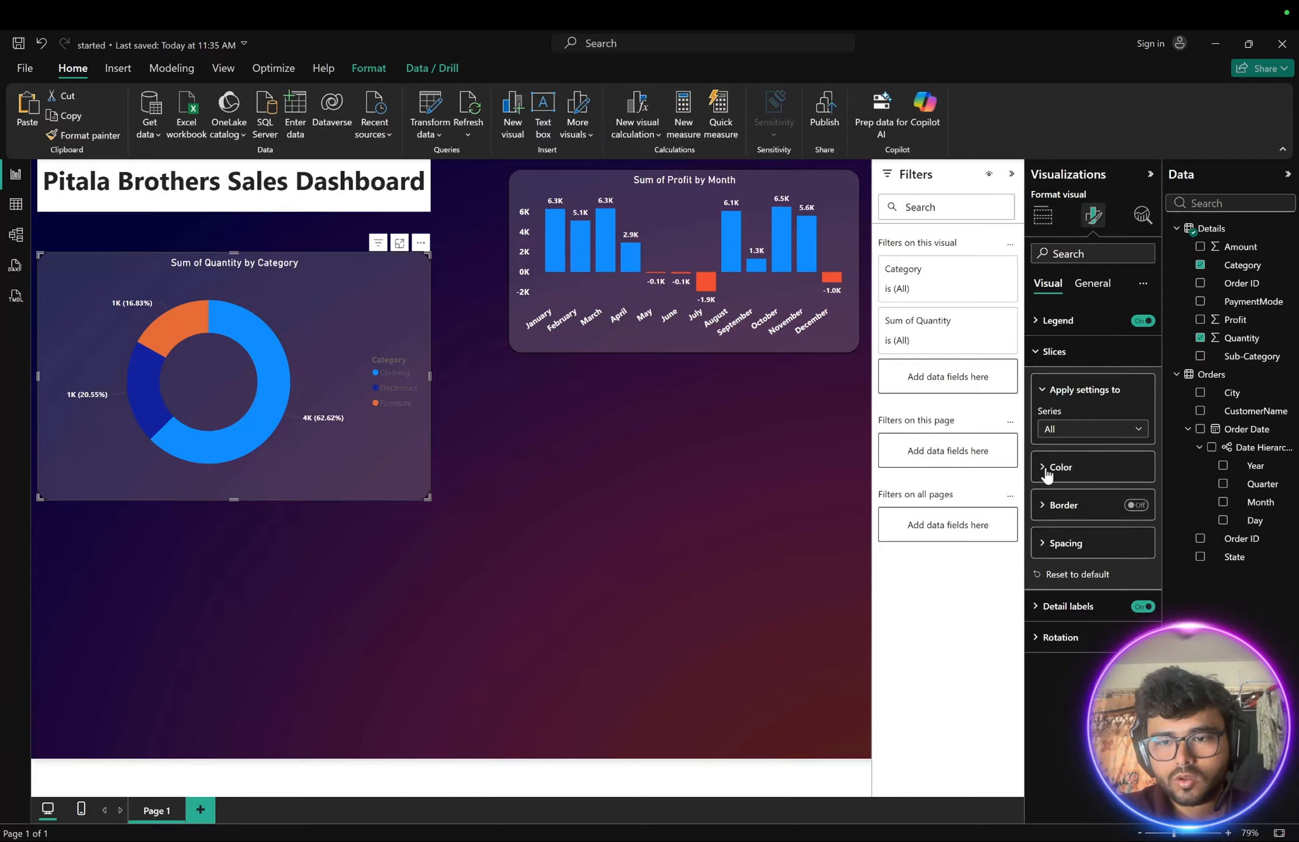
{"action": "left_click", "coordinate": [1038, 607]}
{"action": "scroll", "coordinate": [1040, 611], "scroll_direction": "down", "scroll_amount": 1}
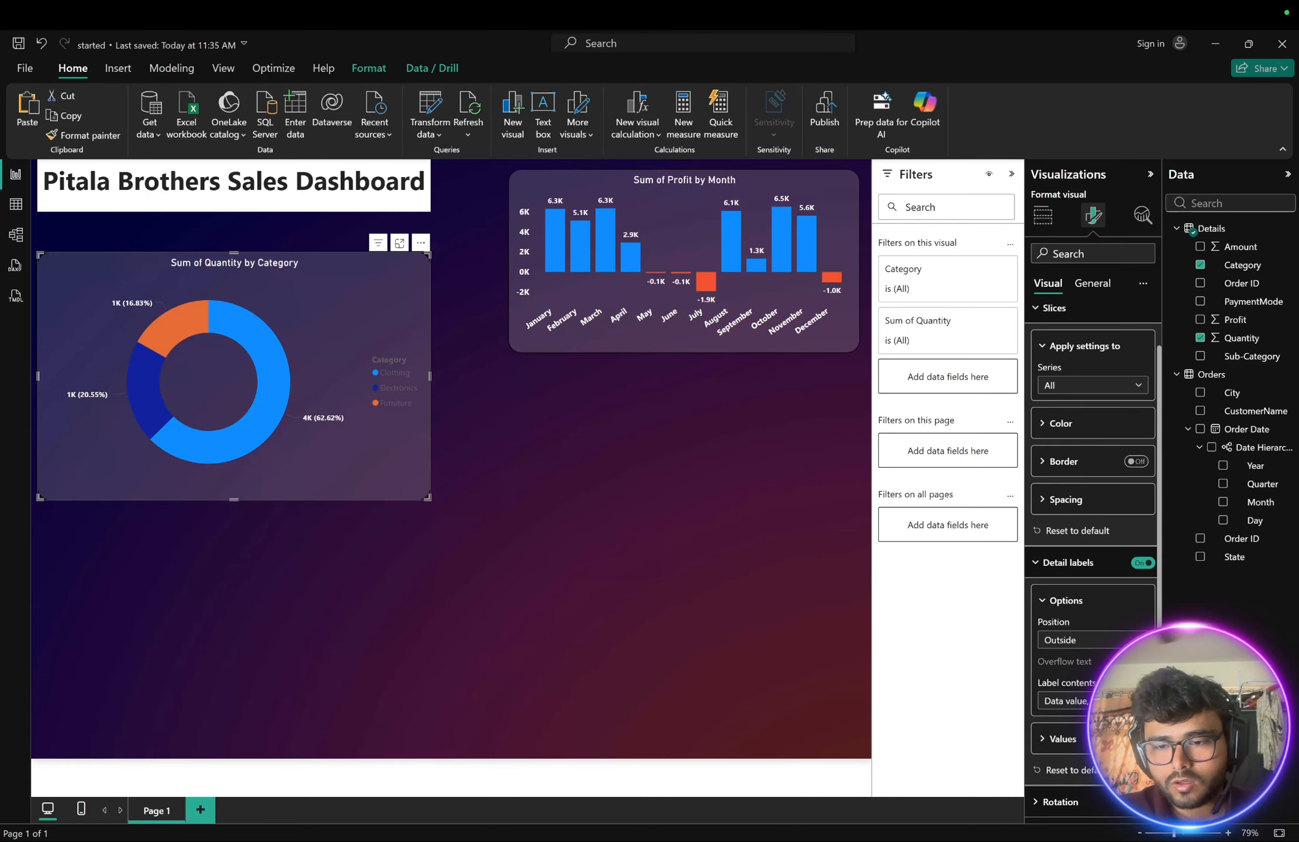
{"action": "left_click", "coordinate": [1064, 700]}
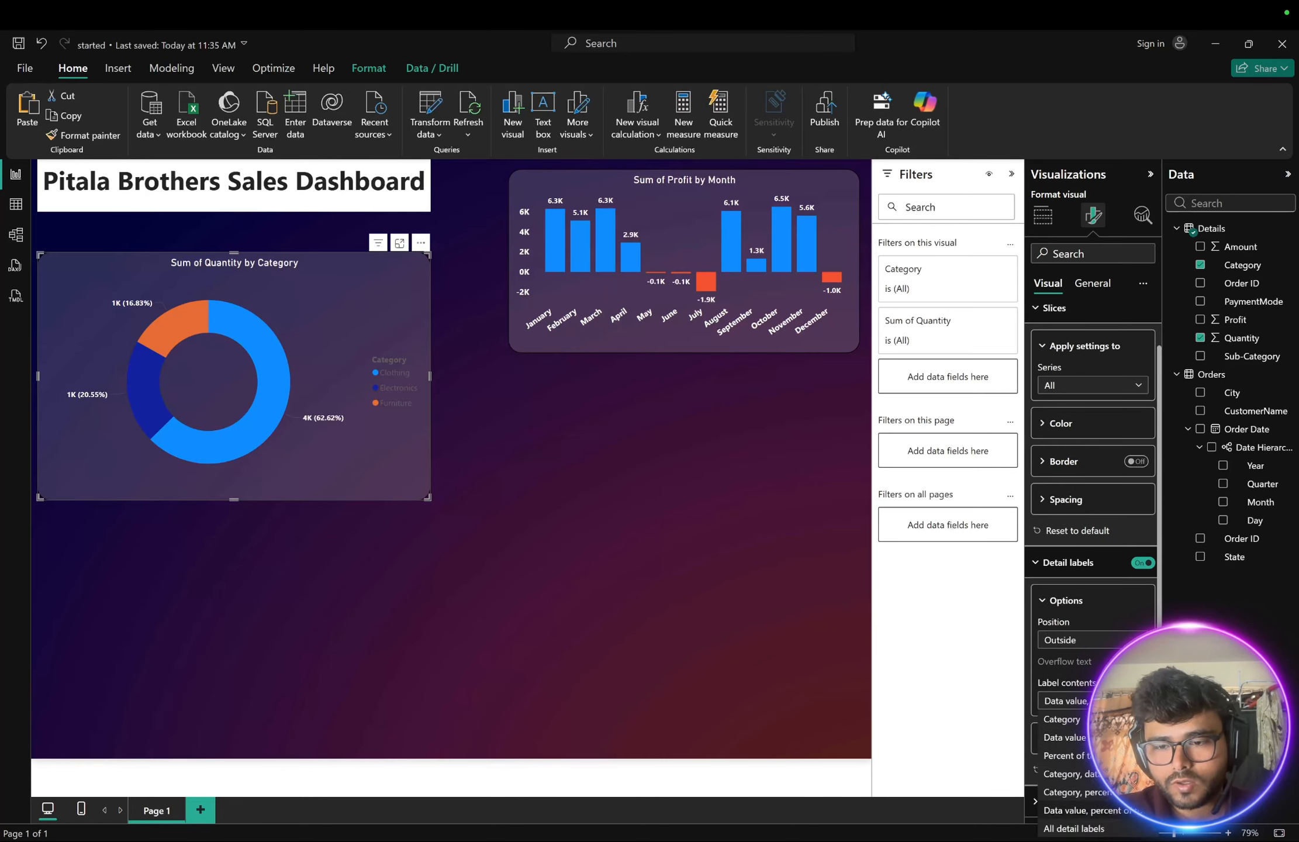
{"action": "left_click", "coordinate": [1110, 813]}
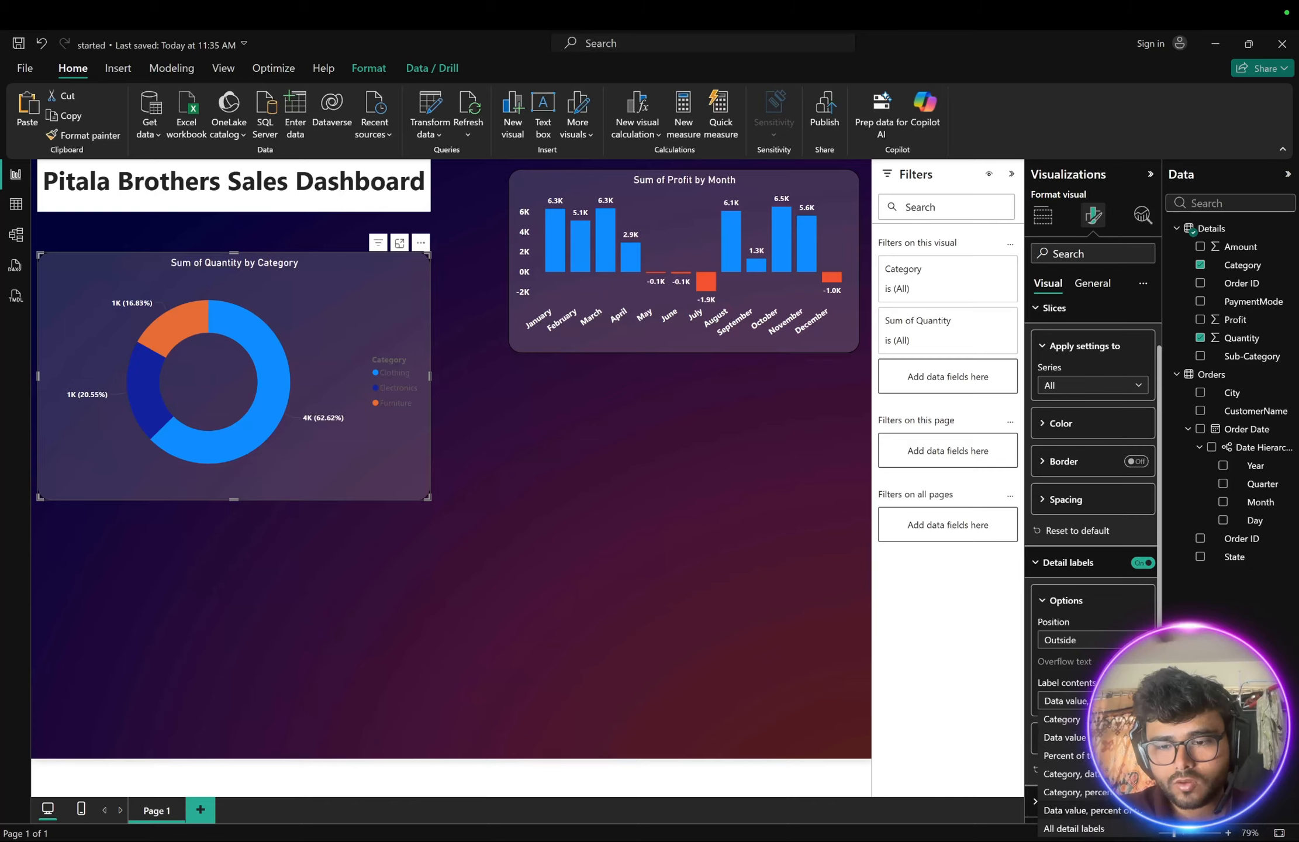
{"action": "left_click", "coordinate": [1070, 701]}
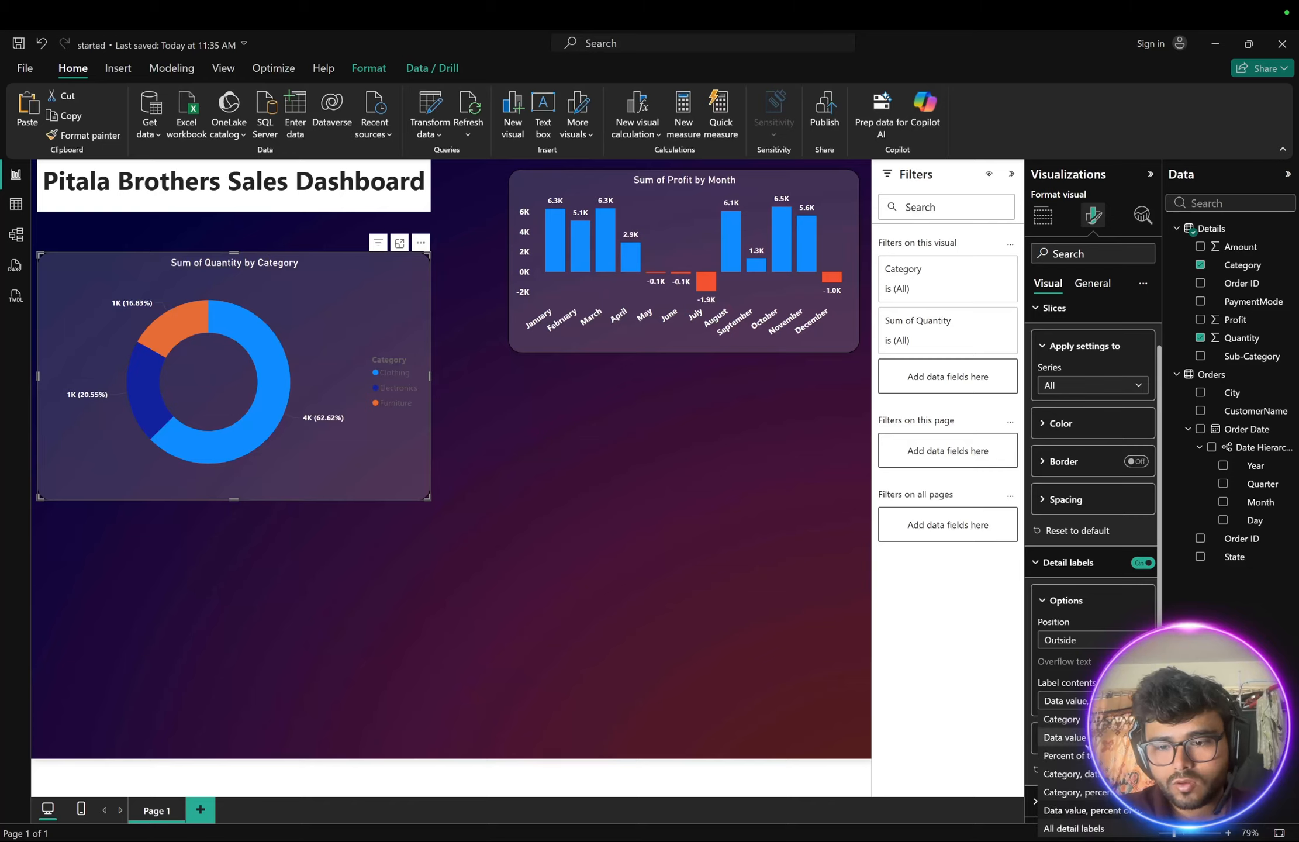
{"action": "left_click", "coordinate": [1068, 792]}
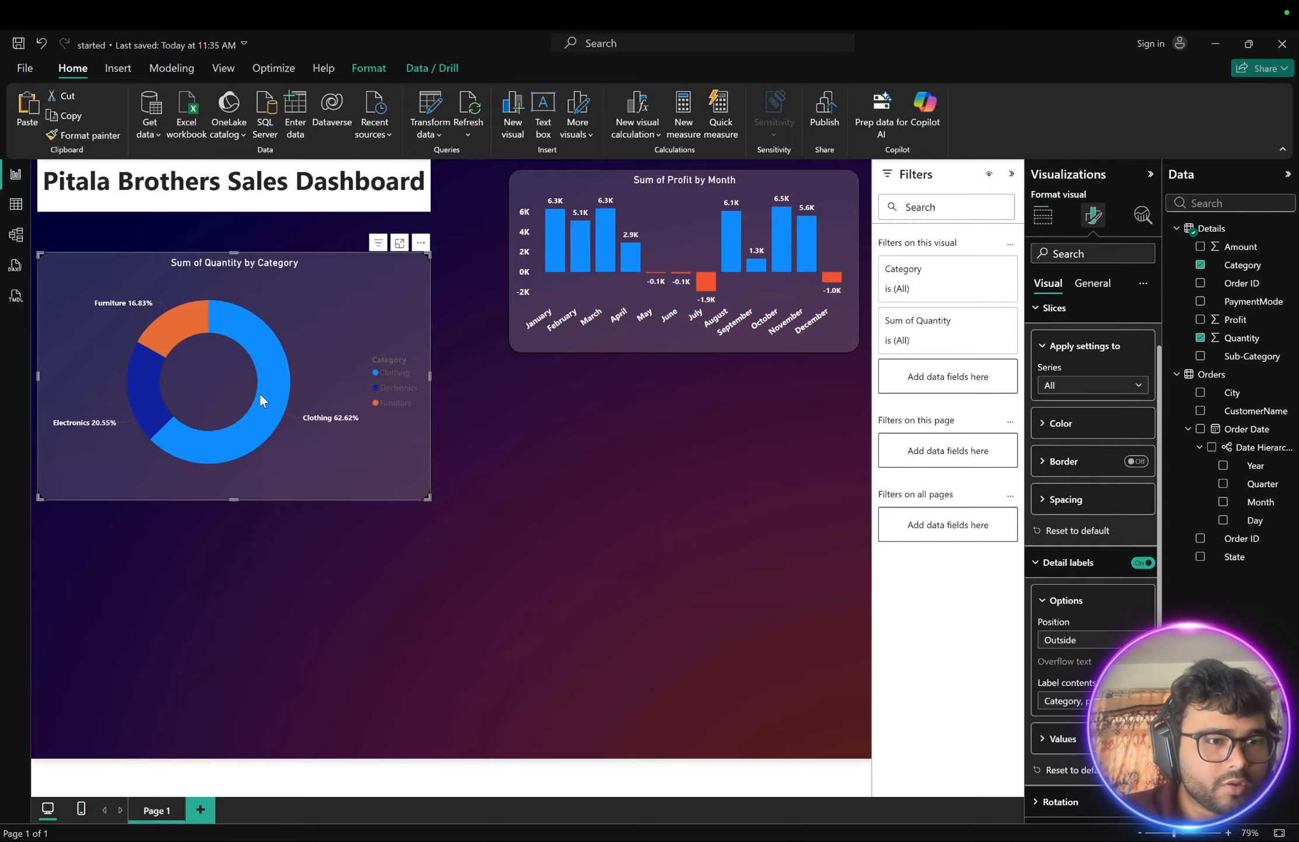
- After checking the reference image, set the donut detail labels to 0 percentage decimal places and font size 10, bold
{"action": "key", "text": "ctrl+Right"}
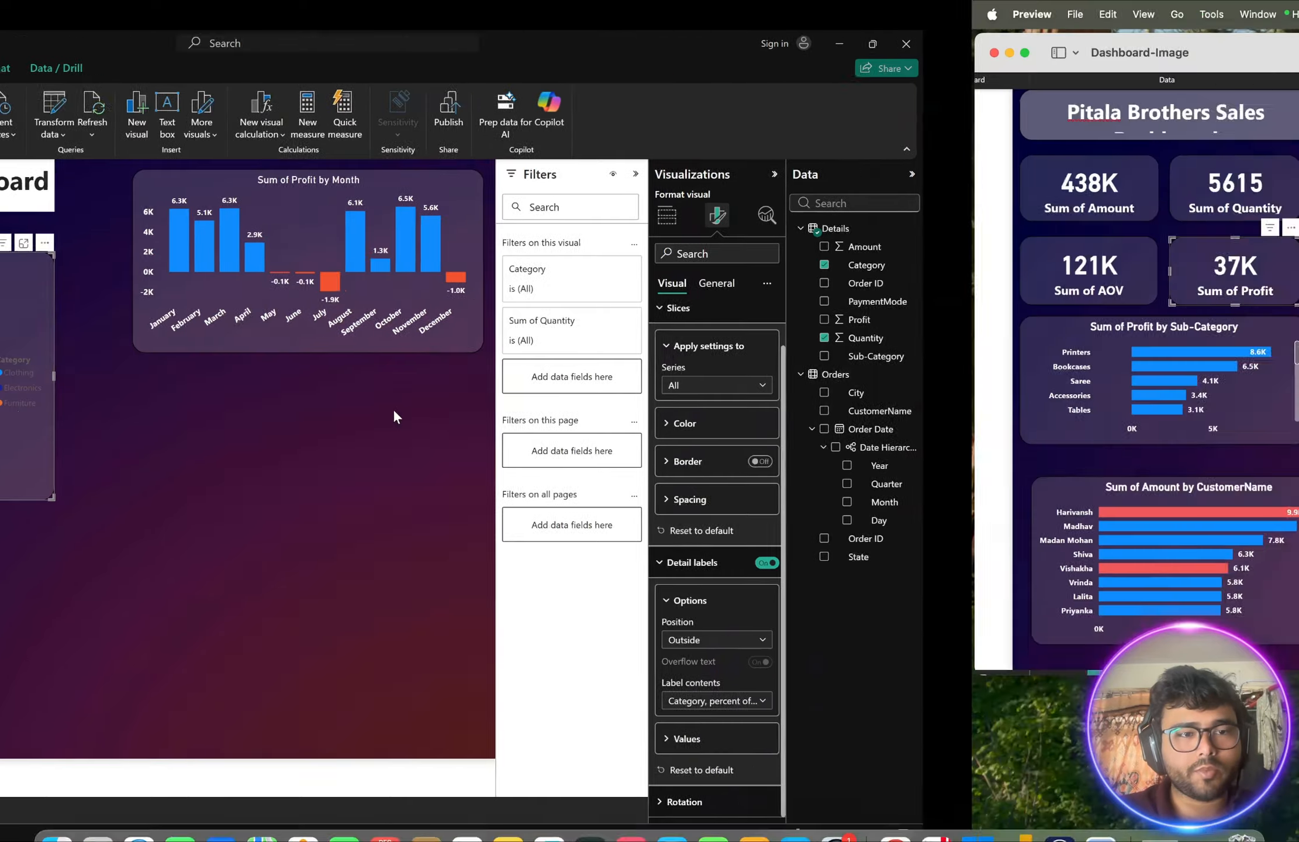
{"action": "key", "text": "ctrl+Left"}
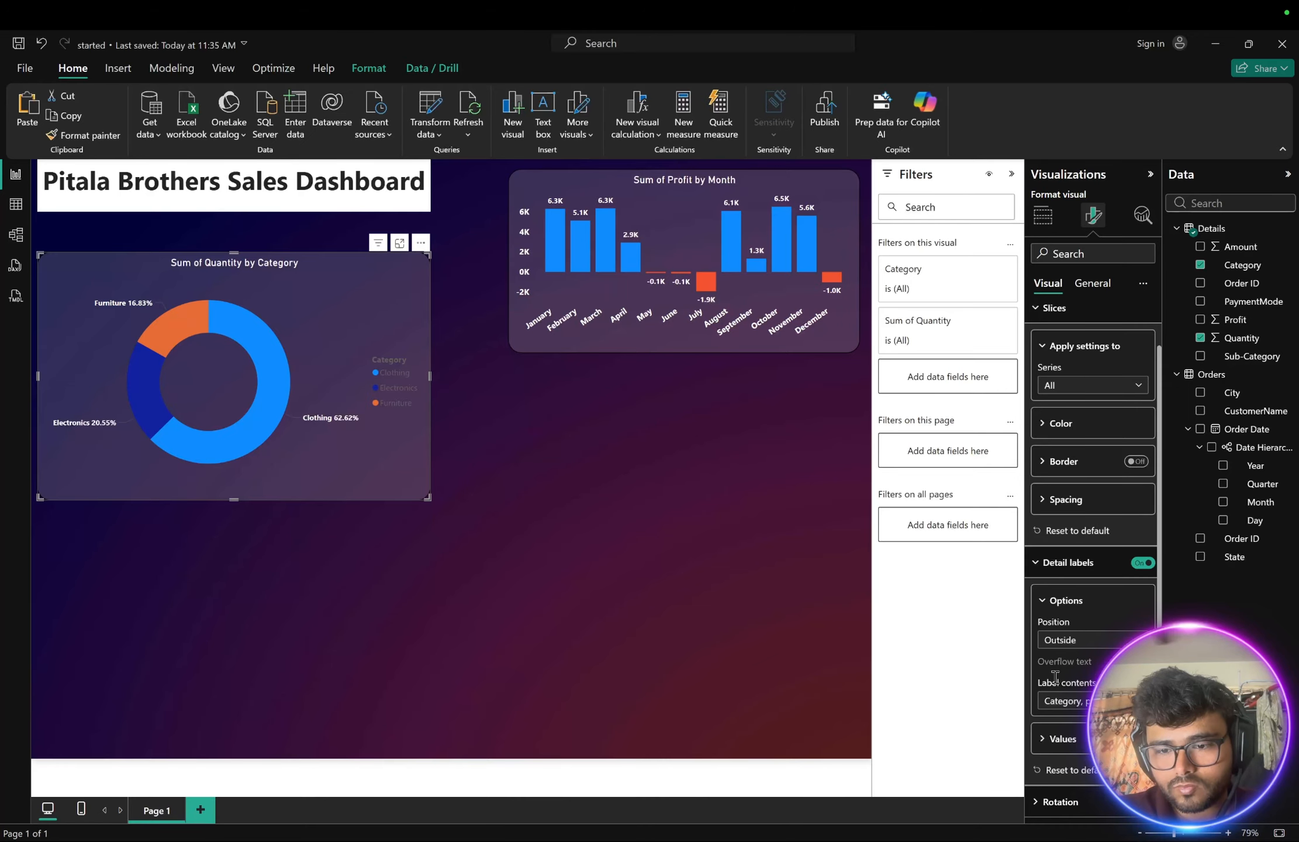
{"action": "left_click", "coordinate": [1052, 738]}
{"action": "scroll", "coordinate": [1045, 707], "scroll_direction": "down", "scroll_amount": 3}
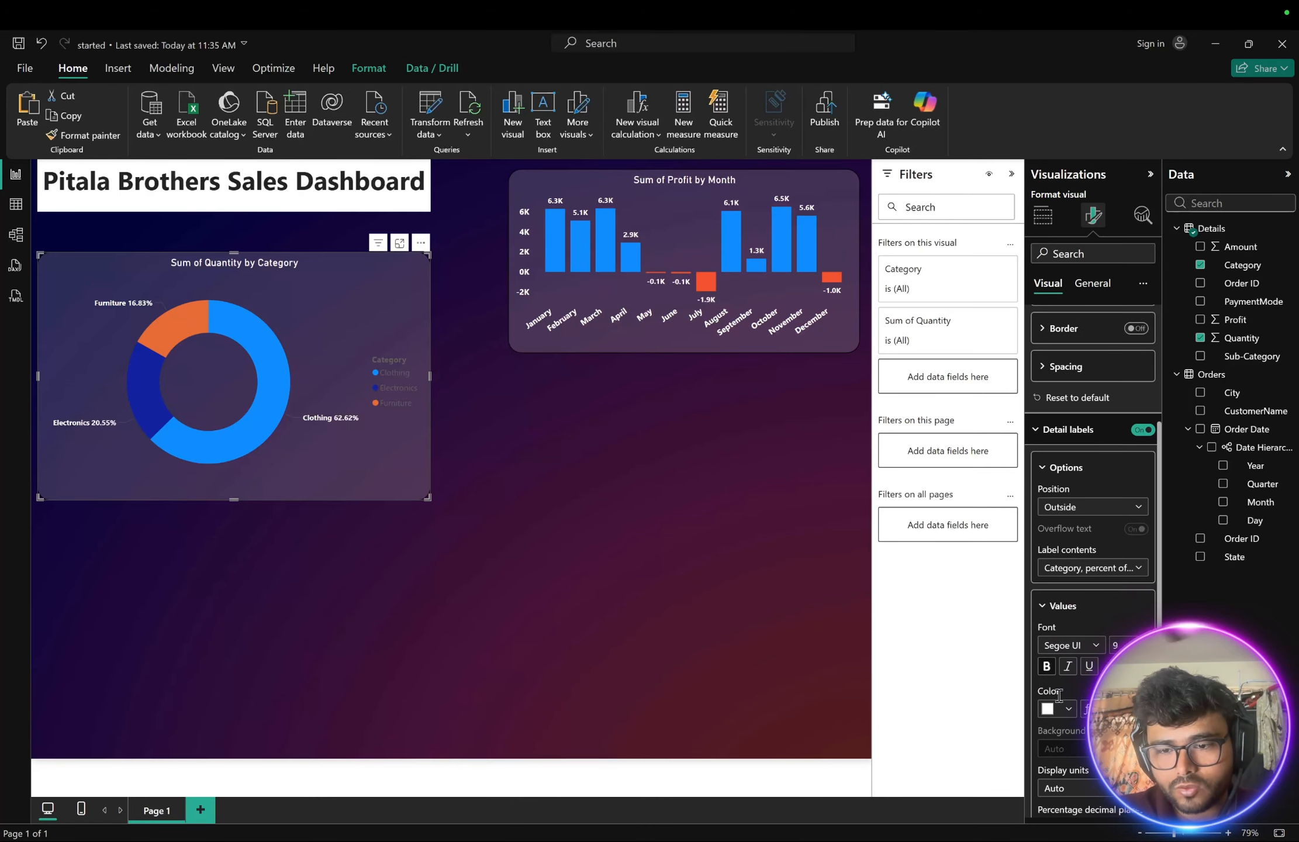
{"action": "scroll", "coordinate": [1068, 712], "scroll_direction": "down", "scroll_amount": 3}
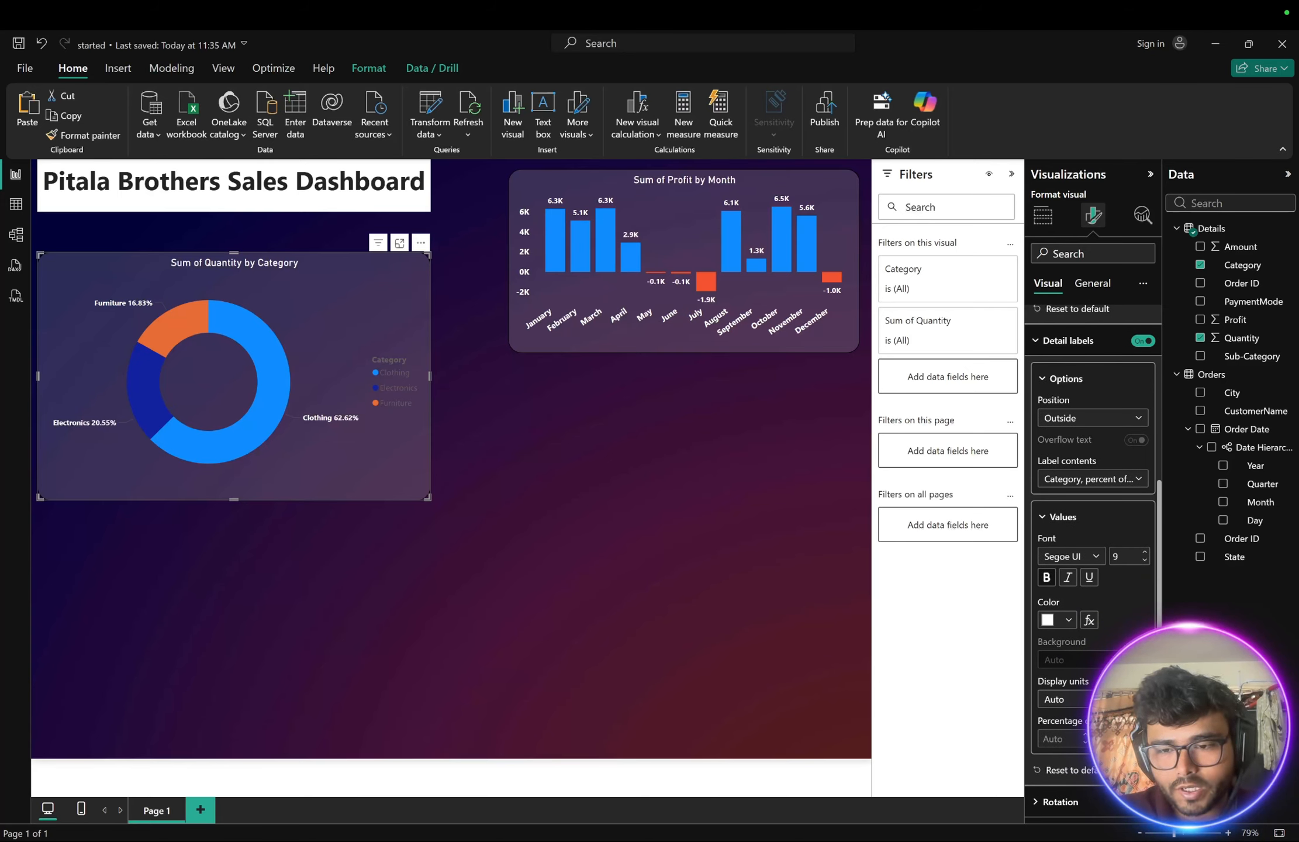
{"action": "left_click", "coordinate": [1083, 743]}
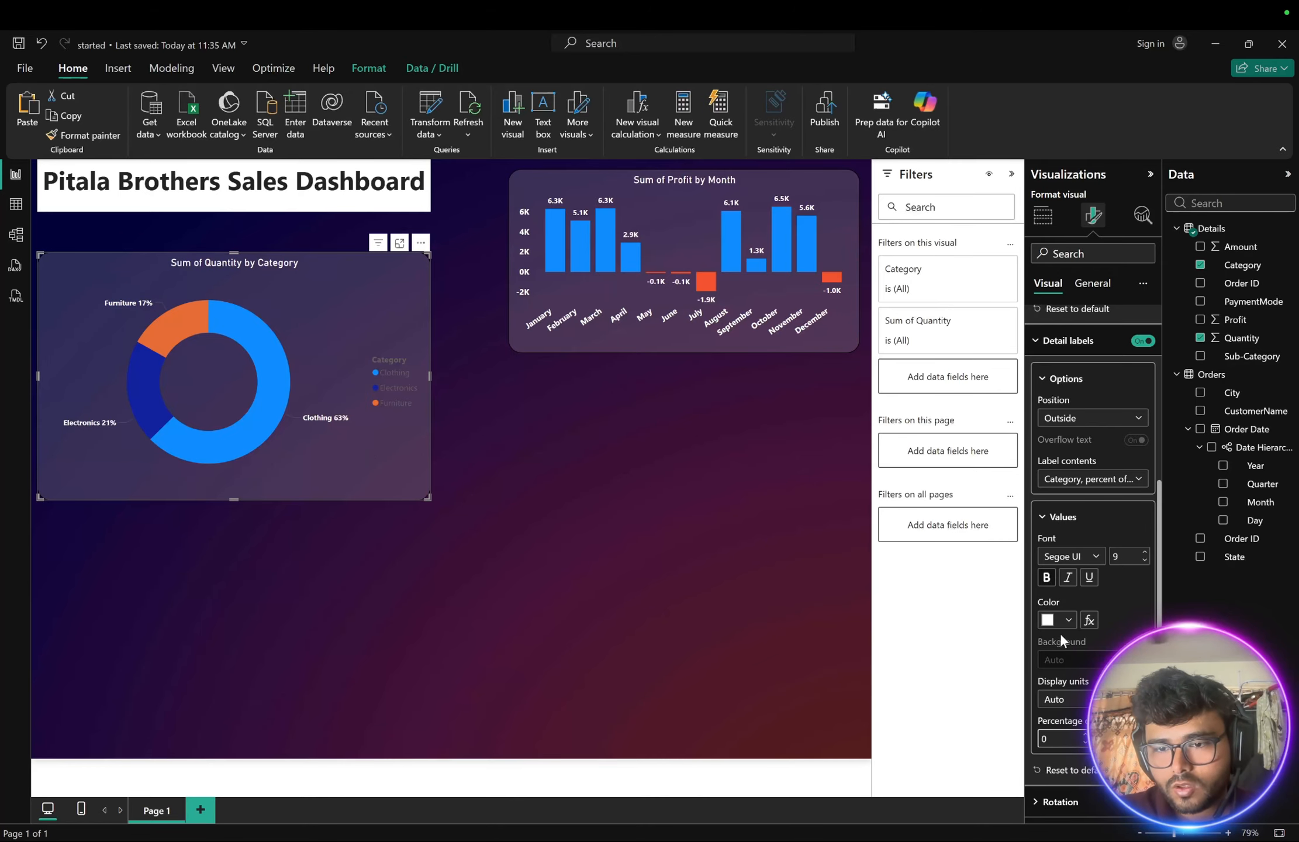
{"action": "left_click", "coordinate": [1046, 577]}
{"action": "left_click", "coordinate": [1145, 552]}
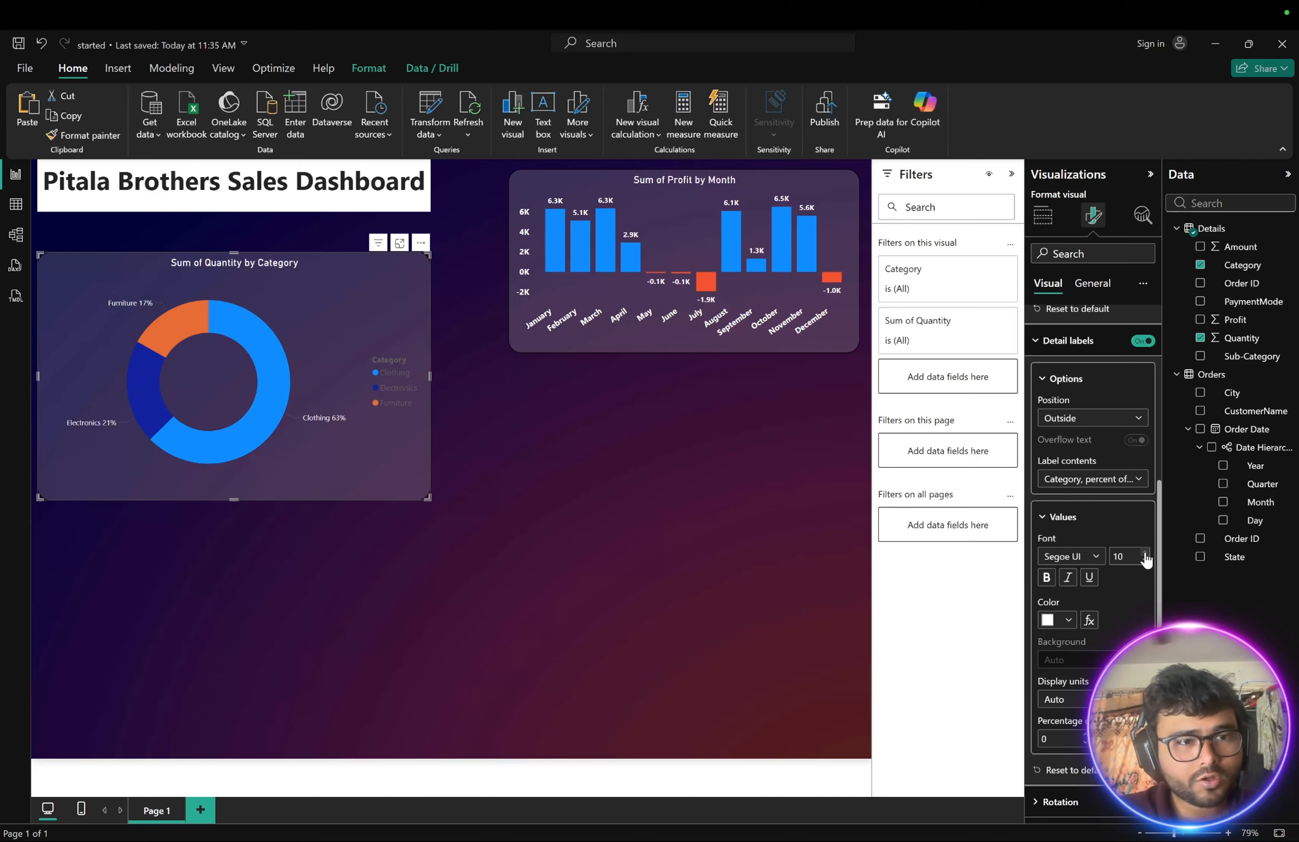
{"action": "left_click", "coordinate": [1046, 577]}
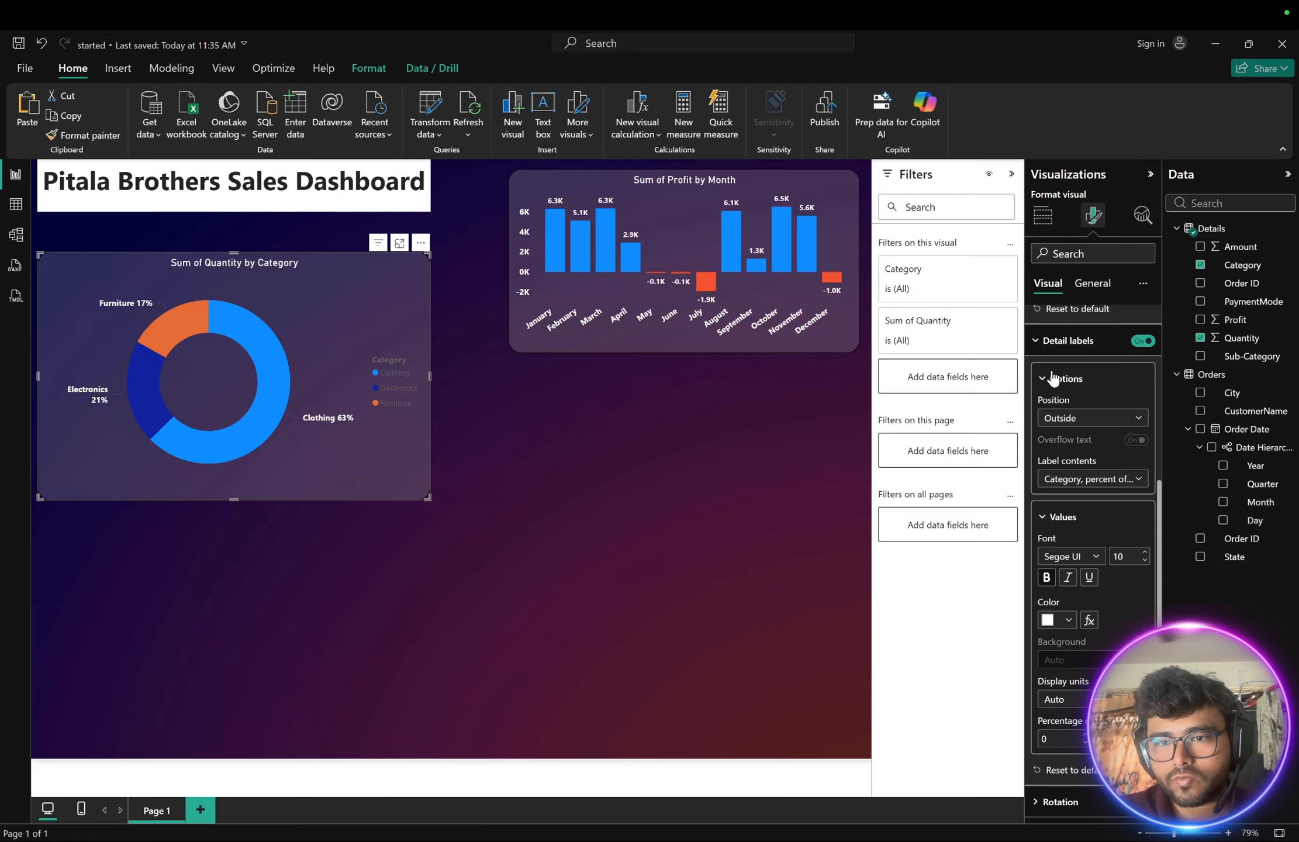
- Set the donut chart's legend text color to white
{"action": "left_click", "coordinate": [1036, 341]}
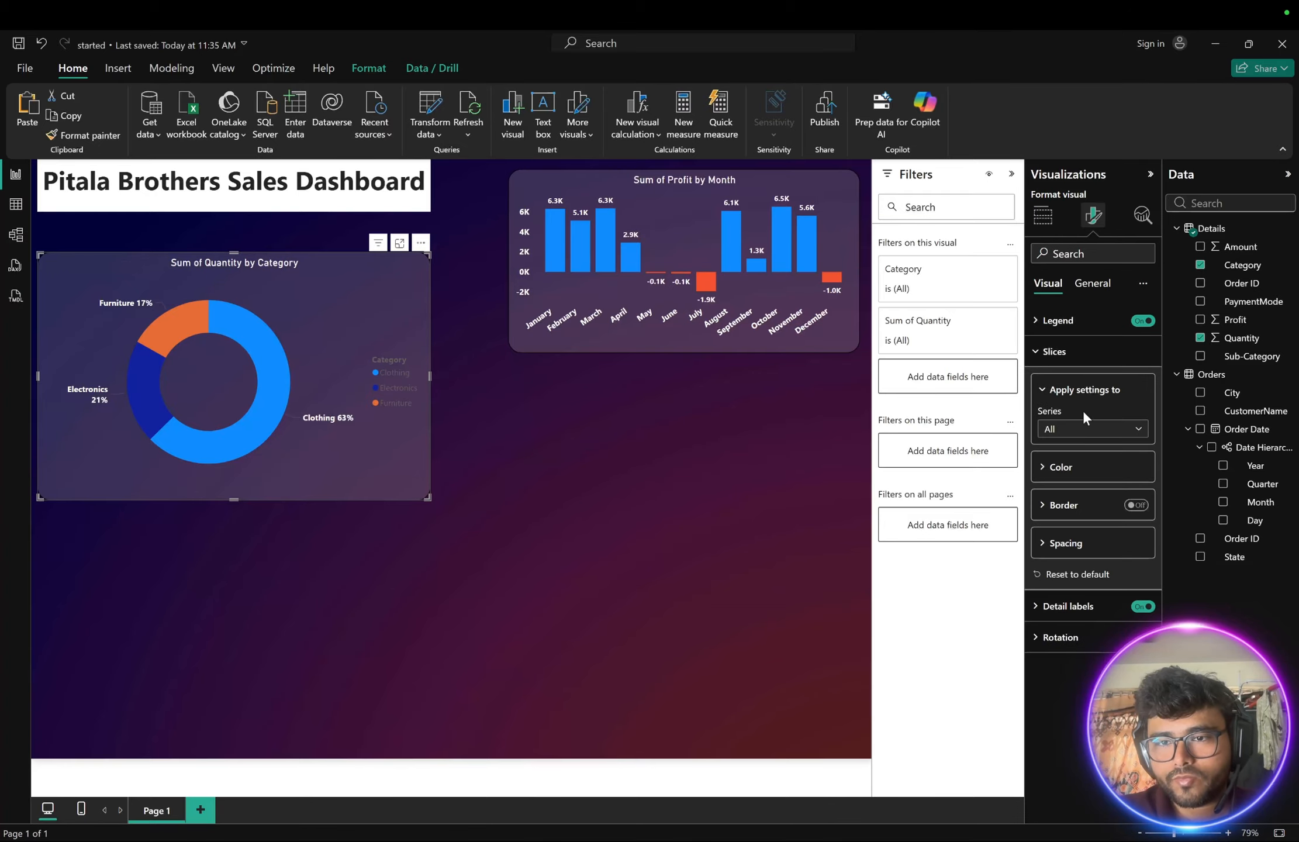
{"action": "left_click", "coordinate": [1037, 351]}
{"action": "left_click", "coordinate": [1038, 320]}
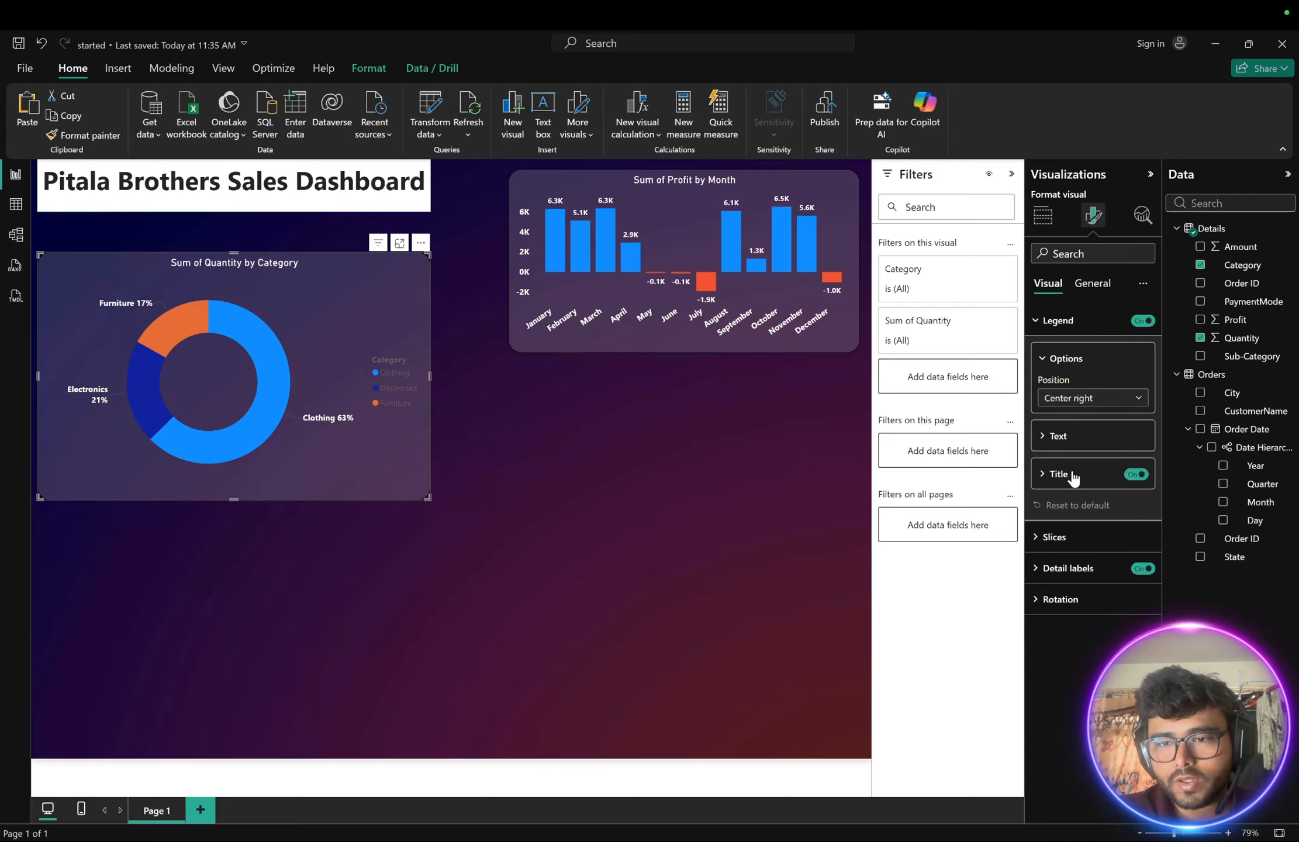
{"action": "left_click", "coordinate": [1045, 438]}
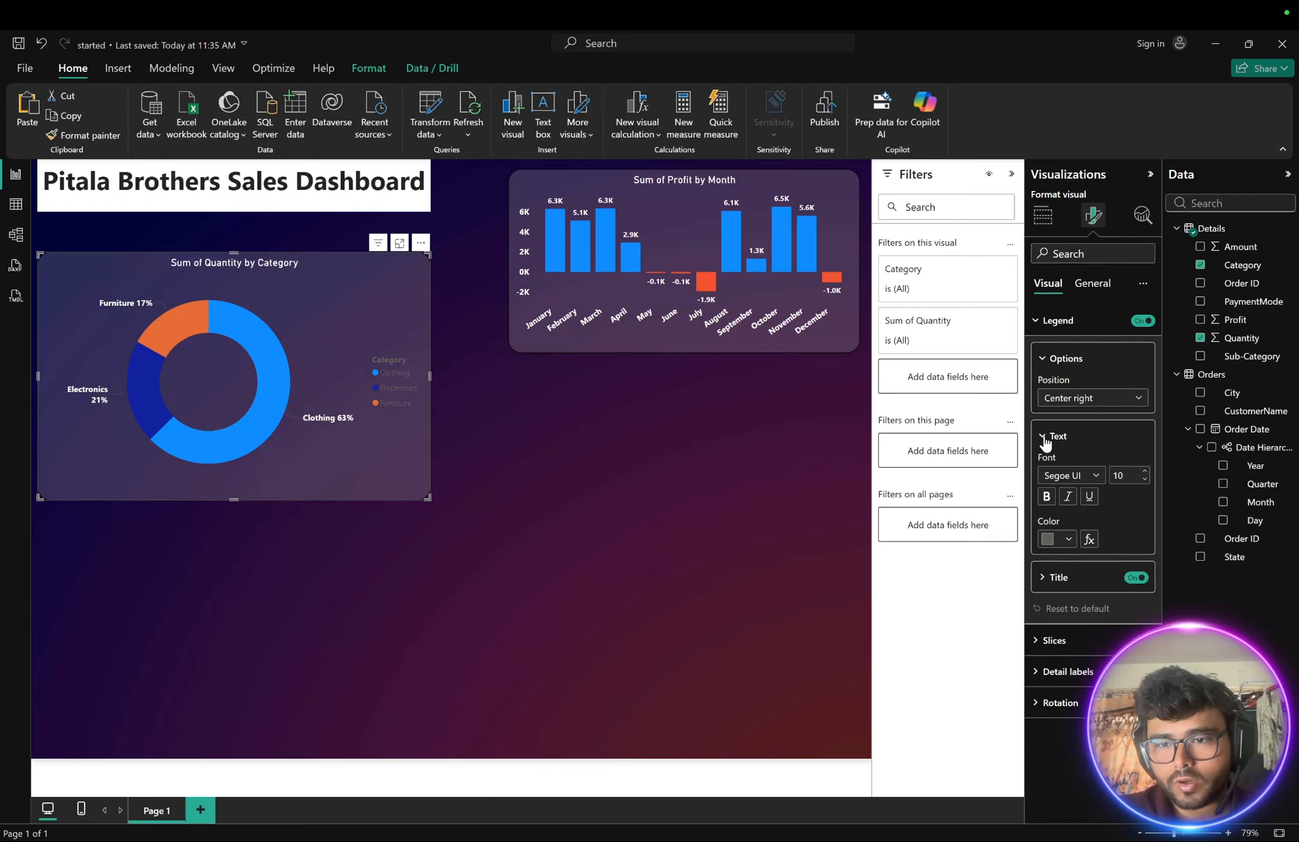
{"action": "left_click", "coordinate": [1066, 538]}
{"action": "left_click", "coordinate": [1059, 591]}
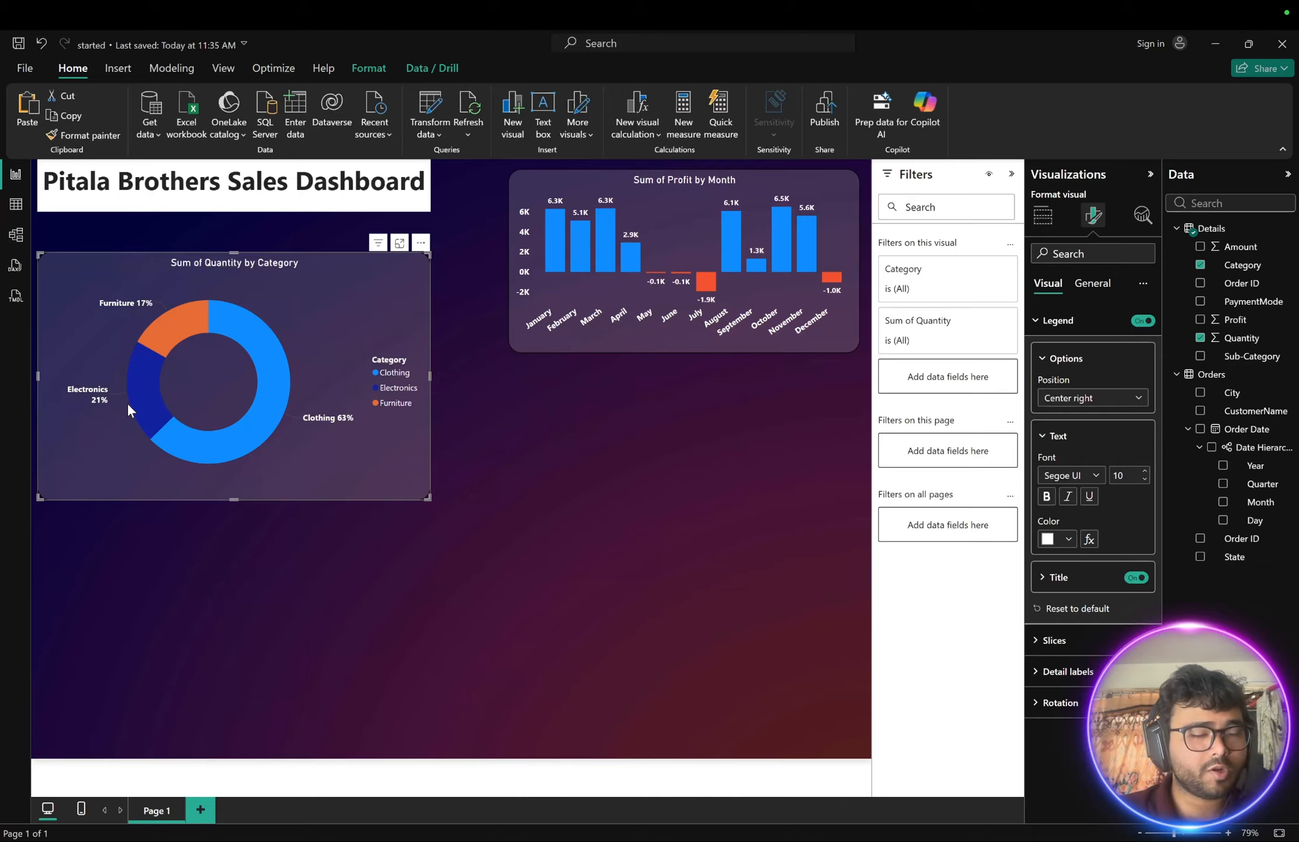
- Shrink the donut chart and move it between the title and the profit chart
{"action": "mouse_move", "coordinate": [198, 304]}
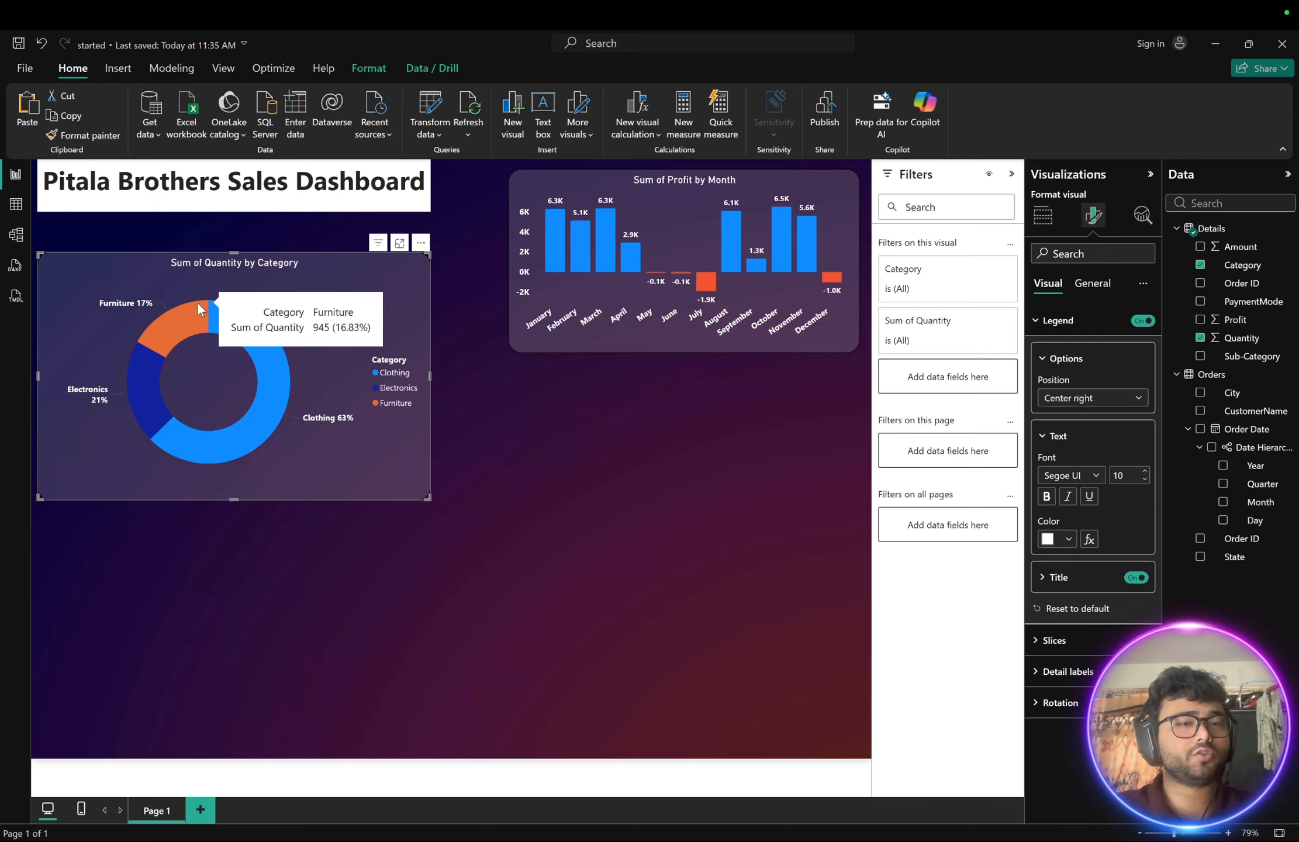
{"action": "left_click_drag", "start_coordinate": [428, 496], "coordinate": [288, 395]}
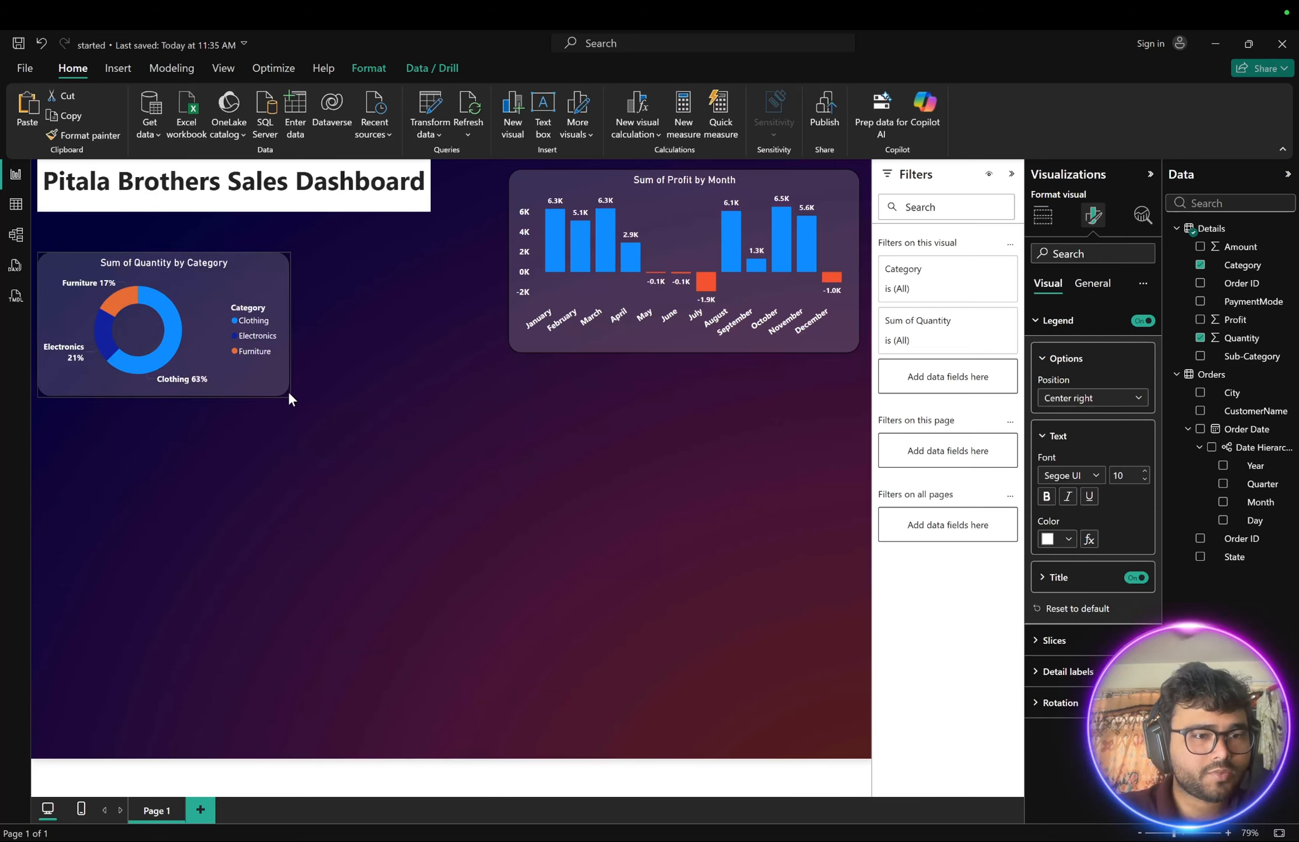
{"action": "left_click_drag", "start_coordinate": [206, 273], "coordinate": [386, 305]}
{"action": "left_click", "coordinate": [601, 498]}
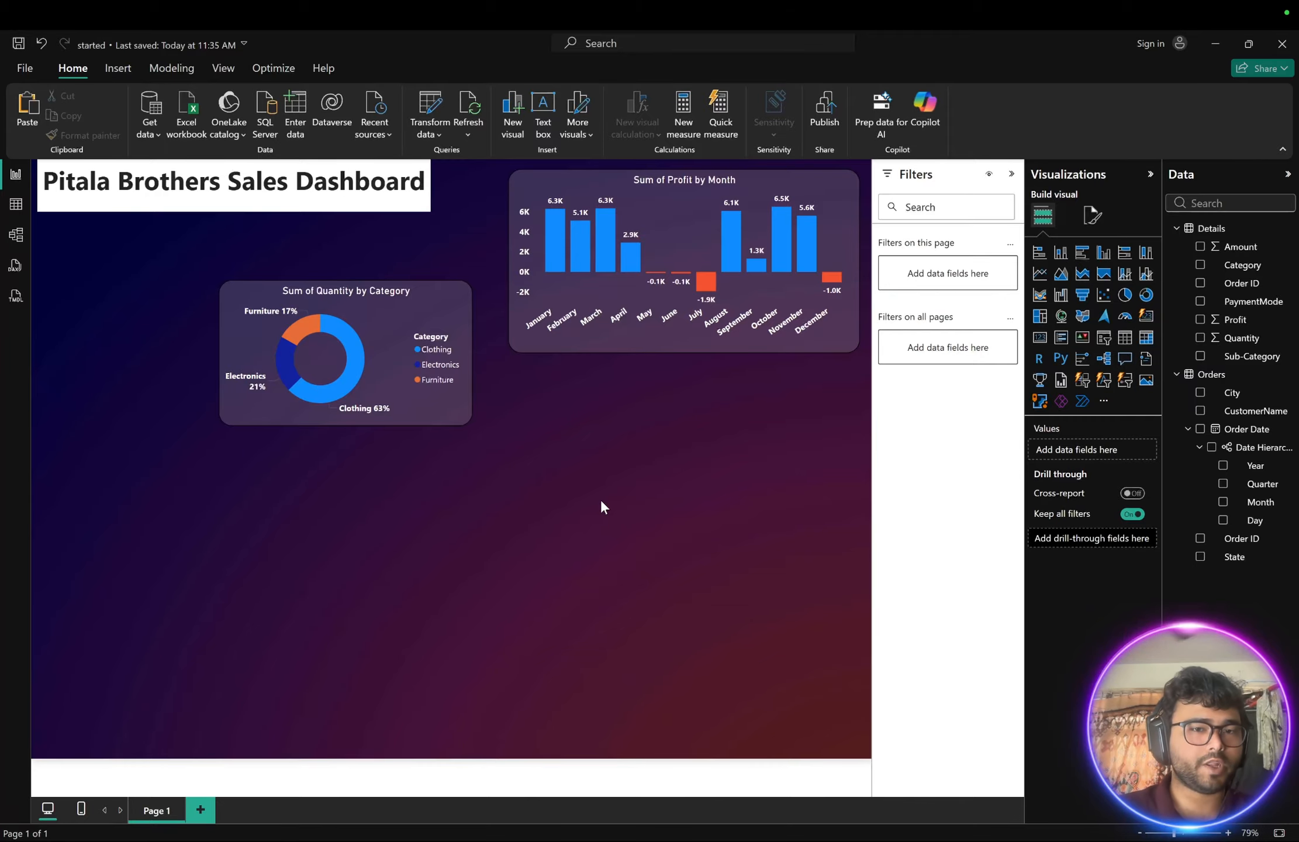
- Insert a card visual showing the Amount field in the lower left of the canvas and stretch it taller
{"action": "key", "text": "ctrl+Right"}
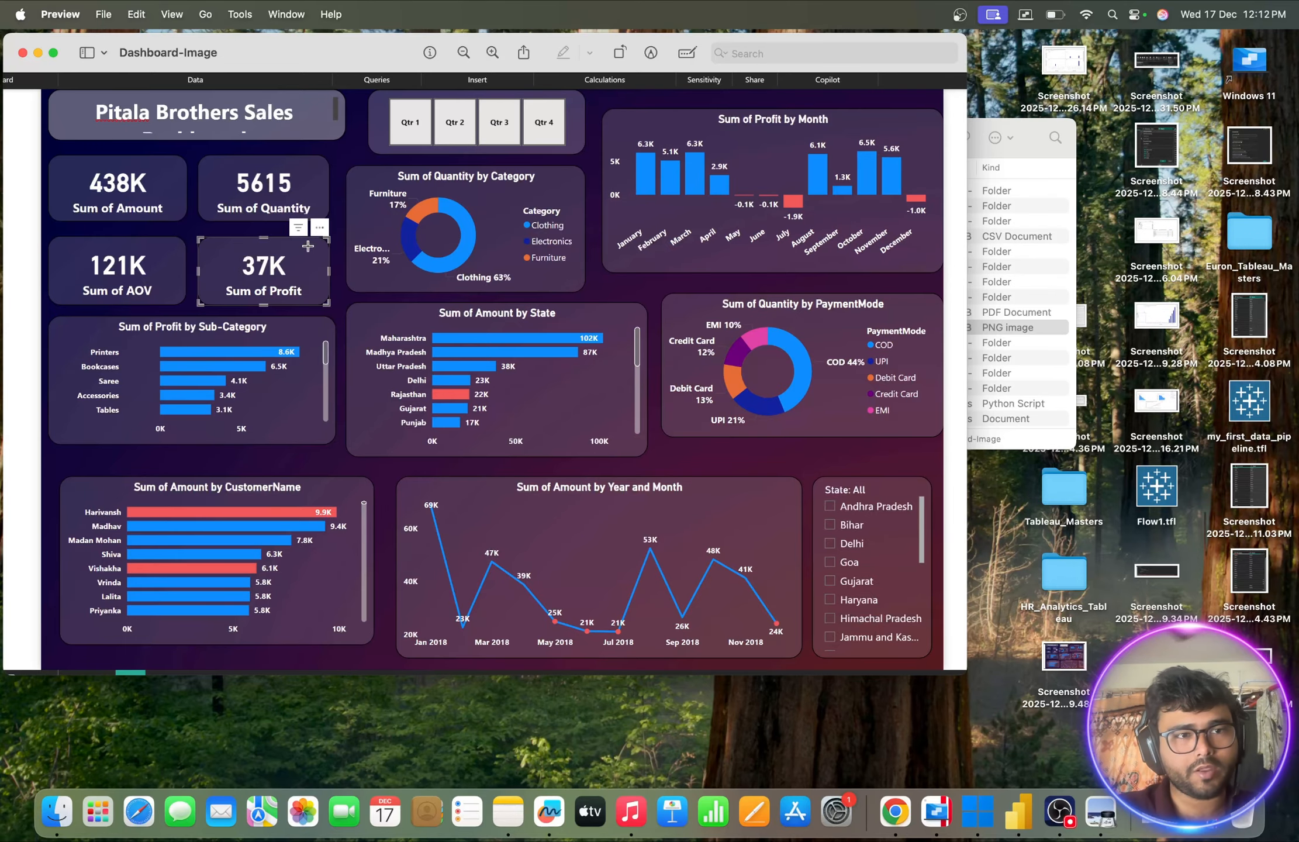
{"action": "key", "text": "ctrl+Left"}
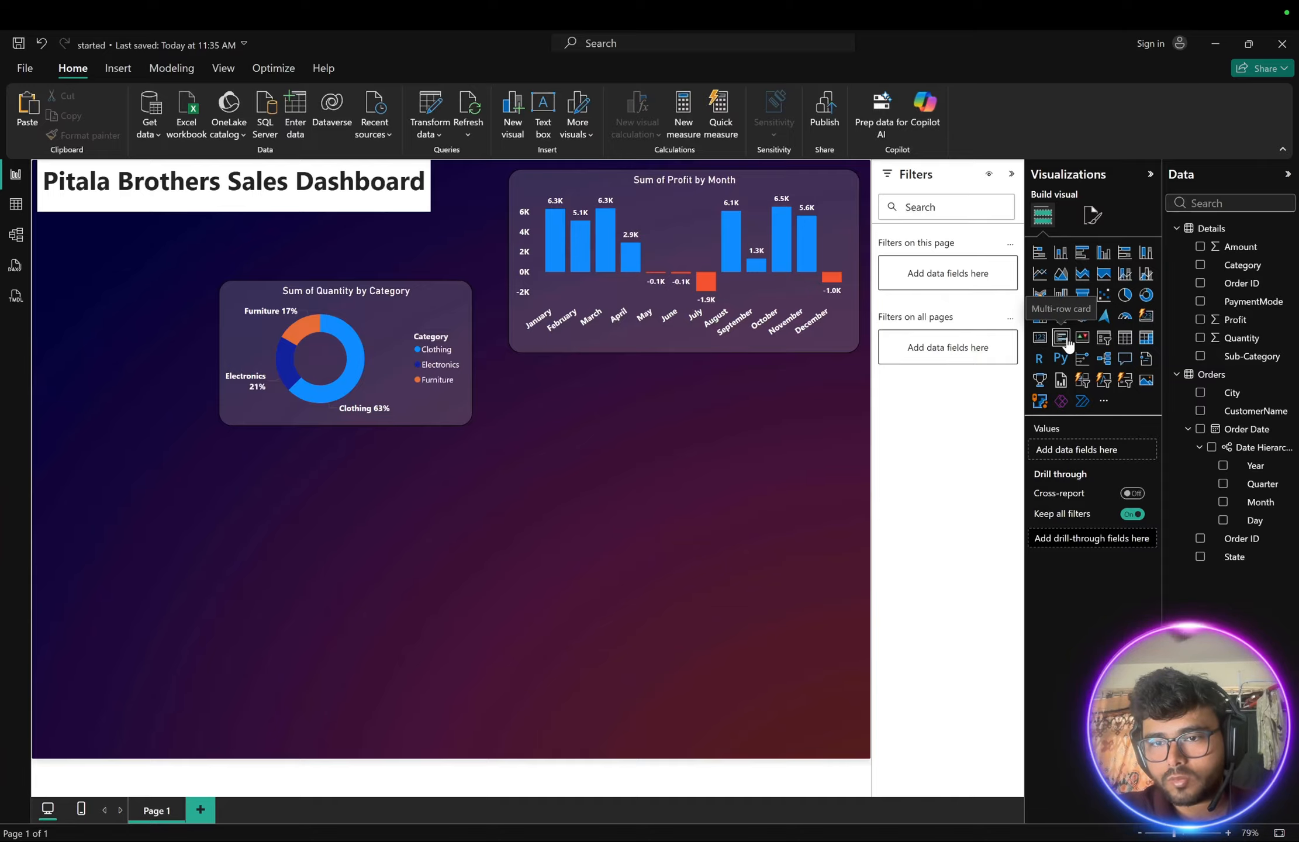
{"action": "left_click", "coordinate": [1040, 339]}
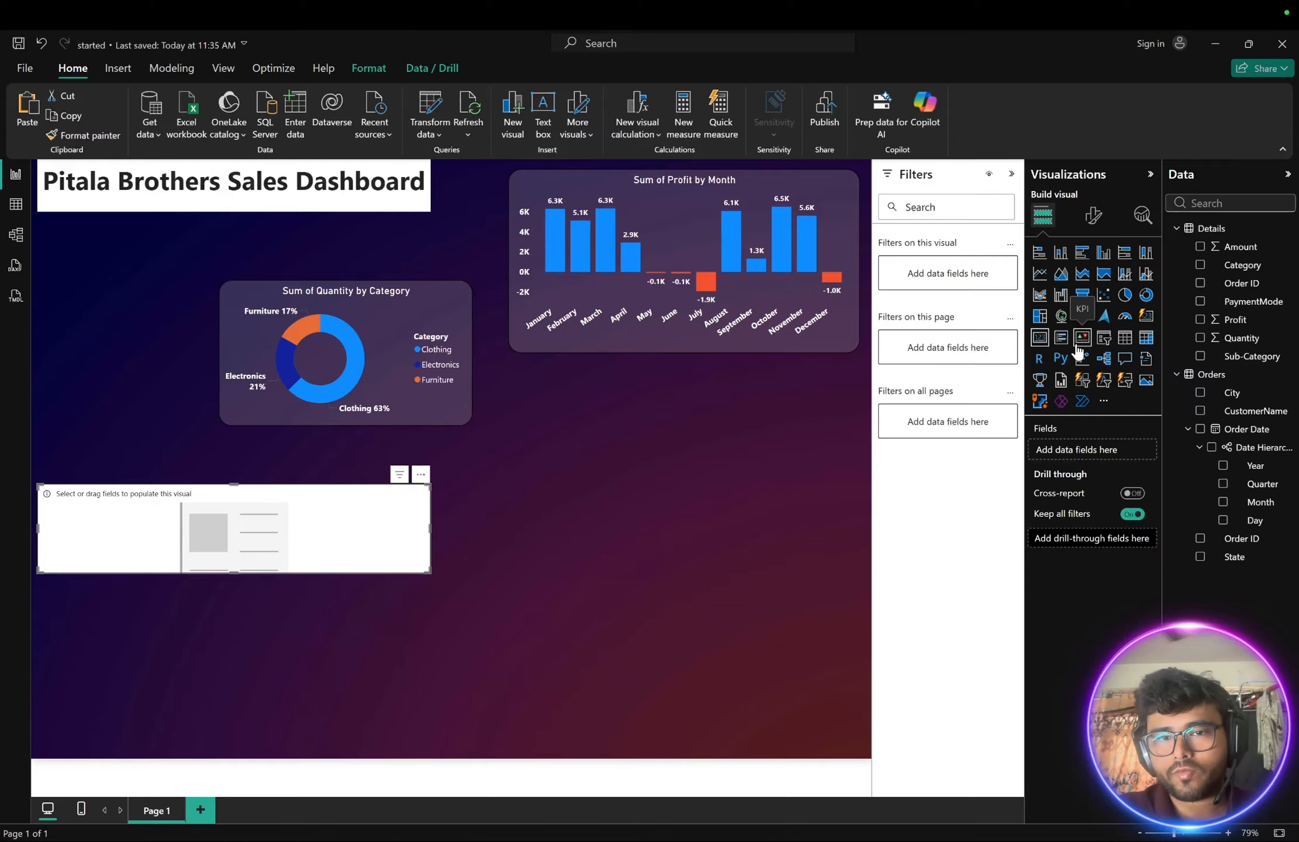
{"action": "key", "text": "ctrl+Right"}
{"action": "key", "text": "ctrl+Left"}
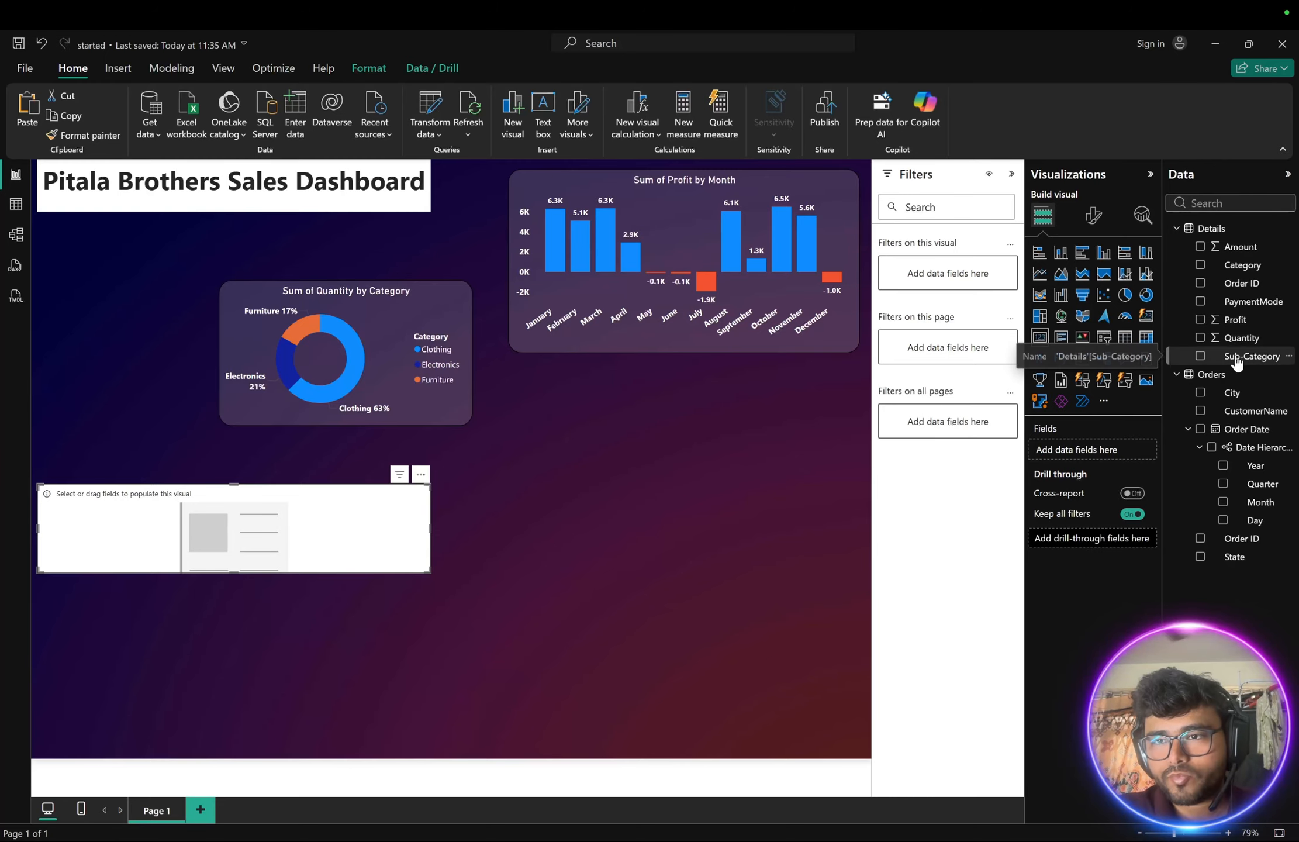
{"action": "left_click", "coordinate": [1200, 248]}
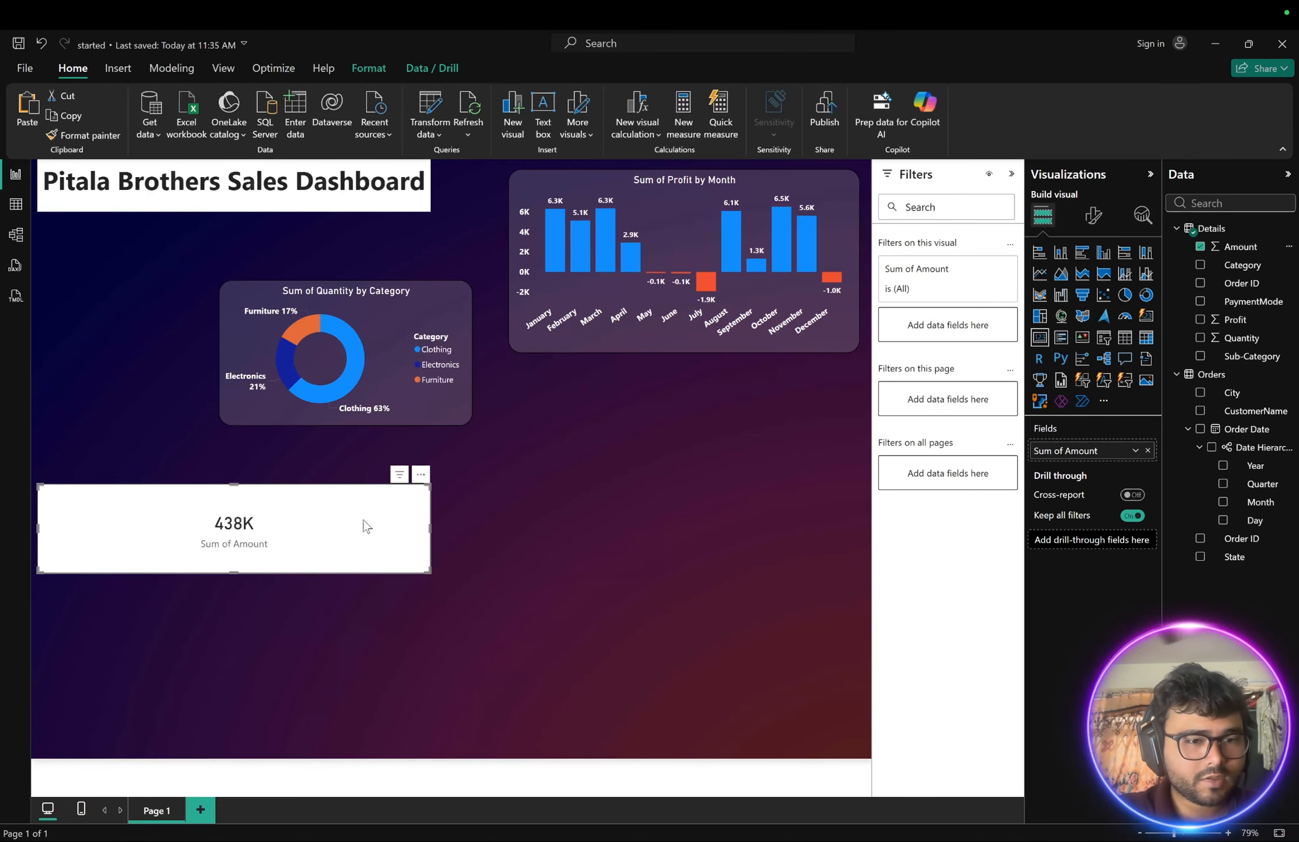
{"action": "left_click_drag", "start_coordinate": [248, 574], "coordinate": [250, 623]}
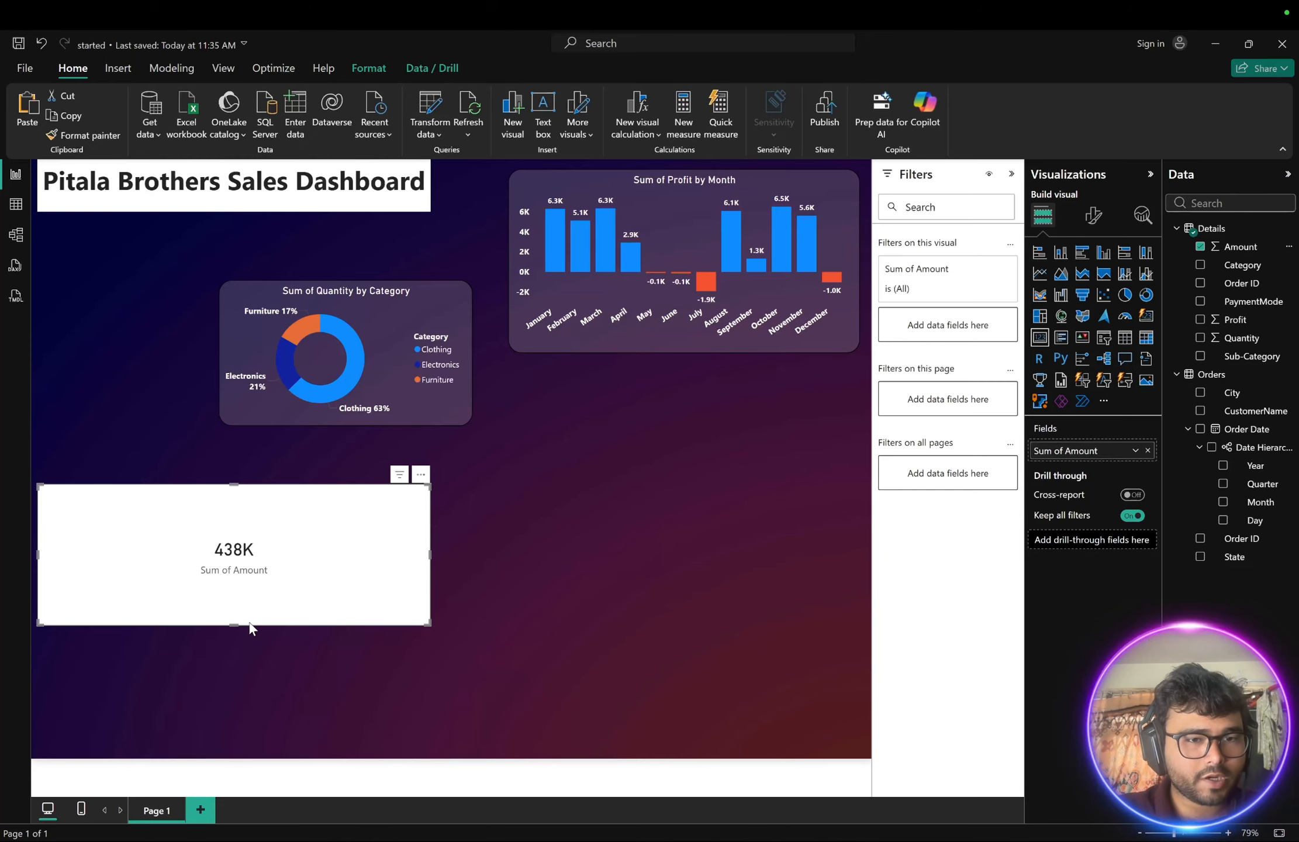
- Copy the donut chart's formatting onto the Amount card with Format painter, then shrink the card and move it below the title
{"action": "left_click", "coordinate": [434, 402]}
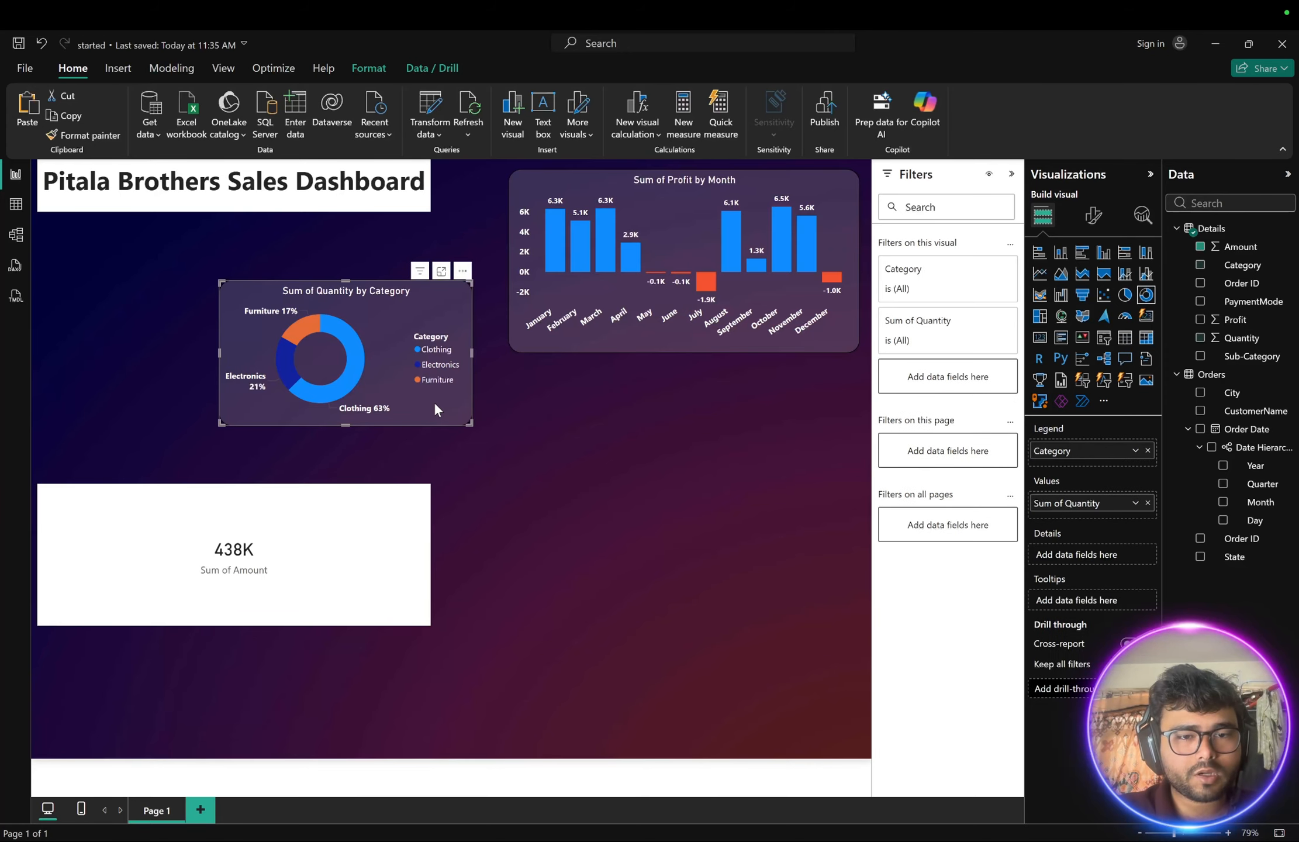
{"action": "left_click", "coordinate": [82, 134]}
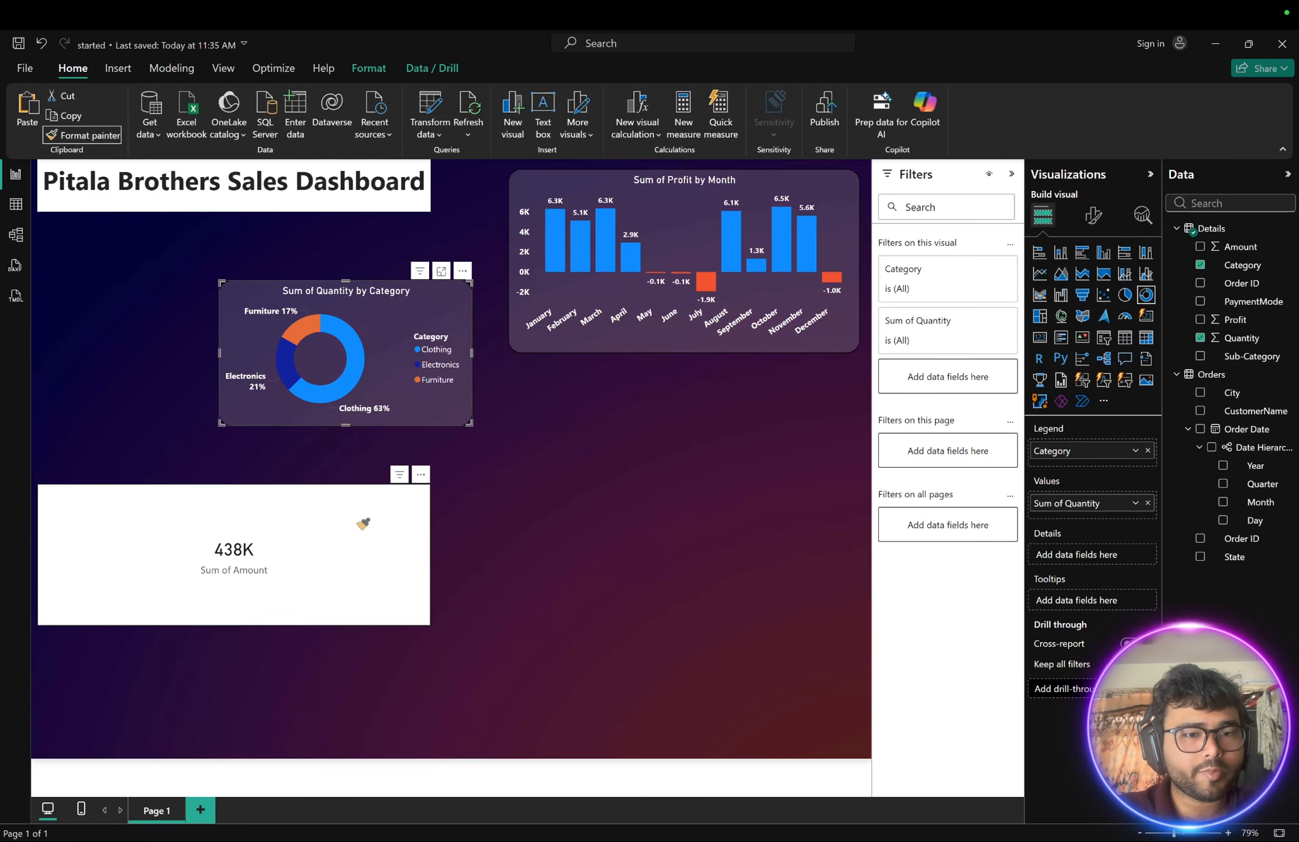
{"action": "left_click", "coordinate": [374, 512]}
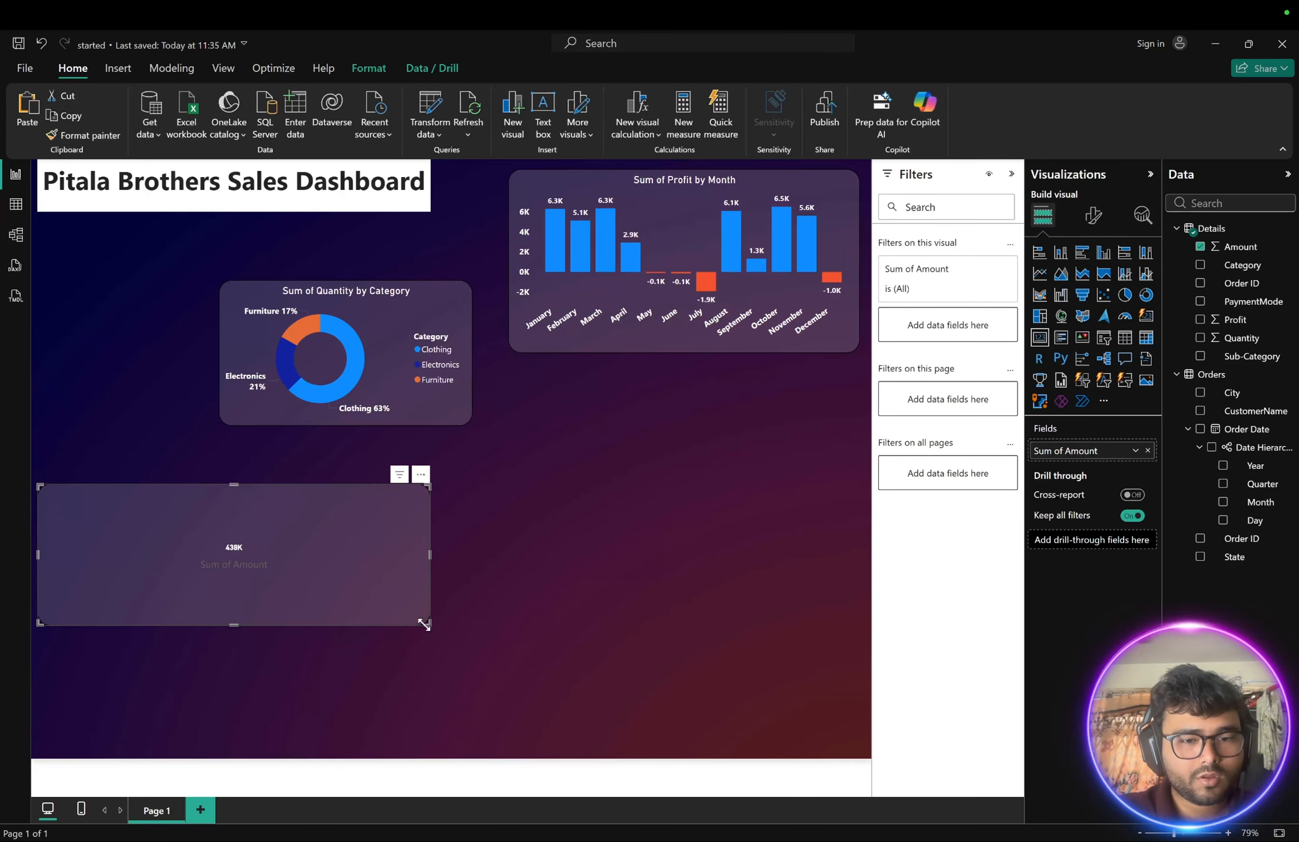
{"action": "left_click_drag", "start_coordinate": [426, 621], "coordinate": [175, 554]}
{"action": "left_click_drag", "start_coordinate": [152, 448], "coordinate": [129, 327]}
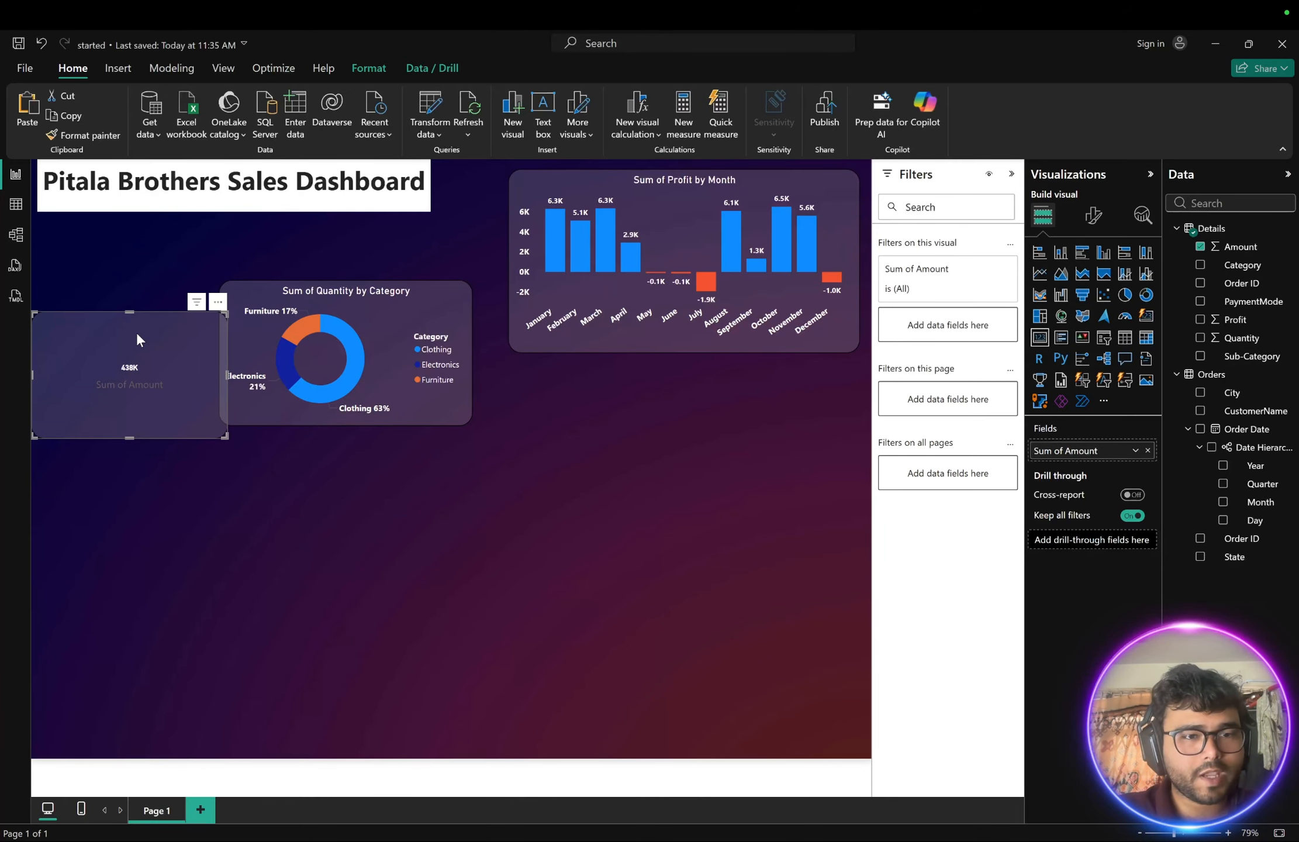
- Make the Amount card's callout value bold and set its font size to 22
{"action": "left_click", "coordinate": [1095, 217]}
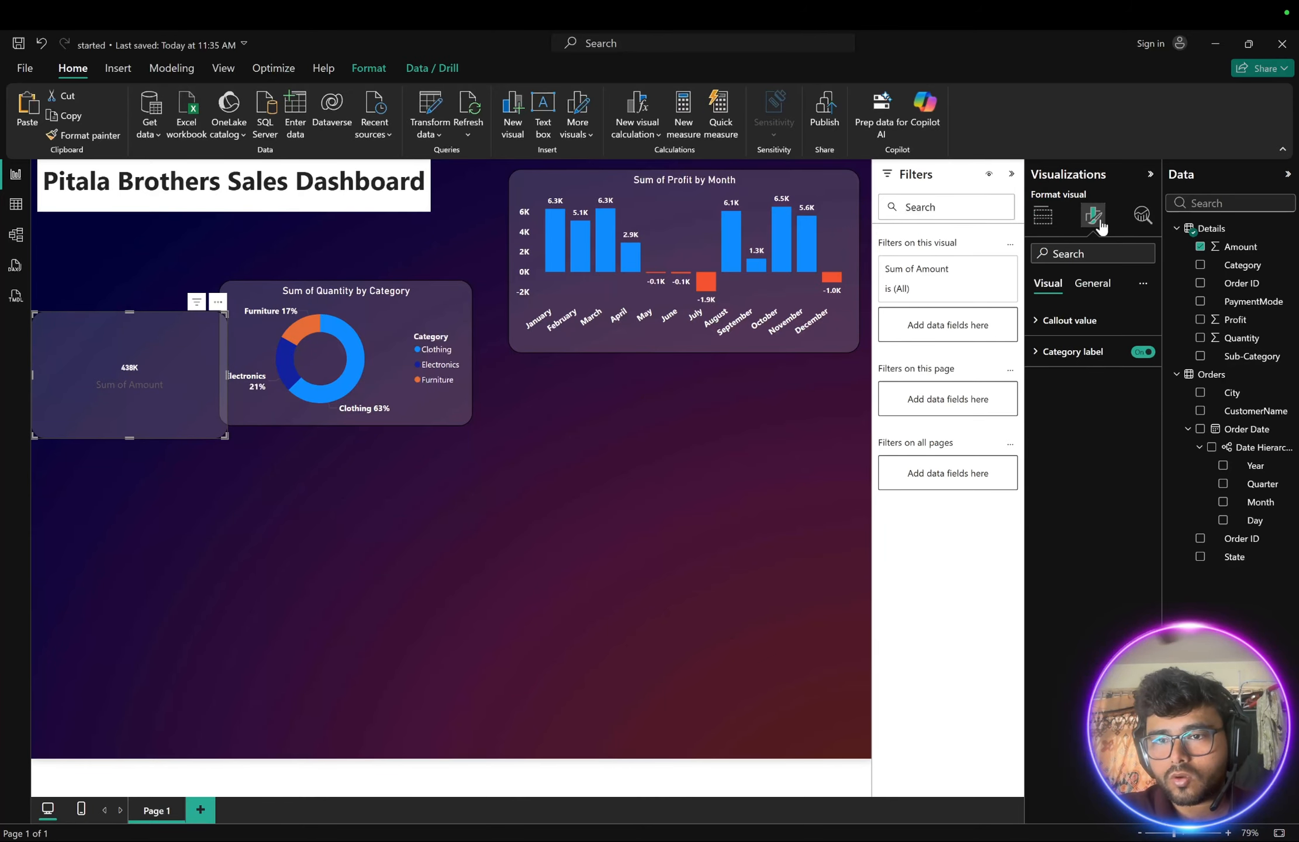
{"action": "left_click", "coordinate": [1041, 321]}
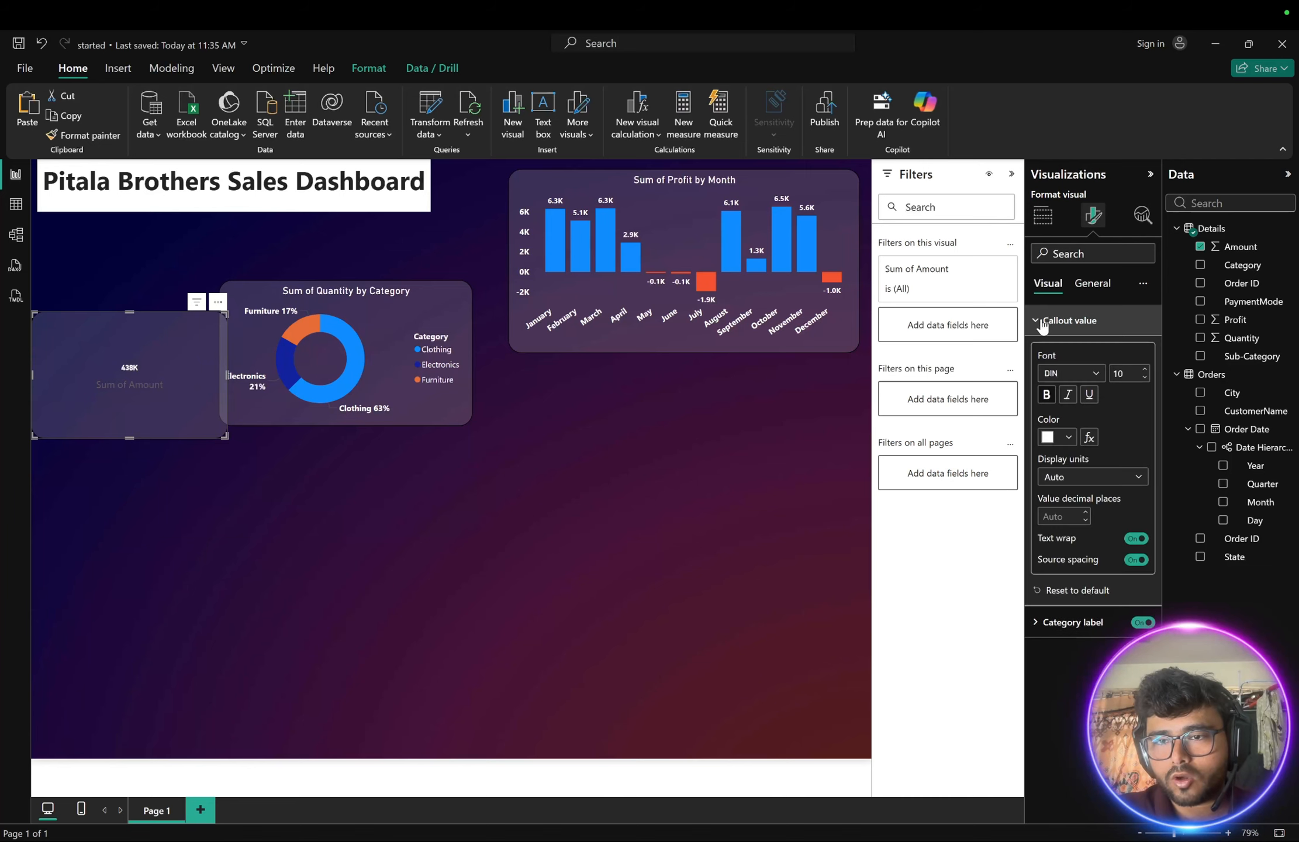
{"action": "left_click", "coordinate": [1046, 395]}
{"action": "left_click", "coordinate": [1144, 370]}
{"action": "left_click", "coordinate": [1144, 370]}
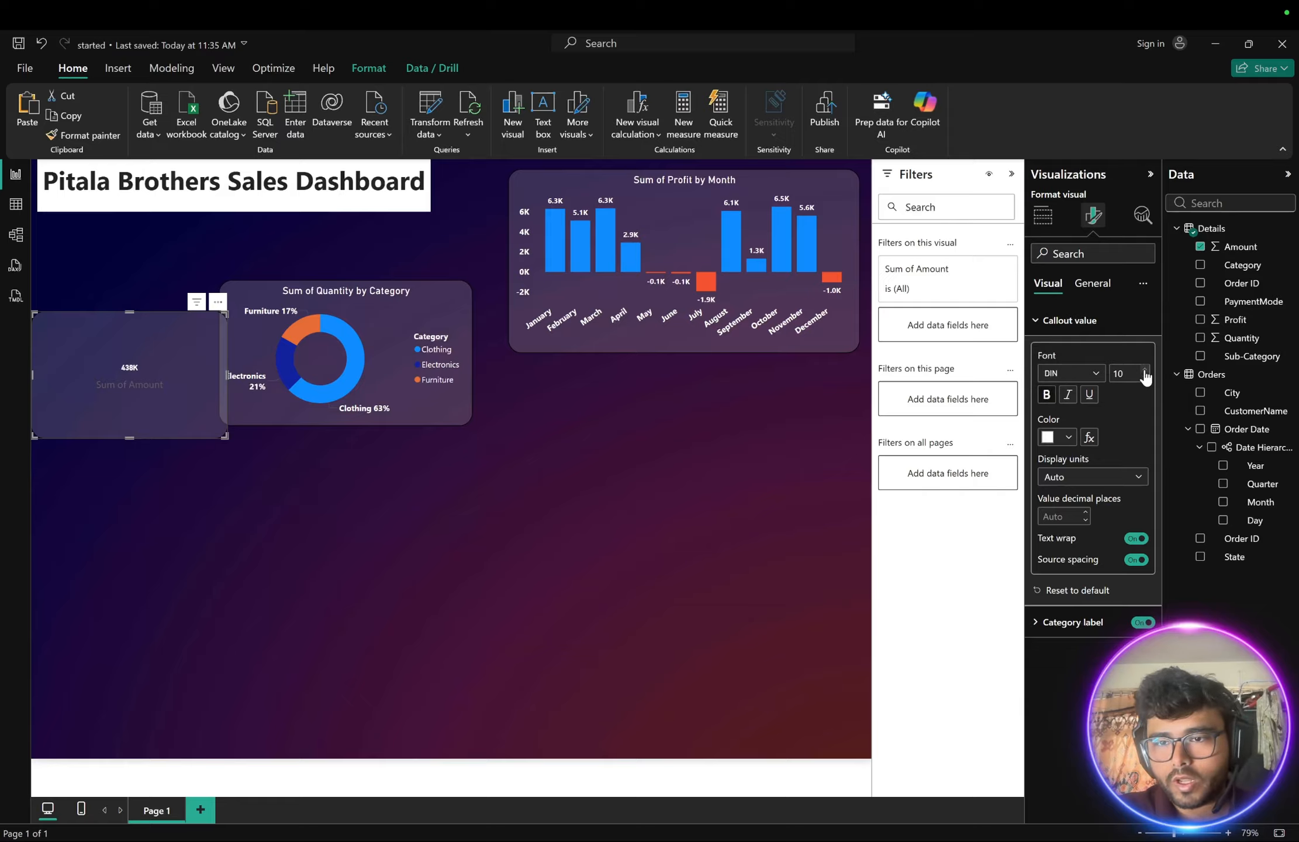
{"action": "left_click", "coordinate": [1144, 370]}
{"action": "left_click", "coordinate": [1144, 370]}
{"action": "left_click", "coordinate": [1144, 370]}
{"action": "left_click", "coordinate": [1144, 370]}
{"action": "left_click", "coordinate": [1144, 370]}
{"action": "left_click", "coordinate": [1144, 370]}
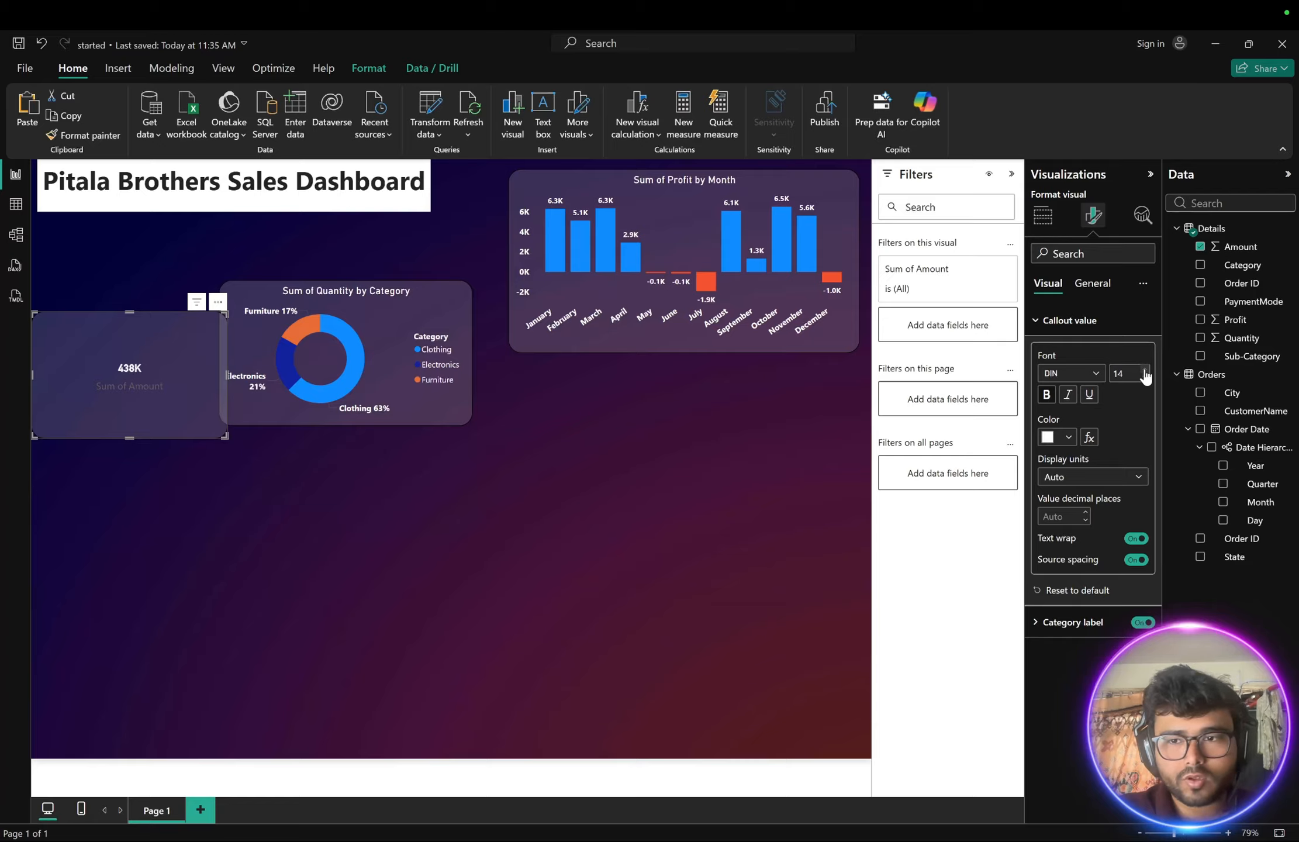
{"action": "left_click", "coordinate": [1144, 370]}
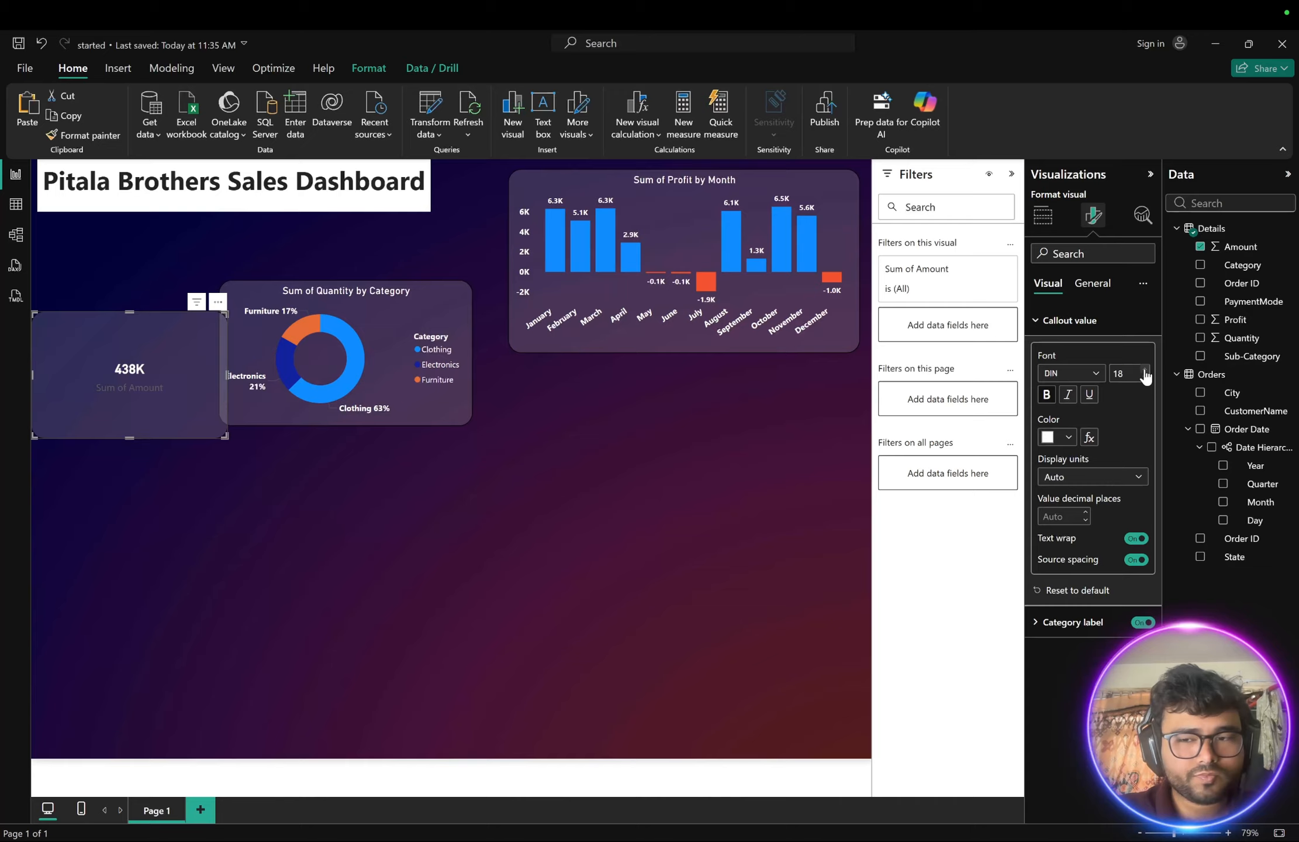
{"action": "left_click", "coordinate": [1144, 370]}
{"action": "left_click", "coordinate": [1144, 370]}
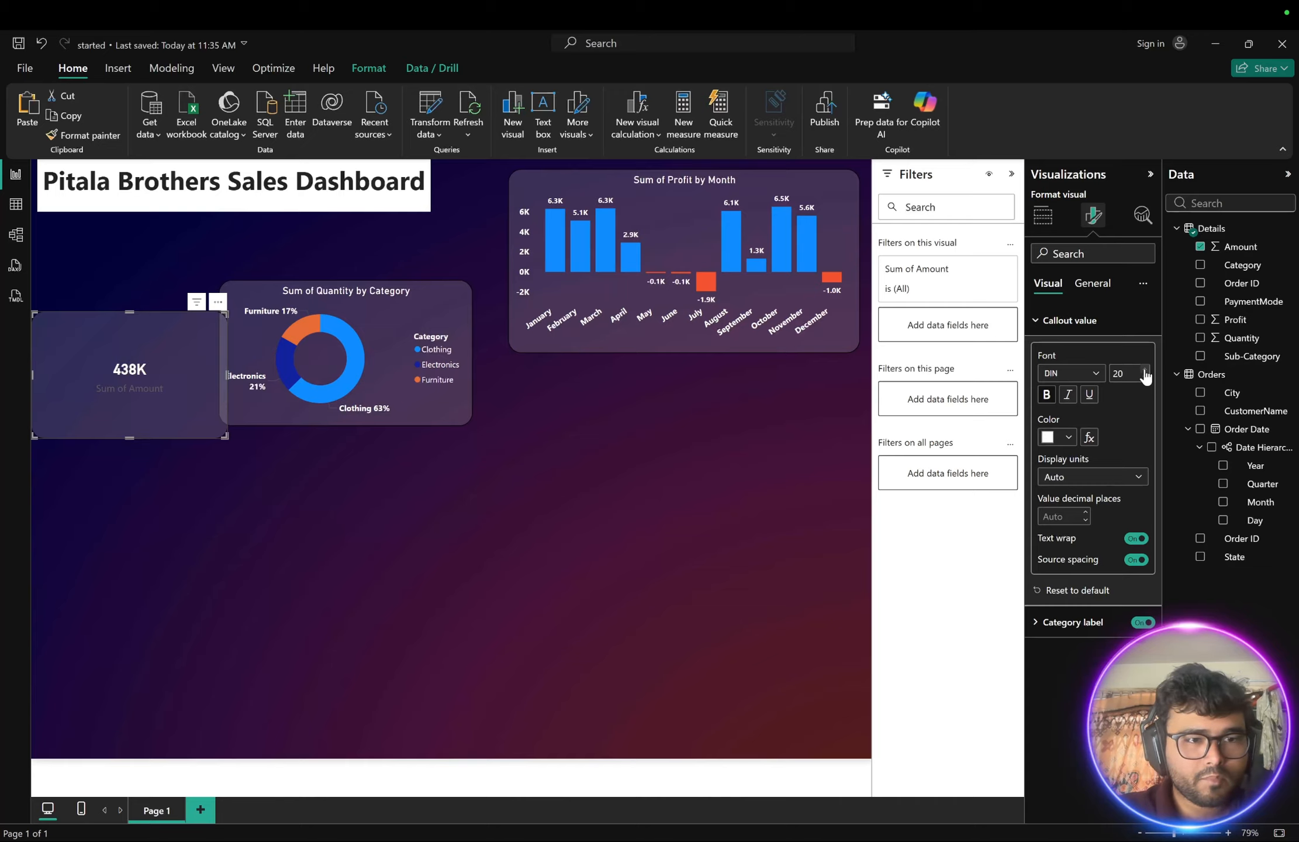
{"action": "left_click", "coordinate": [1144, 370]}
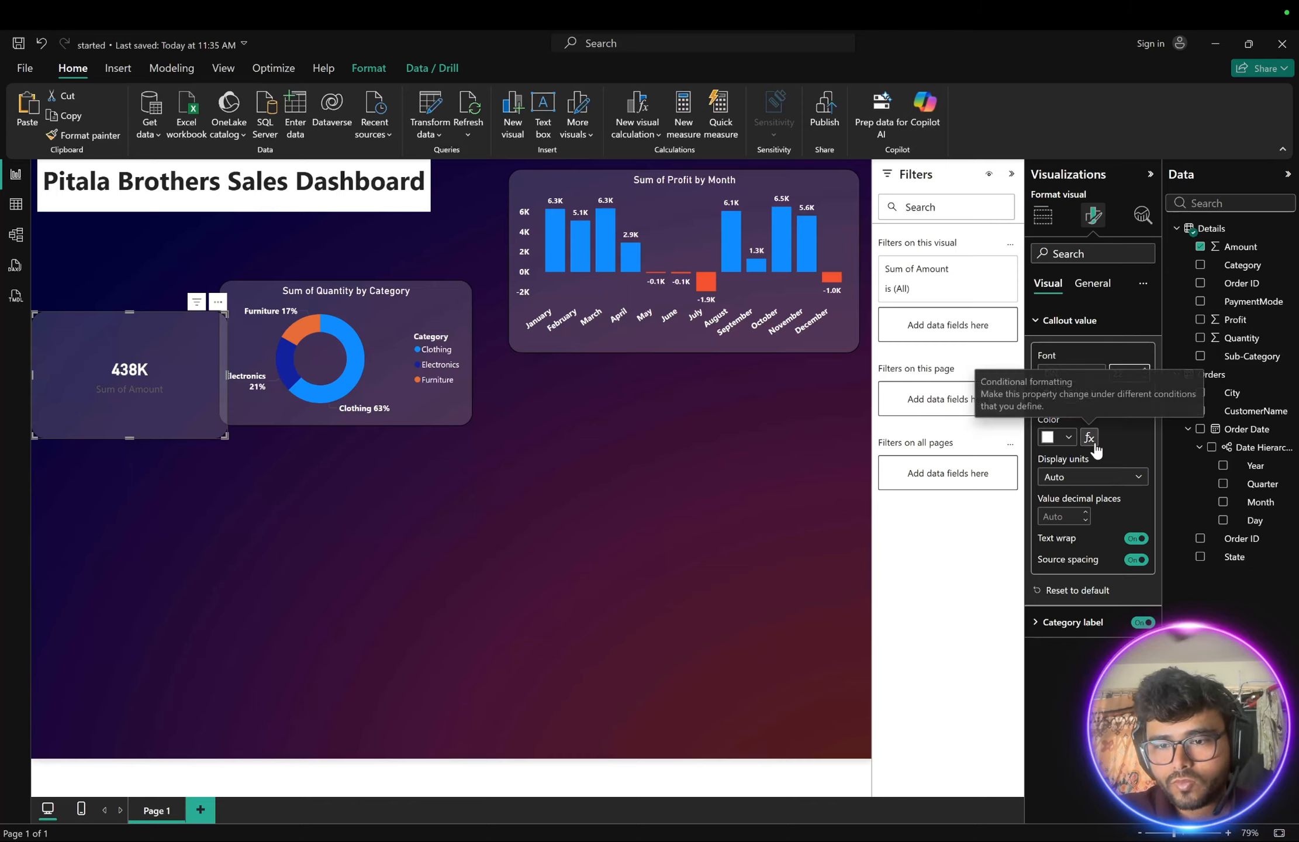
- Set the card's category label color to white and make it bold
{"action": "left_click", "coordinate": [1037, 623]}
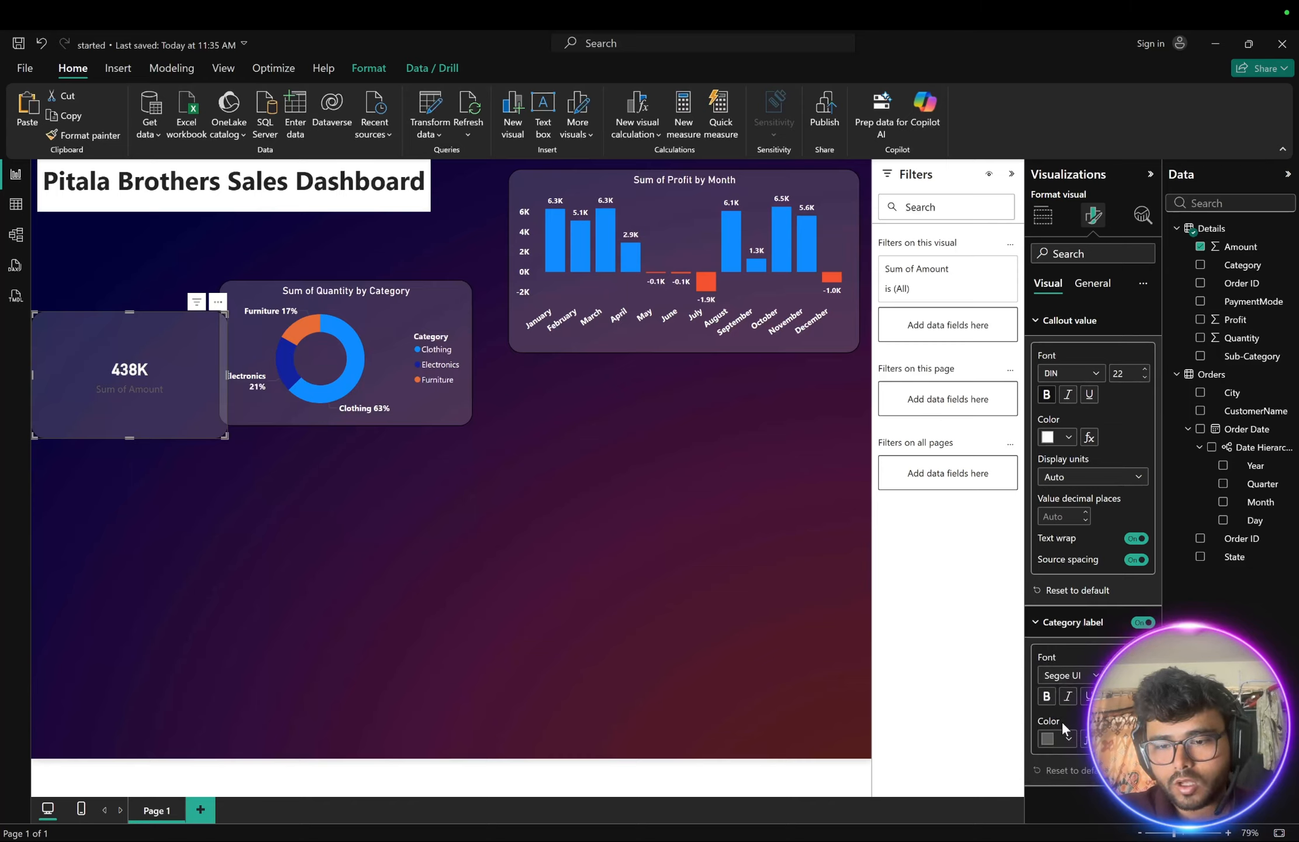
{"action": "left_click", "coordinate": [1068, 736]}
{"action": "left_click", "coordinate": [1063, 555]}
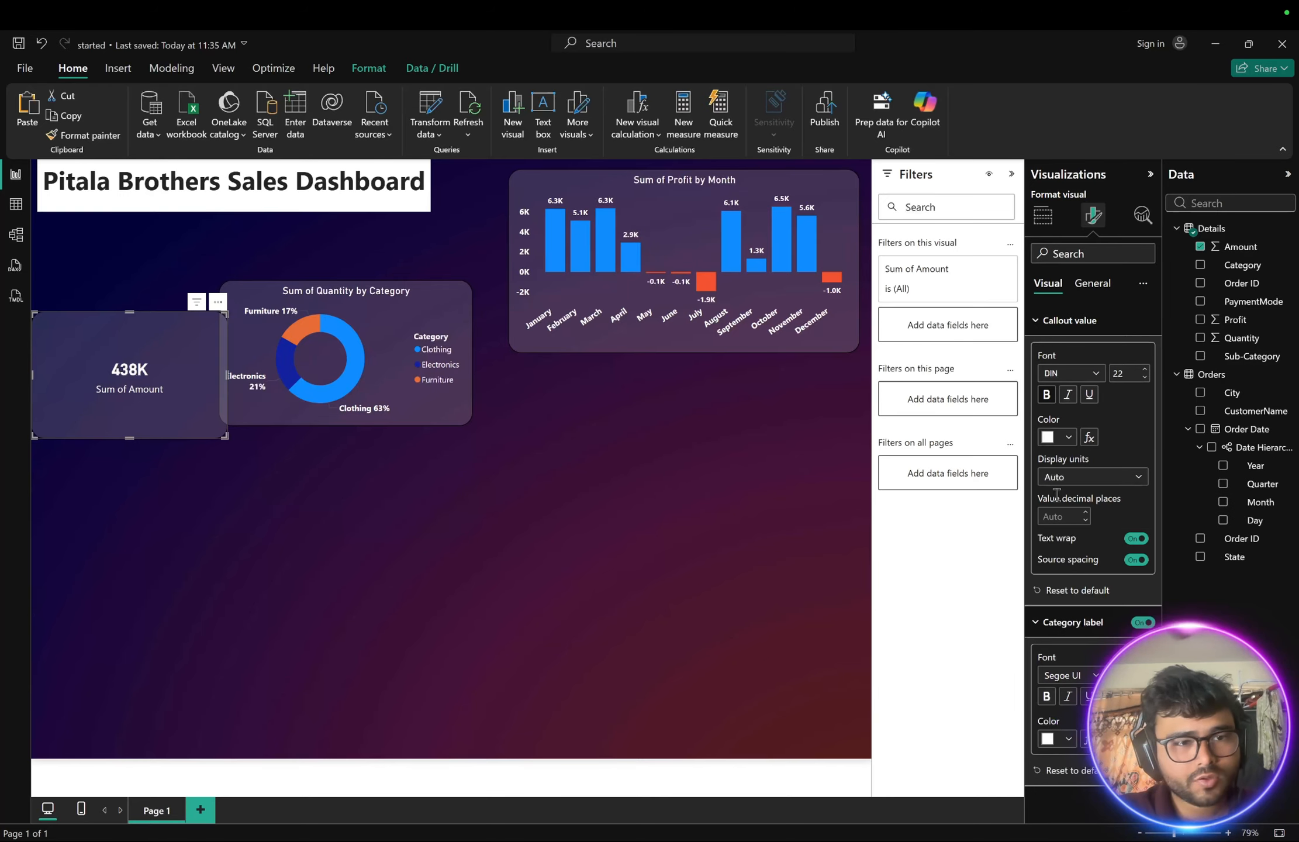
{"action": "left_click", "coordinate": [1047, 697]}
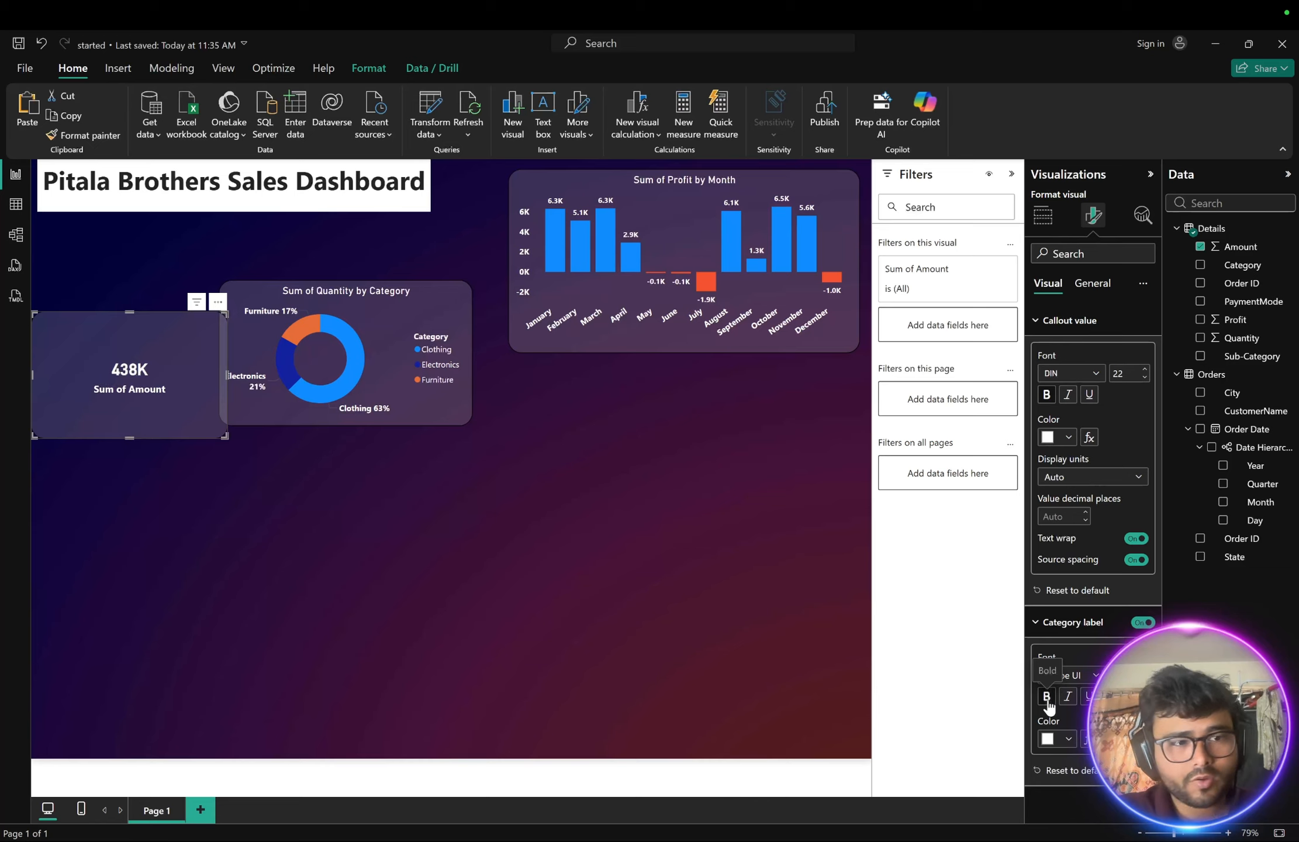
{"action": "left_click", "coordinate": [567, 564]}
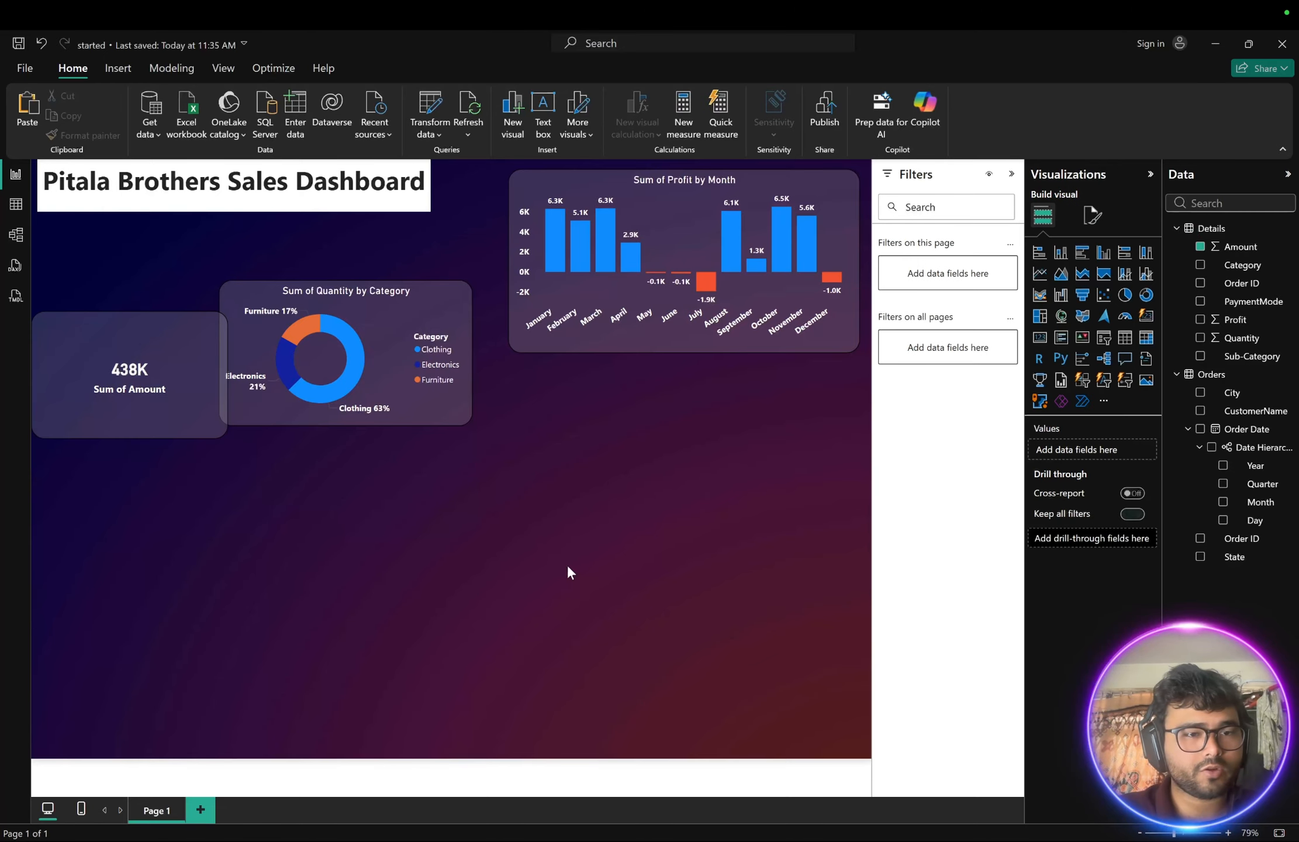
- Shrink the Amount card to a small tile under the title and paste a copy of it
{"action": "left_click", "coordinate": [200, 408]}
{"action": "left_click_drag", "start_coordinate": [223, 433], "coordinate": [130, 240]}
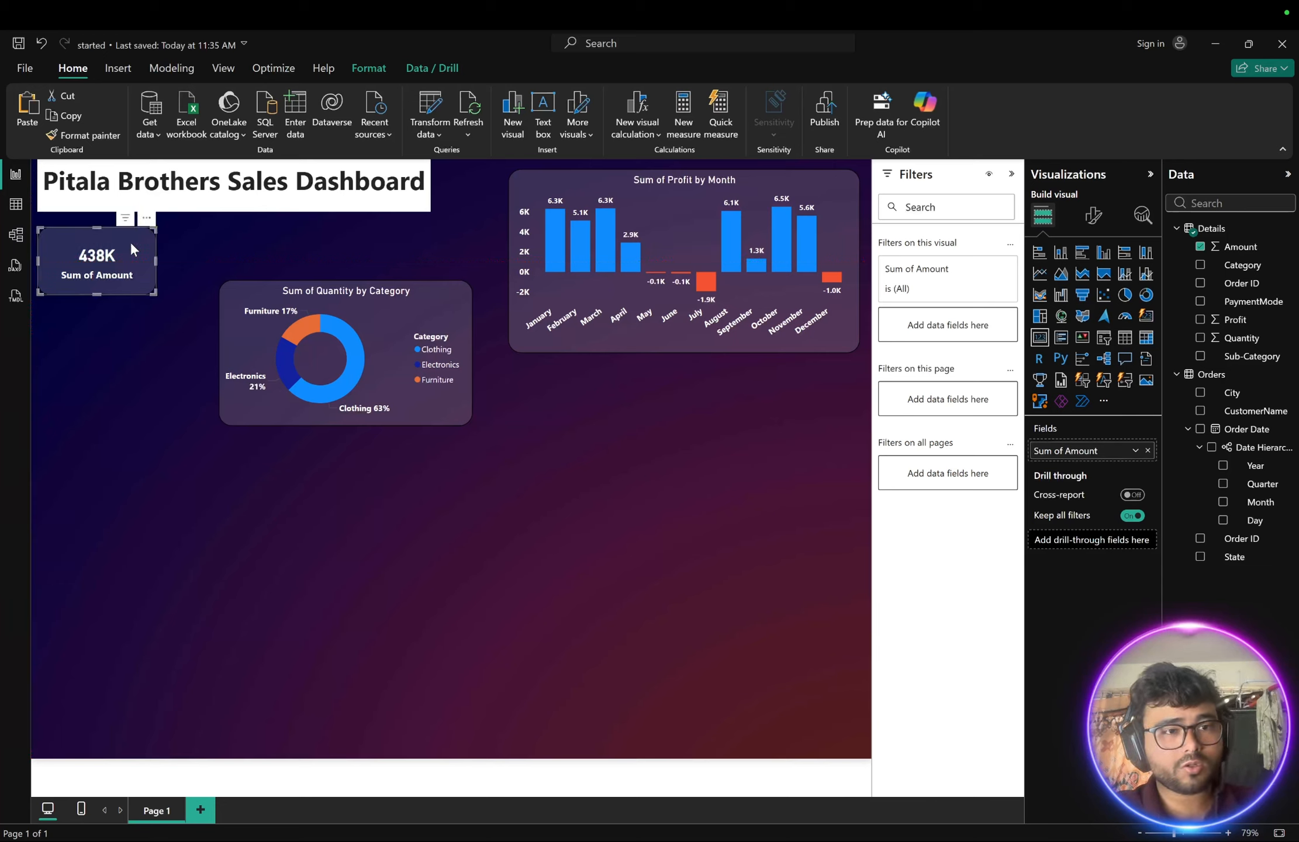
{"action": "key", "text": "ctrl+v"}
- Place the pasted card to the right of the original and move the donut chart lower to make room
{"action": "left_click_drag", "start_coordinate": [130, 240], "coordinate": [241, 242]}
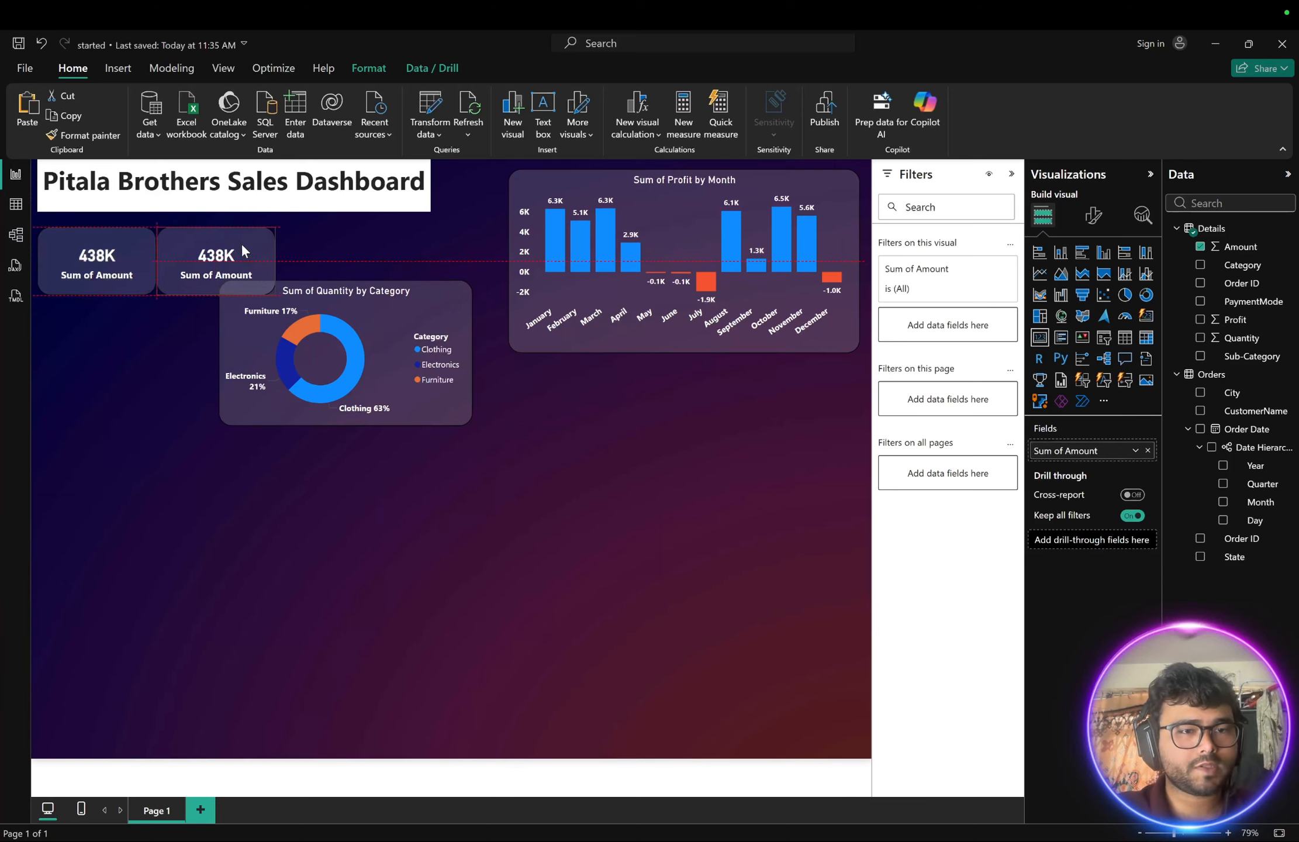
{"action": "left_click_drag", "start_coordinate": [393, 323], "coordinate": [446, 355]}
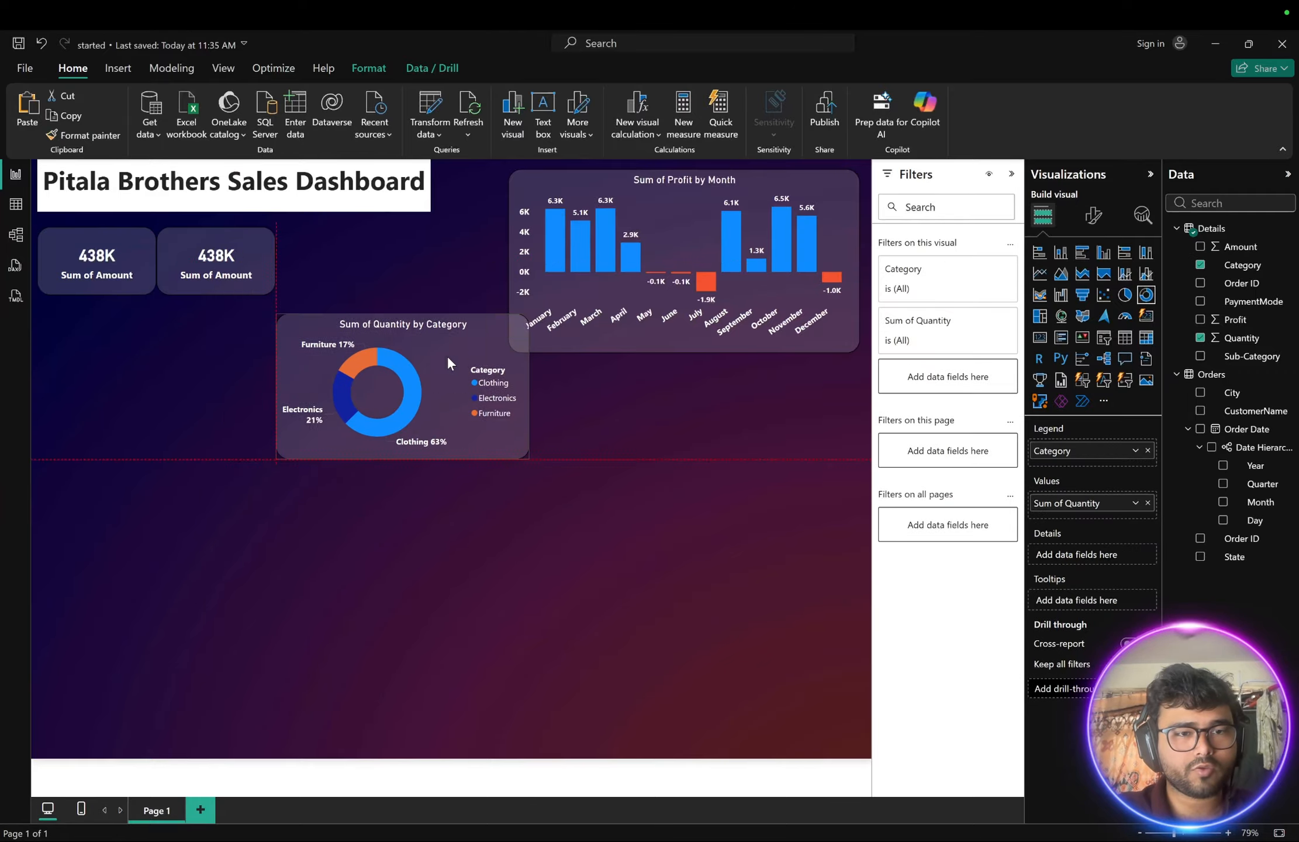
{"action": "left_click_drag", "start_coordinate": [257, 252], "coordinate": [279, 253]}
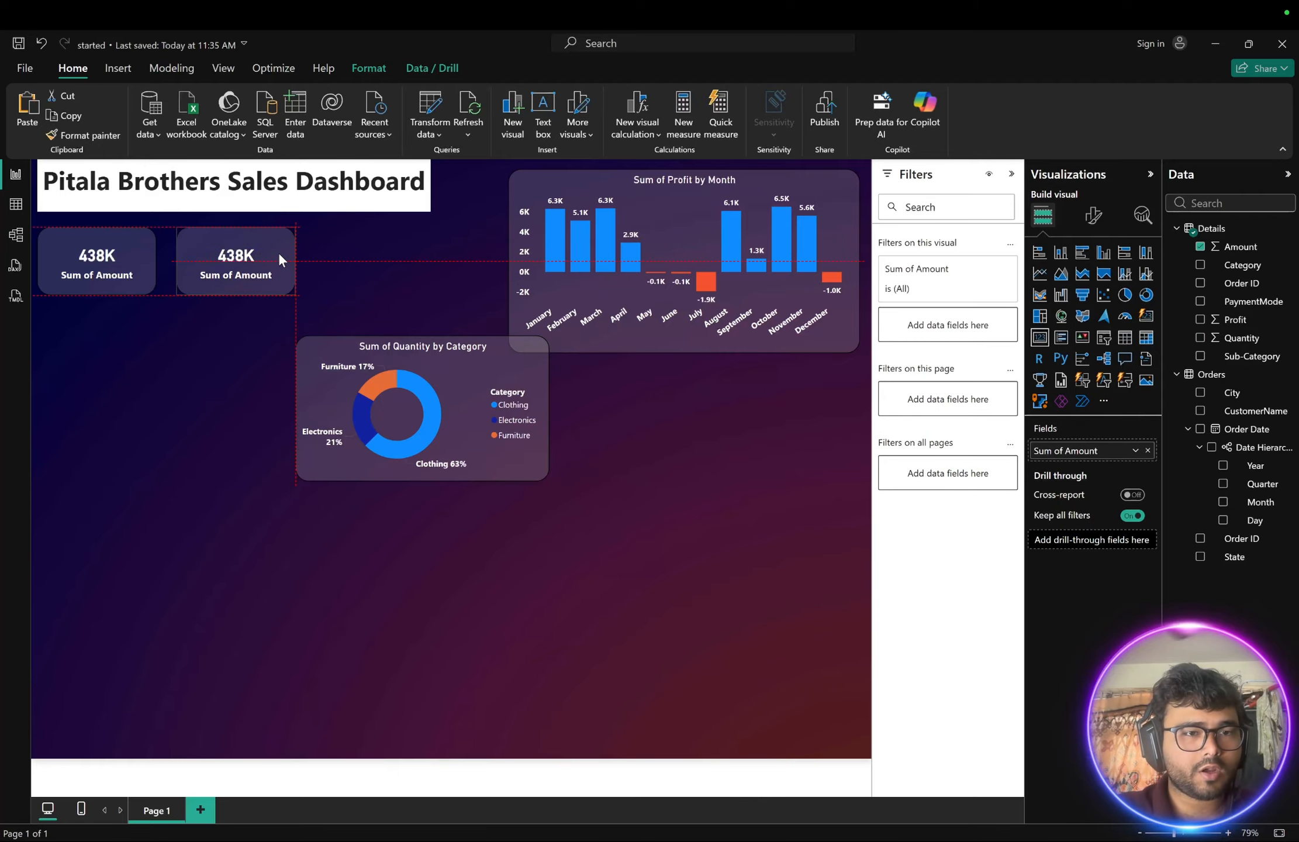
- After checking the reference image, switch the second card's field from Amount to Quantity
{"action": "key", "text": "ctrl+Right"}
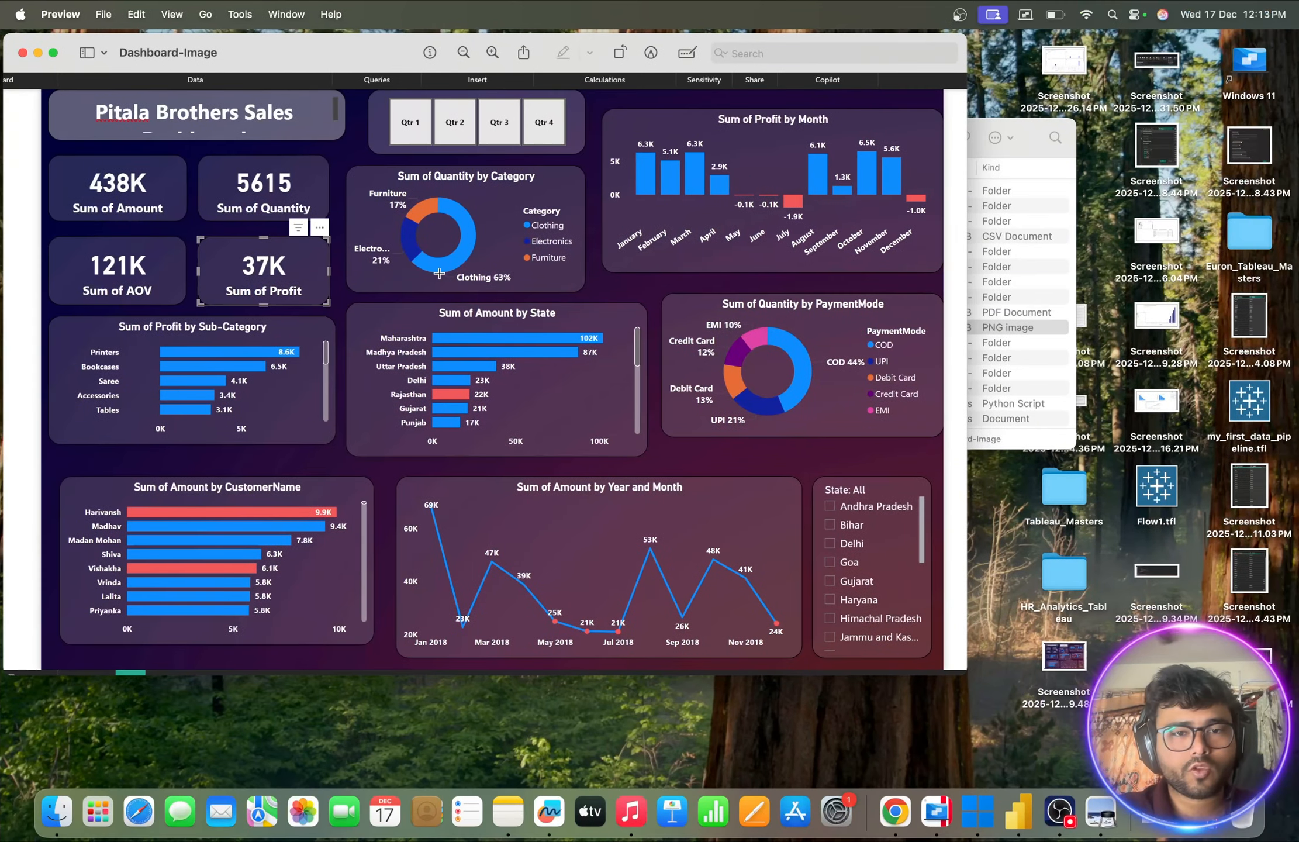
{"action": "key", "text": "ctrl+Left"}
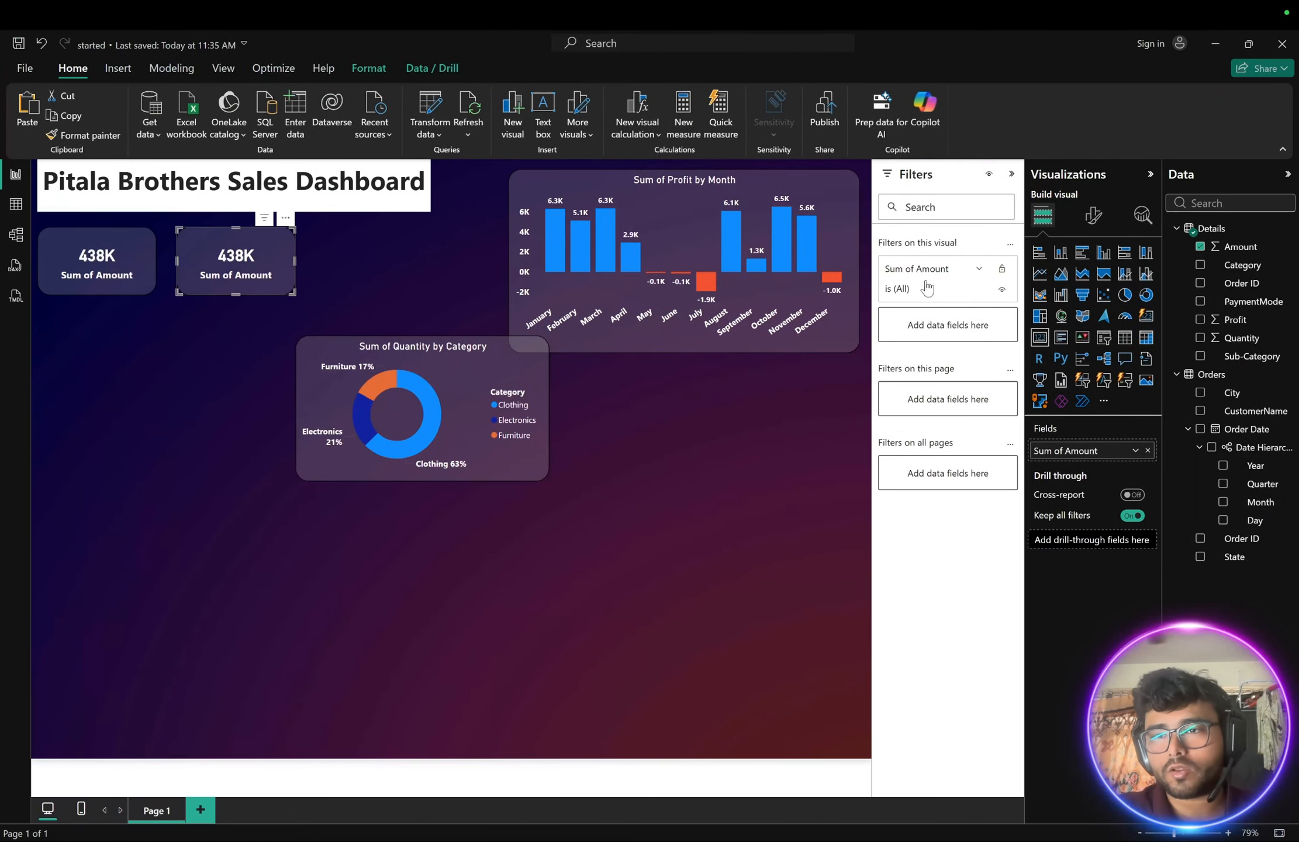
{"action": "left_click", "coordinate": [1200, 247]}
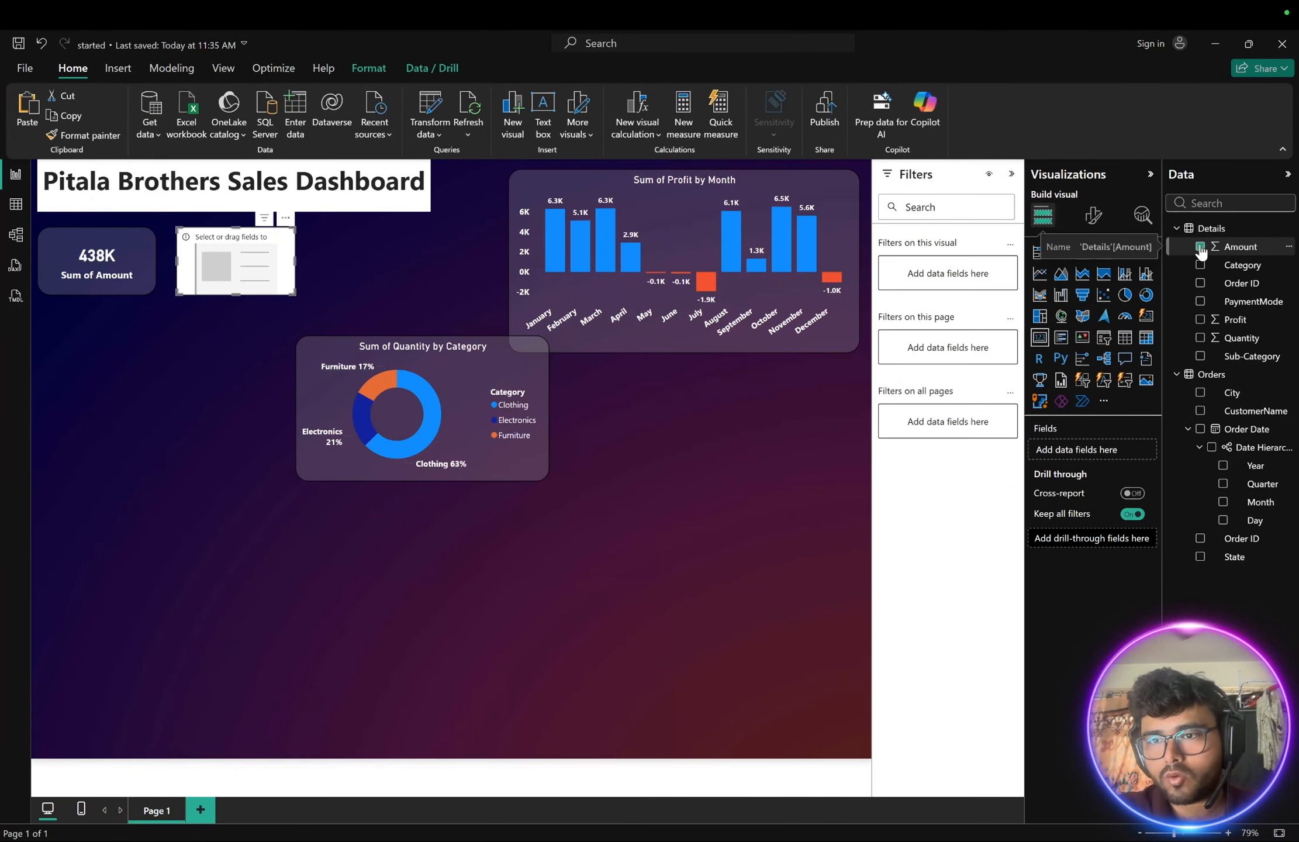
{"action": "left_click", "coordinate": [1200, 338]}
- Duplicate the Quantity card below the Amount card and change the copy's field to Profit
{"action": "key", "text": "ctrl+Right"}
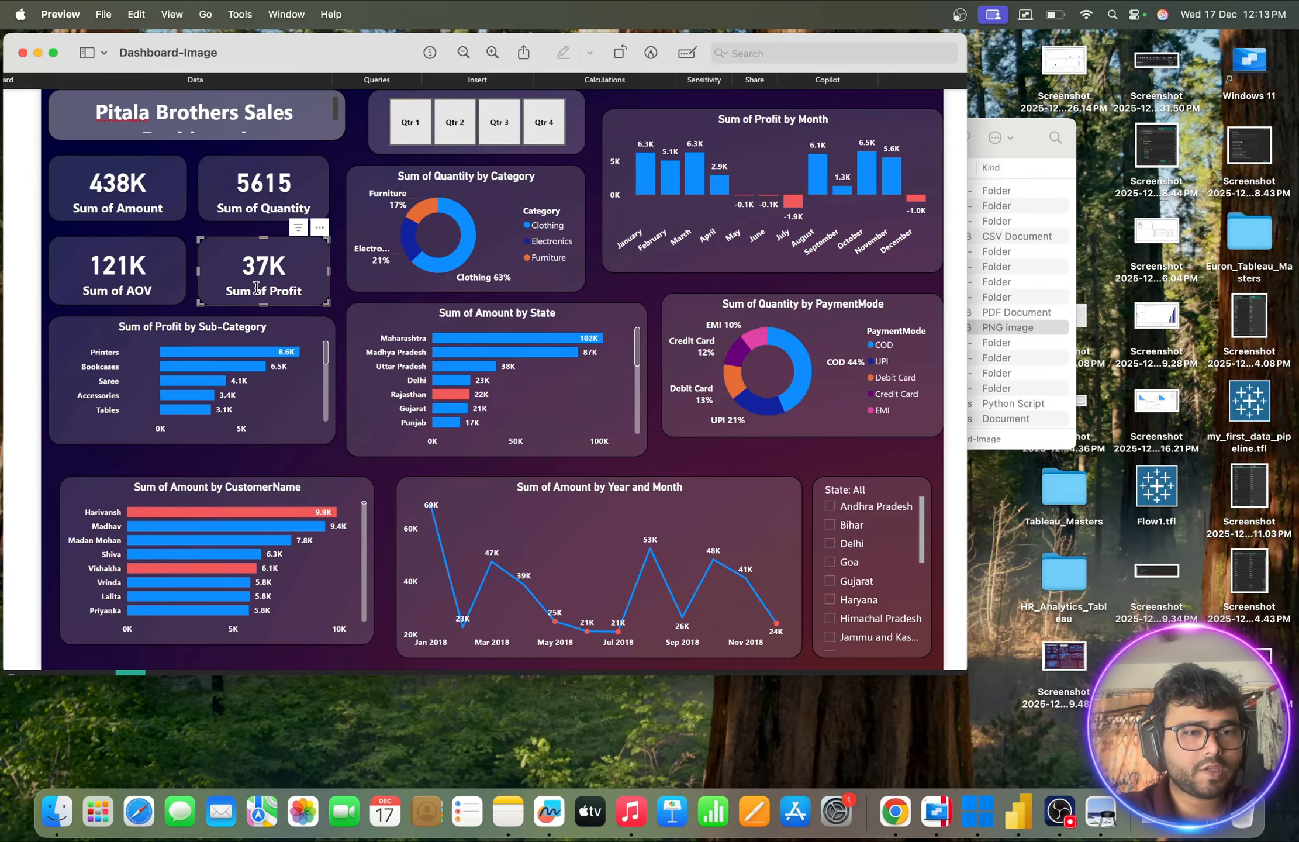
{"action": "key", "text": "ctrl+Left"}
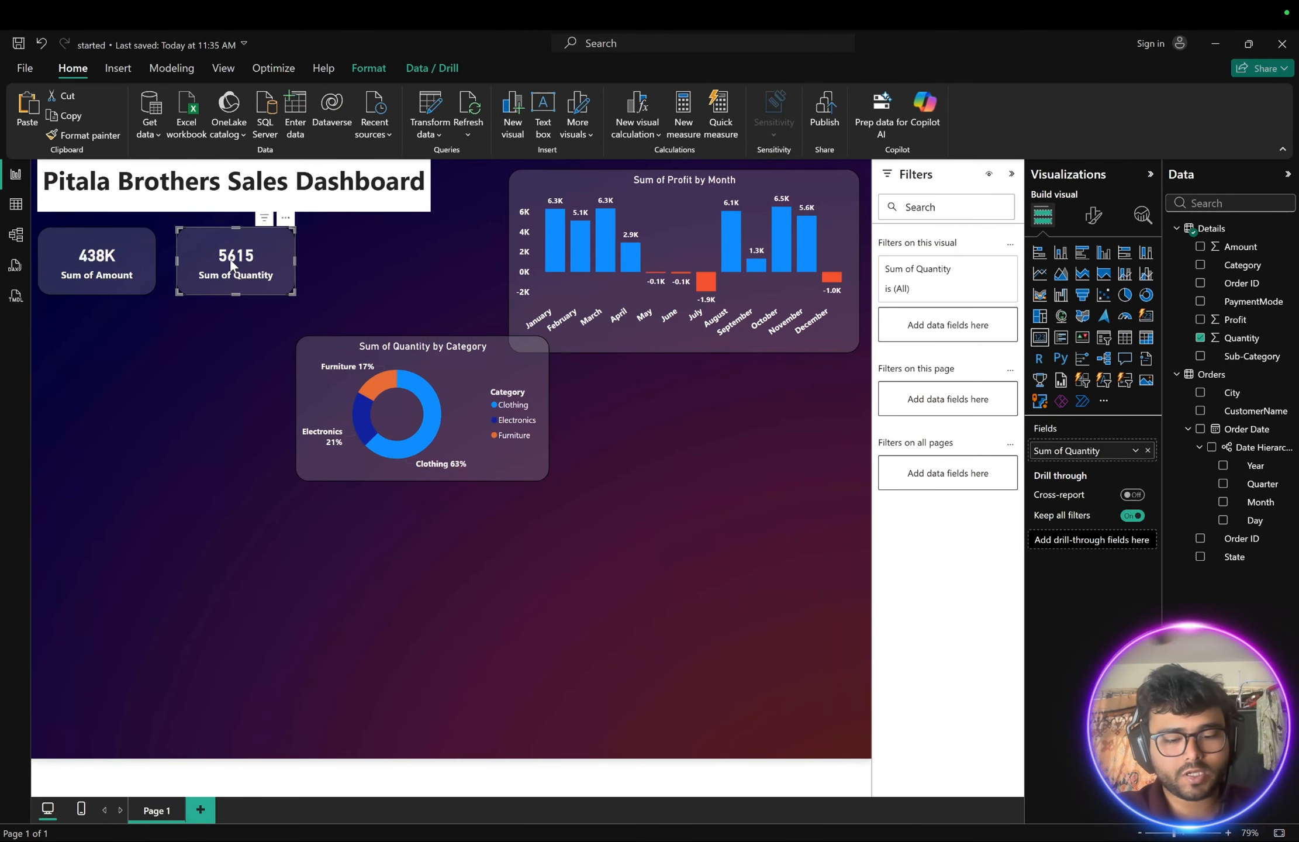
{"action": "key", "text": "ctrl+c"}
{"action": "key", "text": "ctrl+v"}
{"action": "left_click_drag", "start_coordinate": [231, 266], "coordinate": [93, 339]}
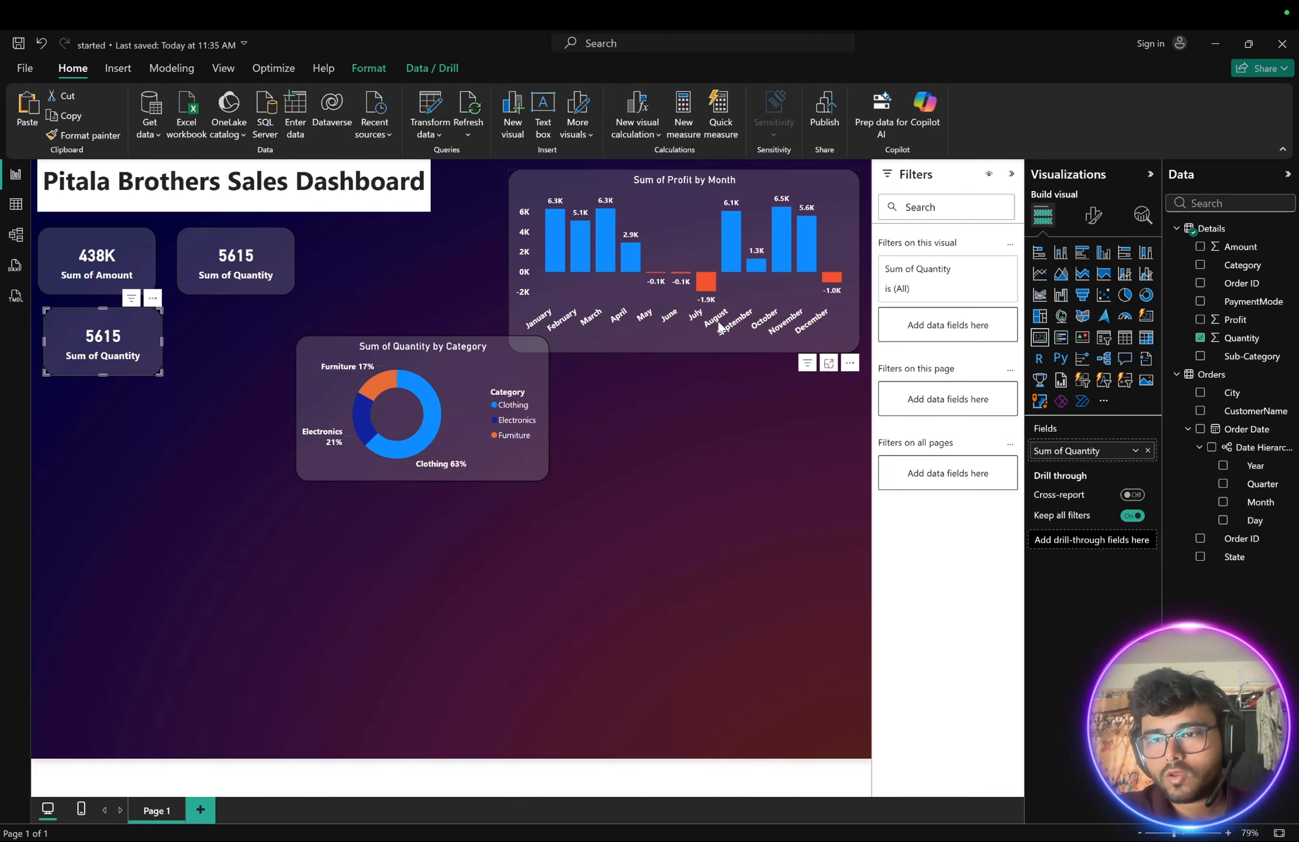
{"action": "left_click", "coordinate": [1200, 338]}
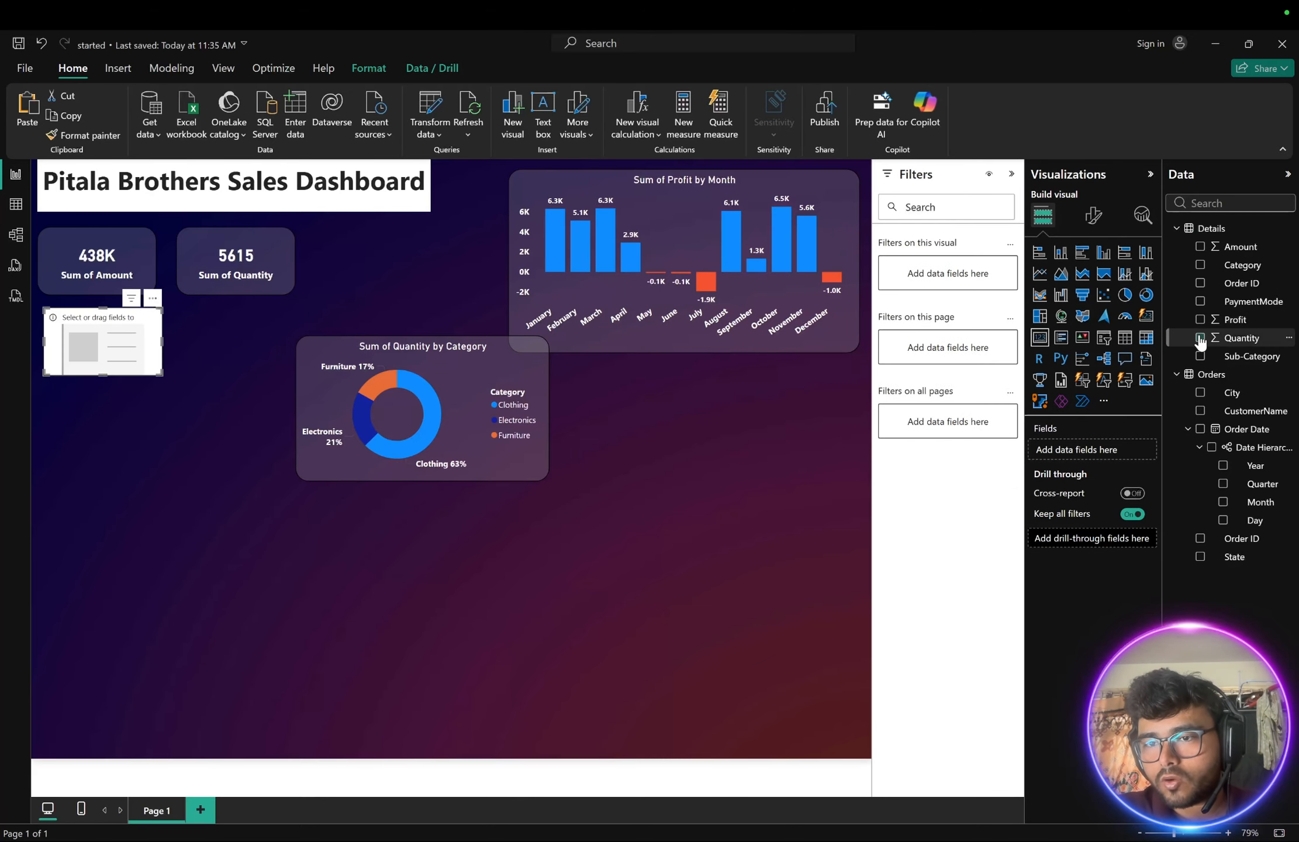
{"action": "left_click", "coordinate": [1200, 319]}
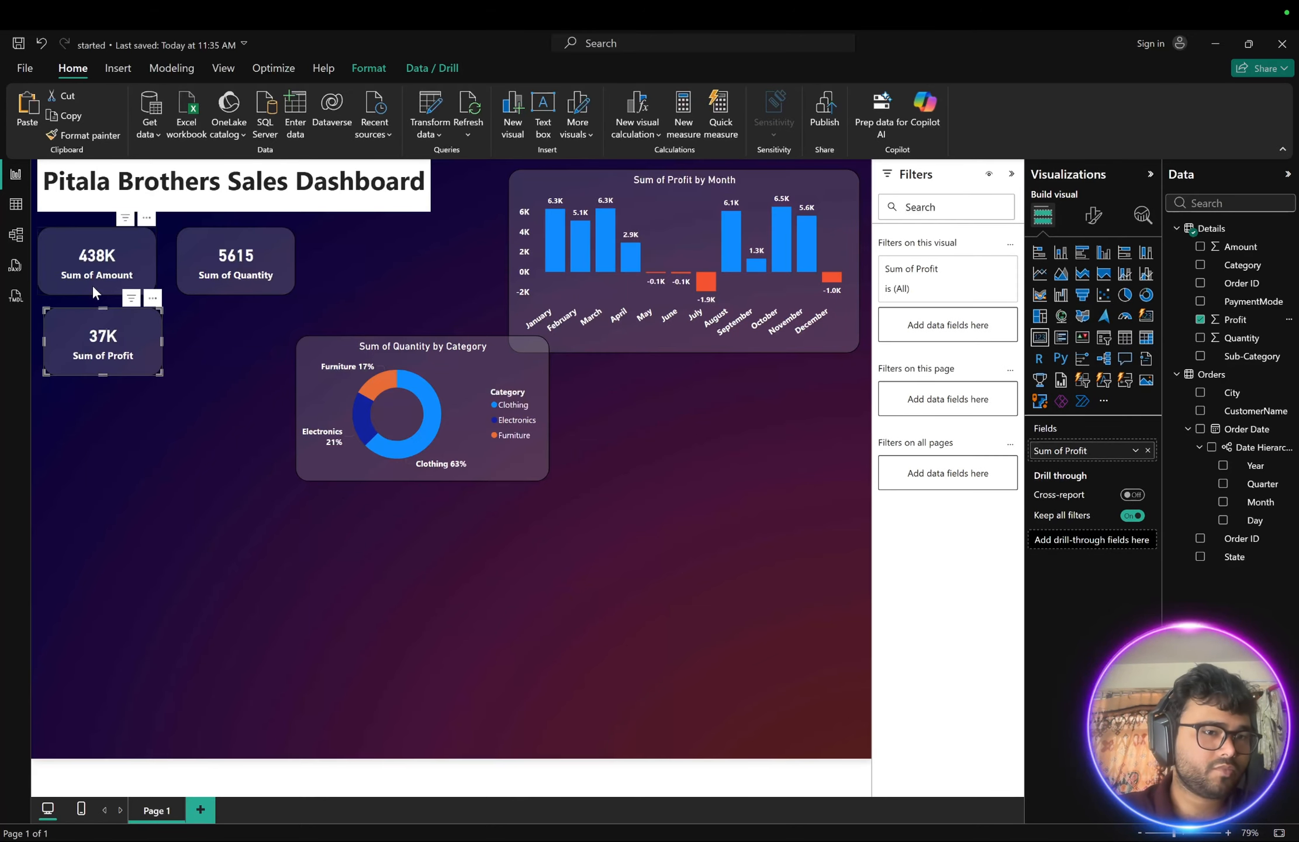
- Check the reference dashboard image, then open the Details table in table view and inspect its columns
{"action": "left_click", "coordinate": [210, 342]}
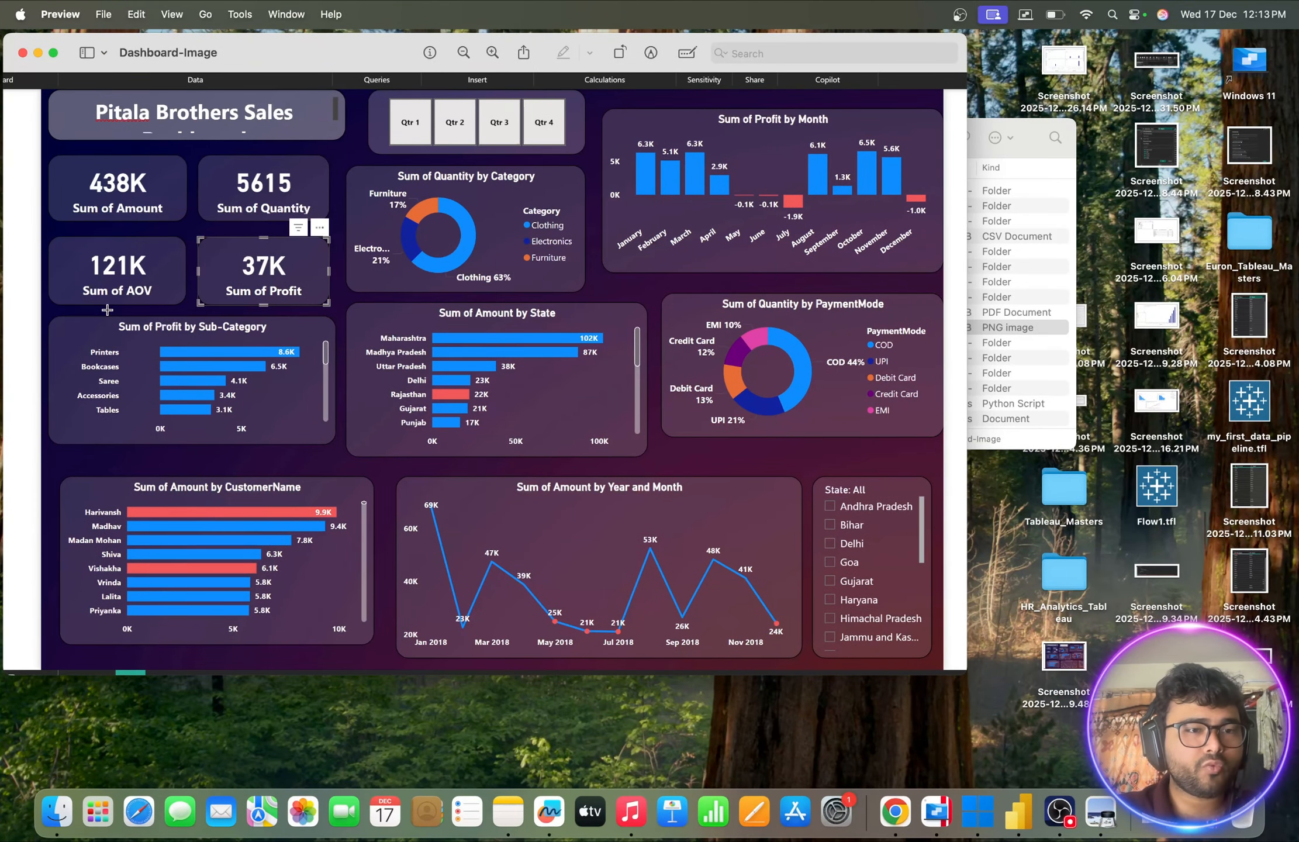
{"action": "key", "text": "ctrl+Left"}
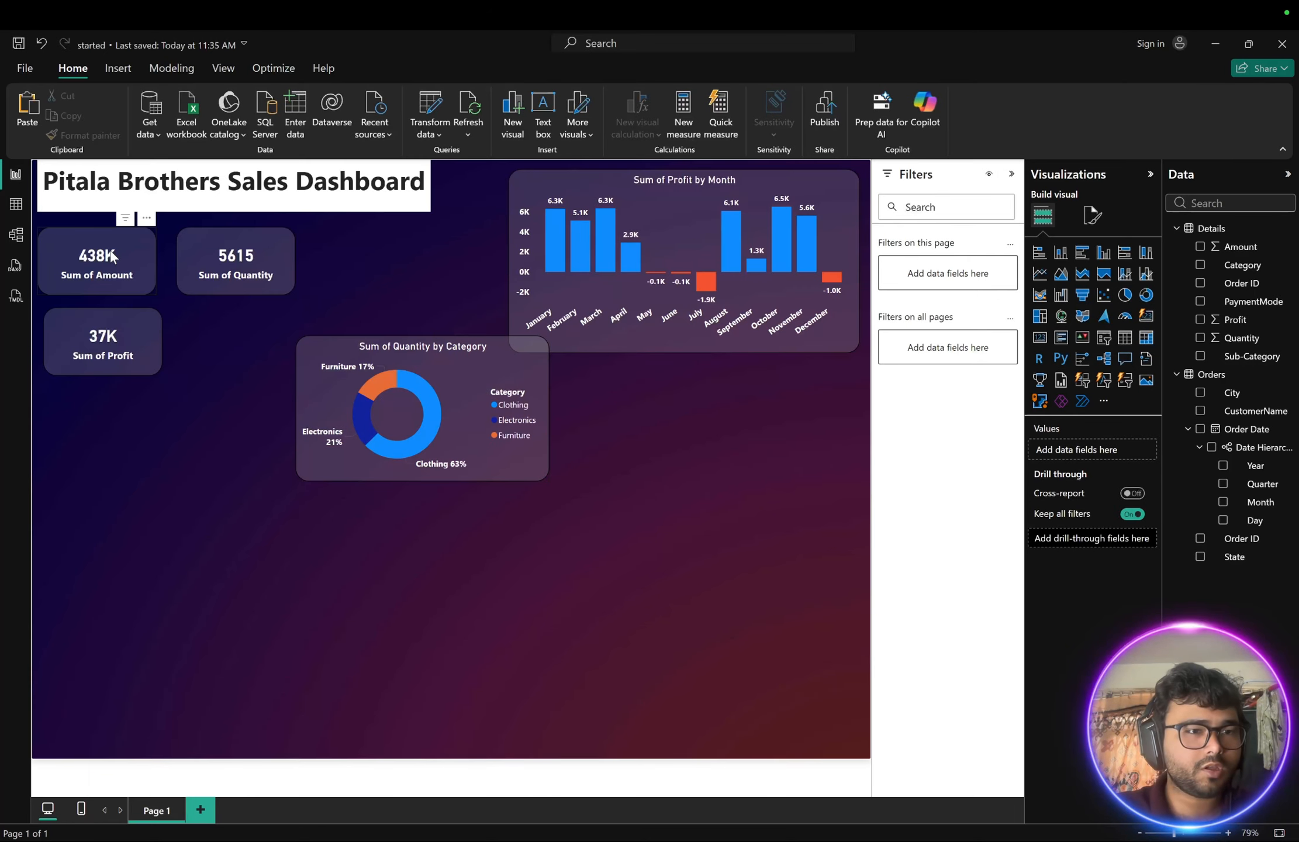
{"action": "left_click", "coordinate": [16, 206]}
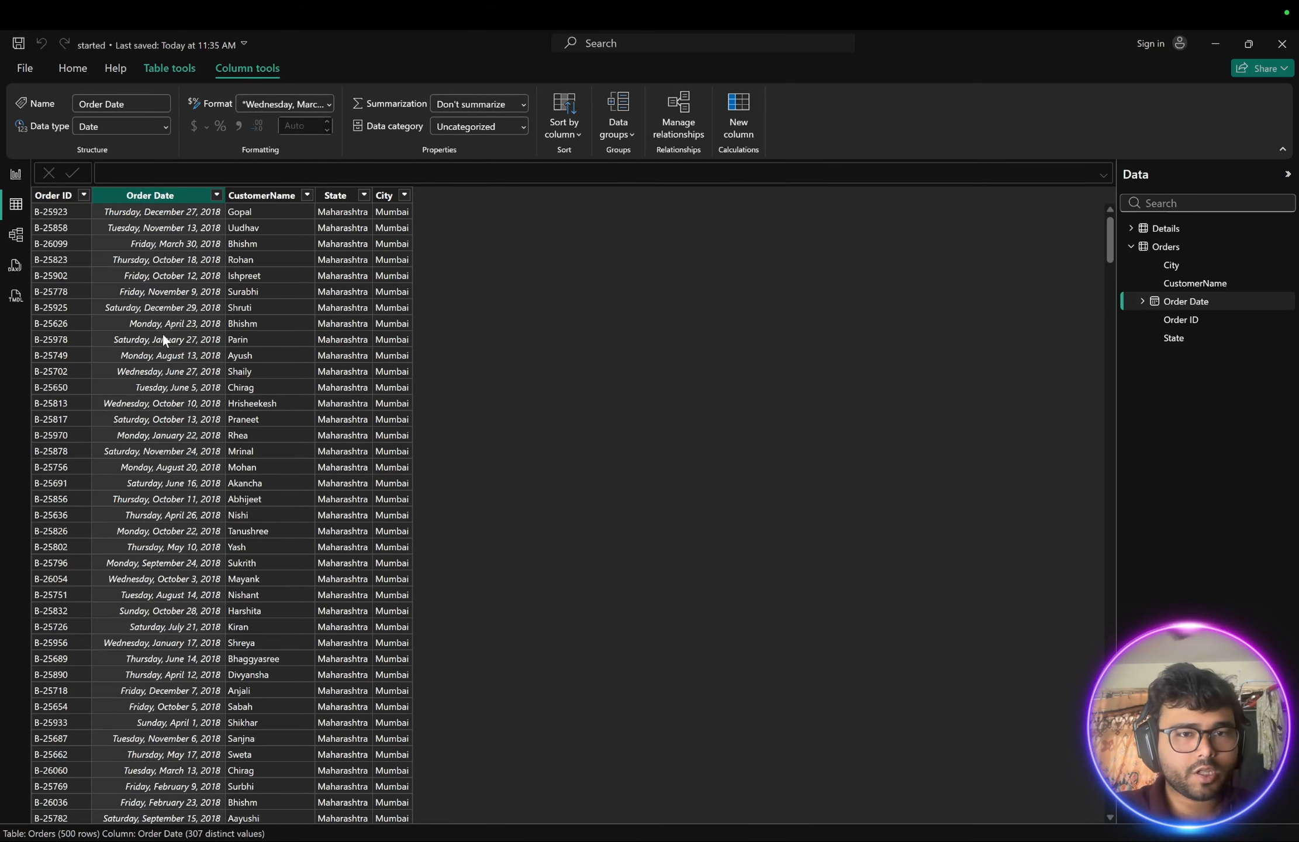
{"action": "left_click", "coordinate": [1131, 228]}
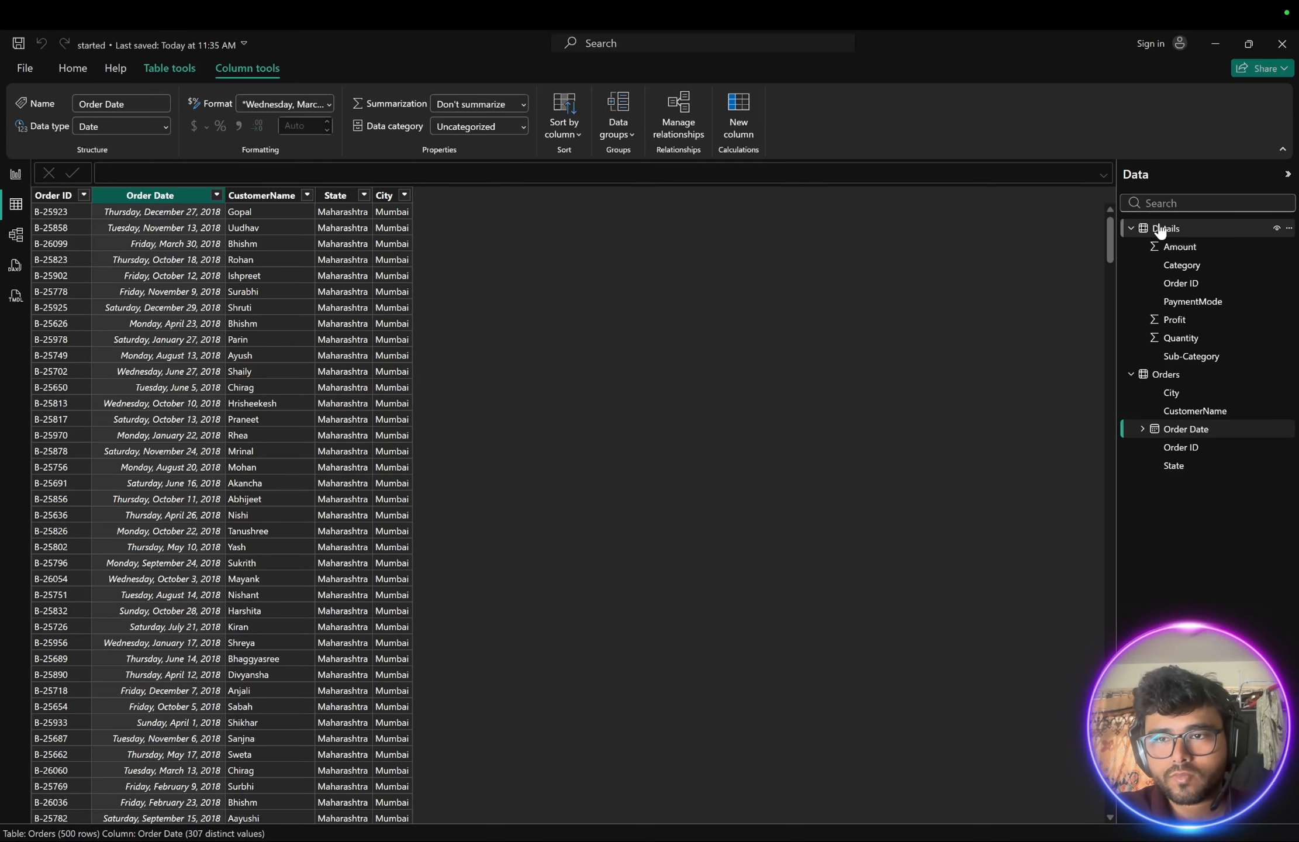
{"action": "left_click", "coordinate": [1160, 228]}
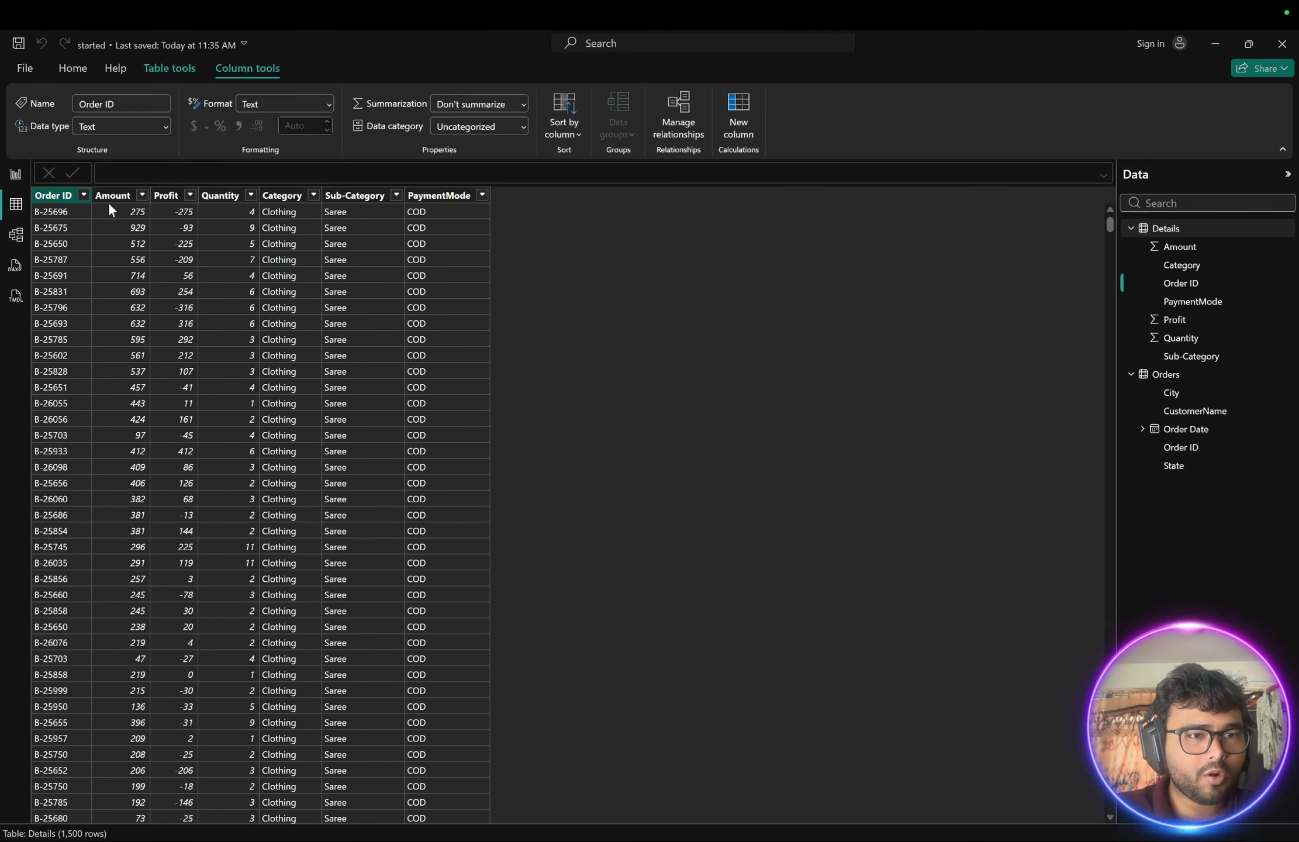
{"action": "left_click", "coordinate": [225, 211]}
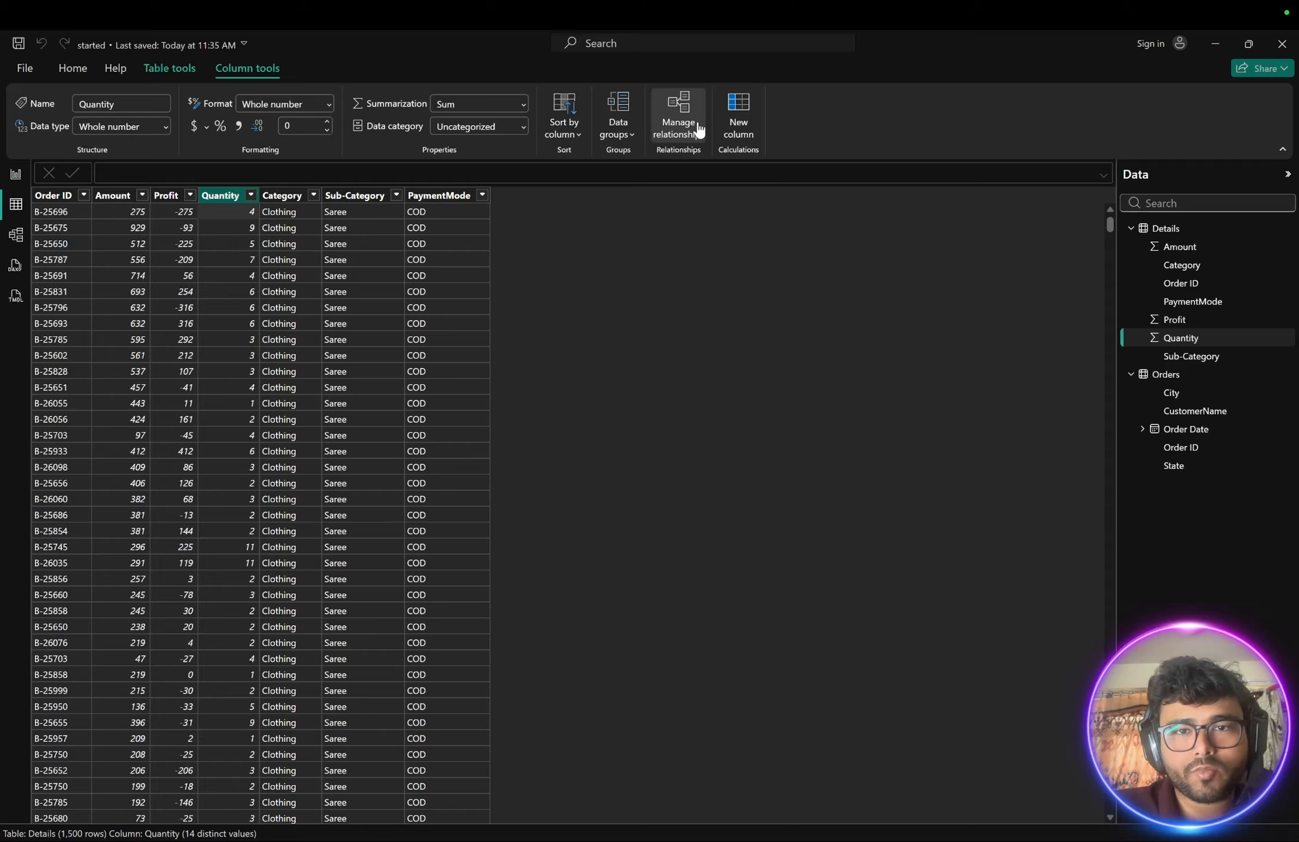
- Add a calculated column to the Details table: AOV = Details[Amount]/Details[Quantity]
{"action": "left_click", "coordinate": [73, 69]}
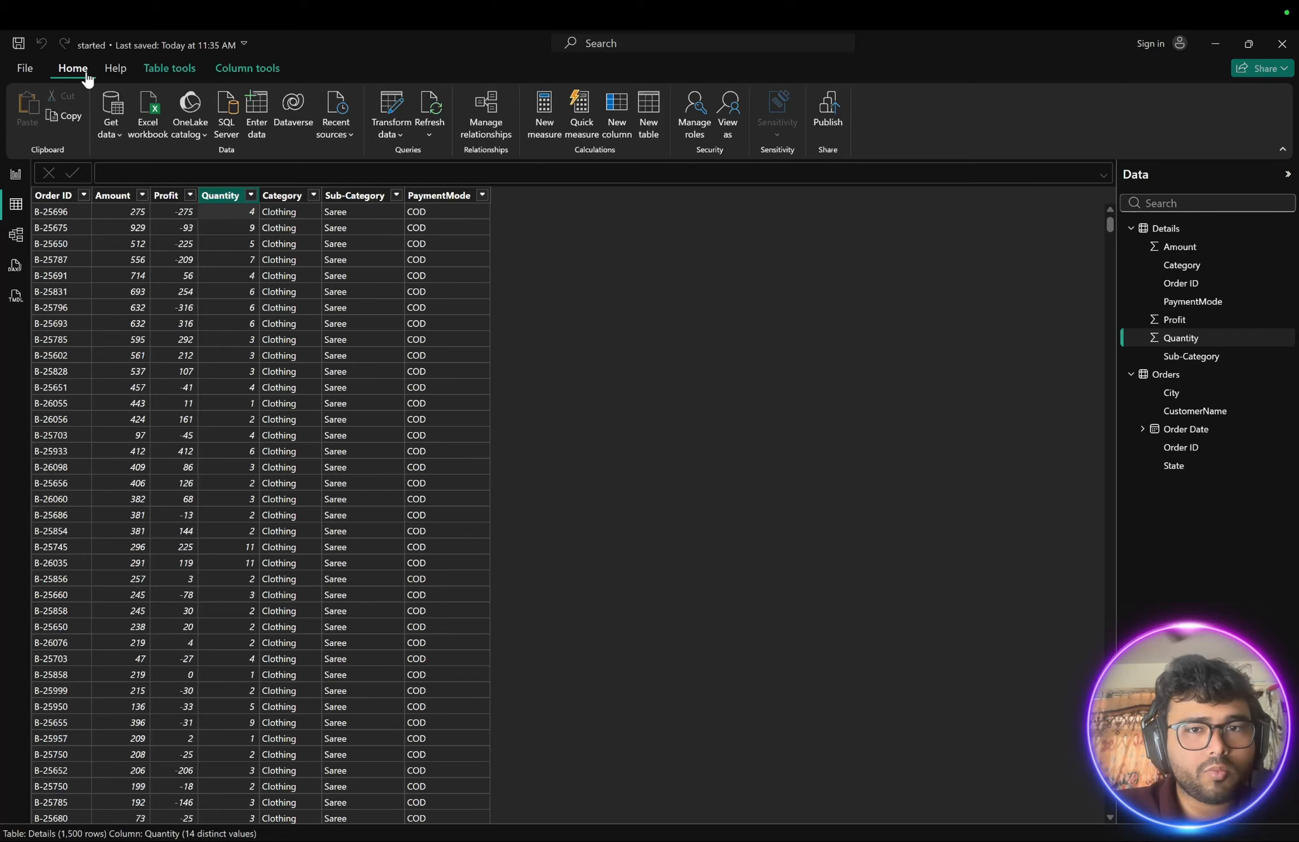
{"action": "left_click", "coordinate": [624, 116]}
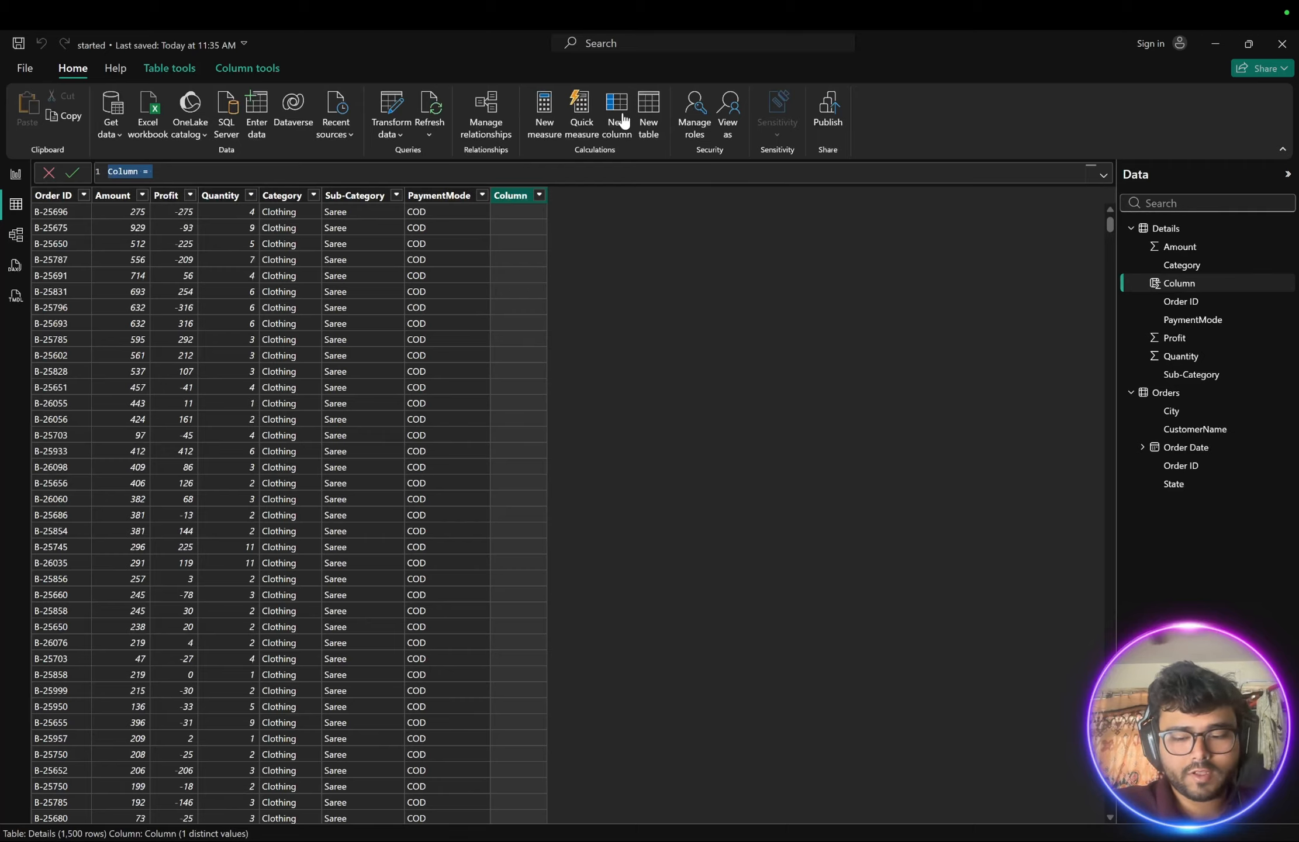
{"action": "type", "text": "AOV = "}
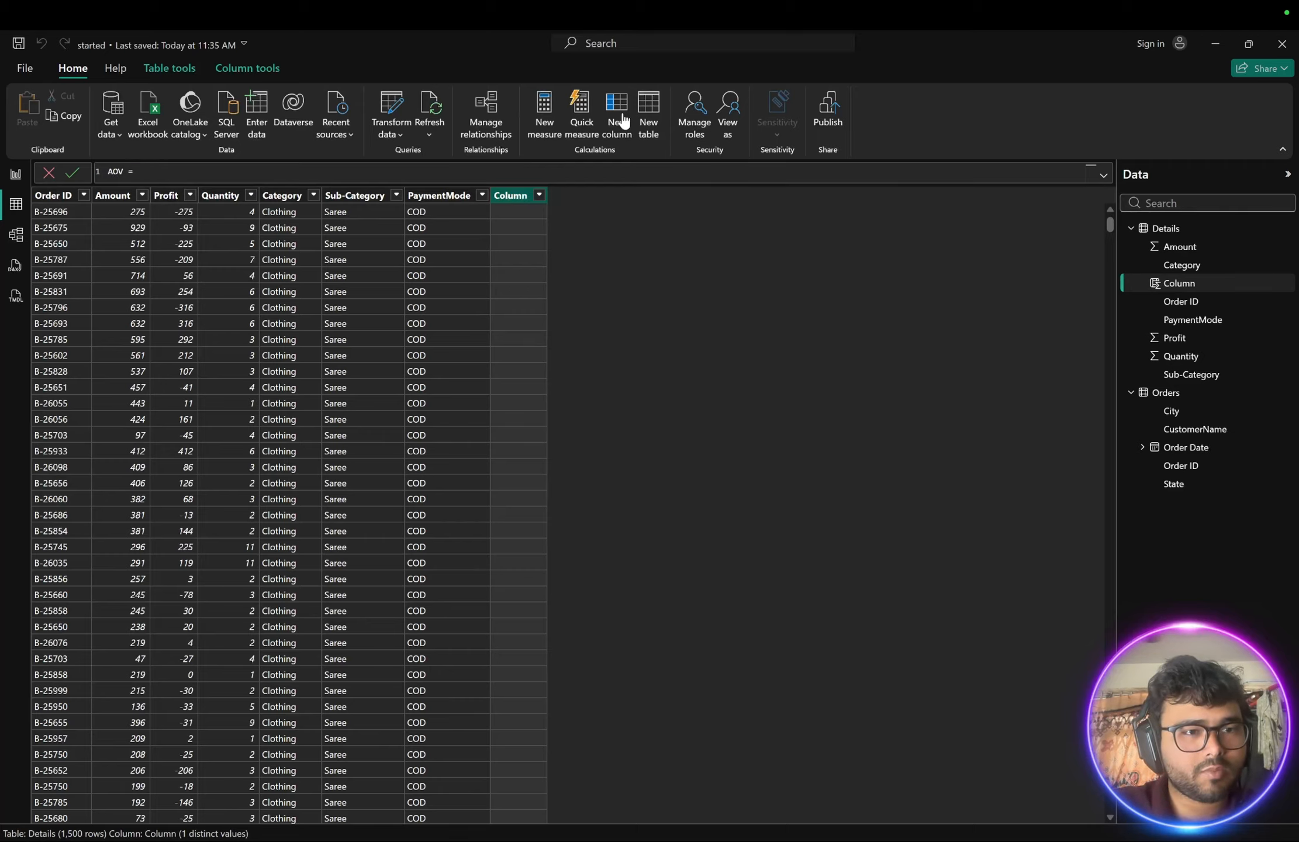
{"action": "type", "text": "Amount"}
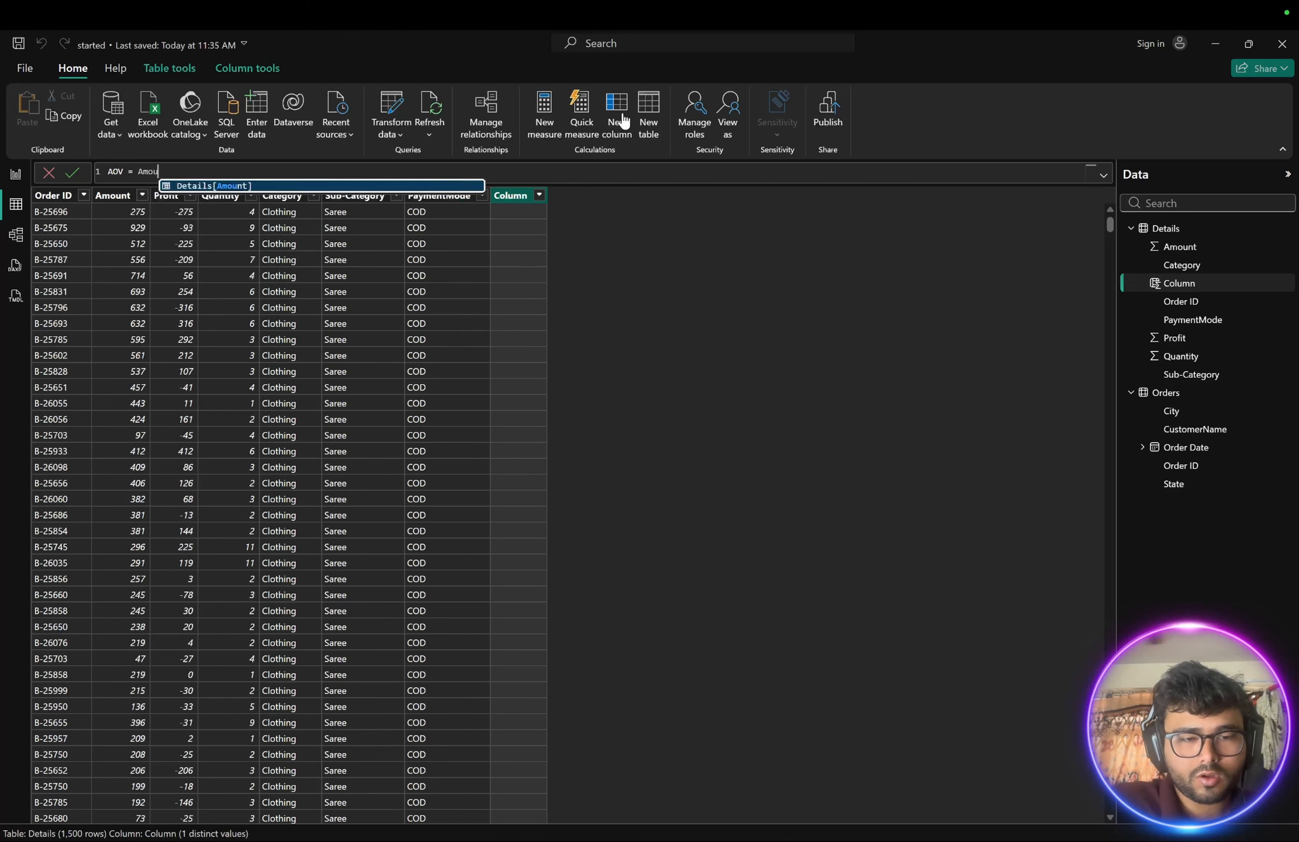
{"action": "left_click", "coordinate": [232, 187]}
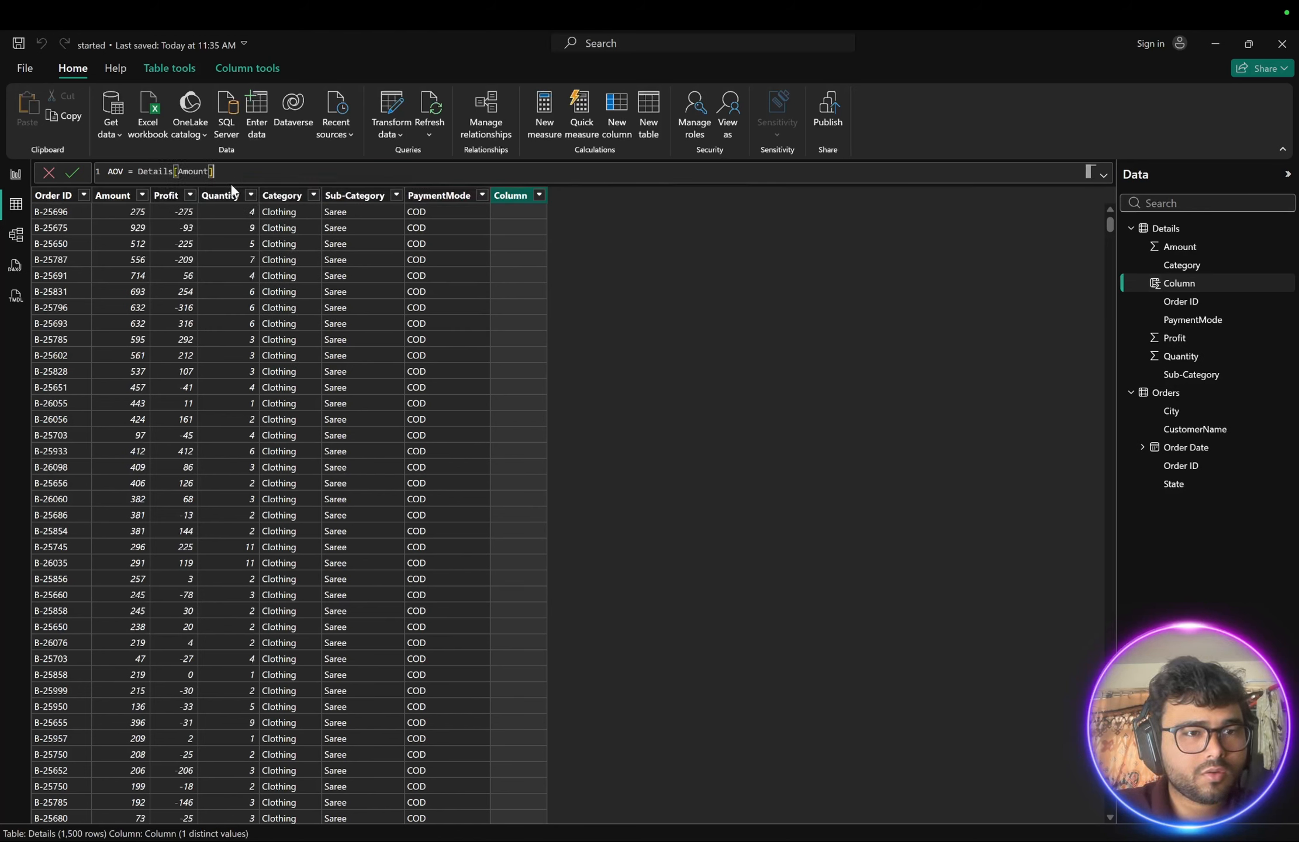
{"action": "type", "text": "/"}
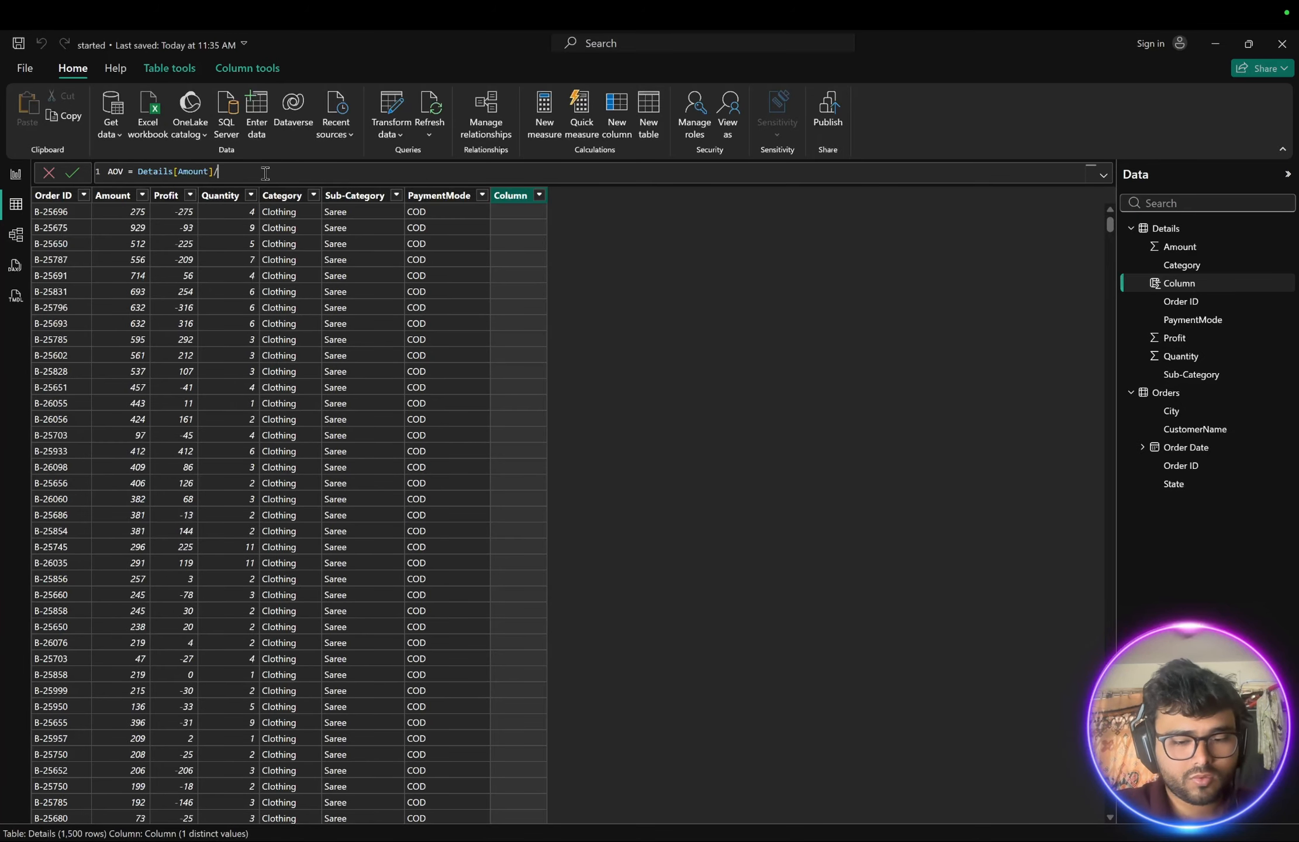
{"action": "type", "text": "Quan"}
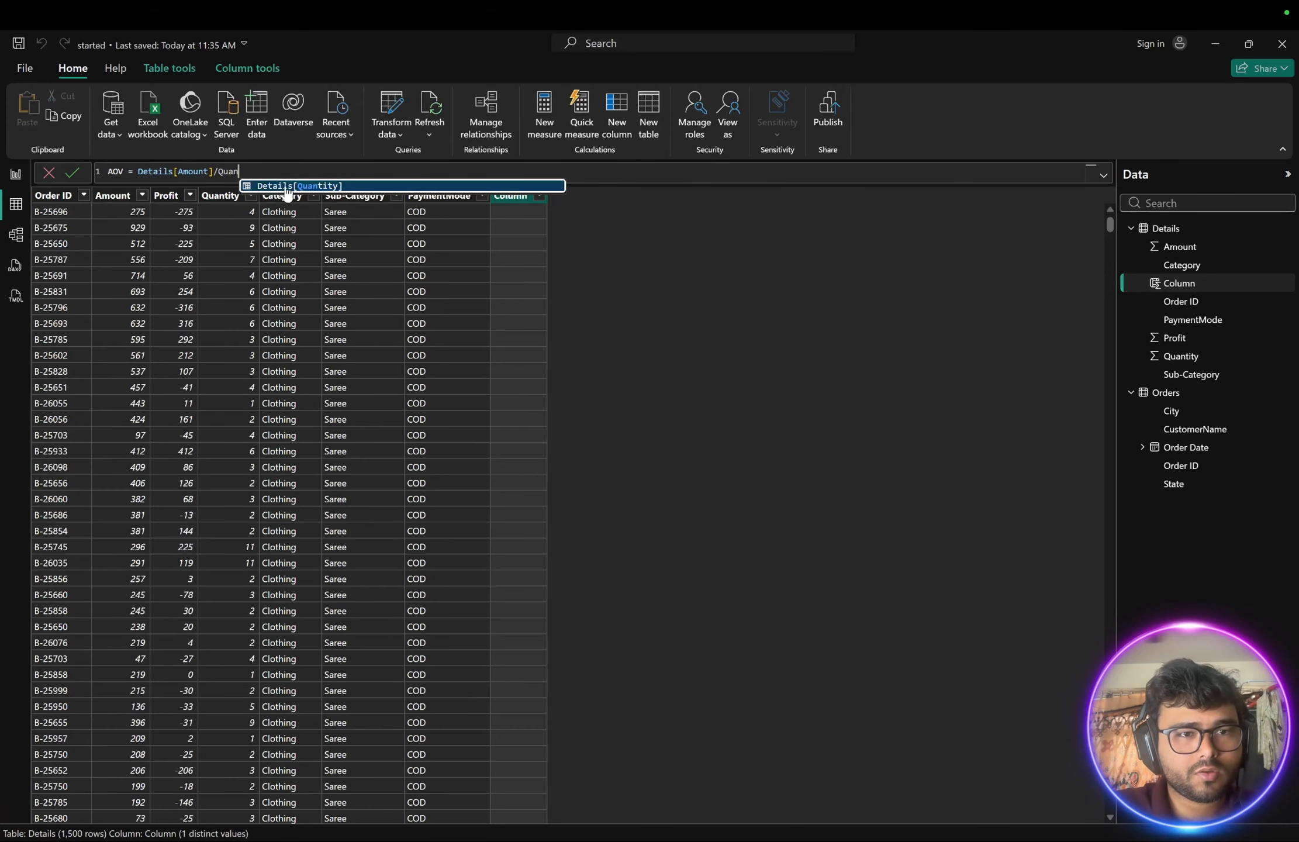
{"action": "left_click", "coordinate": [286, 186]}
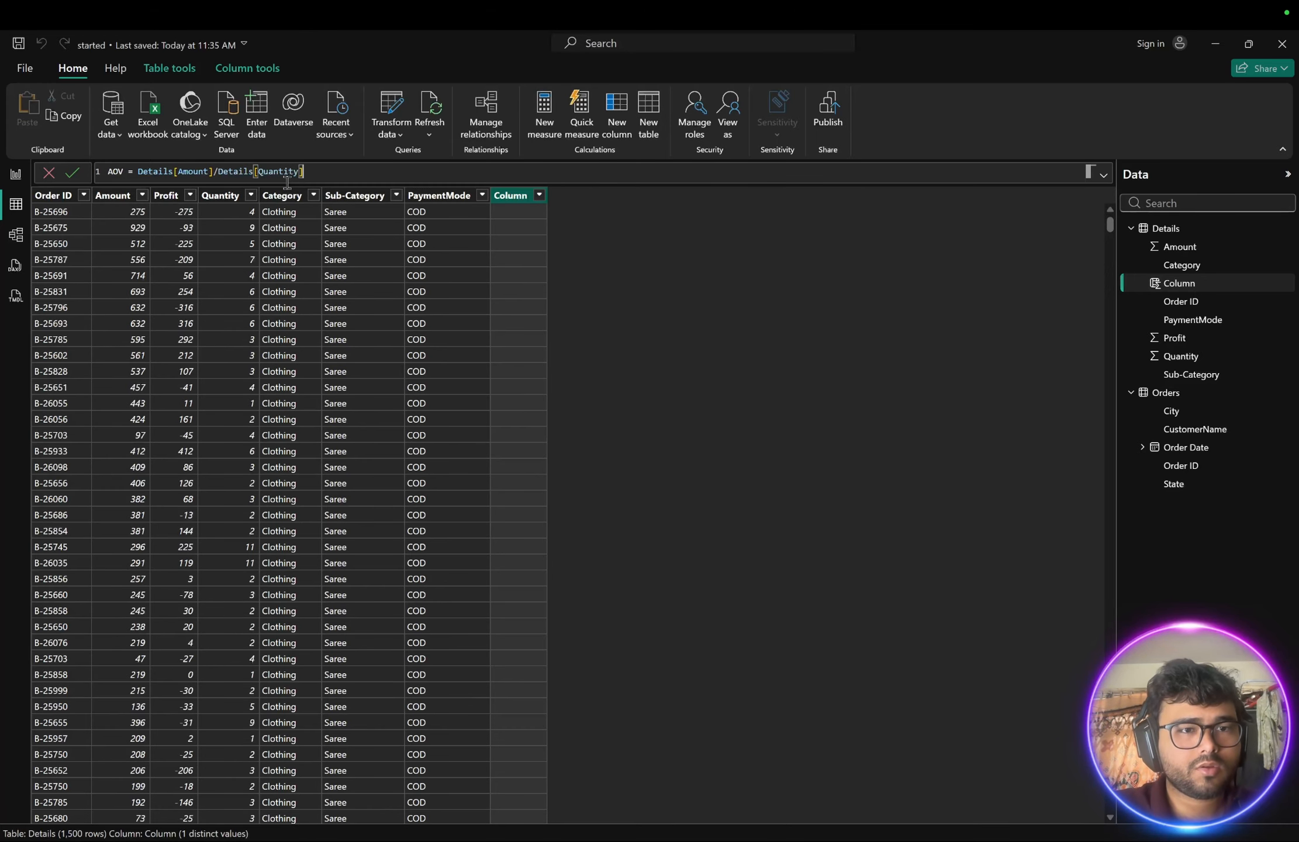
{"action": "left_click", "coordinate": [74, 174]}
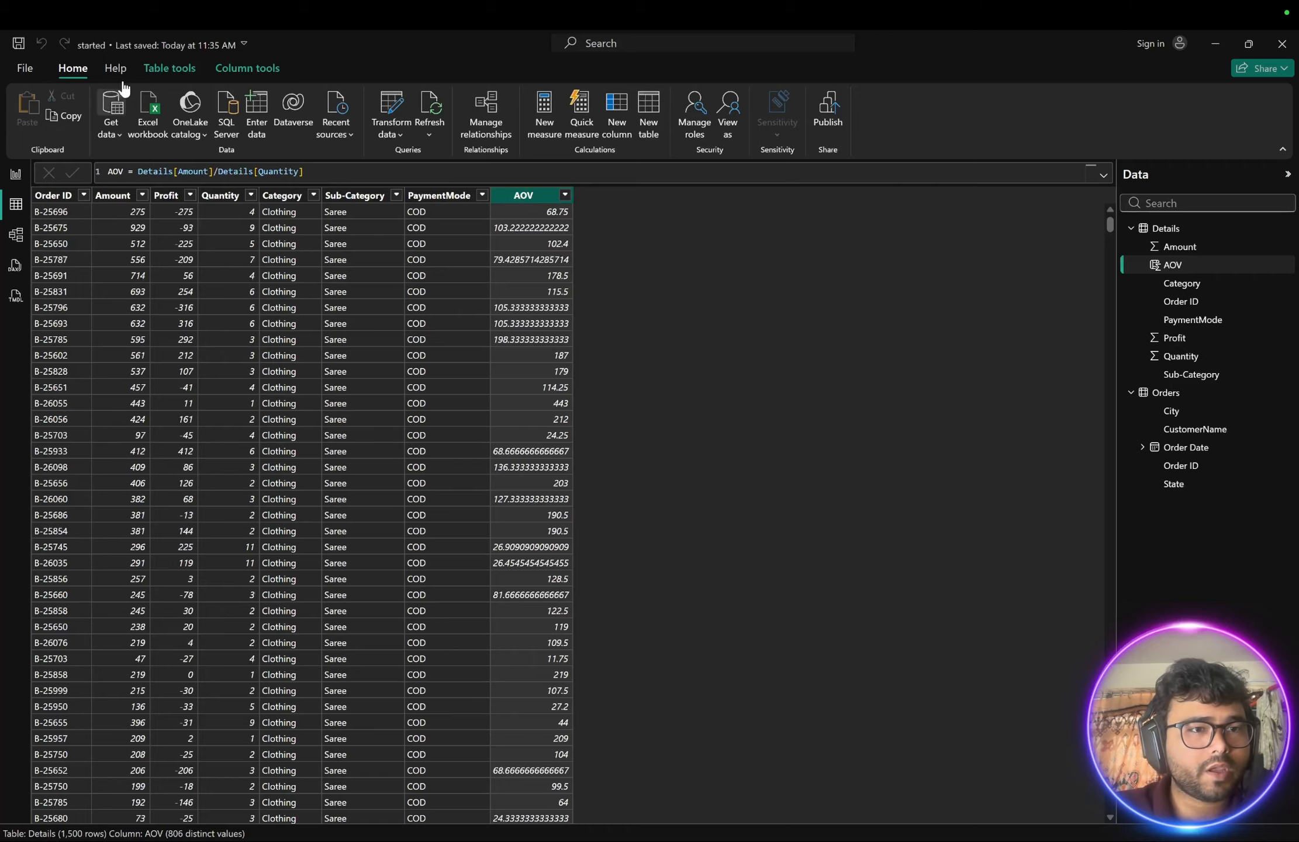
- Set the AOV column's data type to Whole number and confirm the change
{"action": "left_click", "coordinate": [170, 68]}
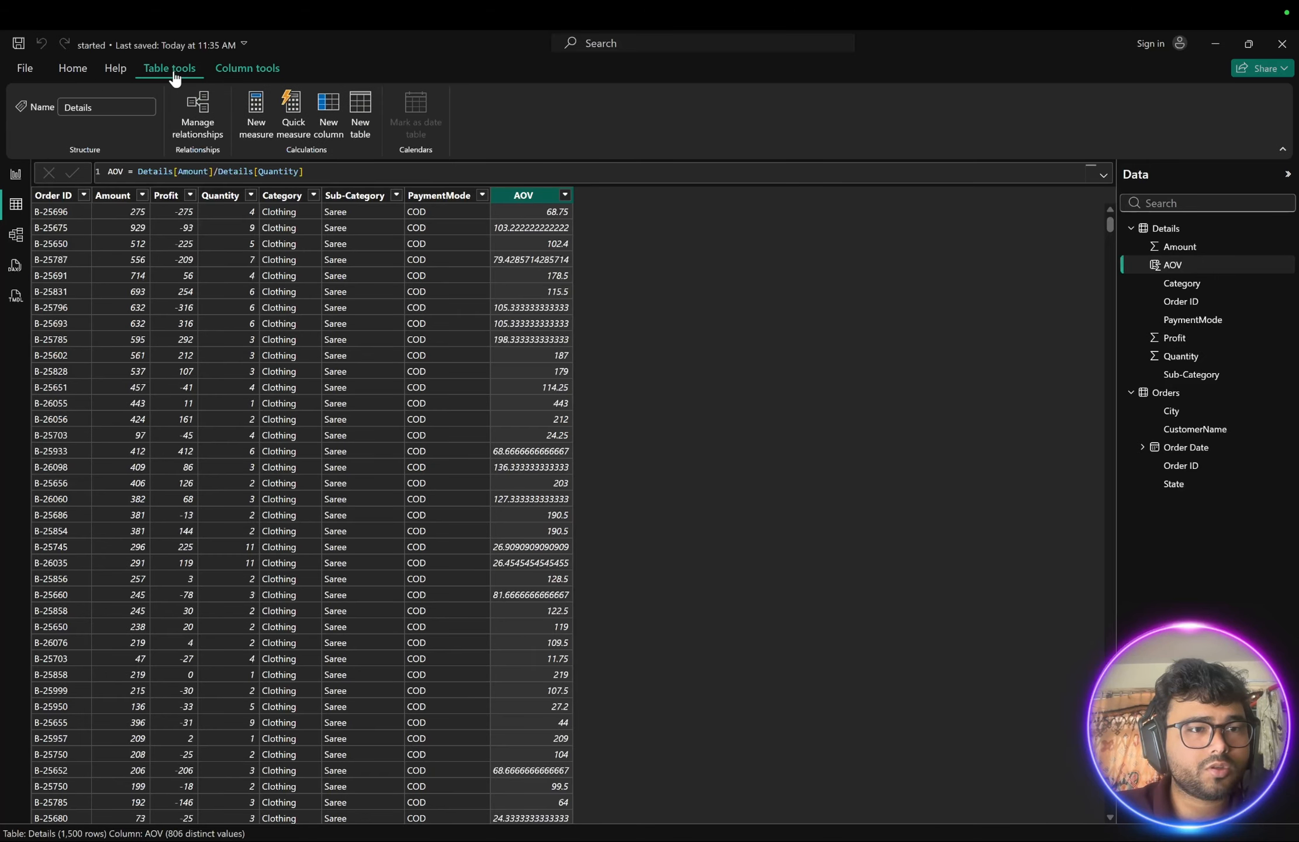
{"action": "left_click", "coordinate": [226, 70]}
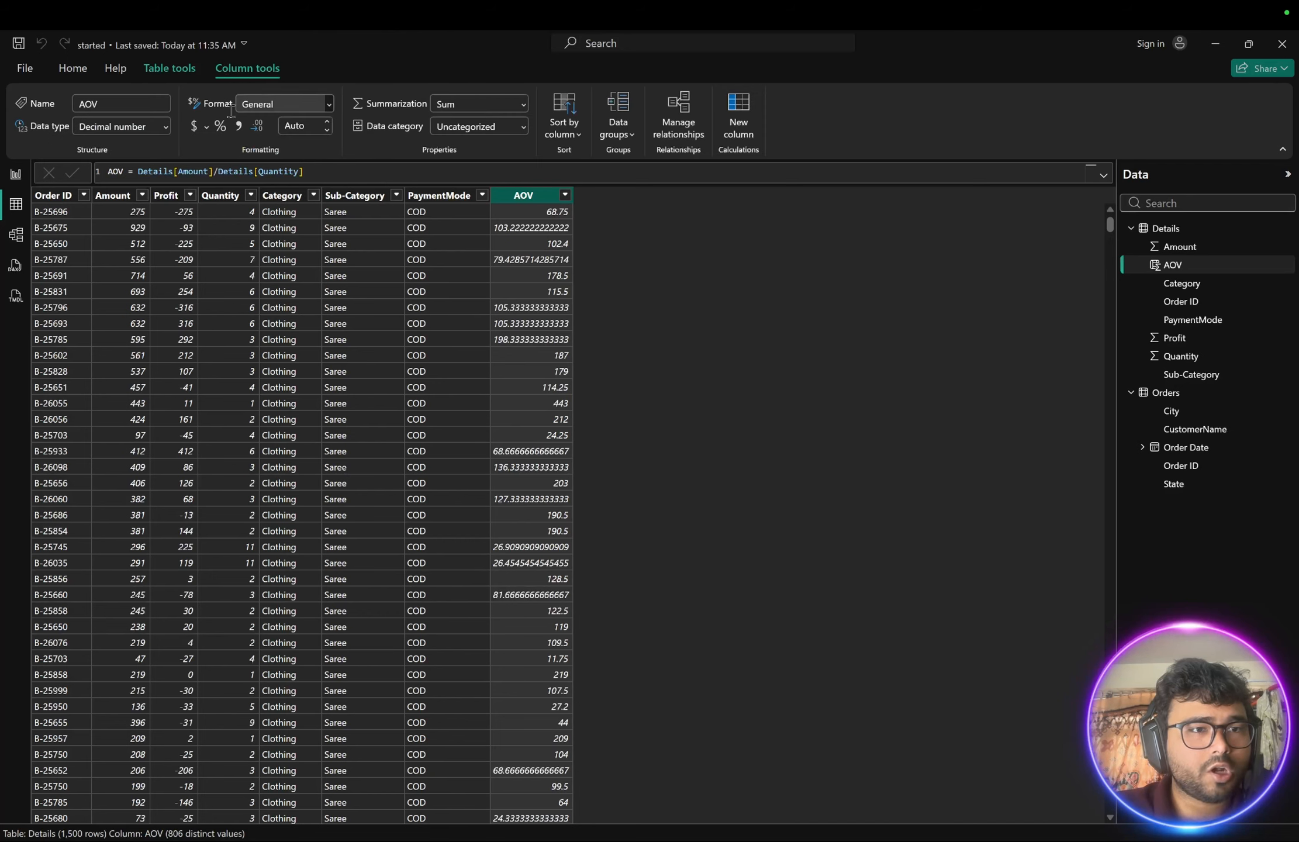
{"action": "left_click", "coordinate": [166, 130]}
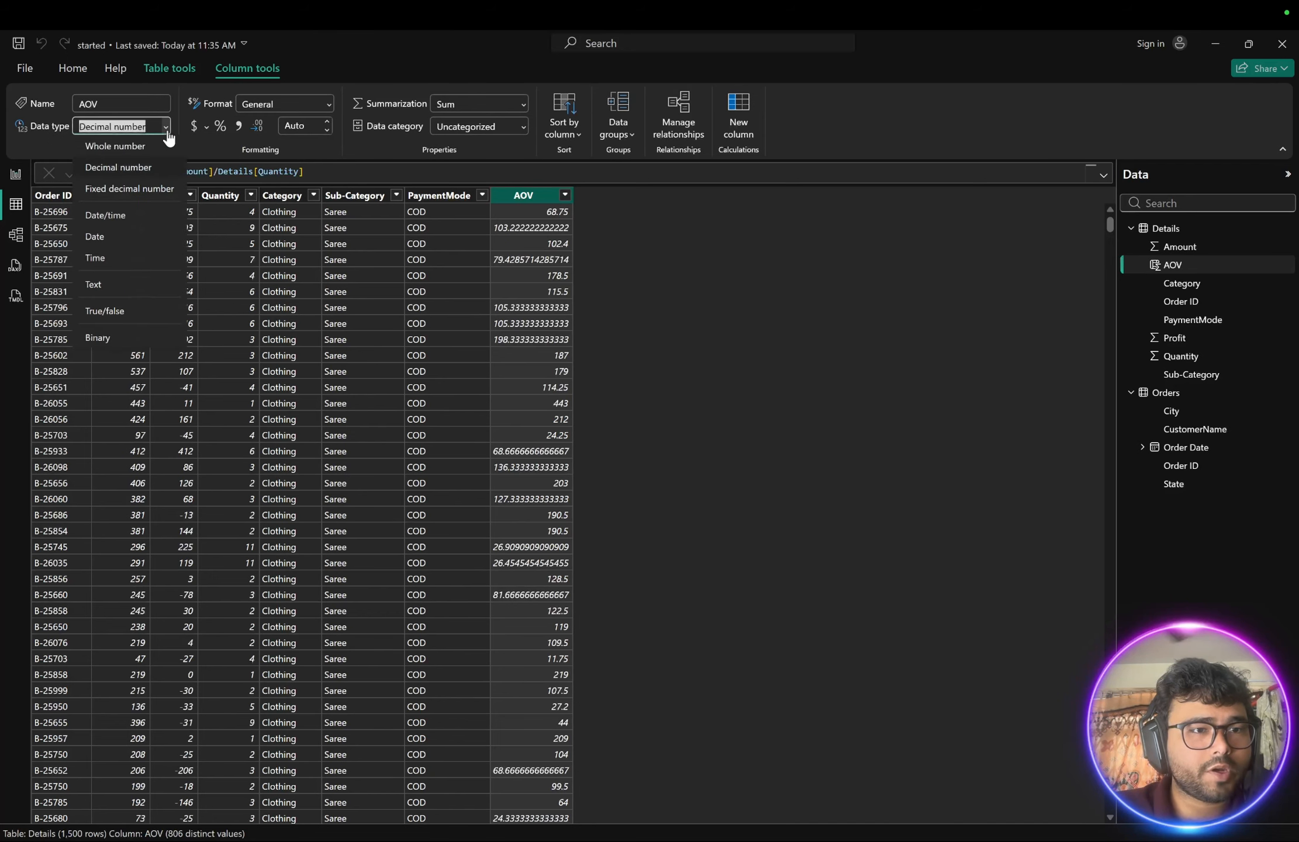
{"action": "left_click", "coordinate": [117, 146]}
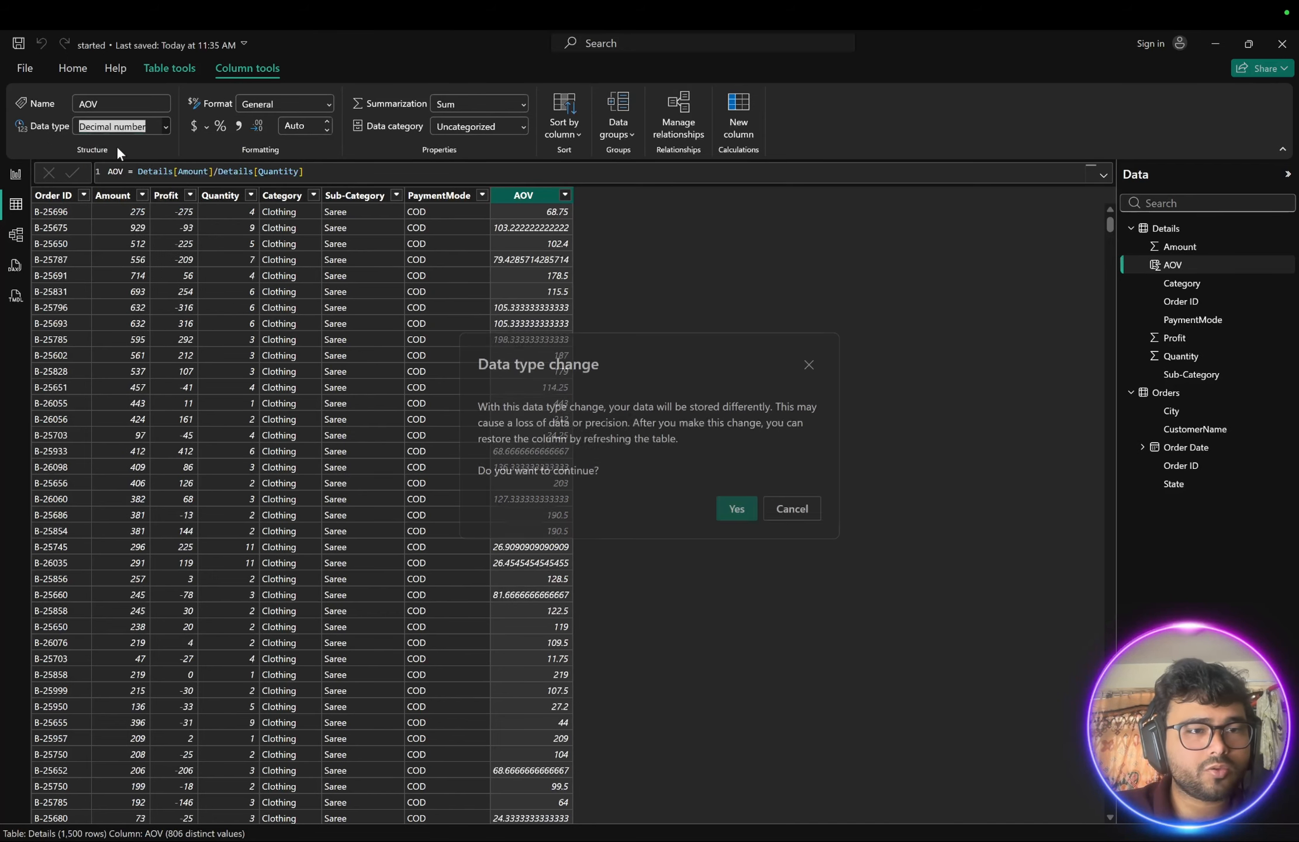
{"action": "left_click", "coordinate": [736, 506]}
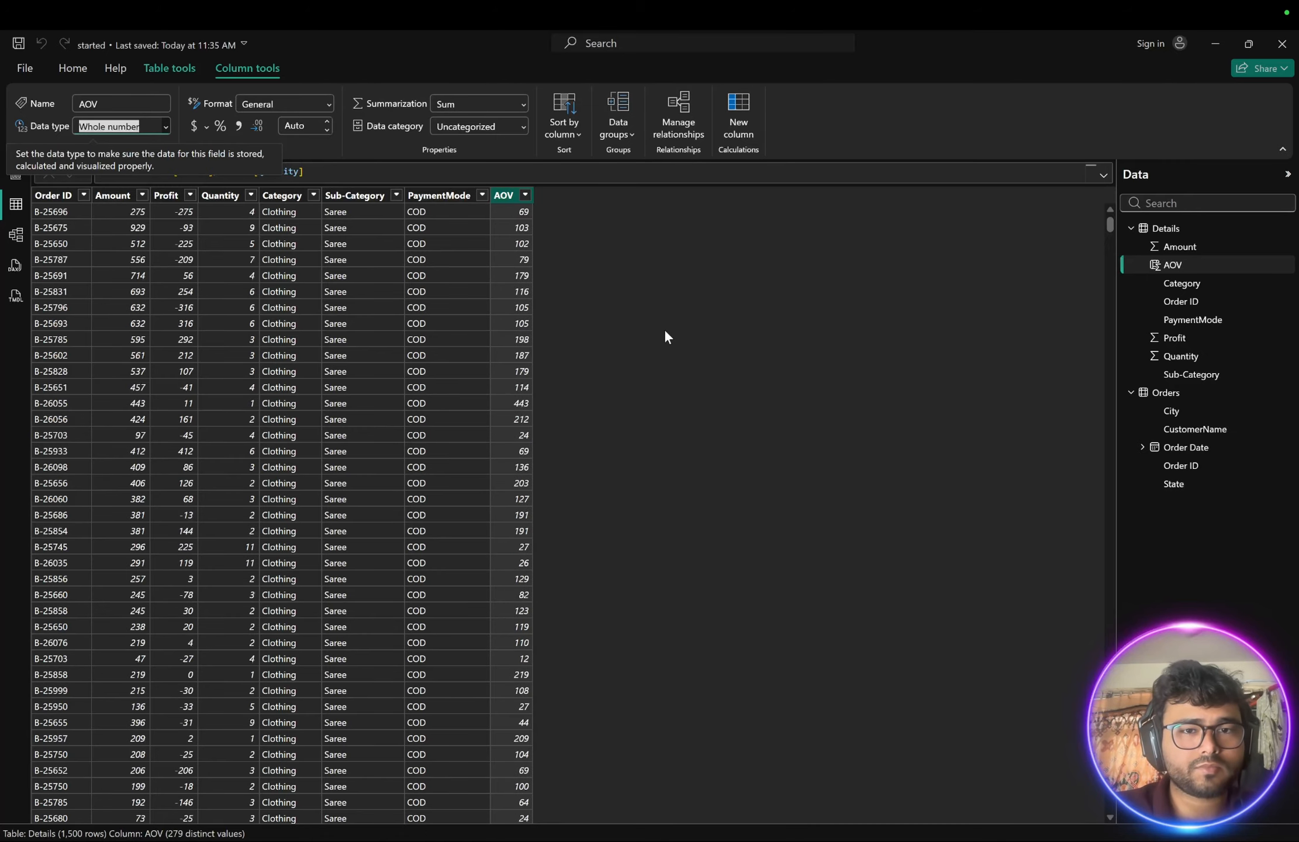
- In report view, duplicate the Profit card and place the copy to its right, under the Quantity card
{"action": "left_click", "coordinate": [13, 177]}
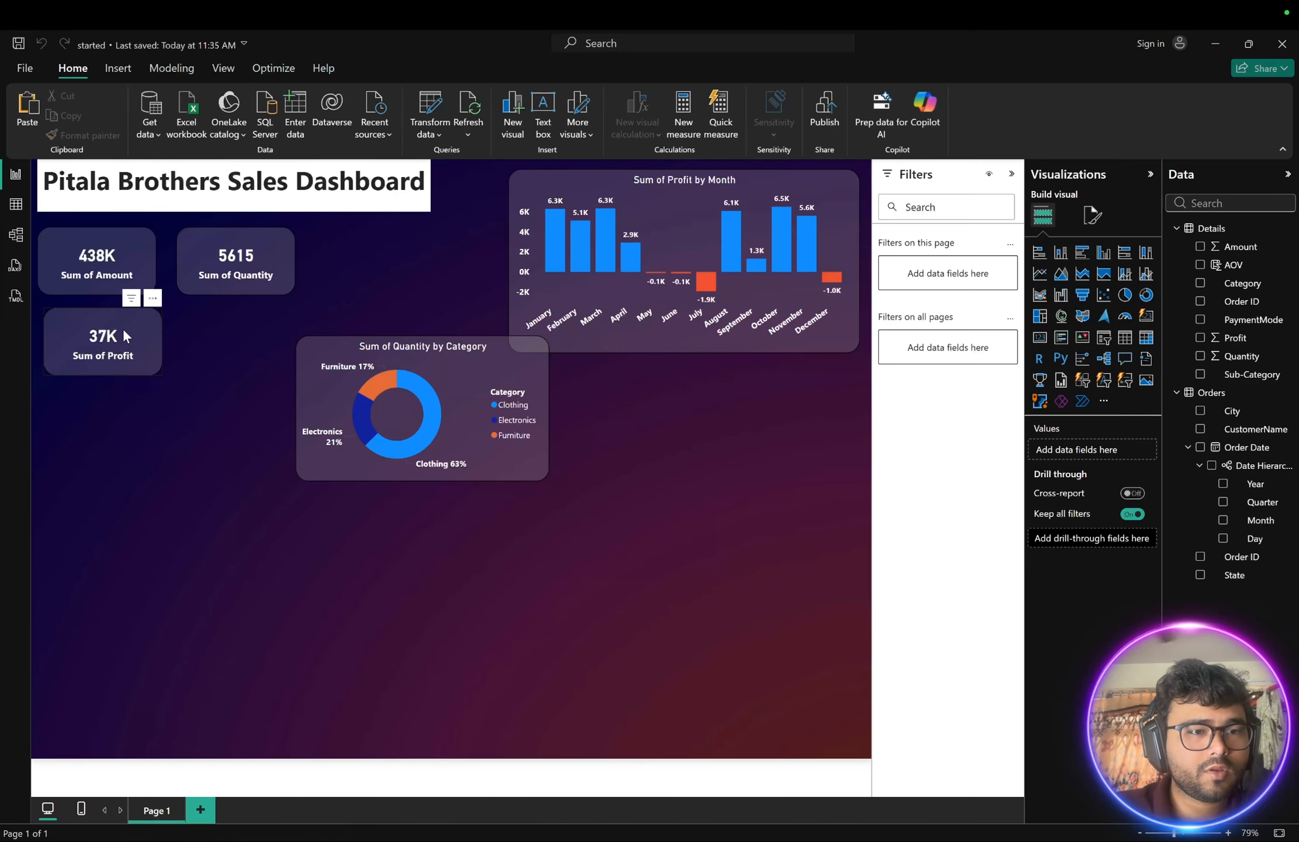
{"action": "left_click", "coordinate": [119, 328]}
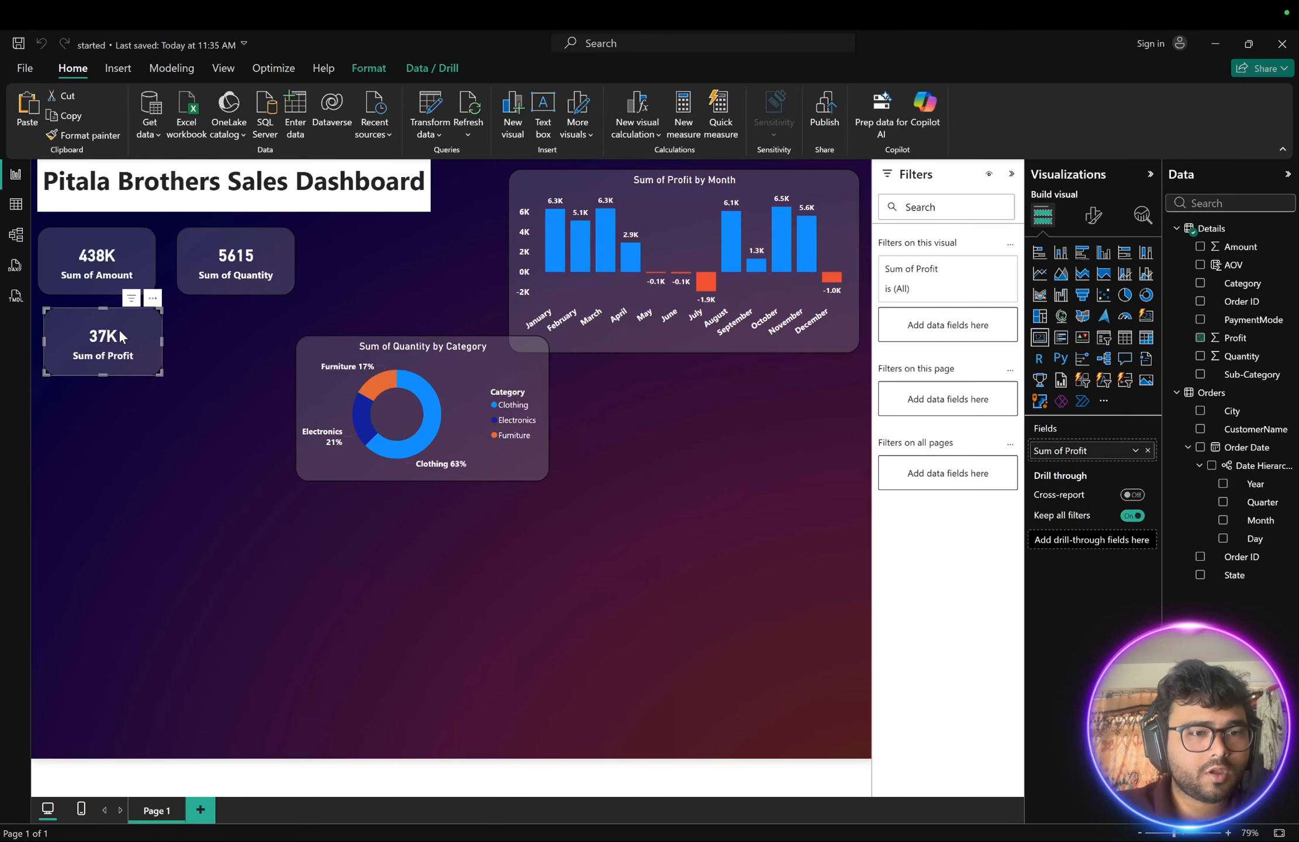
{"action": "key", "text": "ctrl+c"}
{"action": "key", "text": "ctrl+v"}
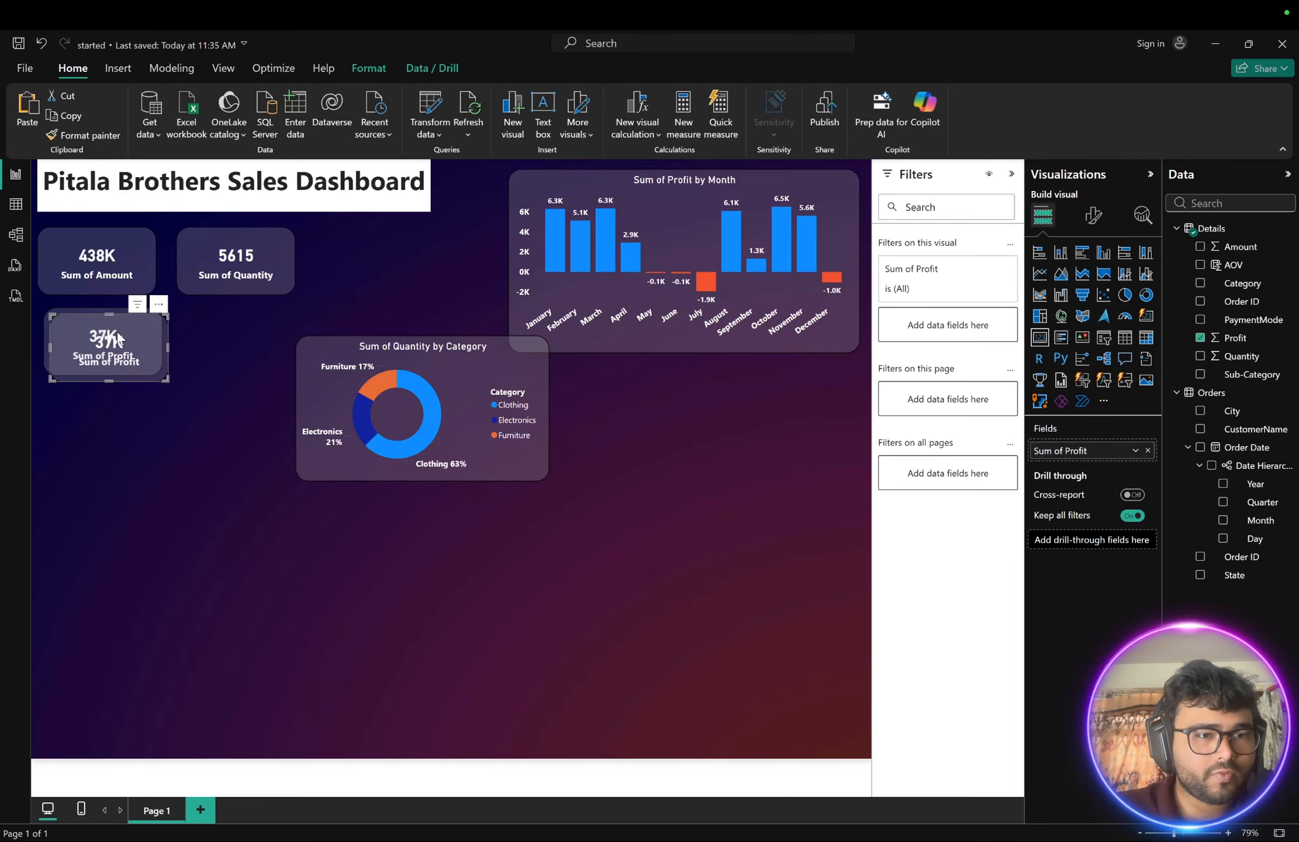
{"action": "left_click_drag", "start_coordinate": [119, 328], "coordinate": [222, 346]}
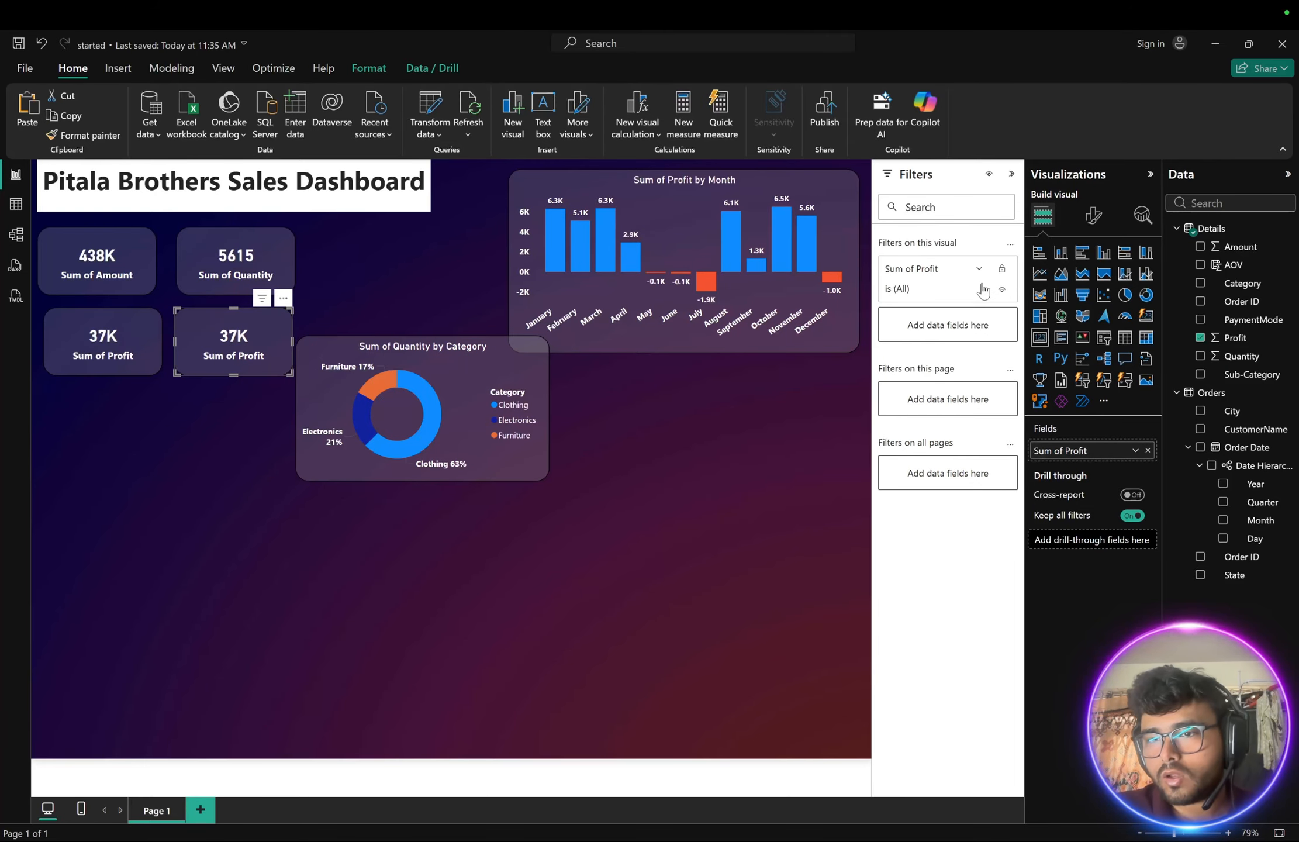
- Switch the copied card's field from Profit to AOV and briefly revisit table view
{"action": "left_click", "coordinate": [1200, 337]}
{"action": "left_click", "coordinate": [1200, 264]}
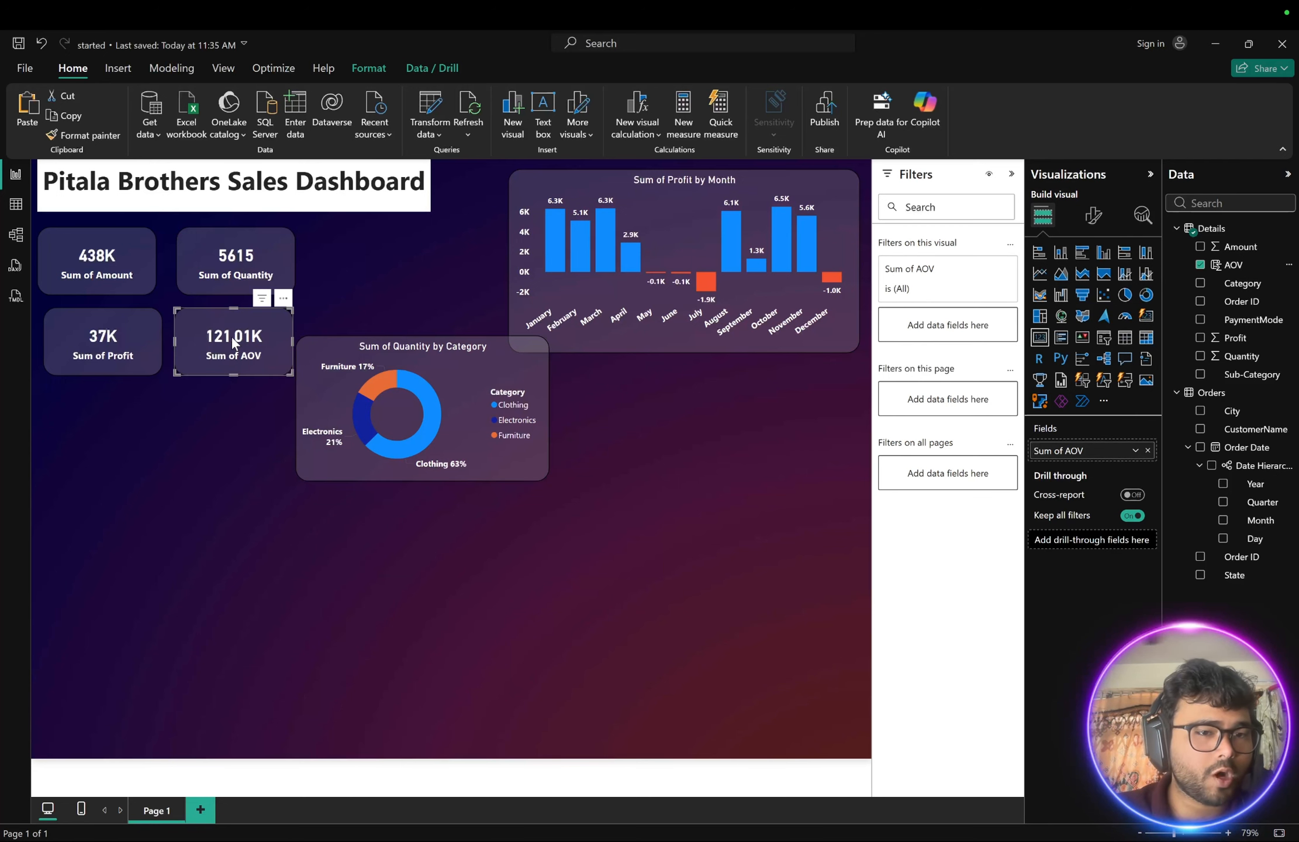
{"action": "left_click", "coordinate": [24, 206]}
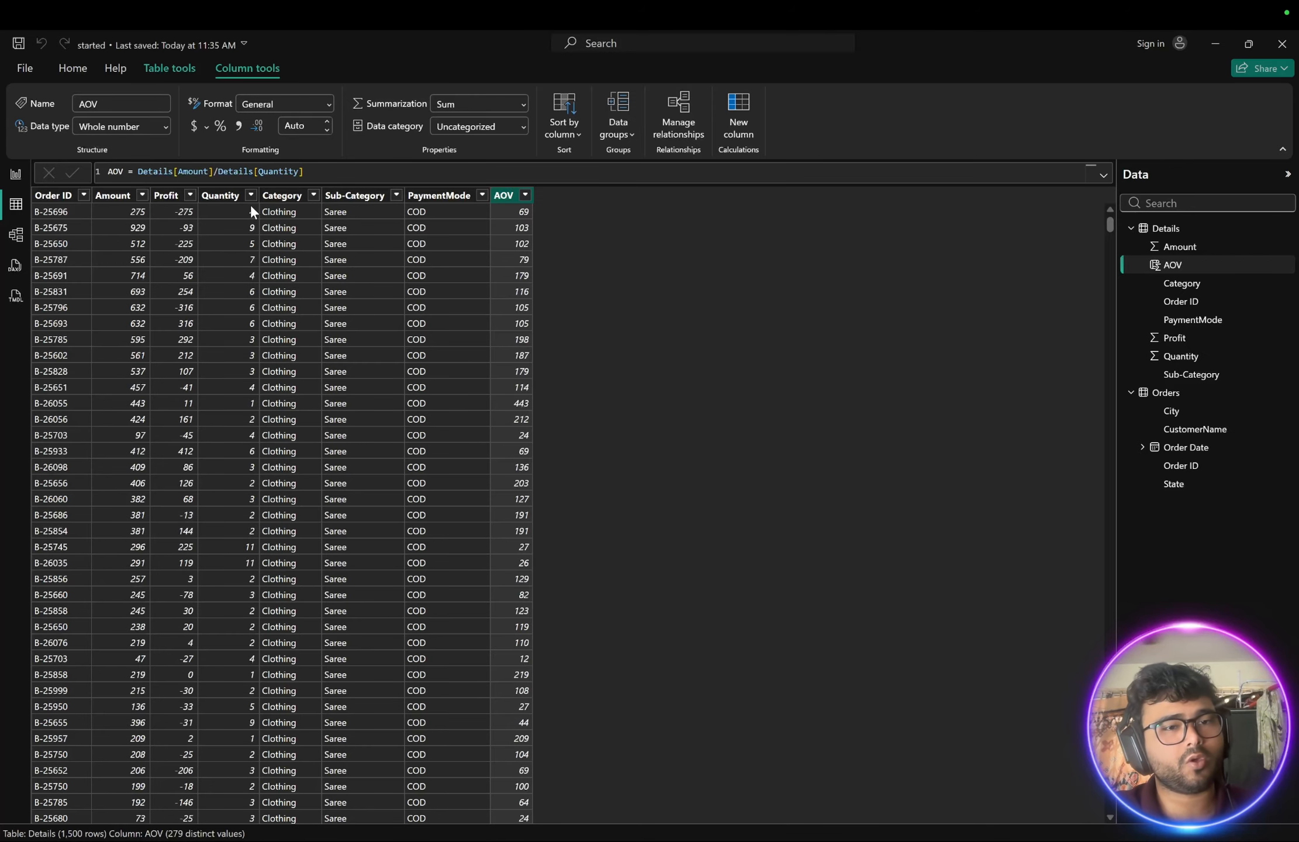
{"action": "left_click", "coordinate": [11, 175]}
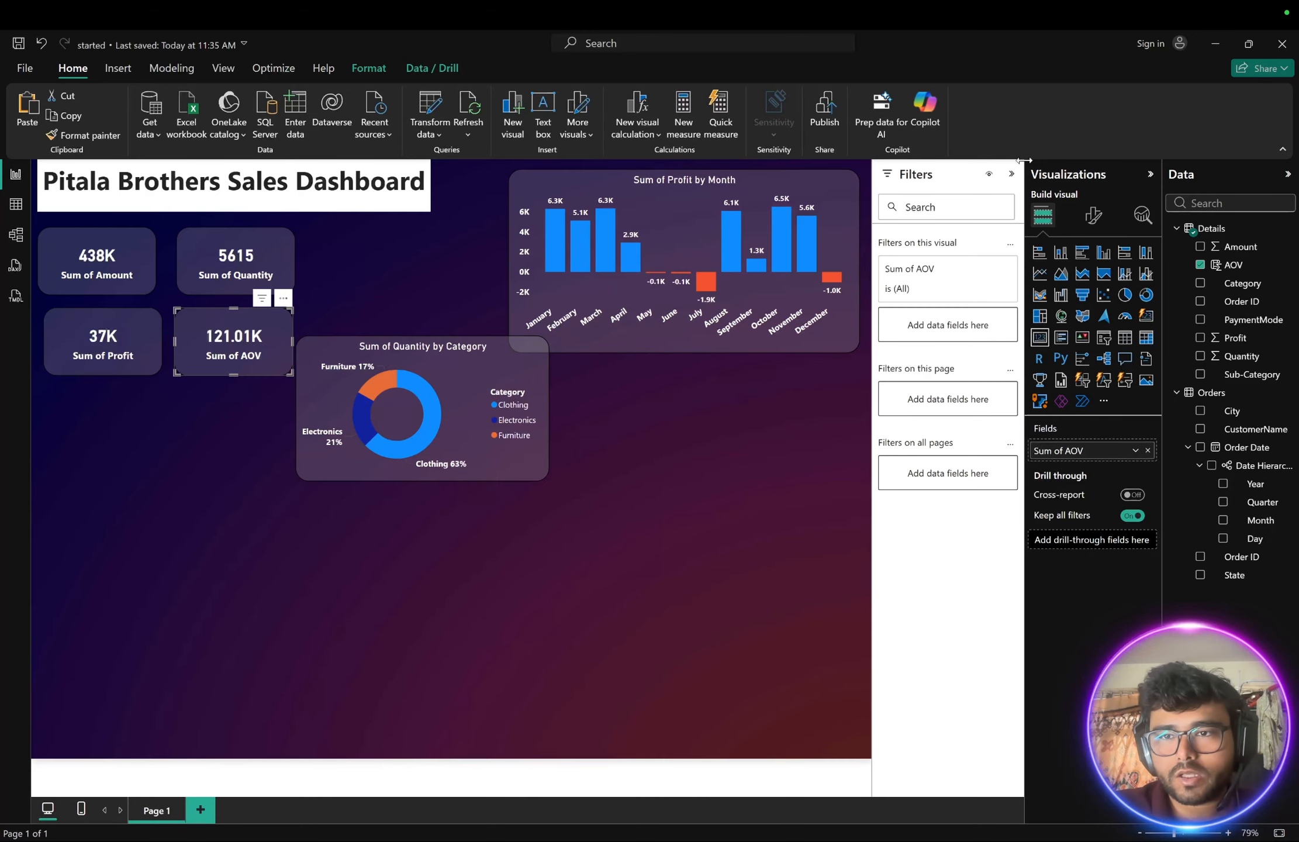
- Set the AOV card's callout value decimal places to 0
{"action": "left_click", "coordinate": [1095, 219]}
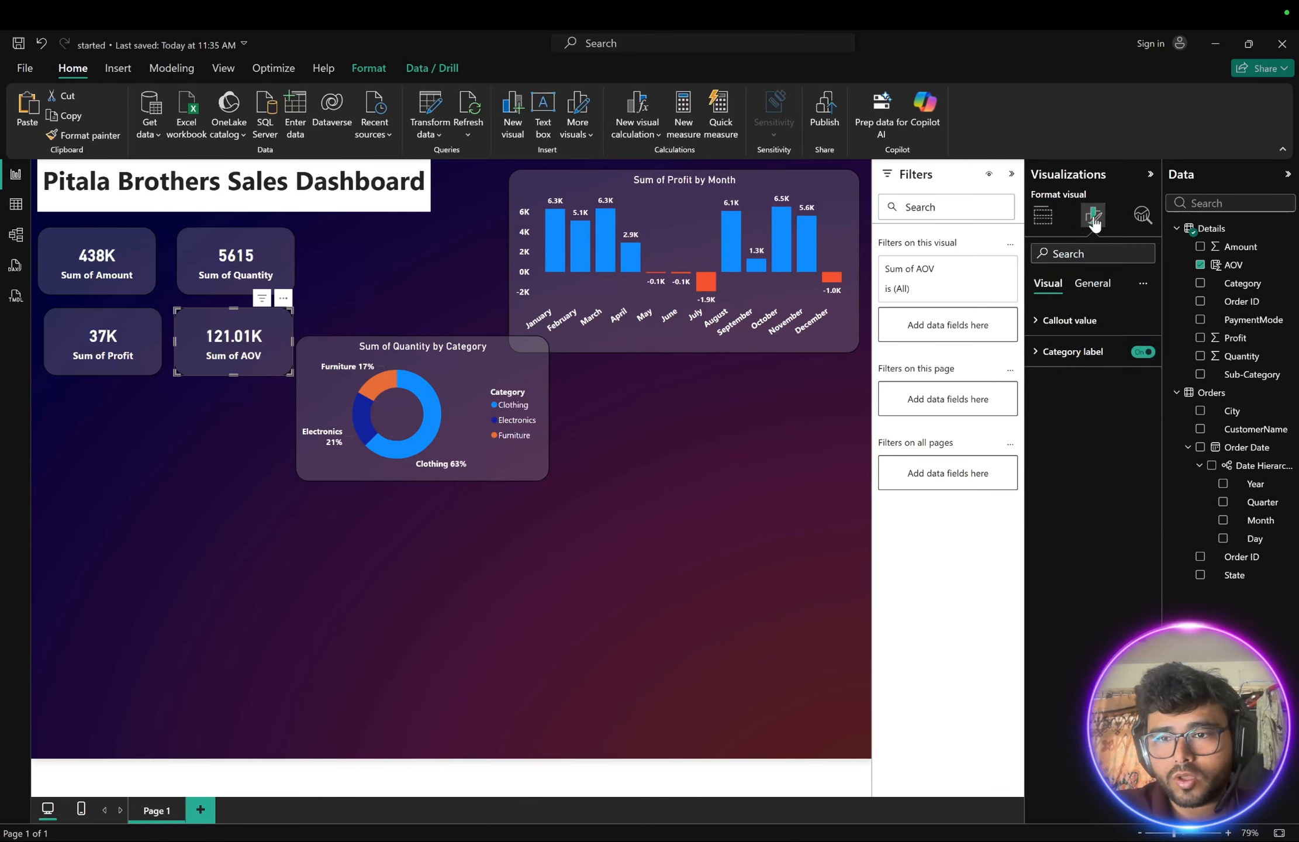
{"action": "left_click", "coordinate": [1036, 320]}
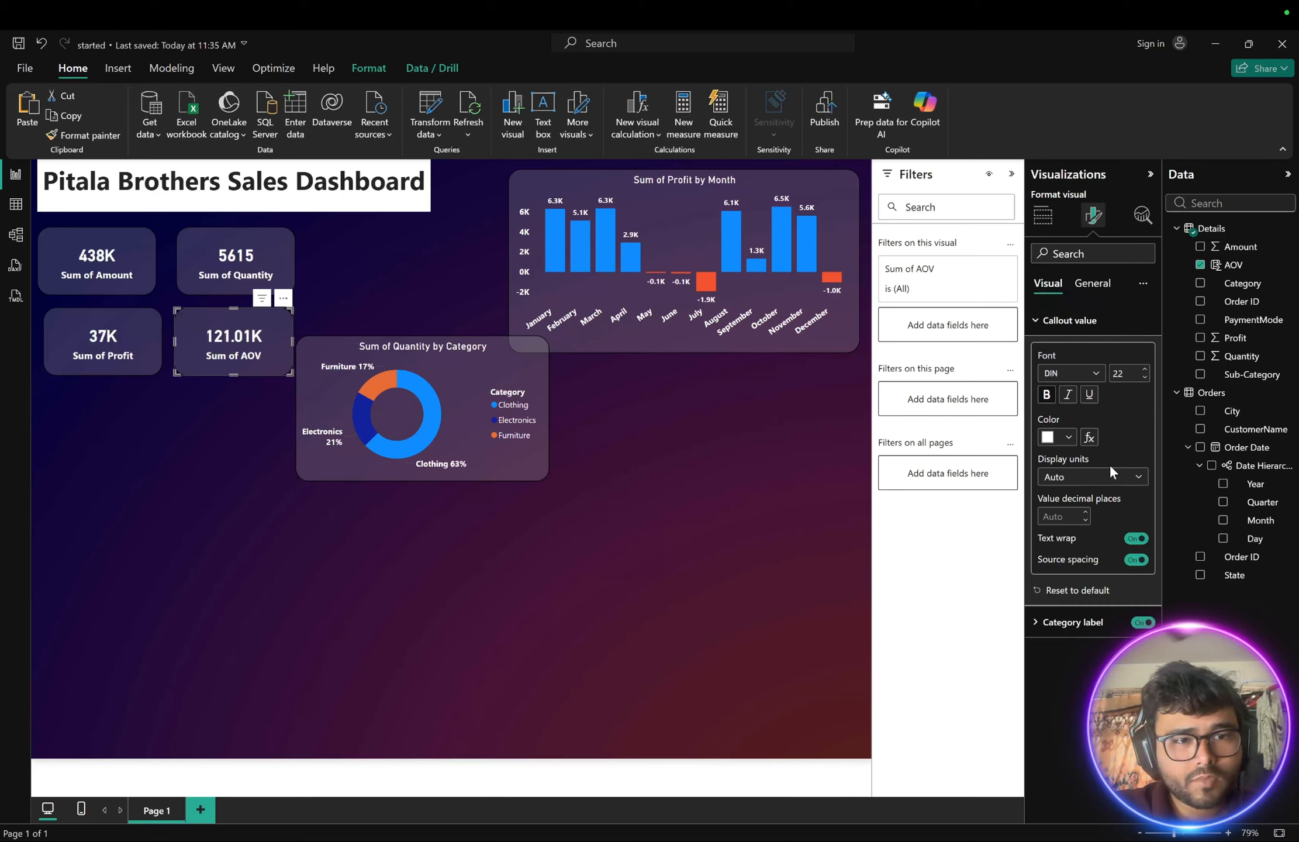
{"action": "left_click", "coordinate": [1085, 520]}
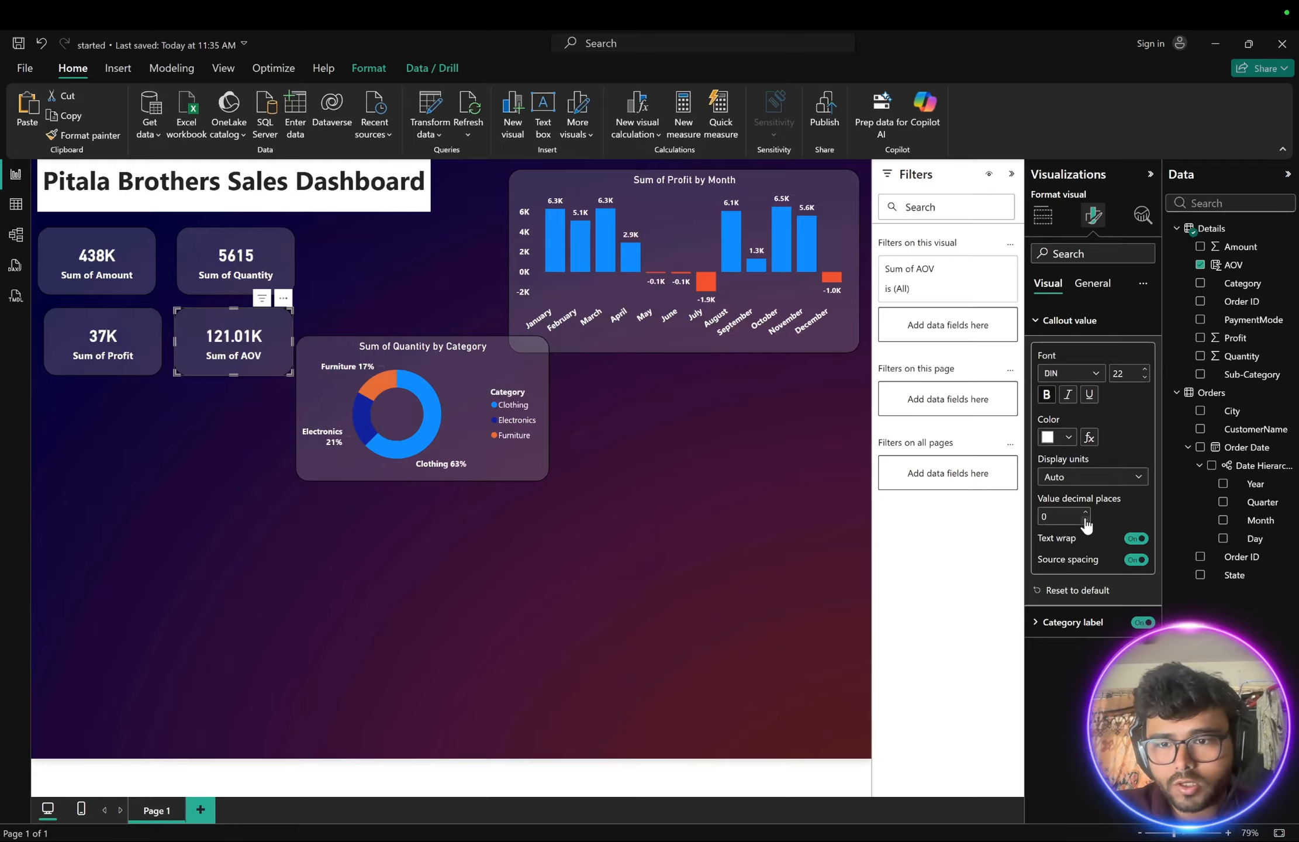
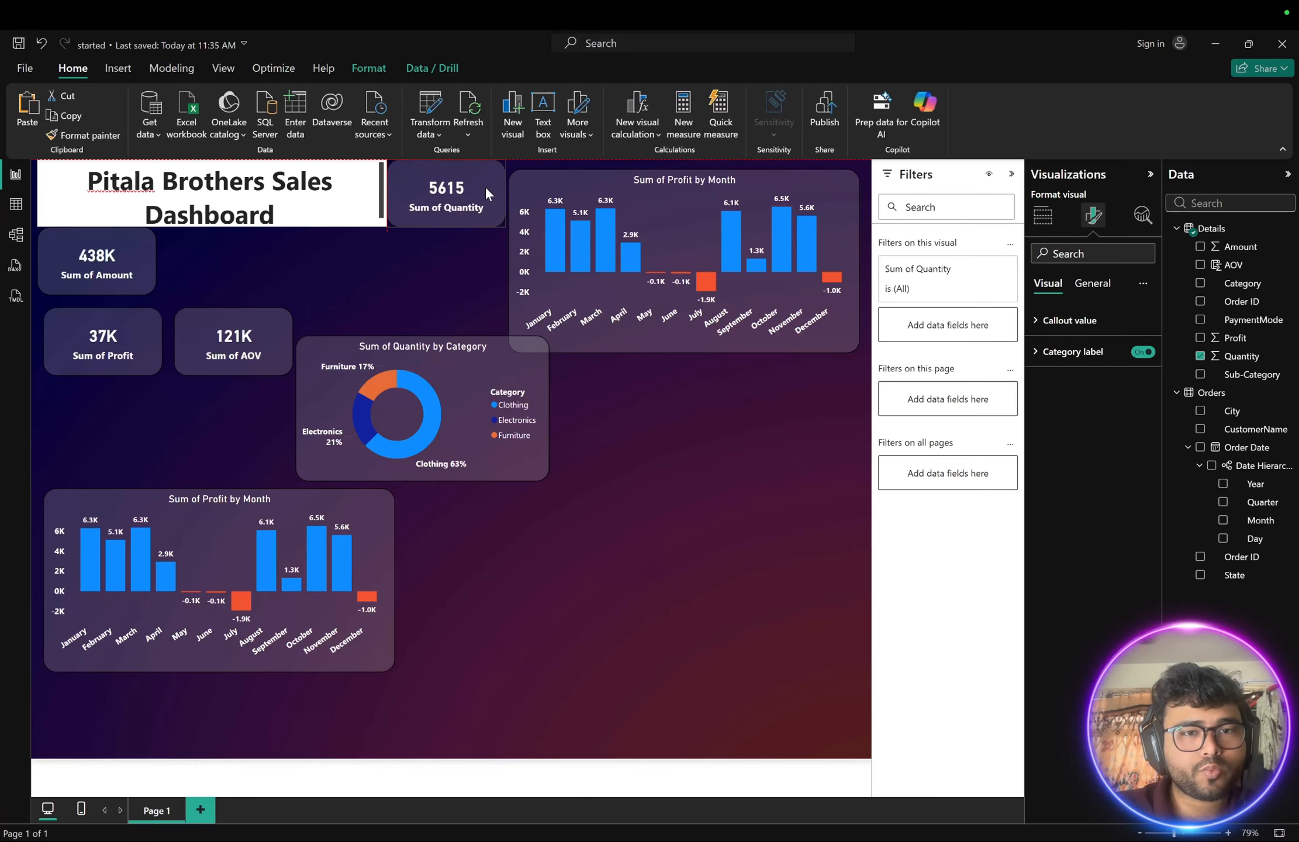
- Move the Amount card to sit beside the Quantity card, to the right of the title
{"action": "left_click", "coordinate": [532, 308]}
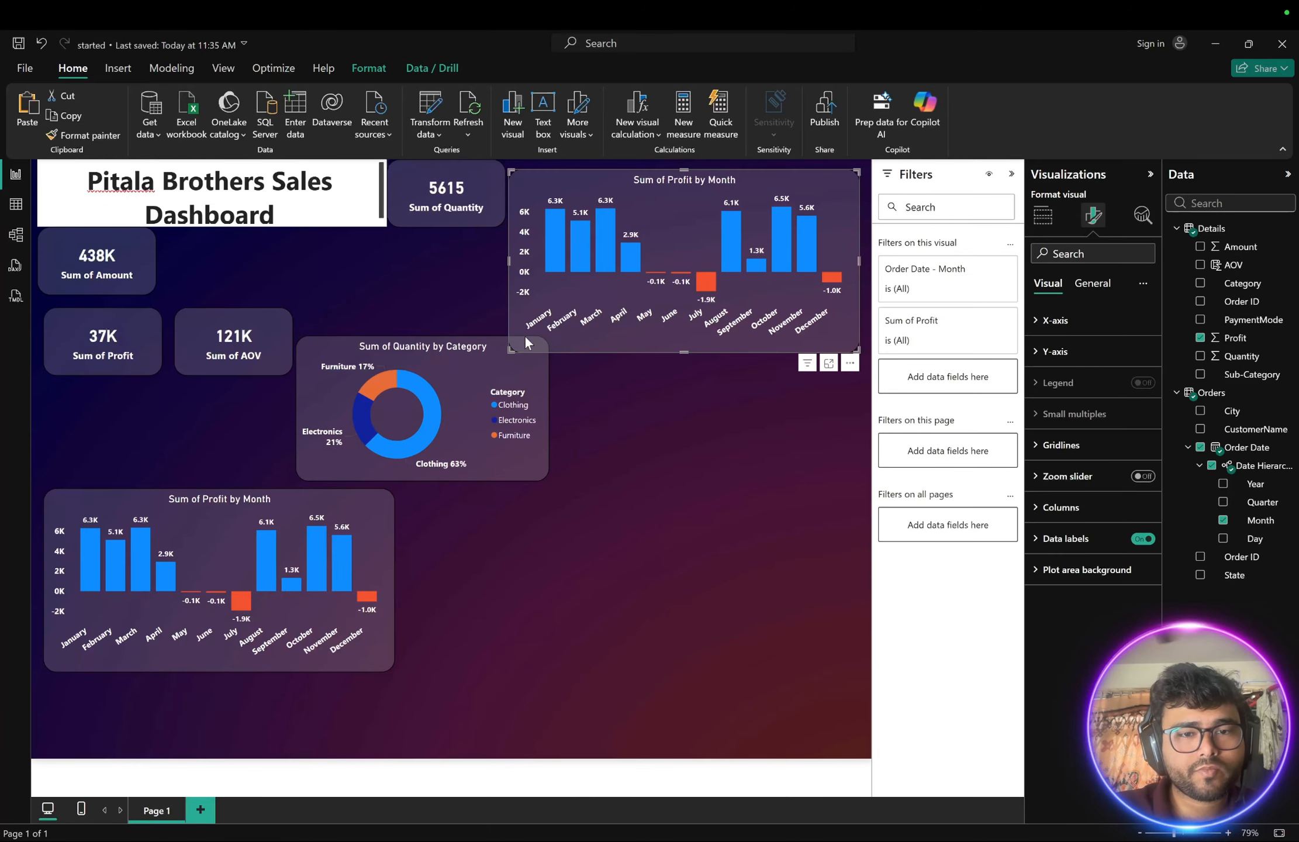
{"action": "left_click_drag", "start_coordinate": [512, 349], "coordinate": [515, 344]}
{"action": "left_click_drag", "start_coordinate": [121, 250], "coordinate": [465, 264]}
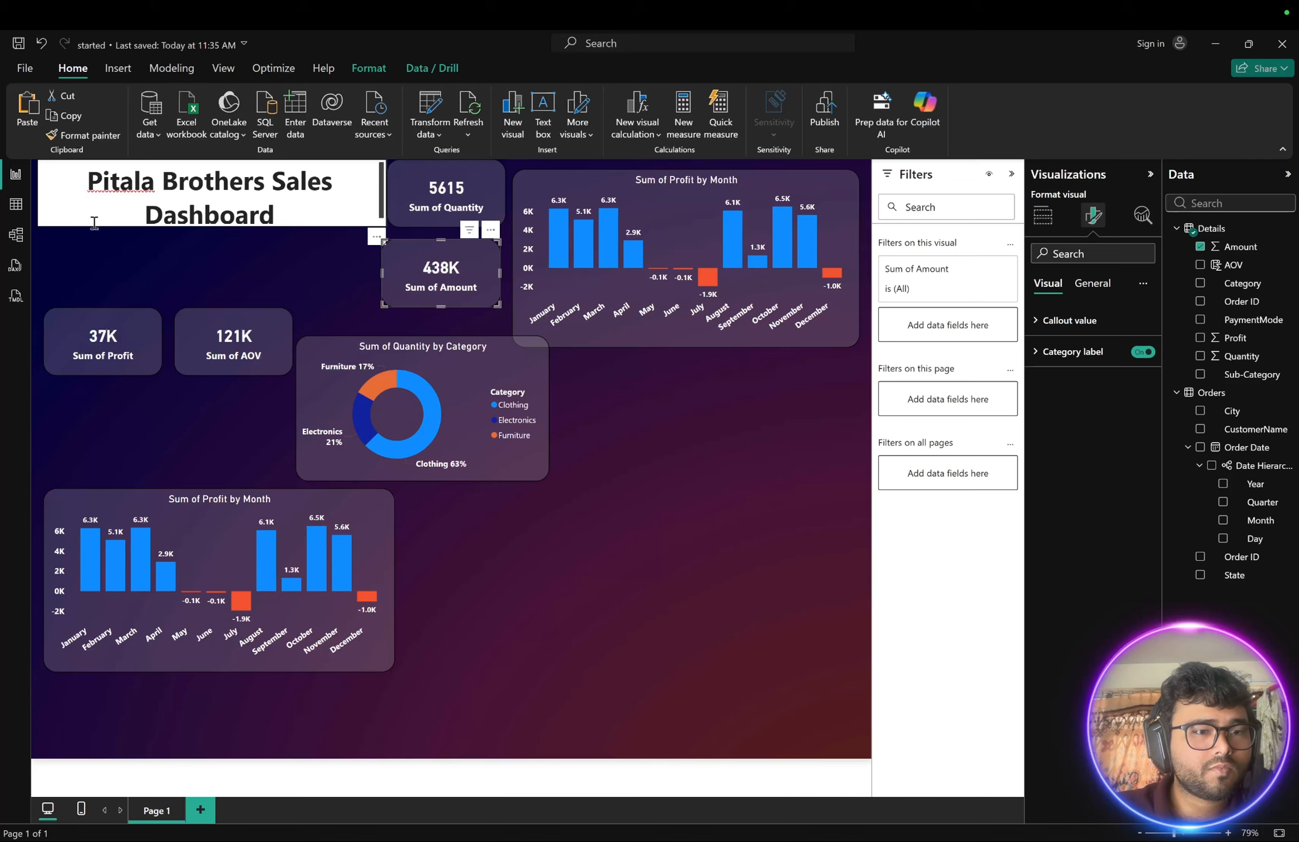
- Move the Profit and AOV cards up into a row directly under the title
{"action": "left_click_drag", "start_coordinate": [125, 320], "coordinate": [108, 250]}
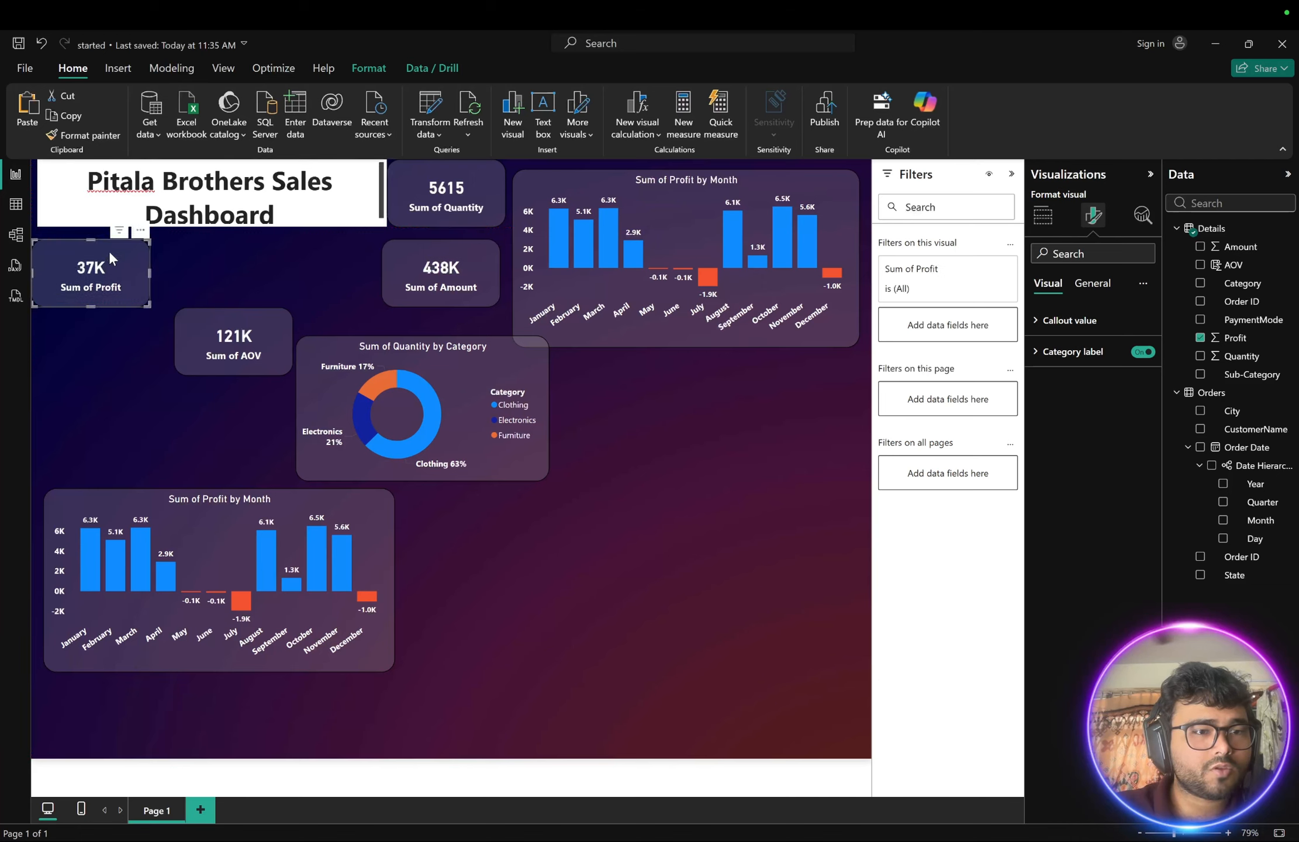
{"action": "left_click_drag", "start_coordinate": [256, 322], "coordinate": [246, 257]}
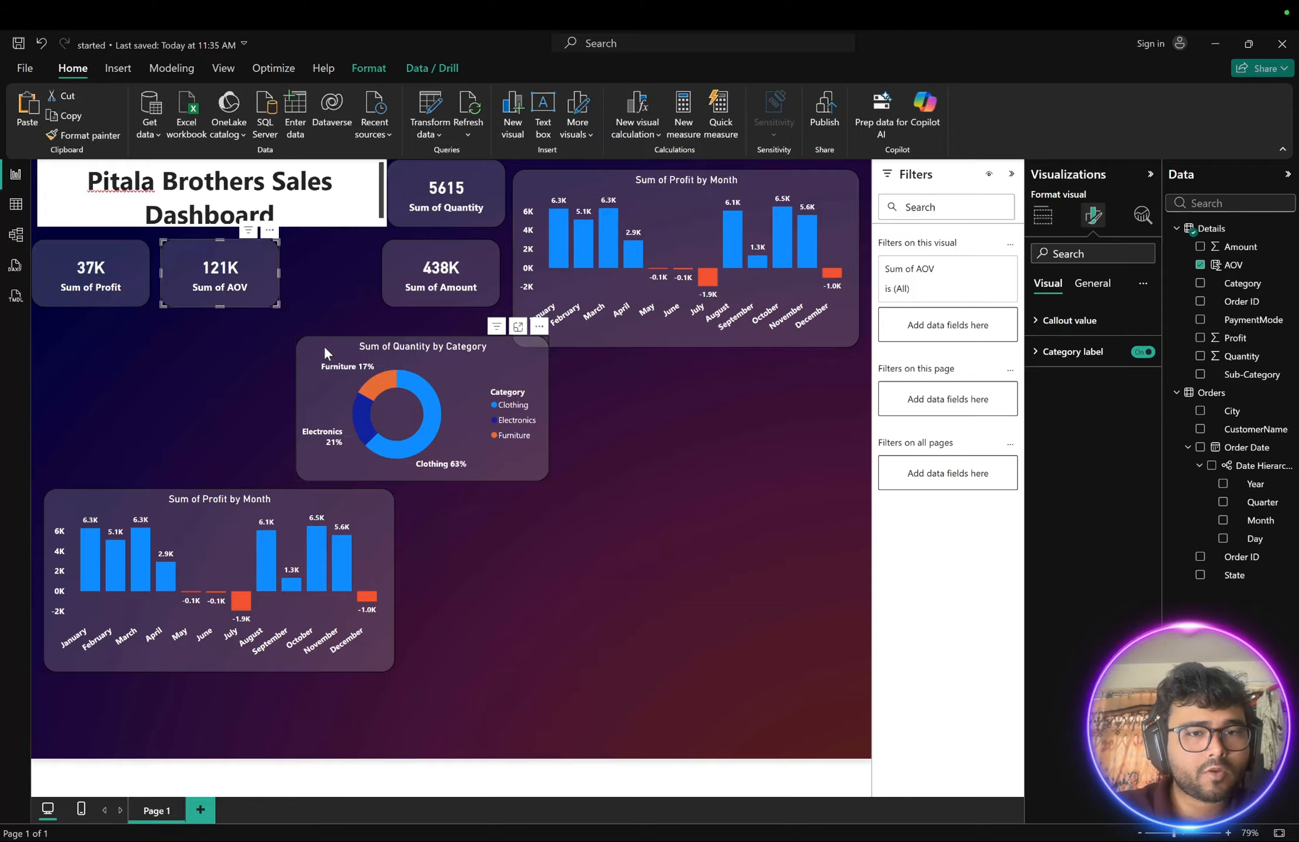
- Move the category donut chart up beneath the cards and the Quantity card into the row beside AOV
{"action": "left_click_drag", "start_coordinate": [323, 345], "coordinate": [75, 328]}
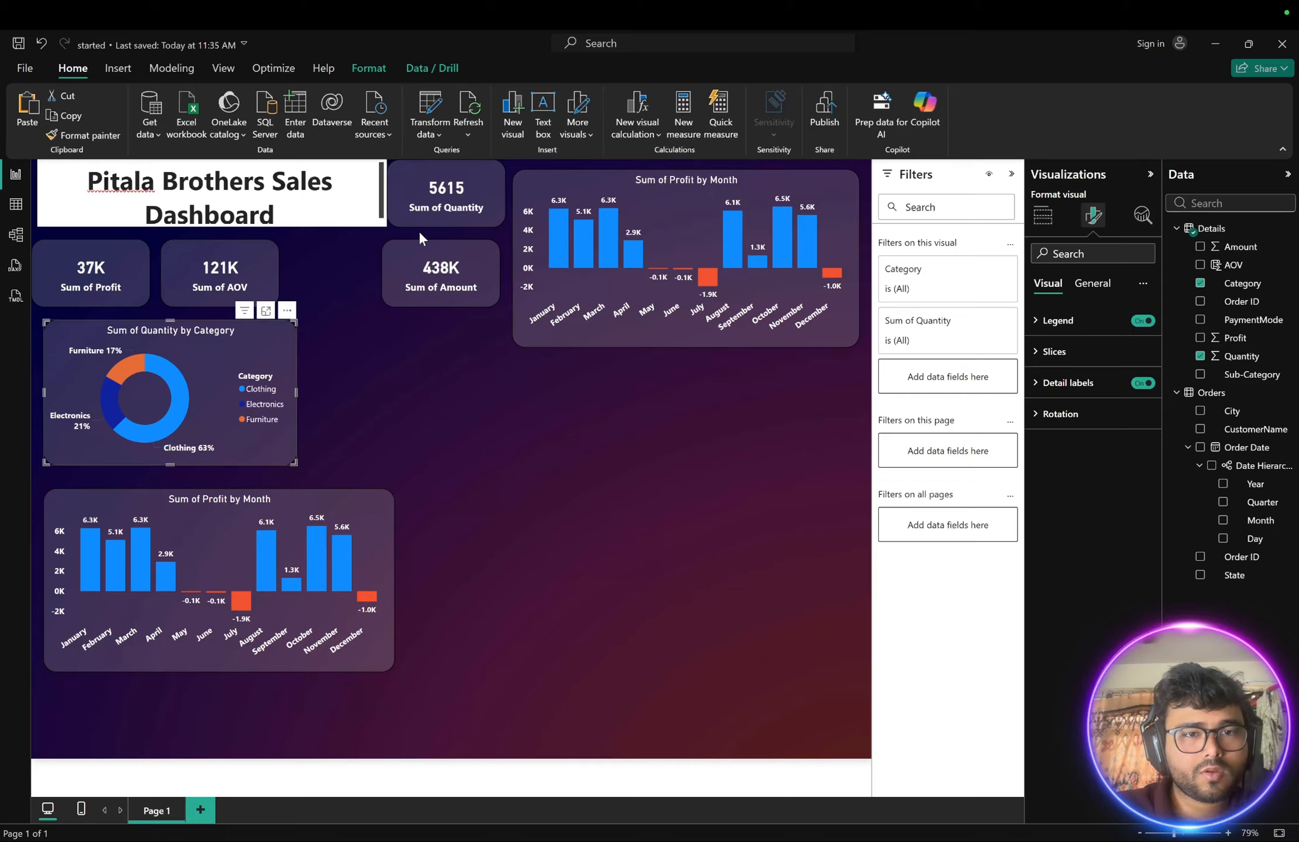
{"action": "left_click_drag", "start_coordinate": [411, 212], "coordinate": [309, 293]}
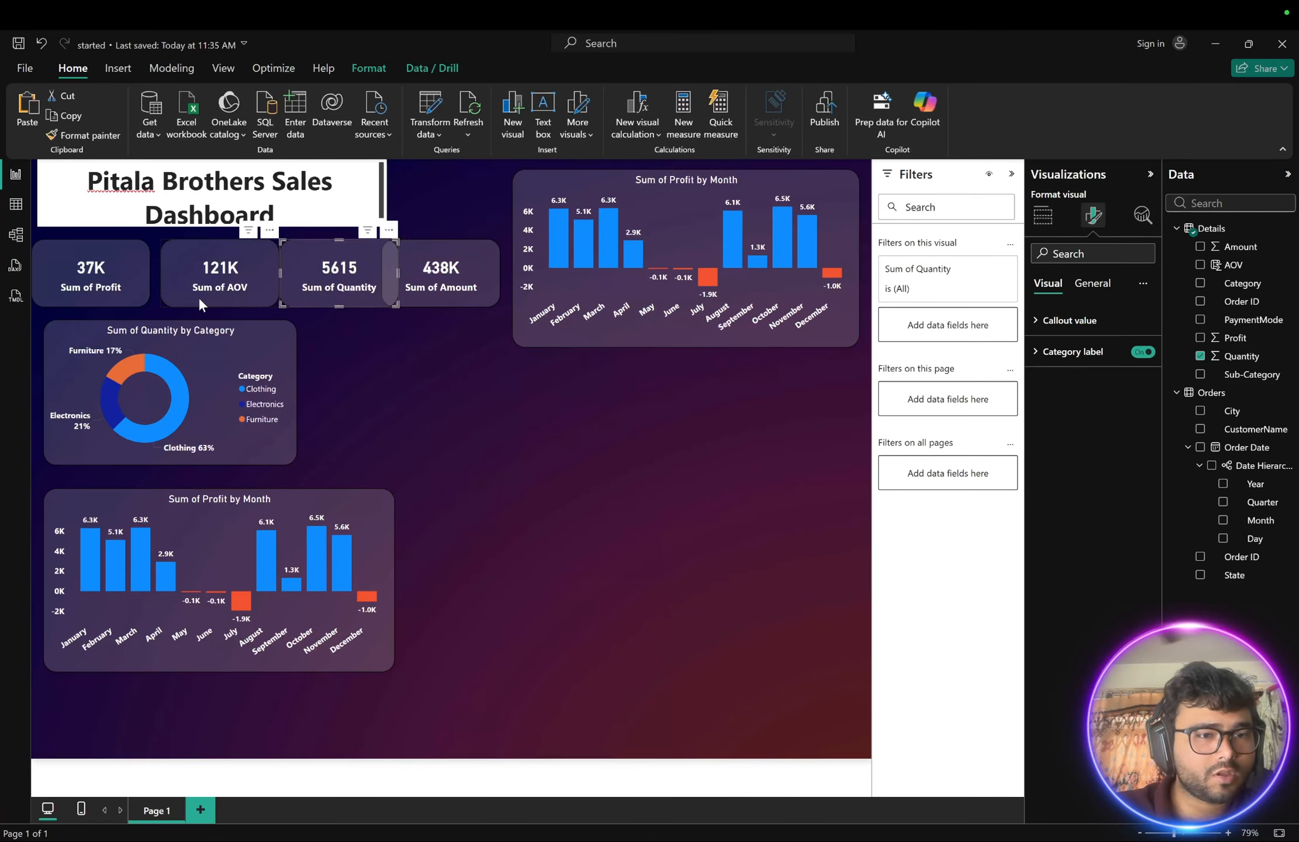
{"action": "left_click_drag", "start_coordinate": [168, 294], "coordinate": [169, 293]}
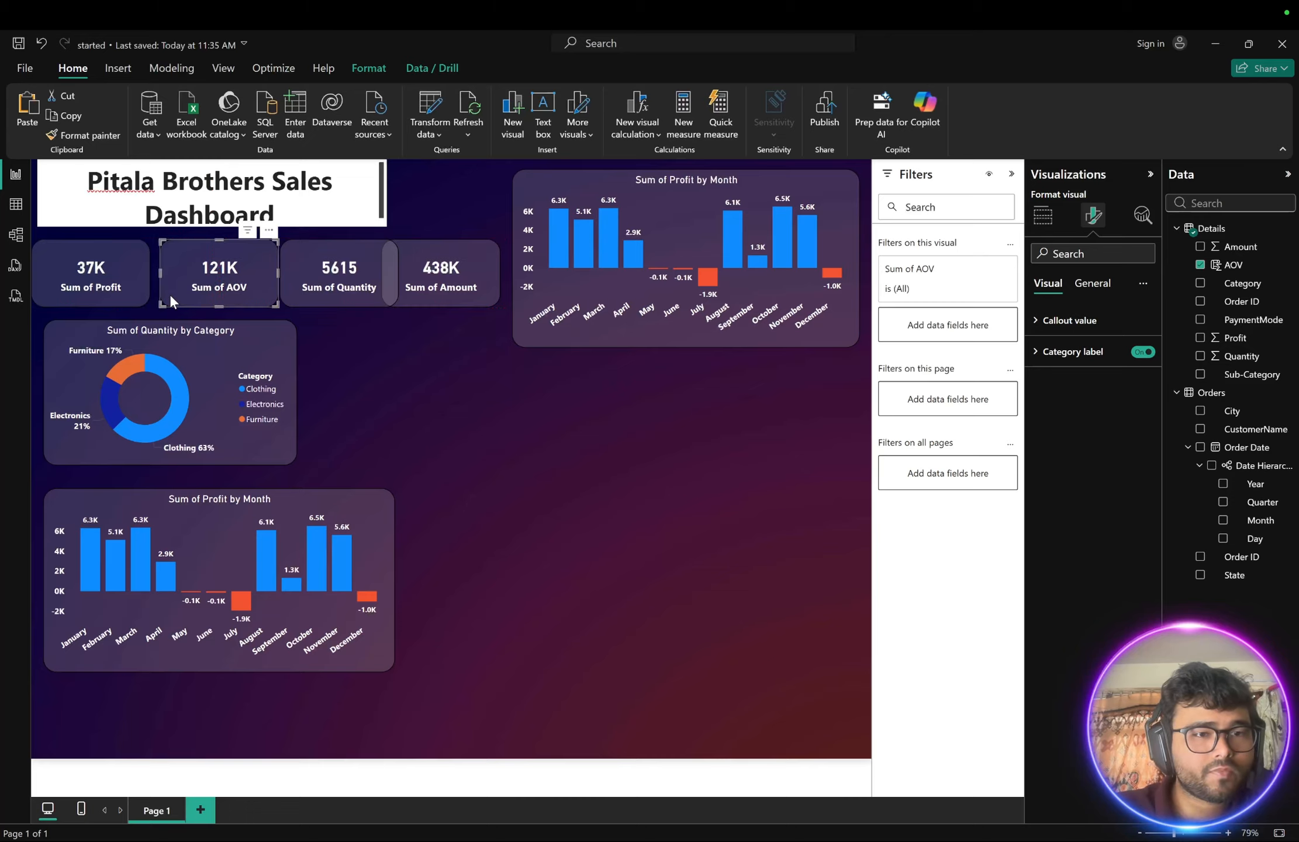
- Resize and align the Profit, AOV, Quantity and Amount cards into one evenly spaced row
{"action": "left_click", "coordinate": [448, 290]}
{"action": "mouse_move", "coordinate": [451, 245]}
{"action": "left_mouse_down"}
{"action": "mouse_move", "coordinate": [476, 252]}
{"action": "mouse_move", "coordinate": [463, 247]}
{"action": "left_mouse_up"}
{"action": "left_click", "coordinate": [125, 266]}
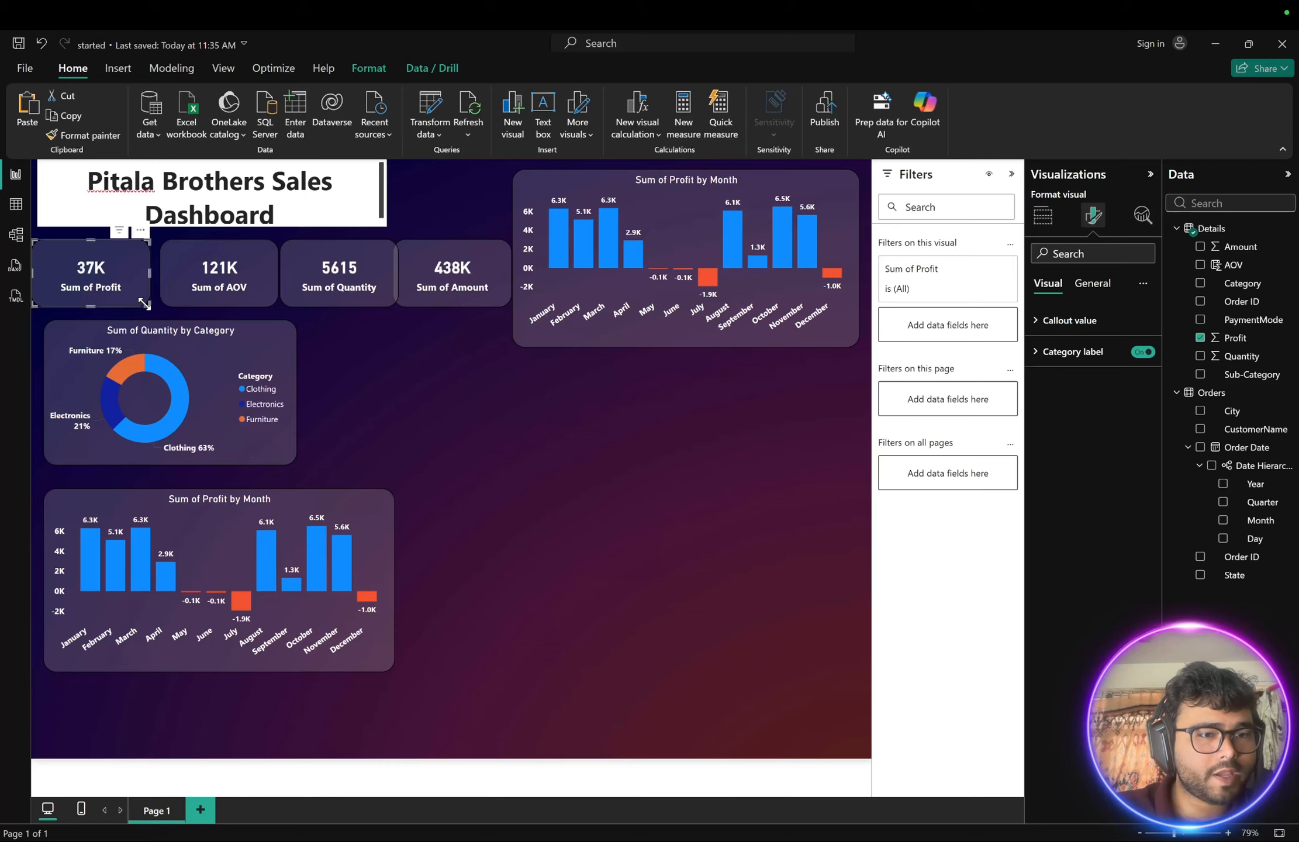
{"action": "left_click_drag", "start_coordinate": [148, 304], "coordinate": [139, 300]}
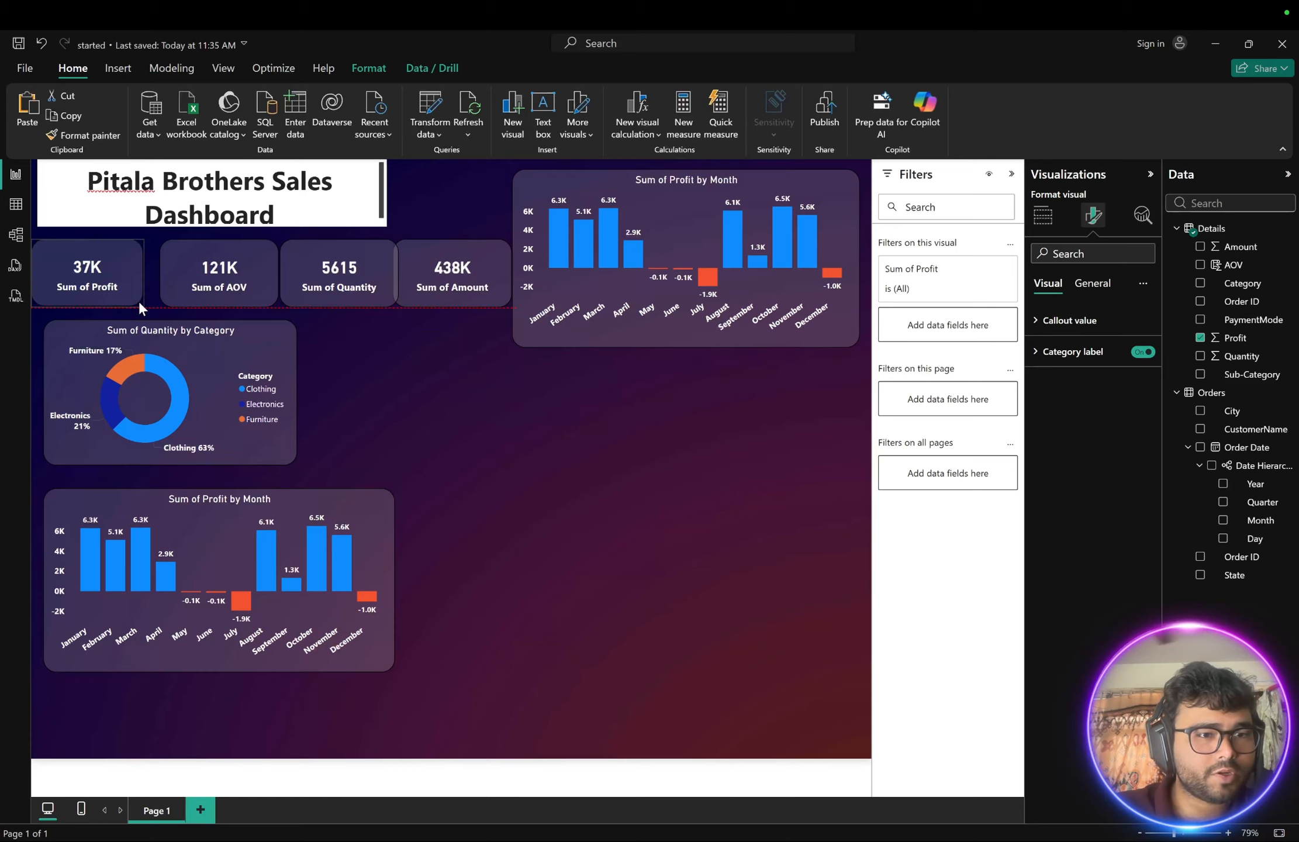
{"action": "left_click", "coordinate": [171, 286]}
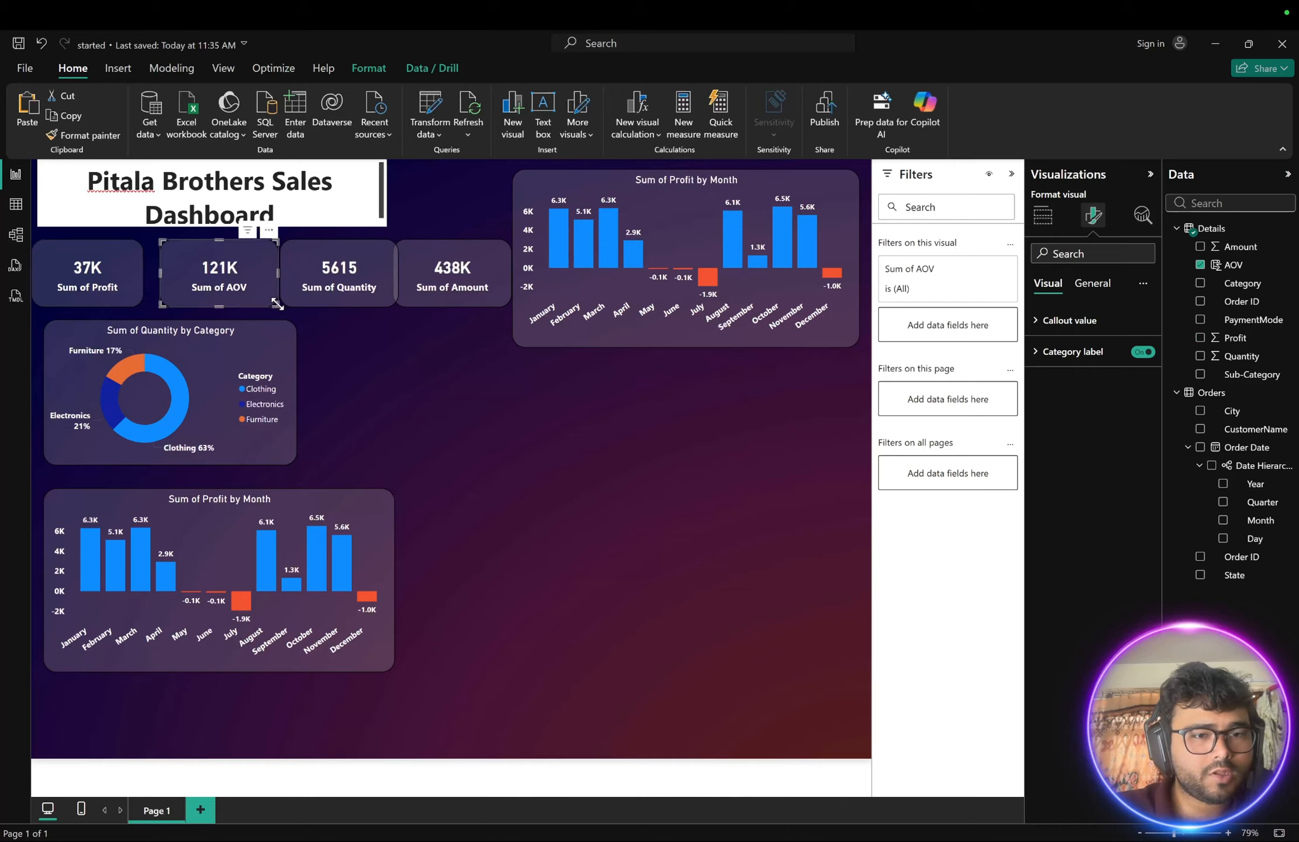
{"action": "left_click_drag", "start_coordinate": [277, 298], "coordinate": [279, 262]}
{"action": "left_click", "coordinate": [289, 263]}
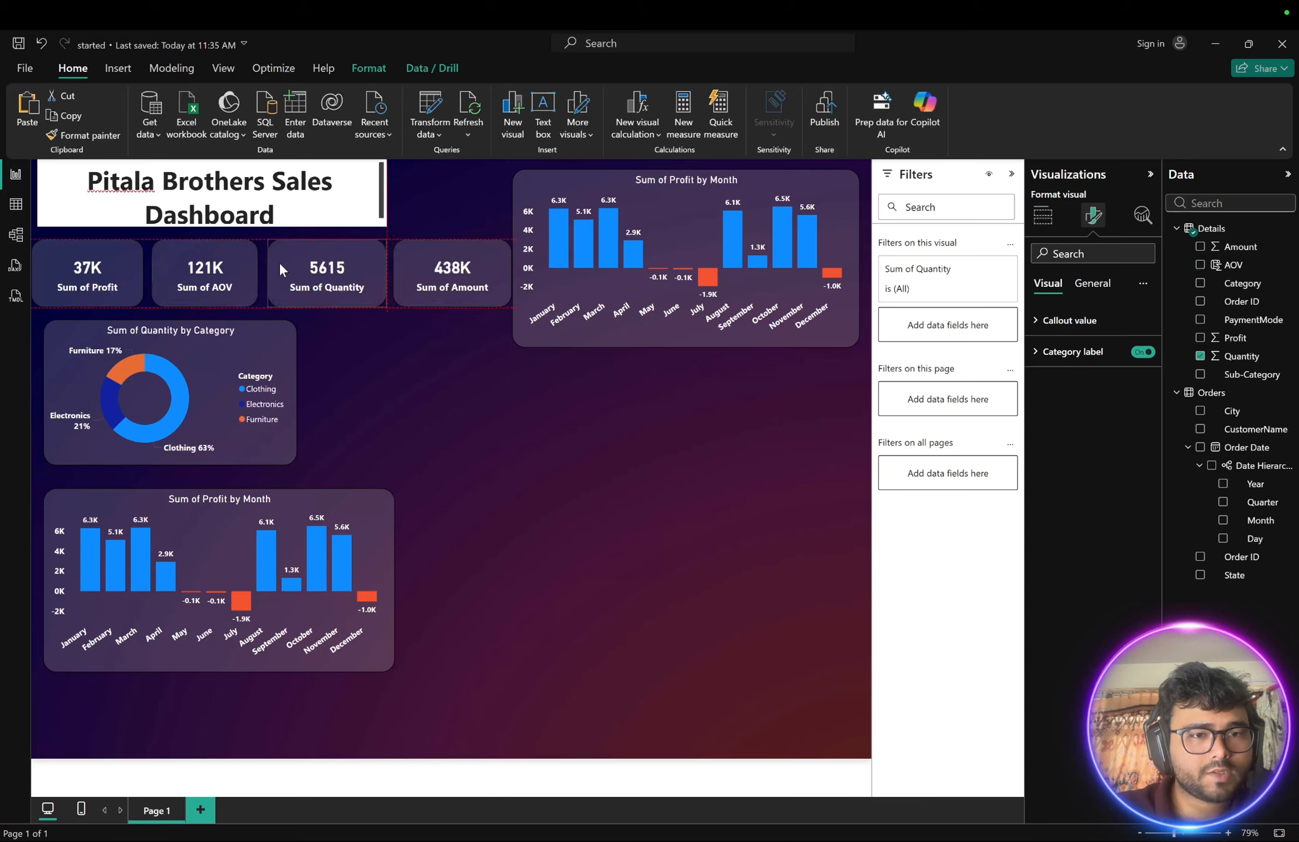
{"action": "left_click_drag", "start_coordinate": [382, 301], "coordinate": [374, 300]}
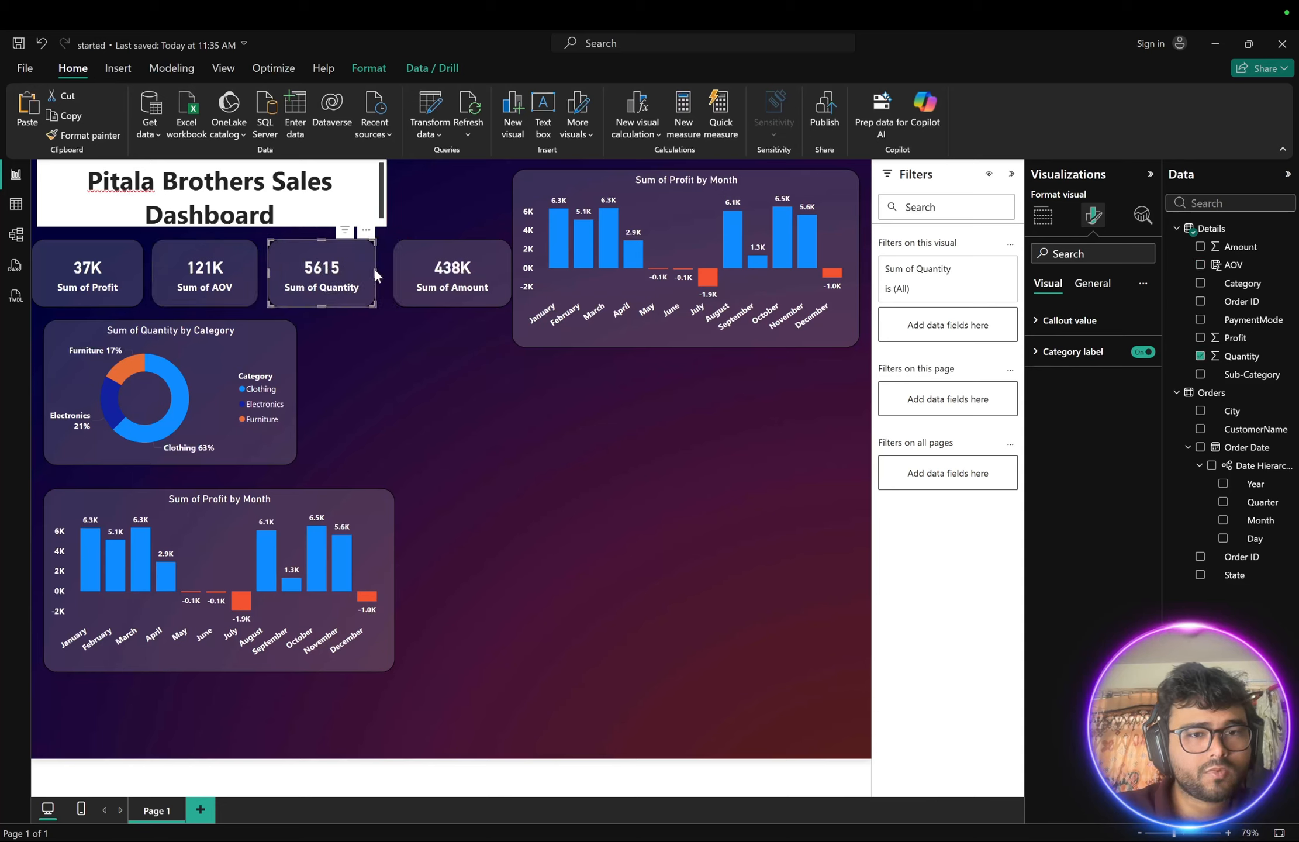
{"action": "left_click", "coordinate": [398, 265]}
{"action": "left_click_drag", "start_coordinate": [509, 304], "coordinate": [497, 301]}
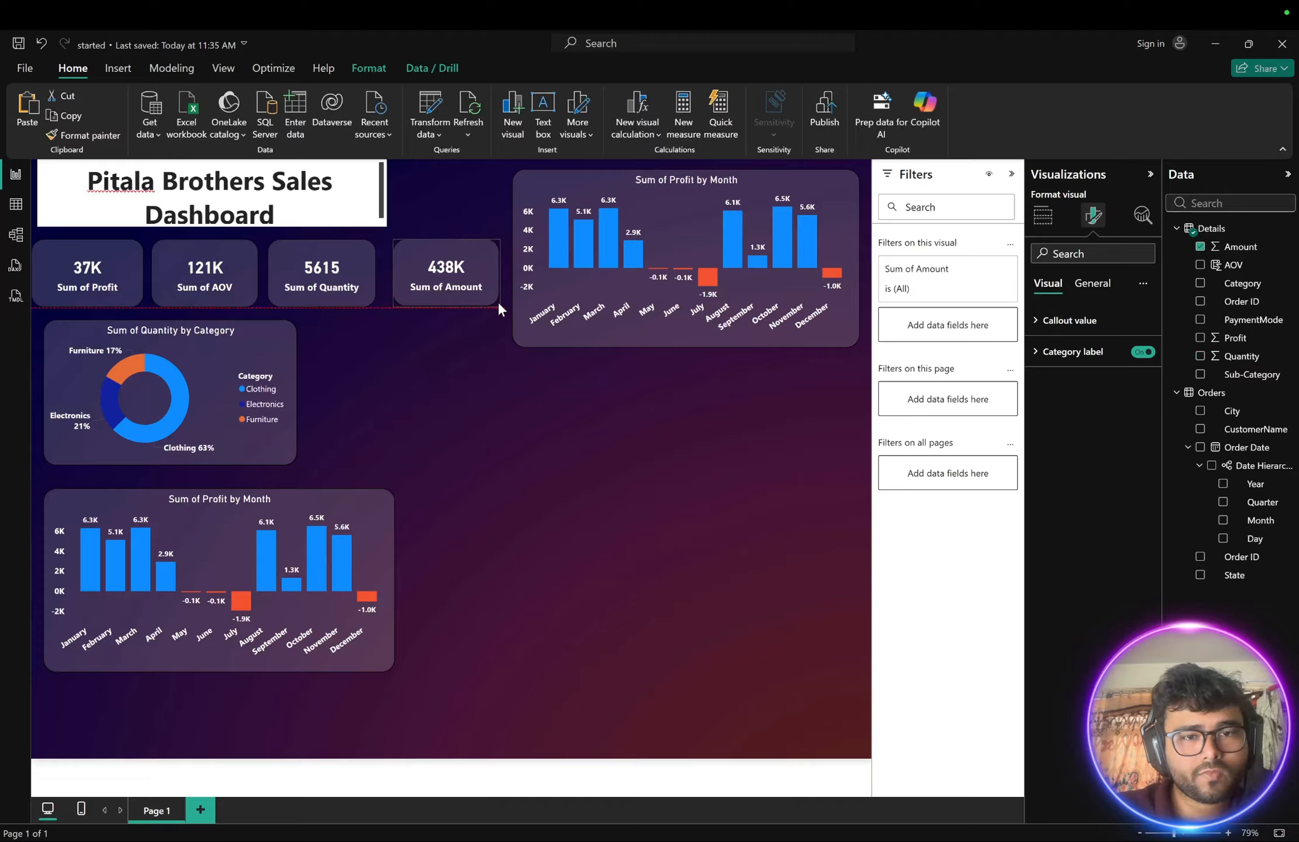
{"action": "left_click_drag", "start_coordinate": [470, 253], "coordinate": [466, 257]}
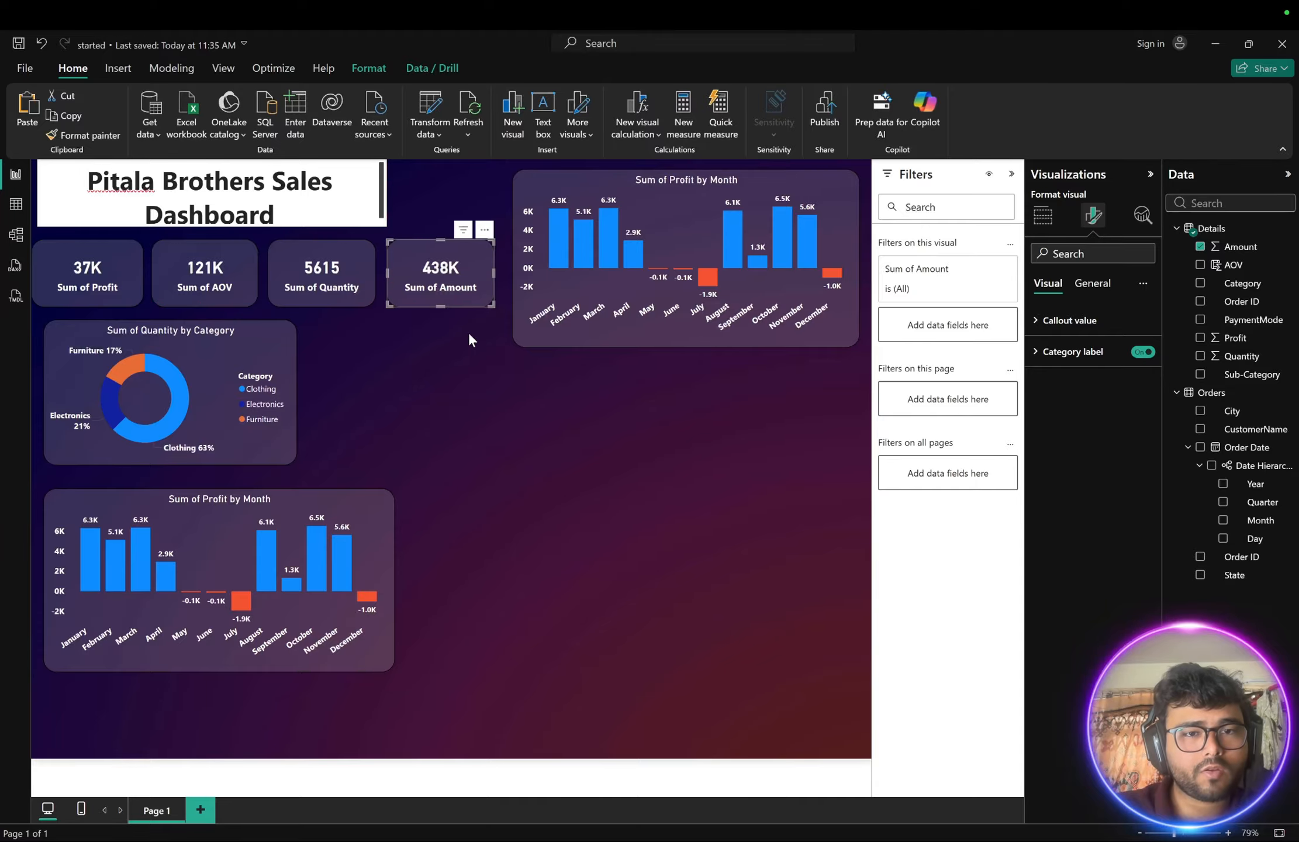
{"action": "left_click", "coordinate": [464, 373]}
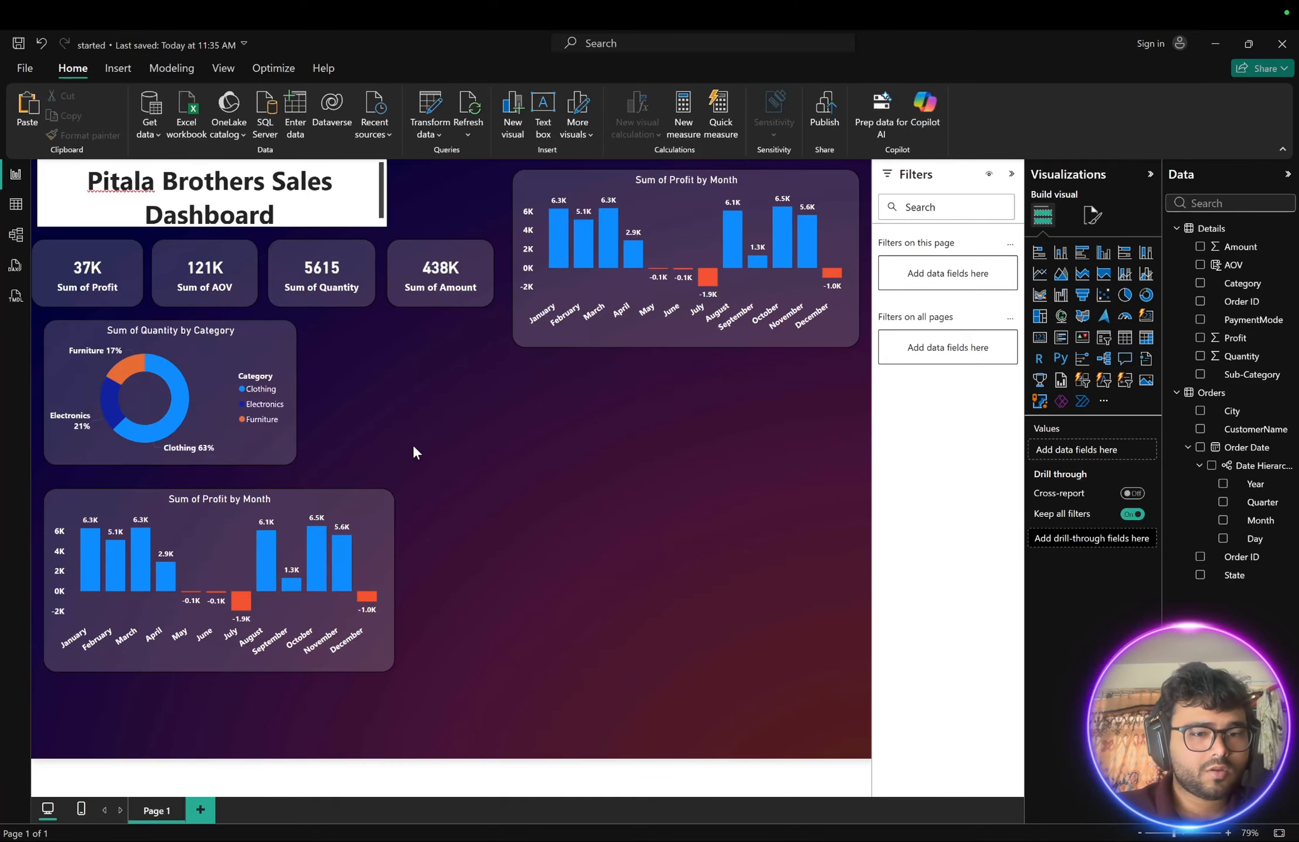
- Check the reference dashboard and replace the lower chart's Month axis with the Sub-Category field
{"action": "left_click", "coordinate": [374, 538]}
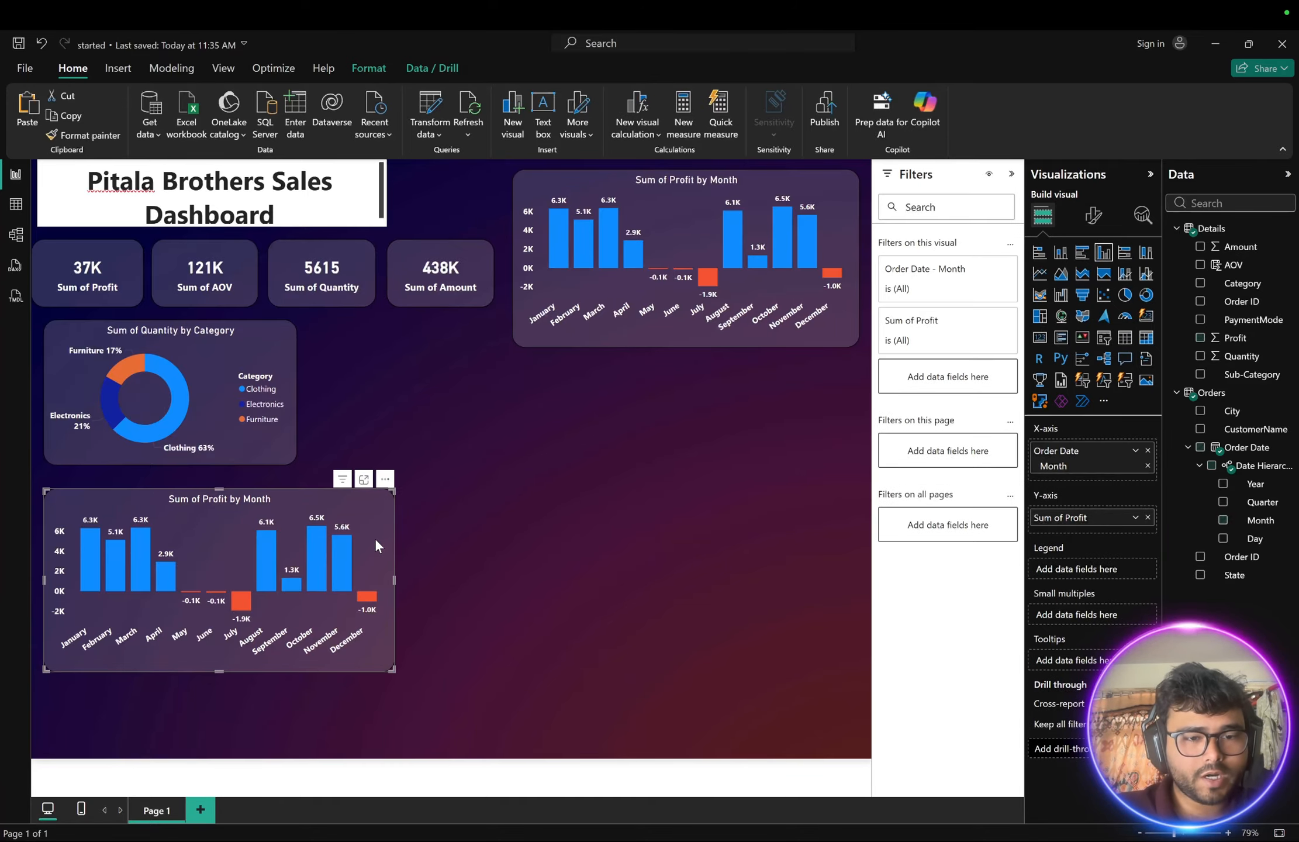
{"action": "key", "text": "ctrl+Right"}
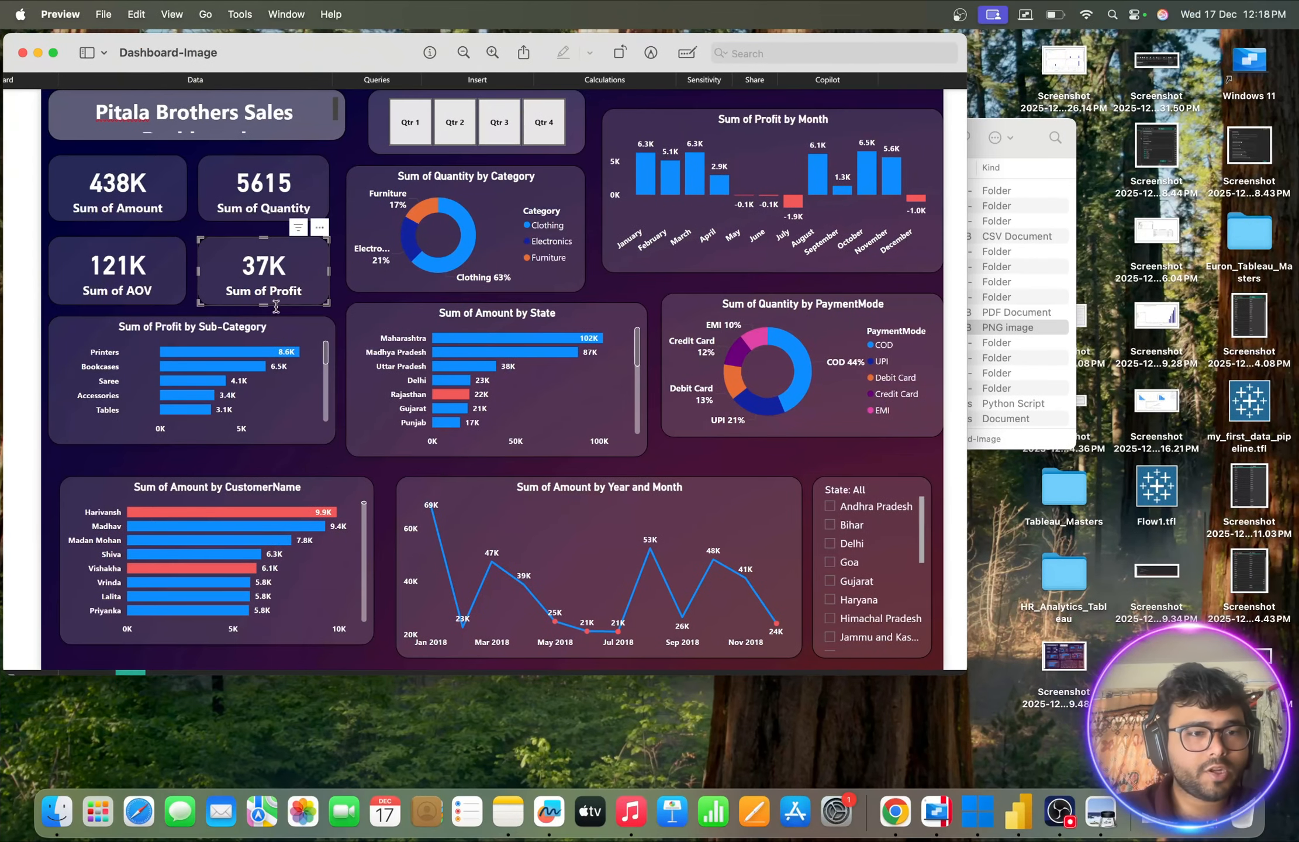
{"action": "key", "text": "ctrl+Left"}
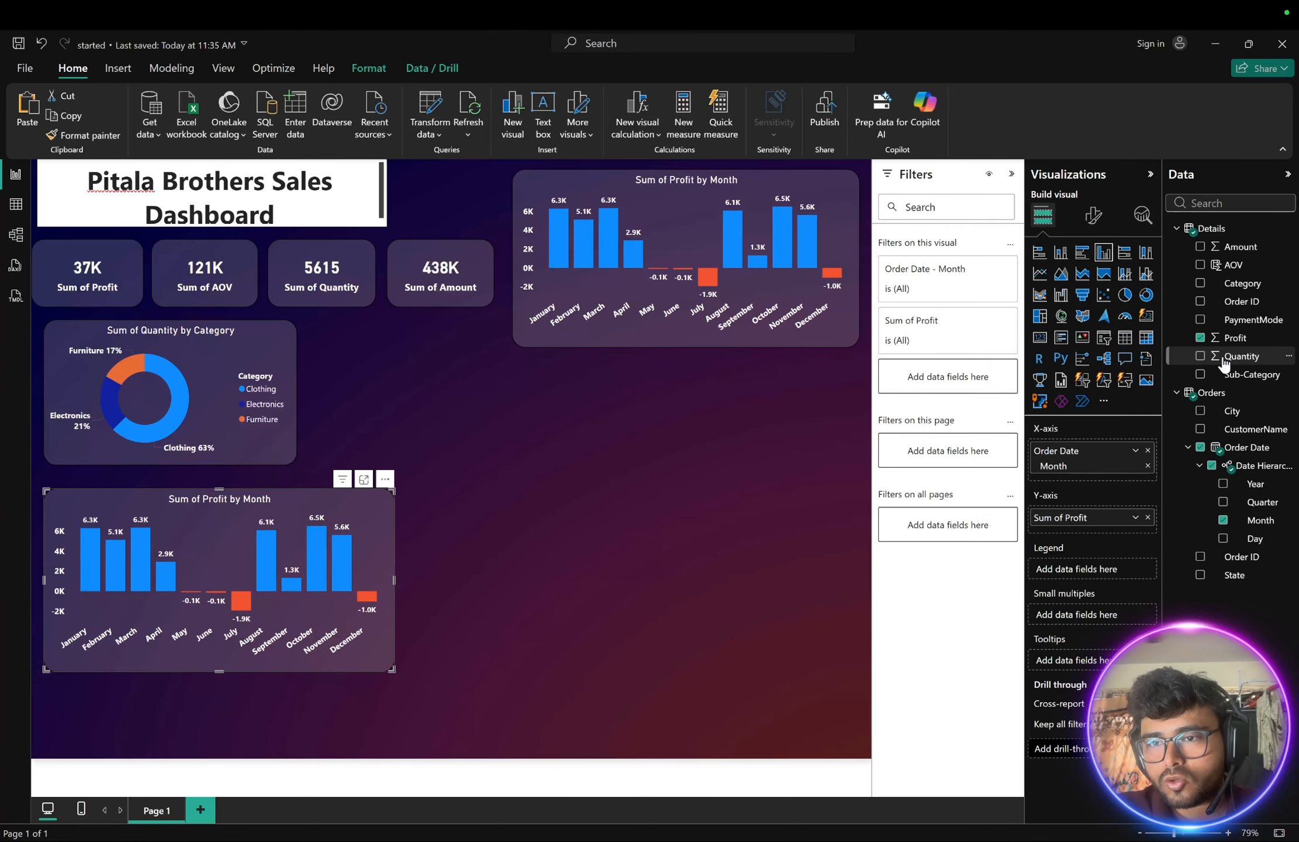
{"action": "left_click", "coordinate": [1222, 520]}
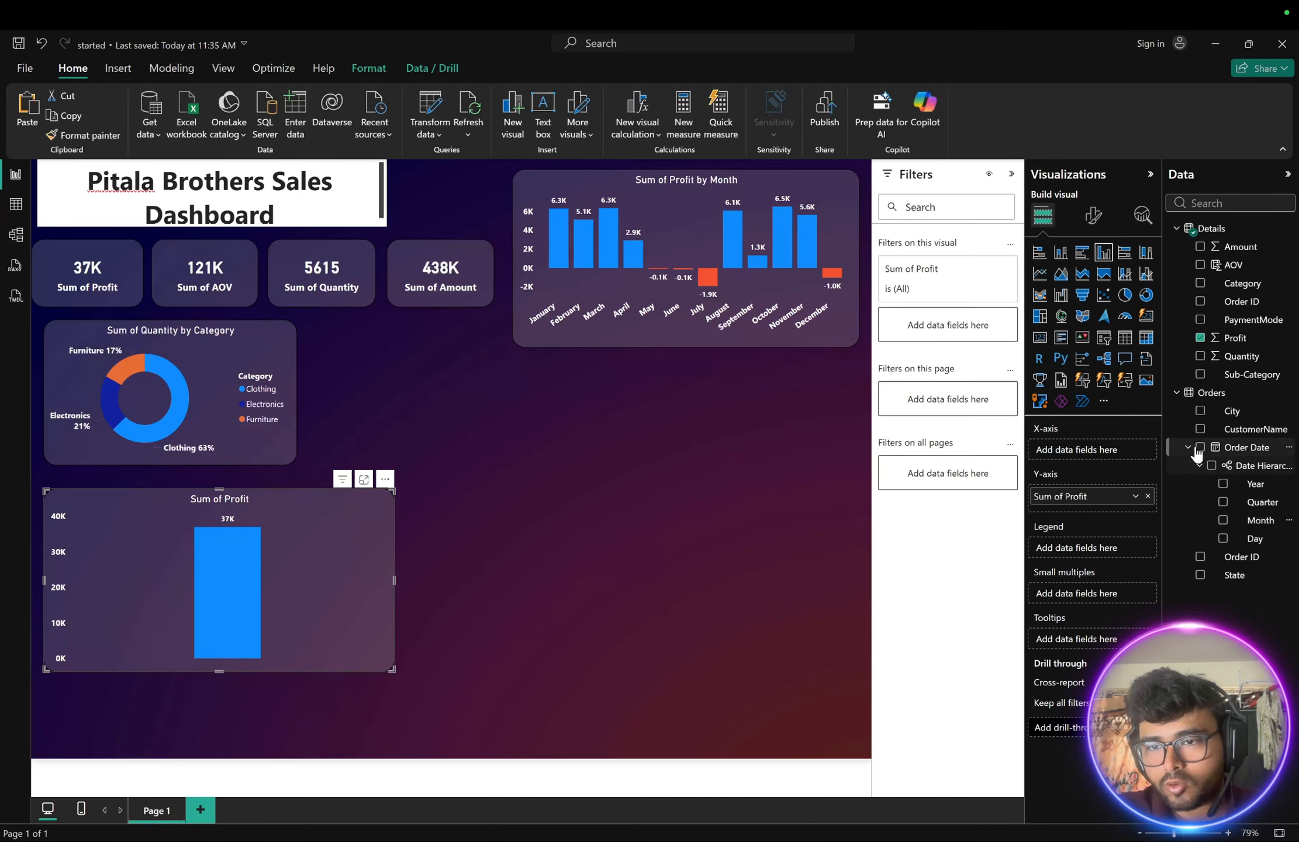
{"action": "left_click", "coordinate": [1200, 374]}
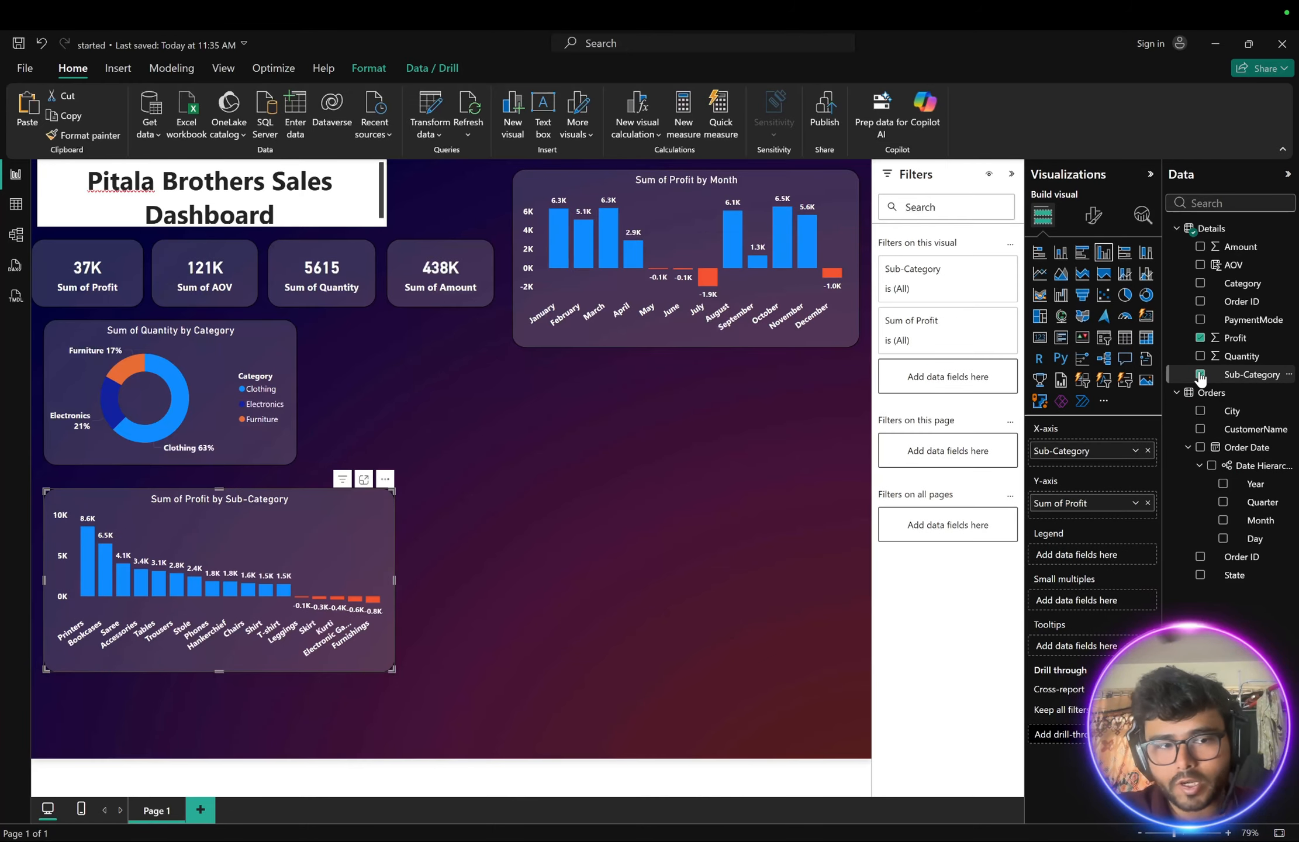
- Enlarge the Profit by Sub-Category chart and convert it to a clustered bar chart
{"action": "left_click_drag", "start_coordinate": [393, 669], "coordinate": [536, 712]}
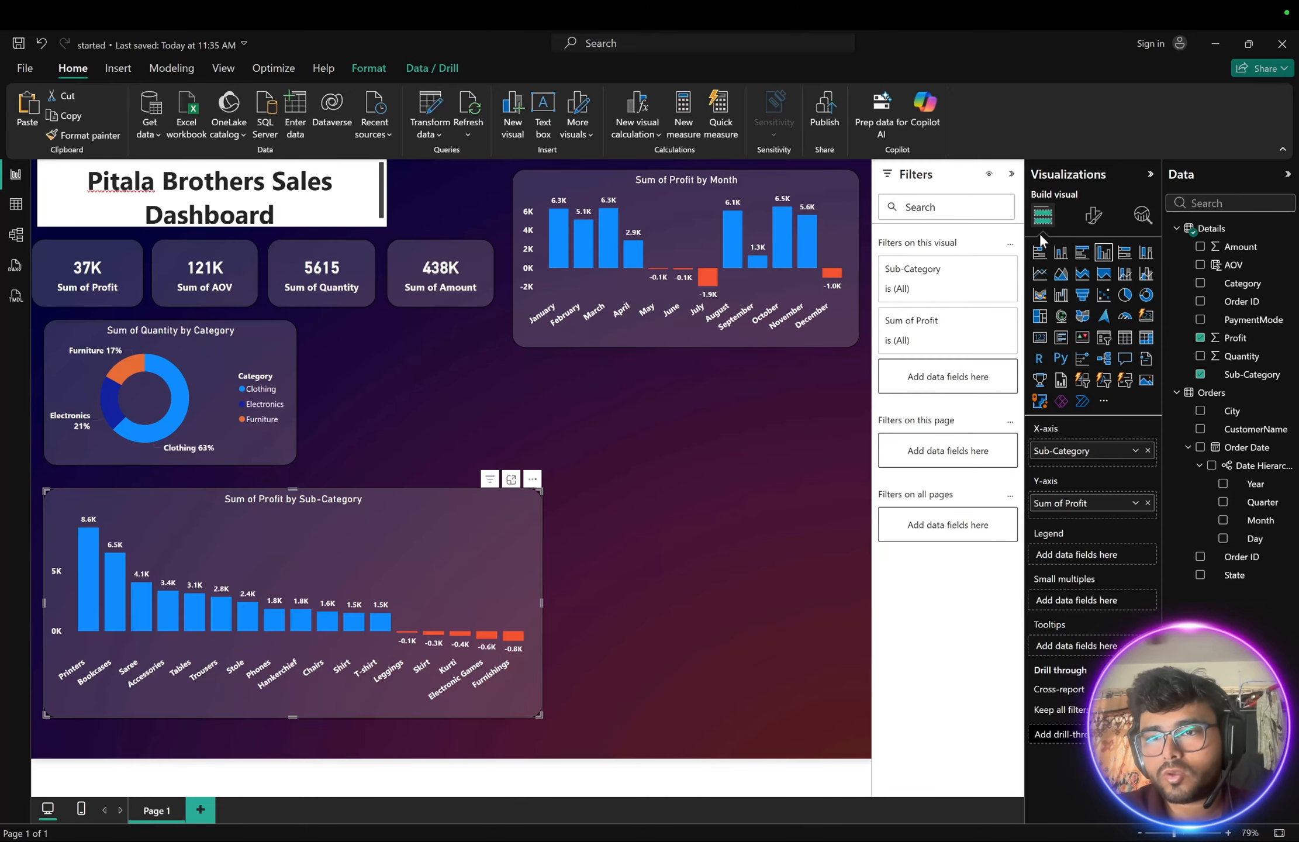
{"action": "left_click", "coordinate": [1125, 254]}
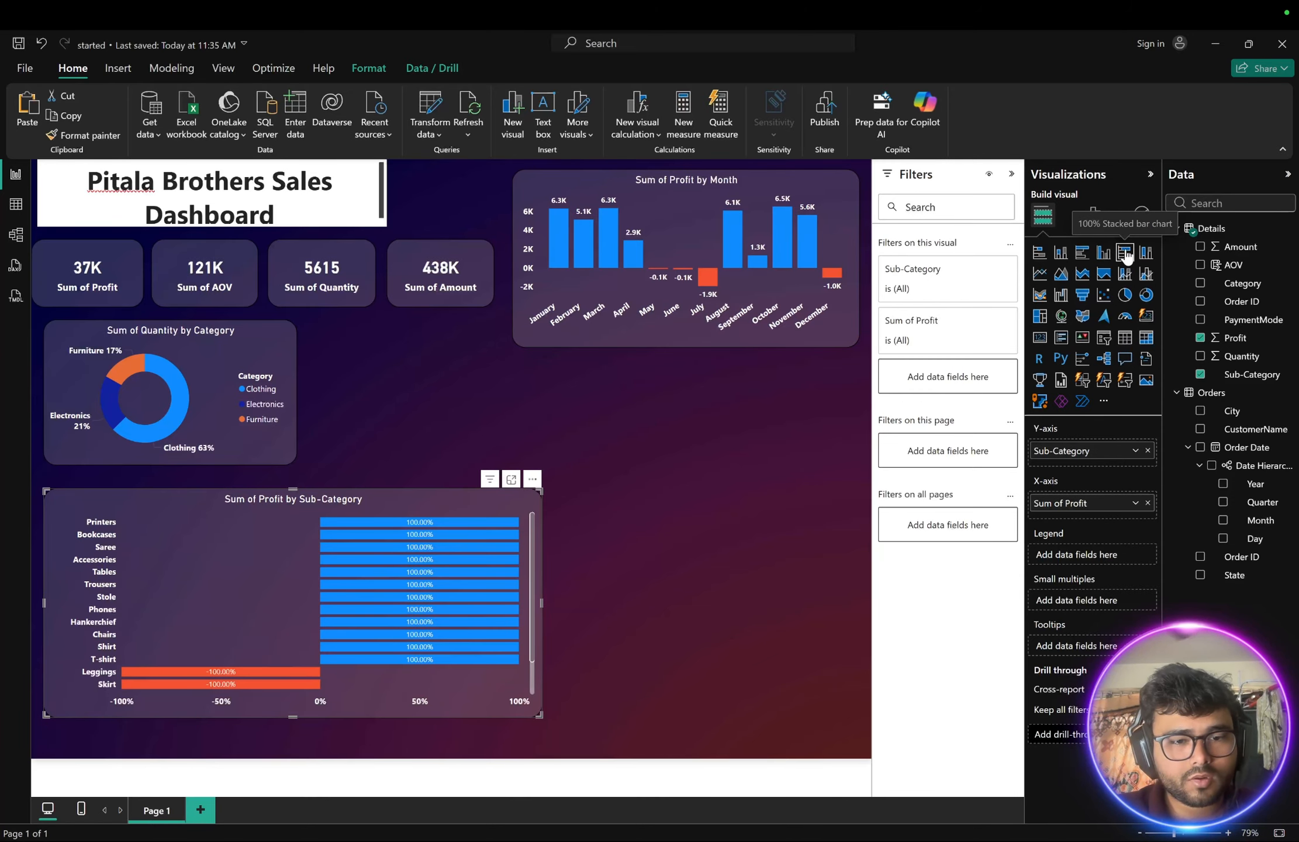
{"action": "left_click", "coordinate": [1080, 256]}
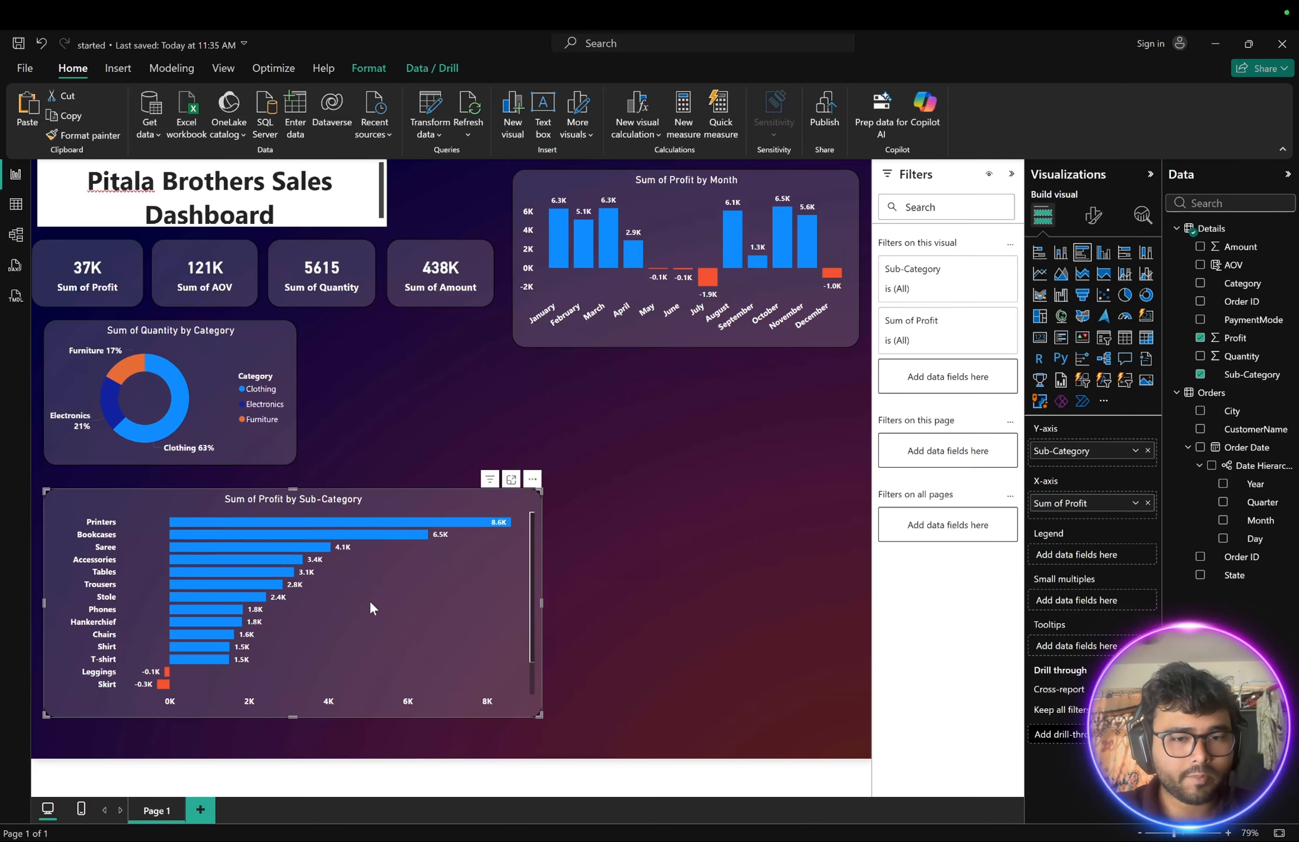
- Scroll through the sub-category bars and inspect their profit values
{"action": "scroll", "coordinate": [369, 599], "scroll_direction": "up", "scroll_amount": 3}
{"action": "mouse_move", "coordinate": [200, 559]}
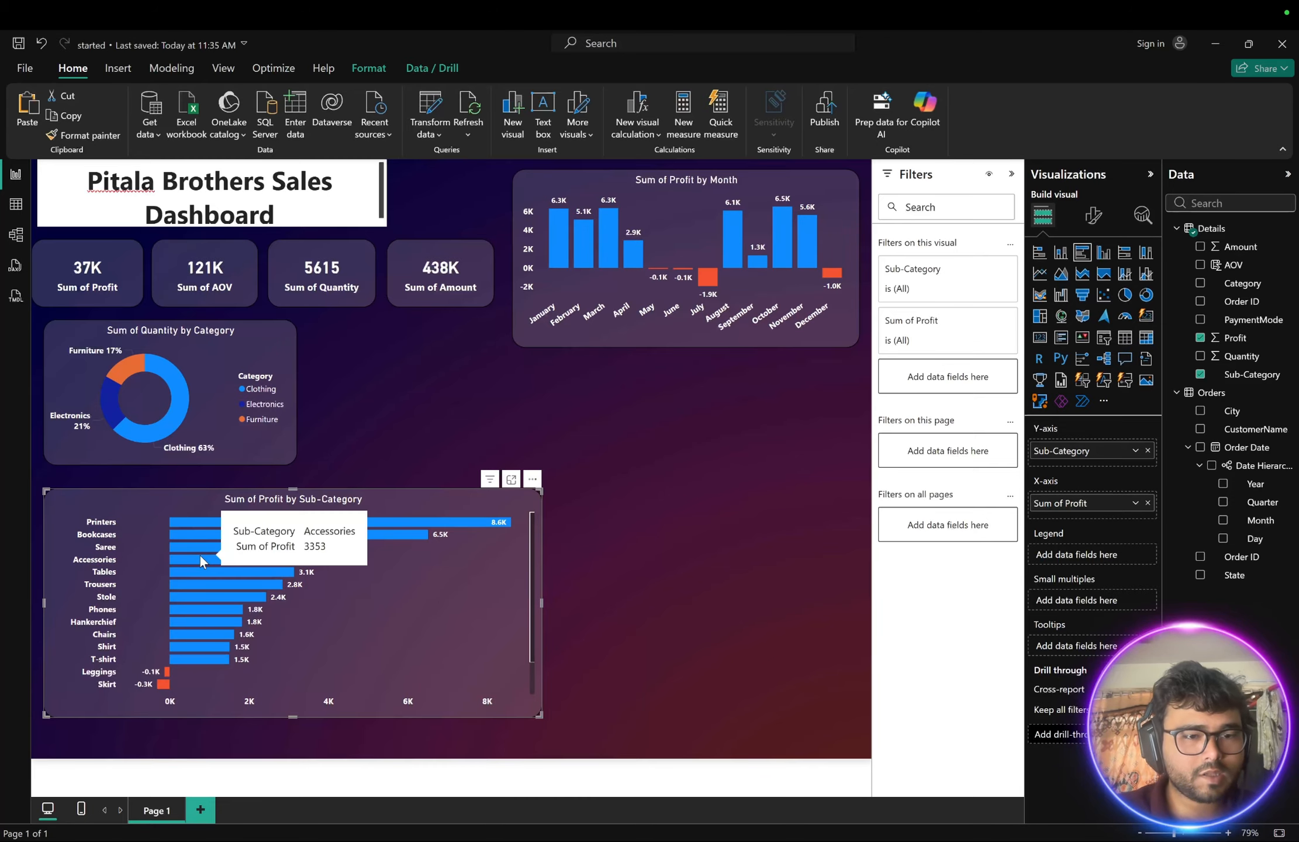
{"action": "mouse_move", "coordinate": [265, 550]}
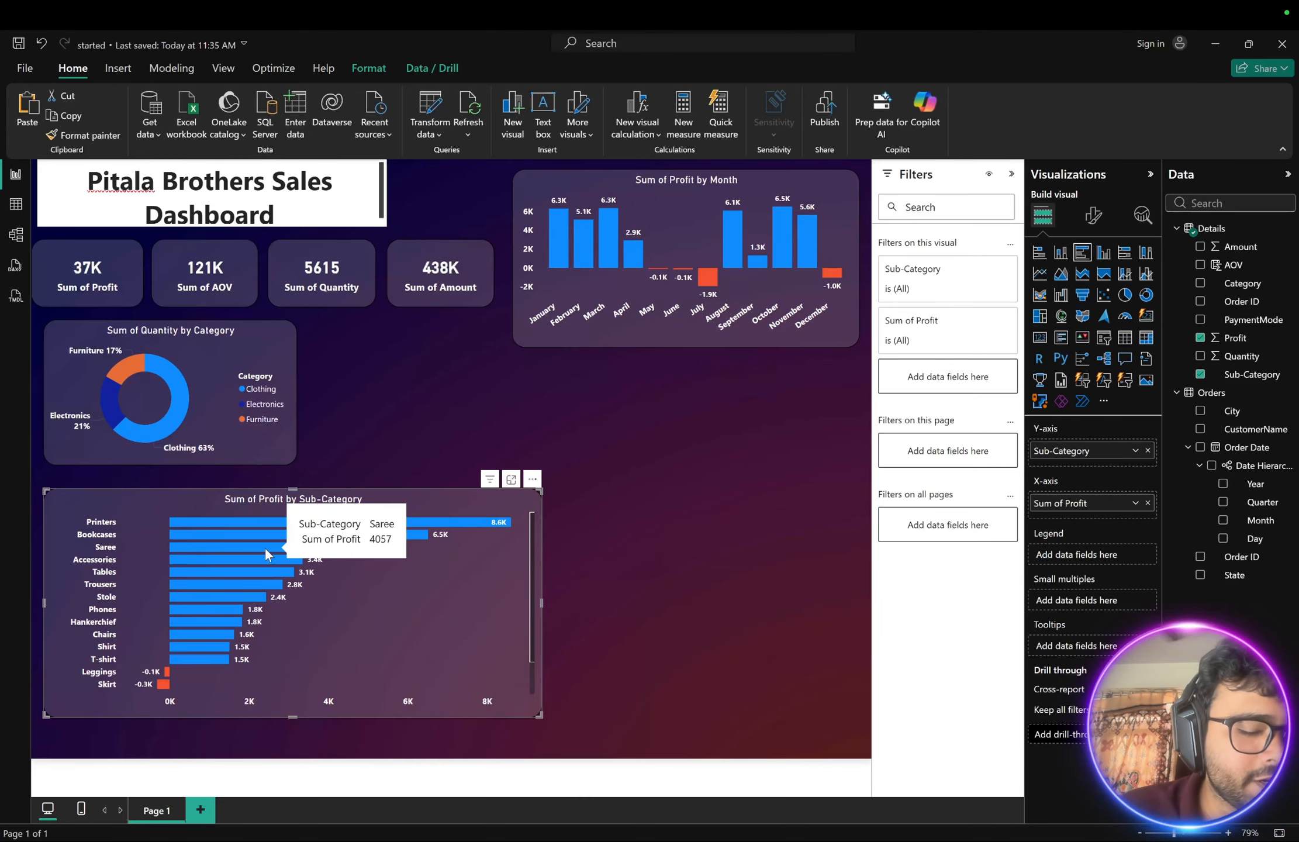
{"action": "scroll", "coordinate": [264, 547], "scroll_direction": "down", "scroll_amount": 3}
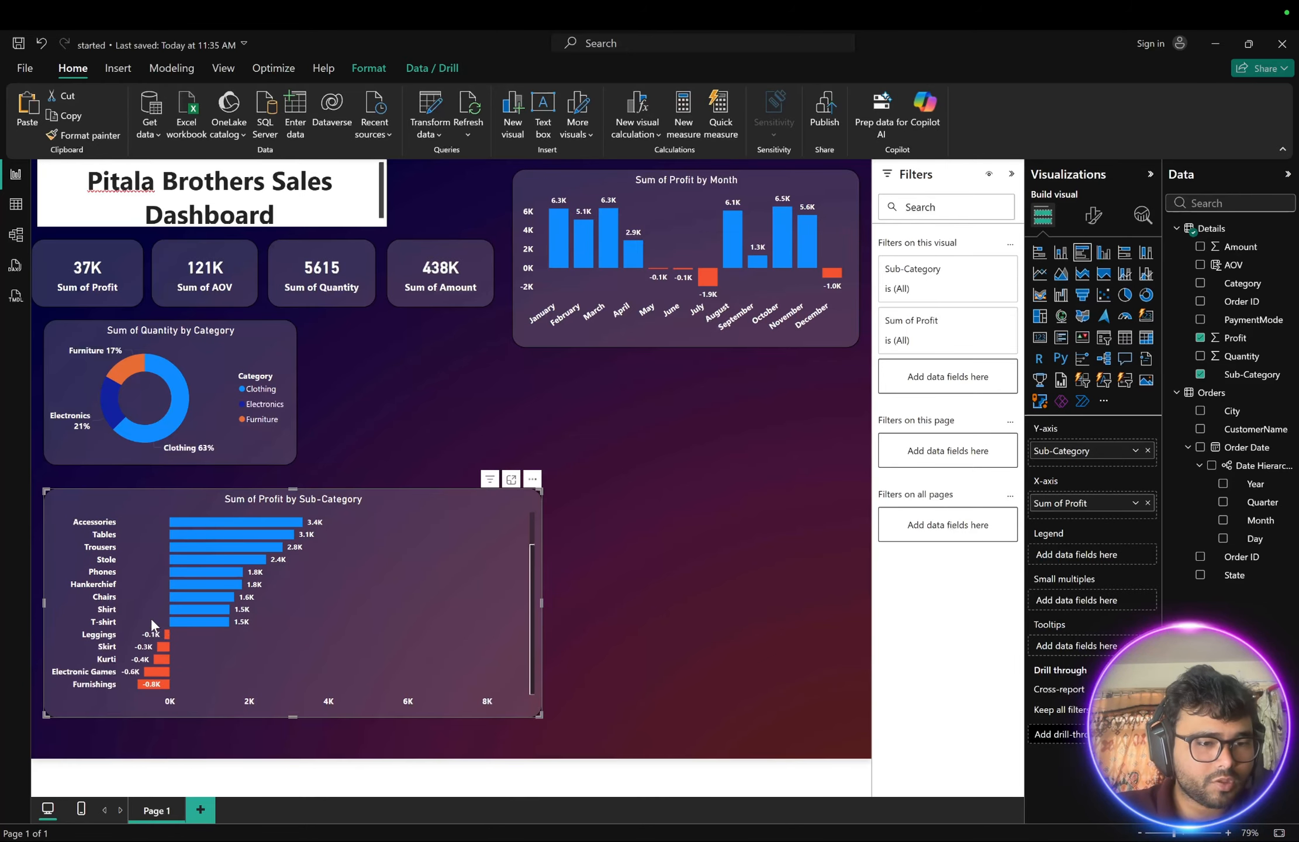
{"action": "scroll", "coordinate": [220, 553], "scroll_direction": "up", "scroll_amount": 3}
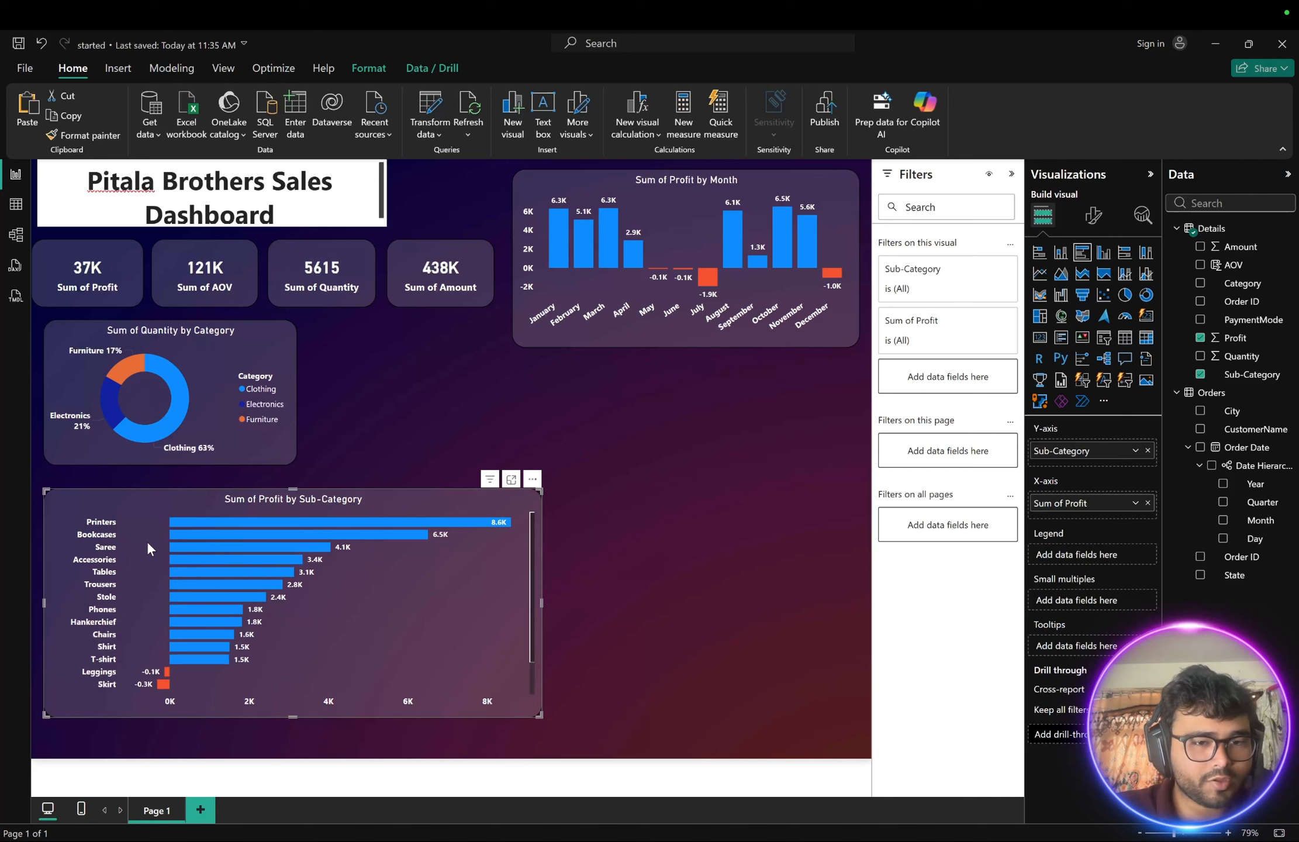
{"action": "scroll", "coordinate": [147, 541], "scroll_direction": "down", "scroll_amount": 3}
{"action": "scroll", "coordinate": [147, 541], "scroll_direction": "up", "scroll_amount": 3}
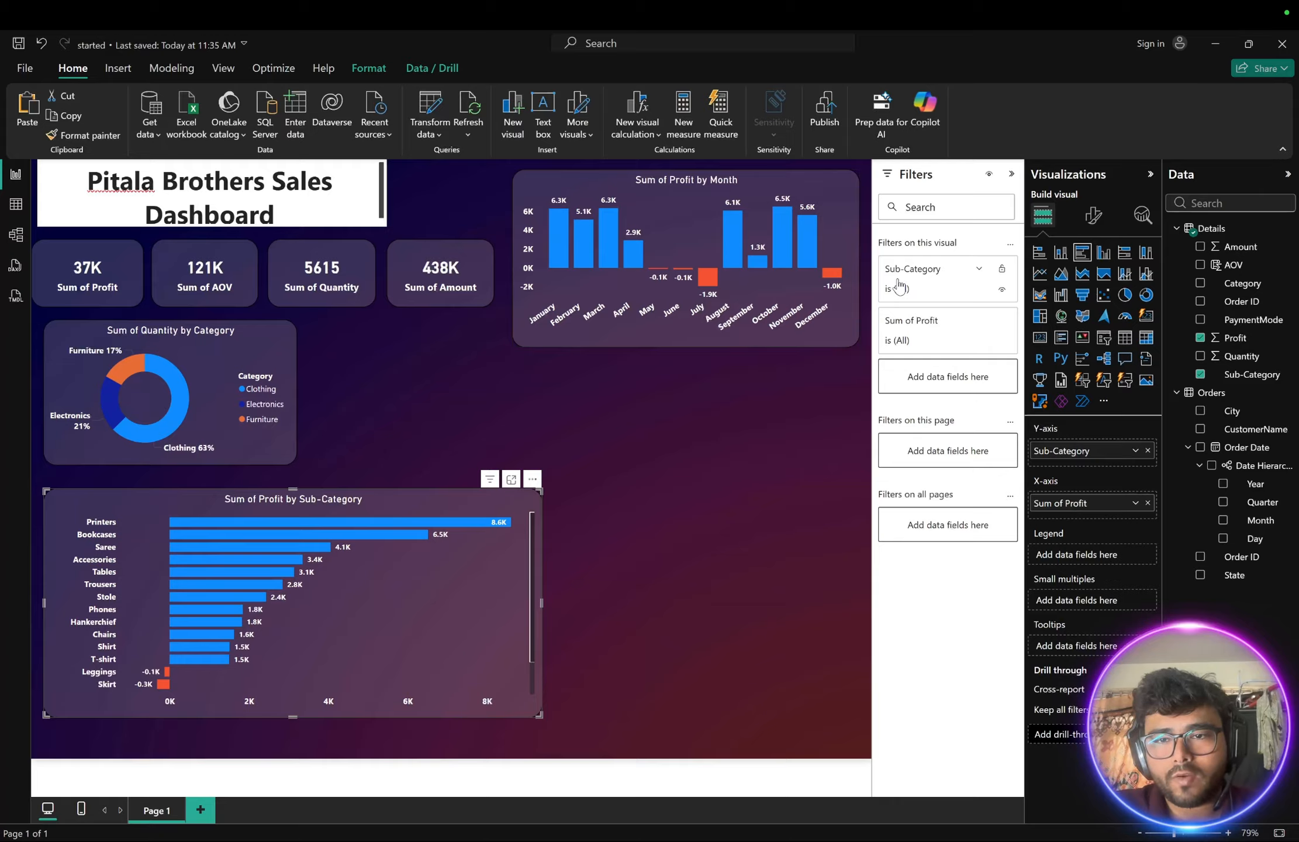
- Expand the Sub-Category filter for this visual and browse its filter type options and value list
{"action": "left_click", "coordinate": [978, 269]}
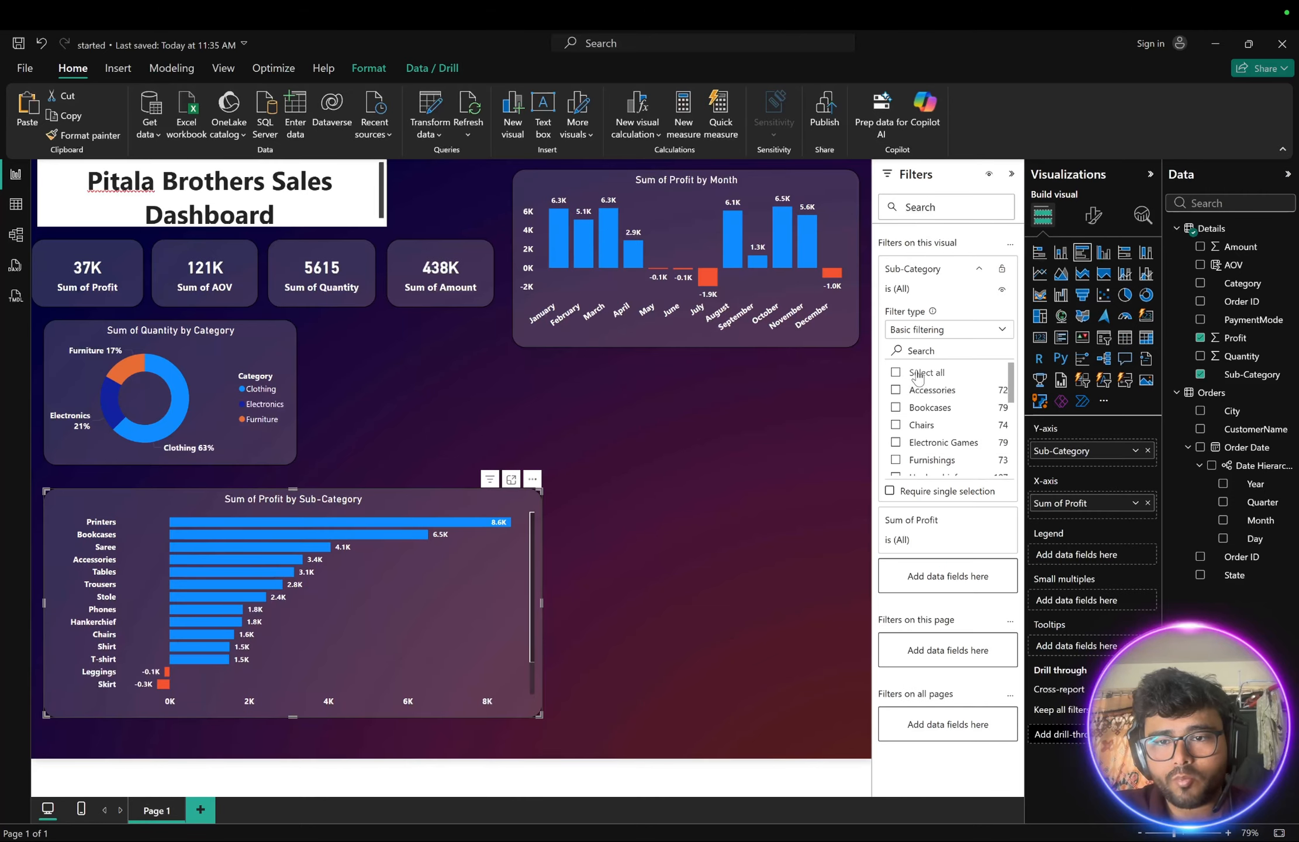
{"action": "left_click", "coordinate": [958, 331]}
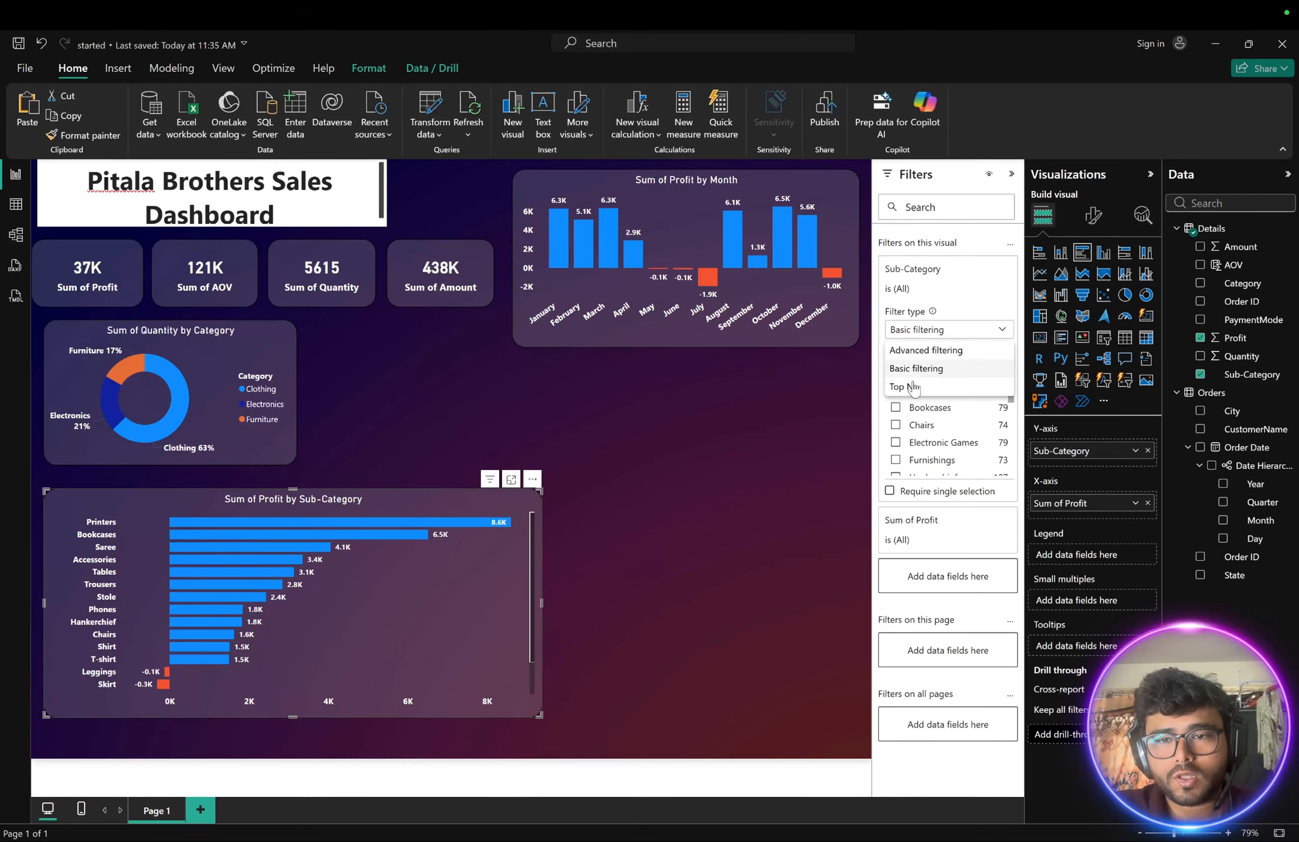
{"action": "left_click", "coordinate": [969, 325]}
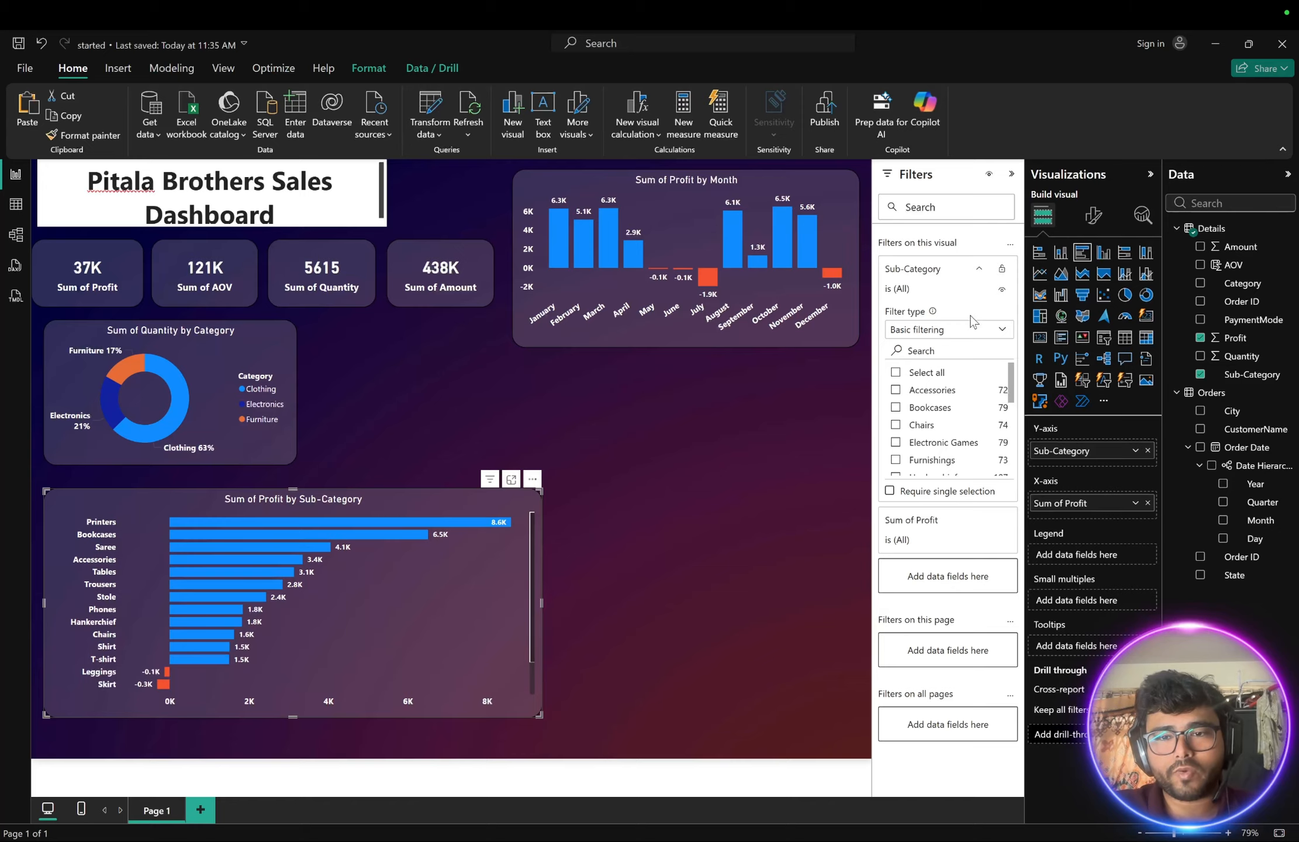
{"action": "scroll", "coordinate": [929, 415], "scroll_direction": "down", "scroll_amount": 3}
{"action": "scroll", "coordinate": [920, 414], "scroll_direction": "up", "scroll_amount": 5}
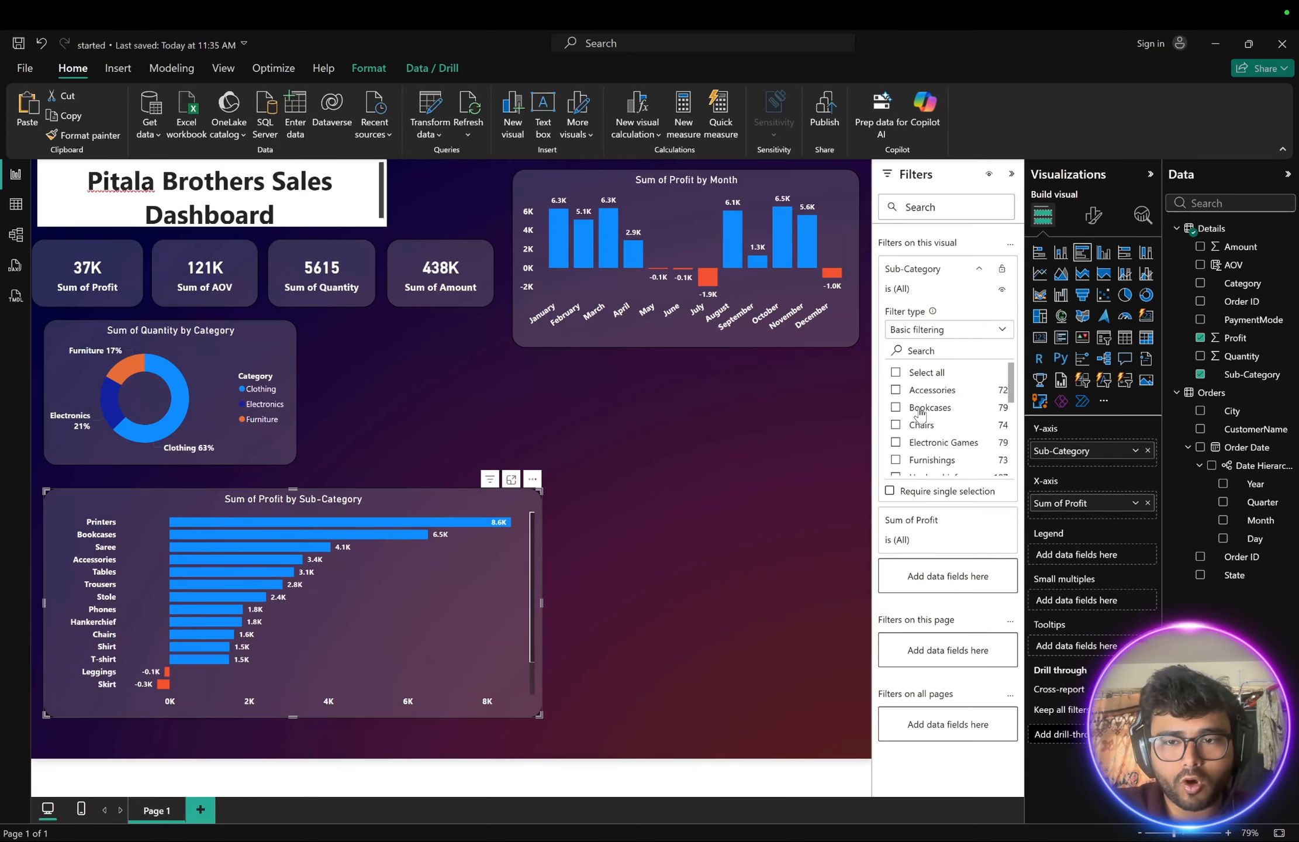
{"action": "scroll", "coordinate": [919, 412], "scroll_direction": "down", "scroll_amount": 5}
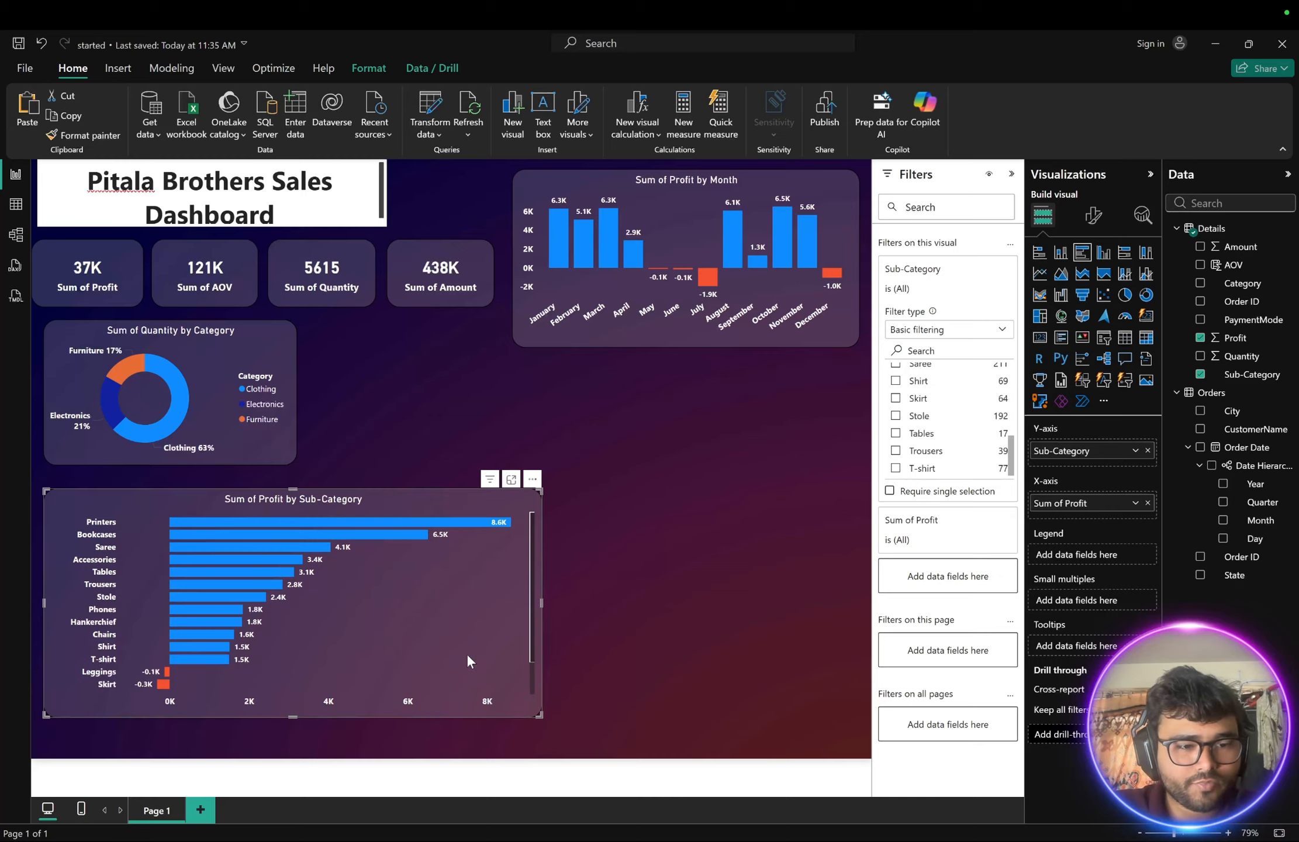
{"action": "scroll", "coordinate": [423, 645], "scroll_direction": "down", "scroll_amount": 2}
{"action": "scroll", "coordinate": [425, 650], "scroll_direction": "down", "scroll_amount": 1}
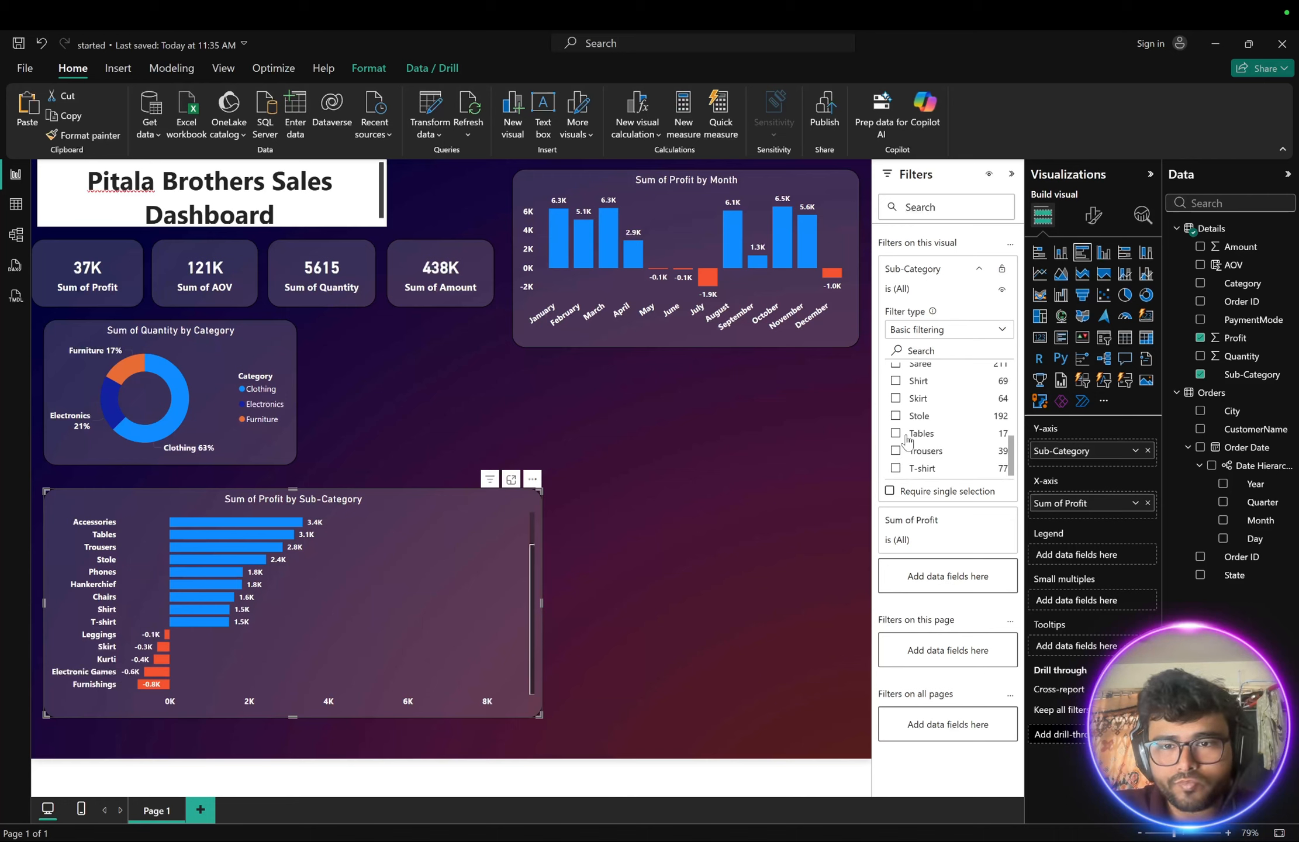
{"action": "scroll", "coordinate": [903, 447], "scroll_direction": "up", "scroll_amount": 4}
{"action": "scroll", "coordinate": [909, 436], "scroll_direction": "down", "scroll_amount": 1}
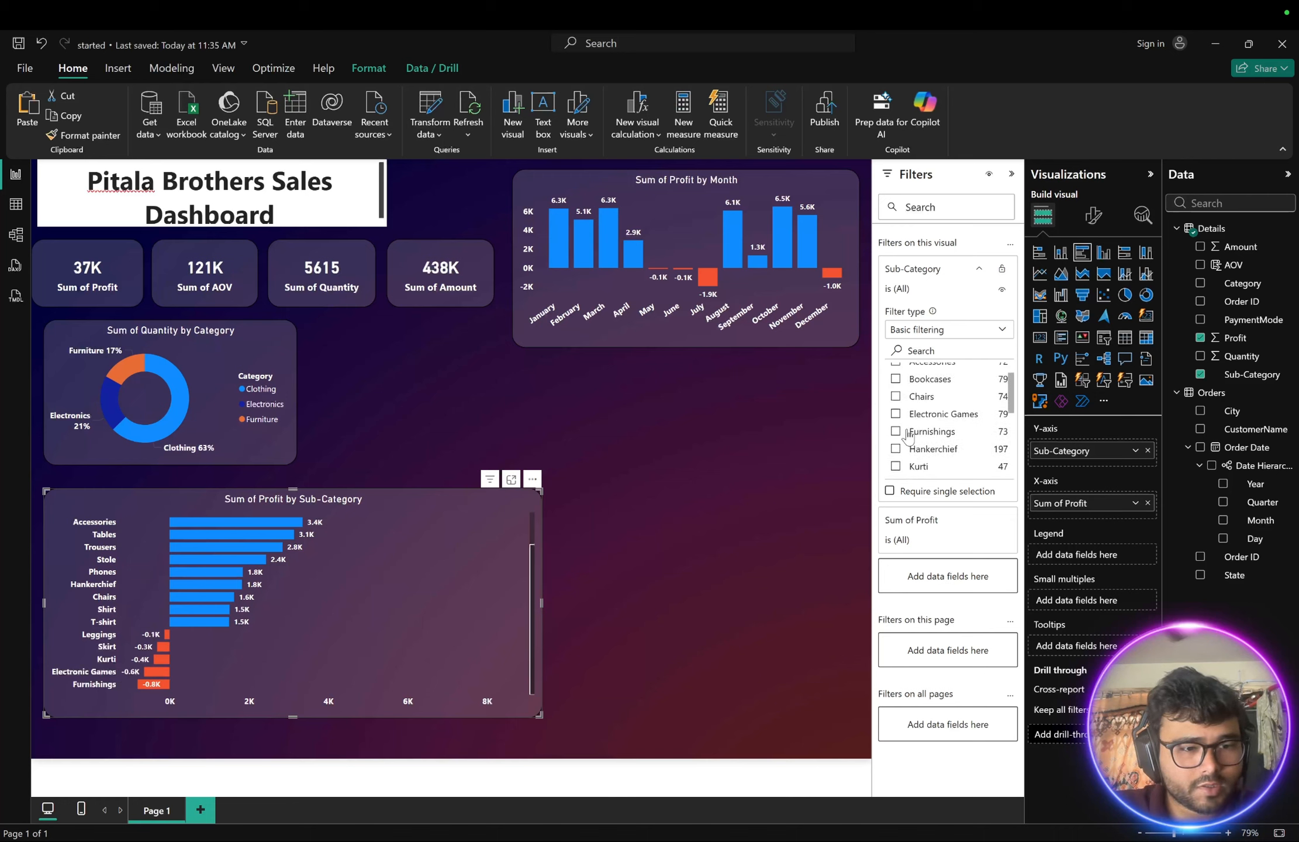
- Try filtering the sub-category chart to Electronic Games alone, clear that selection, and scroll the filter's value list
{"action": "left_click", "coordinate": [895, 415]}
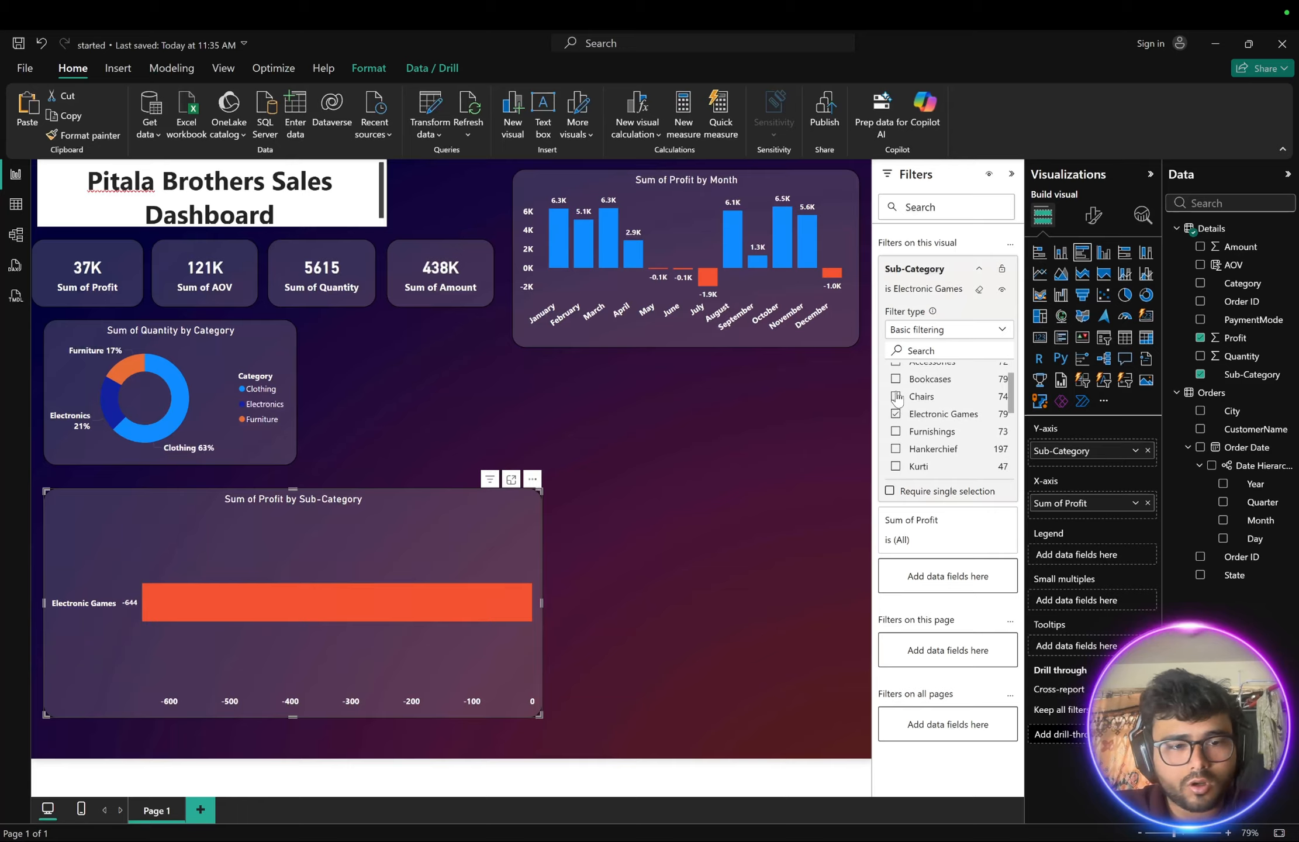
{"action": "left_click", "coordinate": [897, 414]}
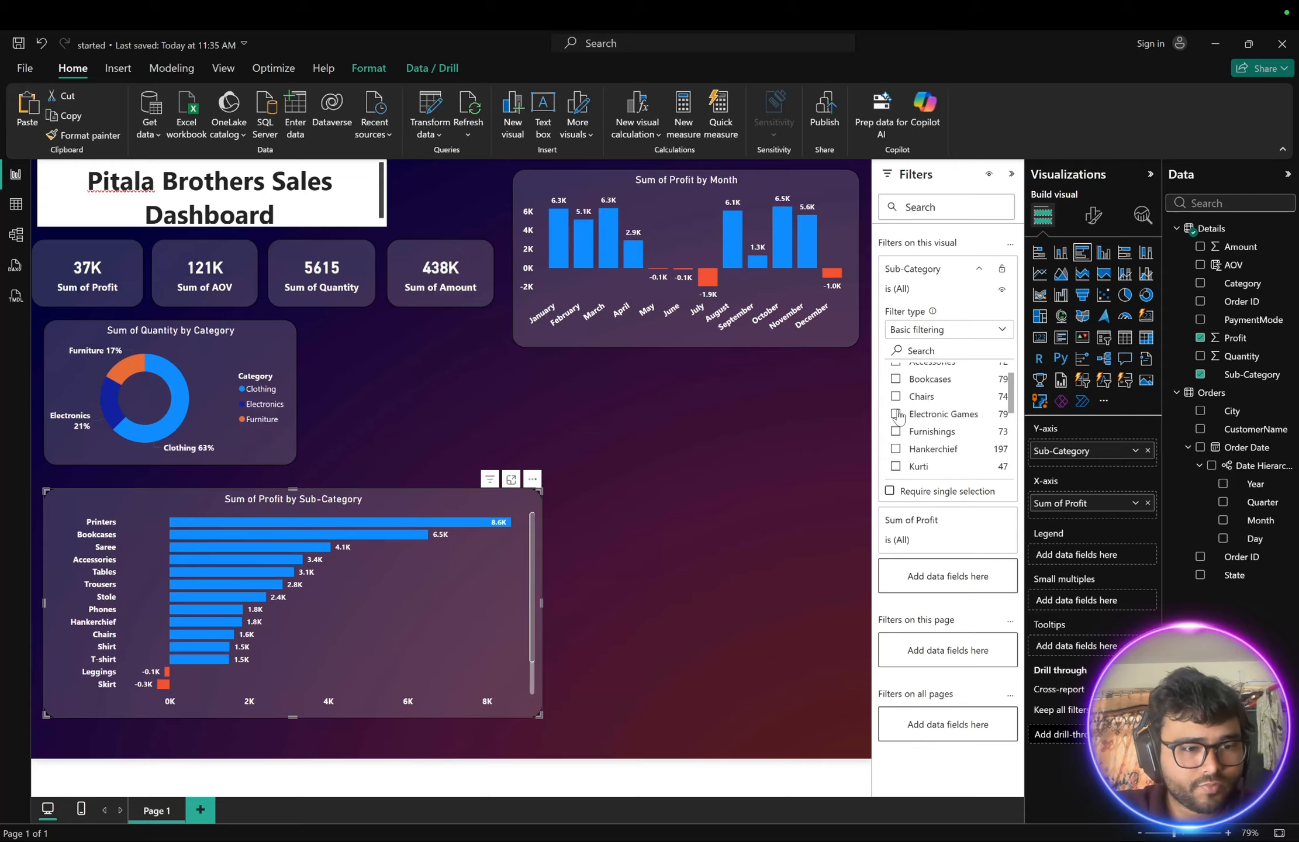
{"action": "scroll", "coordinate": [474, 651], "scroll_direction": "down", "scroll_amount": 1}
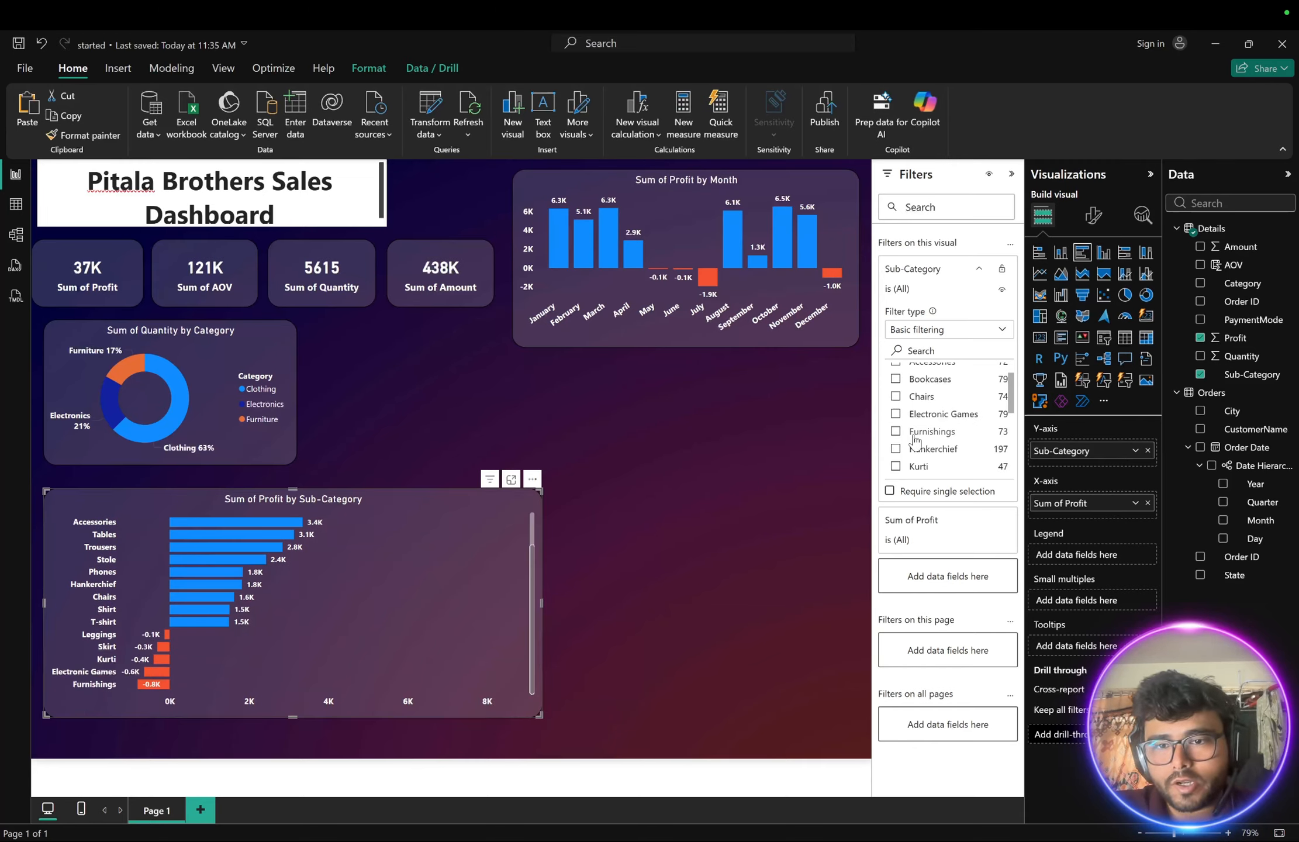
{"action": "scroll", "coordinate": [915, 440], "scroll_direction": "down", "scroll_amount": 1}
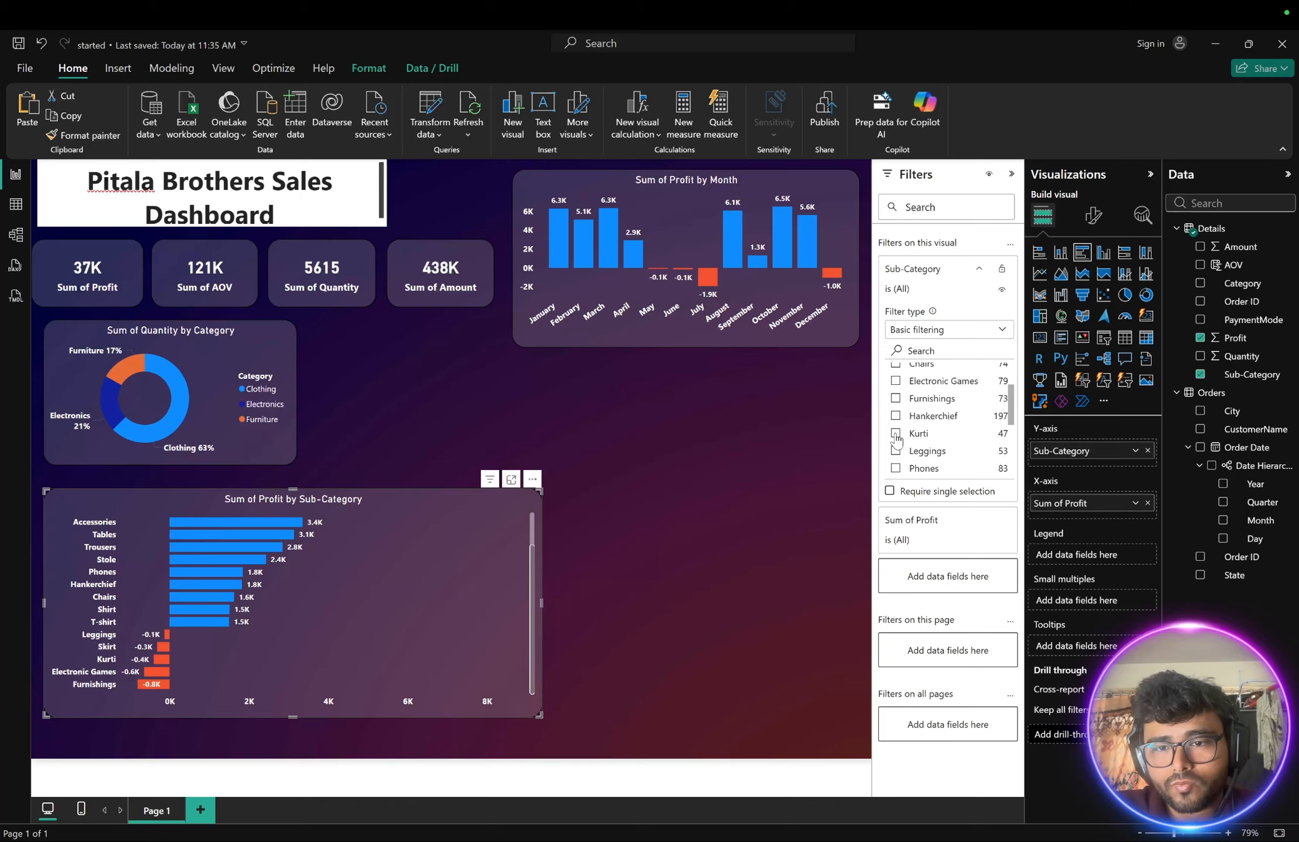
- Try a basic filter on the sub-category chart showing only Leggings, Kurti, Skirt and Electronic Games
{"action": "left_click", "coordinate": [895, 450]}
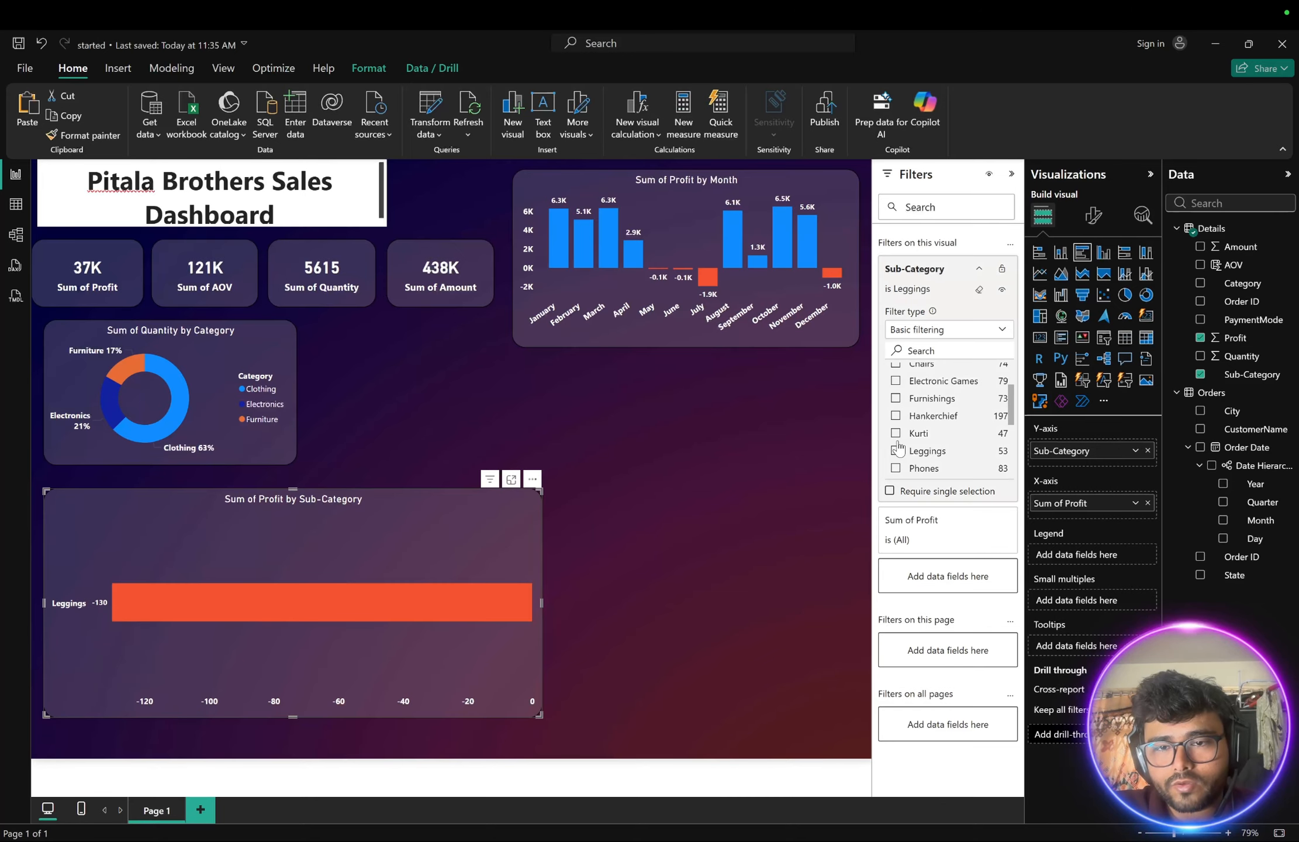
{"action": "left_click", "coordinate": [895, 433]}
{"action": "scroll", "coordinate": [898, 439], "scroll_direction": "down", "scroll_amount": 3}
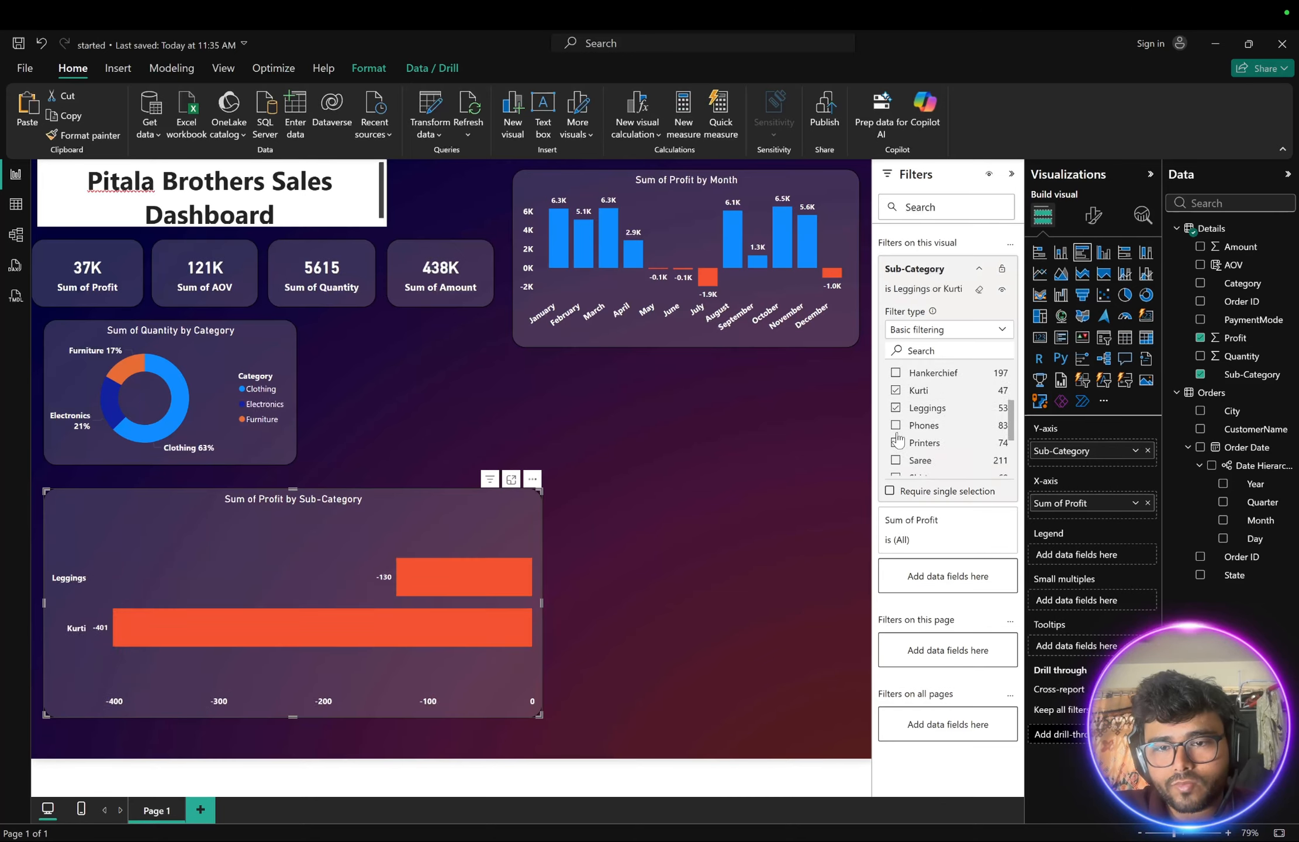
{"action": "scroll", "coordinate": [897, 449], "scroll_direction": "down", "scroll_amount": 3}
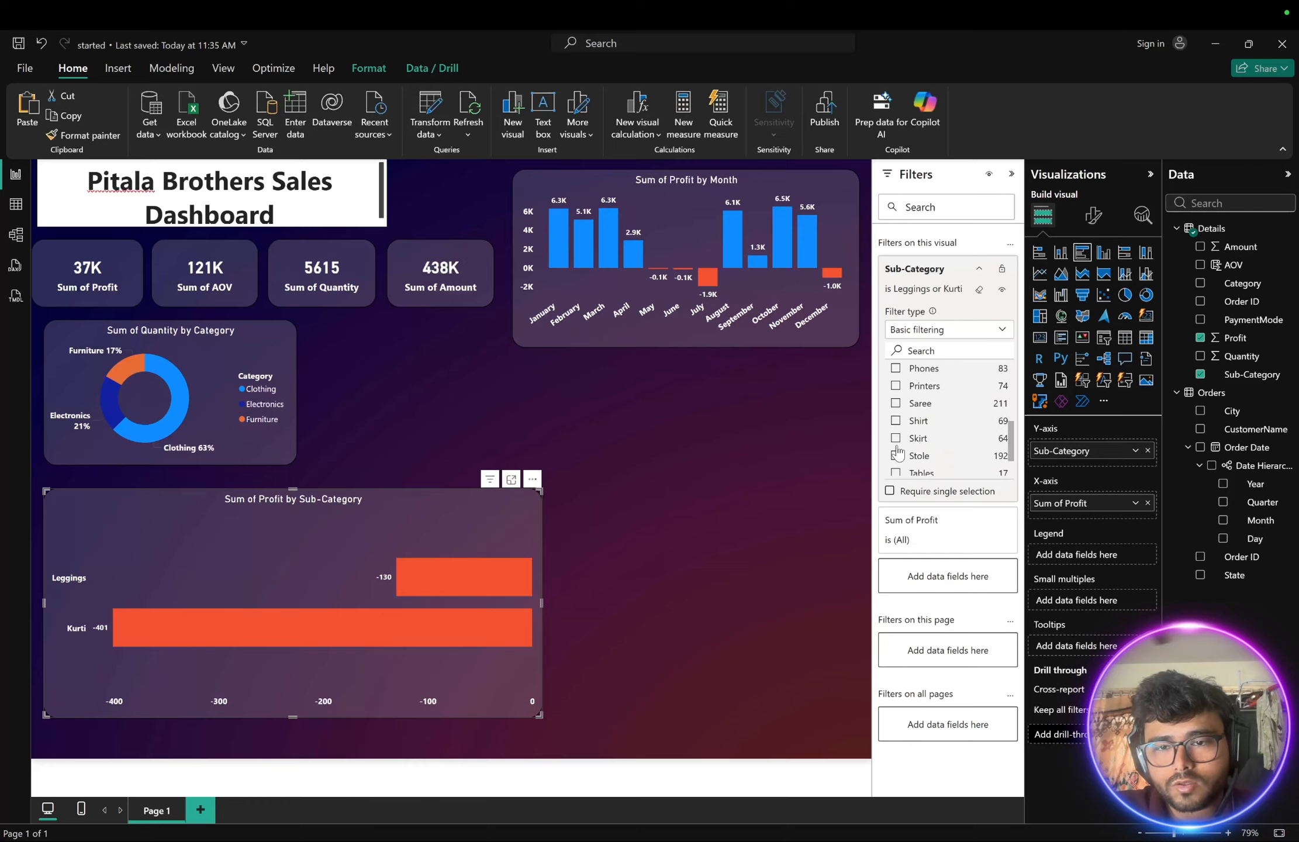
{"action": "left_click", "coordinate": [896, 438]}
{"action": "scroll", "coordinate": [898, 442], "scroll_direction": "up", "scroll_amount": 10}
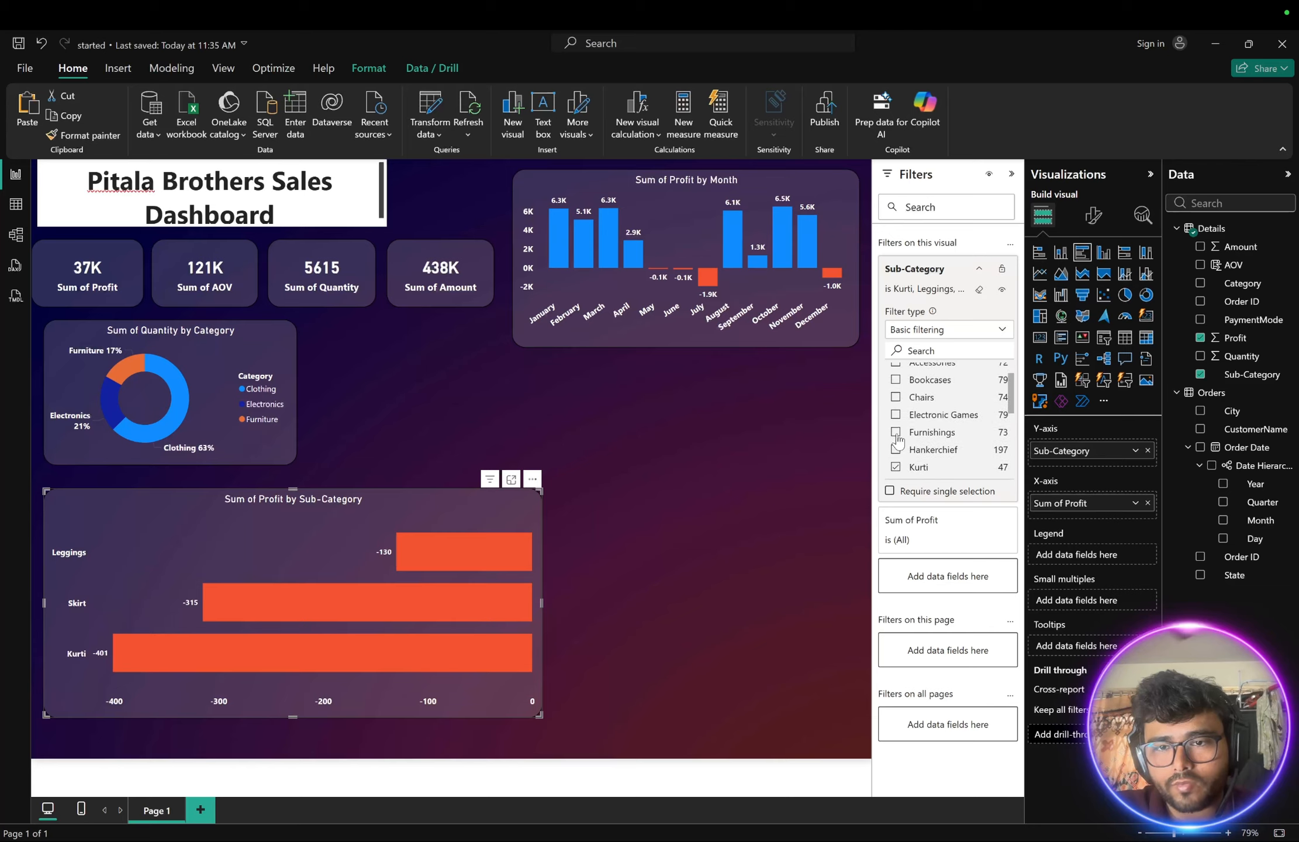
{"action": "scroll", "coordinate": [898, 442], "scroll_direction": "down", "scroll_amount": 2}
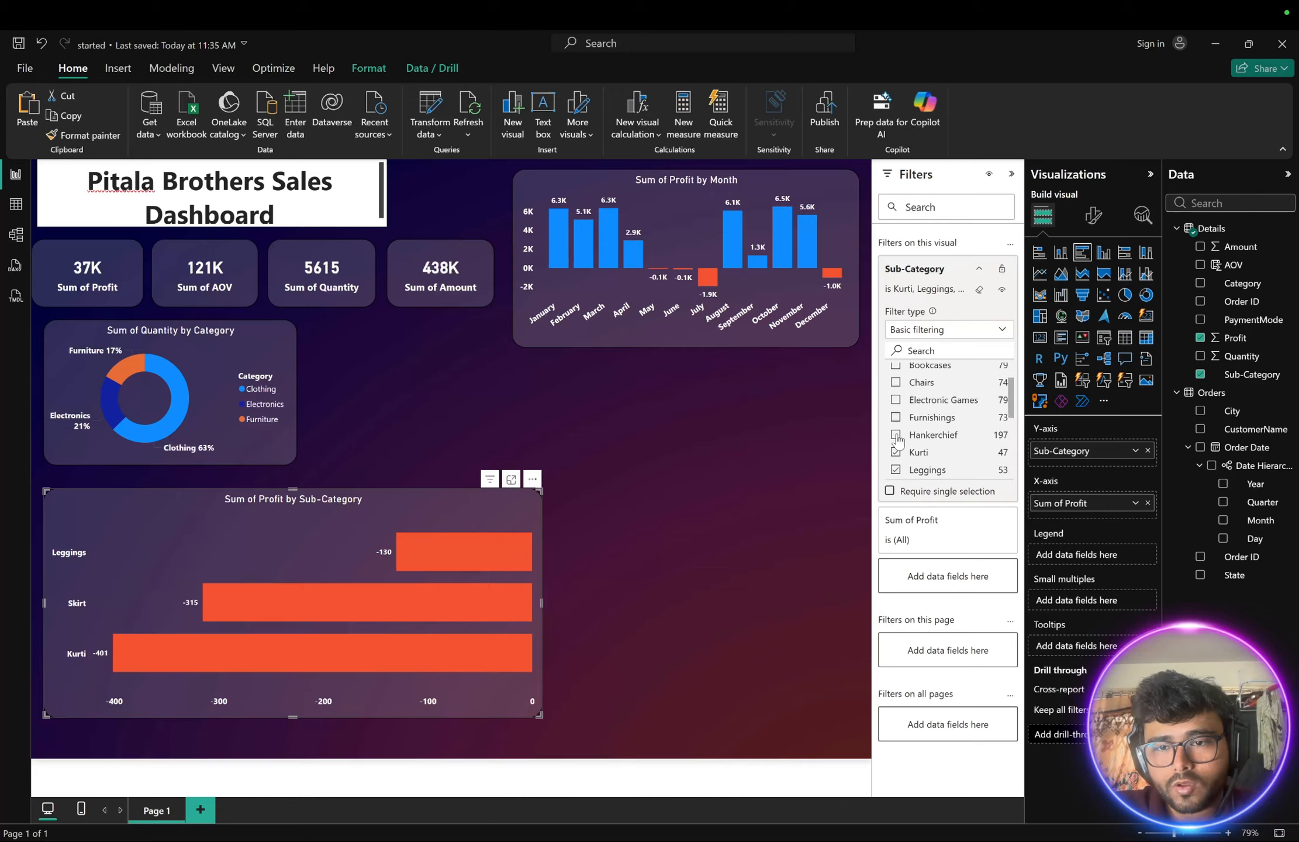
{"action": "left_click", "coordinate": [896, 400]}
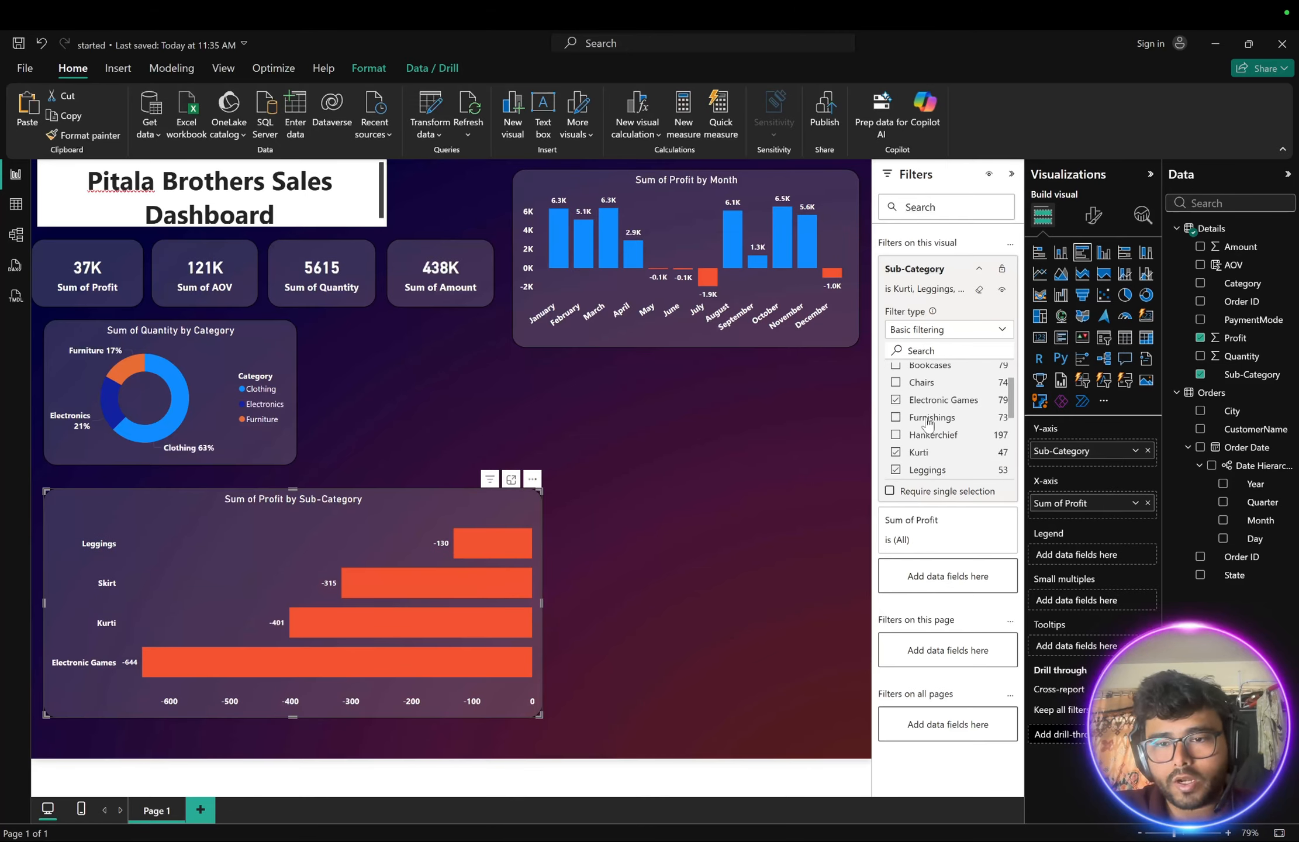
{"action": "scroll", "coordinate": [912, 415], "scroll_direction": "down", "scroll_amount": 6}
{"action": "scroll", "coordinate": [928, 422], "scroll_direction": "up", "scroll_amount": 10}
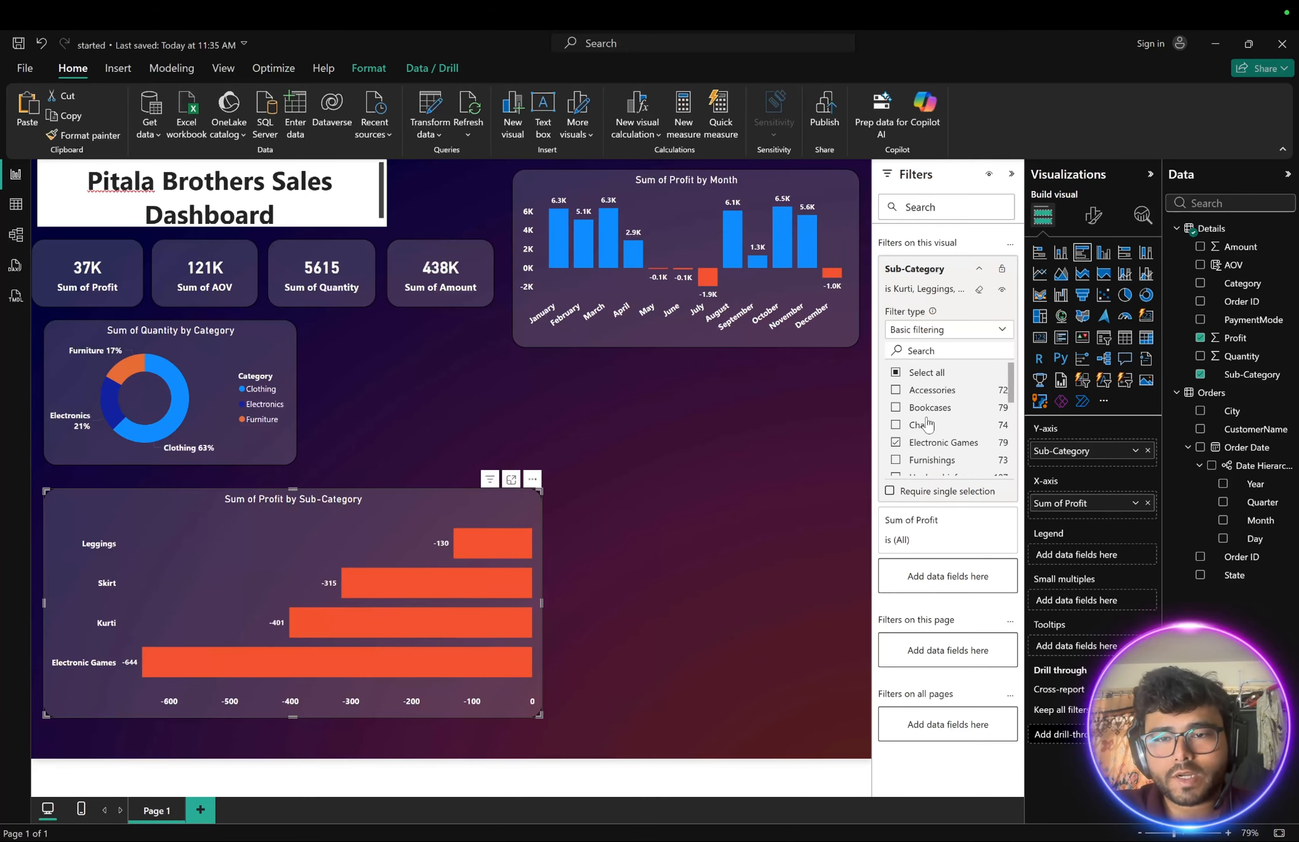
- Try switching the Sub-Category filter to Top N, showing the top 5 by Sum of Profit, and apply it
{"action": "left_click", "coordinate": [986, 331]}
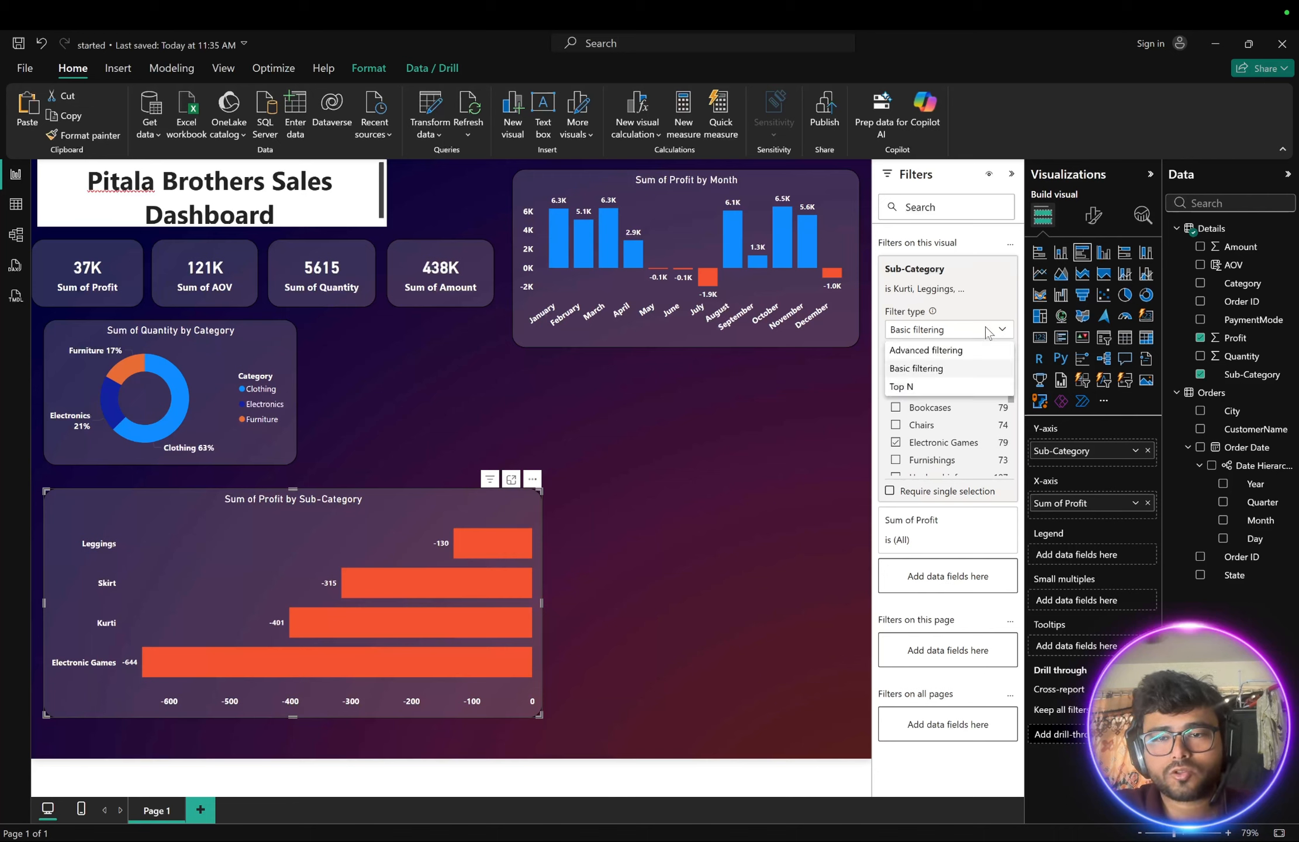
{"action": "left_click", "coordinate": [908, 387]}
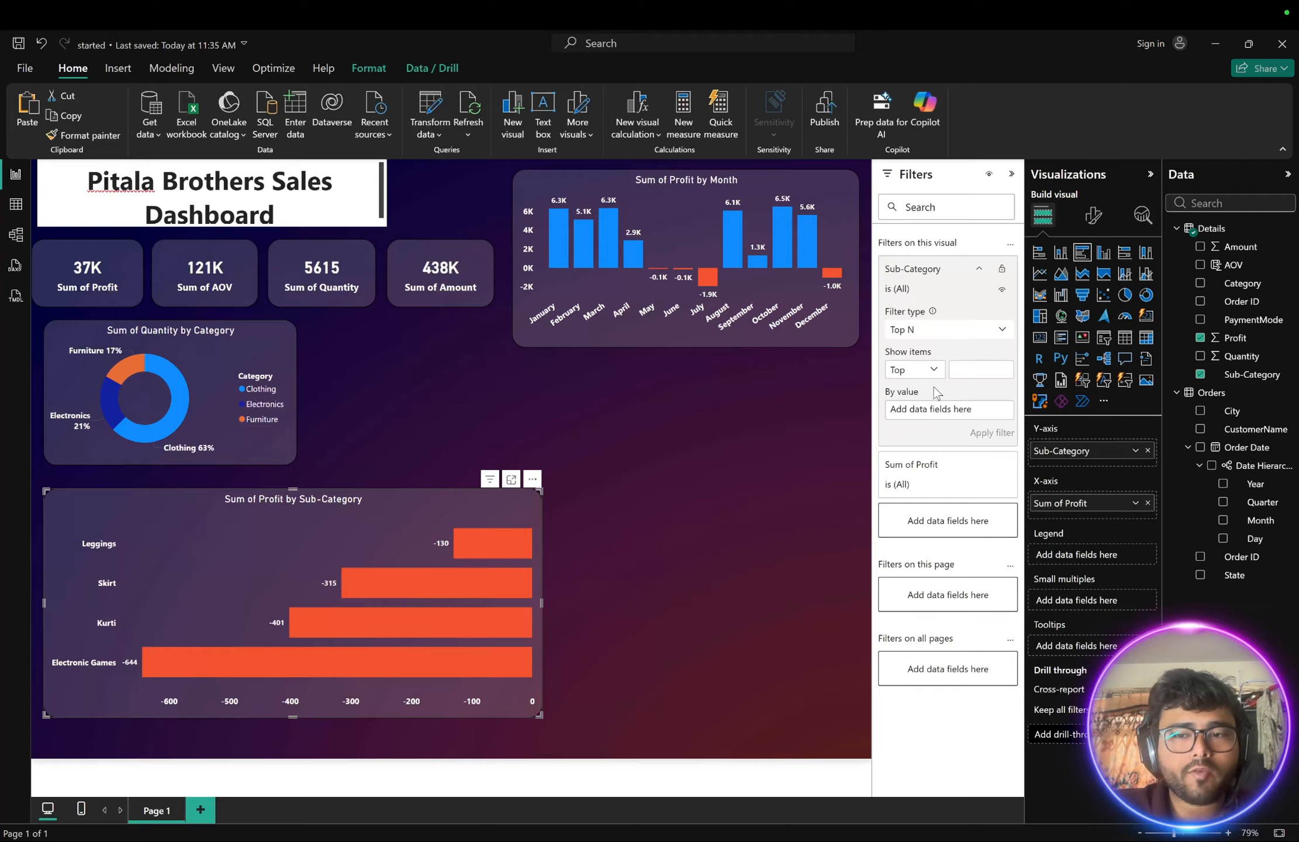
{"action": "left_click", "coordinate": [967, 369]}
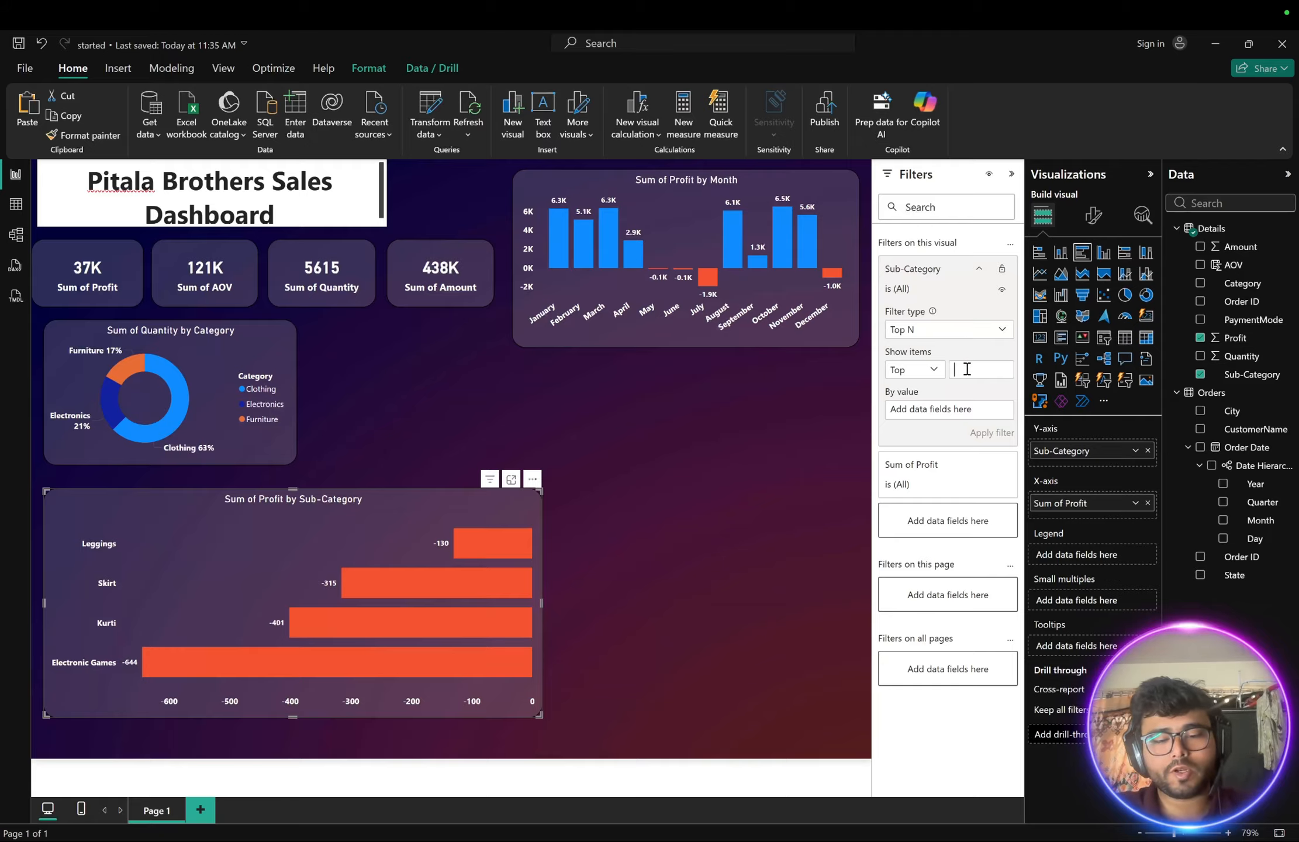
{"action": "type", "text": "5"}
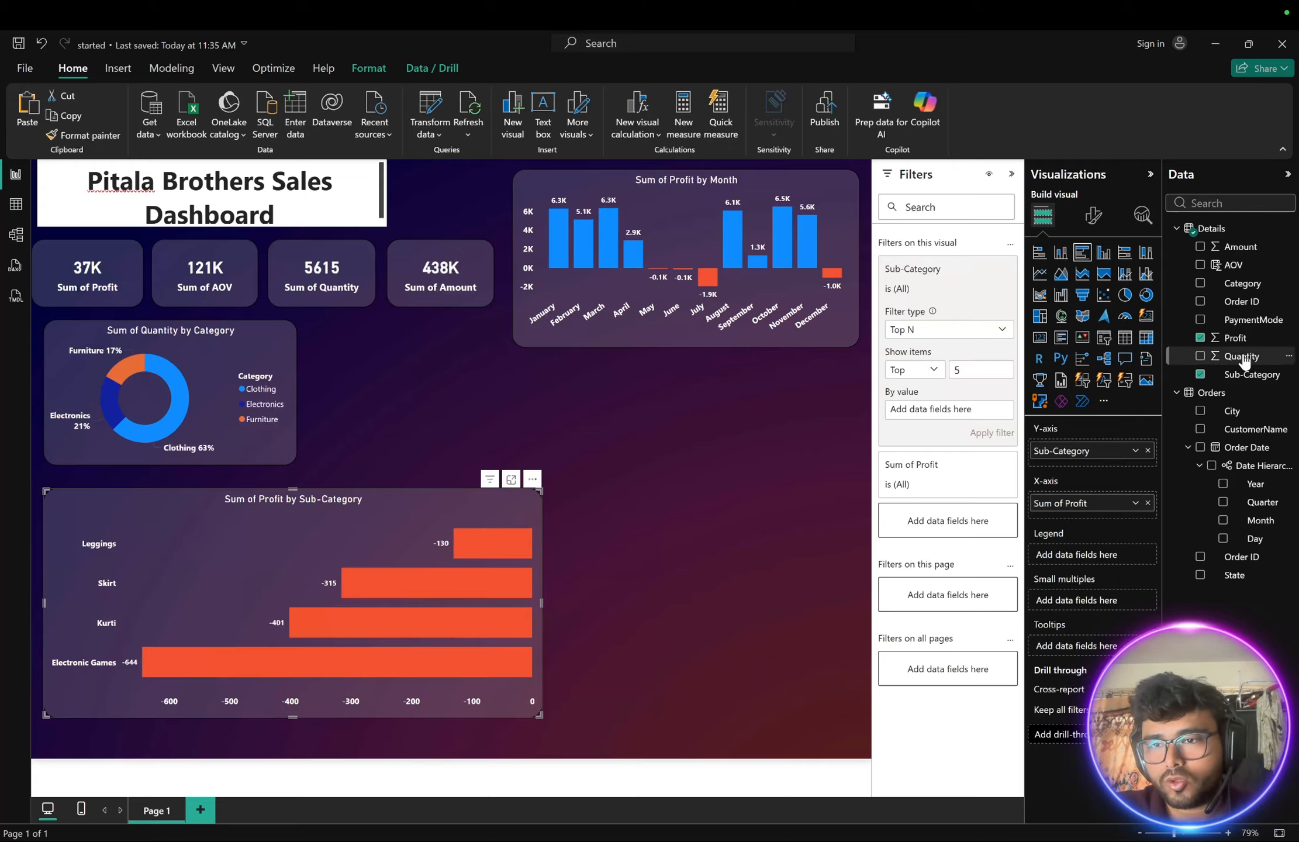
{"action": "left_click_drag", "start_coordinate": [1240, 348], "coordinate": [941, 420]}
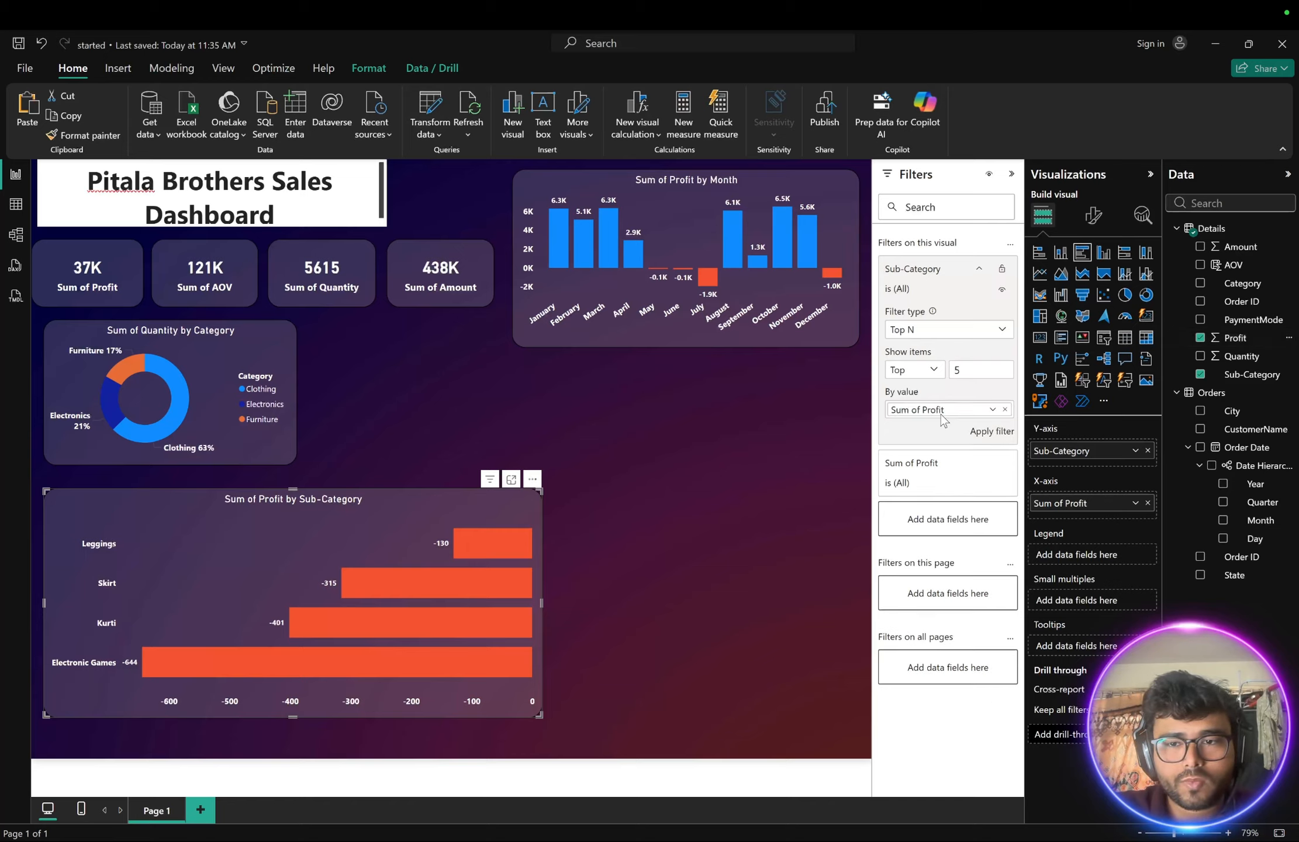
{"action": "left_click", "coordinate": [990, 431]}
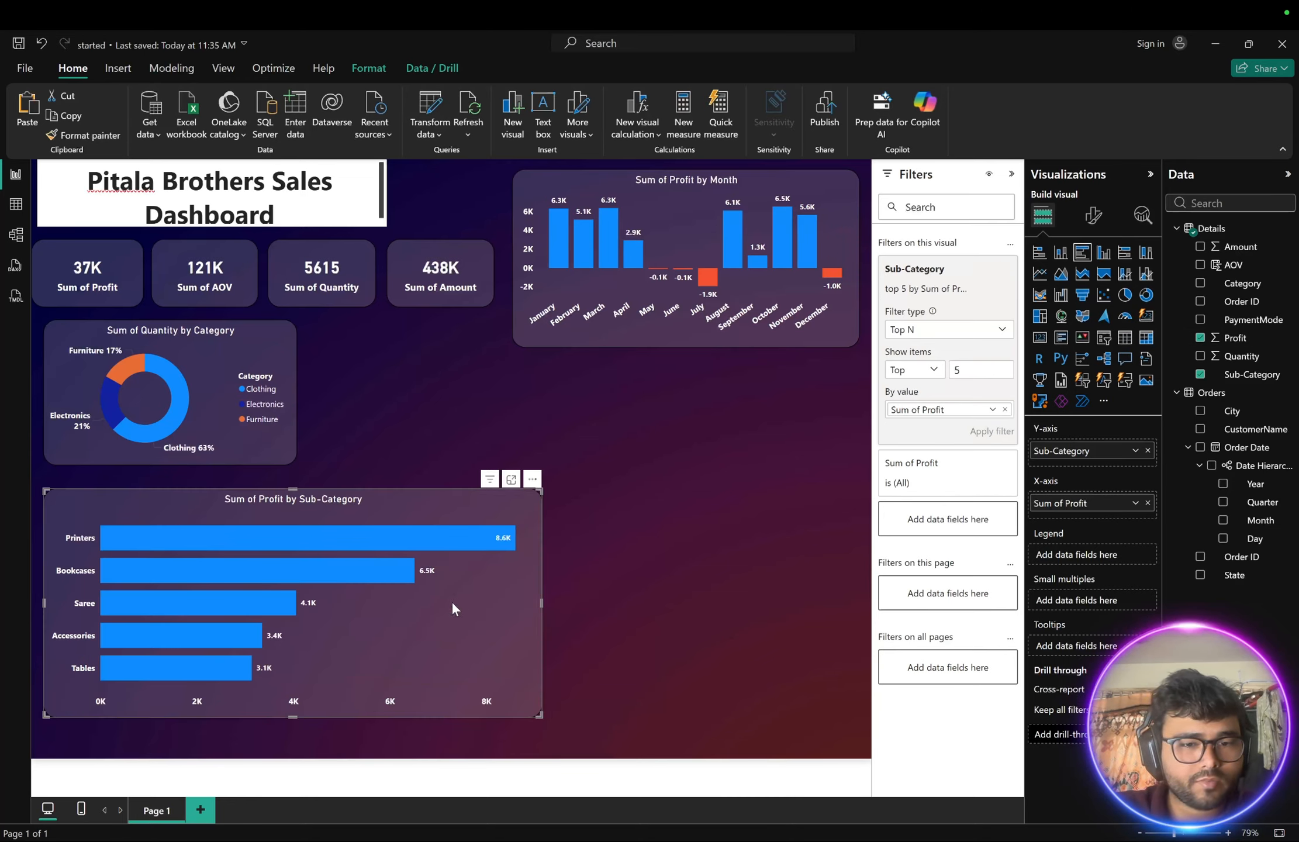
- Remove the Sum of Profit value from the Top N filter and clear the Sub-Category filter
{"action": "mouse_move", "coordinate": [238, 547]}
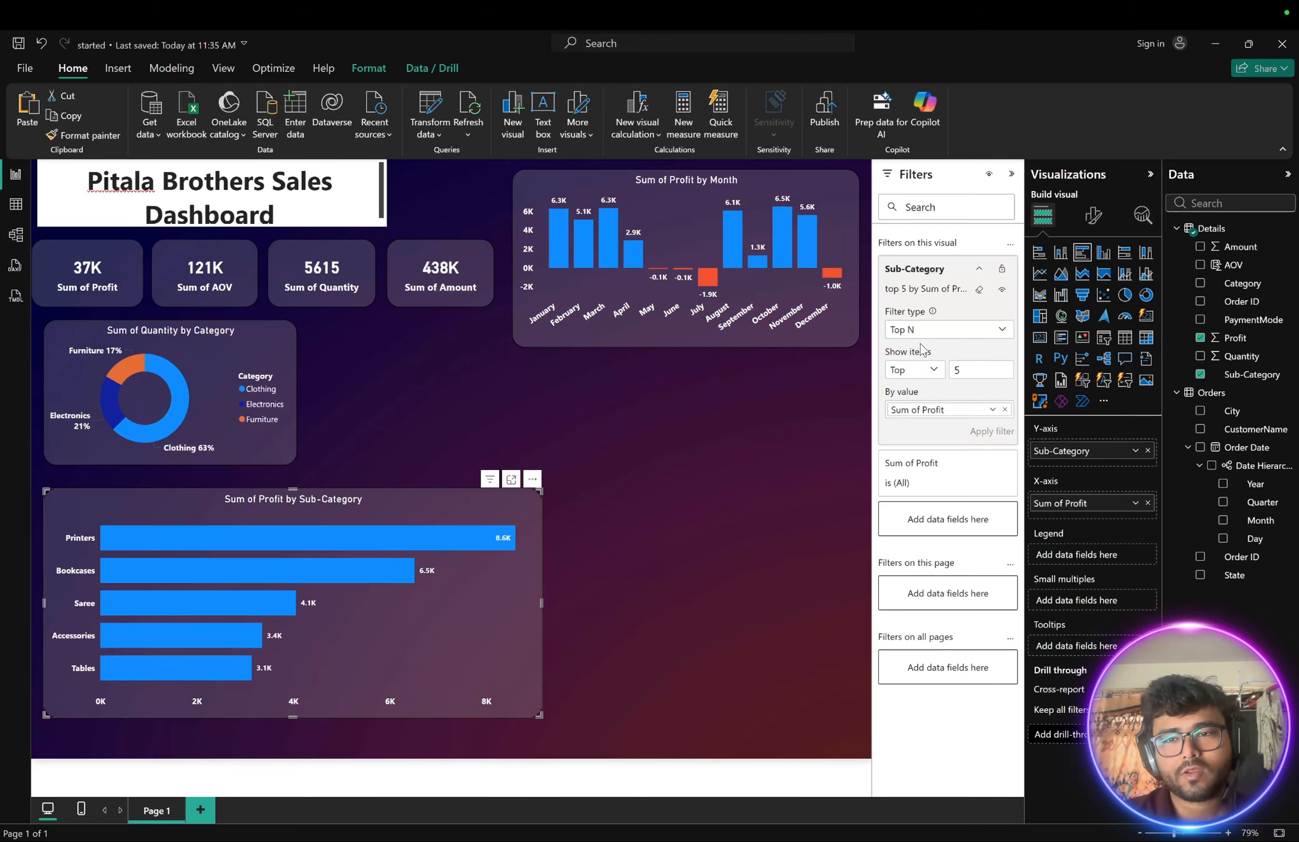
{"action": "left_click", "coordinate": [1005, 410]}
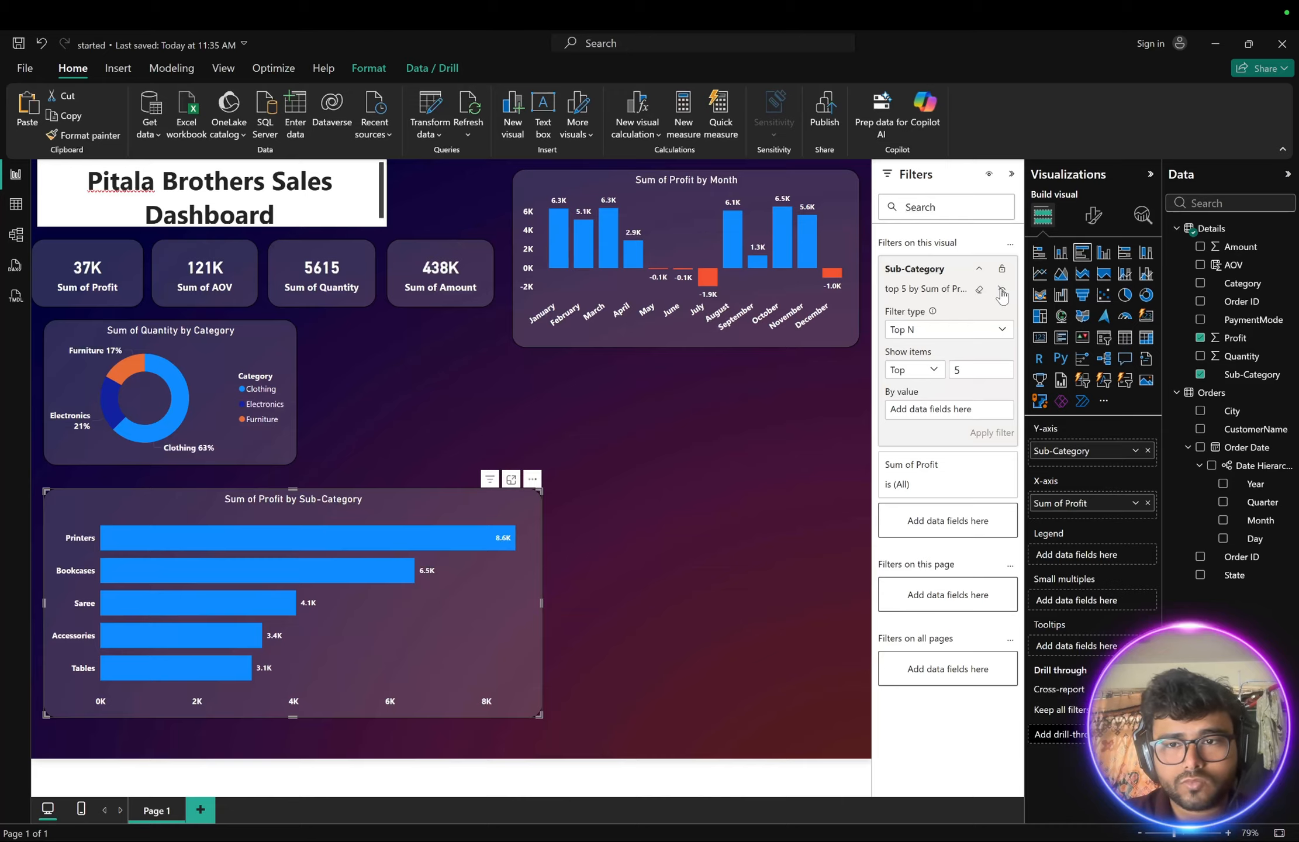
{"action": "left_click", "coordinate": [980, 270]}
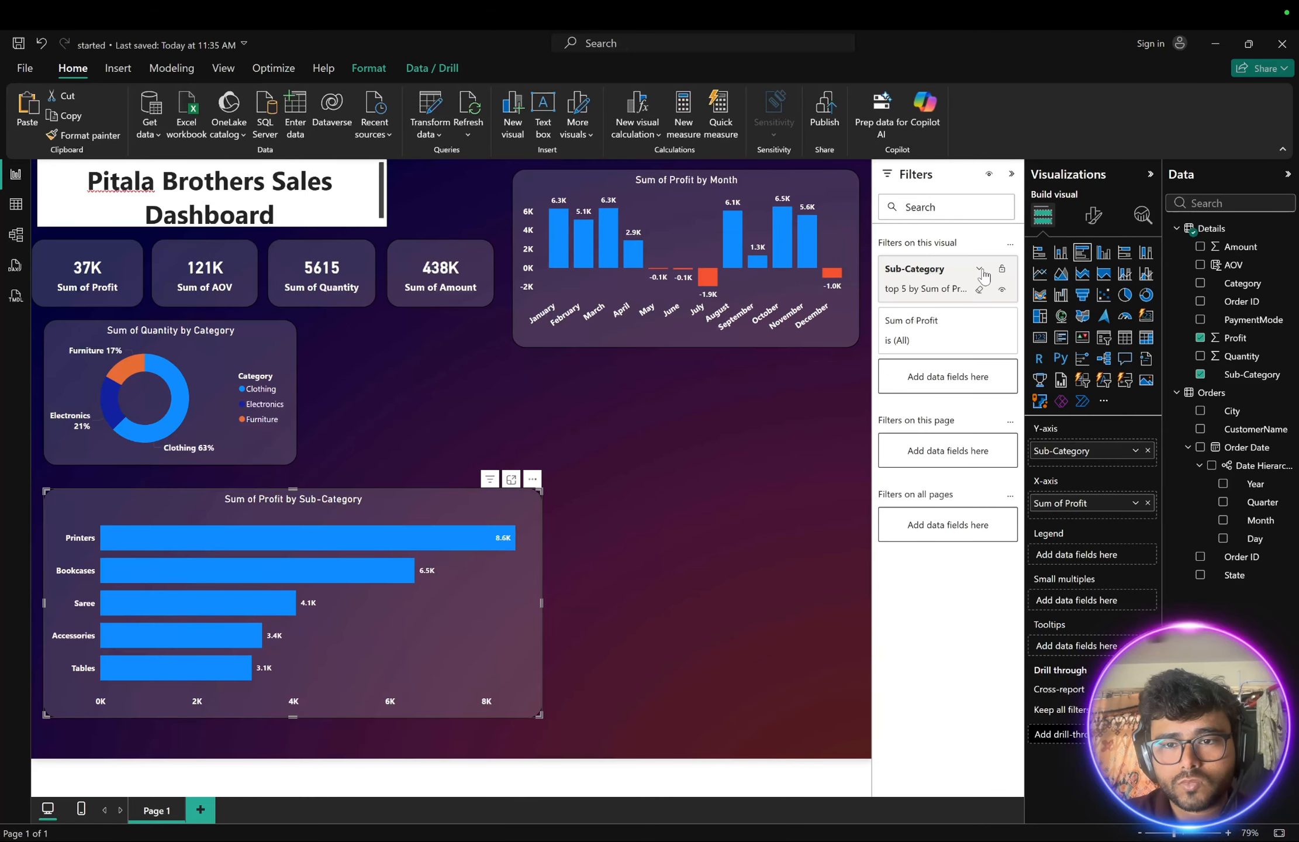
{"action": "left_click", "coordinate": [981, 271]}
{"action": "left_click", "coordinate": [979, 289]}
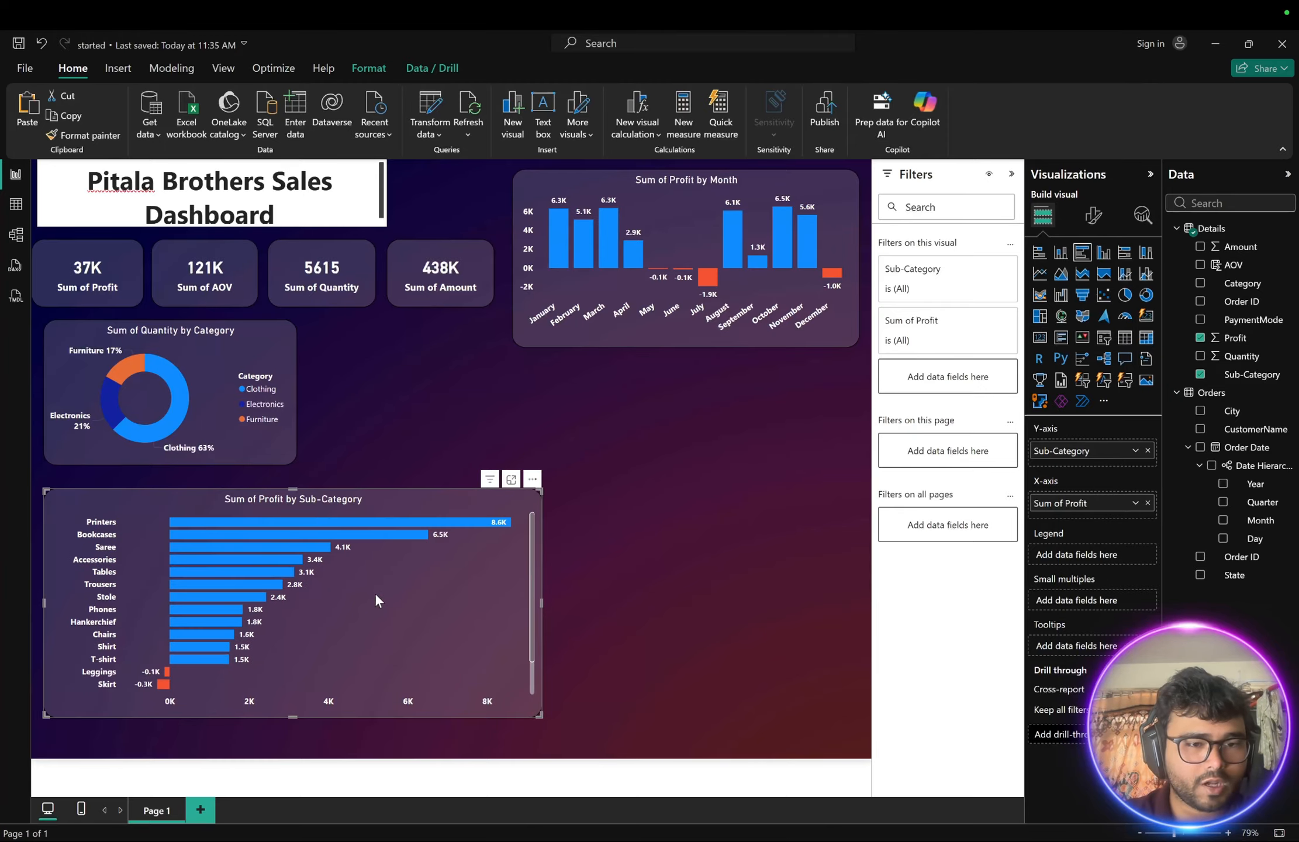
- Shrink the Profit by Sub-Category bar chart to roughly two-thirds of its width and height
{"action": "scroll", "coordinate": [375, 599], "scroll_direction": "down", "scroll_amount": 1}
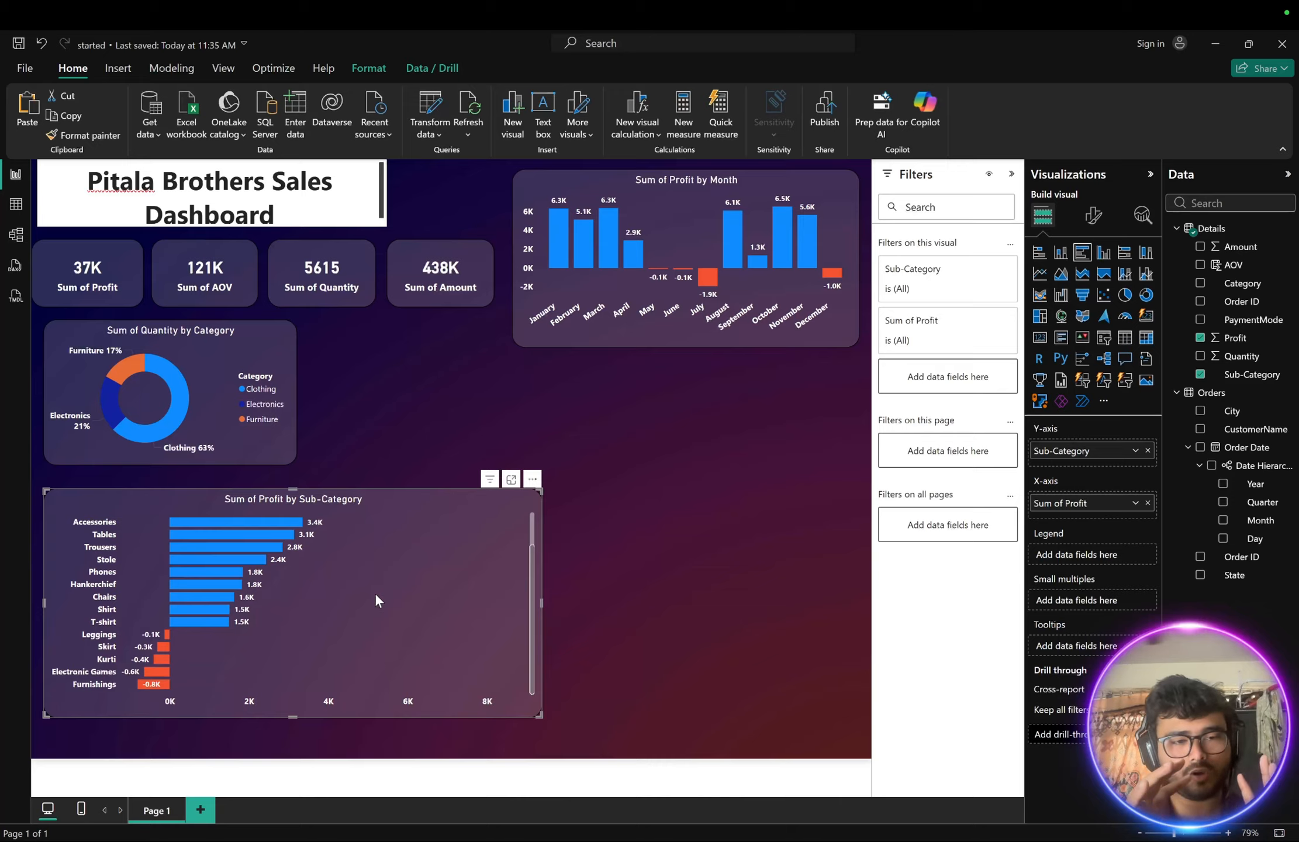
{"action": "scroll", "coordinate": [375, 593], "scroll_direction": "up", "scroll_amount": 1}
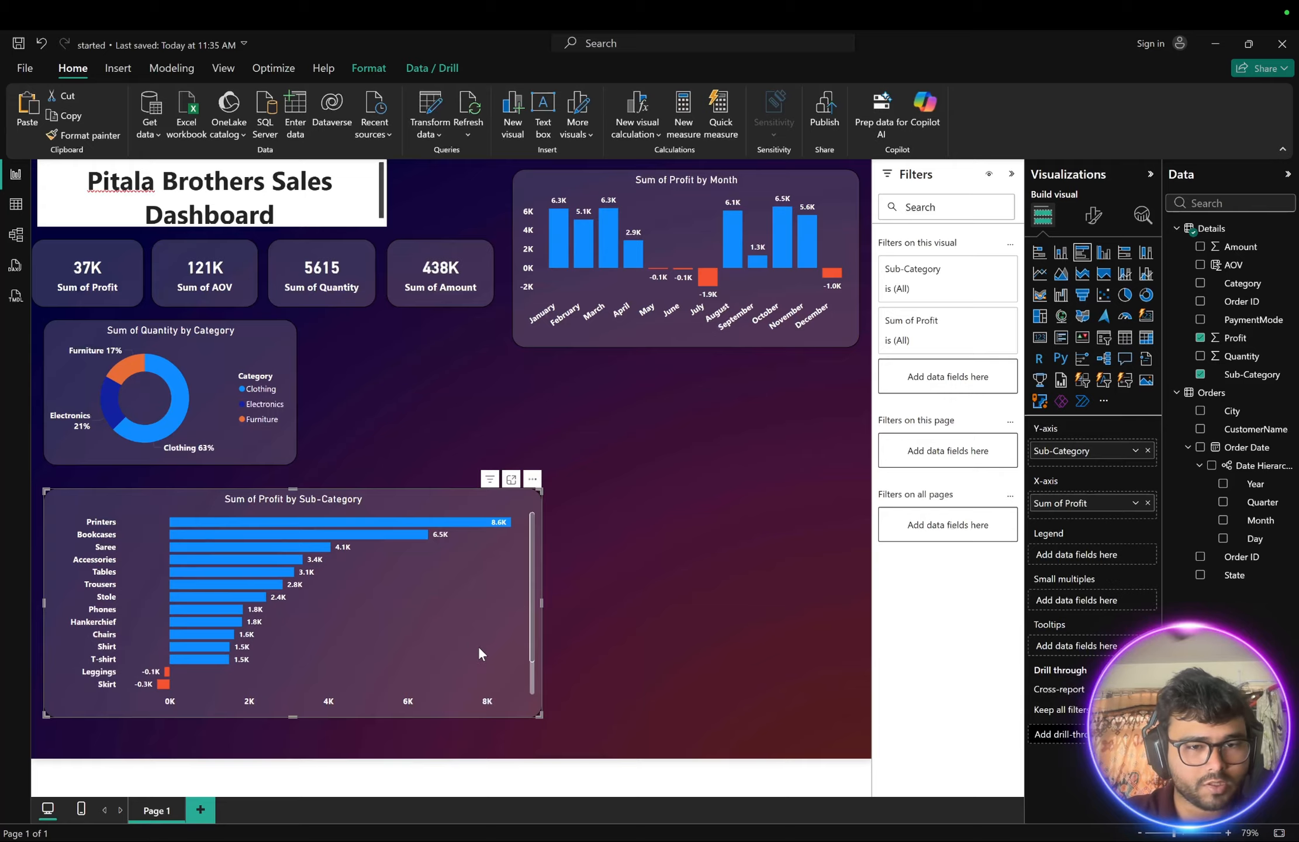
{"action": "left_click_drag", "start_coordinate": [539, 708], "coordinate": [390, 638]}
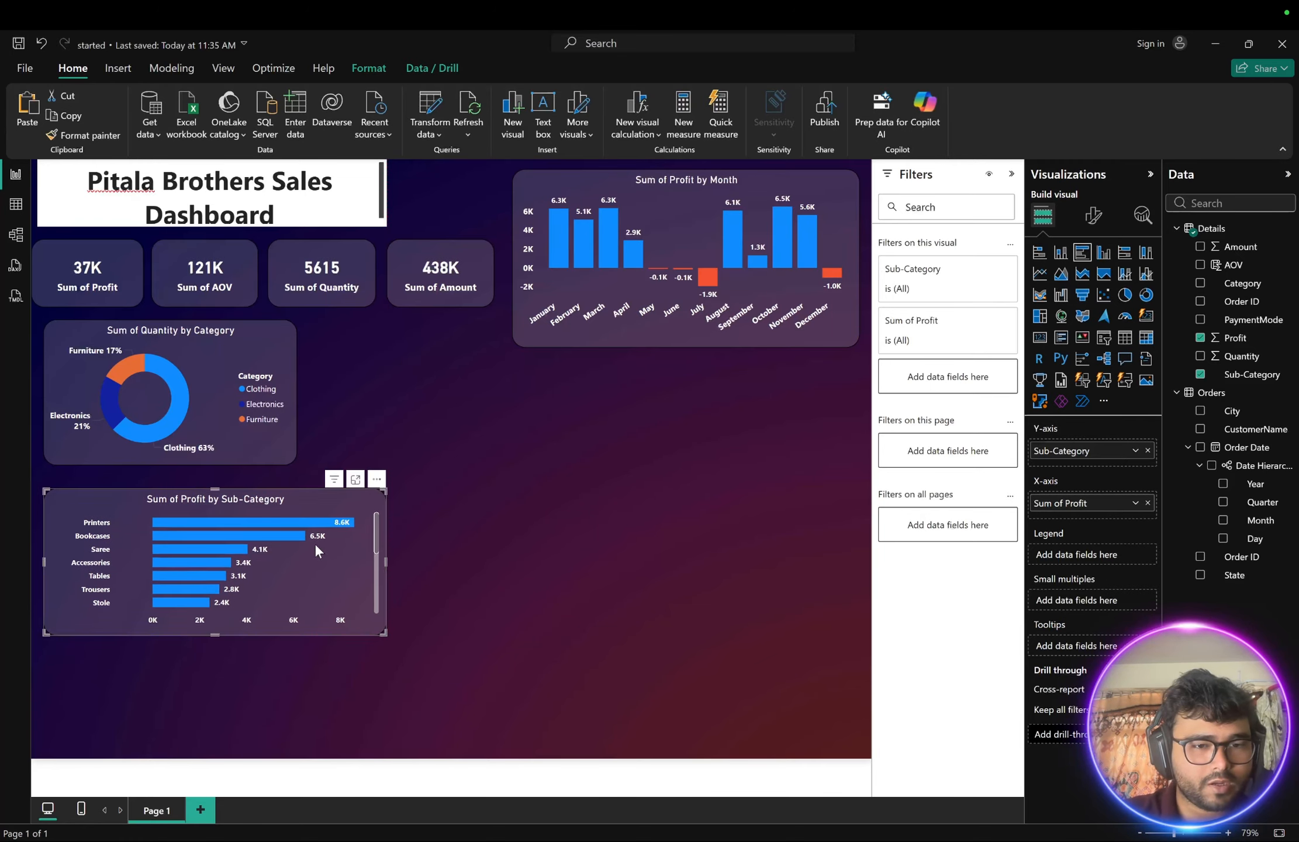
- Scroll through the bars of the resized sub-category chart
{"action": "scroll", "coordinate": [315, 546], "scroll_direction": "down", "scroll_amount": 3}
{"action": "scroll", "coordinate": [315, 545], "scroll_direction": "up", "scroll_amount": 3}
{"action": "scroll", "coordinate": [315, 545], "scroll_direction": "down", "scroll_amount": 3}
{"action": "scroll", "coordinate": [315, 545], "scroll_direction": "up", "scroll_amount": 3}
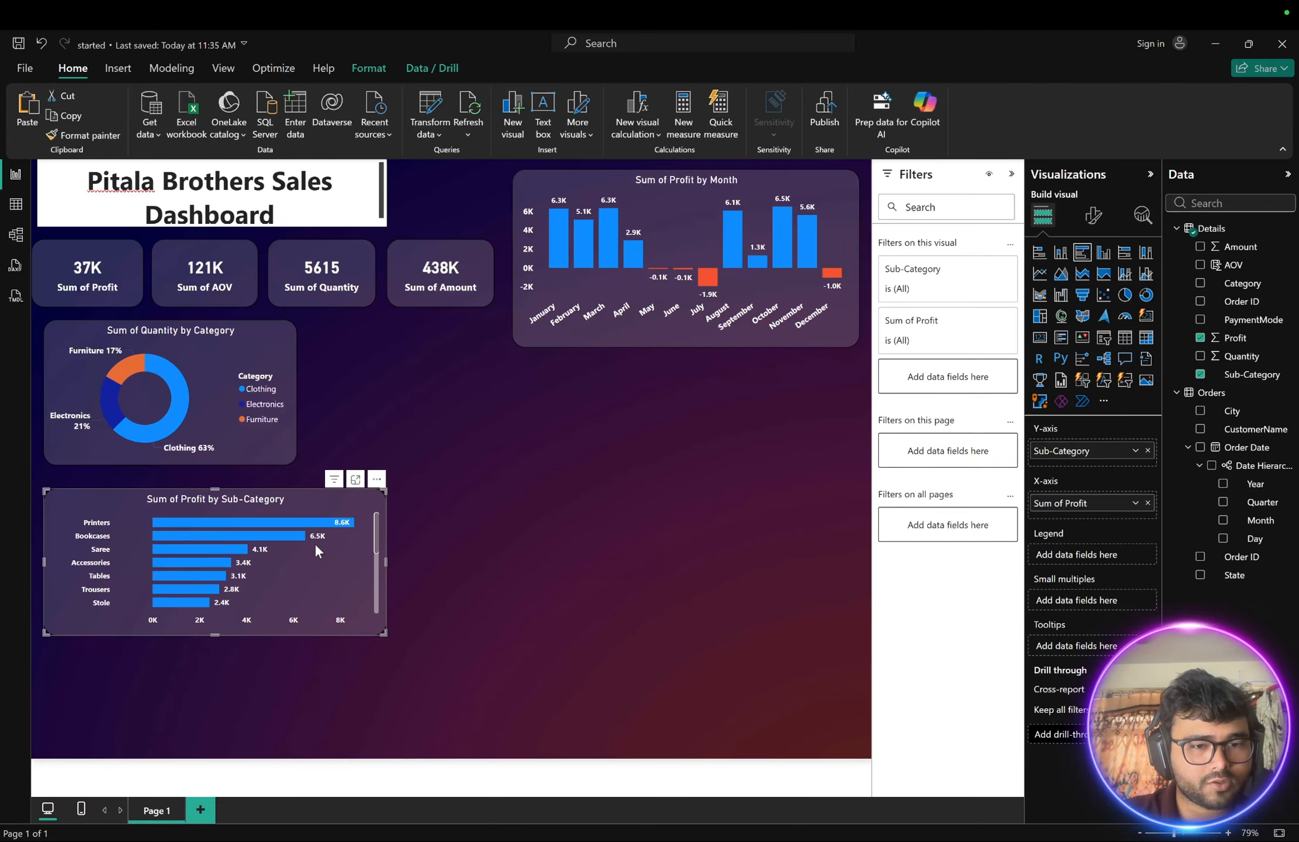
{"action": "scroll", "coordinate": [315, 544], "scroll_direction": "down", "scroll_amount": 3}
{"action": "scroll", "coordinate": [315, 545], "scroll_direction": "up", "scroll_amount": 3}
{"action": "scroll", "coordinate": [315, 545], "scroll_direction": "down", "scroll_amount": 3}
{"action": "scroll", "coordinate": [315, 545], "scroll_direction": "up", "scroll_amount": 3}
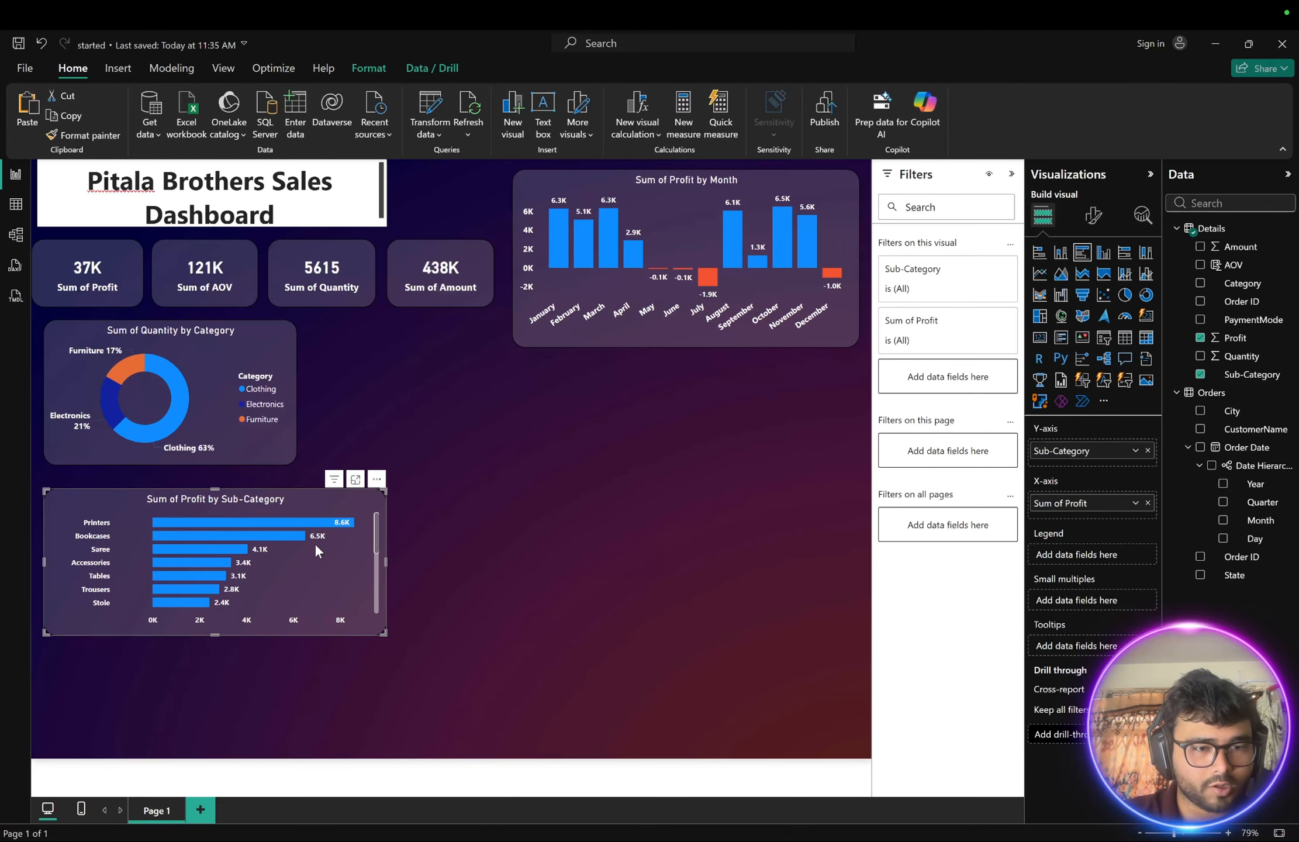
- Move the Profit by Sub-Category chart beside the category donut and compare the layout with the reference dashboard
{"action": "left_click_drag", "start_coordinate": [313, 500], "coordinate": [597, 368]}
{"action": "key", "text": "ctrl+Right"}
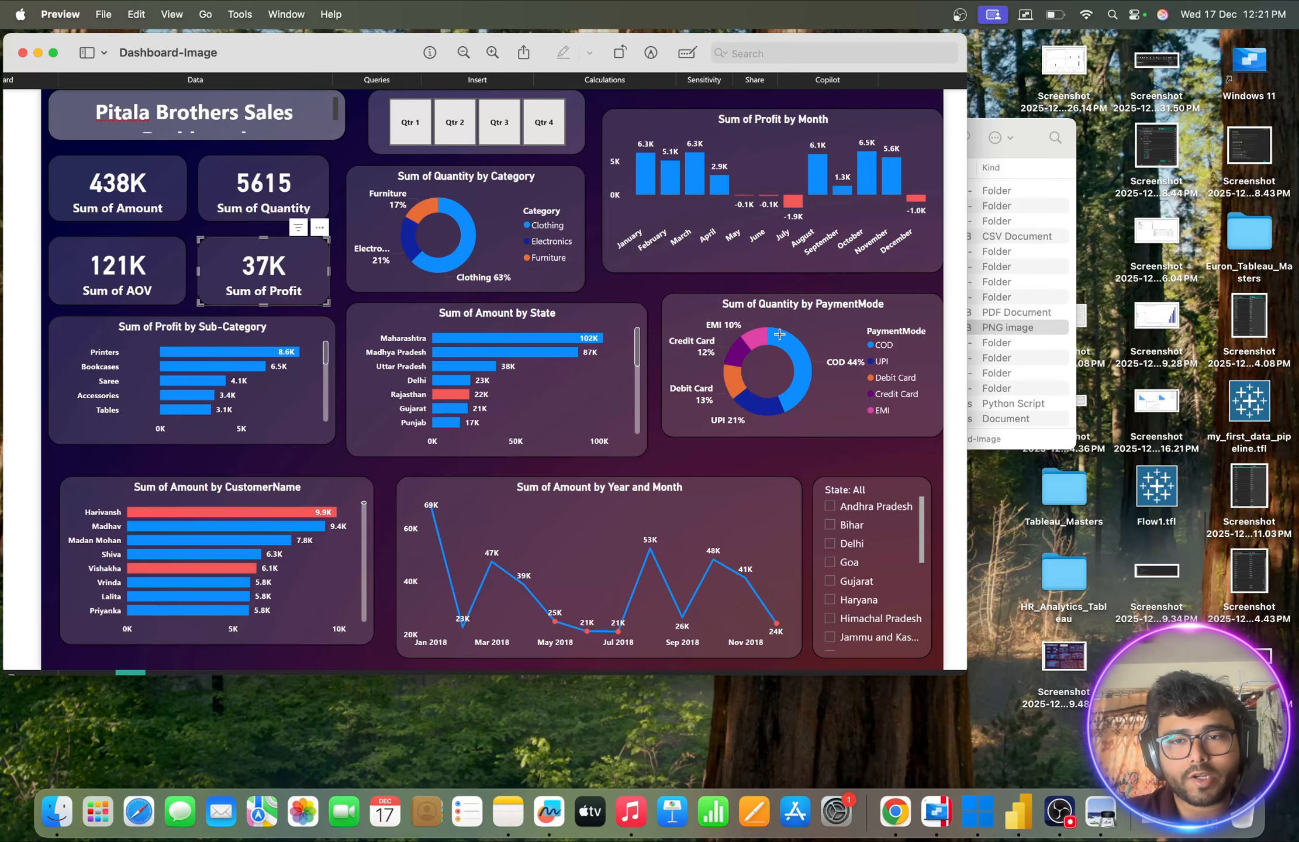
{"action": "key", "text": "ctrl+Left"}
- Duplicate the Quantity by Category donut chart and place the copy below the original
{"action": "left_click", "coordinate": [220, 412]}
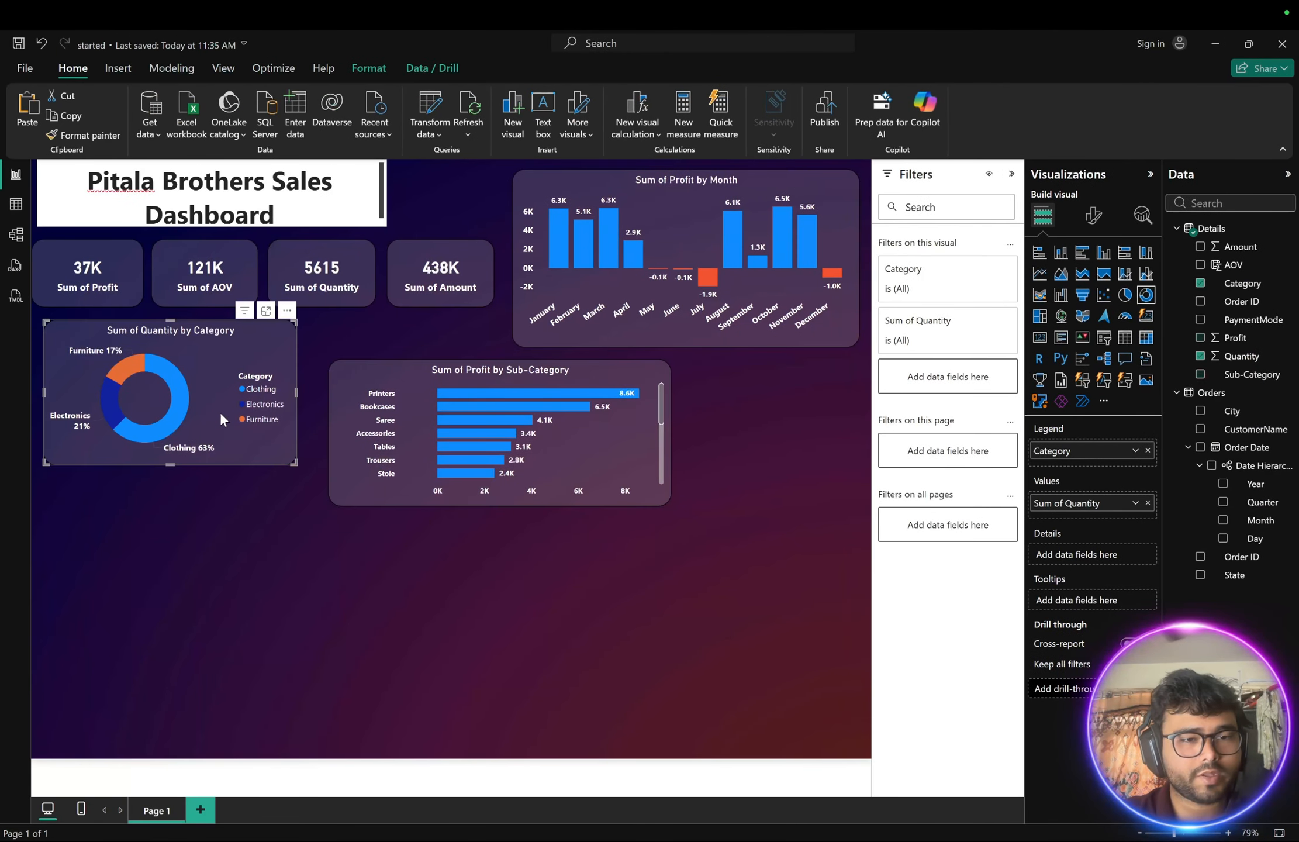
{"action": "key", "text": "ctrl+c"}
{"action": "key", "text": "ctrl+v"}
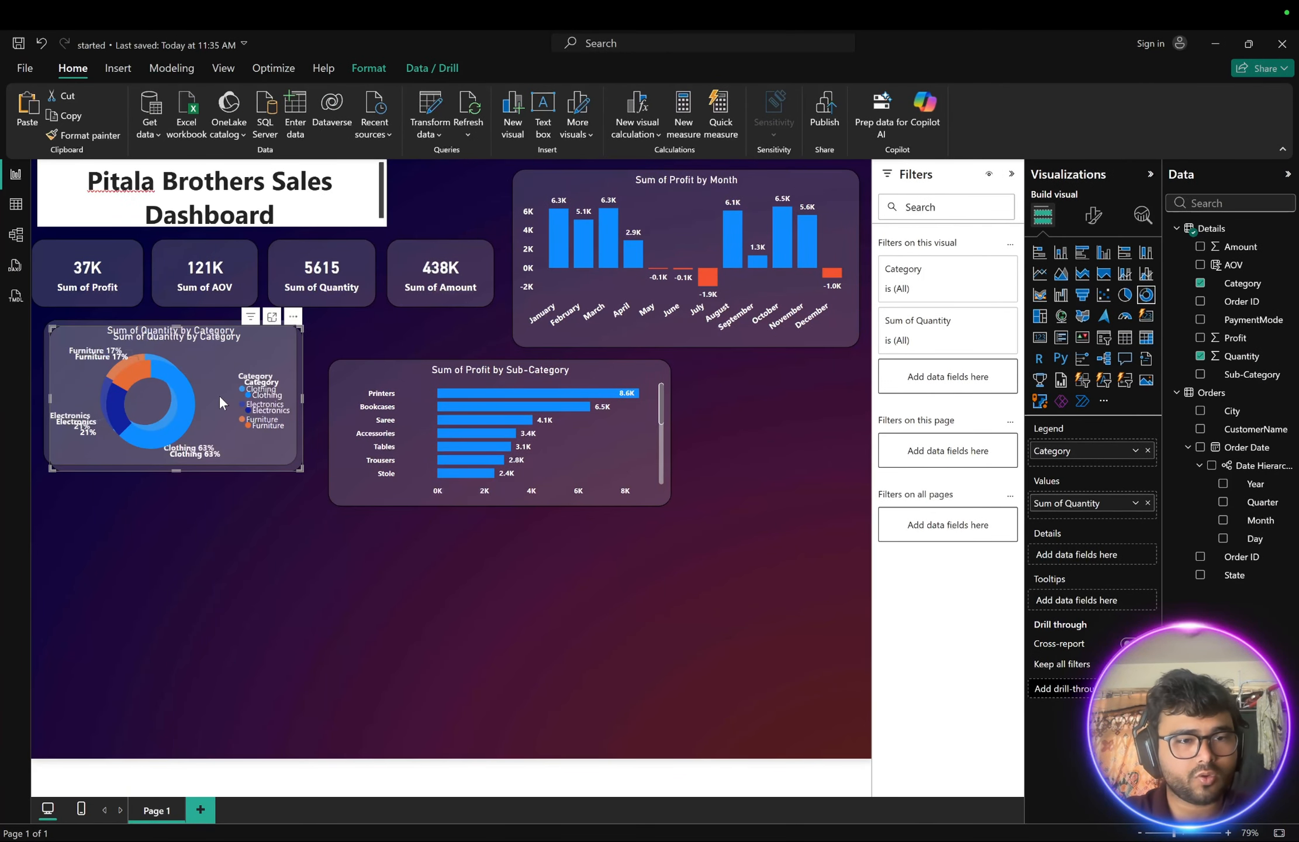
{"action": "left_click_drag", "start_coordinate": [218, 394], "coordinate": [207, 544]}
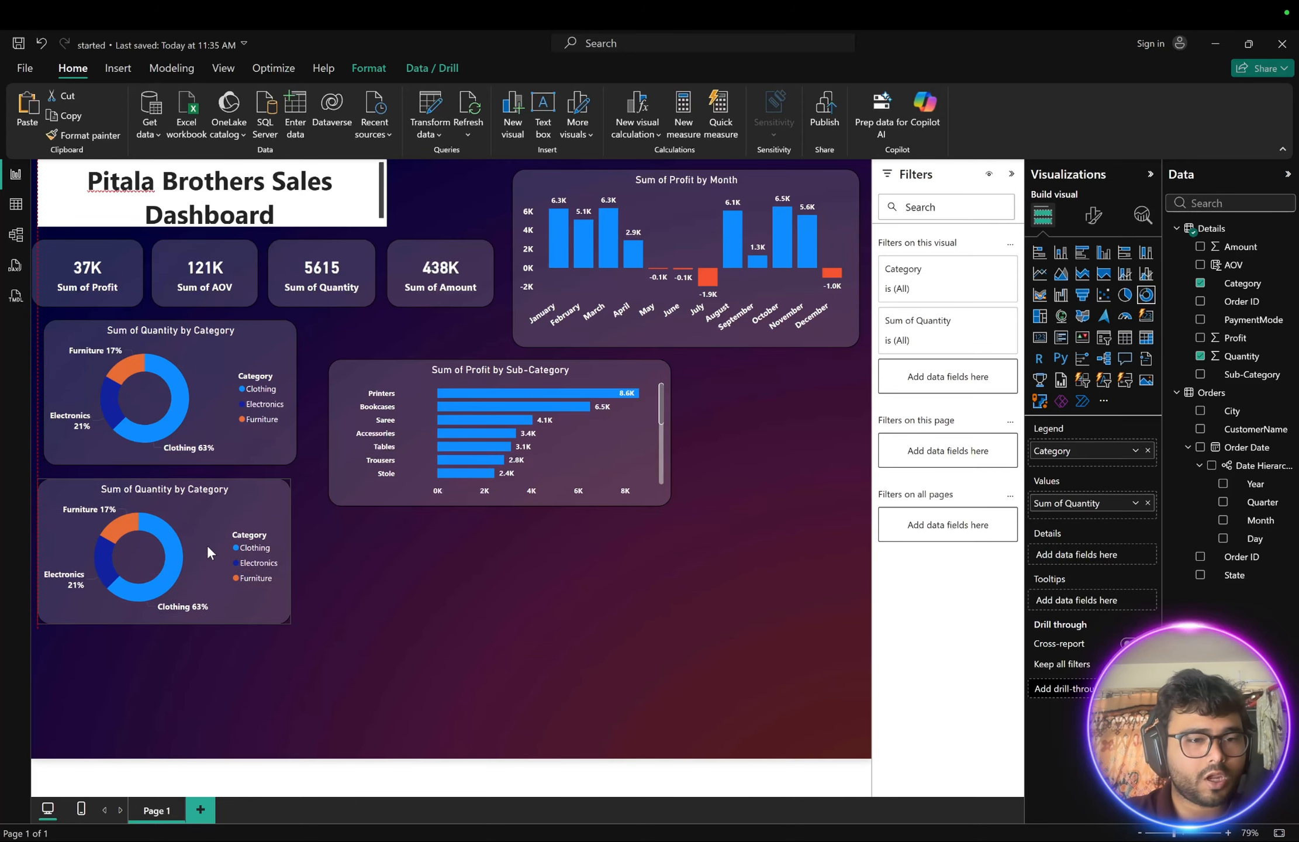
- Replace the Category legend in the copied donut with PaymentMode and widen that chart slightly
{"action": "key", "text": "ctrl+Right"}
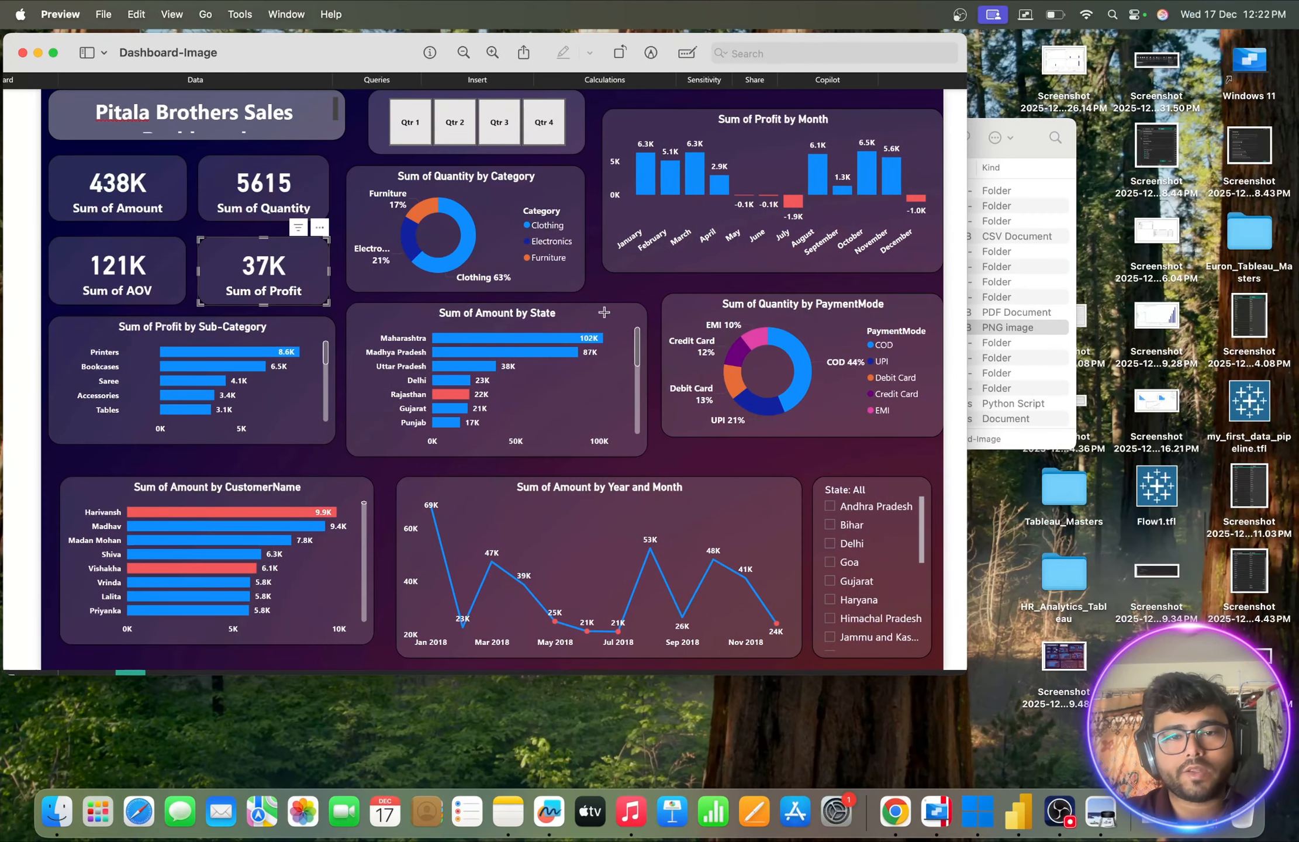
{"action": "key", "text": "ctrl+Left"}
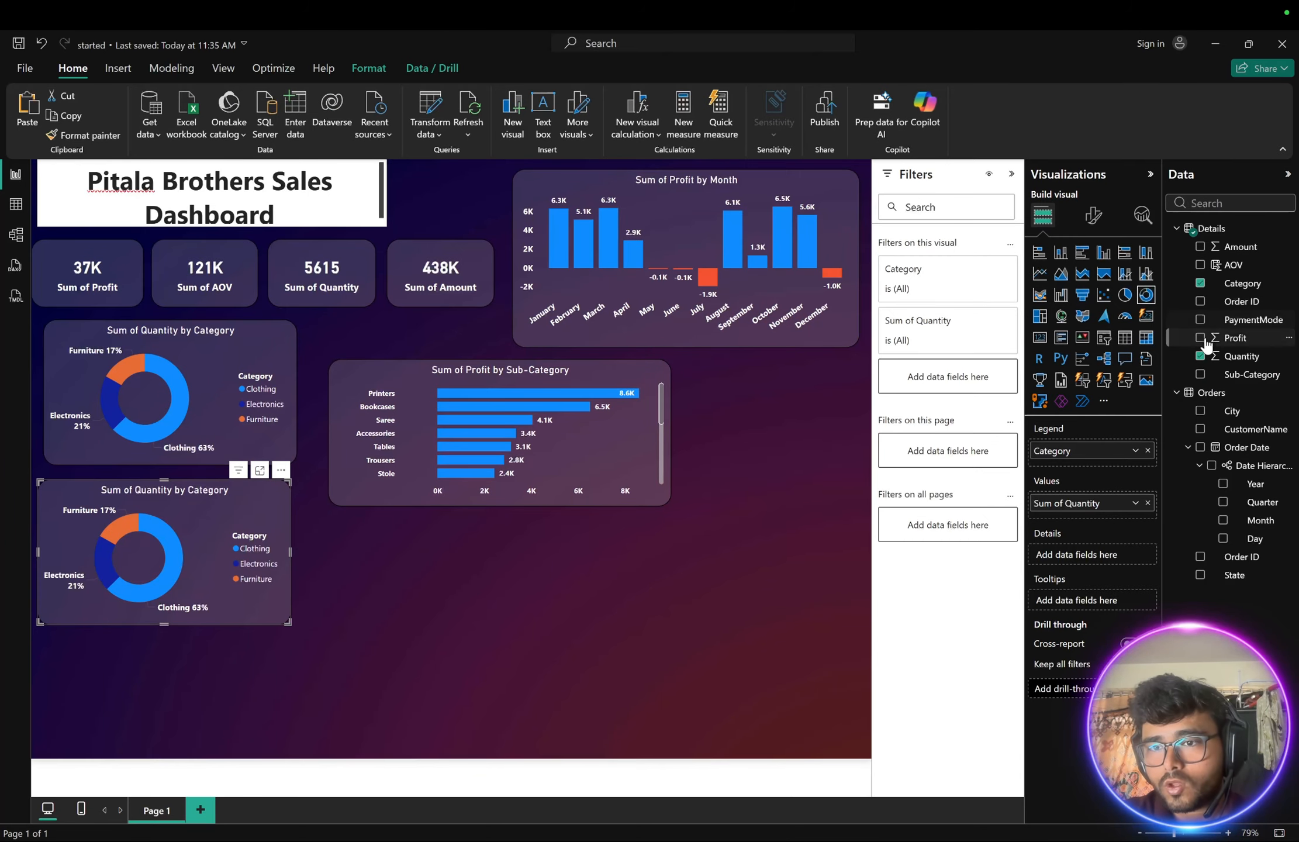
{"action": "left_click", "coordinate": [1200, 283]}
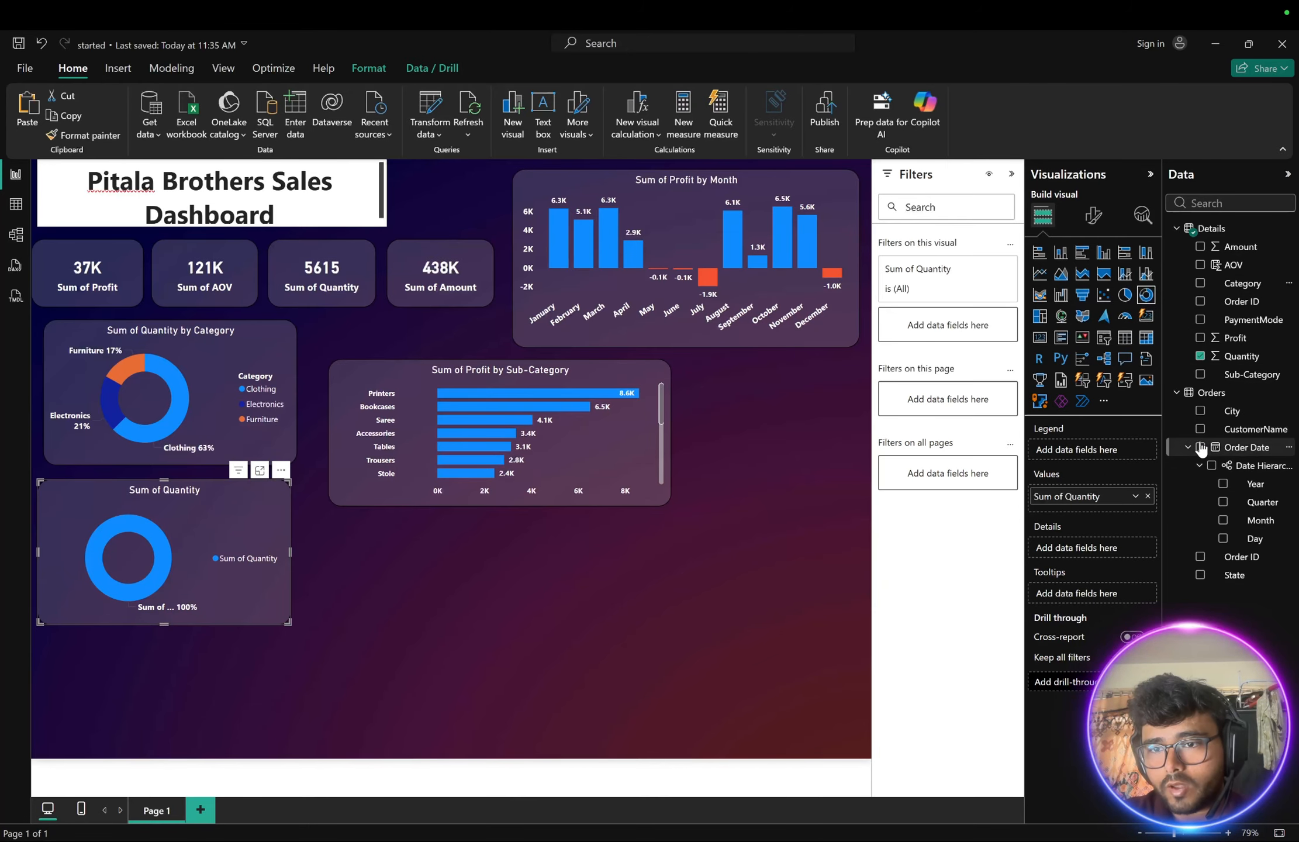
{"action": "left_click", "coordinate": [1200, 320]}
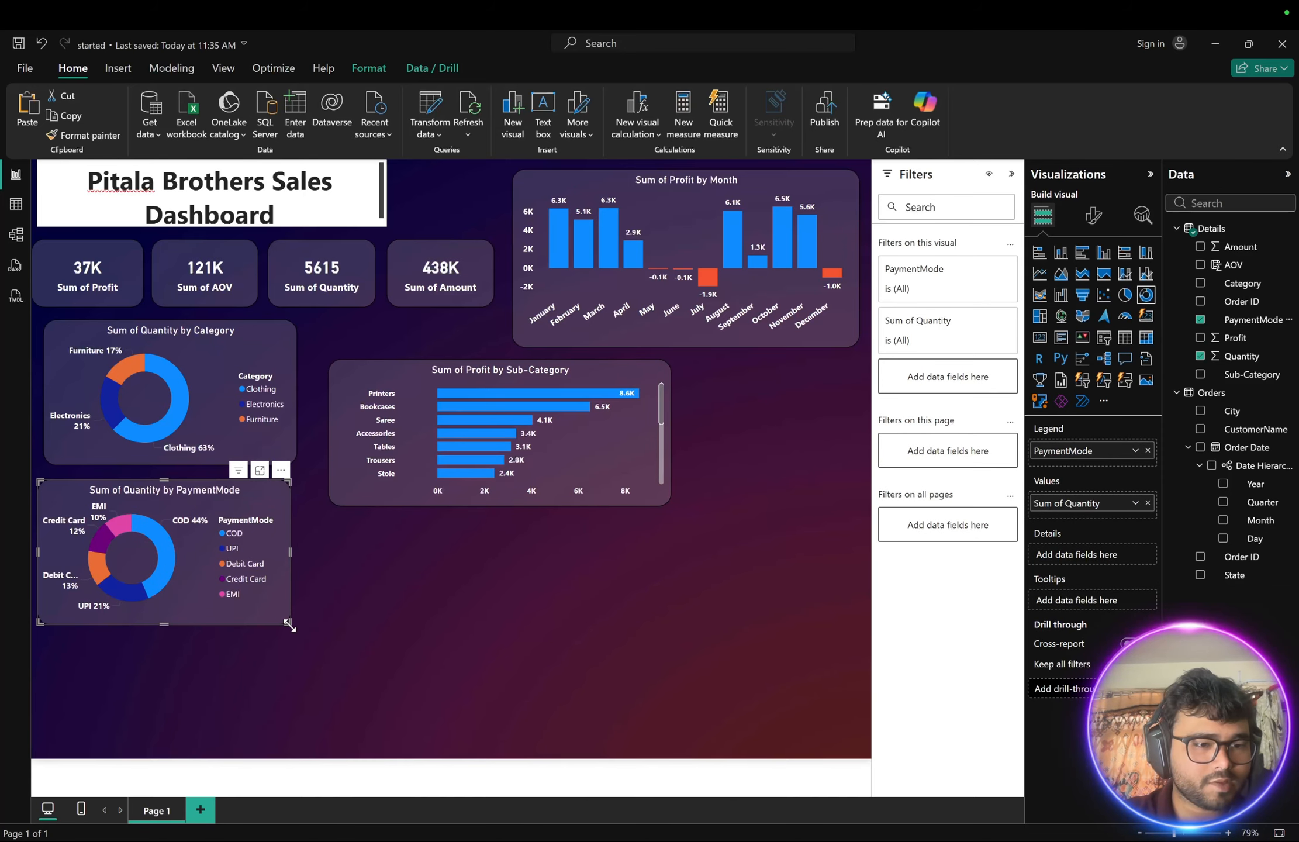
{"action": "left_click_drag", "start_coordinate": [289, 624], "coordinate": [310, 625]}
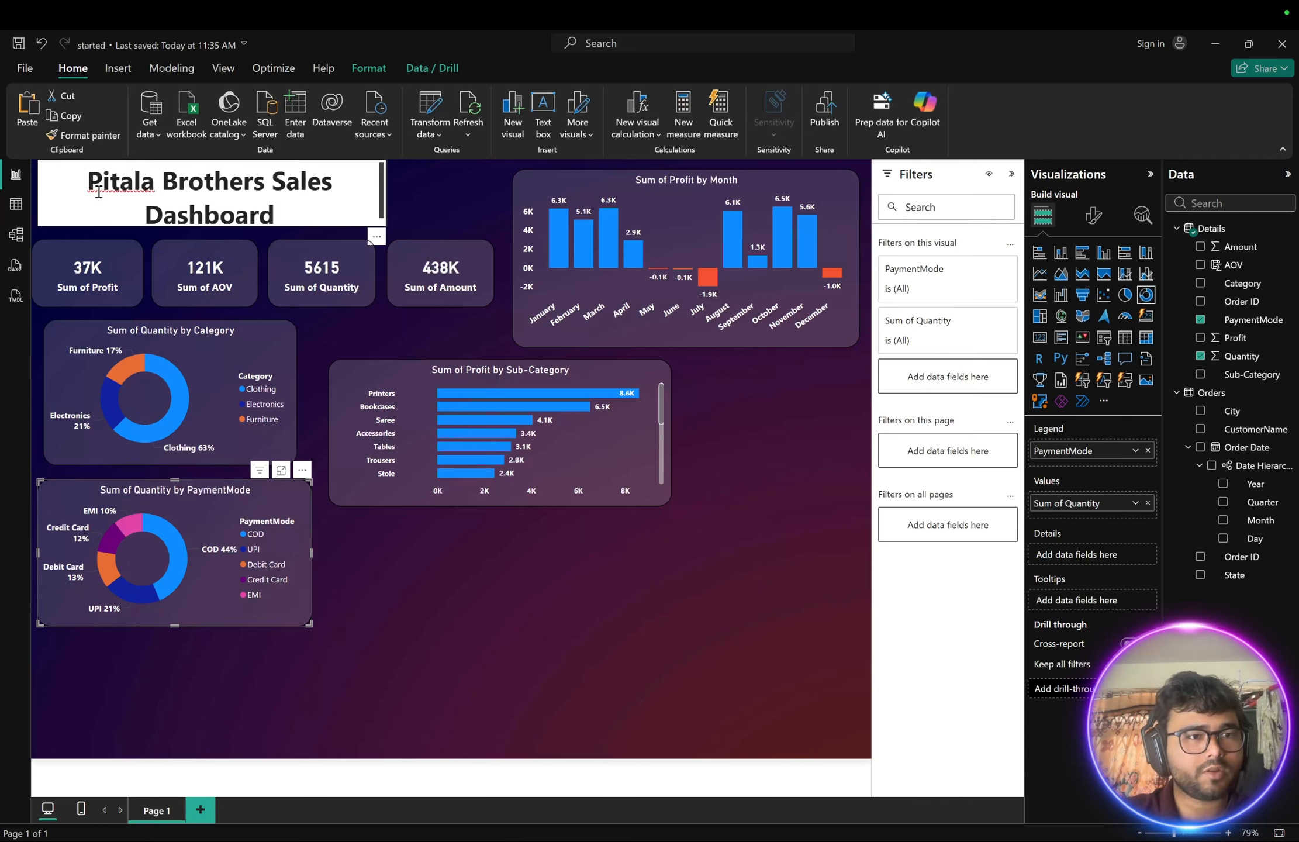
- Select the dashboard title text and set its font colour to white
{"action": "left_click", "coordinate": [60, 187]}
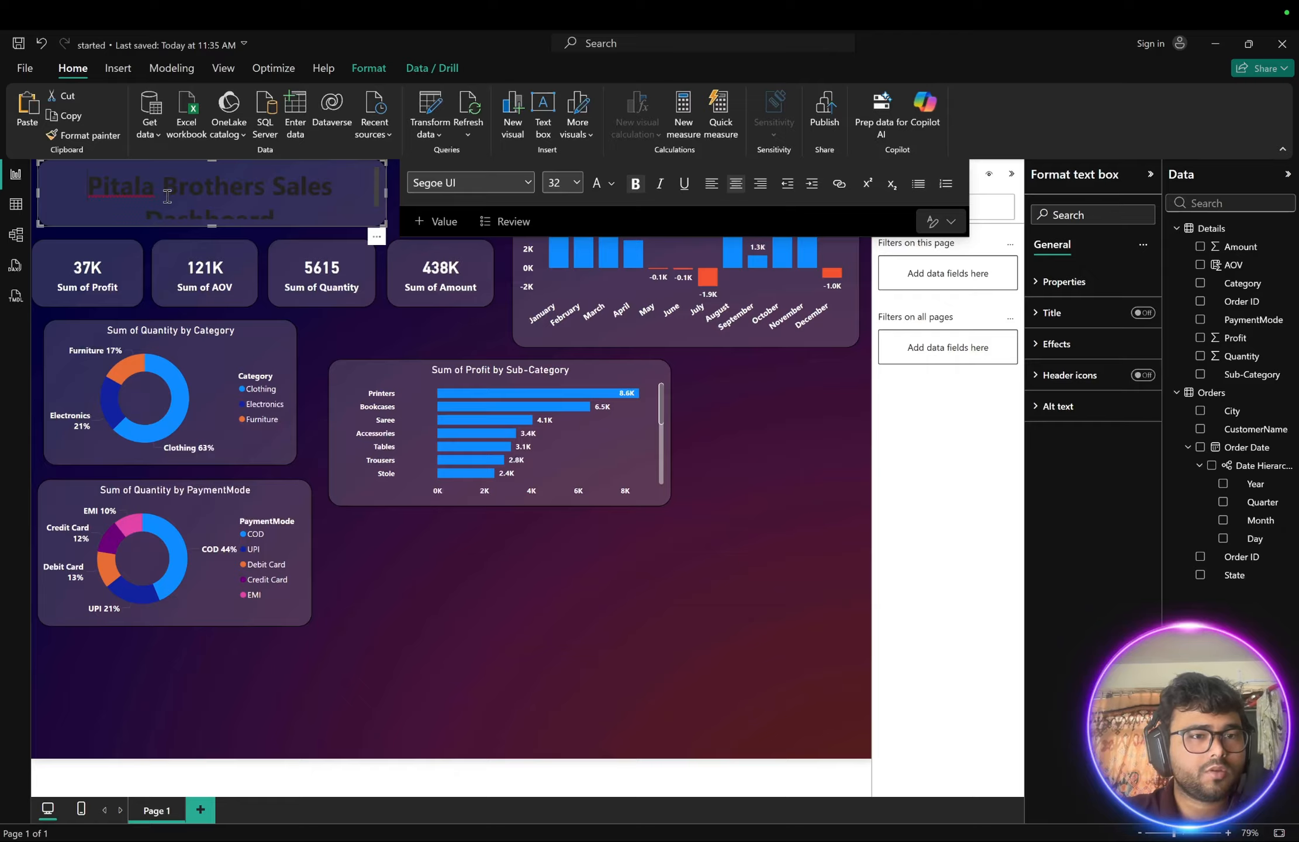
{"action": "left_click_drag", "start_coordinate": [211, 225], "coordinate": [212, 238]}
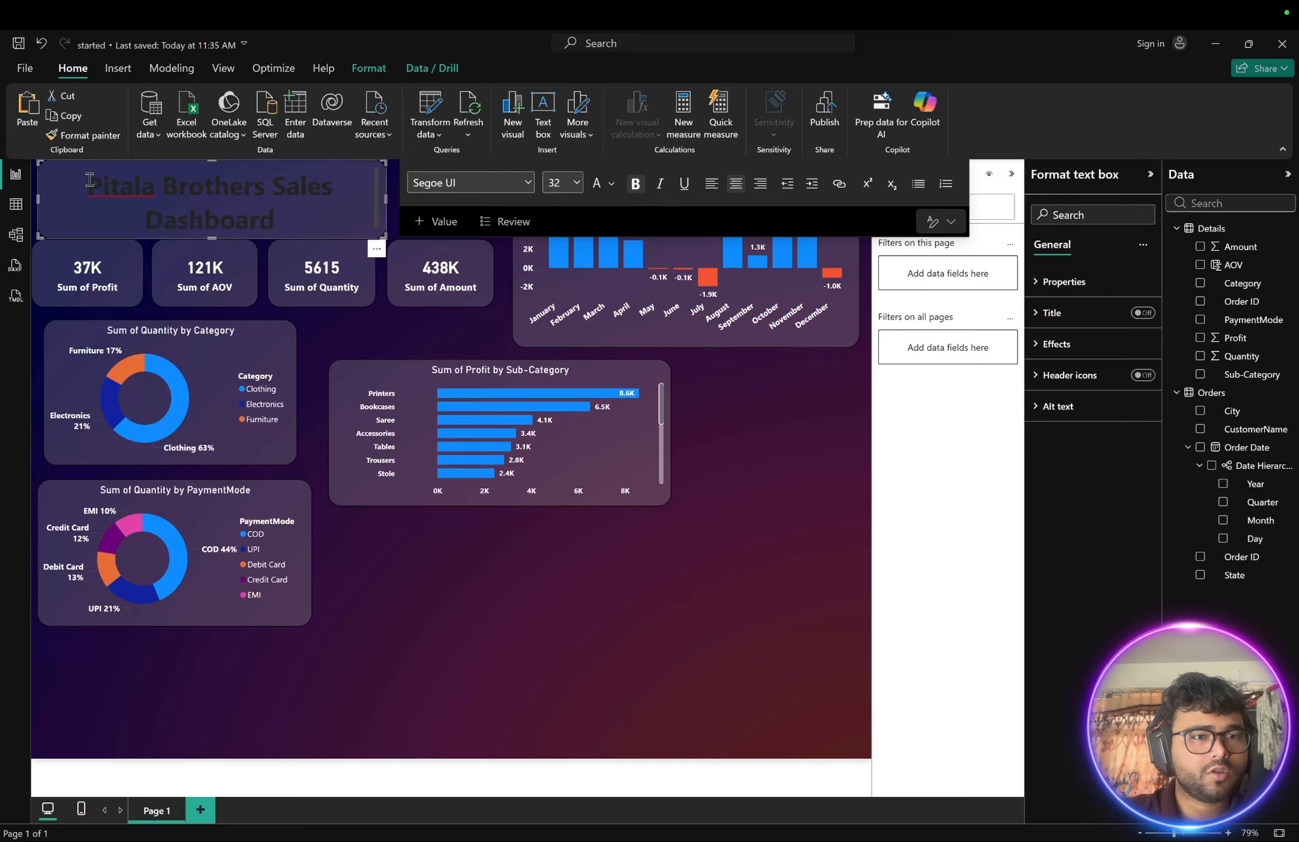
{"action": "left_click_drag", "start_coordinate": [90, 180], "coordinate": [290, 234]}
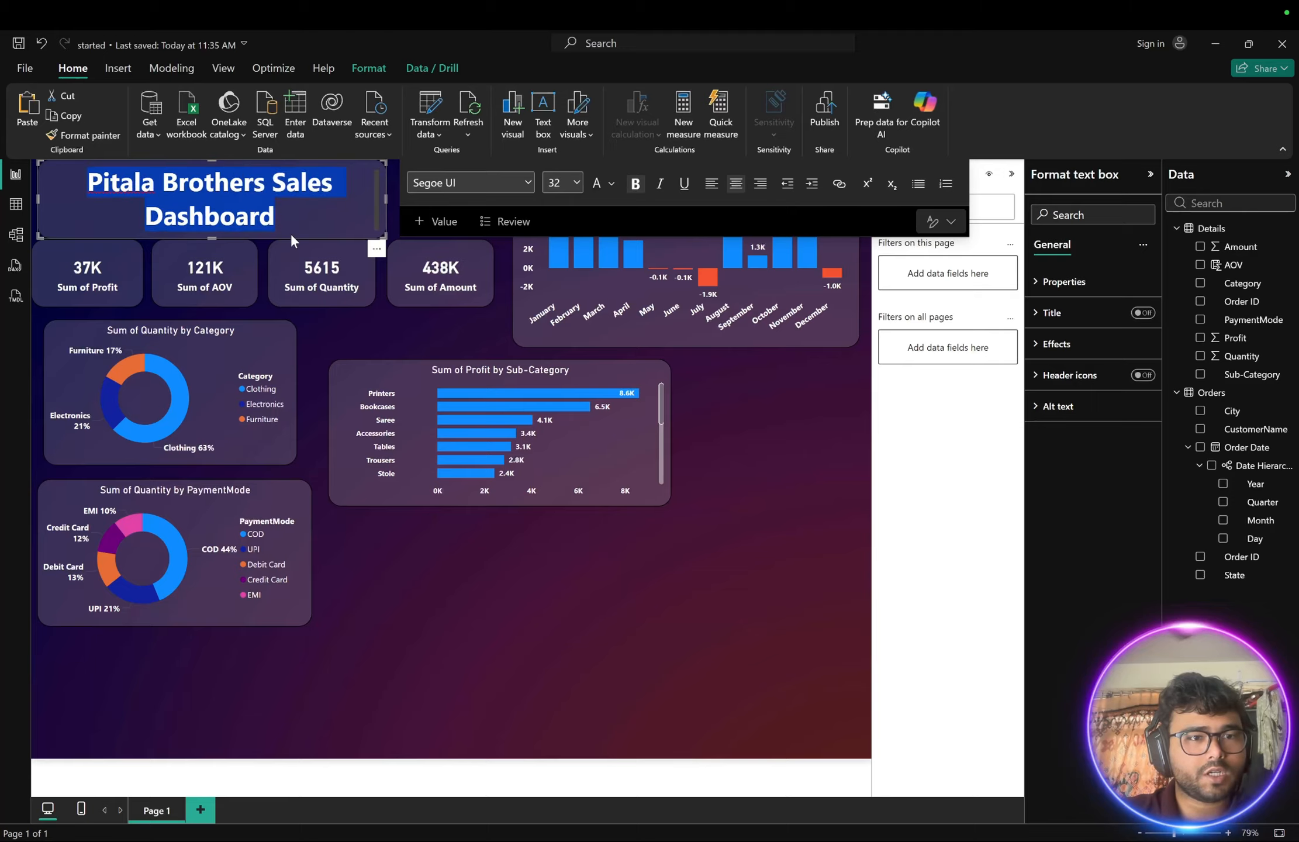
{"action": "left_click", "coordinate": [612, 184]}
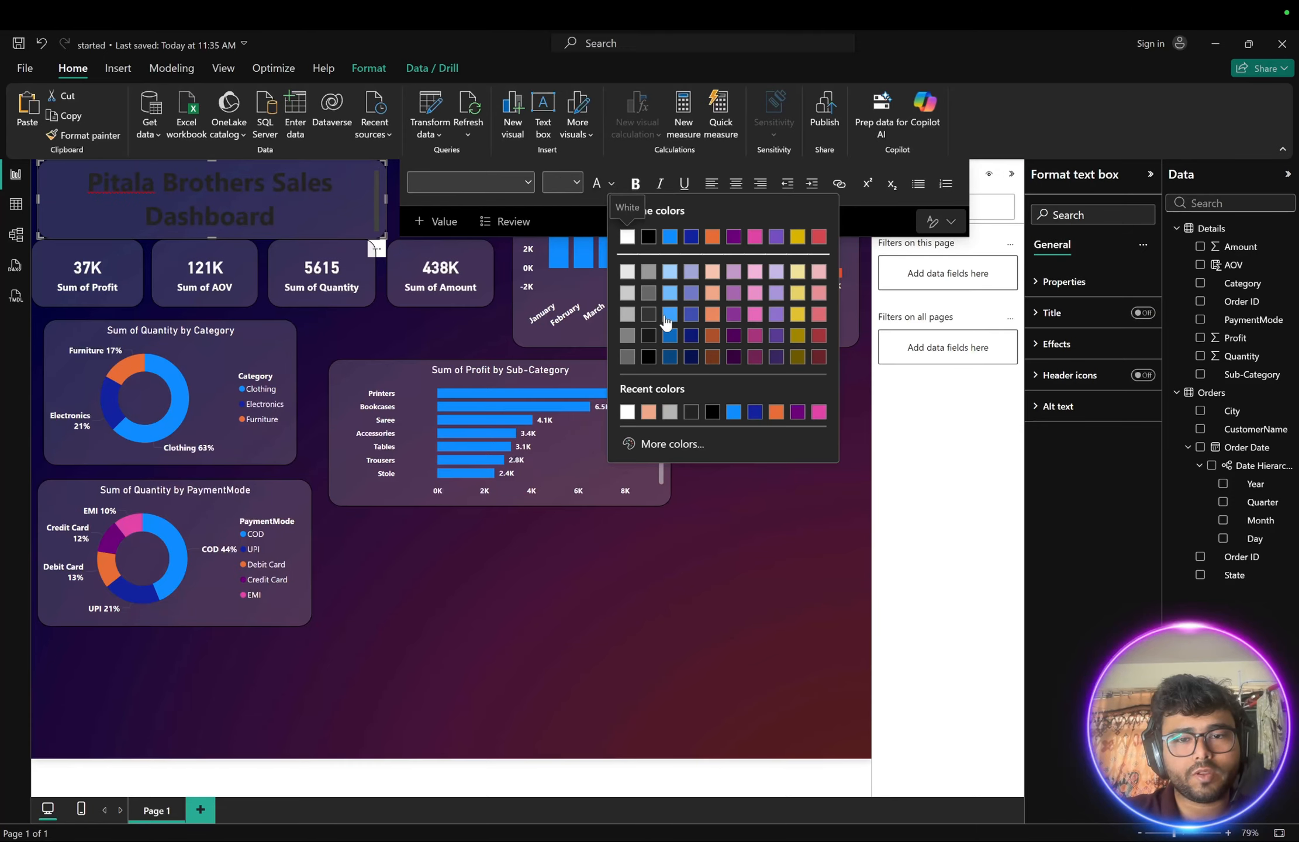
{"action": "left_click", "coordinate": [623, 235]}
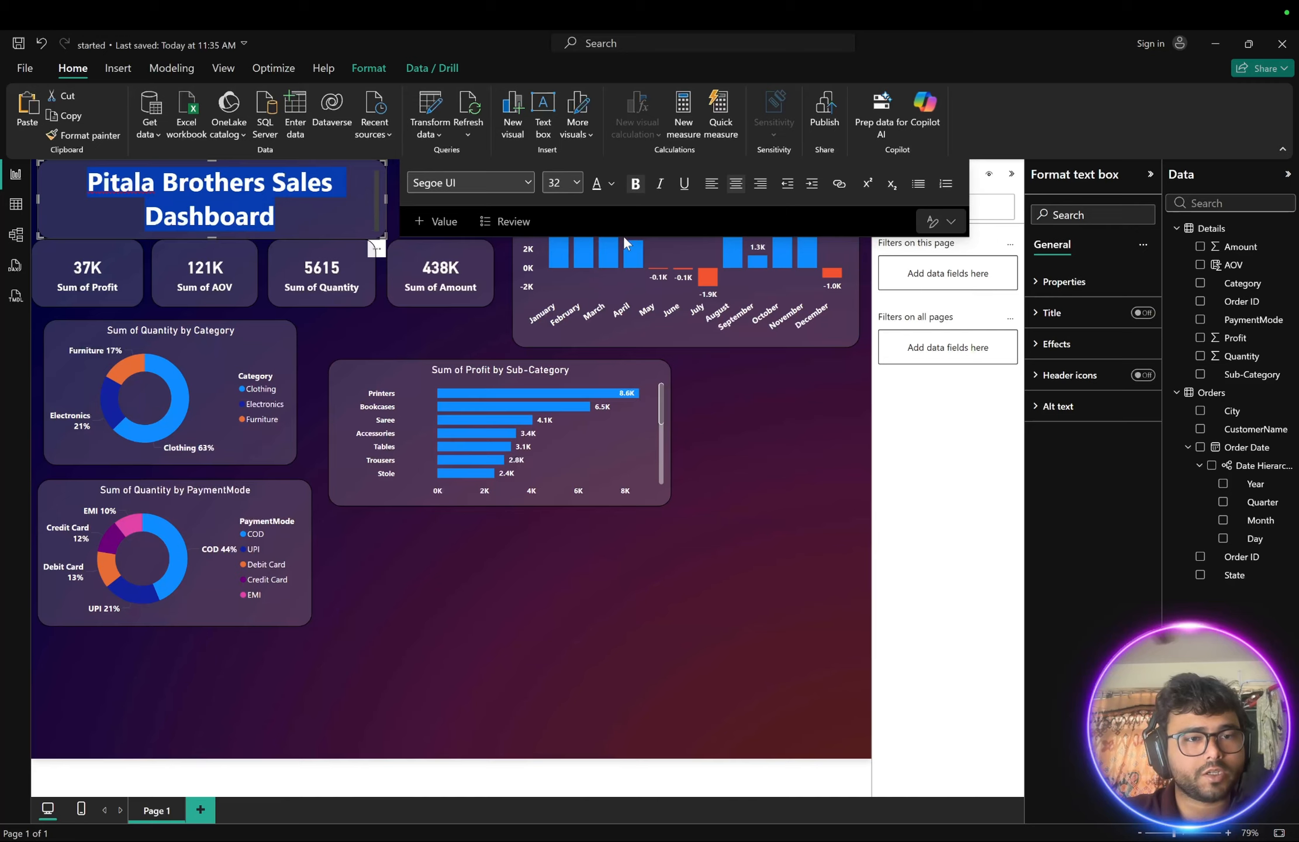
{"action": "left_click", "coordinate": [749, 453]}
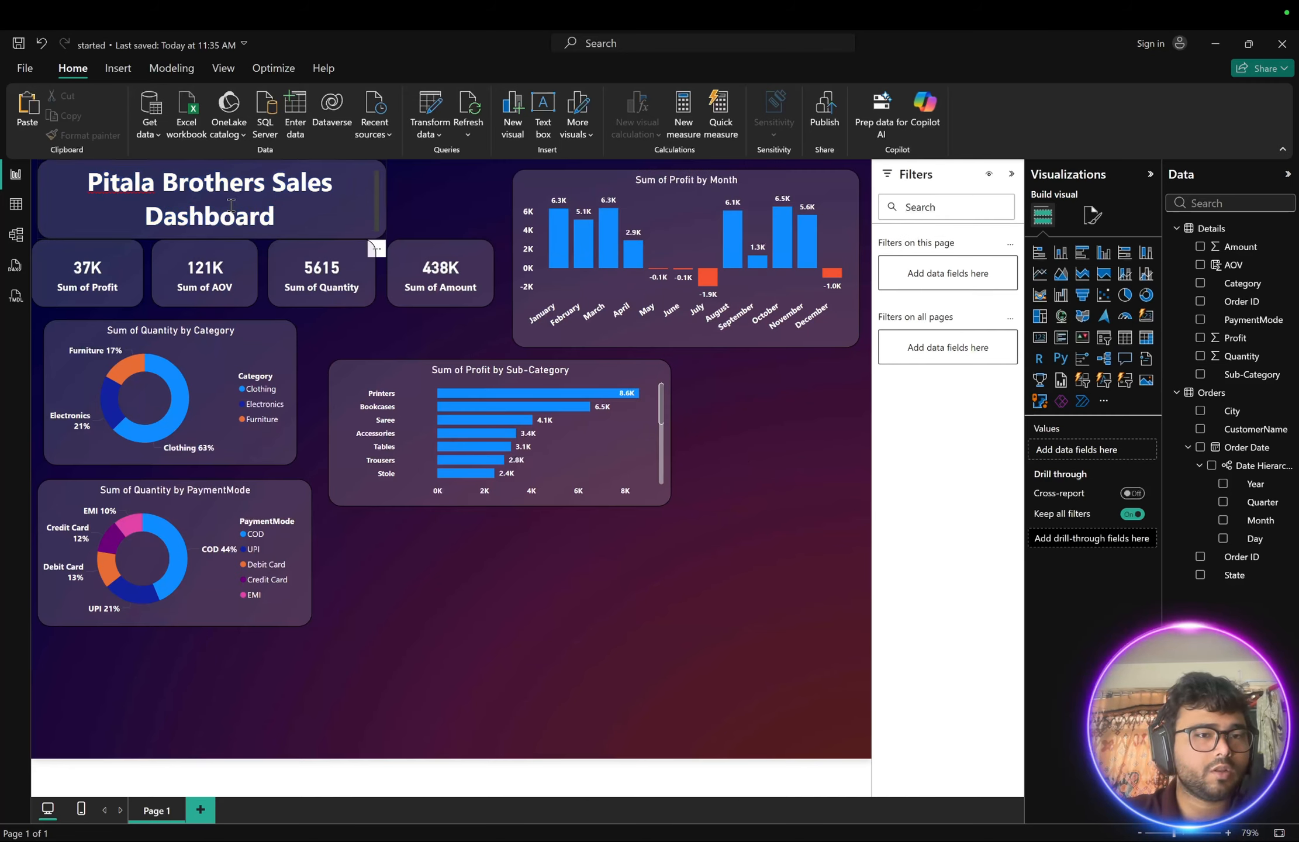
- Narrow the title text box so it fits above the KPI cards
{"action": "left_click", "coordinate": [350, 213]}
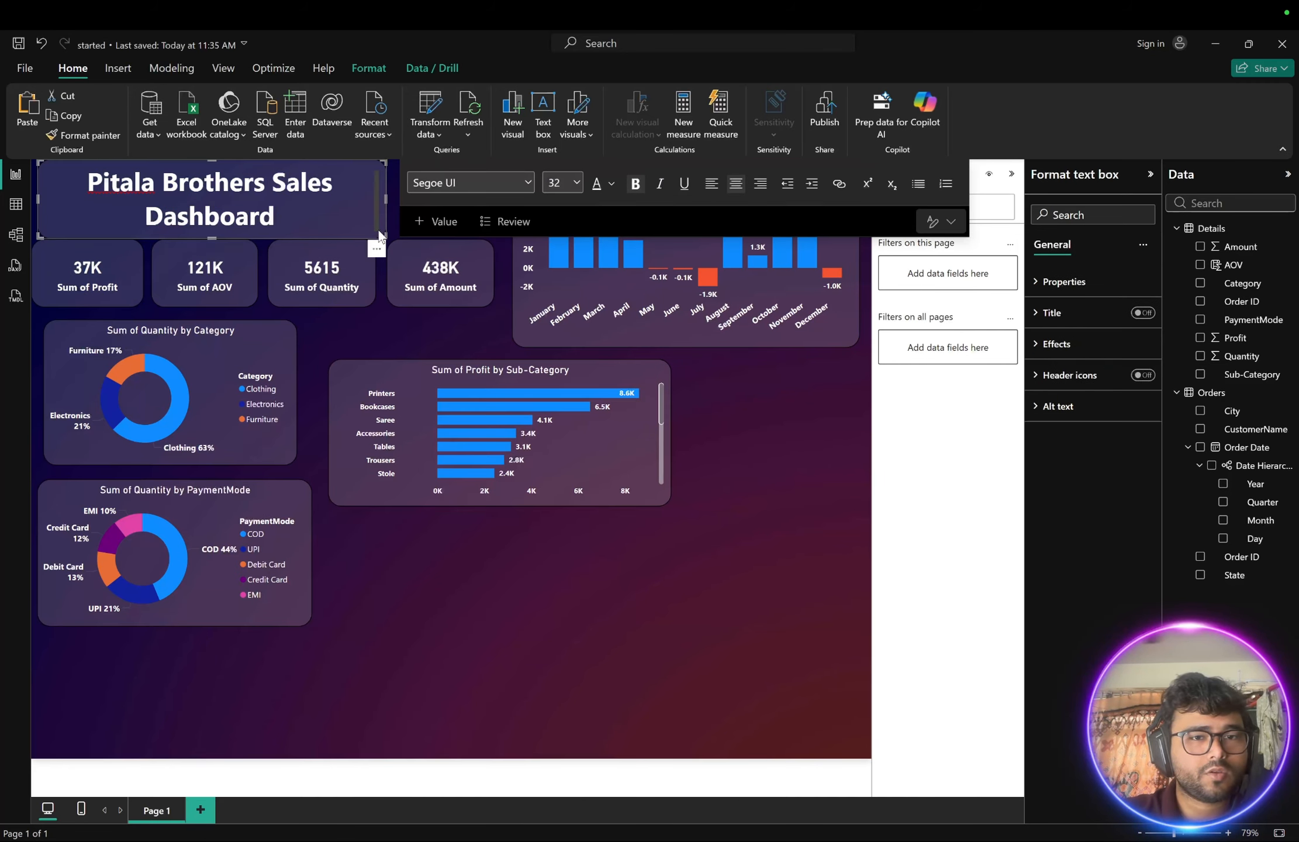
{"action": "left_click_drag", "start_coordinate": [385, 237], "coordinate": [312, 229]}
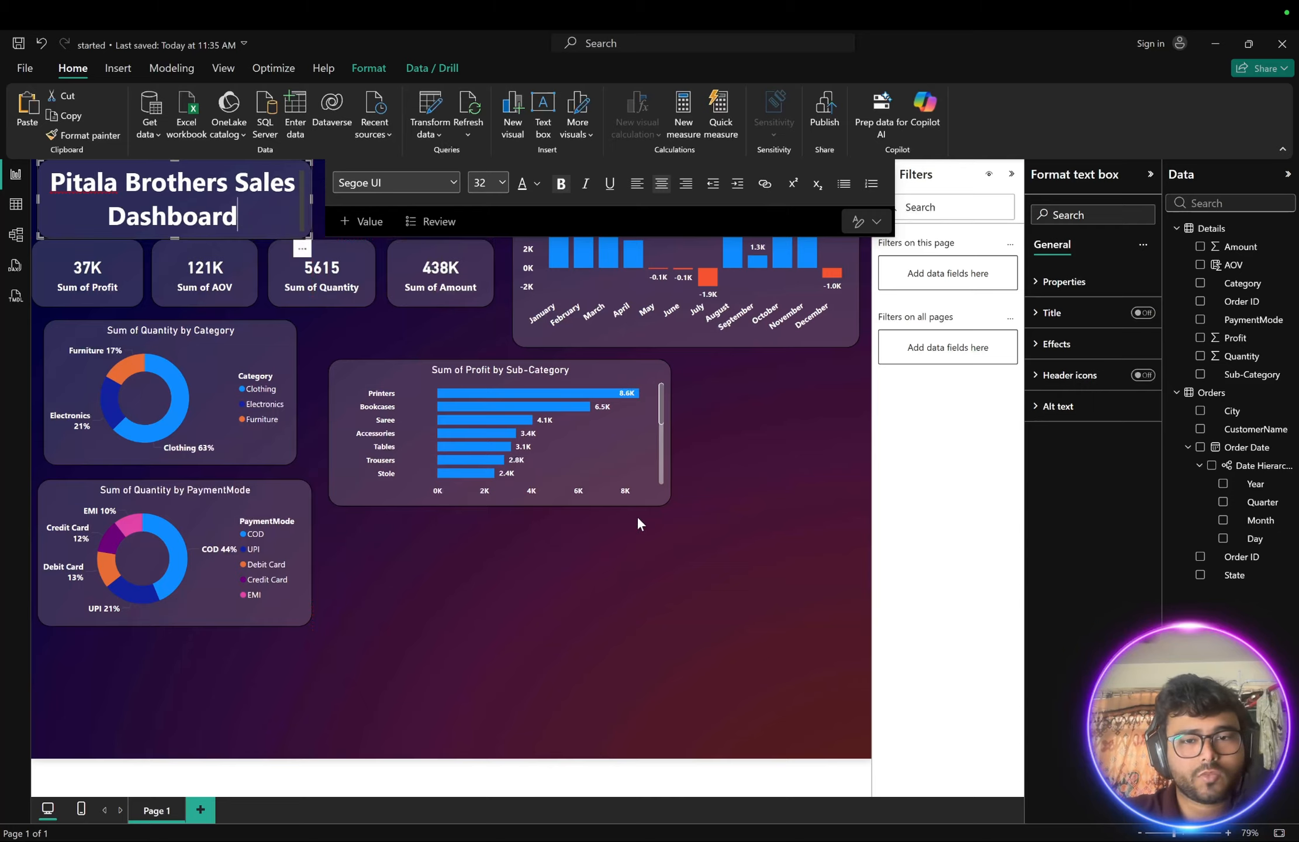
{"action": "left_click", "coordinate": [758, 542]}
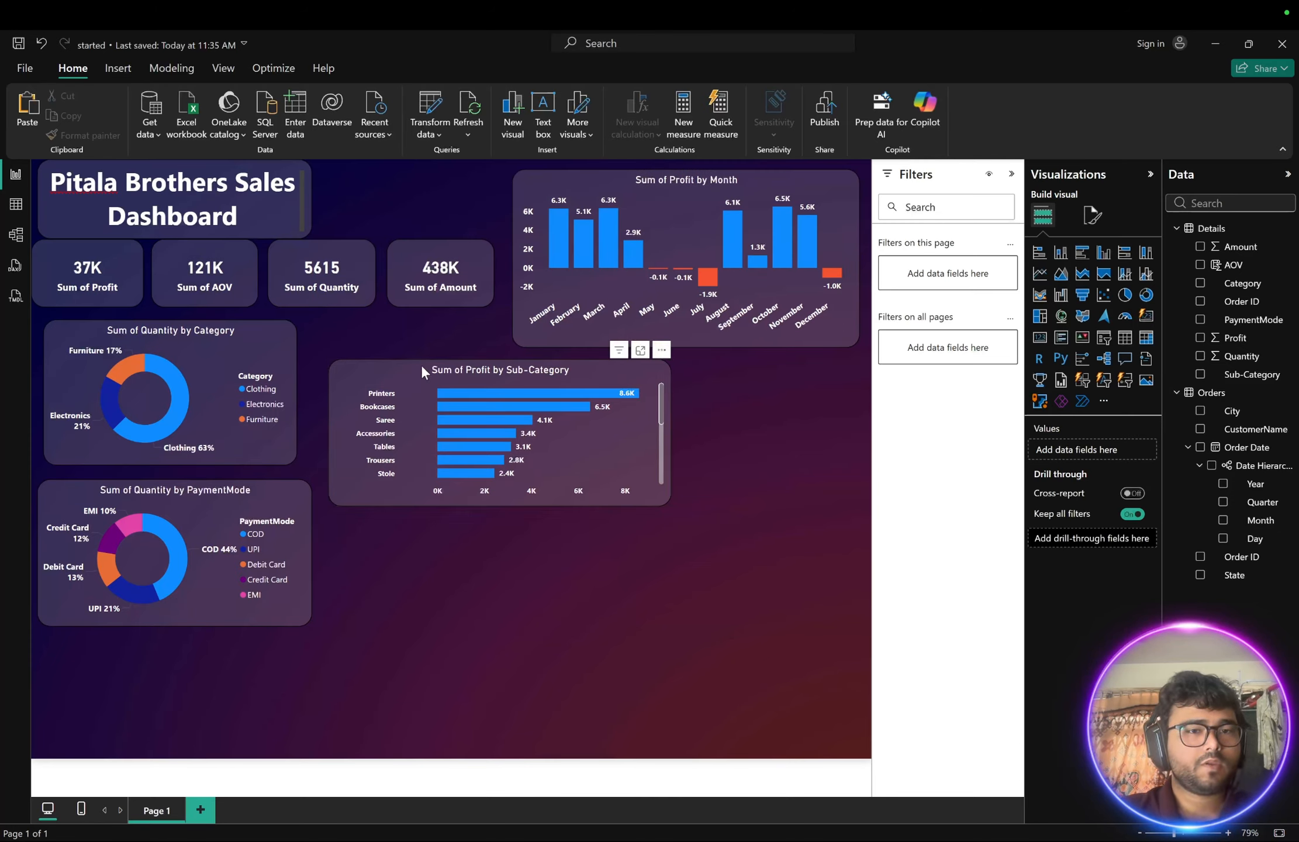
- Nudge the four KPI cards slightly lower beneath the title
{"action": "left_click", "coordinate": [237, 274]}
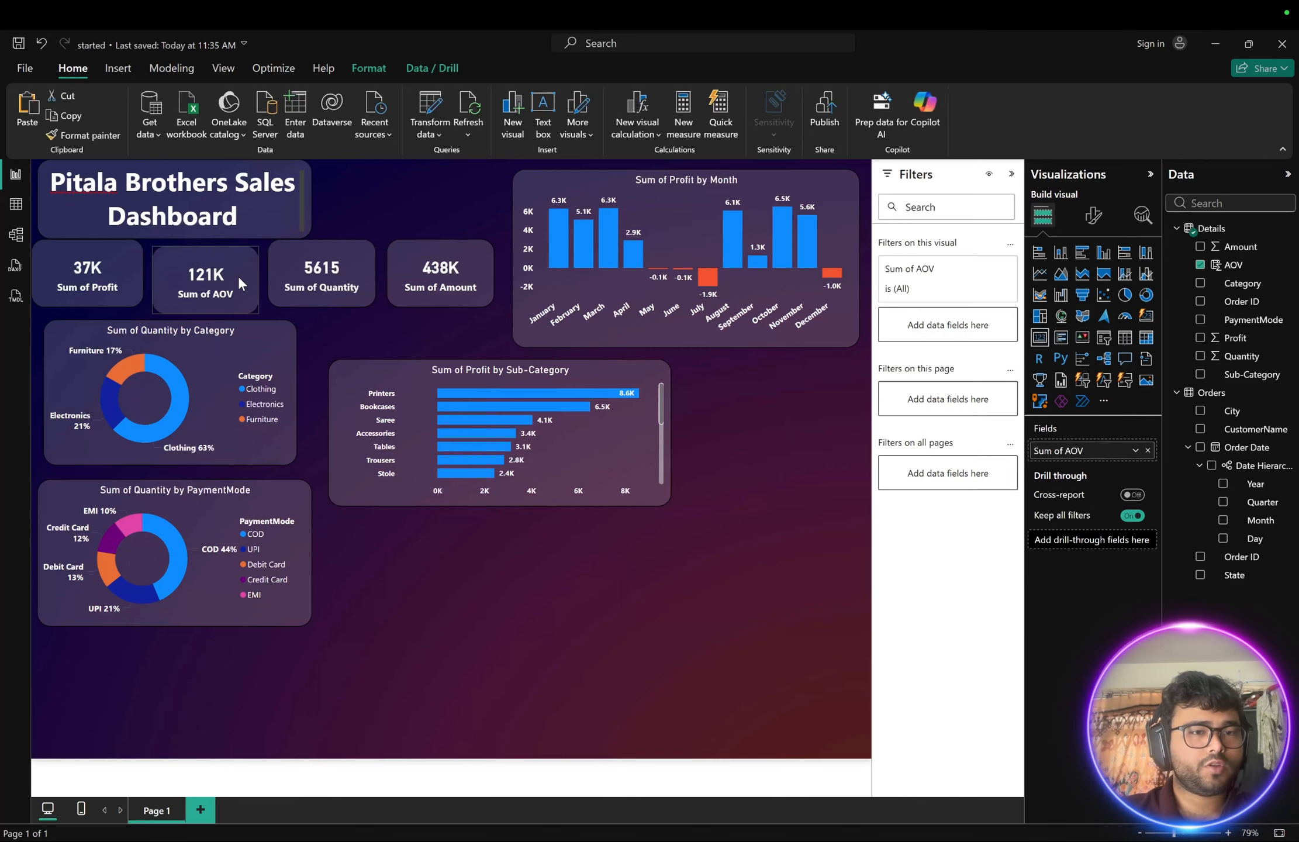
{"action": "left_click", "coordinate": [133, 277]}
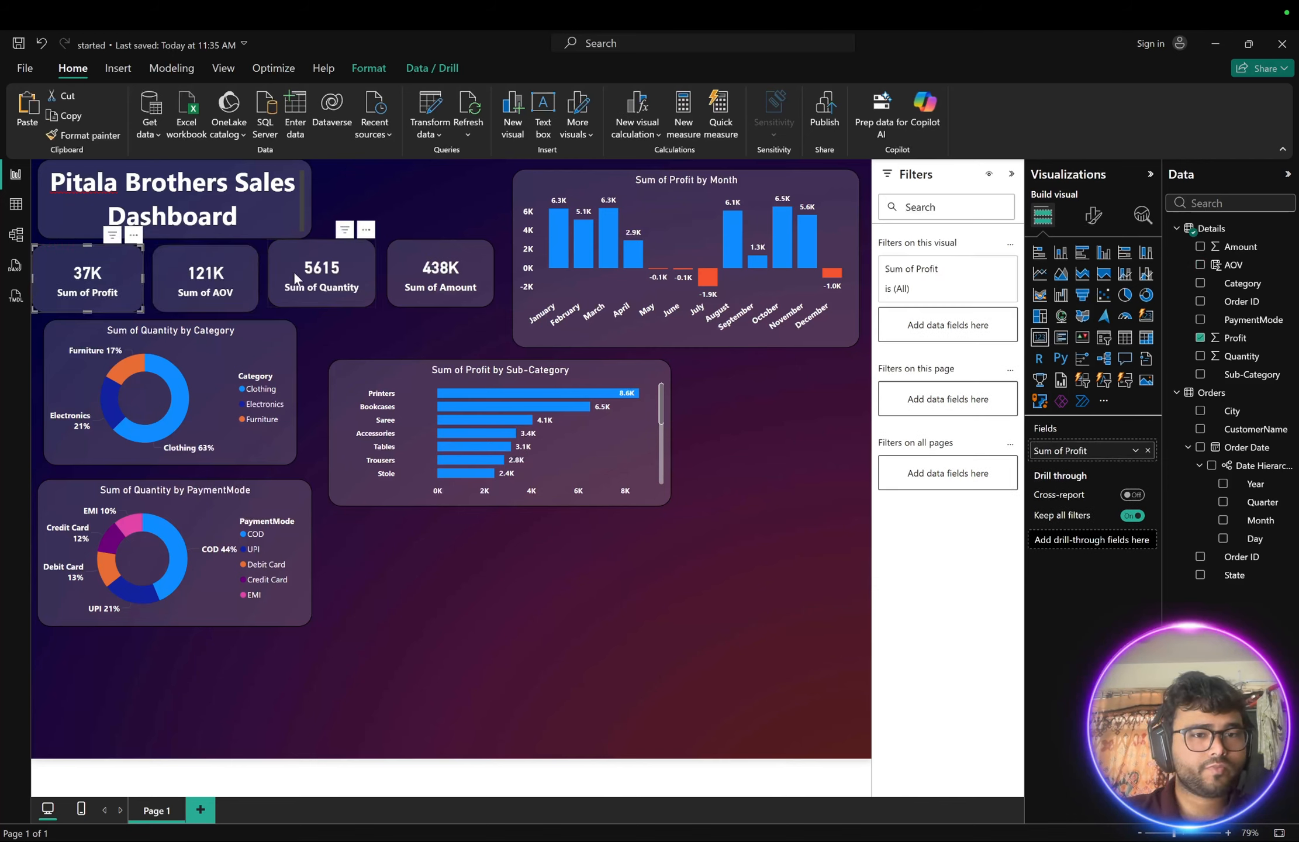
{"action": "left_click", "coordinate": [344, 255]}
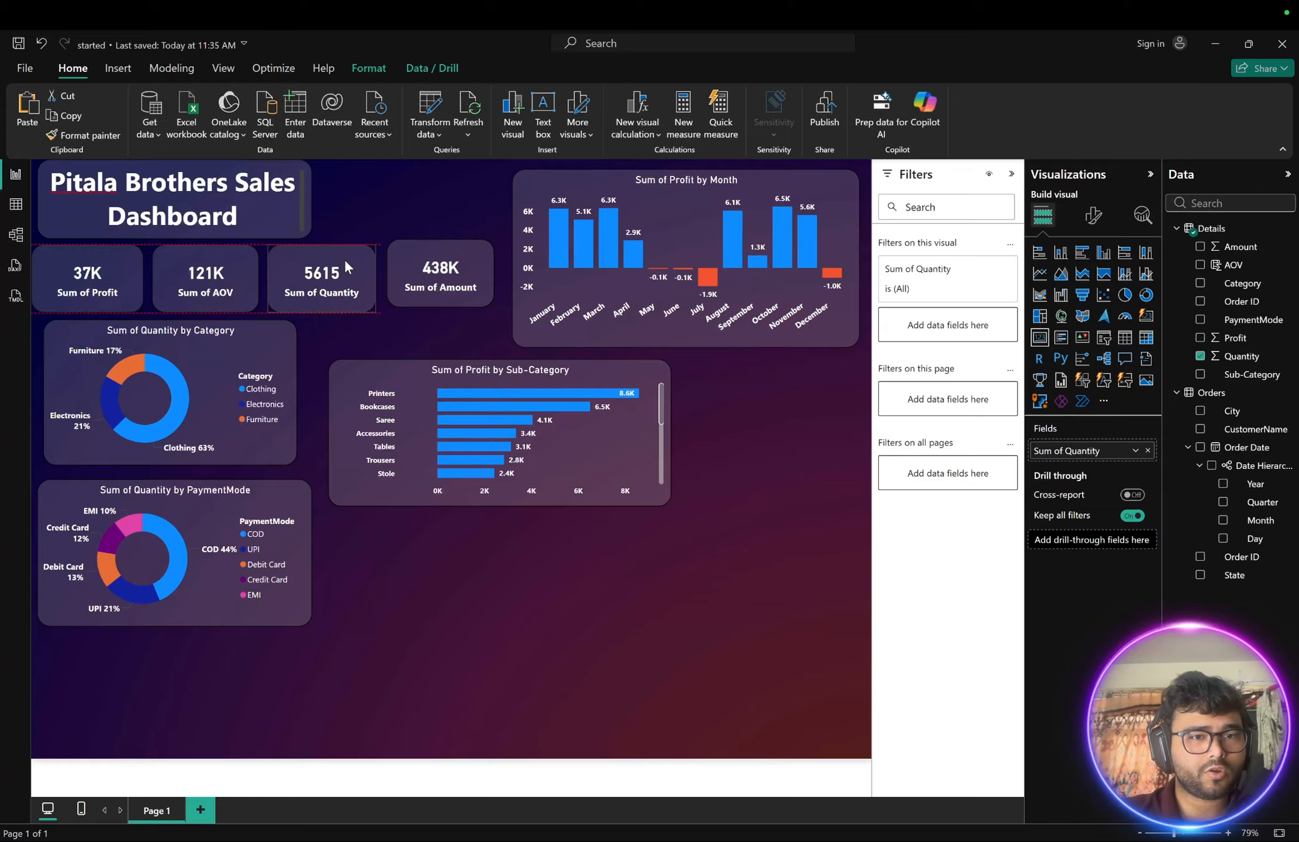
{"action": "left_click", "coordinate": [402, 250]}
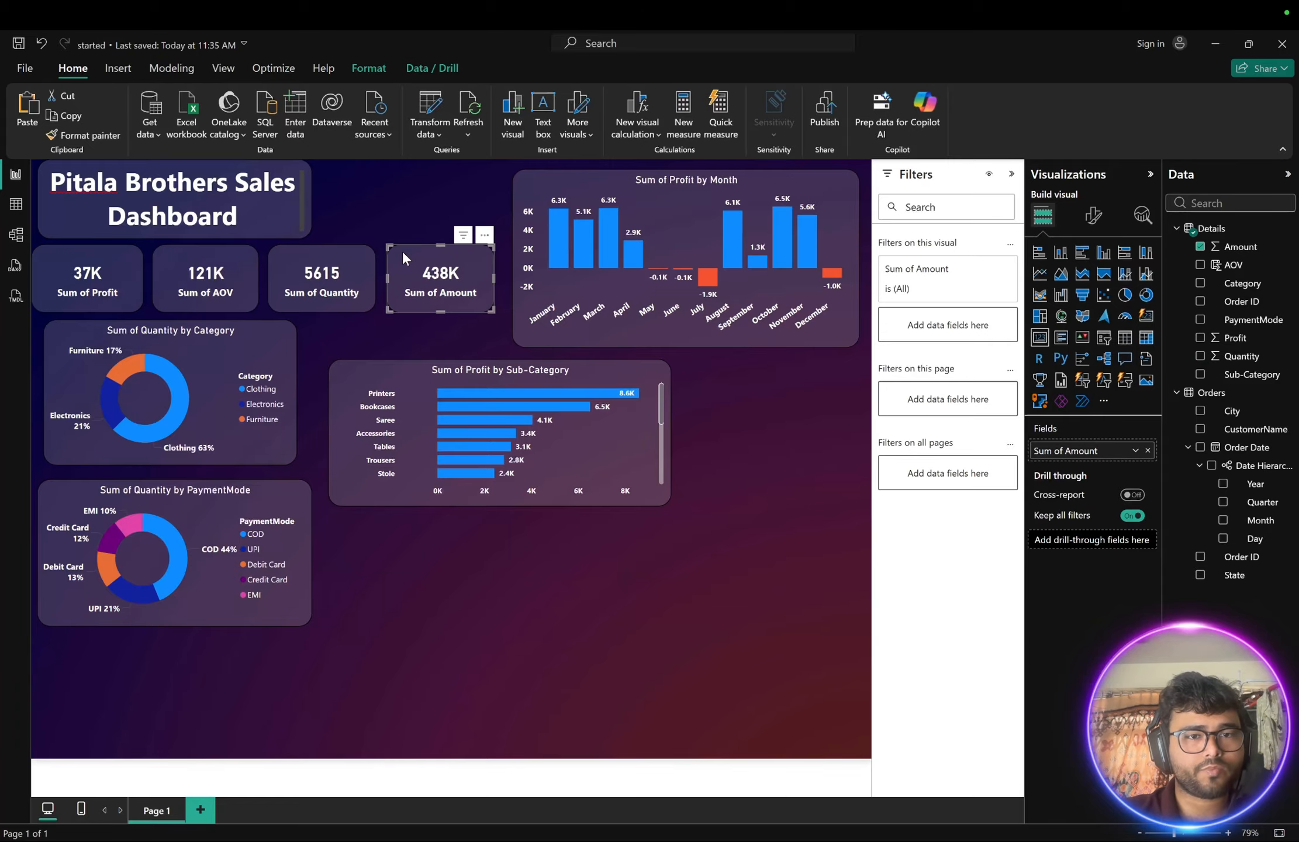
{"action": "left_click", "coordinate": [383, 209]}
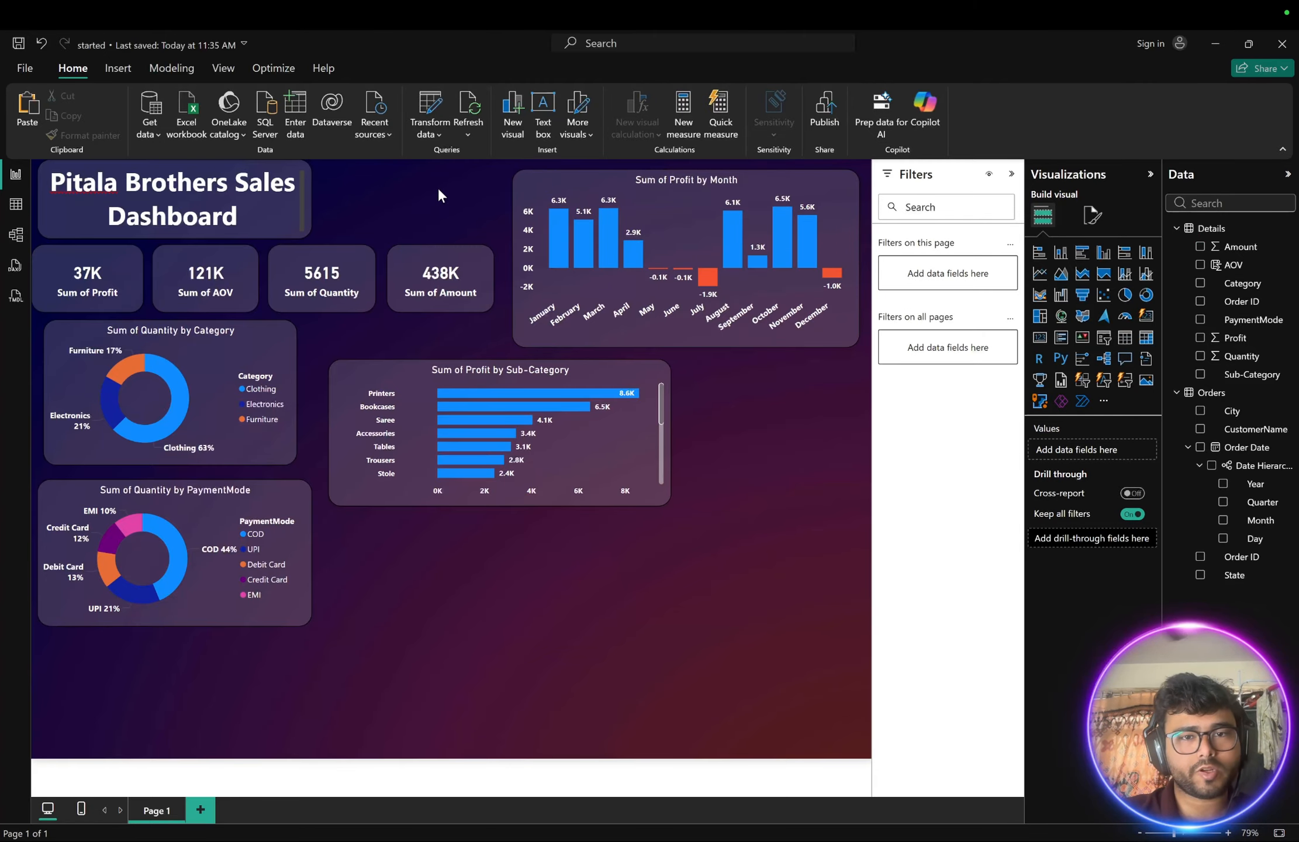
- Compare the current layout with the reference dashboard image on the other desktop
{"action": "key", "text": "ctrl+Right"}
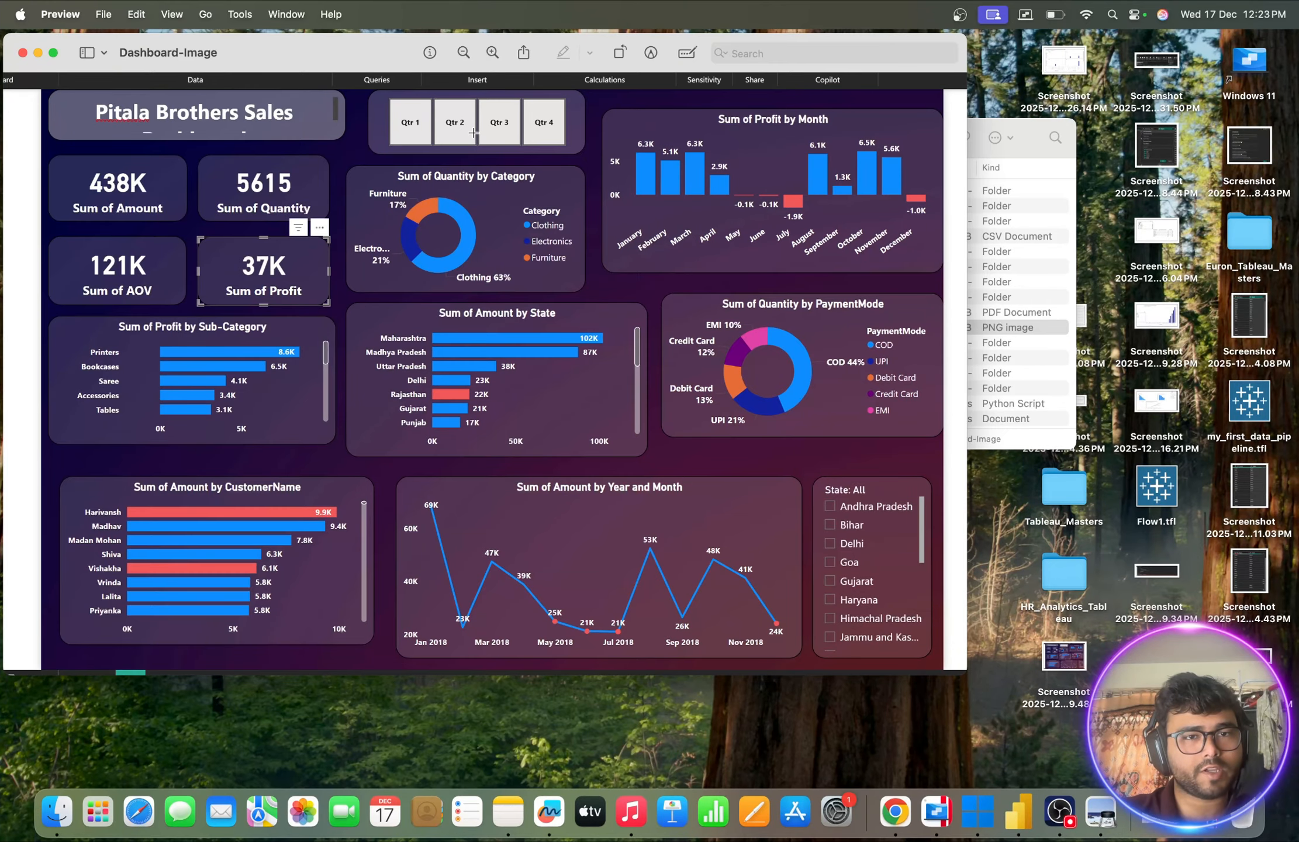
{"action": "key", "text": "ctrl+Left"}
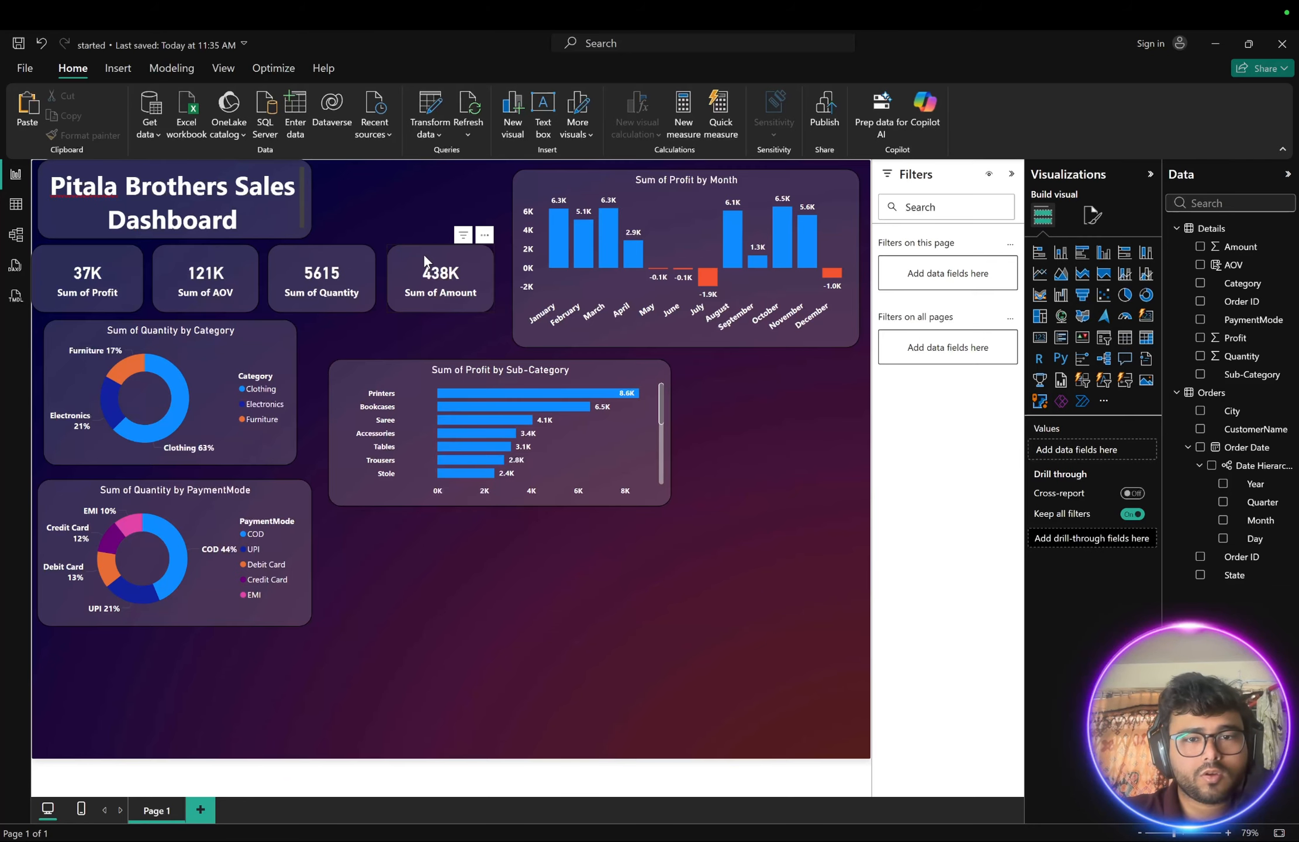
{"action": "key", "text": "ctrl+Right"}
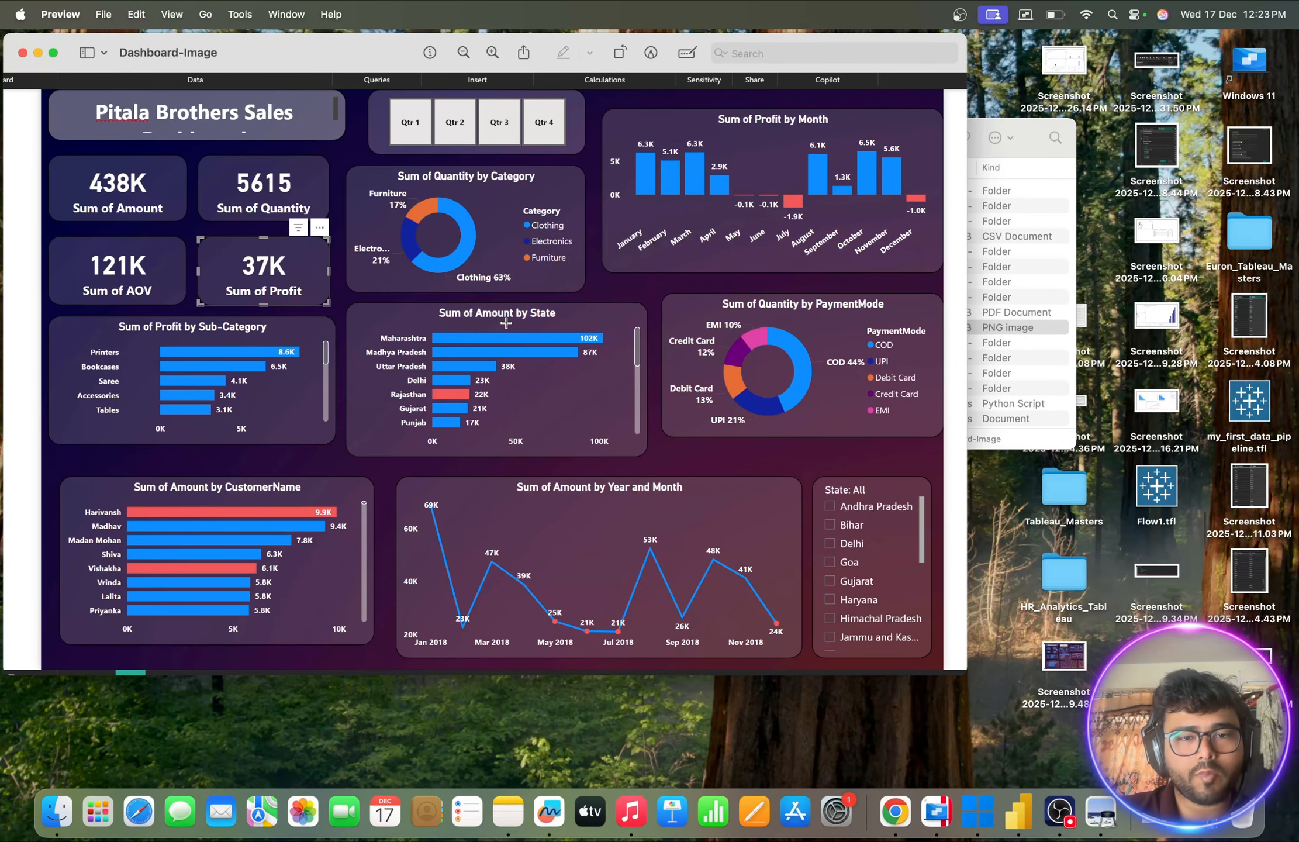
{"action": "key", "text": "ctrl+Left"}
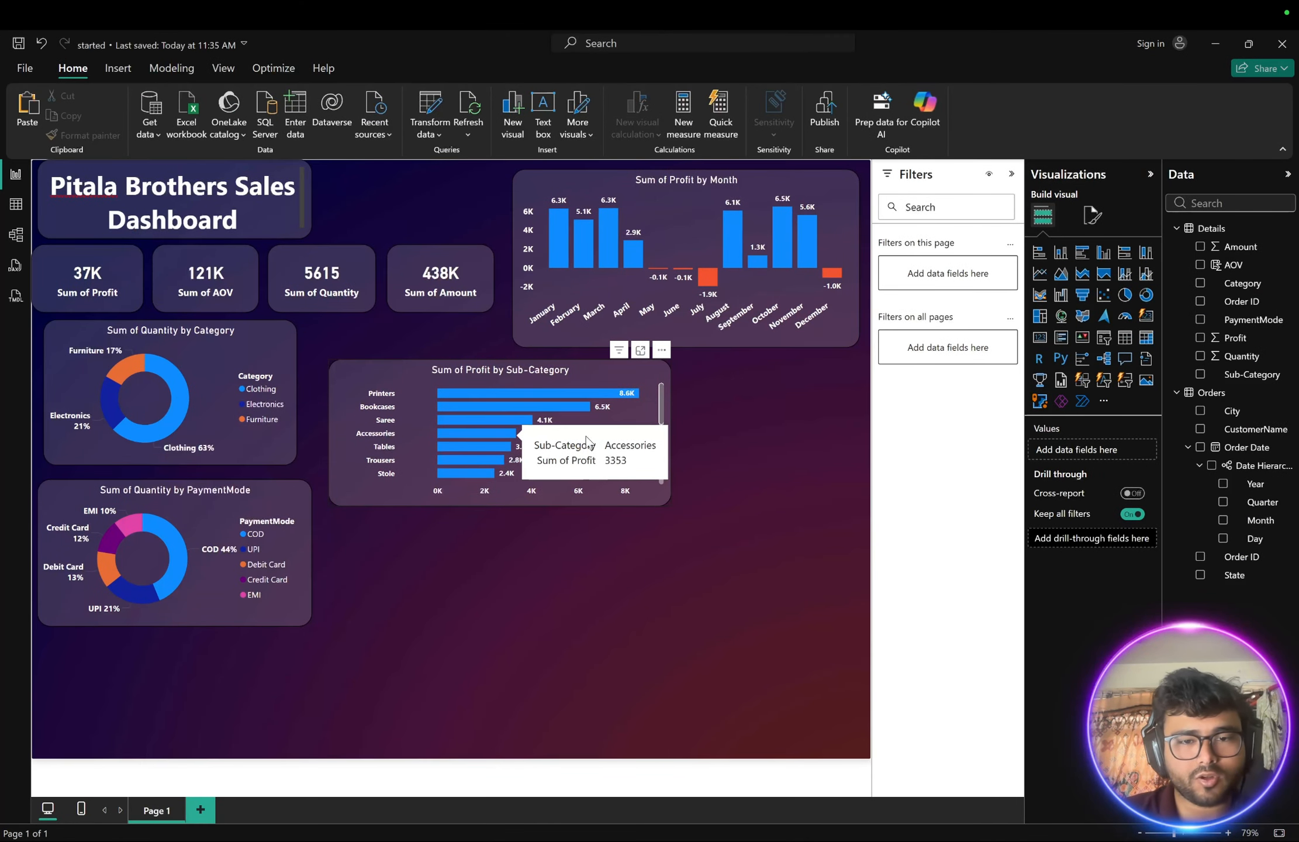
- Duplicate the Profit by Sub-Category bar chart and place the copy below the original
{"action": "left_click", "coordinate": [366, 376]}
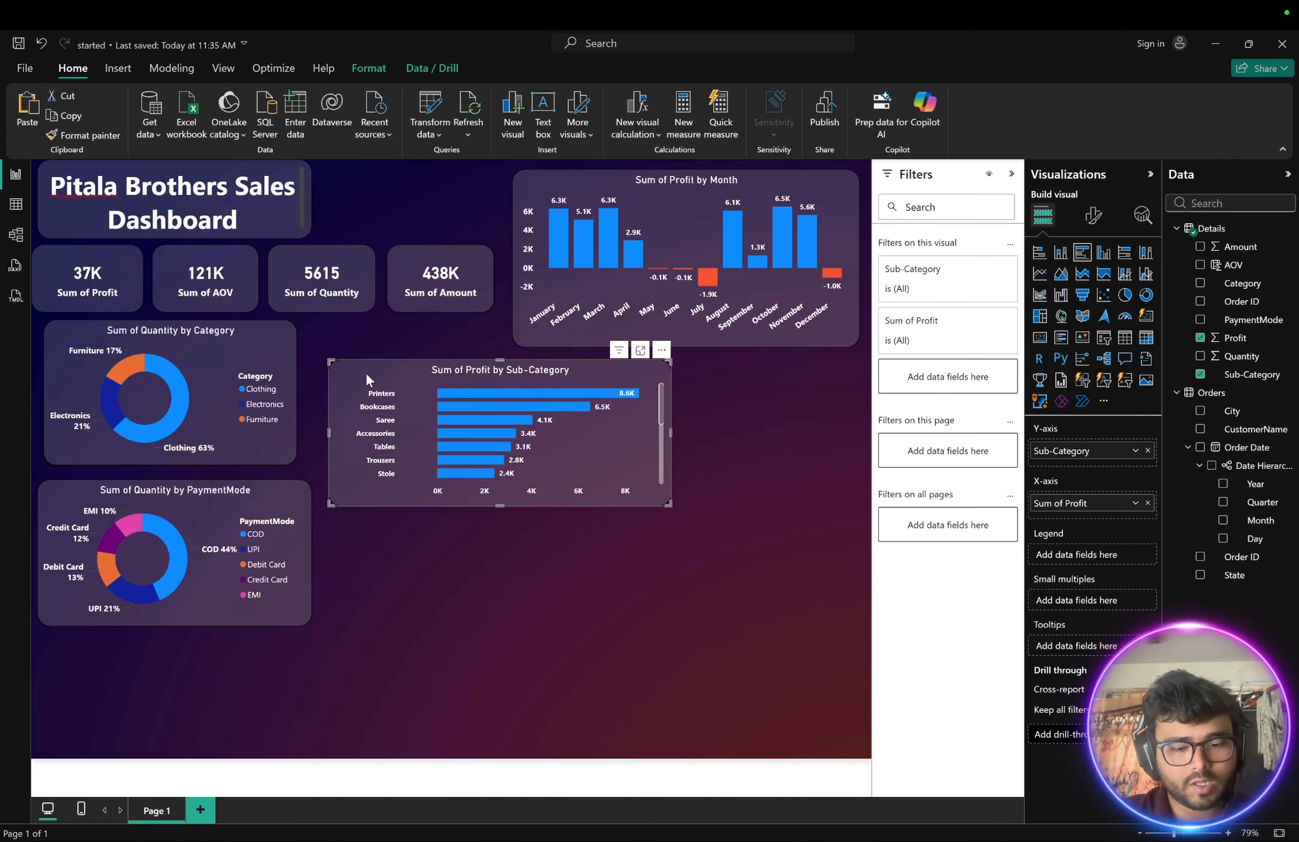
{"action": "key", "text": "ctrl+c"}
{"action": "key", "text": "ctrl+v"}
{"action": "left_click_drag", "start_coordinate": [372, 372], "coordinate": [358, 520]}
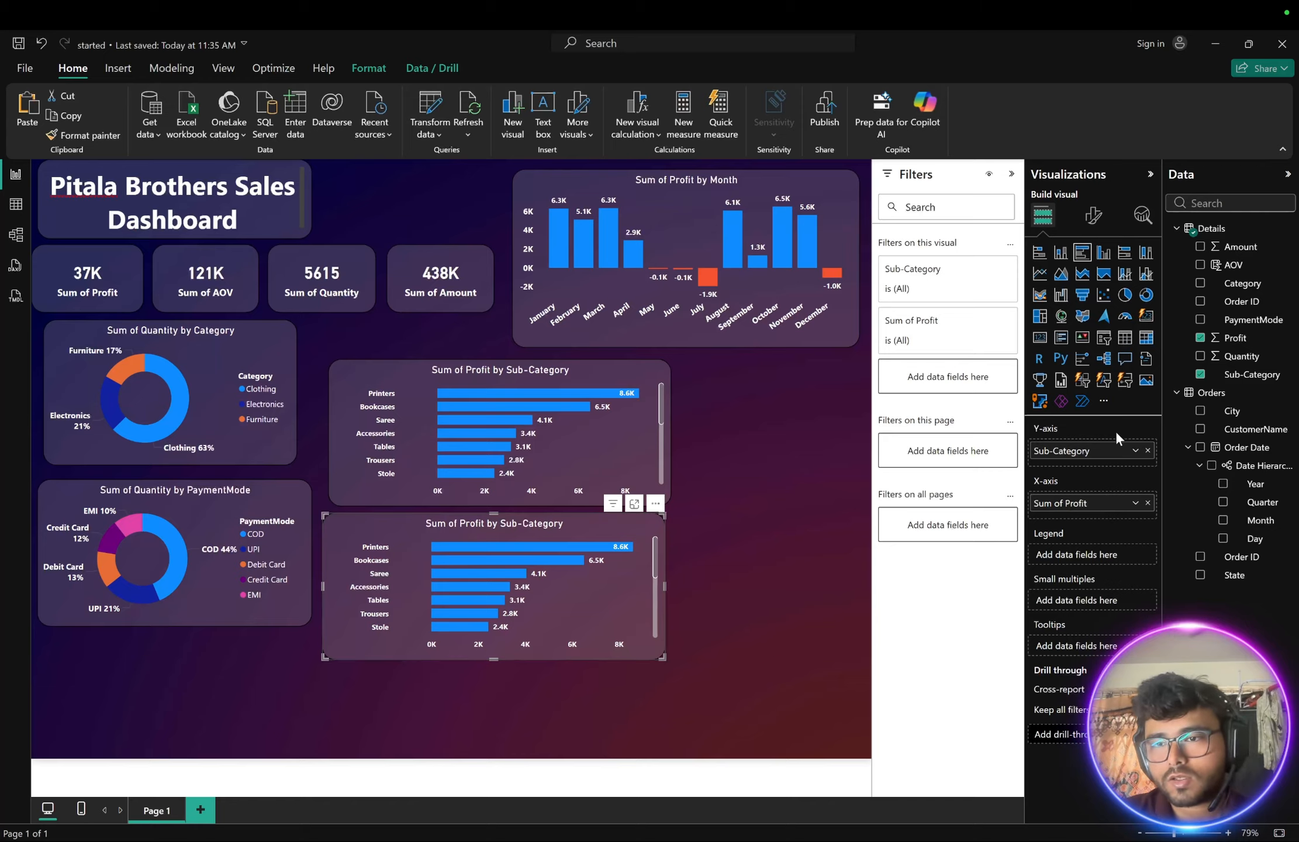
- Change the copied bar chart to show Sum of Amount by State instead of profit by sub-category
{"action": "left_click", "coordinate": [1199, 339]}
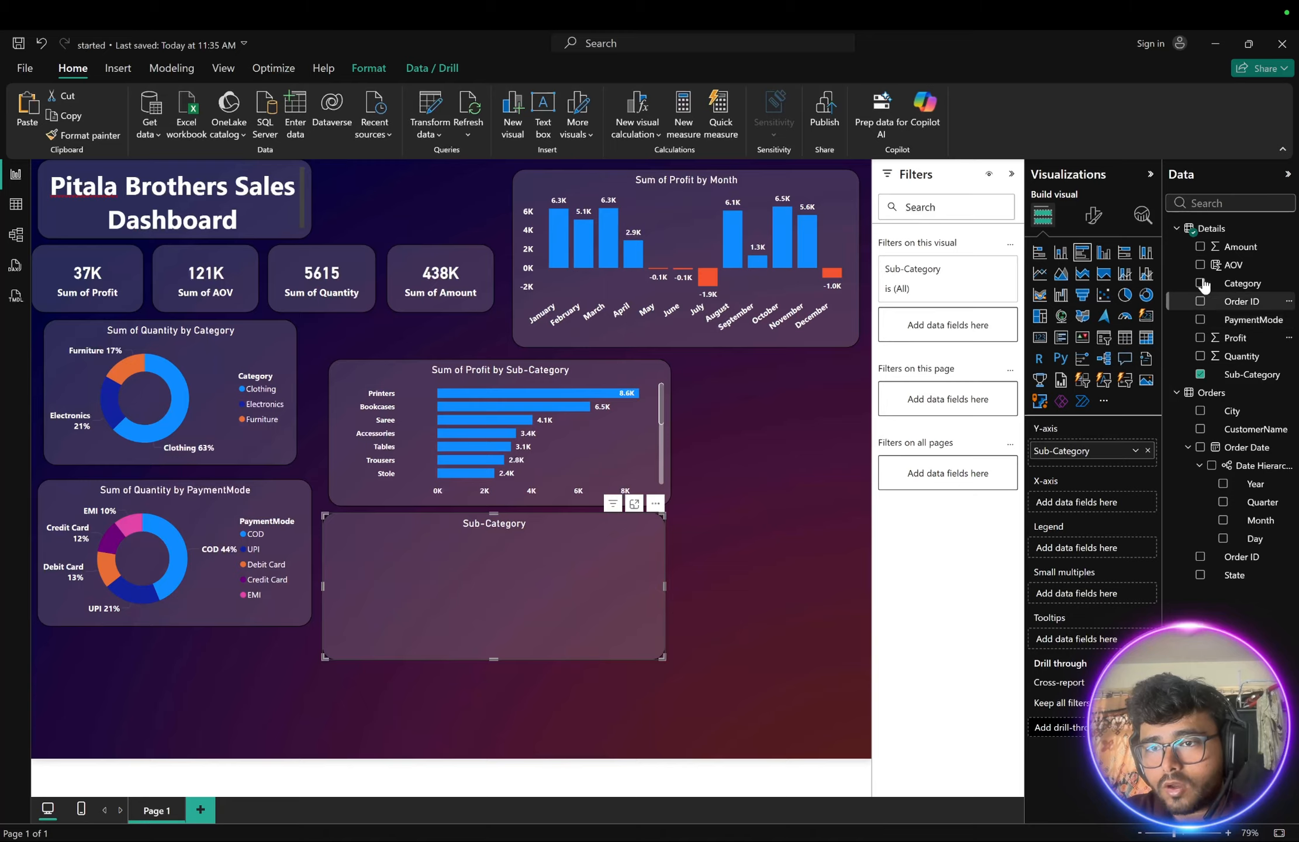
{"action": "left_click", "coordinate": [1200, 248]}
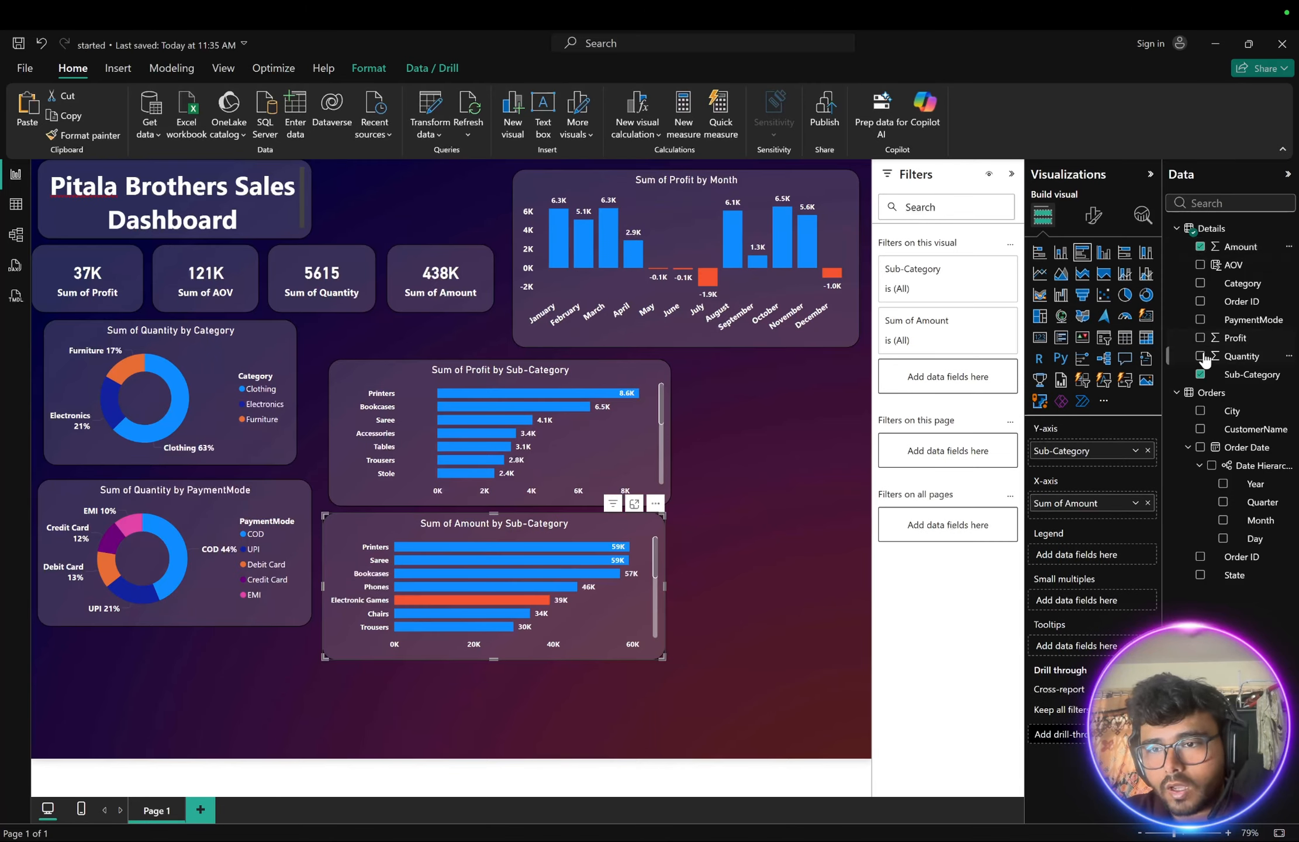
{"action": "left_click", "coordinate": [1200, 375]}
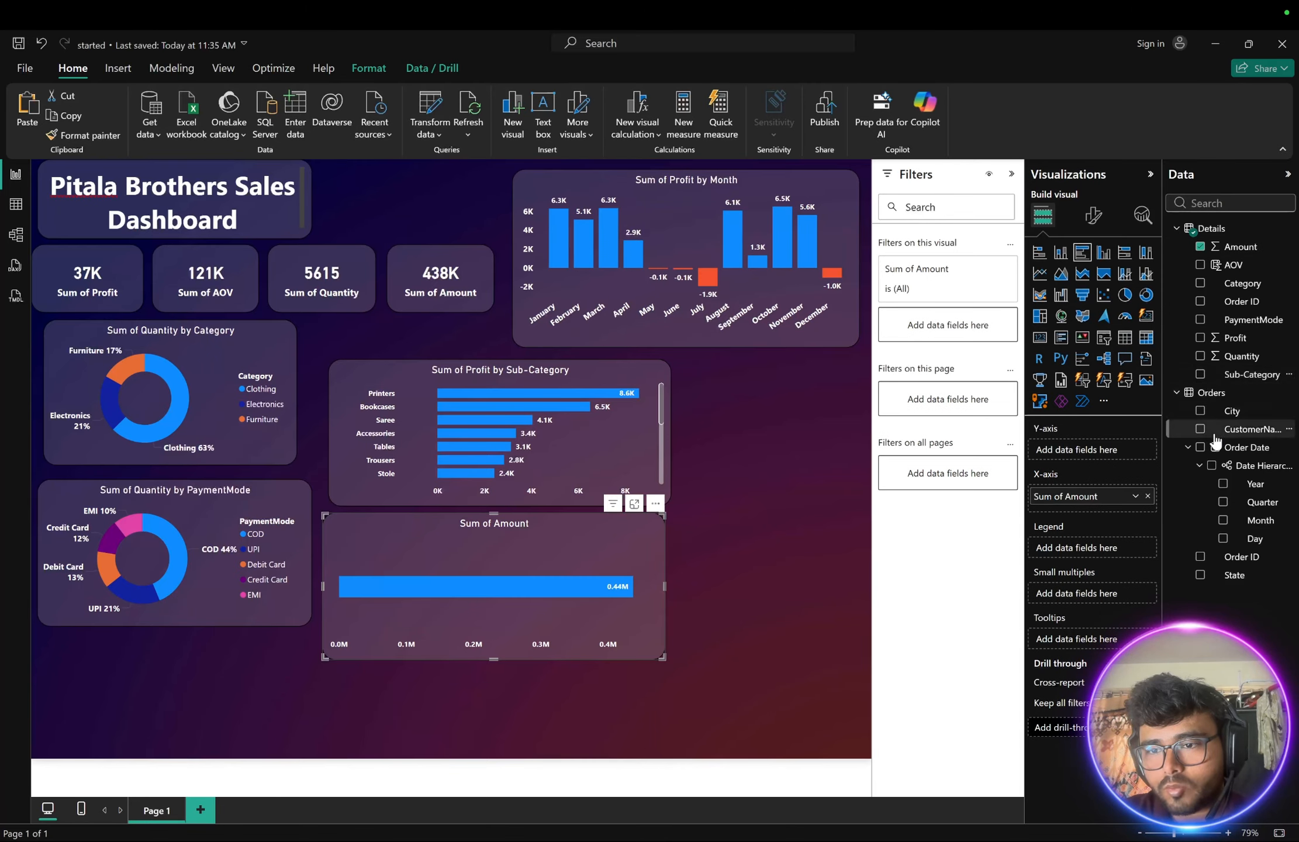
{"action": "left_click", "coordinate": [1198, 575]}
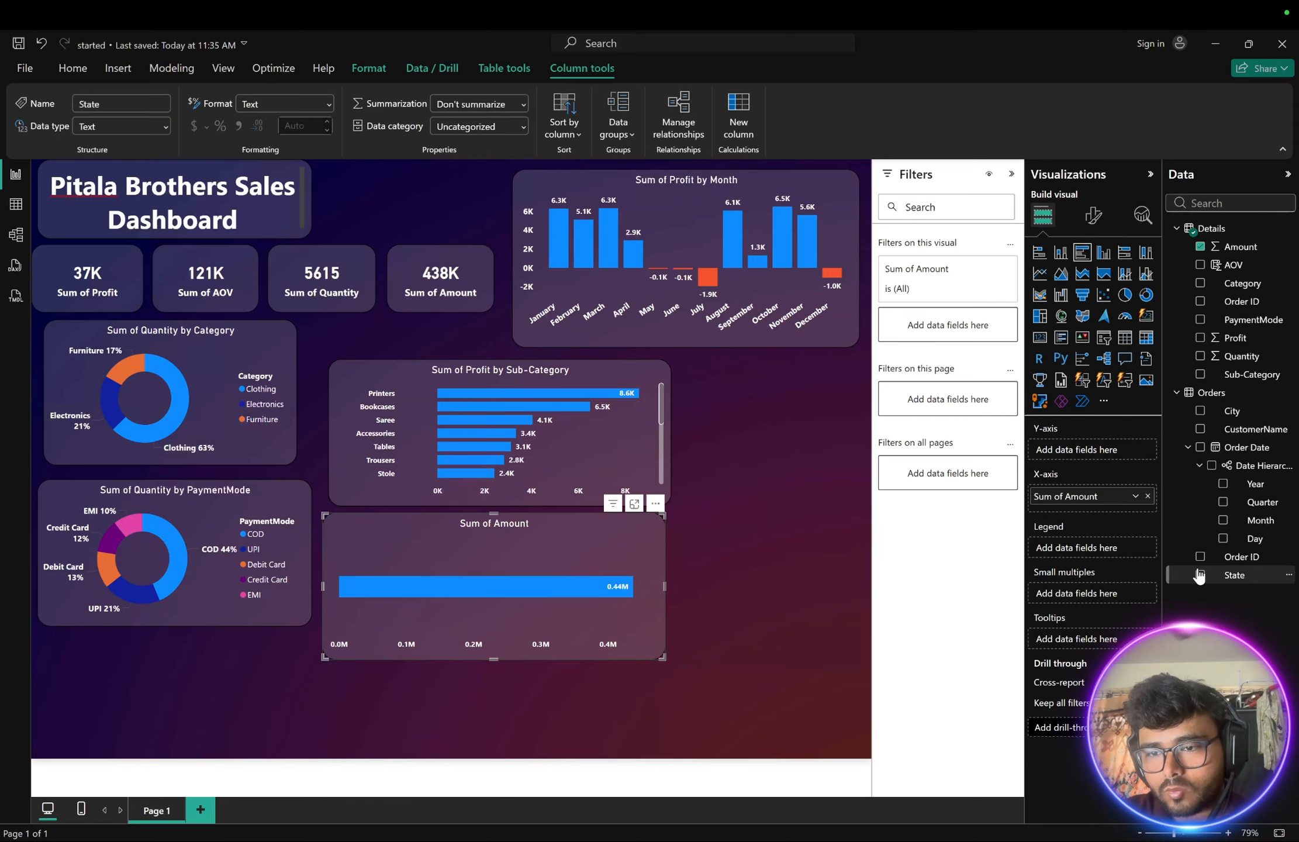
{"action": "left_click", "coordinate": [1200, 574]}
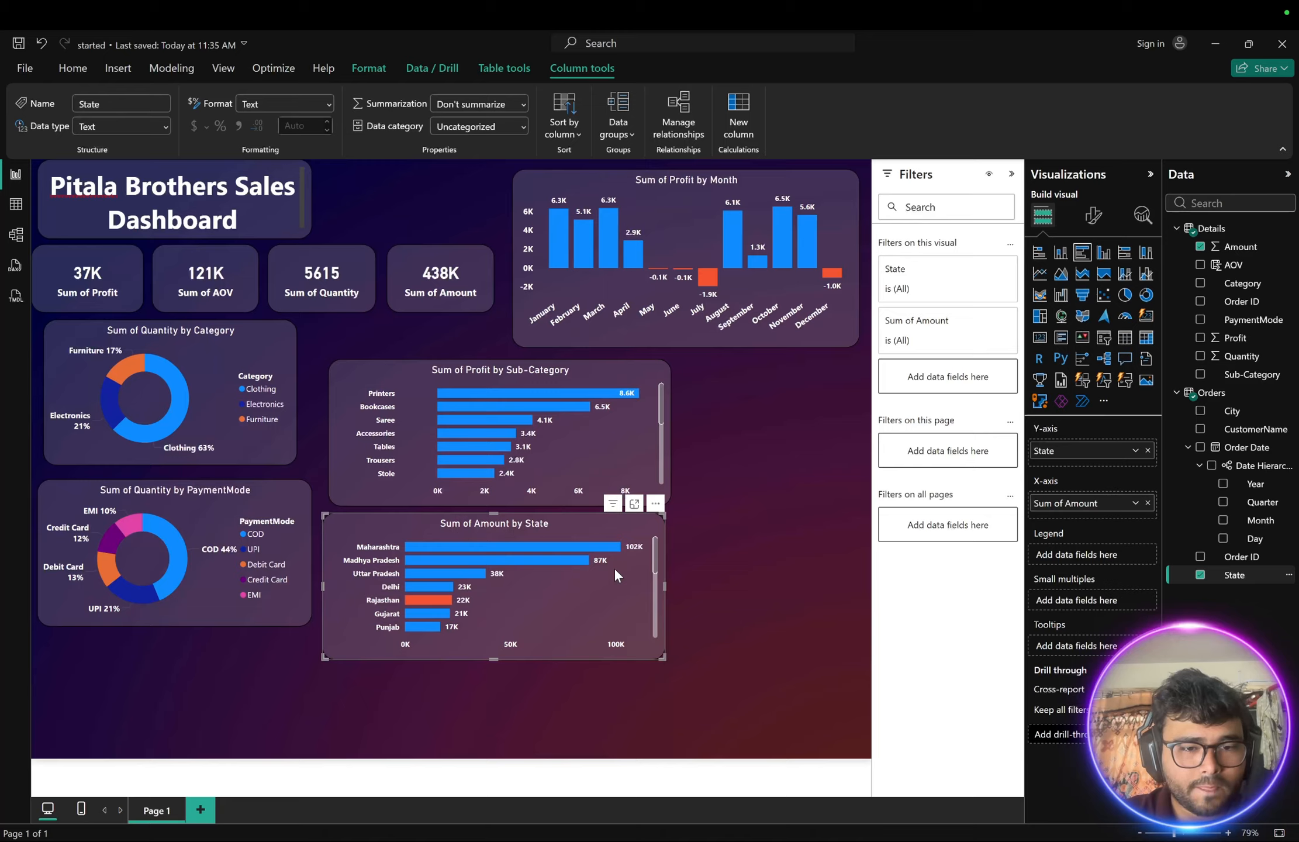
- Scroll through the state bars of the new Amount by State chart
{"action": "mouse_move", "coordinate": [442, 601]}
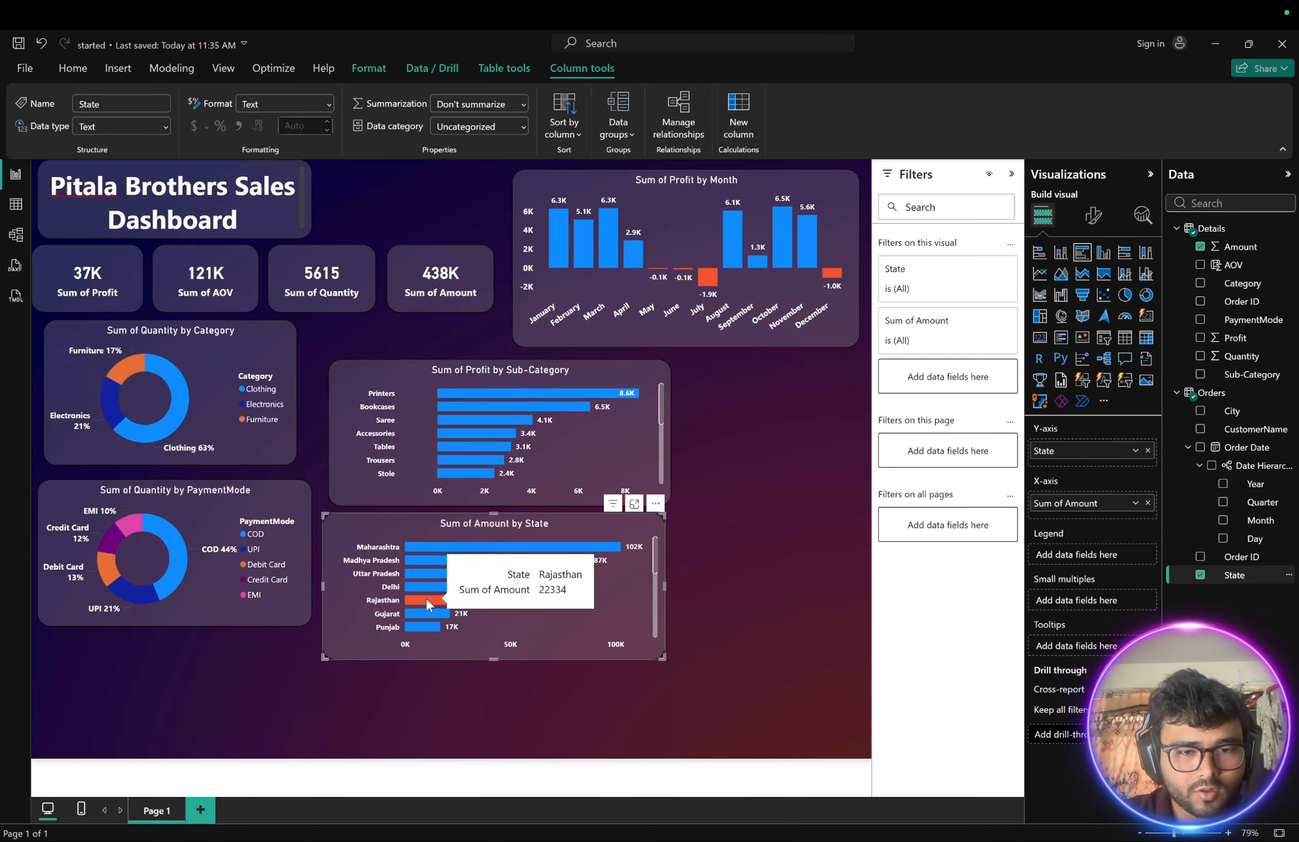
{"action": "scroll", "coordinate": [511, 628], "scroll_direction": "down", "scroll_amount": 5}
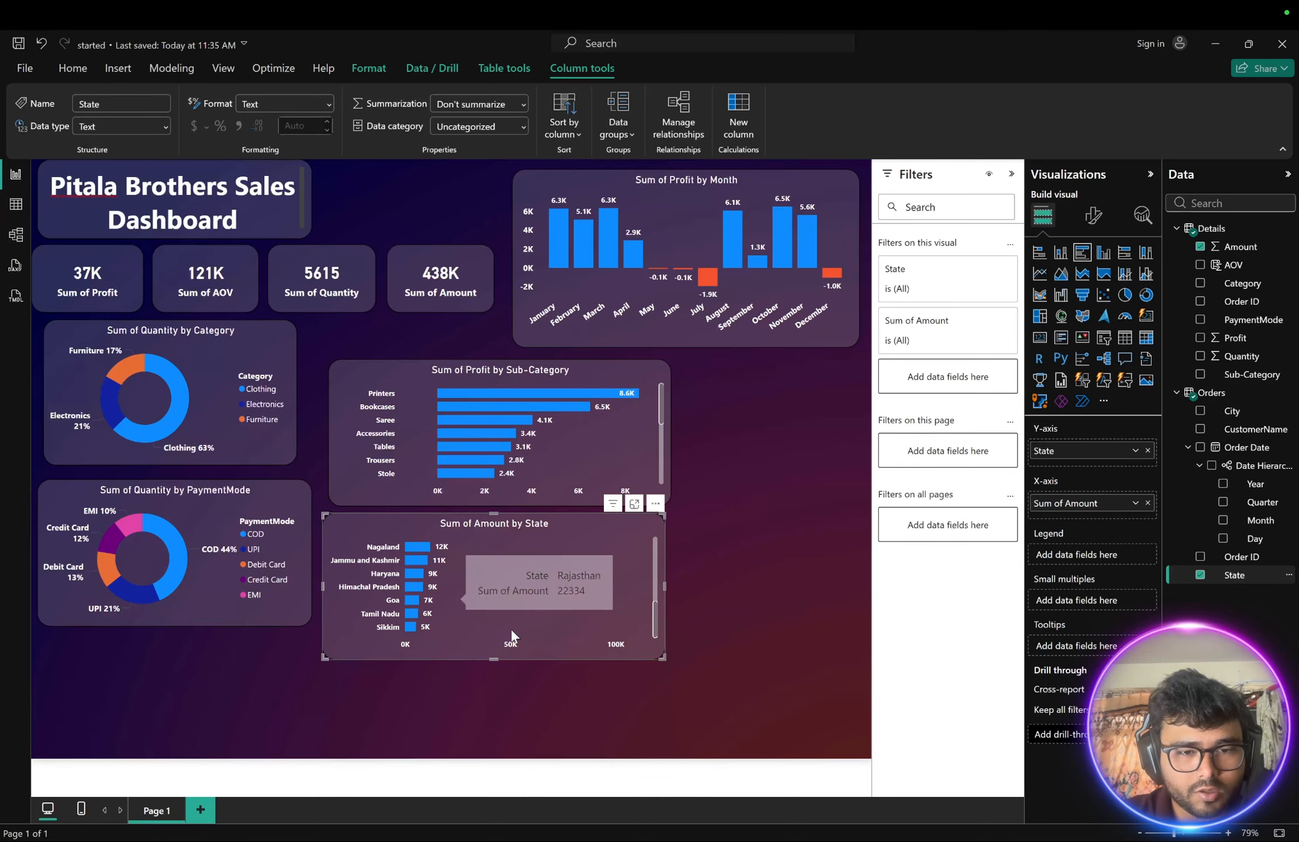
{"action": "scroll", "coordinate": [510, 628], "scroll_direction": "up", "scroll_amount": 3}
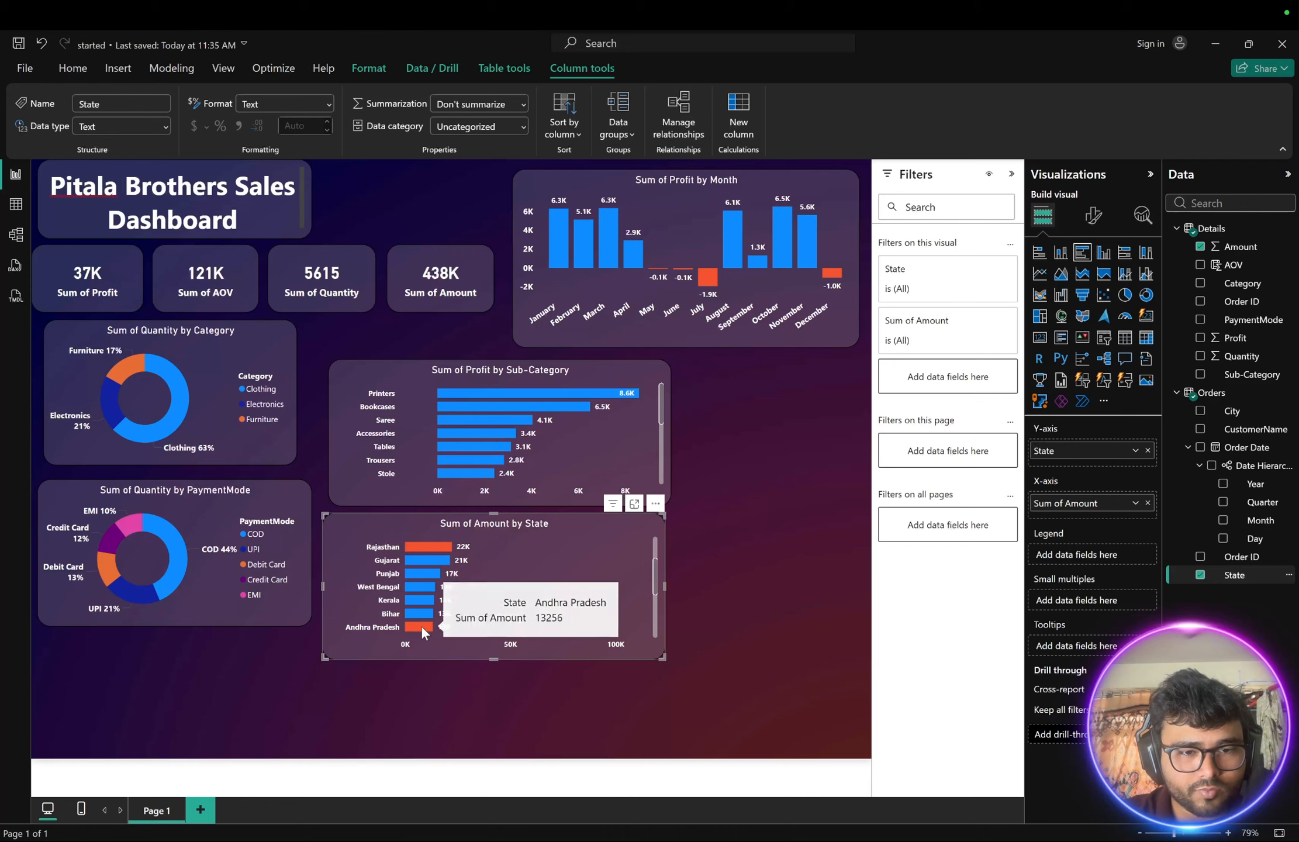
{"action": "scroll", "coordinate": [444, 626], "scroll_direction": "up", "scroll_amount": 1}
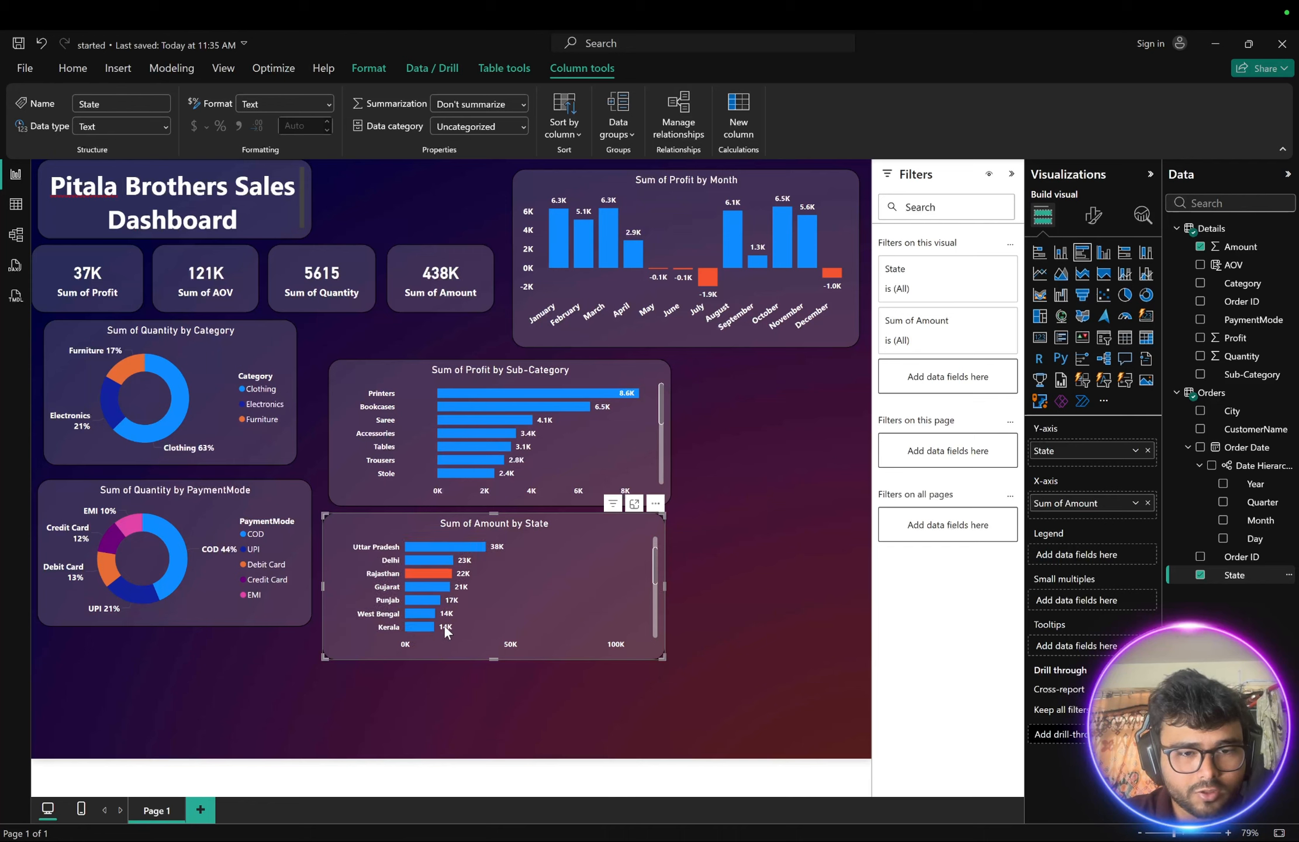
{"action": "scroll", "coordinate": [445, 628], "scroll_direction": "down", "scroll_amount": 7}
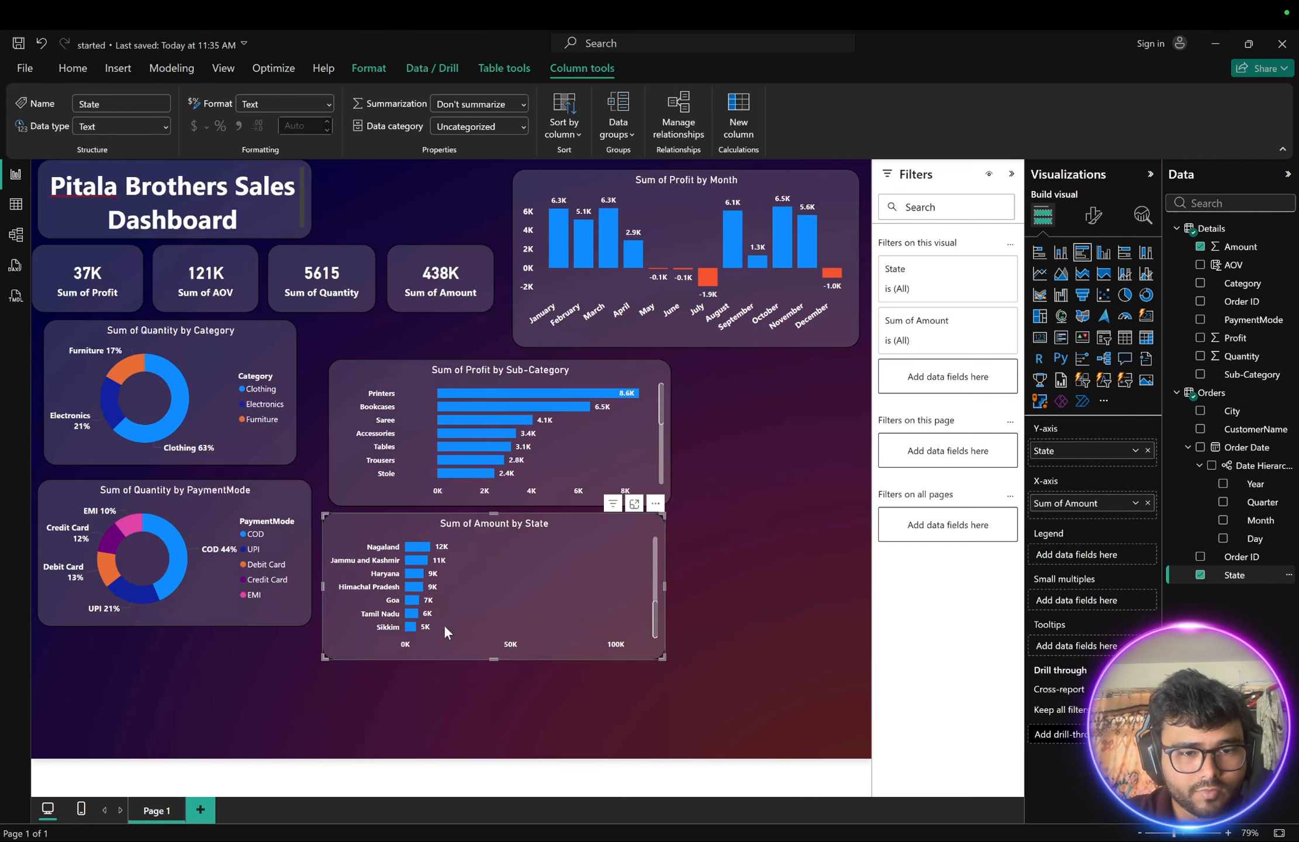
{"action": "scroll", "coordinate": [444, 630], "scroll_direction": "up", "scroll_amount": 8}
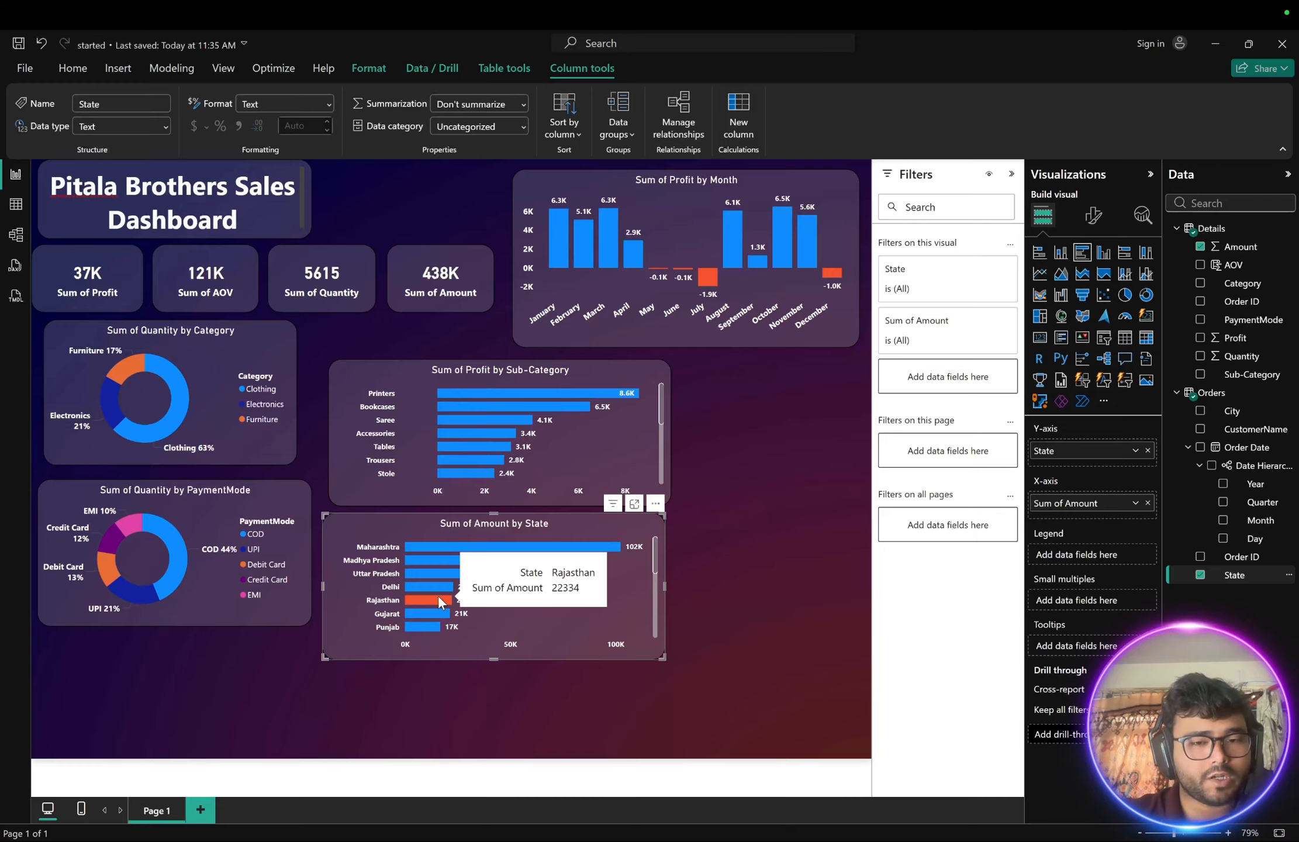
{"action": "scroll", "coordinate": [439, 598], "scroll_direction": "down", "scroll_amount": 1}
{"action": "scroll", "coordinate": [440, 602], "scroll_direction": "down", "scroll_amount": 1}
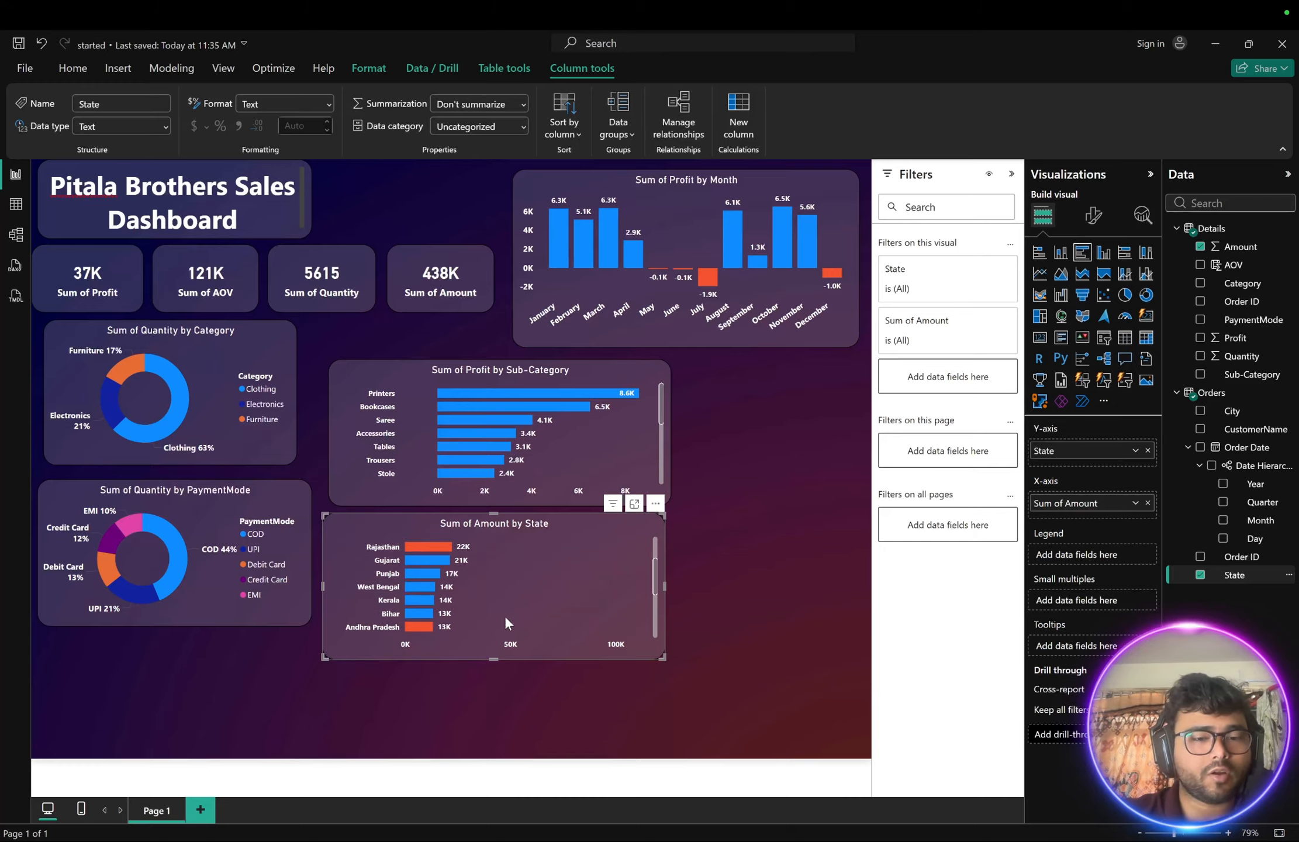
{"action": "scroll", "coordinate": [451, 590], "scroll_direction": "up", "scroll_amount": 2}
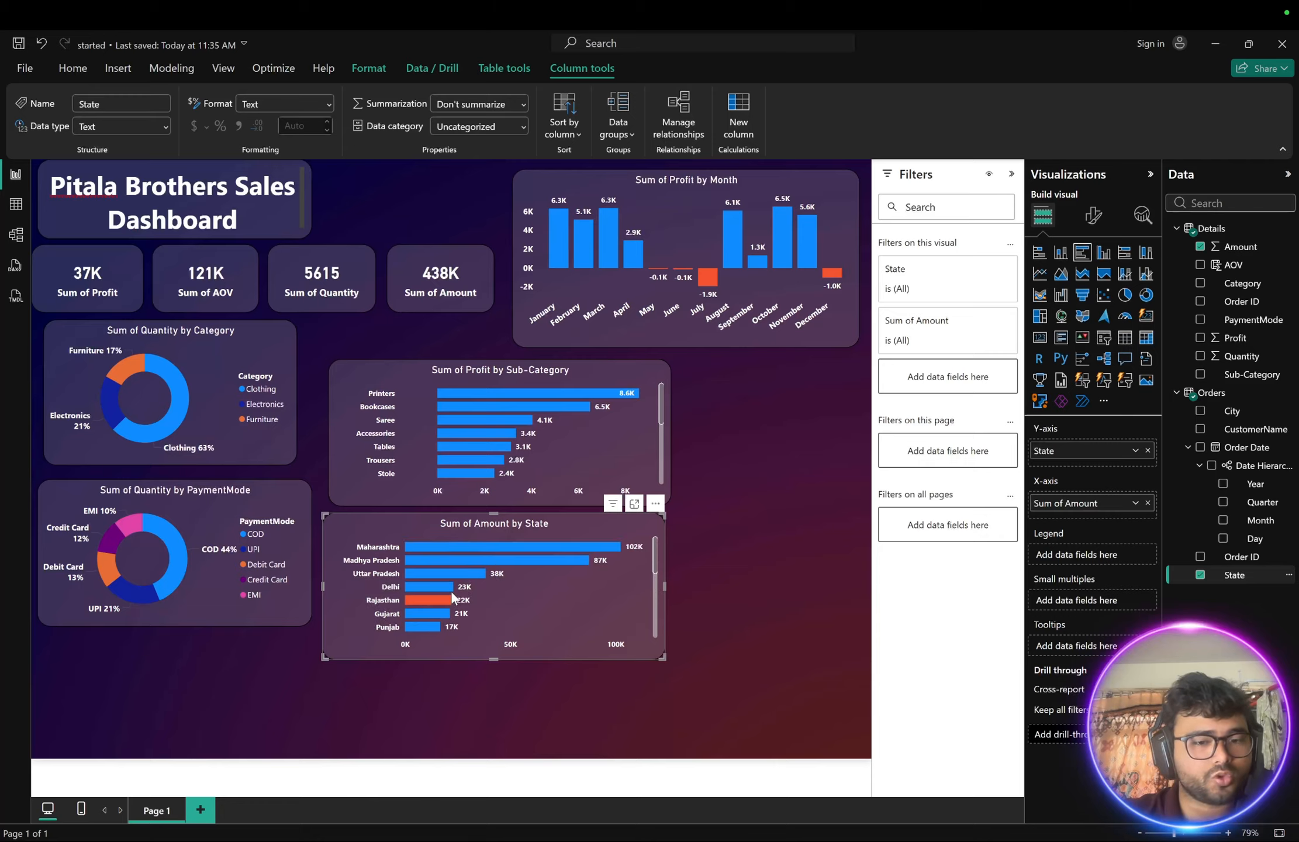
{"action": "mouse_move", "coordinate": [418, 594]}
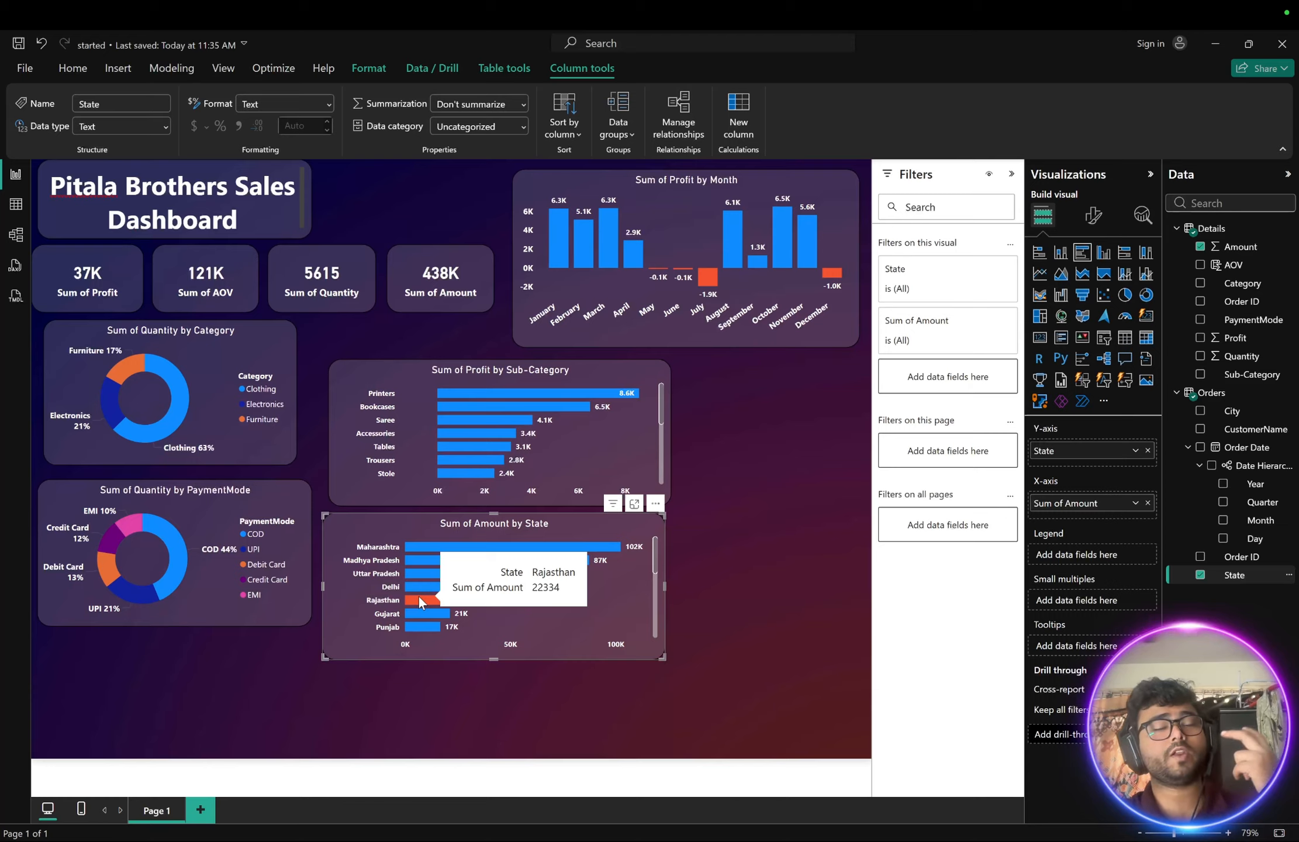
{"action": "scroll", "coordinate": [418, 597], "scroll_direction": "down", "scroll_amount": 5}
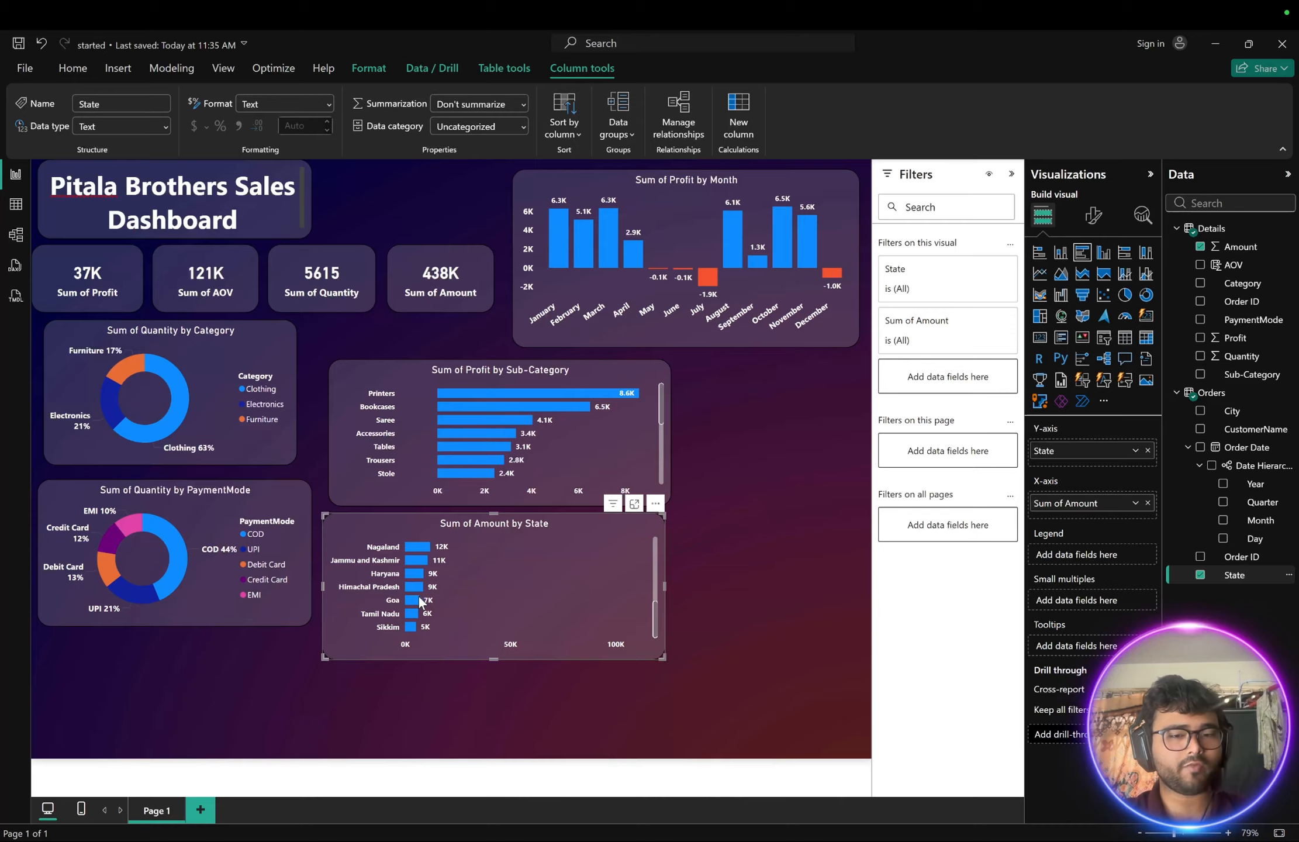
- Narrow the Amount by State bar chart and nudge it slightly right
{"action": "scroll", "coordinate": [418, 597], "scroll_direction": "up", "scroll_amount": 4}
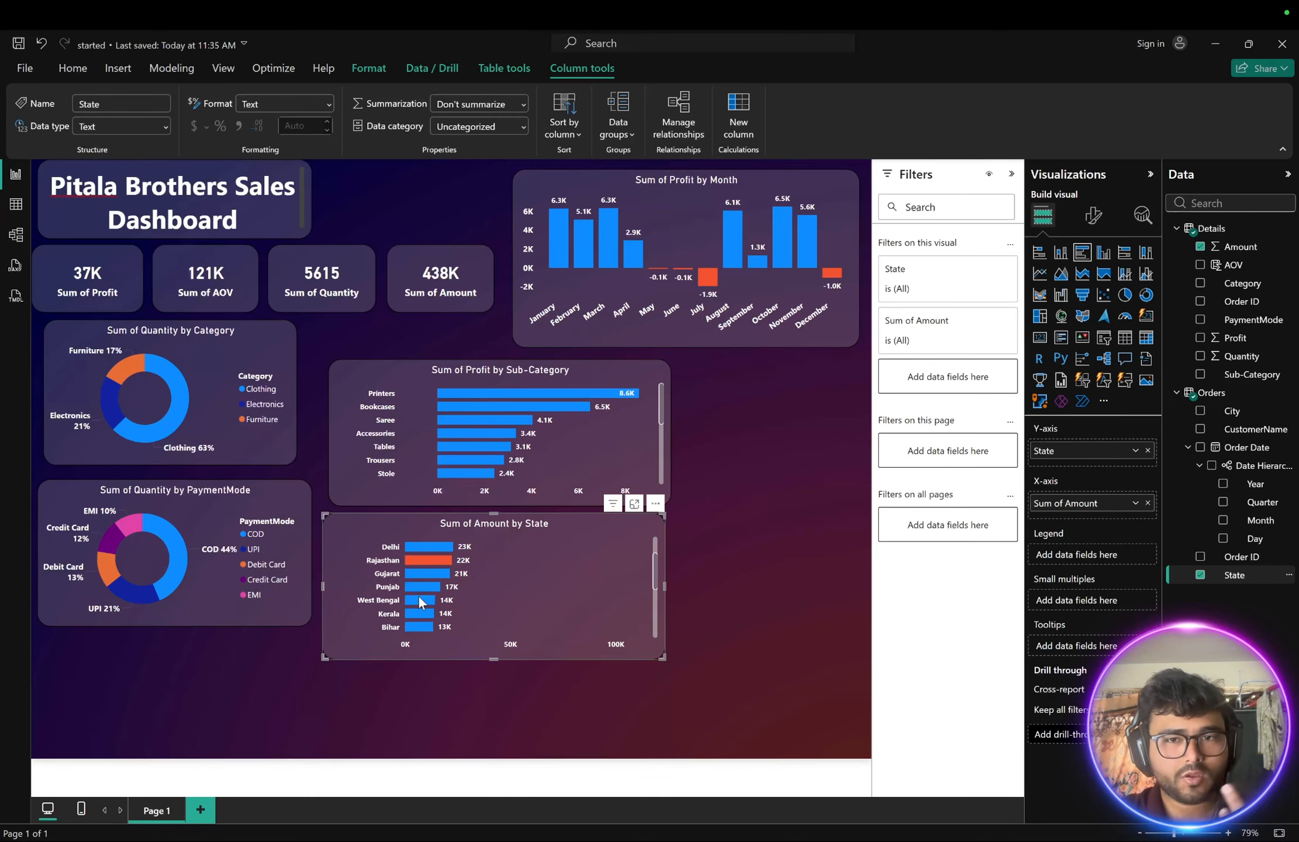
{"action": "scroll", "coordinate": [419, 602], "scroll_direction": "up", "scroll_amount": 2}
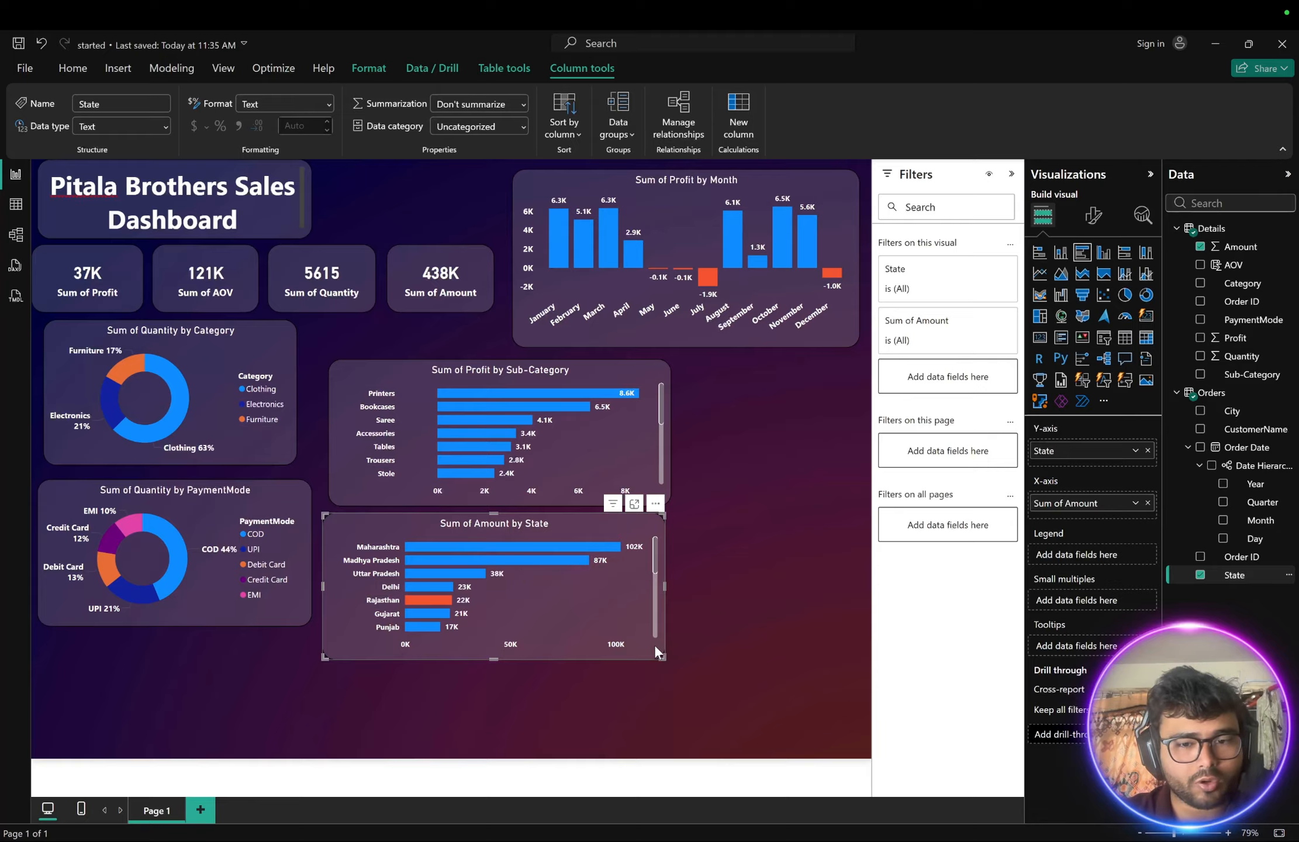
{"action": "left_click_drag", "start_coordinate": [655, 652], "coordinate": [578, 659]}
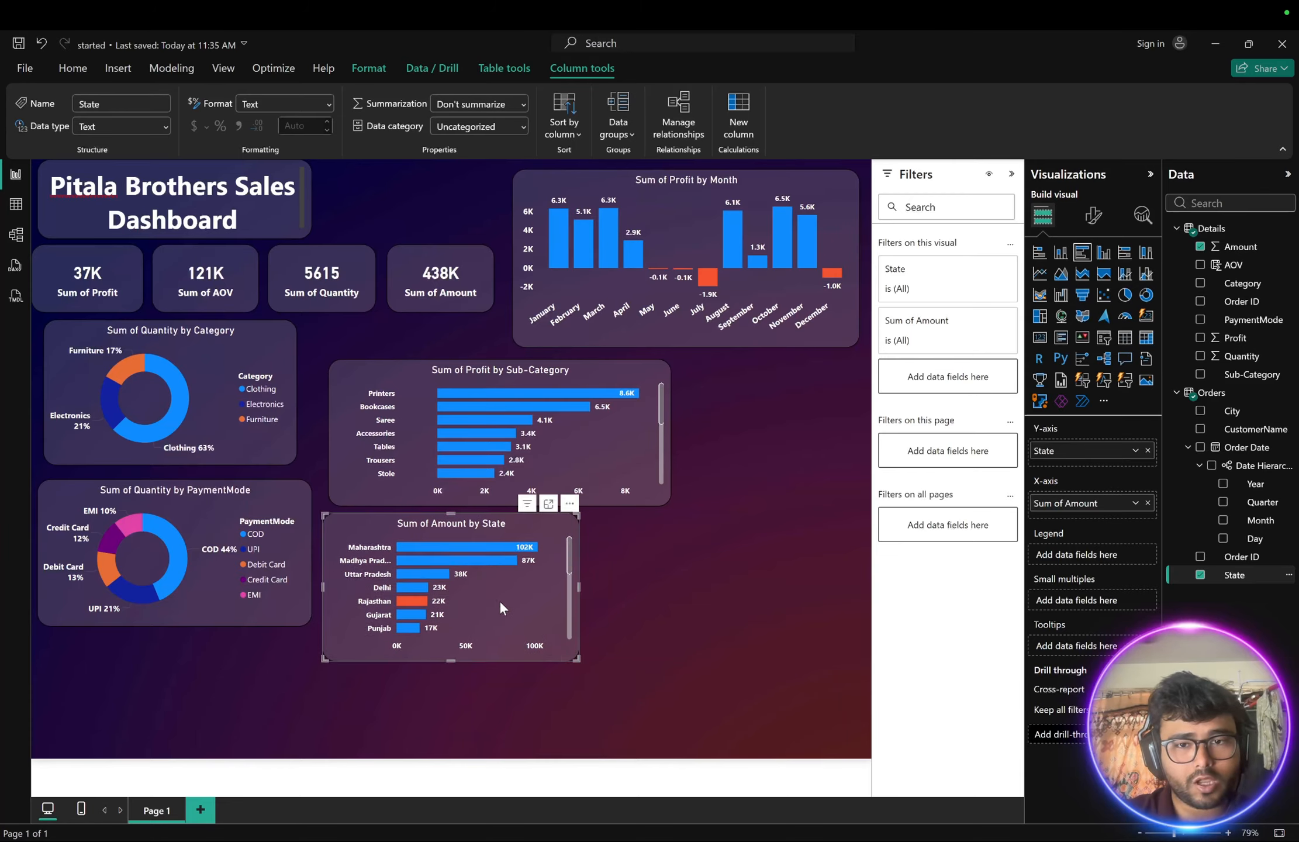
{"action": "left_click_drag", "start_coordinate": [499, 599], "coordinate": [534, 600]}
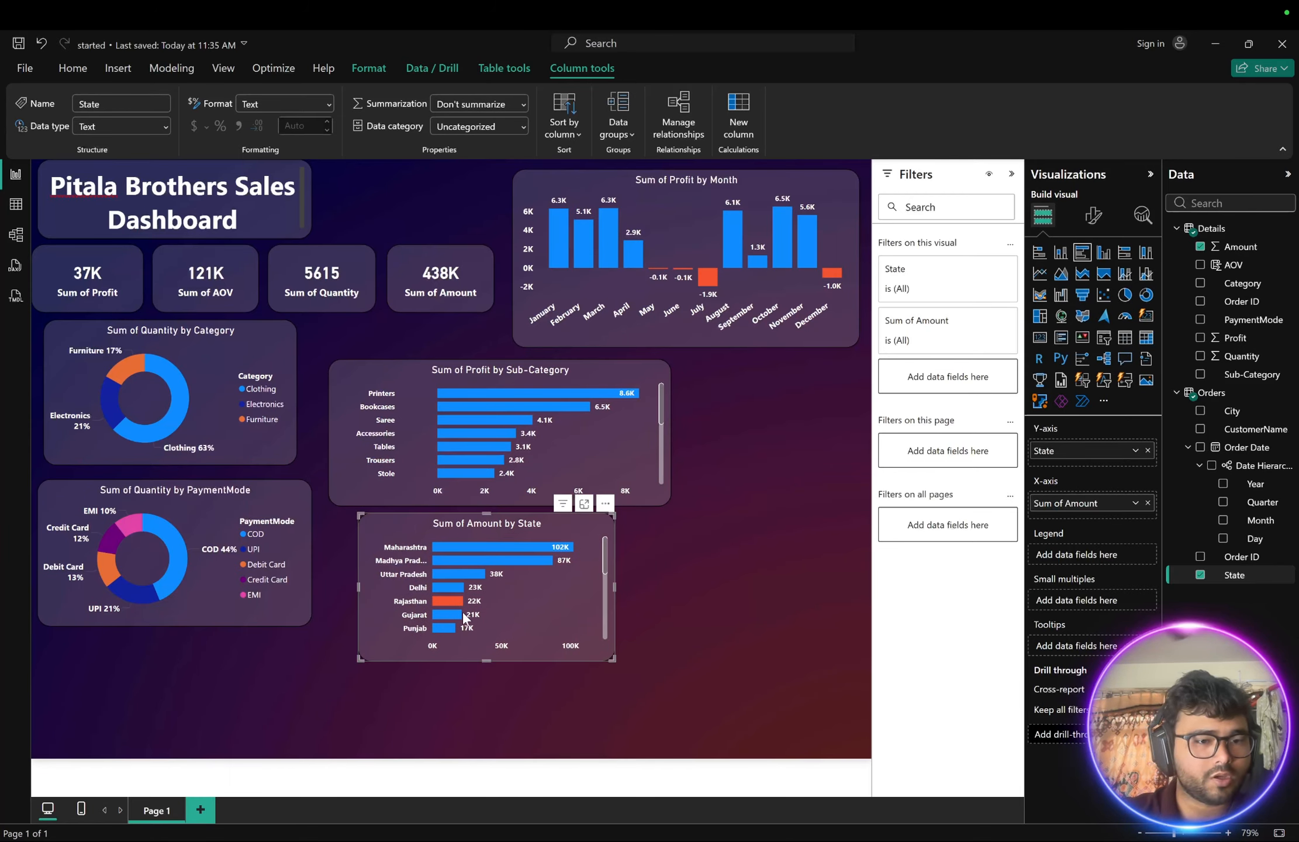
- Rearrange the visuals: move the PaymentMode donut to the right and the Amount by State chart under the Category donut
{"action": "left_click_drag", "start_coordinate": [225, 614], "coordinate": [892, 489]}
{"action": "left_click_drag", "start_coordinate": [352, 372], "coordinate": [329, 360]}
{"action": "left_click_drag", "start_coordinate": [367, 517], "coordinate": [60, 491]}
{"action": "left_click", "coordinate": [245, 444]}
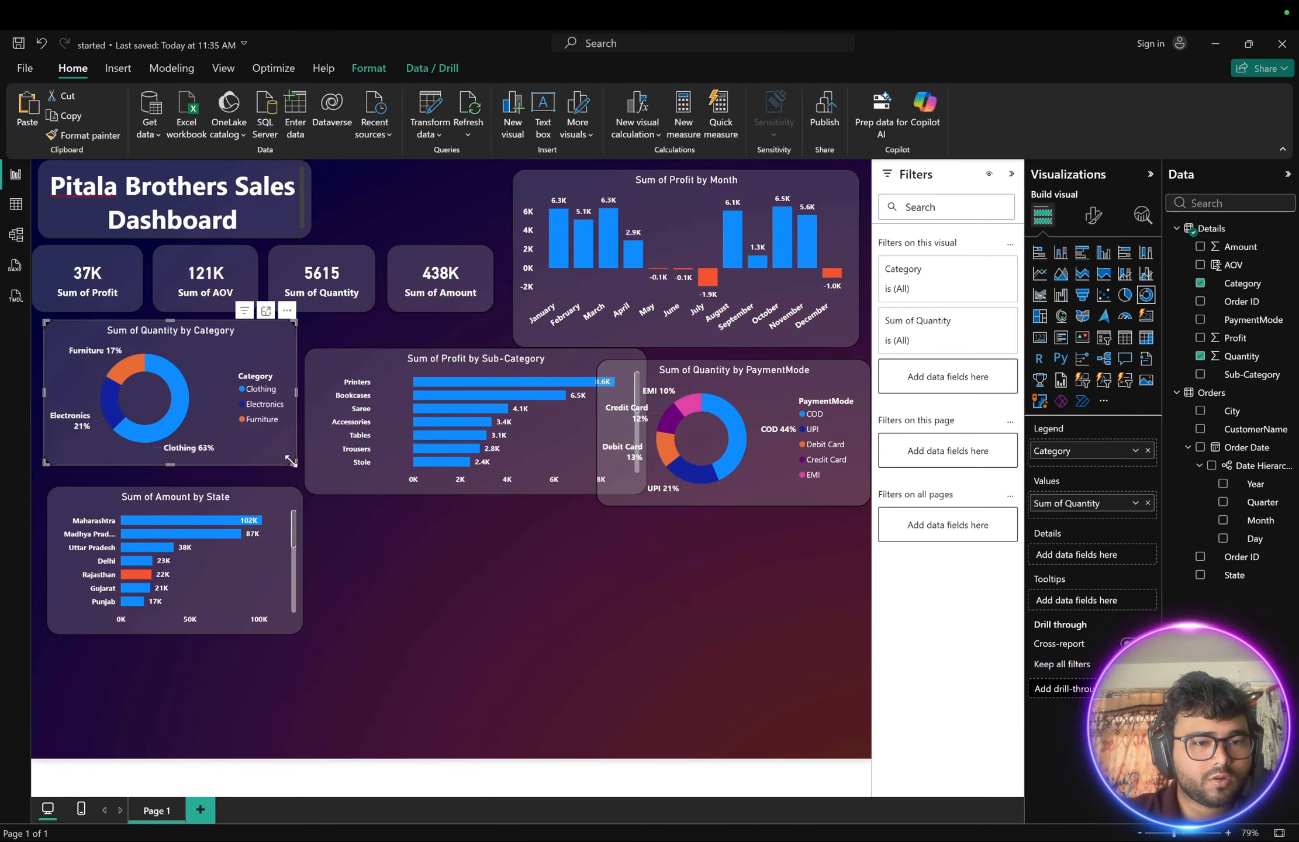
- Shrink the Quantity by Category donut and reposition the Profit by Sub-Category and PaymentMode charts beside it
{"action": "left_click_drag", "start_coordinate": [294, 463], "coordinate": [260, 451]}
{"action": "left_click_drag", "start_coordinate": [356, 360], "coordinate": [339, 343]}
{"action": "left_click", "coordinate": [741, 479]}
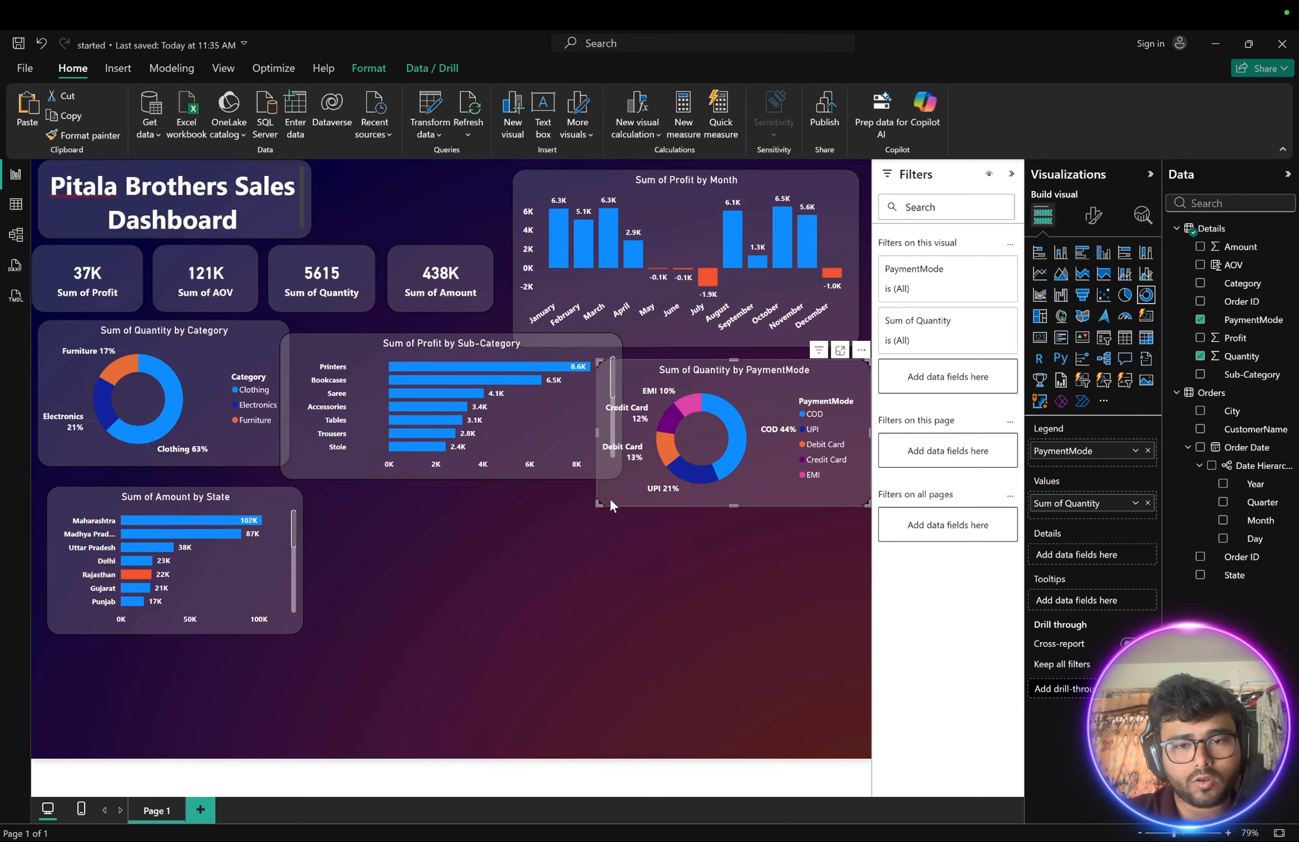
{"action": "left_click_drag", "start_coordinate": [597, 505], "coordinate": [608, 504]}
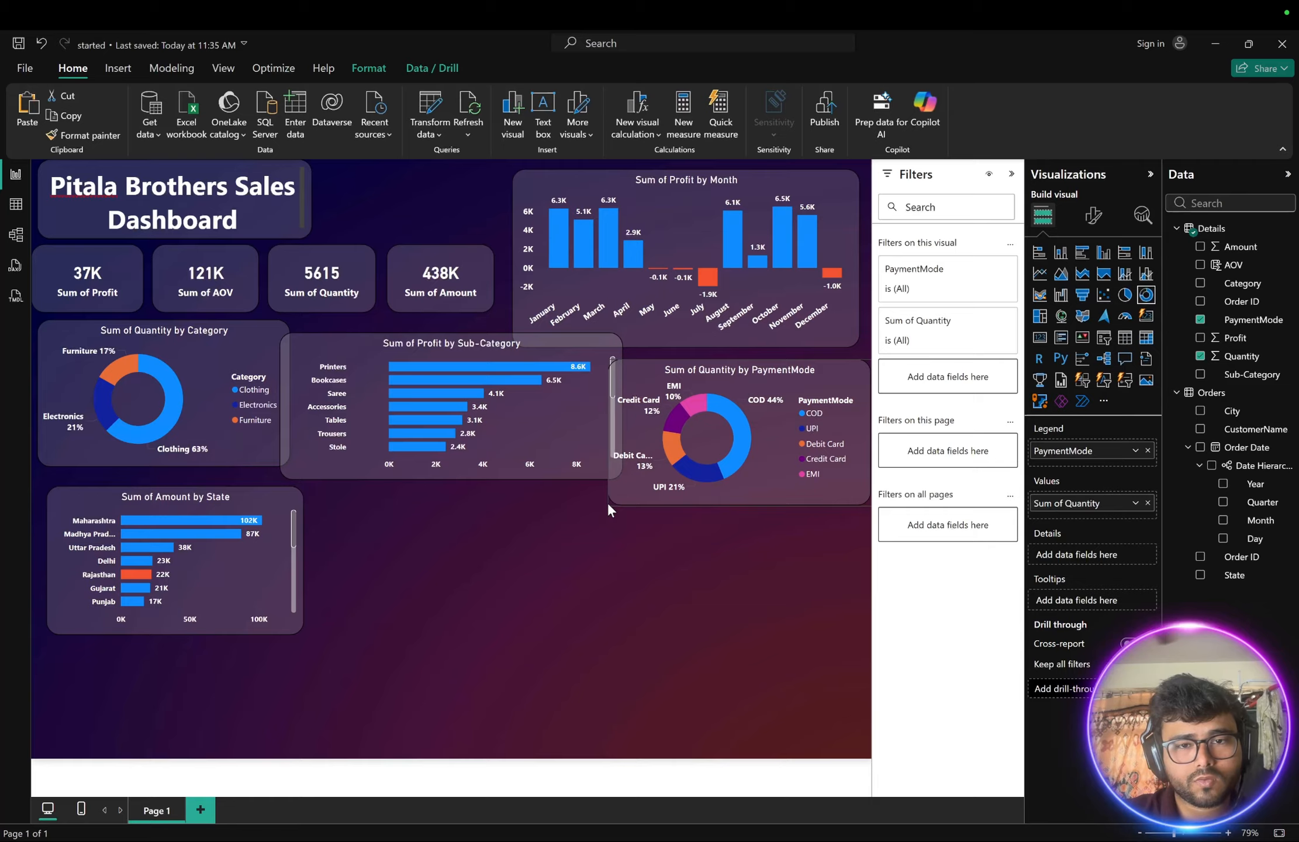
{"action": "left_click", "coordinate": [652, 558]}
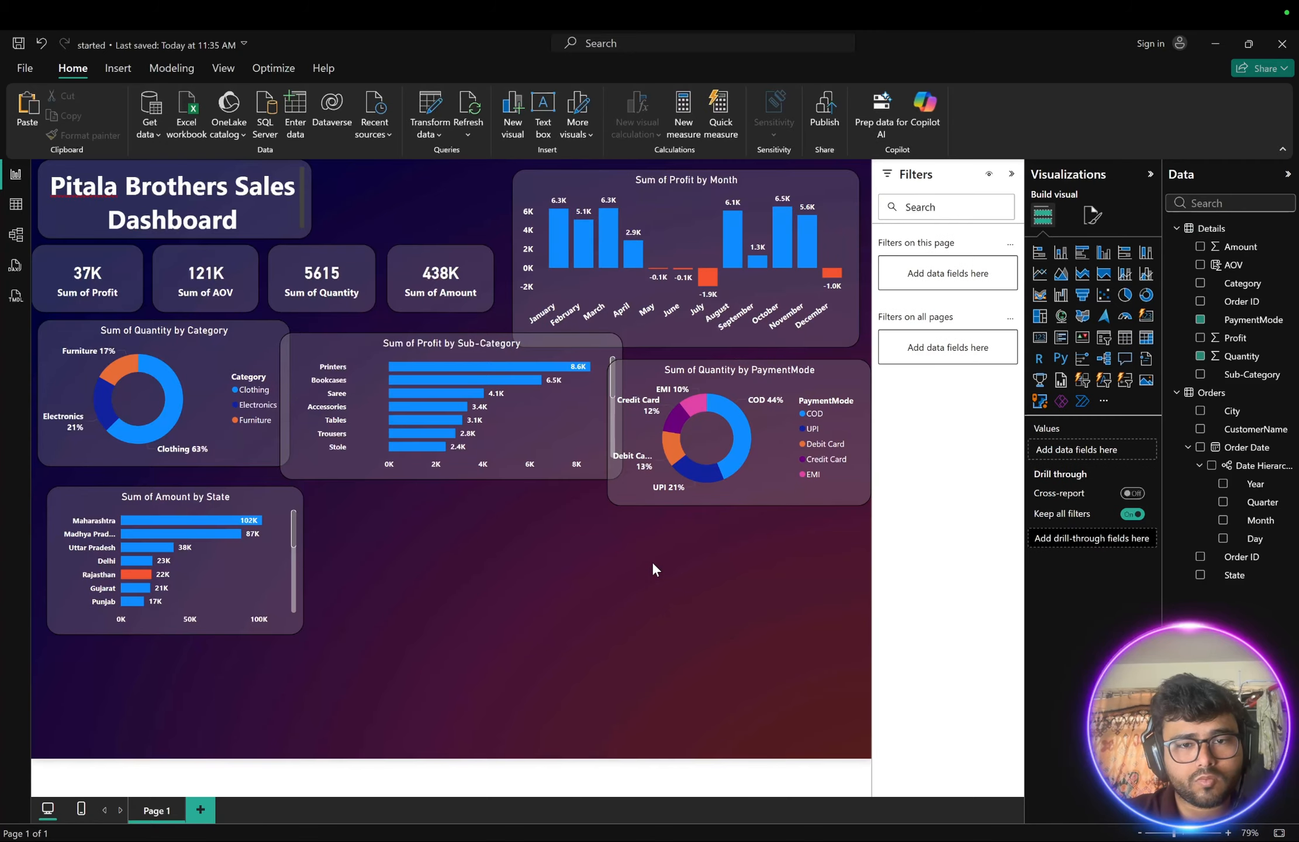
- Move the Profit by Sub-Category chart to sit between the two donut charts
{"action": "left_click", "coordinate": [585, 424]}
{"action": "mouse_move", "coordinate": [634, 381]}
{"action": "left_mouse_down"}
{"action": "mouse_move", "coordinate": [656, 512]}
{"action": "mouse_move", "coordinate": [573, 475]}
{"action": "mouse_move", "coordinate": [612, 410]}
{"action": "mouse_move", "coordinate": [610, 373]}
{"action": "left_mouse_up"}
{"action": "left_click", "coordinate": [554, 410]}
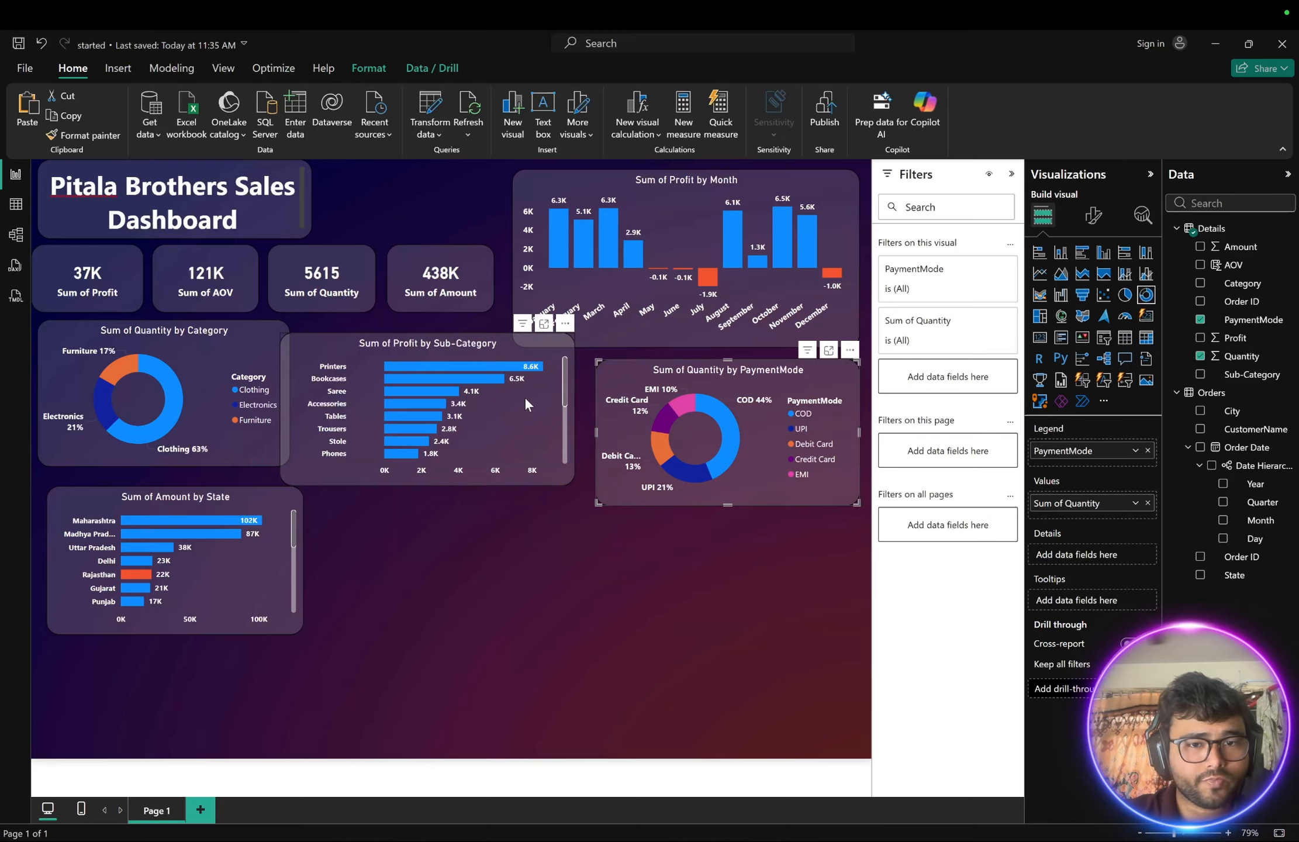
{"action": "left_click_drag", "start_coordinate": [525, 397], "coordinate": [537, 416]}
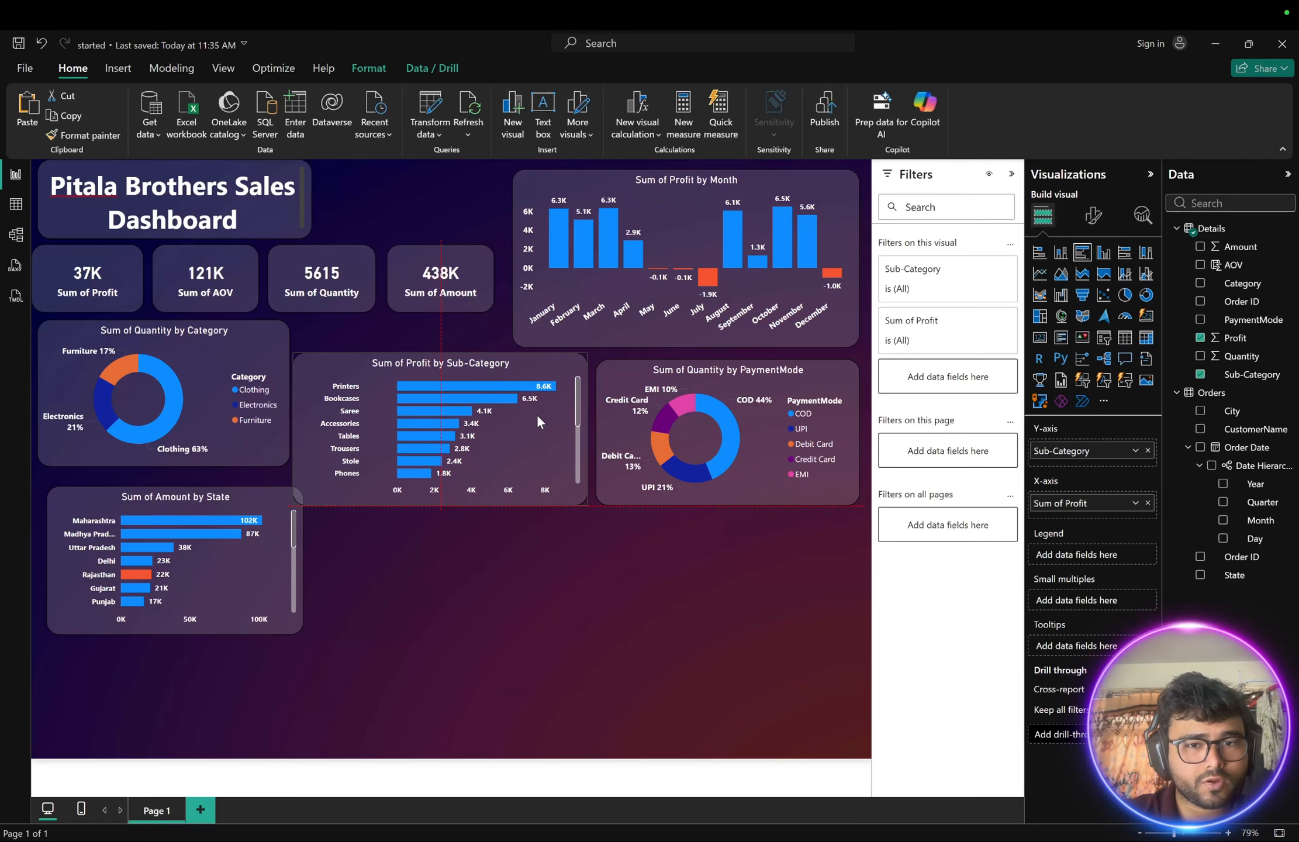
{"action": "left_click", "coordinate": [584, 562]}
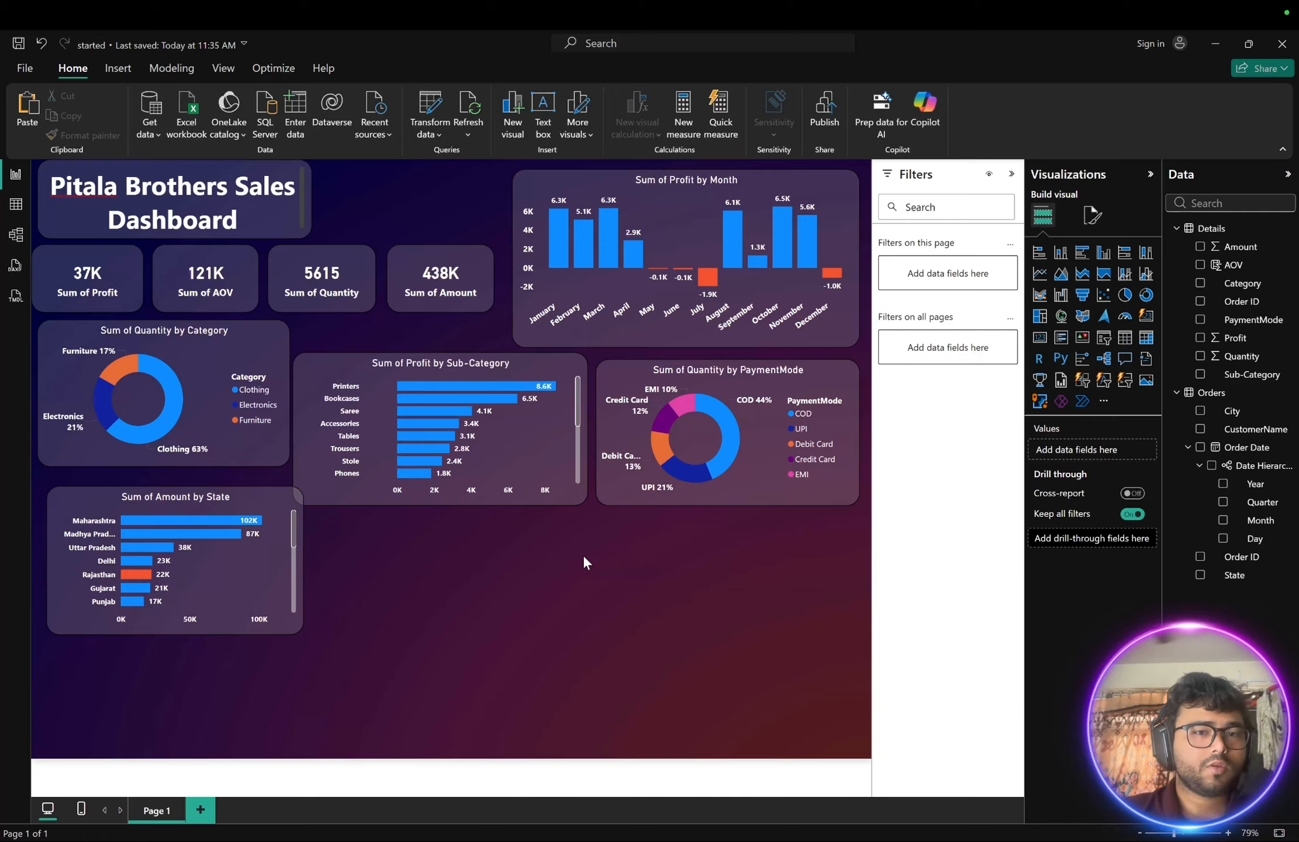
- Align the Amount by State chart with the left edge below the Category donut
{"action": "left_click_drag", "start_coordinate": [261, 489], "coordinate": [233, 487]}
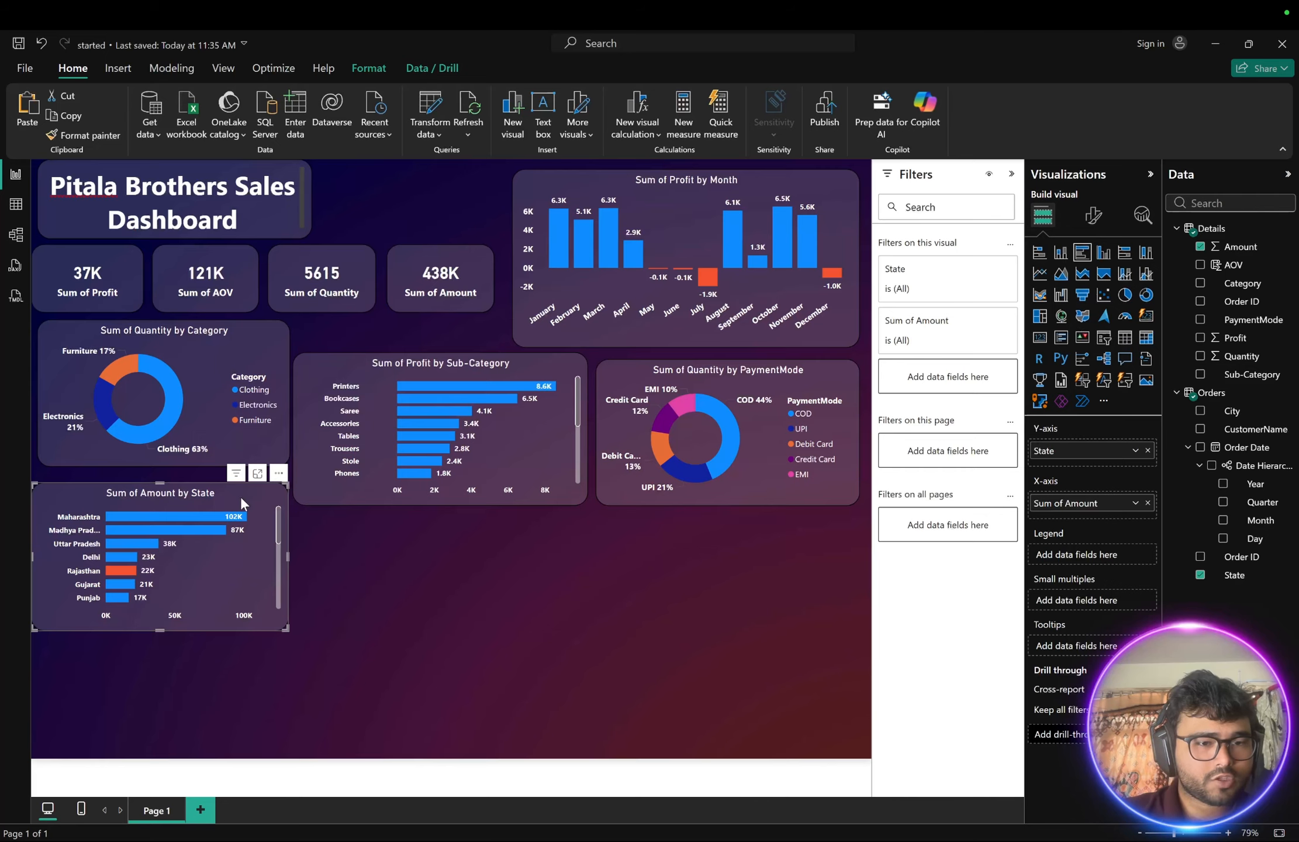
{"action": "left_click", "coordinate": [504, 632]}
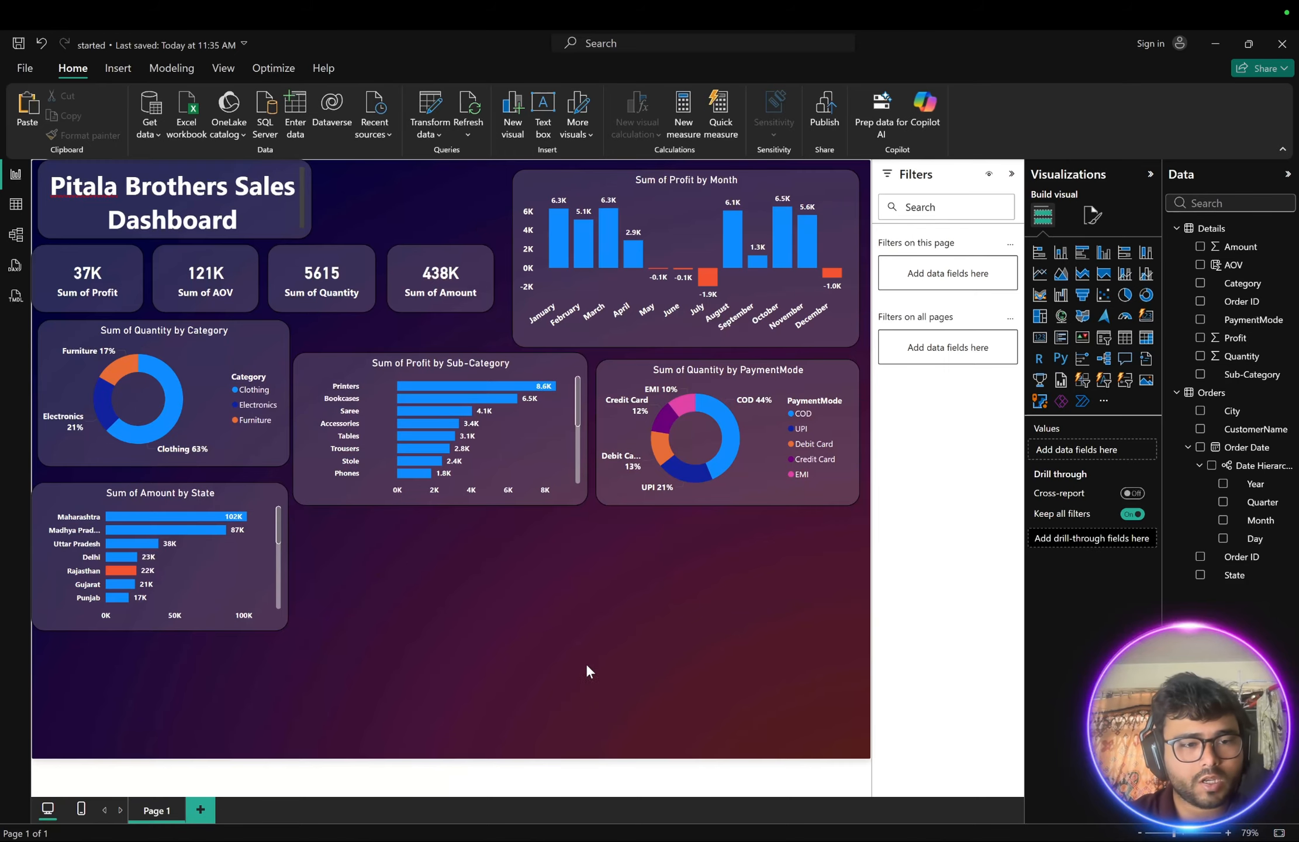
{"action": "left_click", "coordinate": [244, 495]}
{"action": "left_click_drag", "start_coordinate": [251, 496], "coordinate": [248, 497]}
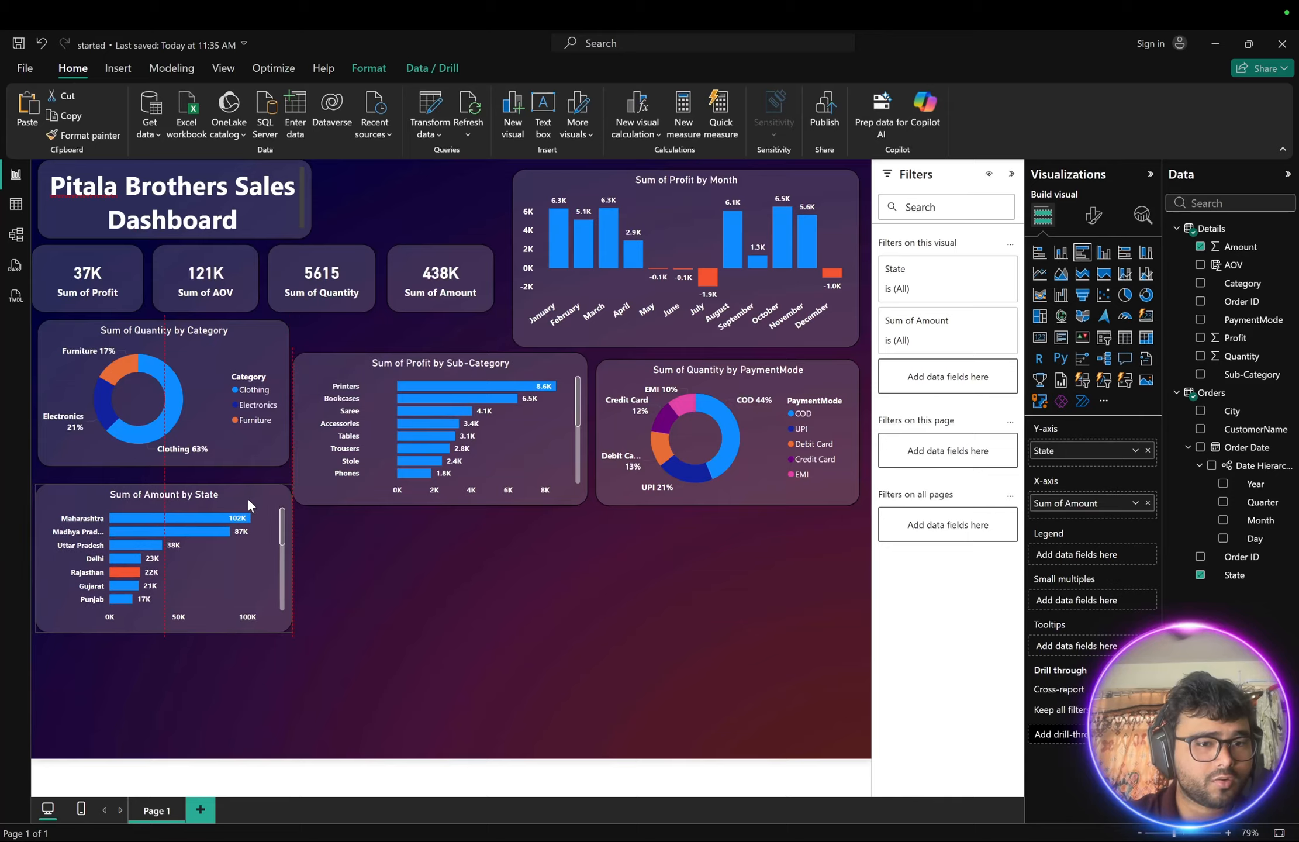
{"action": "left_click", "coordinate": [392, 581]}
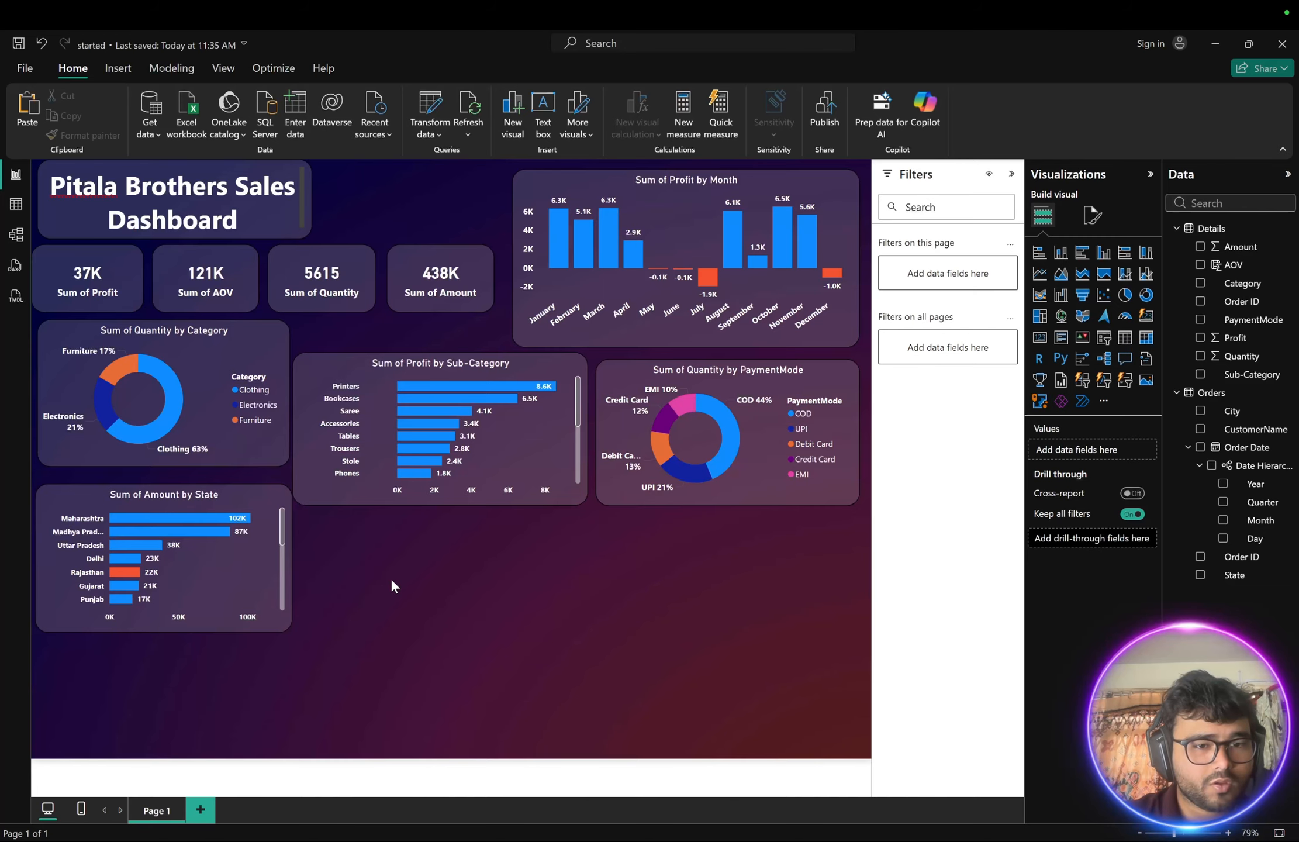
- Check the reference dashboard, then copy the Amount by State chart and place the duplicate to its right
{"action": "key", "text": "ctrl+Right"}
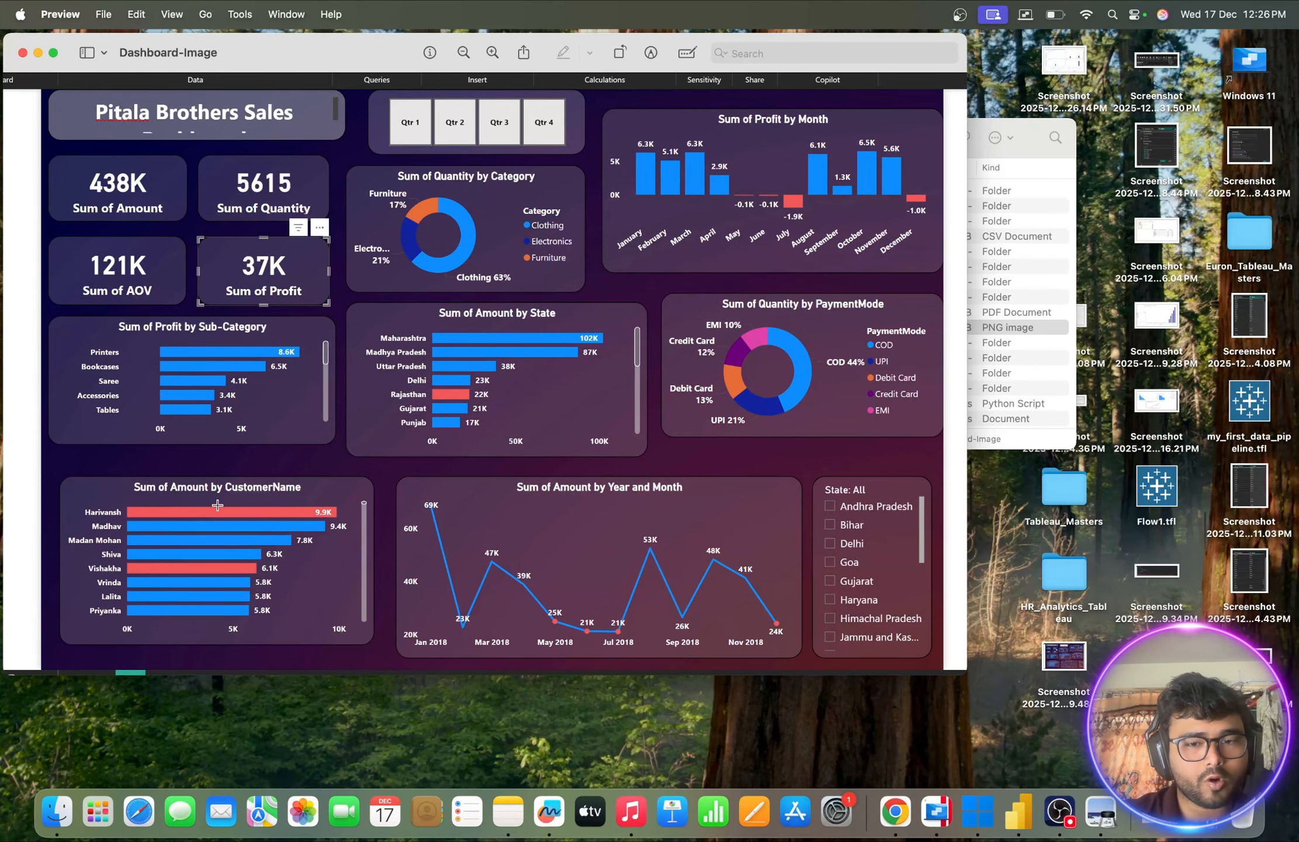
{"action": "key", "text": "ctrl+Left"}
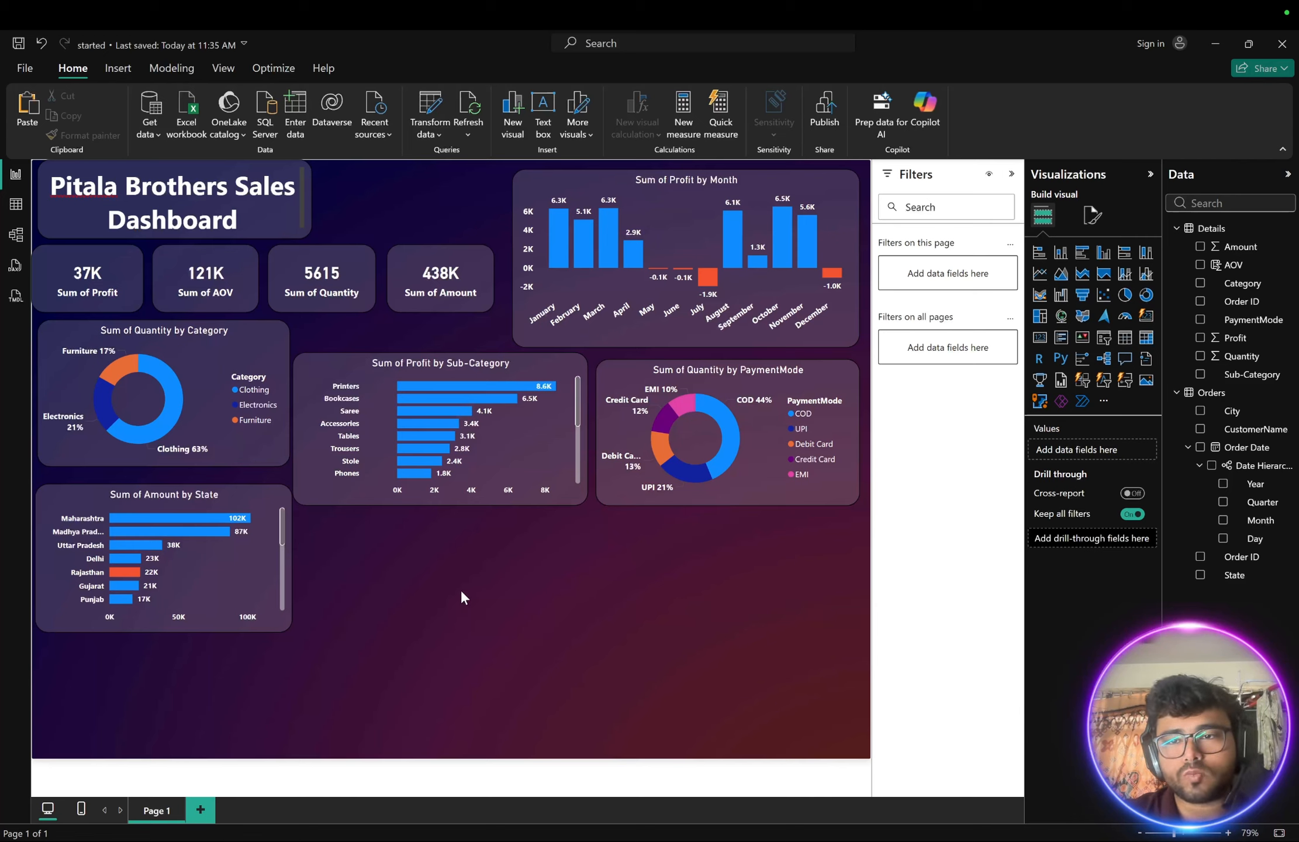
{"action": "left_click", "coordinate": [242, 572]}
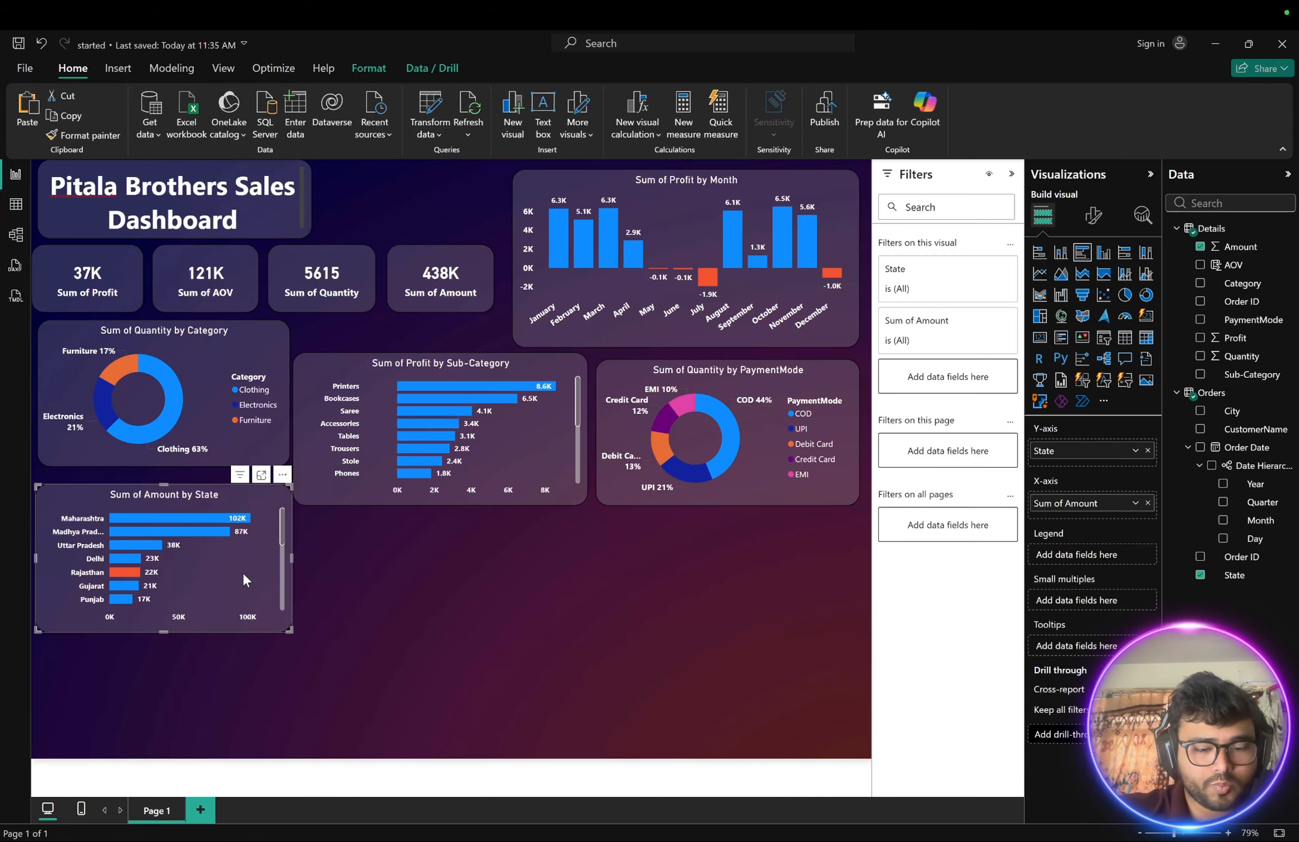
{"action": "key", "text": "ctrl+c"}
{"action": "key", "text": "ctrl+v"}
{"action": "left_click_drag", "start_coordinate": [243, 571], "coordinate": [505, 599]}
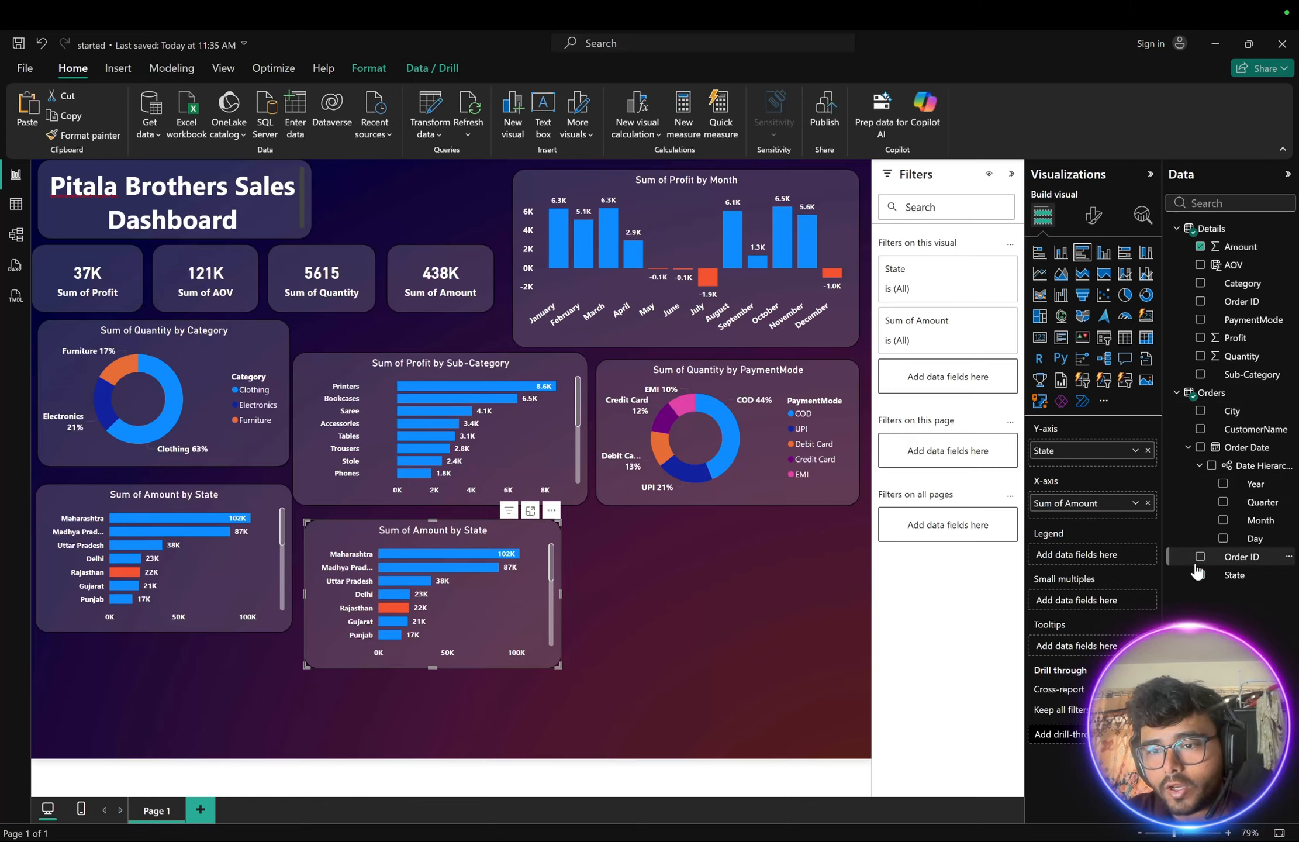
- Change the duplicated chart's axis from State to CustomerName to show Sum of Amount by CustomerName
{"action": "left_click", "coordinate": [1199, 575]}
{"action": "left_click", "coordinate": [1199, 575]}
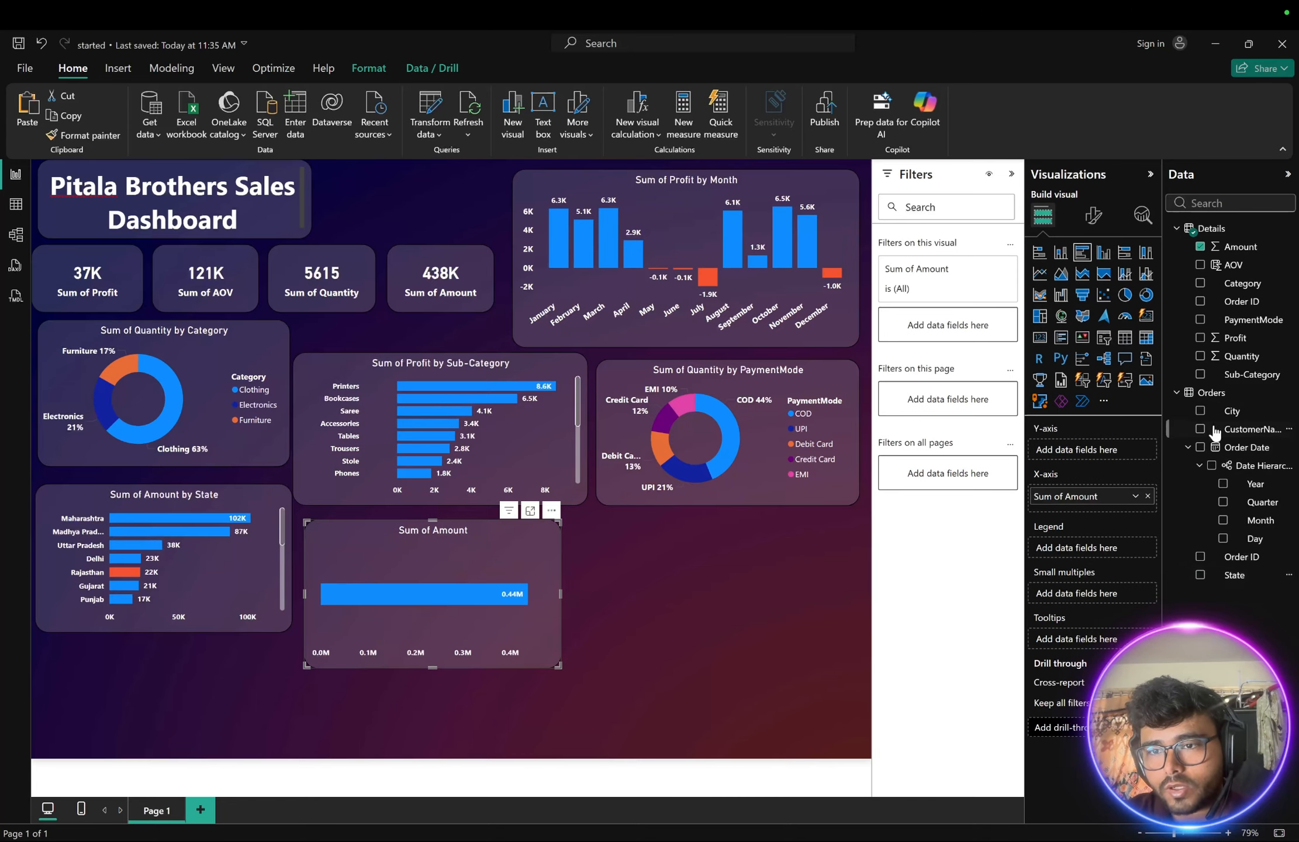
{"action": "left_click", "coordinate": [1199, 429]}
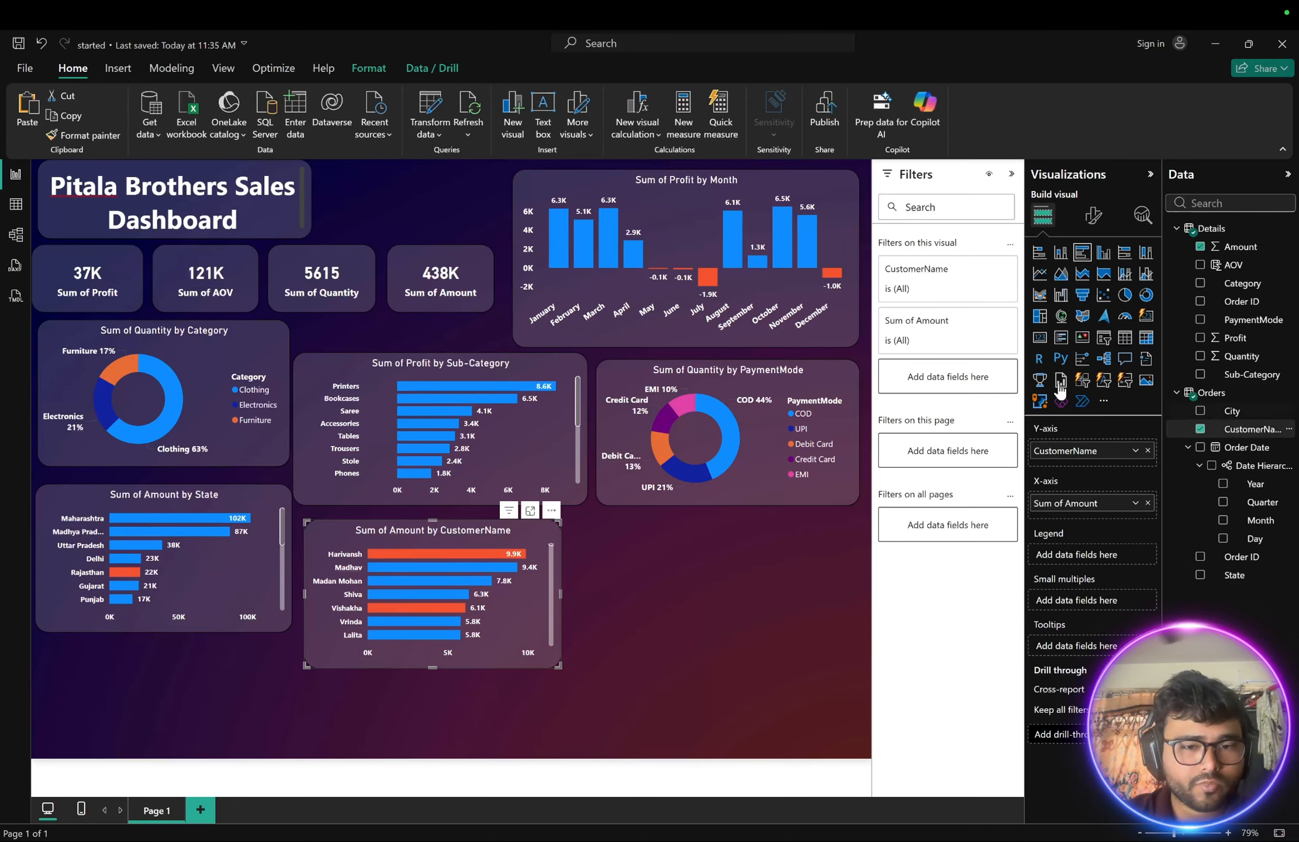
- Scroll through the customer bars of the Amount by CustomerName chart
{"action": "scroll", "coordinate": [445, 611], "scroll_direction": "down", "scroll_amount": 10}
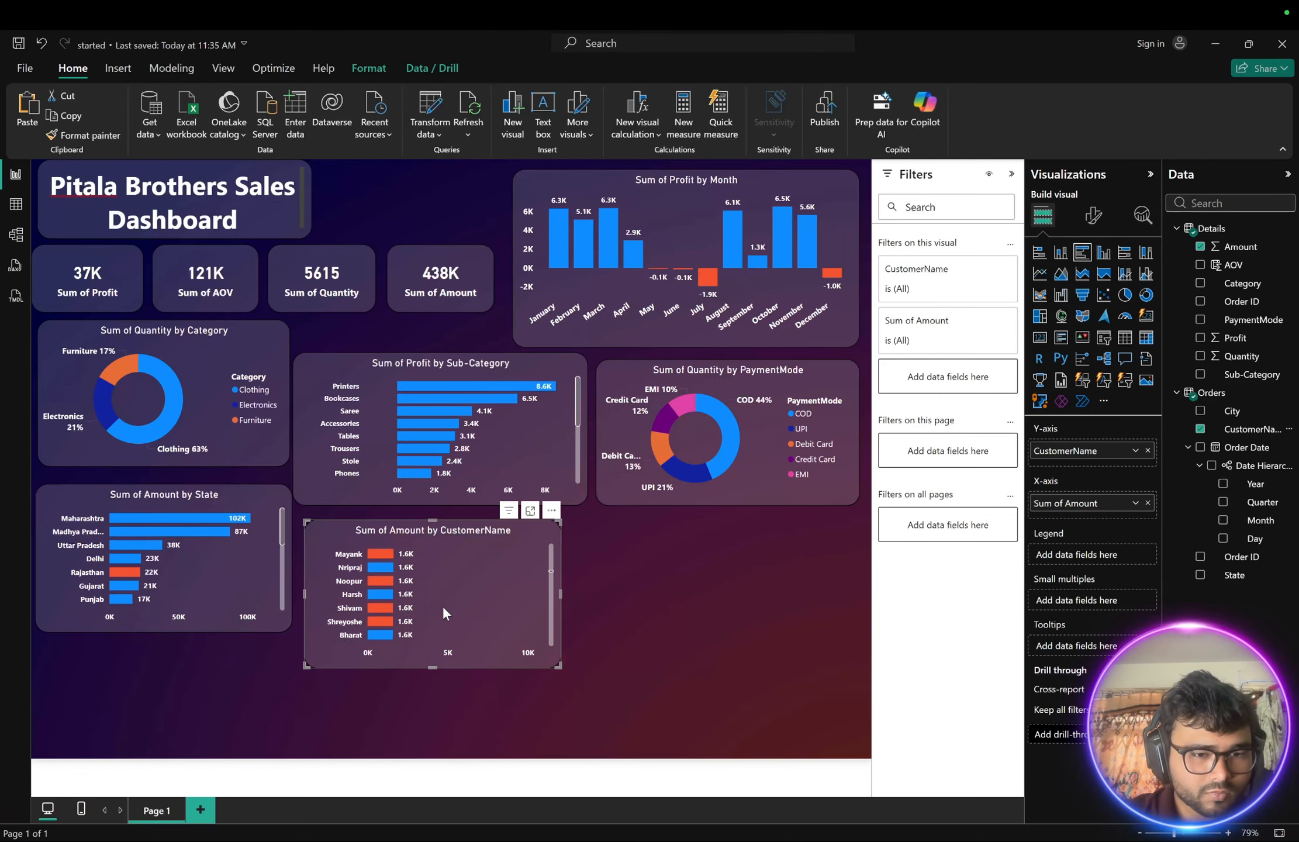
{"action": "scroll", "coordinate": [443, 613], "scroll_direction": "up", "scroll_amount": 15}
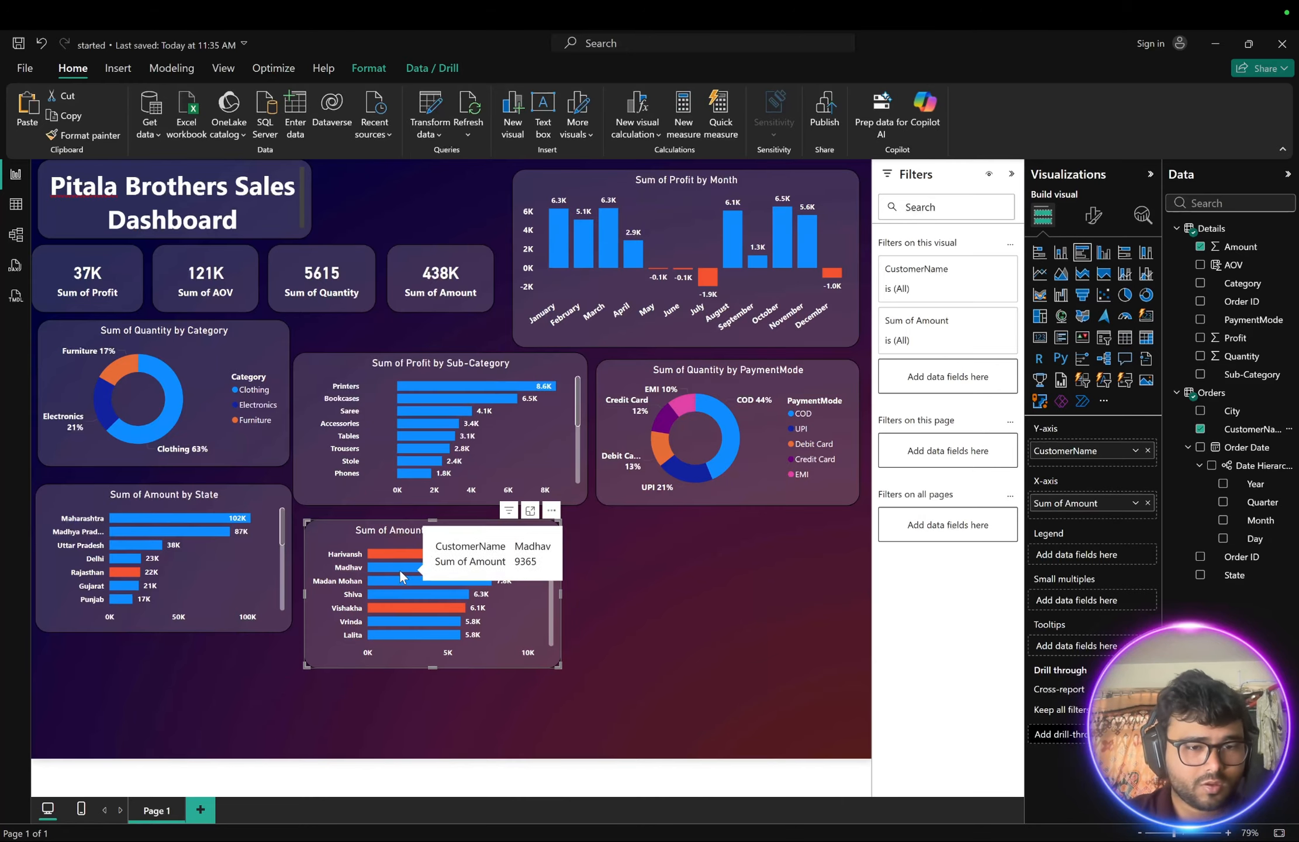
{"action": "scroll", "coordinate": [415, 593], "scroll_direction": "down", "scroll_amount": 1}
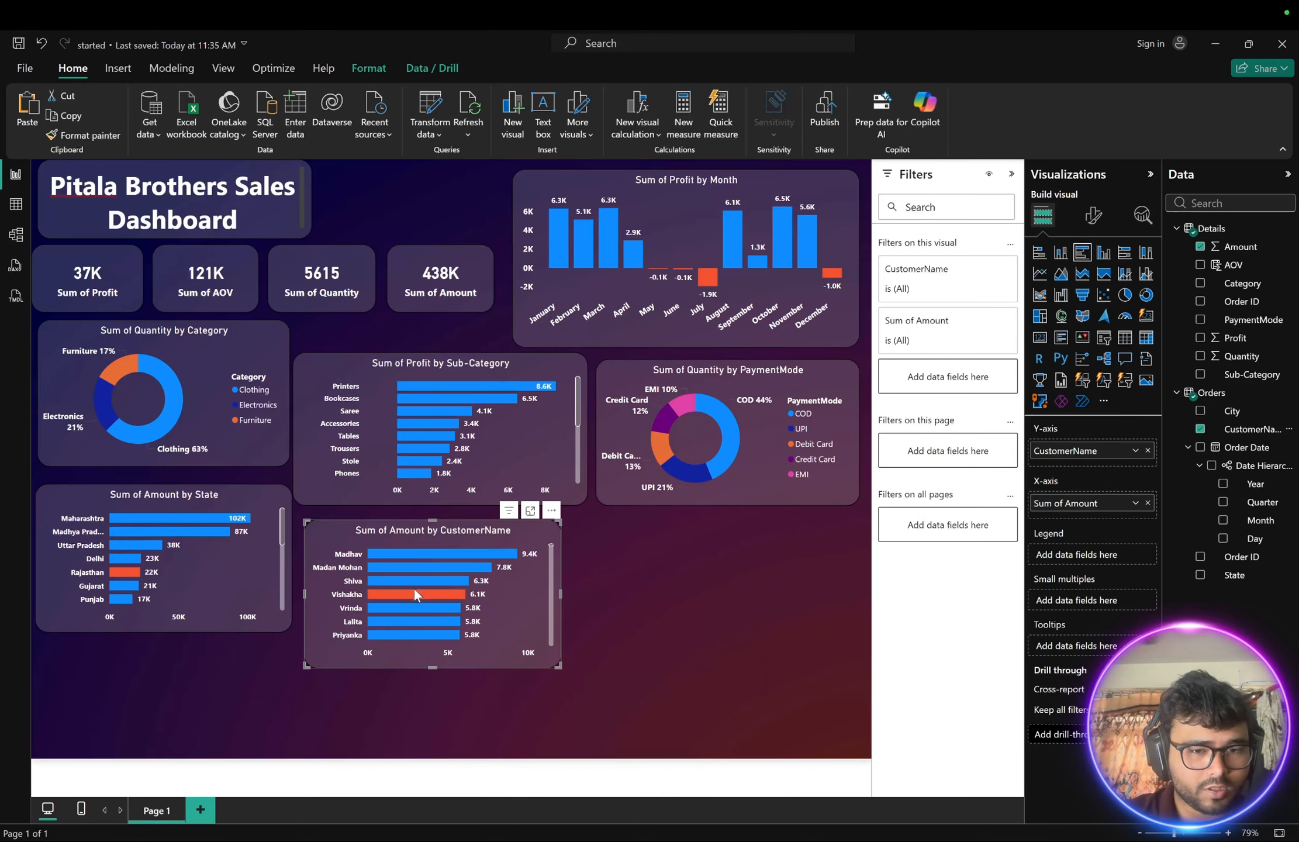
{"action": "scroll", "coordinate": [414, 592], "scroll_direction": "down", "scroll_amount": 15}
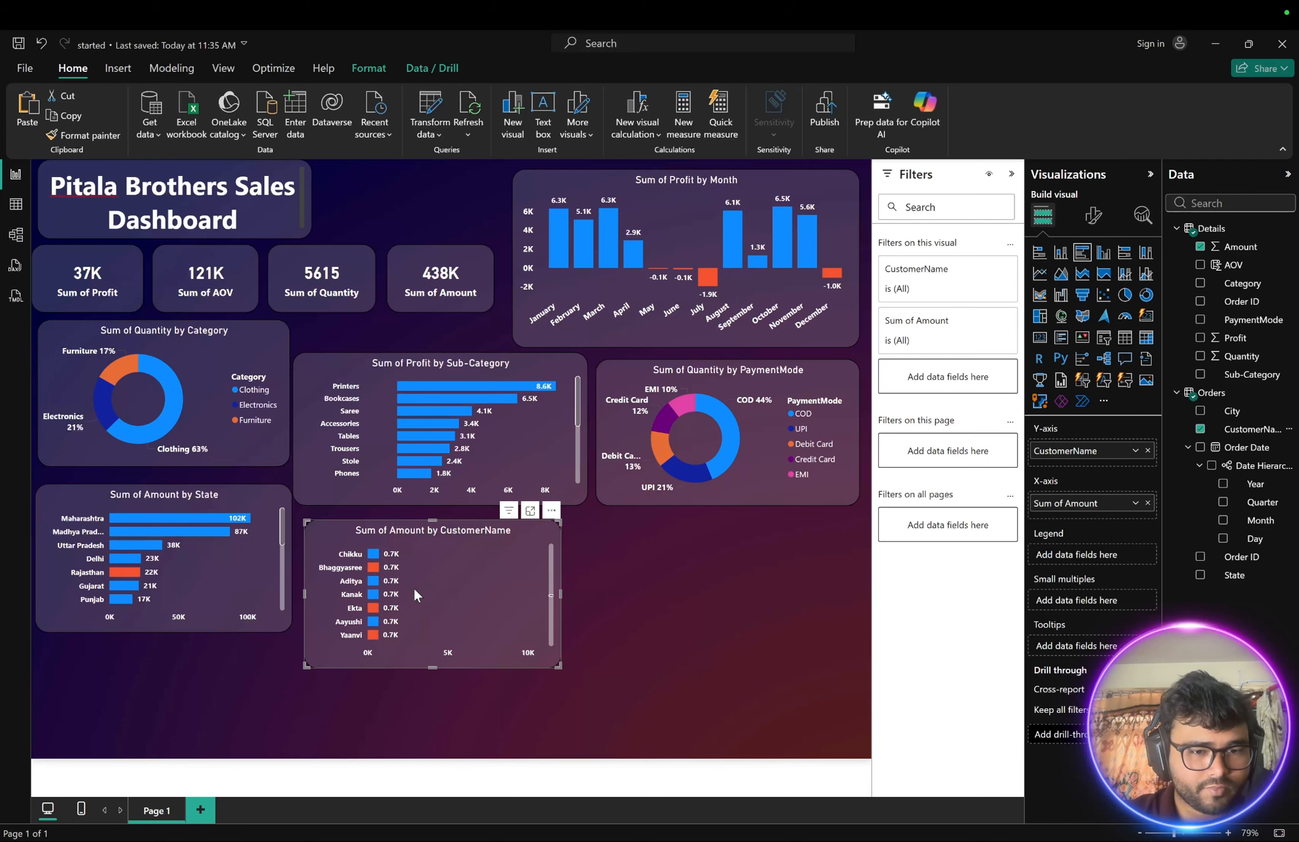
{"action": "scroll", "coordinate": [414, 591], "scroll_direction": "up", "scroll_amount": 16}
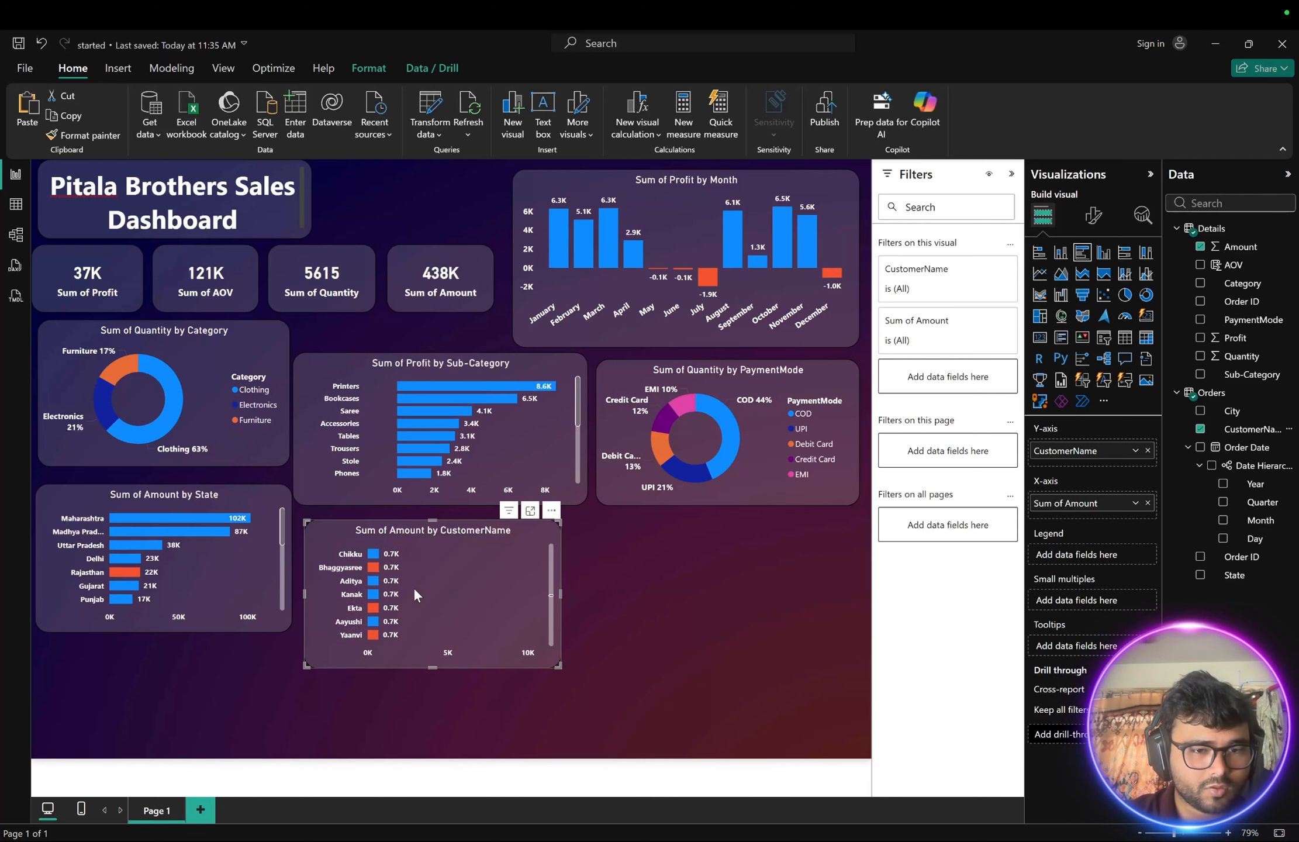
{"action": "mouse_move", "coordinate": [433, 554]}
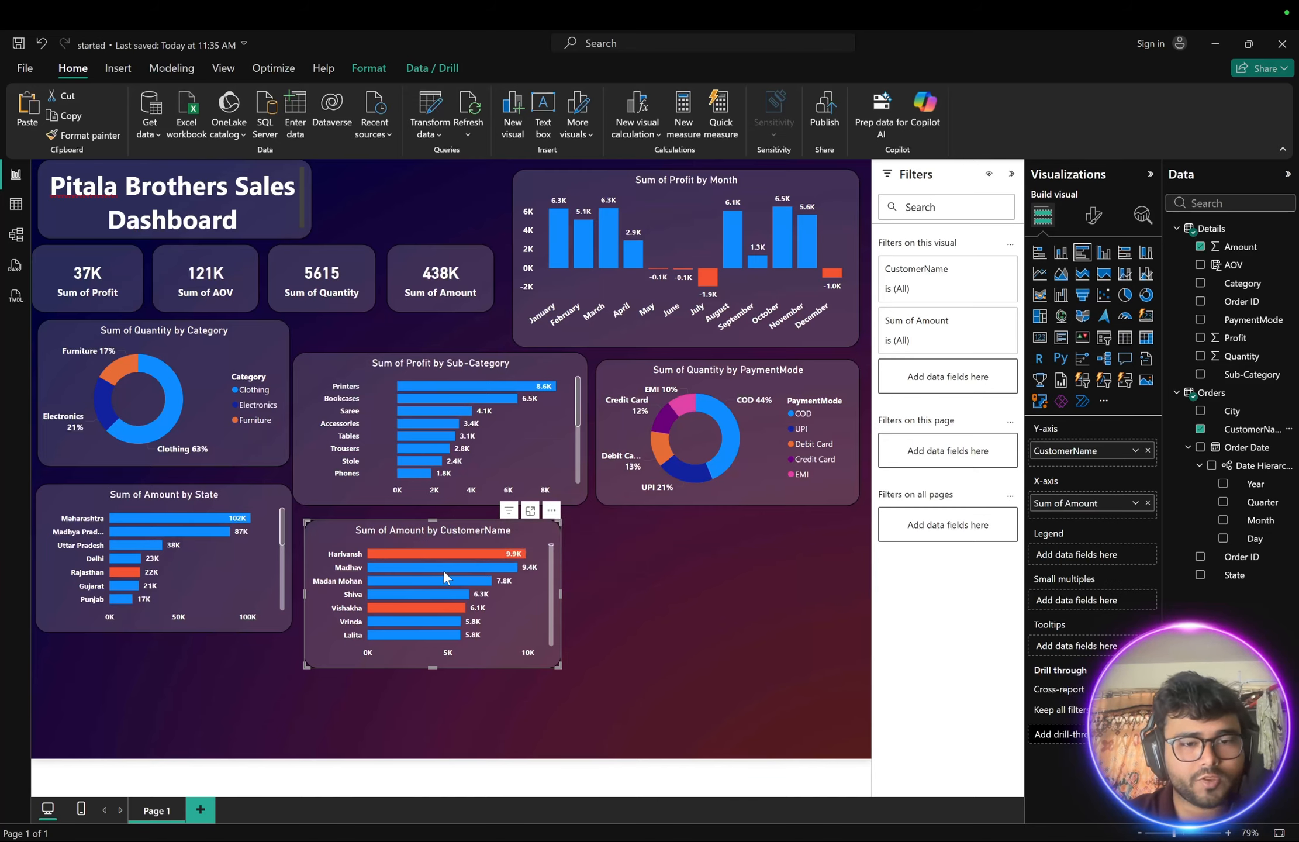
{"action": "scroll", "coordinate": [446, 572], "scroll_direction": "down", "scroll_amount": 10}
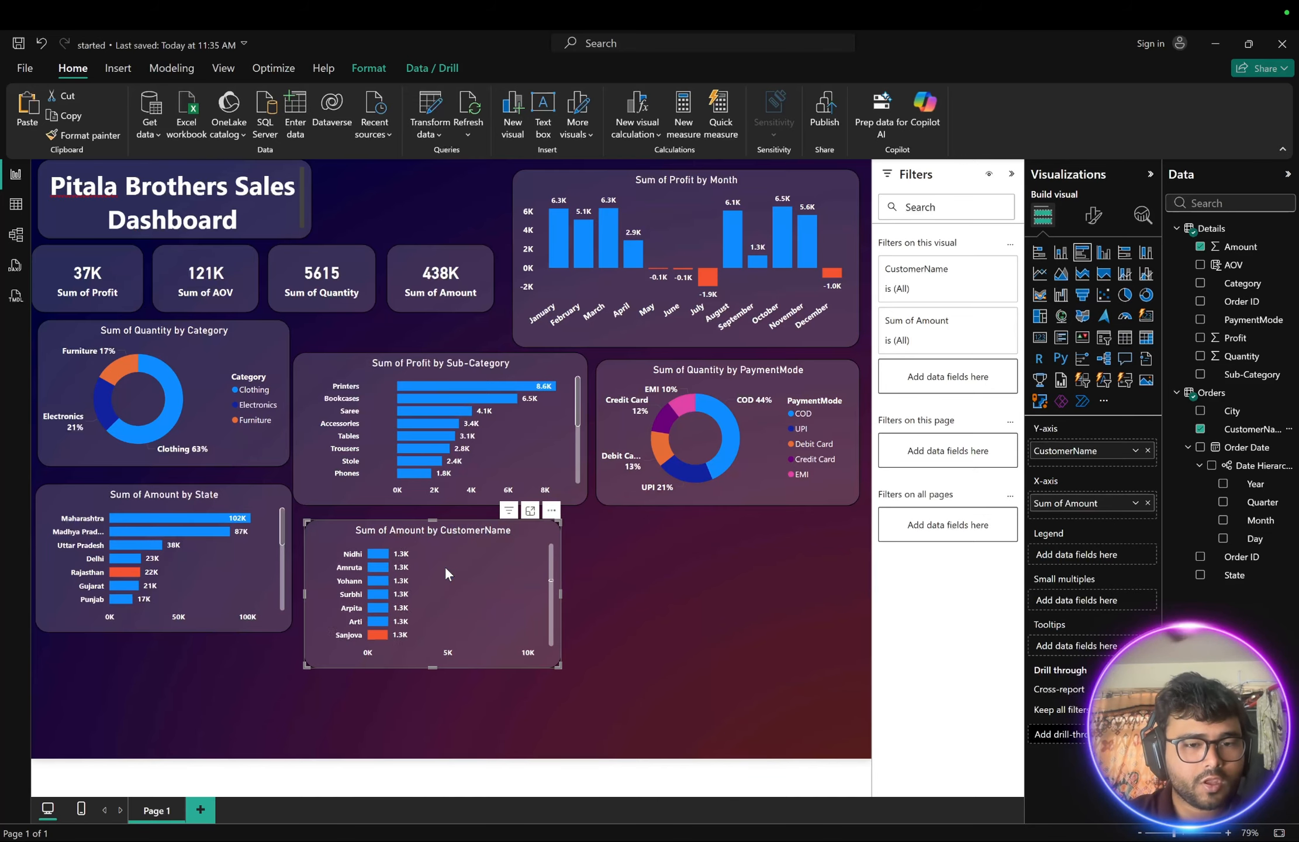
{"action": "scroll", "coordinate": [444, 565], "scroll_direction": "down", "scroll_amount": 3}
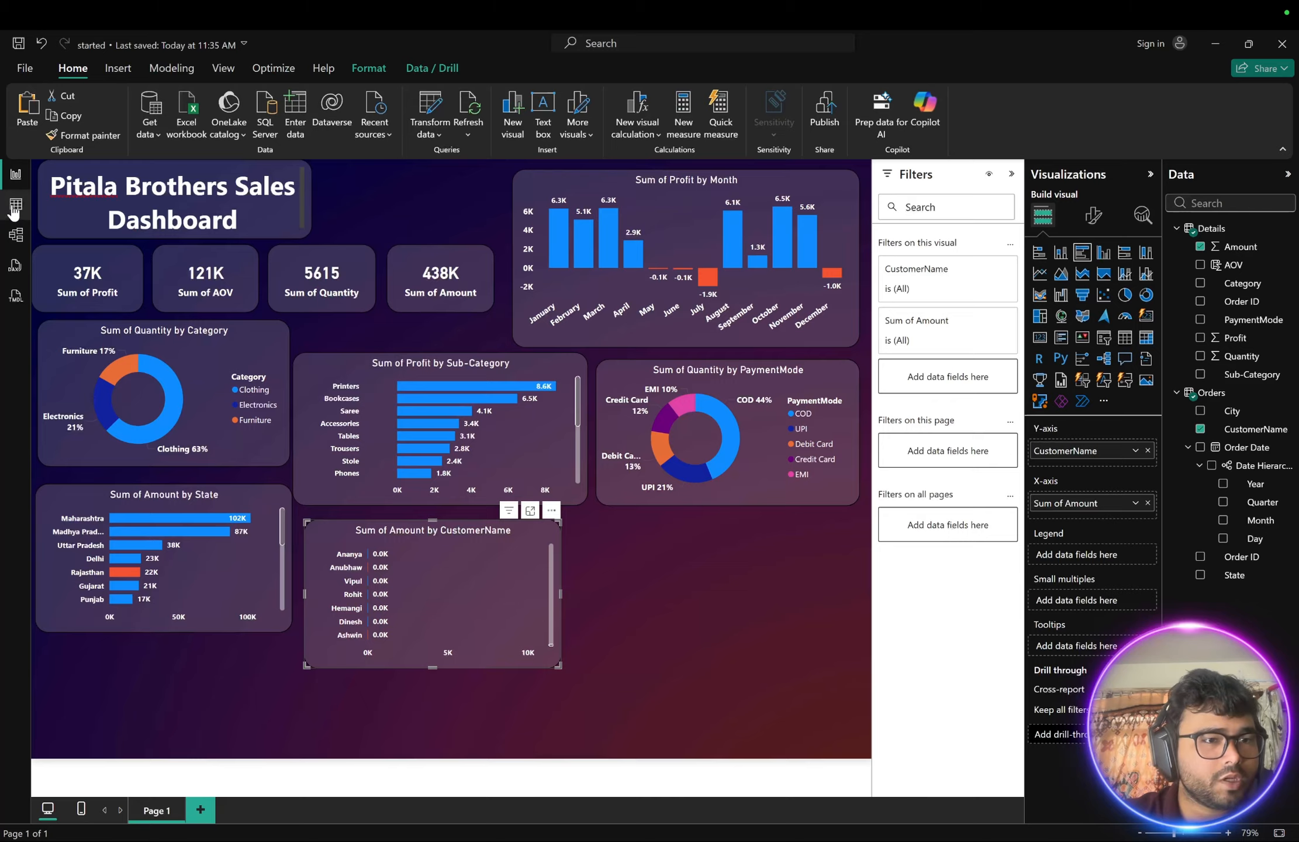
- Examine the Details and Orders tables in table view and compare with the reference dashboard image
{"action": "left_click", "coordinate": [15, 206]}
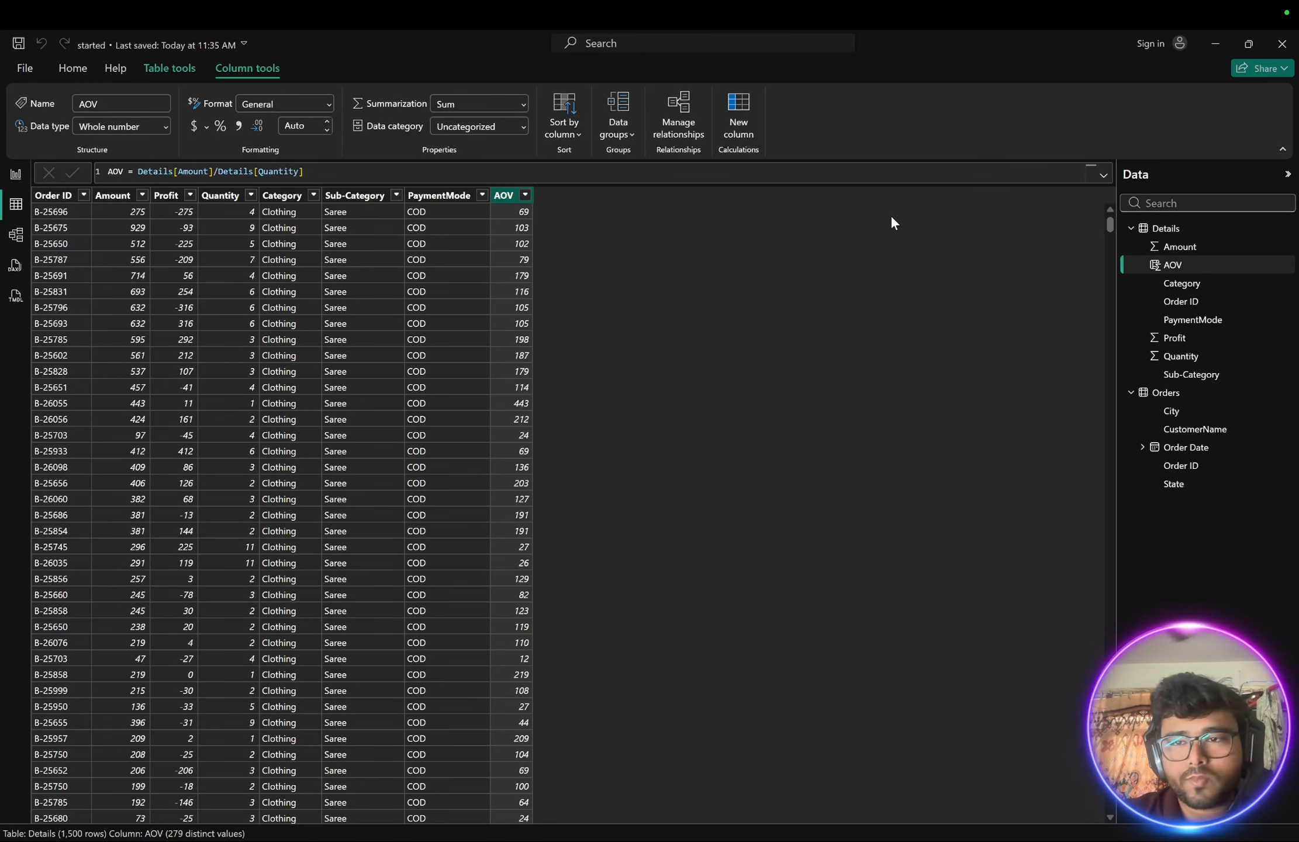
{"action": "left_click", "coordinate": [1164, 393]}
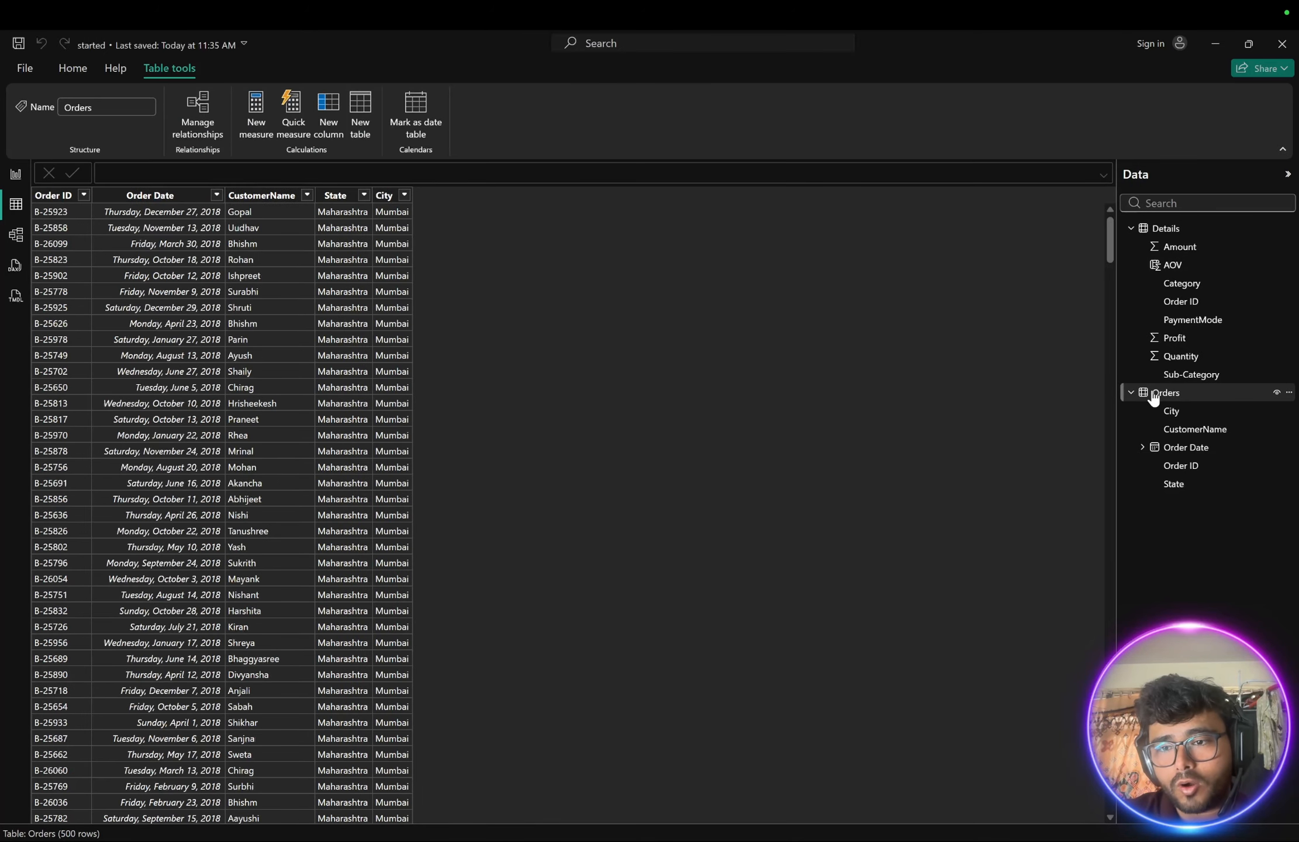
{"action": "left_click", "coordinate": [1165, 228]}
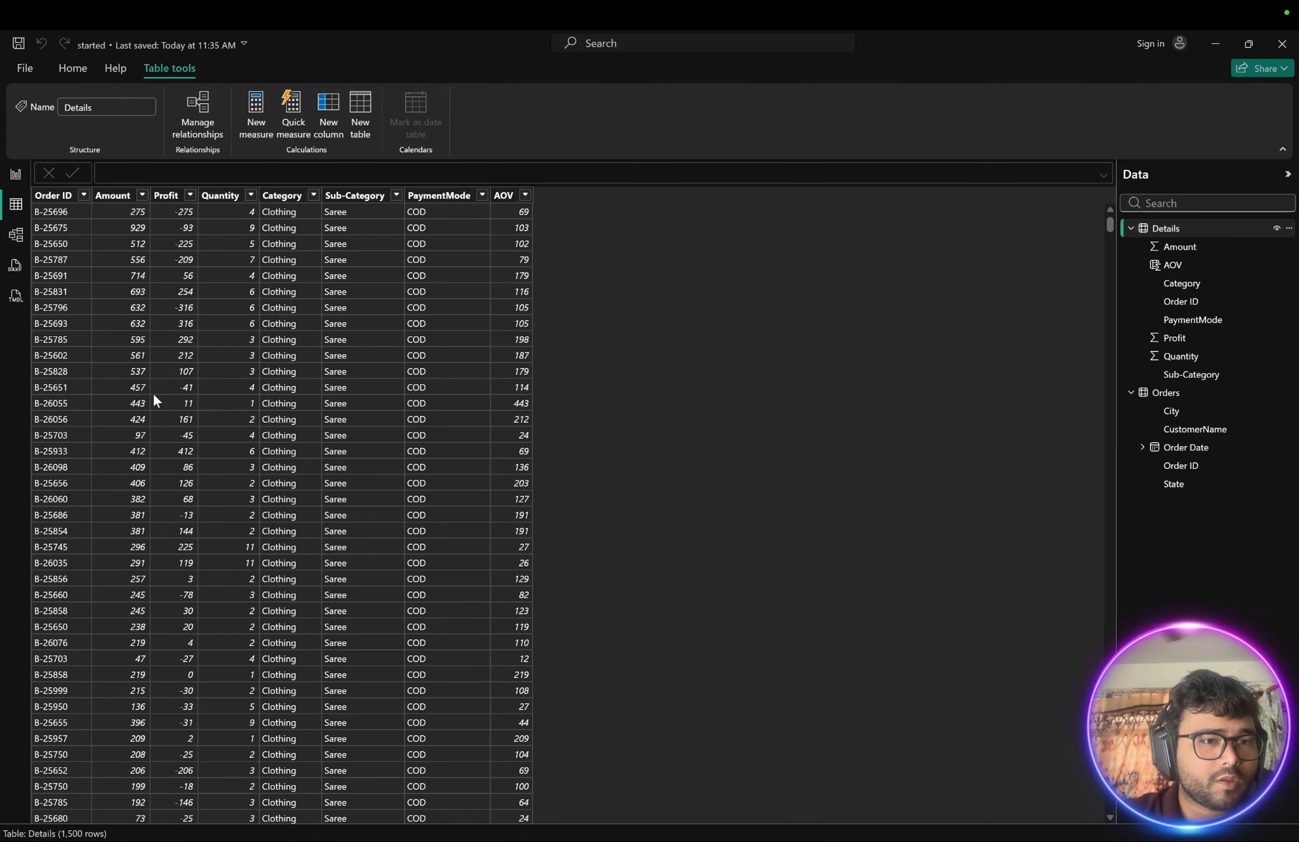
{"action": "scroll", "coordinate": [152, 393], "scroll_direction": "down", "scroll_amount": 6}
{"action": "scroll", "coordinate": [154, 391], "scroll_direction": "up", "scroll_amount": 3}
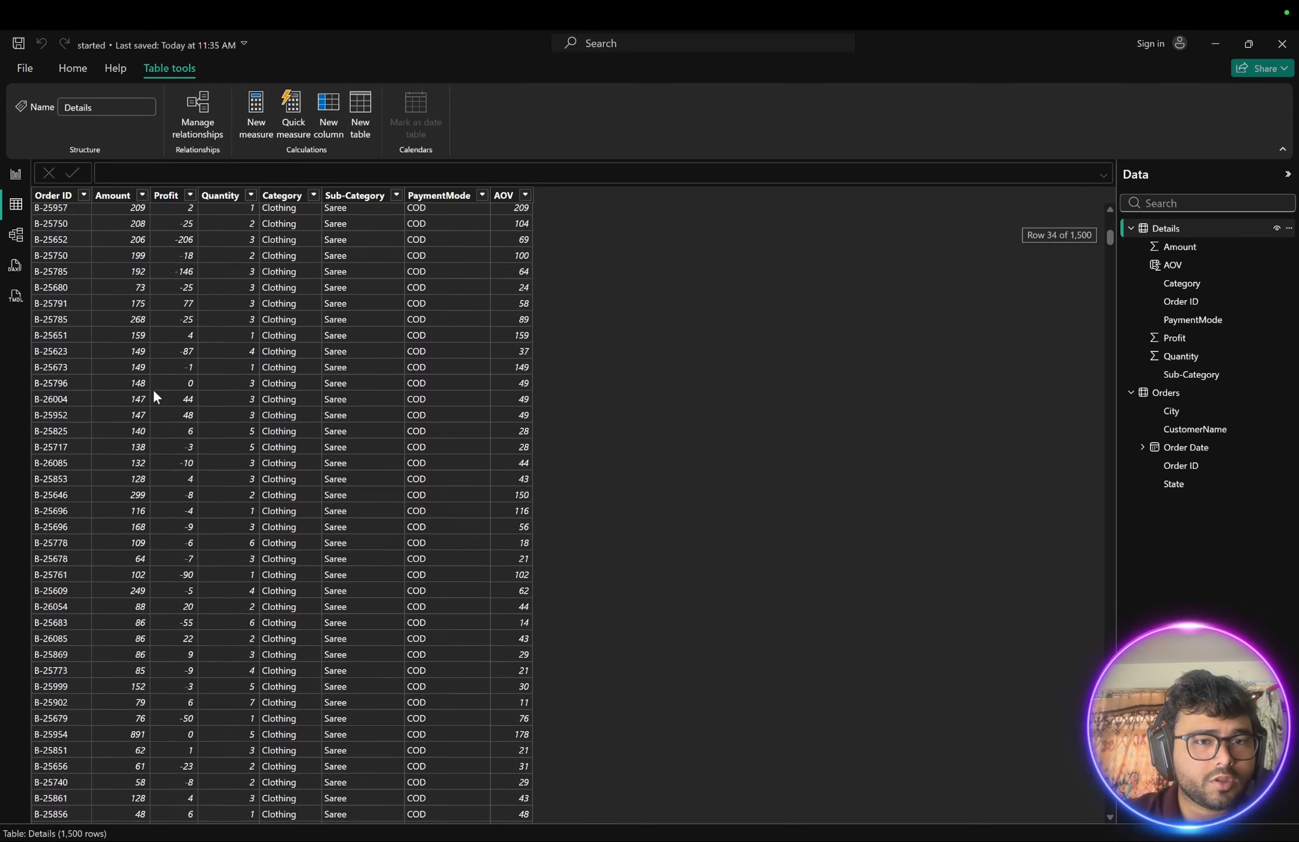
{"action": "left_click", "coordinate": [1165, 392]}
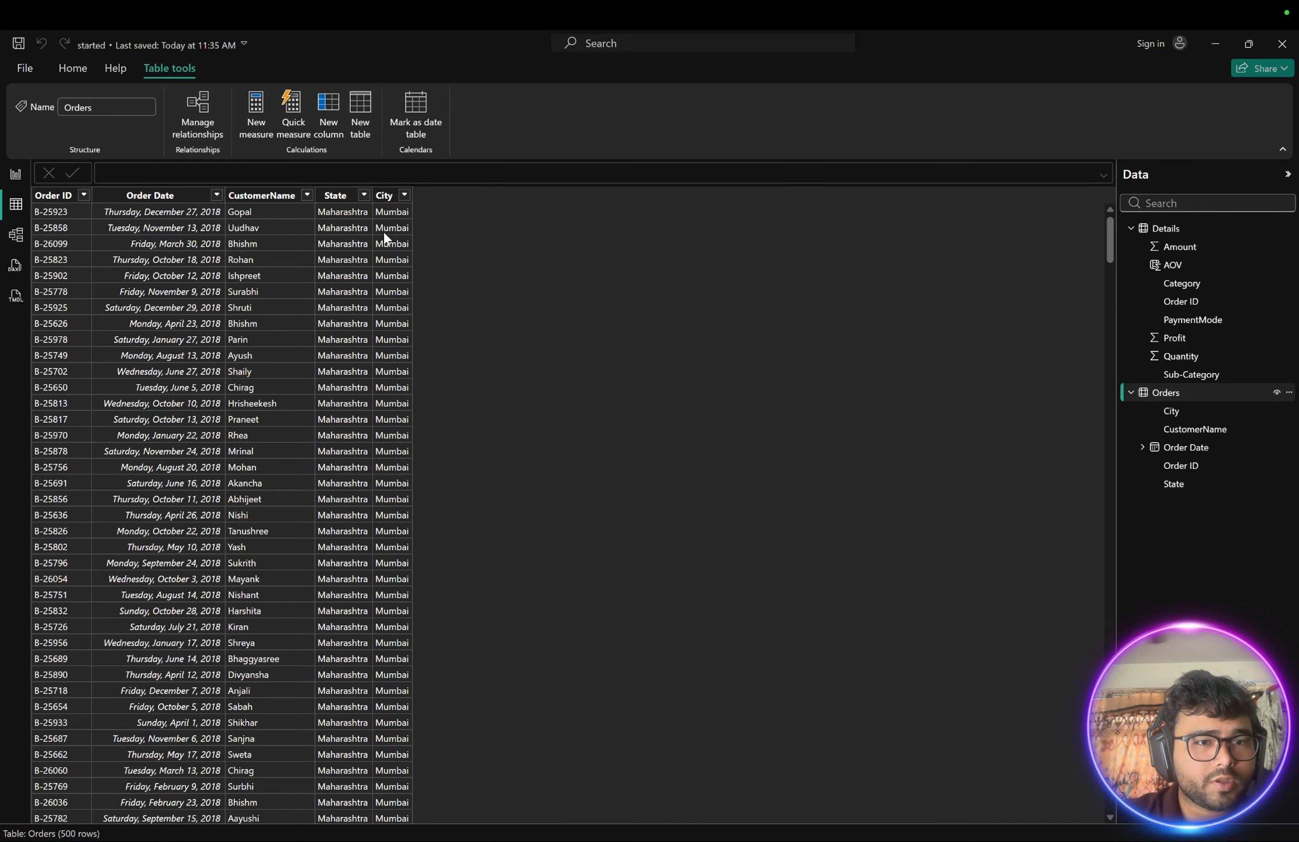
{"action": "left_click", "coordinate": [307, 195]}
{"action": "key", "text": "ctrl+Right"}
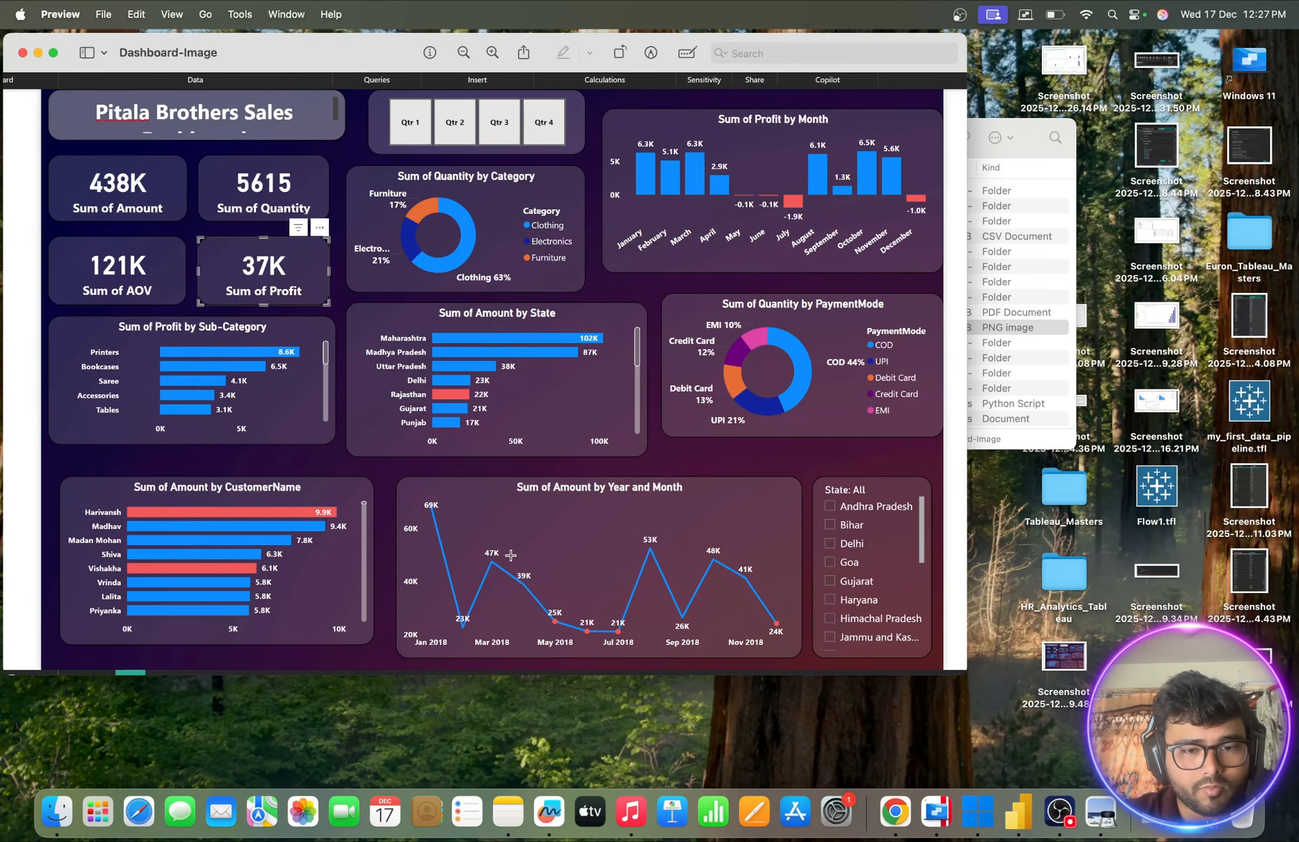
- Compare the reference dashboard with the customer names listed in the Orders table's CustomerName filter
{"action": "key", "text": "ctrl+Left"}
{"action": "key", "text": "ctrl+Left"}
{"action": "key", "text": "ctrl+Right"}
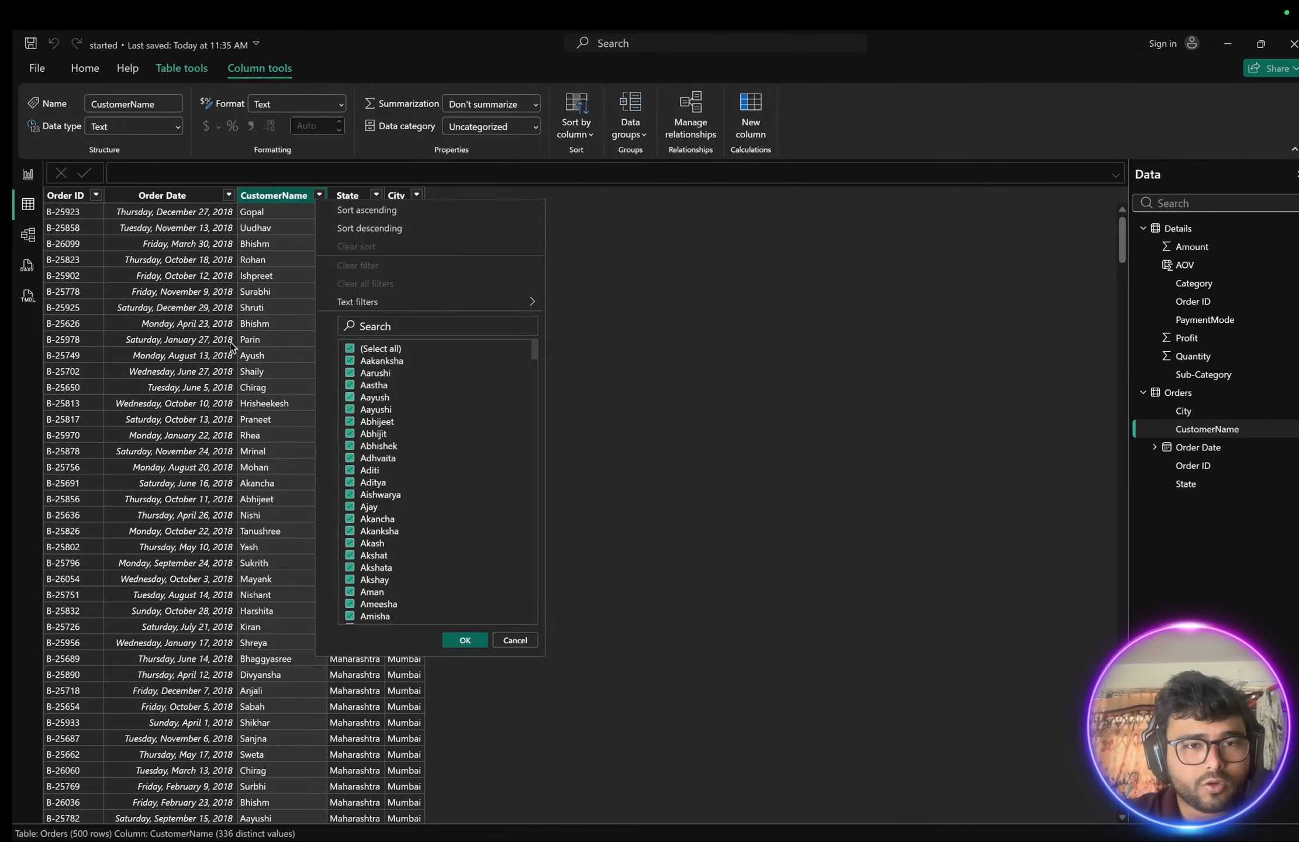
{"action": "scroll", "coordinate": [373, 558], "scroll_direction": "down", "scroll_amount": 20}
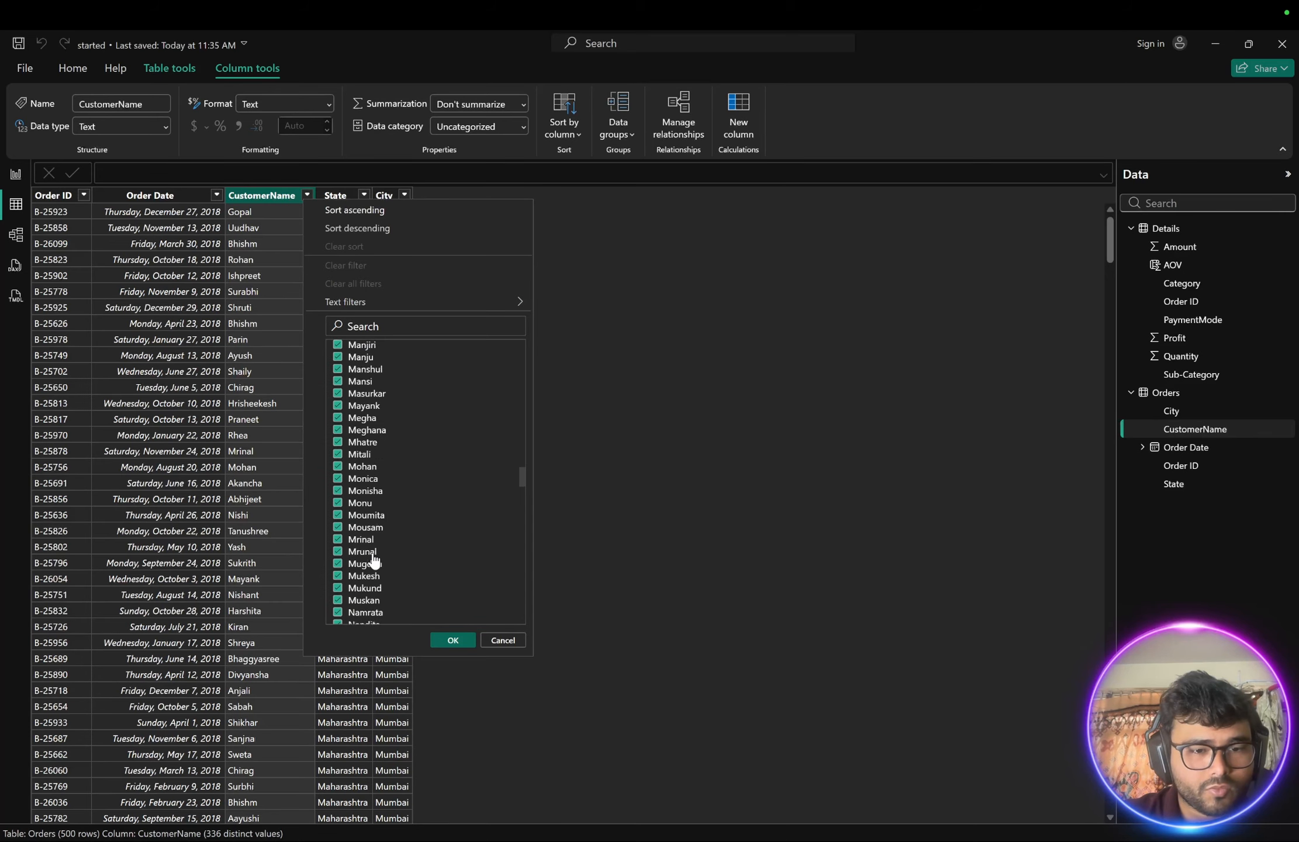
{"action": "left_click", "coordinate": [503, 641]}
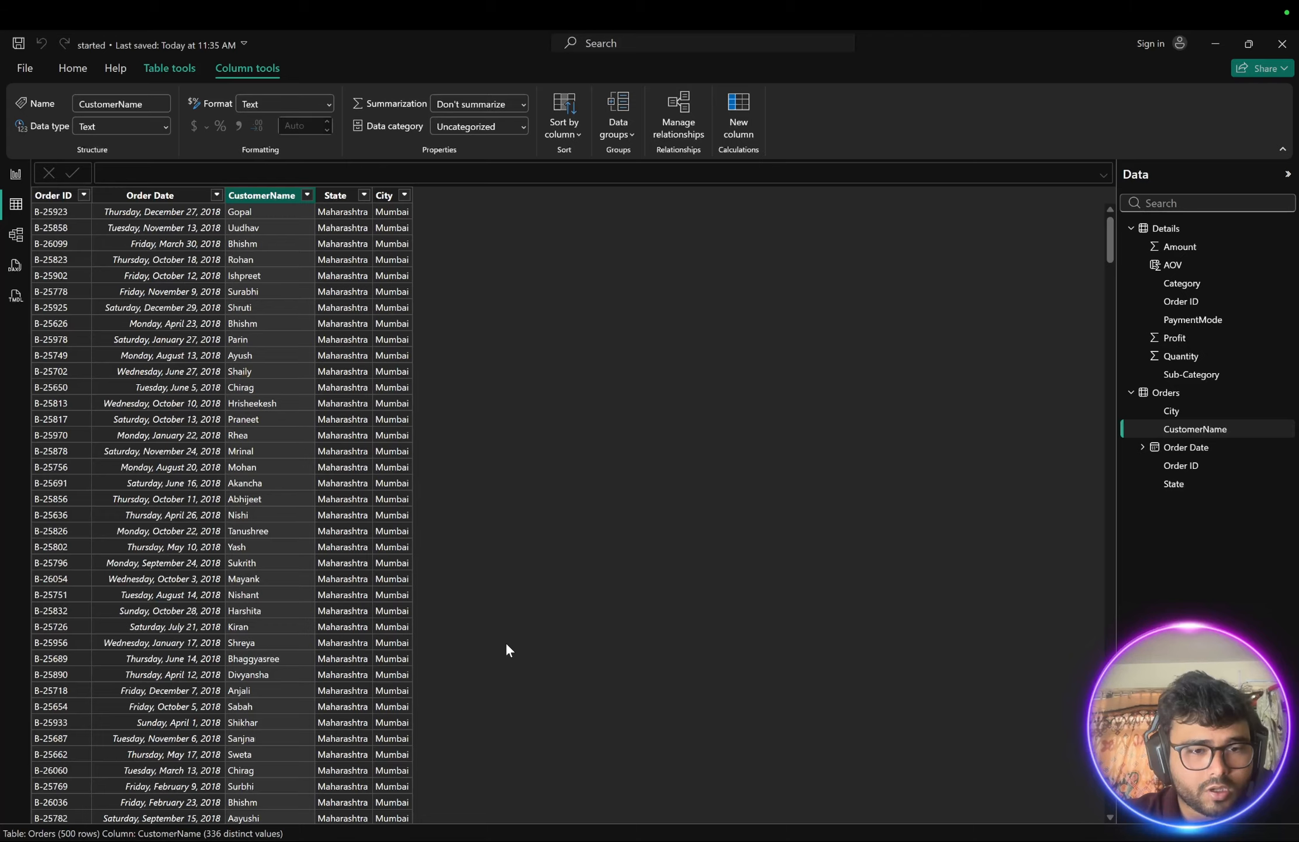
- Filter the Orders table's CustomerName column to a single customer found by searching the filter list
{"action": "left_click", "coordinate": [16, 174]}
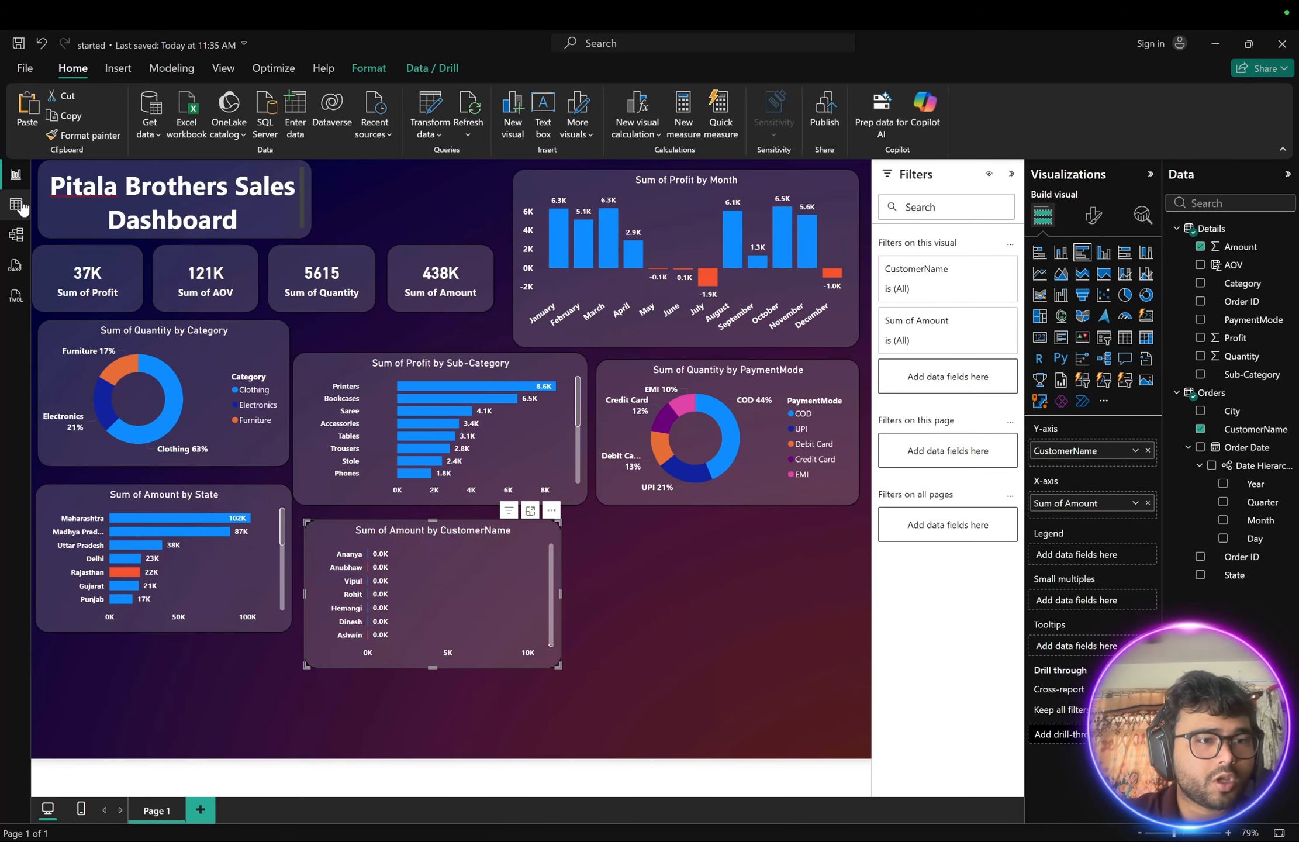
{"action": "left_click", "coordinate": [16, 204]}
{"action": "left_click", "coordinate": [306, 195]}
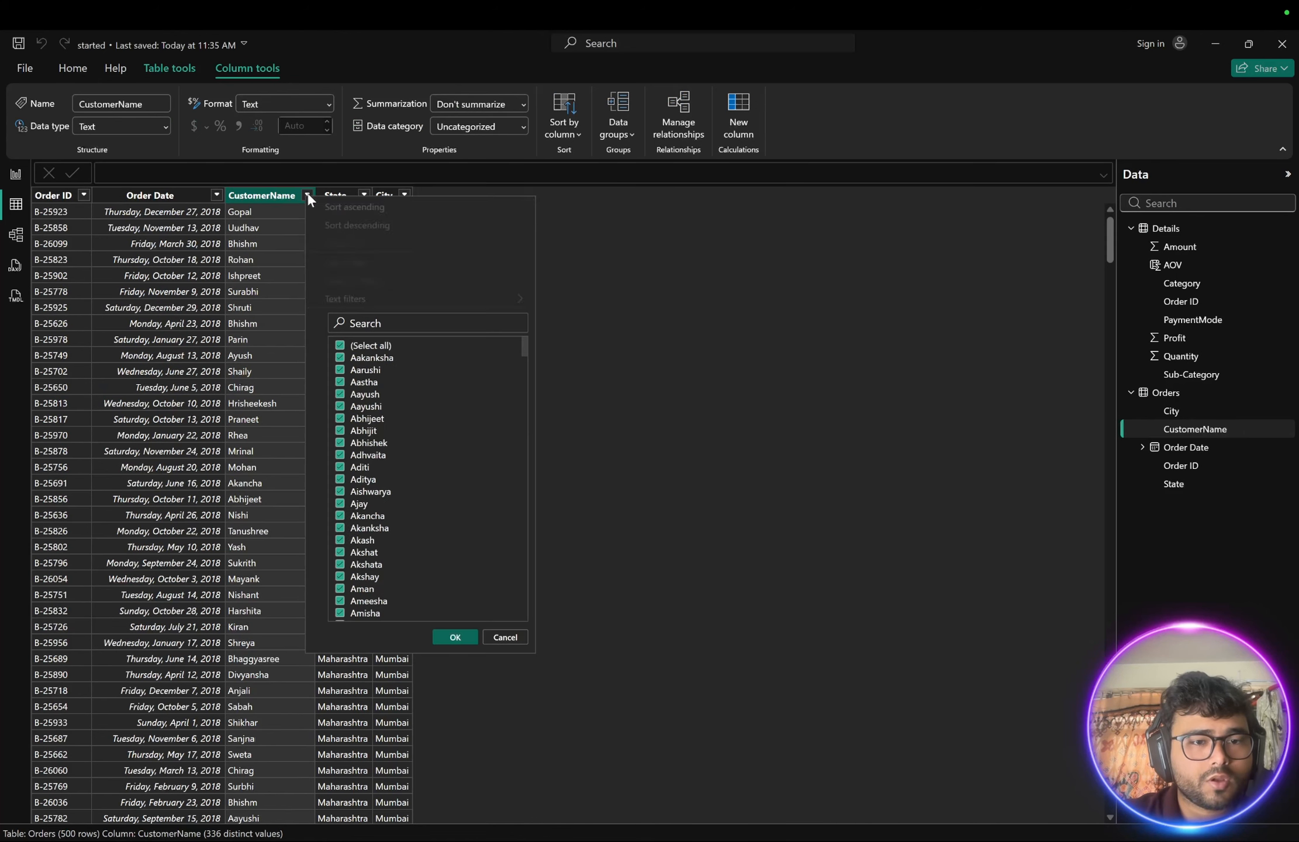
{"action": "left_click", "coordinate": [357, 322]}
{"action": "type", "text": "ashwi"}
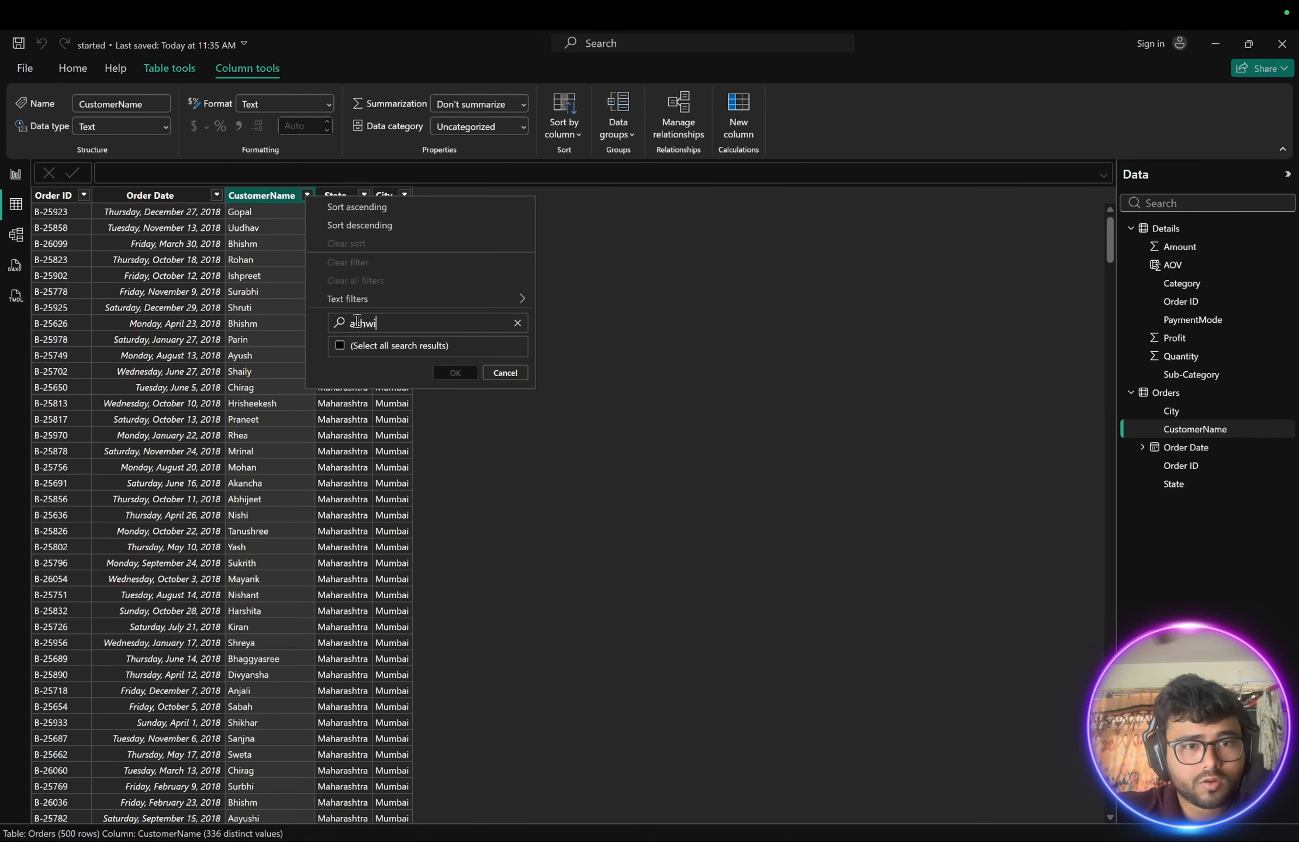
{"action": "type", "text": "n"}
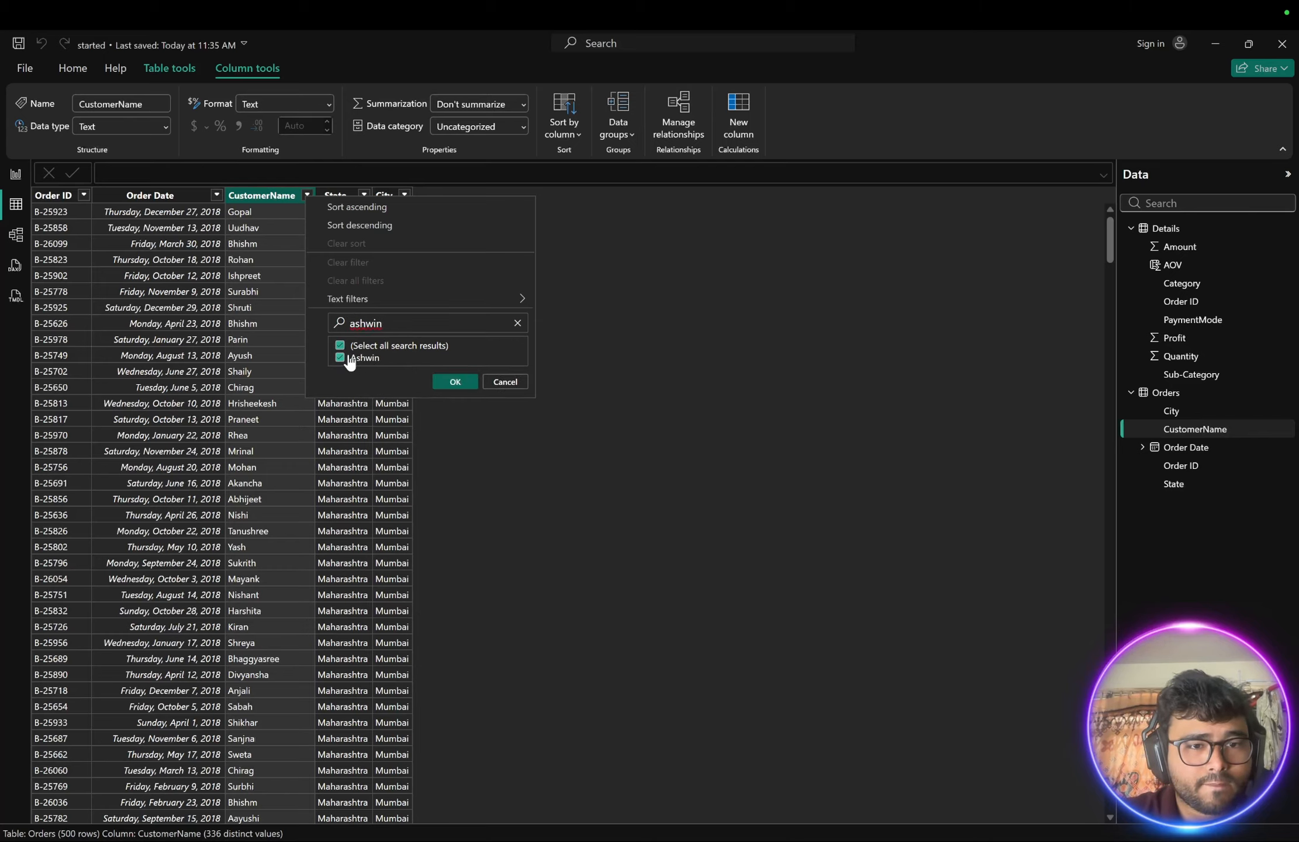
{"action": "left_click", "coordinate": [456, 383]}
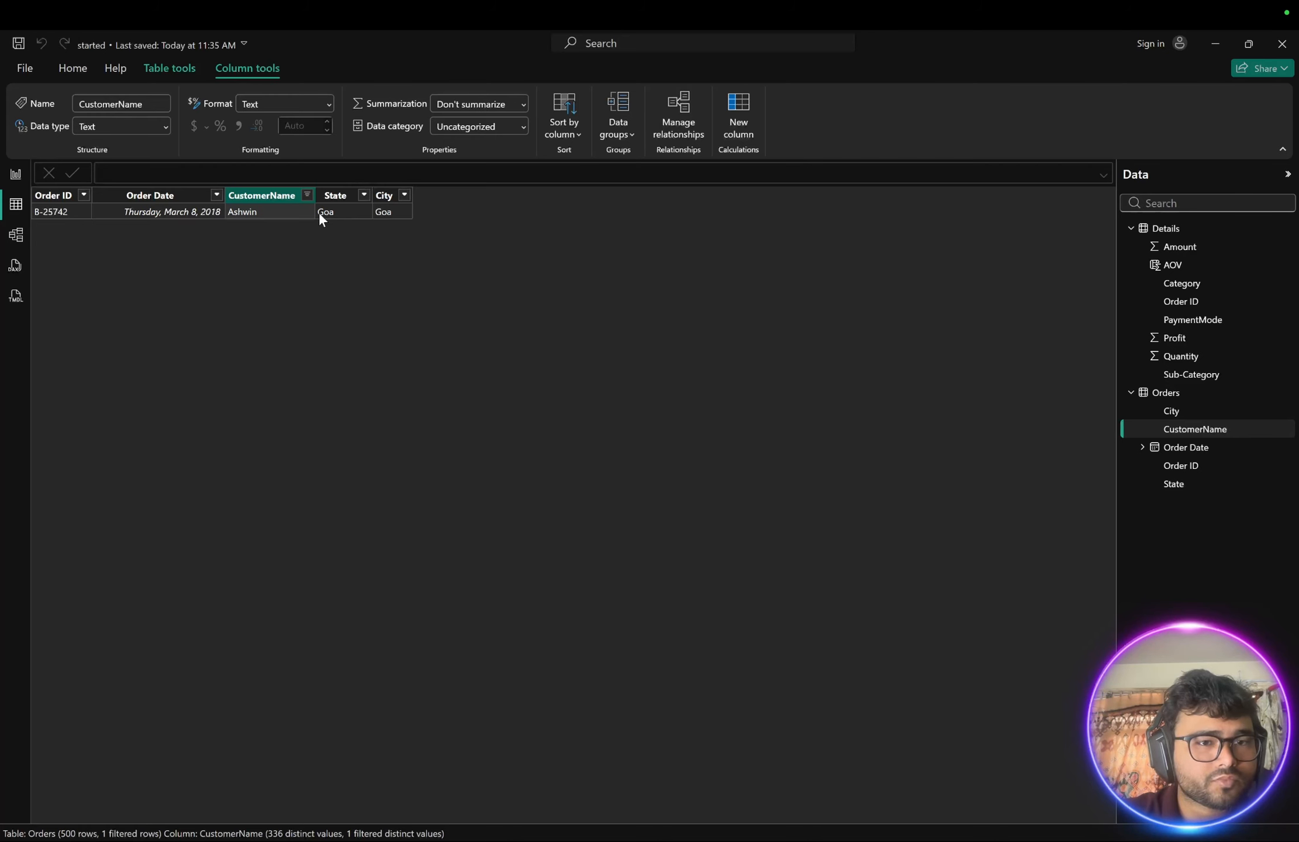
- Filter the Details table's Order ID column to that customer's order to inspect its line items
{"action": "left_click", "coordinate": [53, 210]}
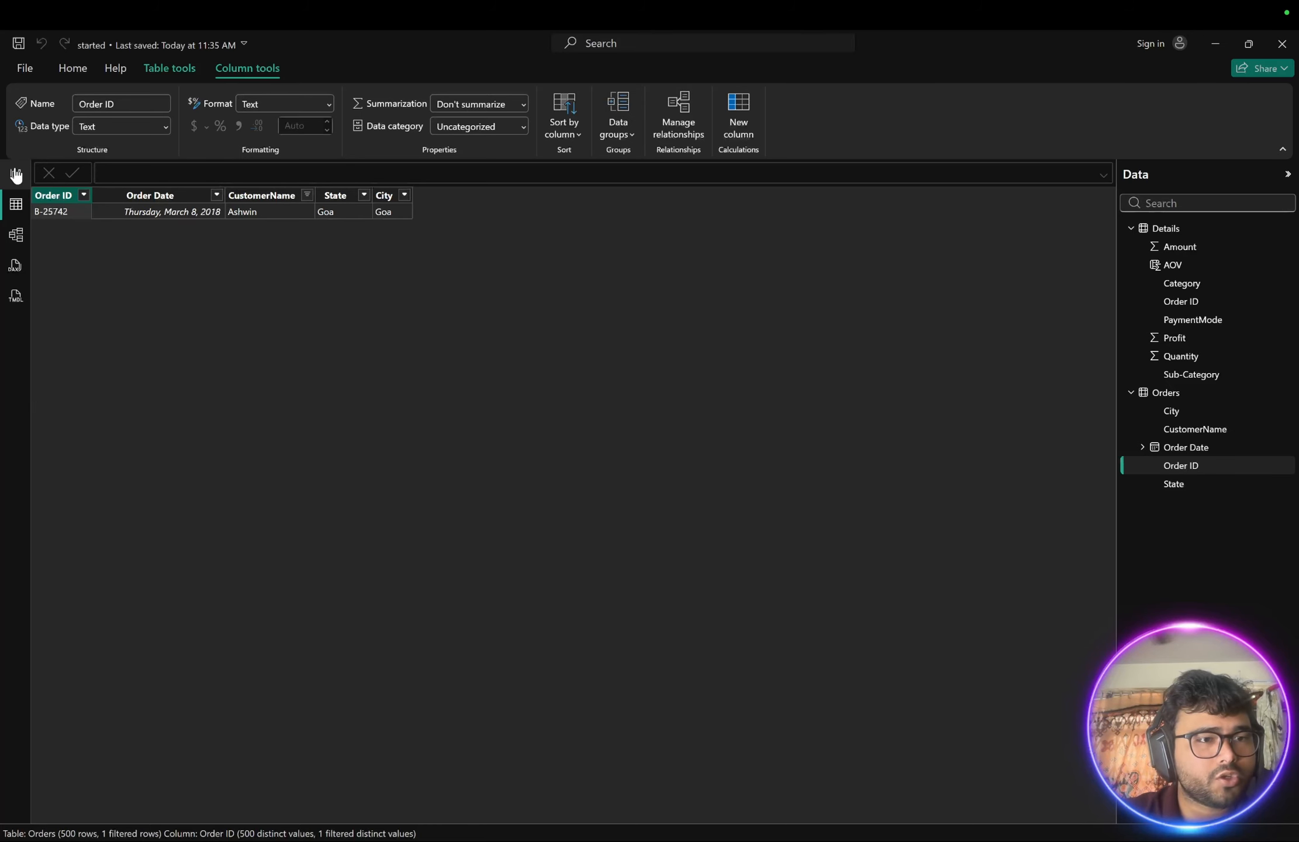
{"action": "left_click", "coordinate": [1170, 229]}
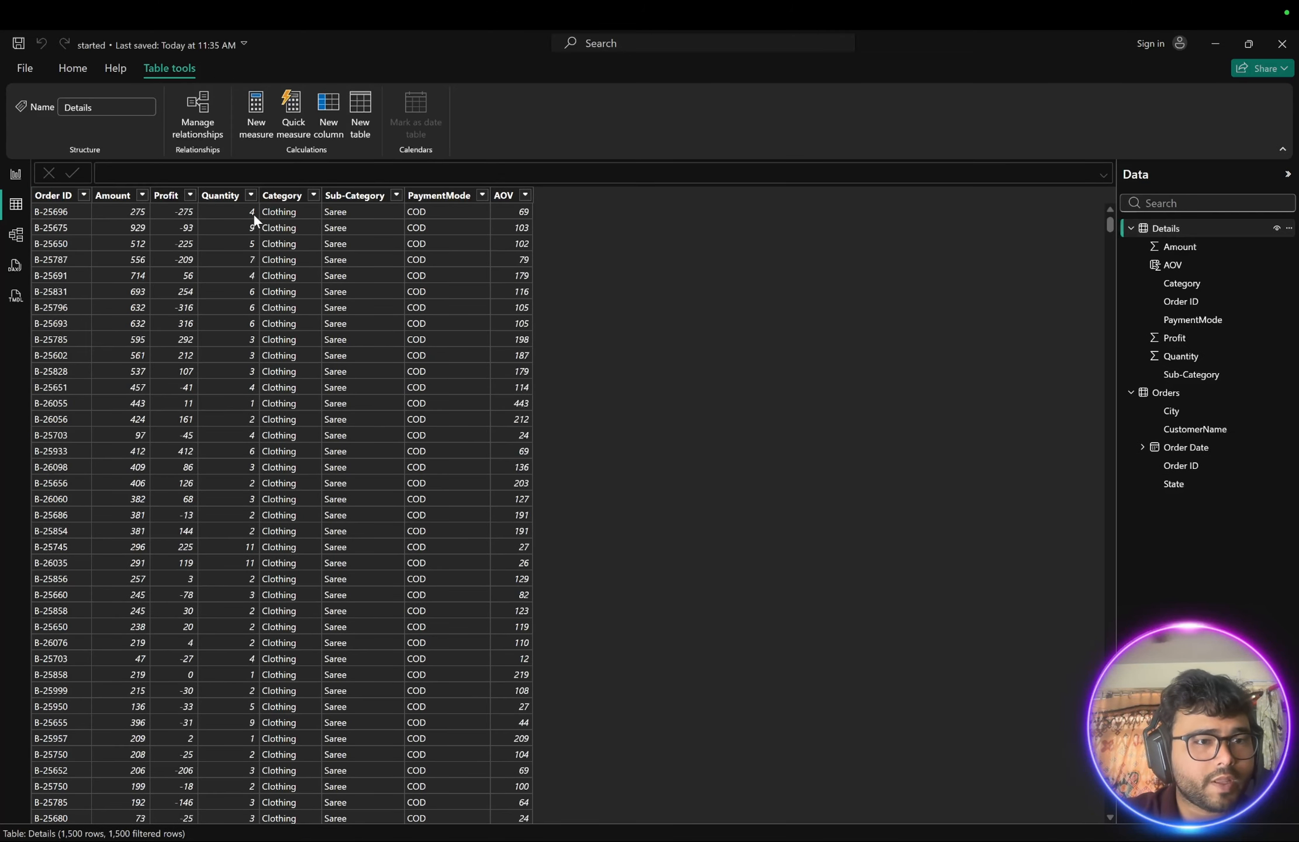
{"action": "left_click", "coordinate": [83, 195]}
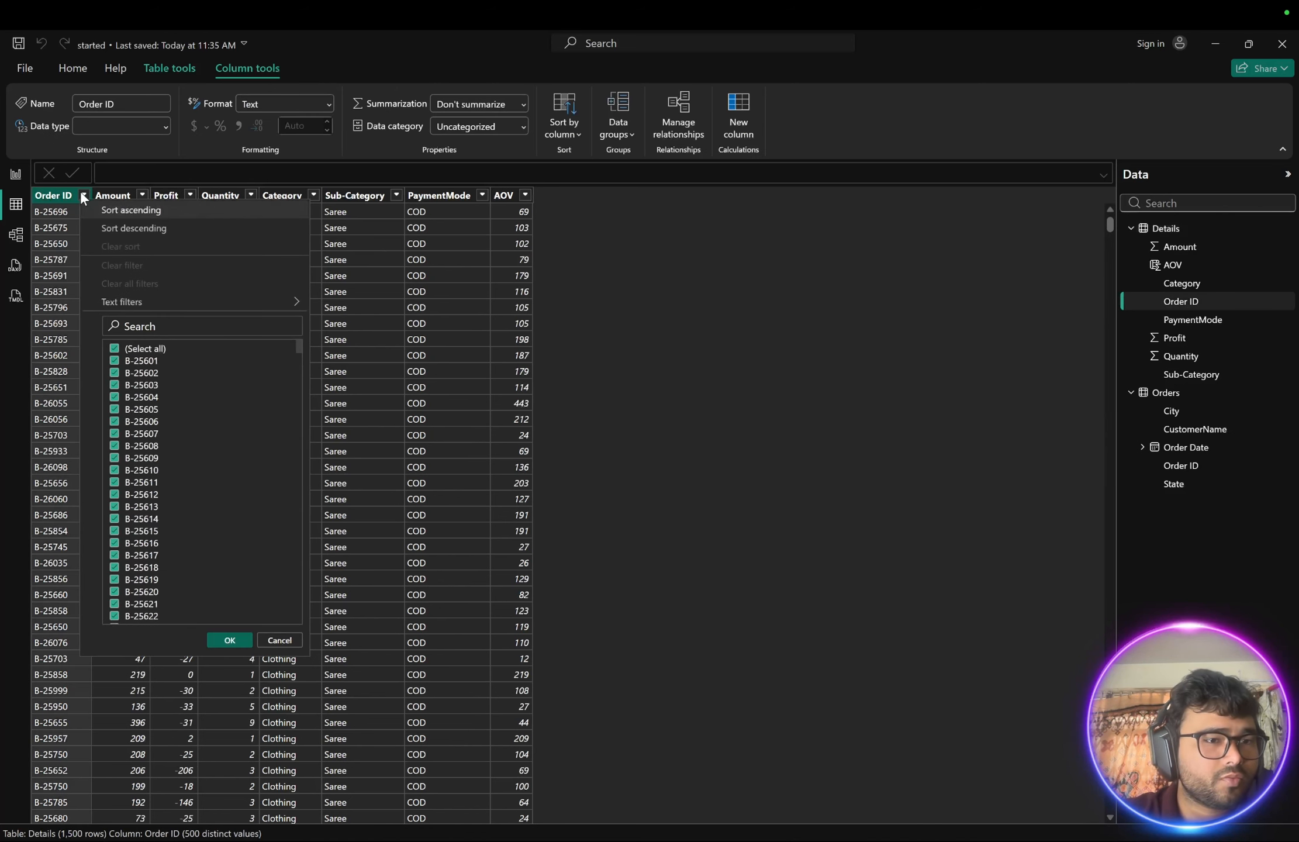
{"action": "left_click", "coordinate": [143, 326]}
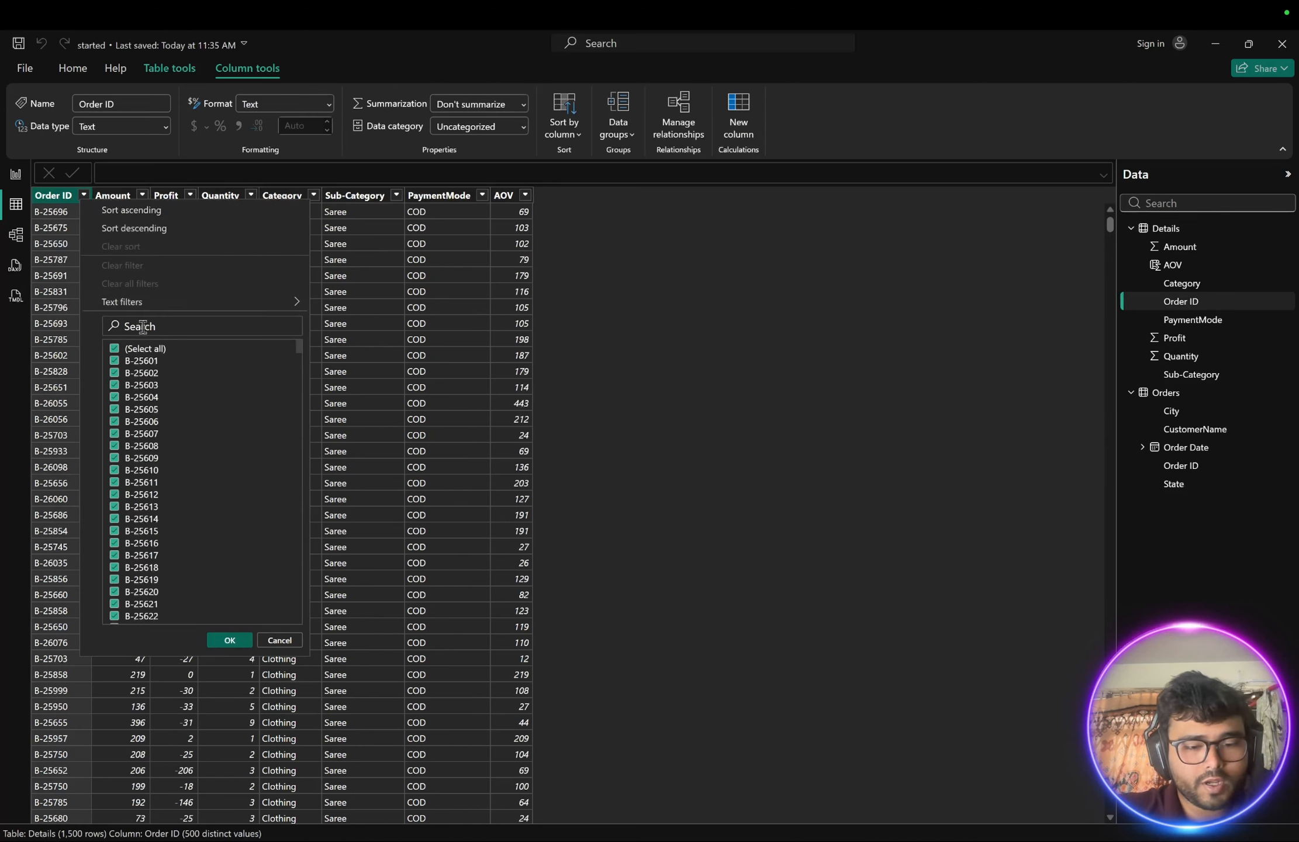
{"action": "type", "text": "257"}
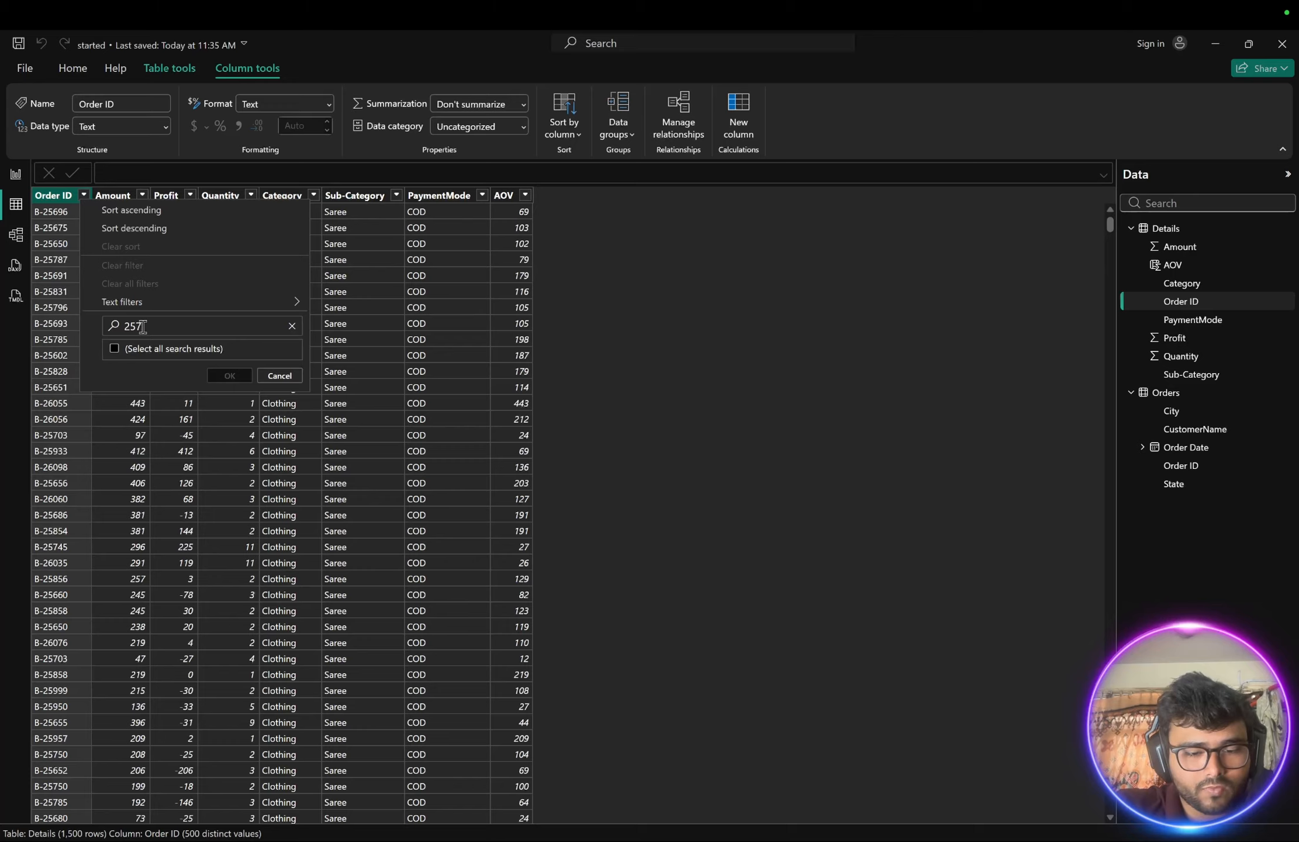
{"action": "type", "text": "12"}
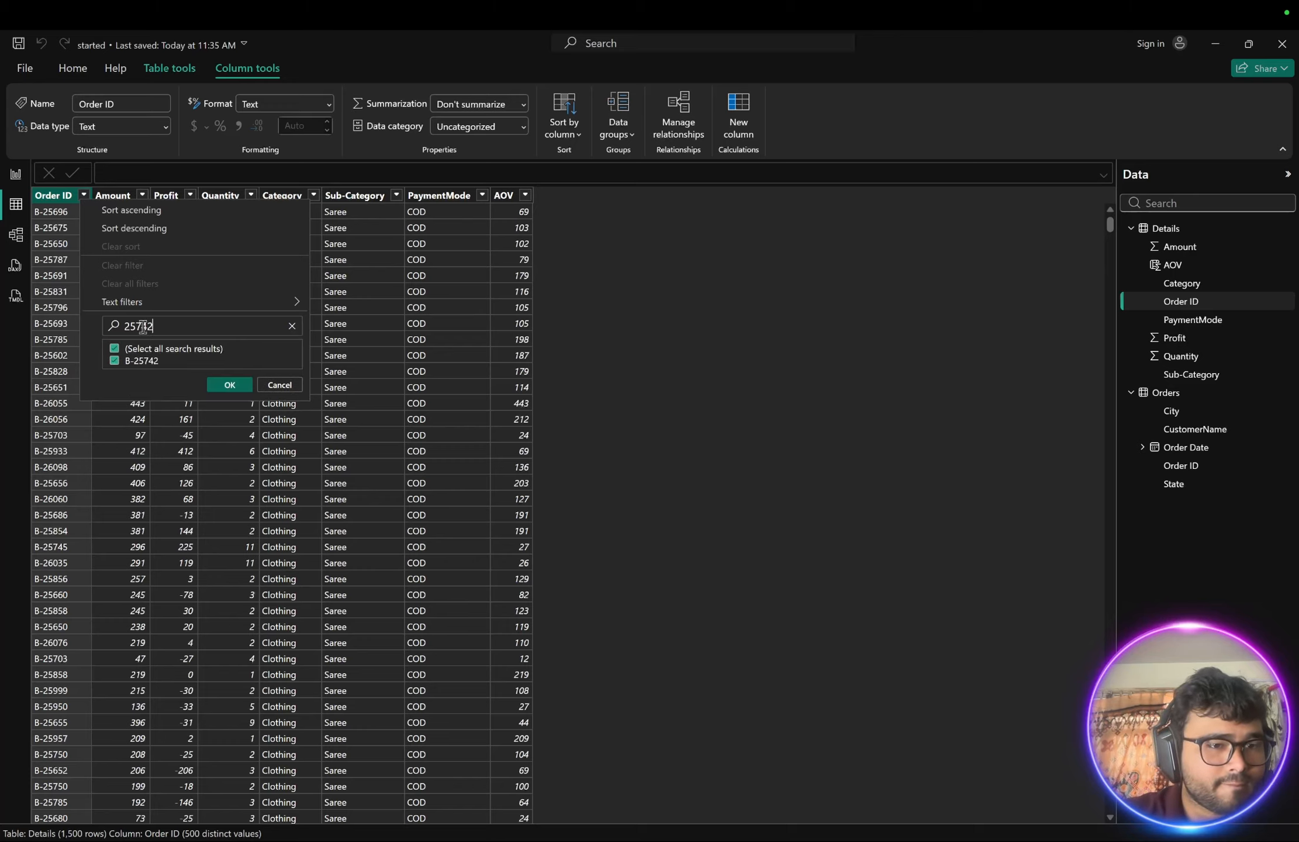
{"action": "left_click", "coordinate": [115, 350]}
{"action": "left_click", "coordinate": [115, 362]}
{"action": "left_click", "coordinate": [229, 385]}
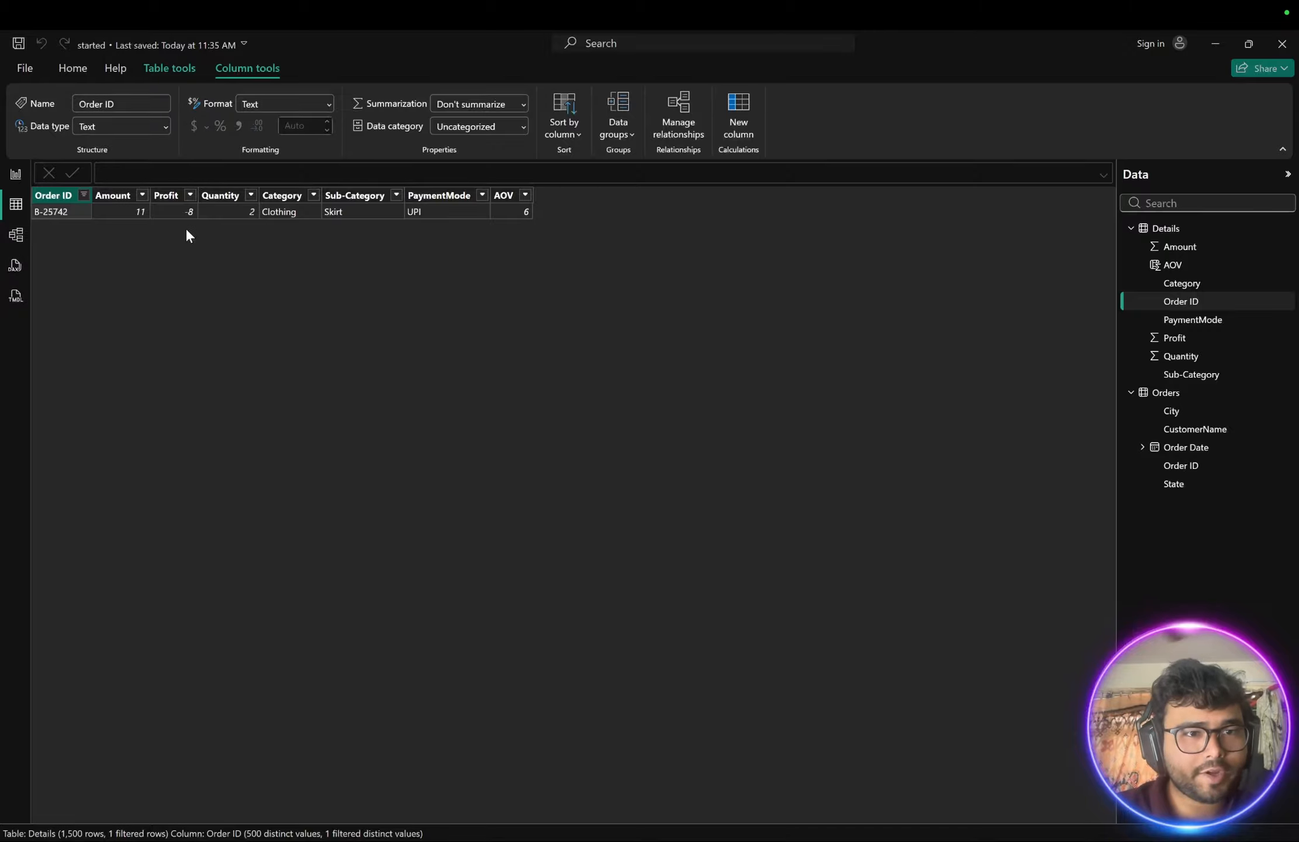
- Clear the Order ID filter on the Details table by selecting all values
{"action": "left_click", "coordinate": [84, 194]}
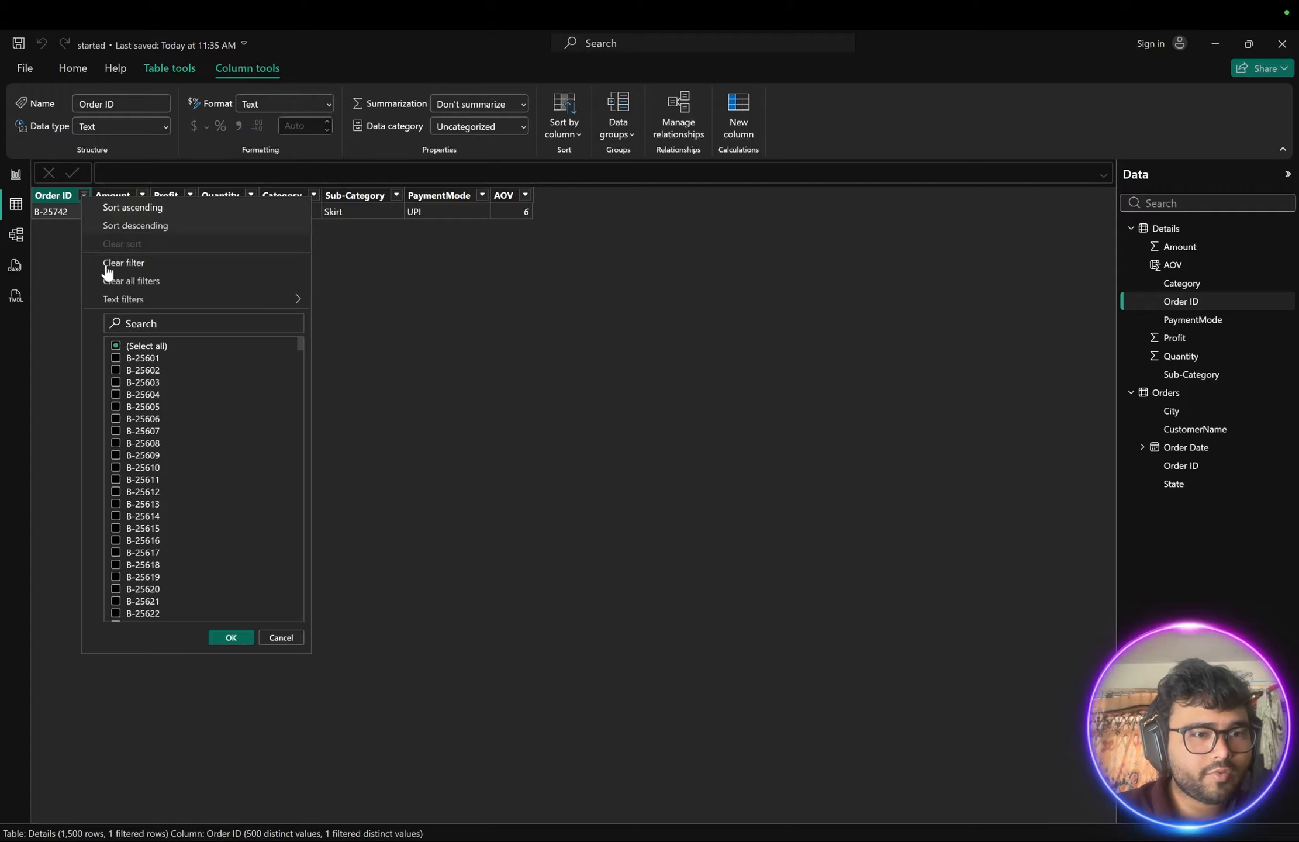
{"action": "left_click", "coordinate": [115, 346]}
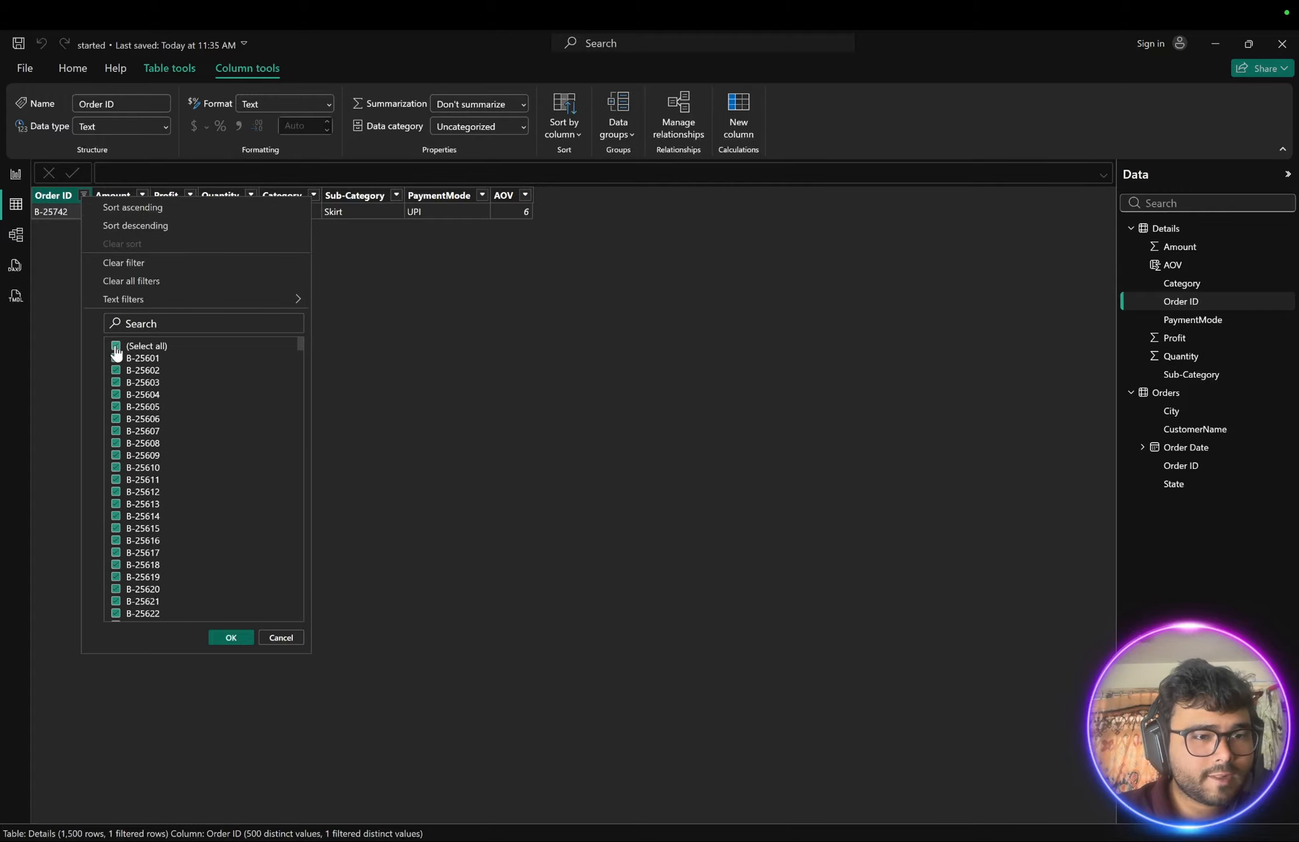
{"action": "left_click", "coordinate": [229, 637]}
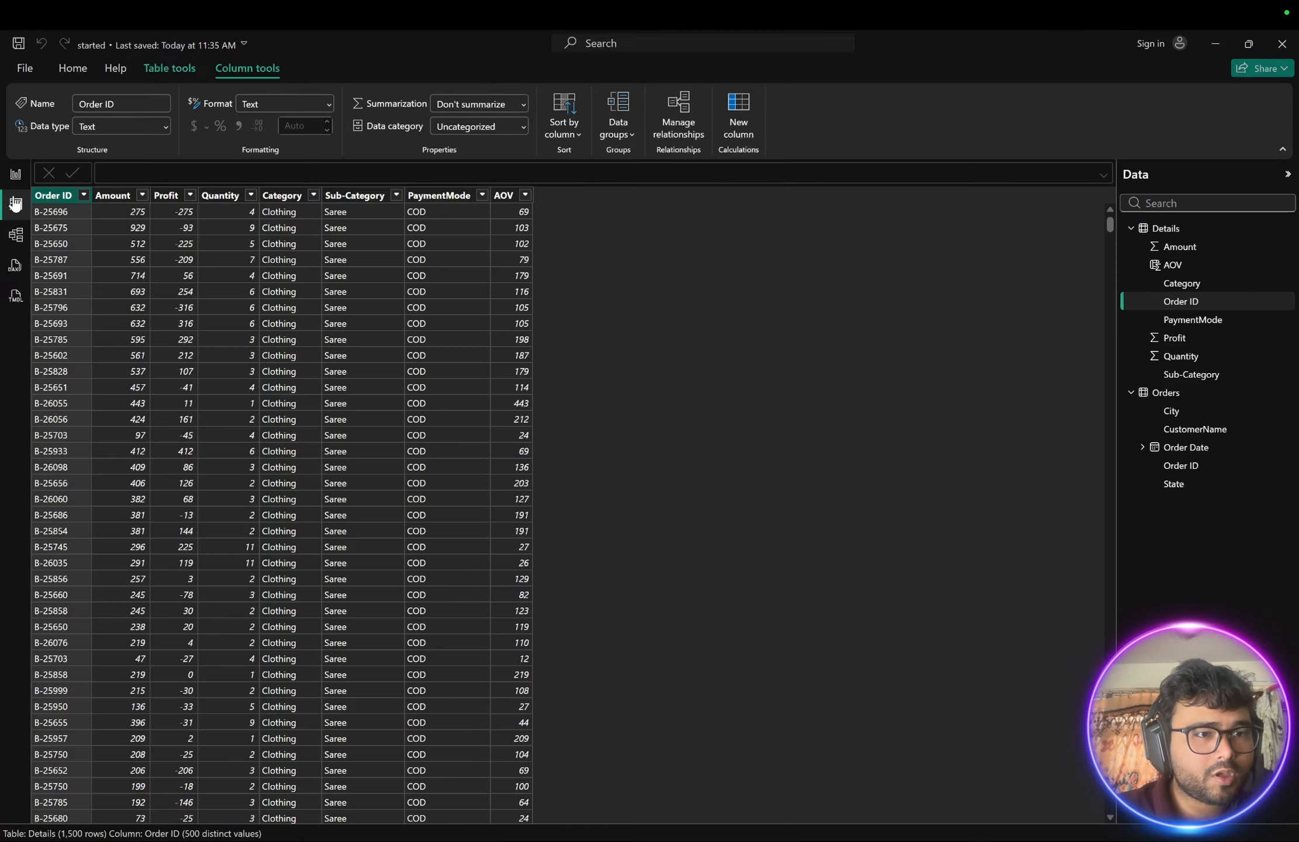
- Clear the CustomerName filter on the Orders table by selecting all values
{"action": "left_click", "coordinate": [1163, 227]}
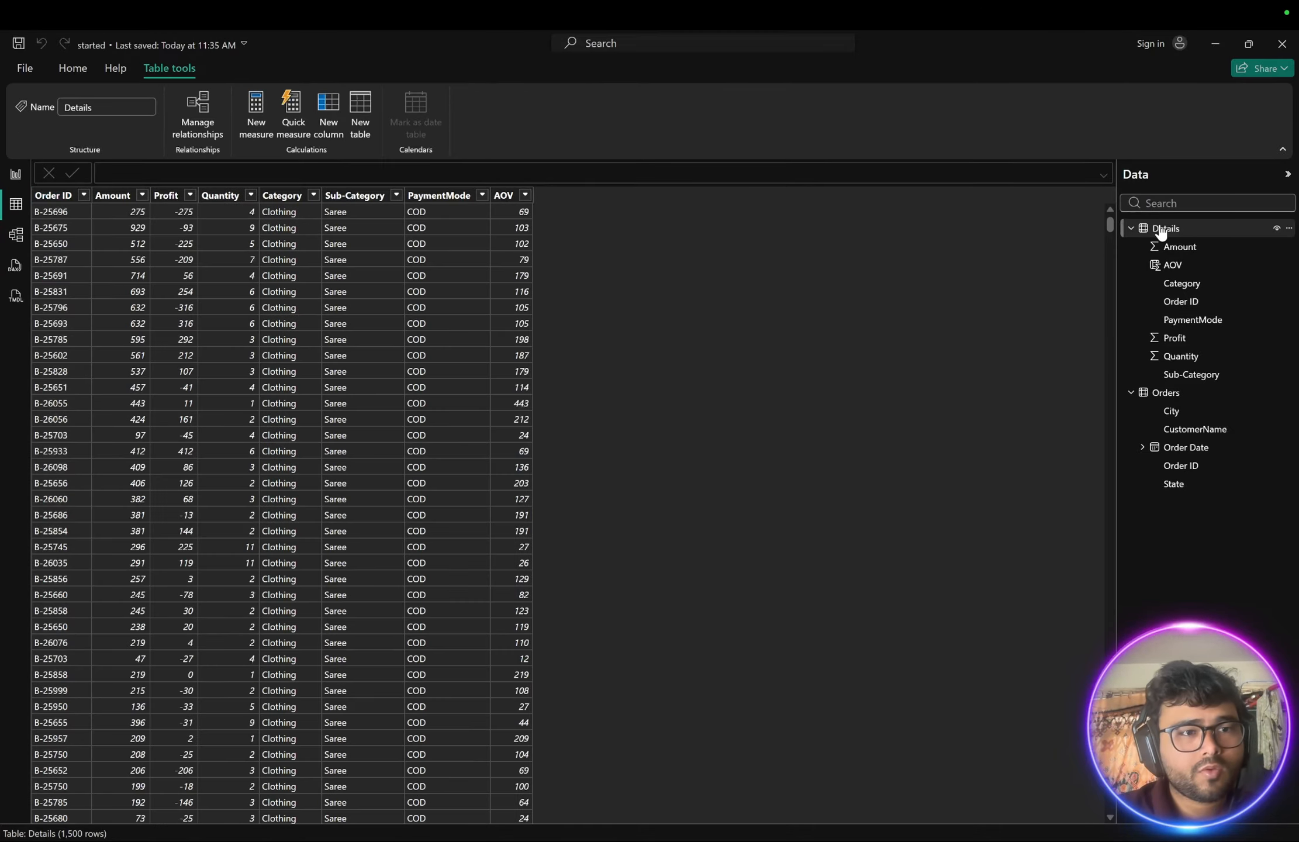
{"action": "left_click", "coordinate": [1163, 393]}
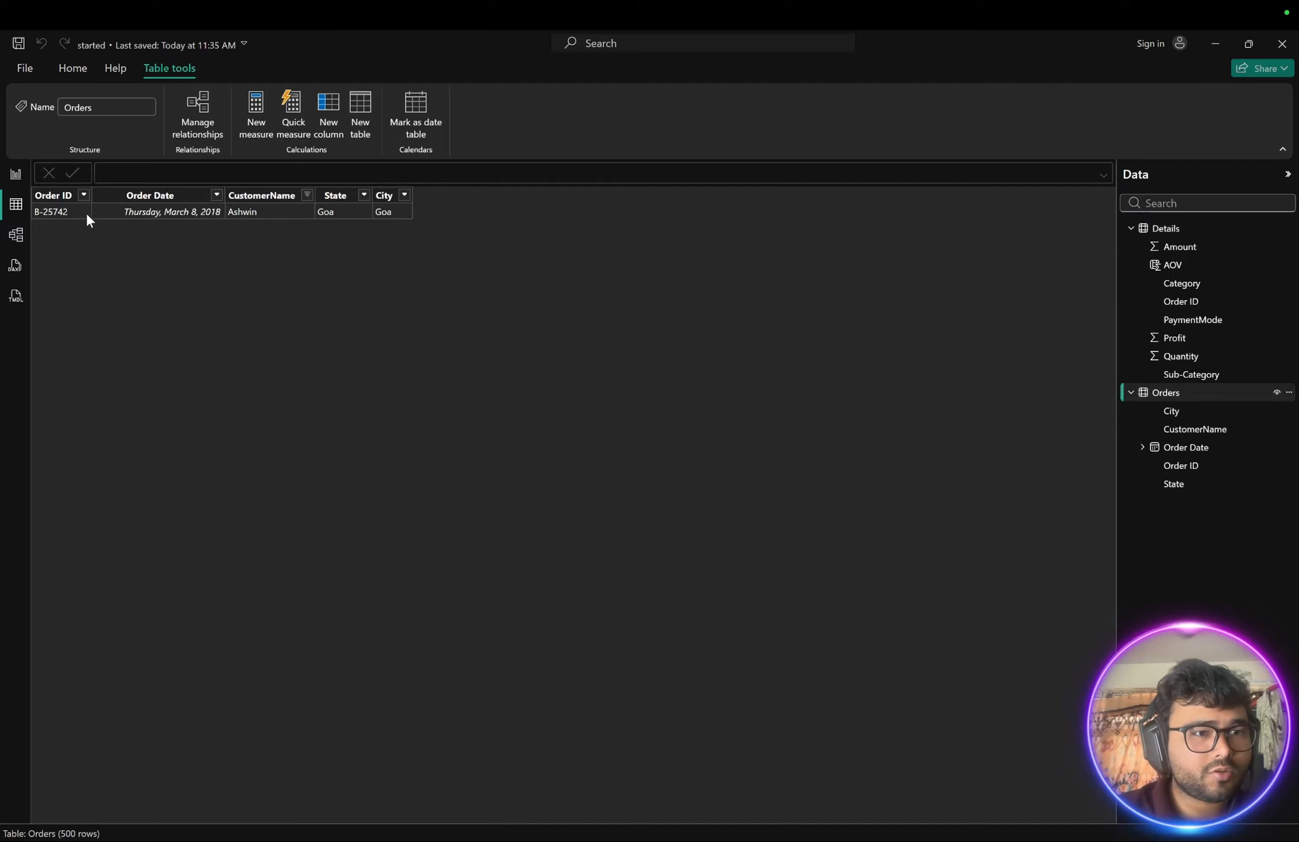
{"action": "left_click", "coordinate": [307, 195]}
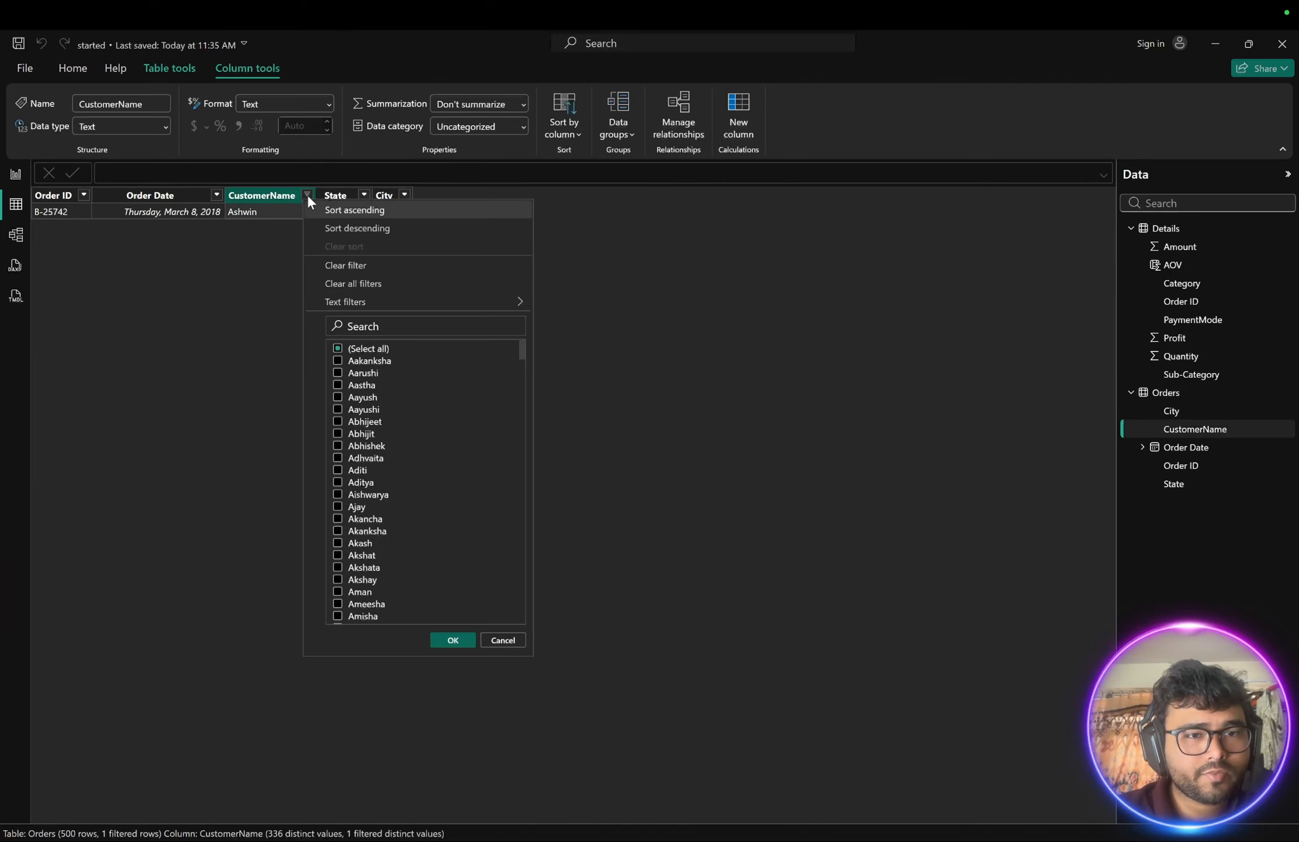
{"action": "left_click", "coordinate": [340, 351]}
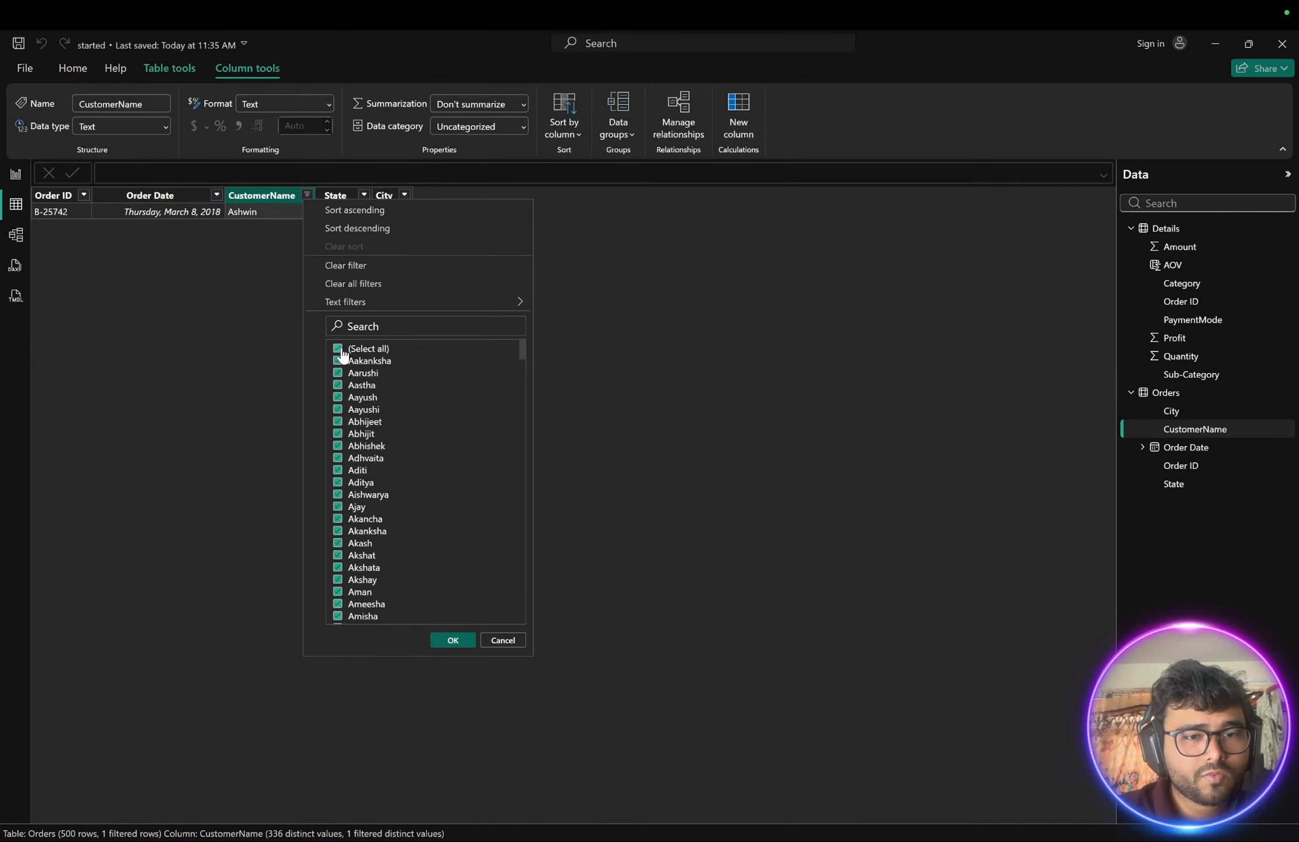
{"action": "left_click", "coordinate": [453, 639]}
- Filter the Orders table's CustomerName column to the top customer shown in the reference chart
{"action": "key", "text": "ctrl+Right"}
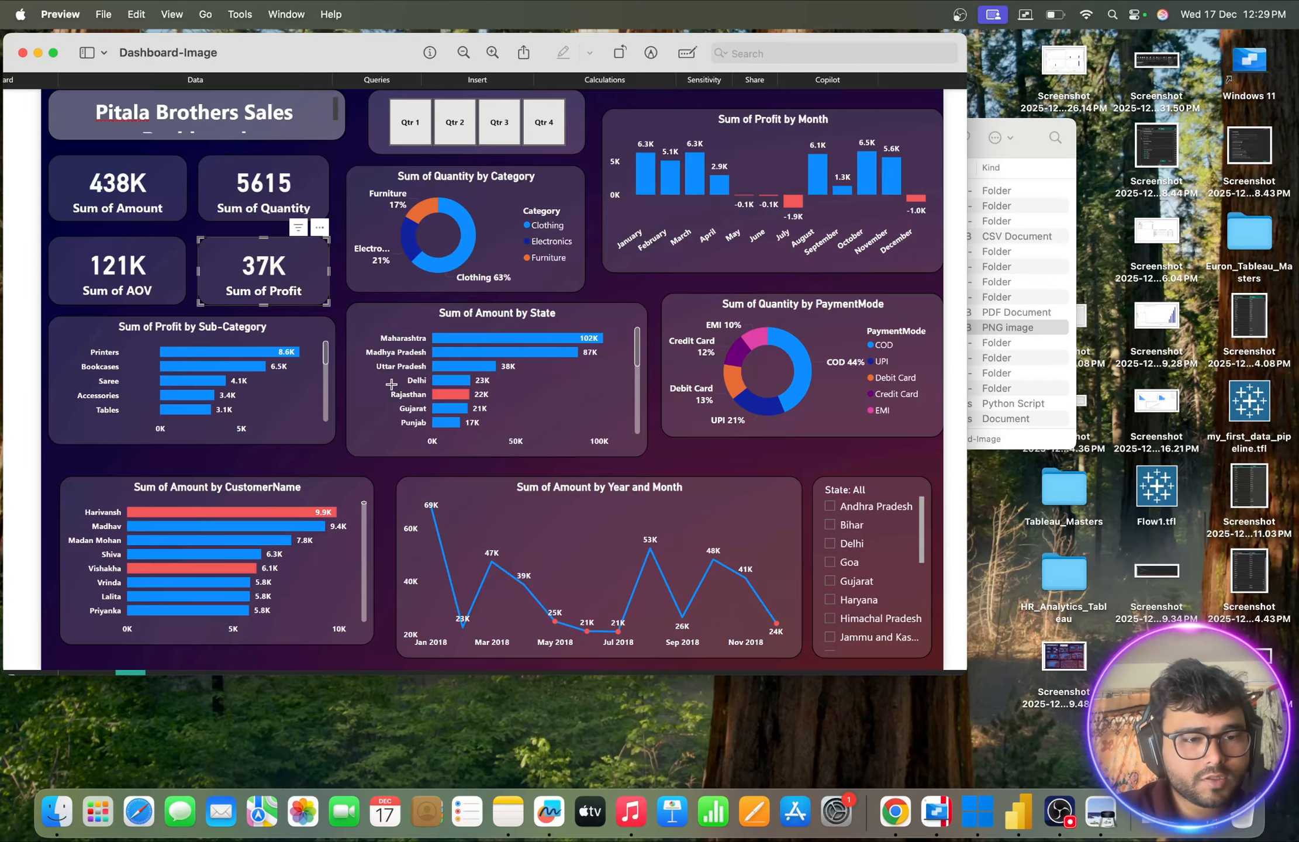
{"action": "key", "text": "ctrl+Left"}
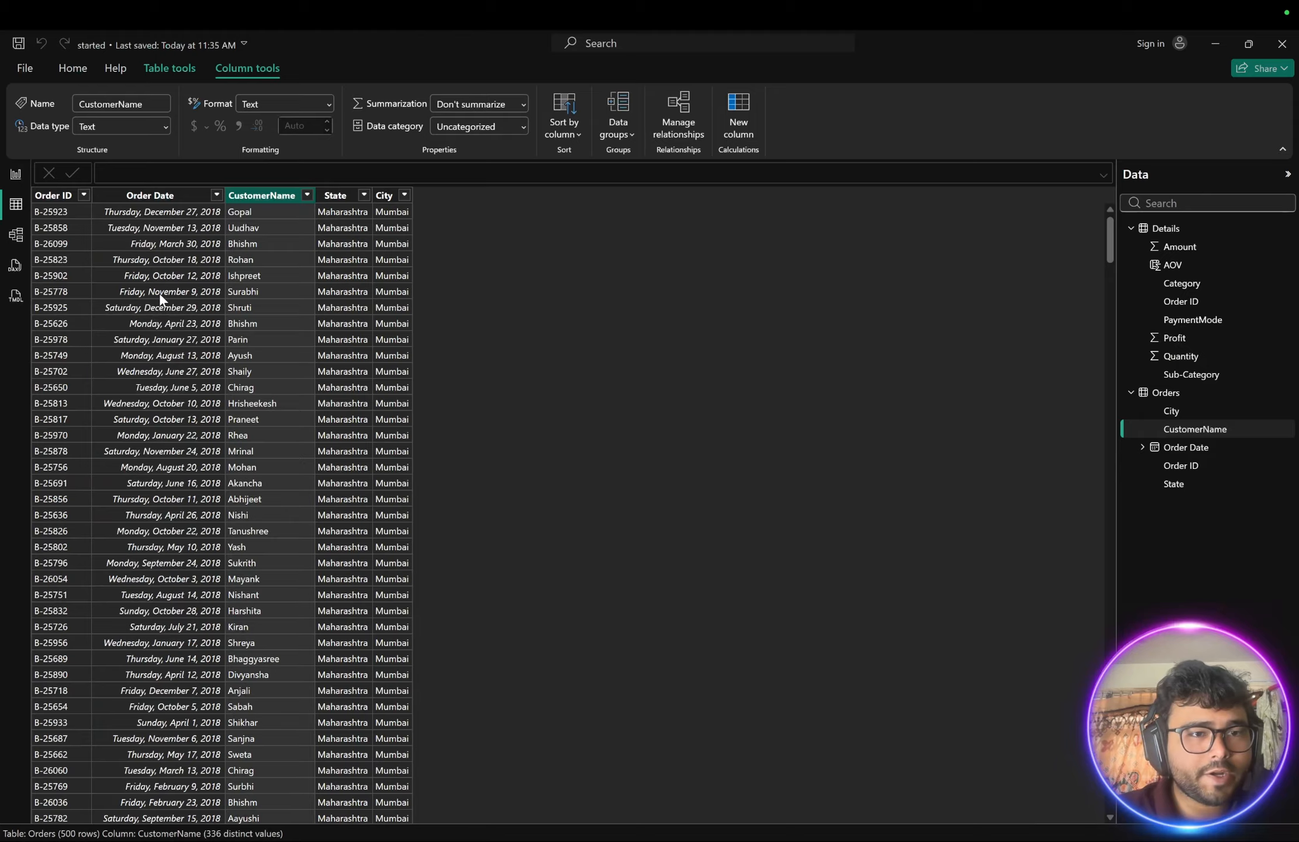
{"action": "left_click", "coordinate": [307, 194]}
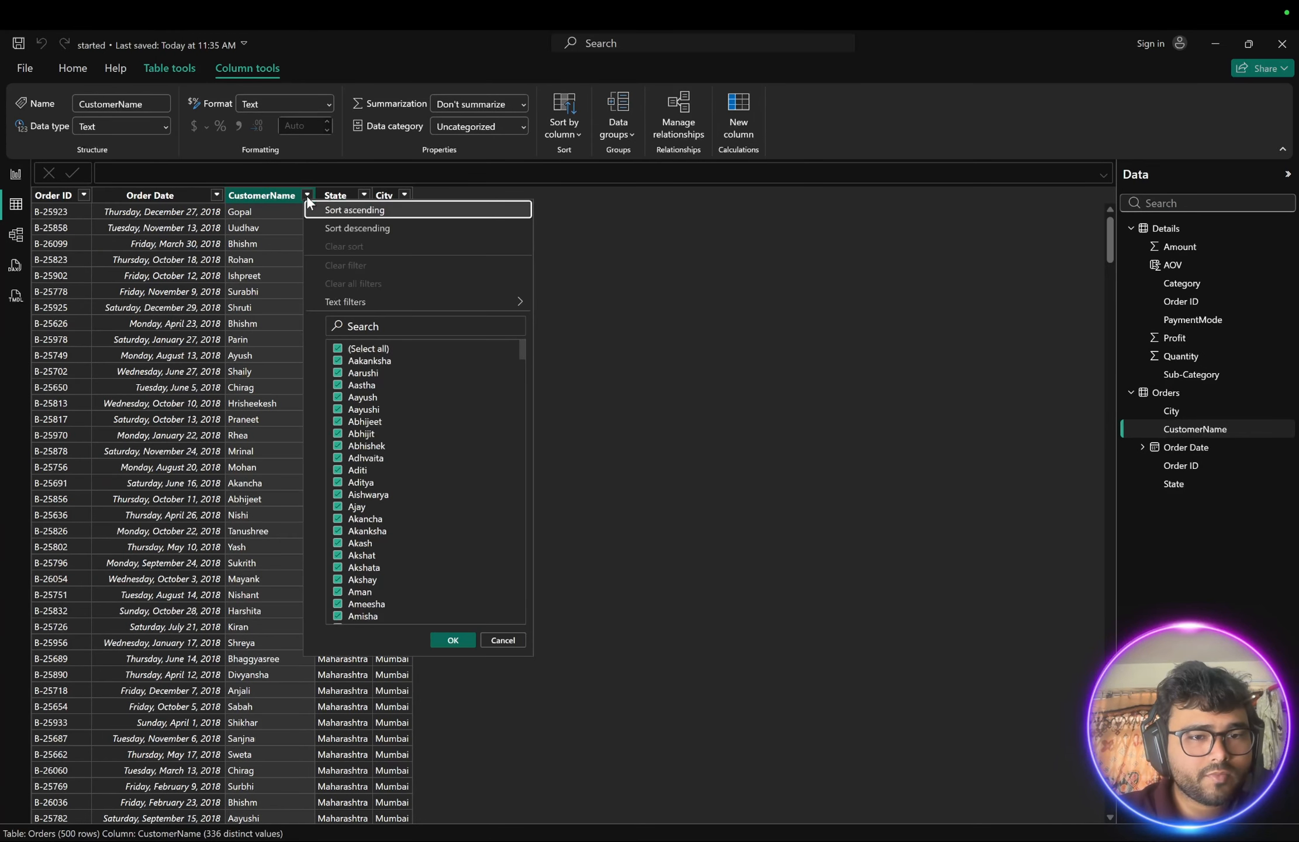
{"action": "left_click", "coordinate": [355, 326]}
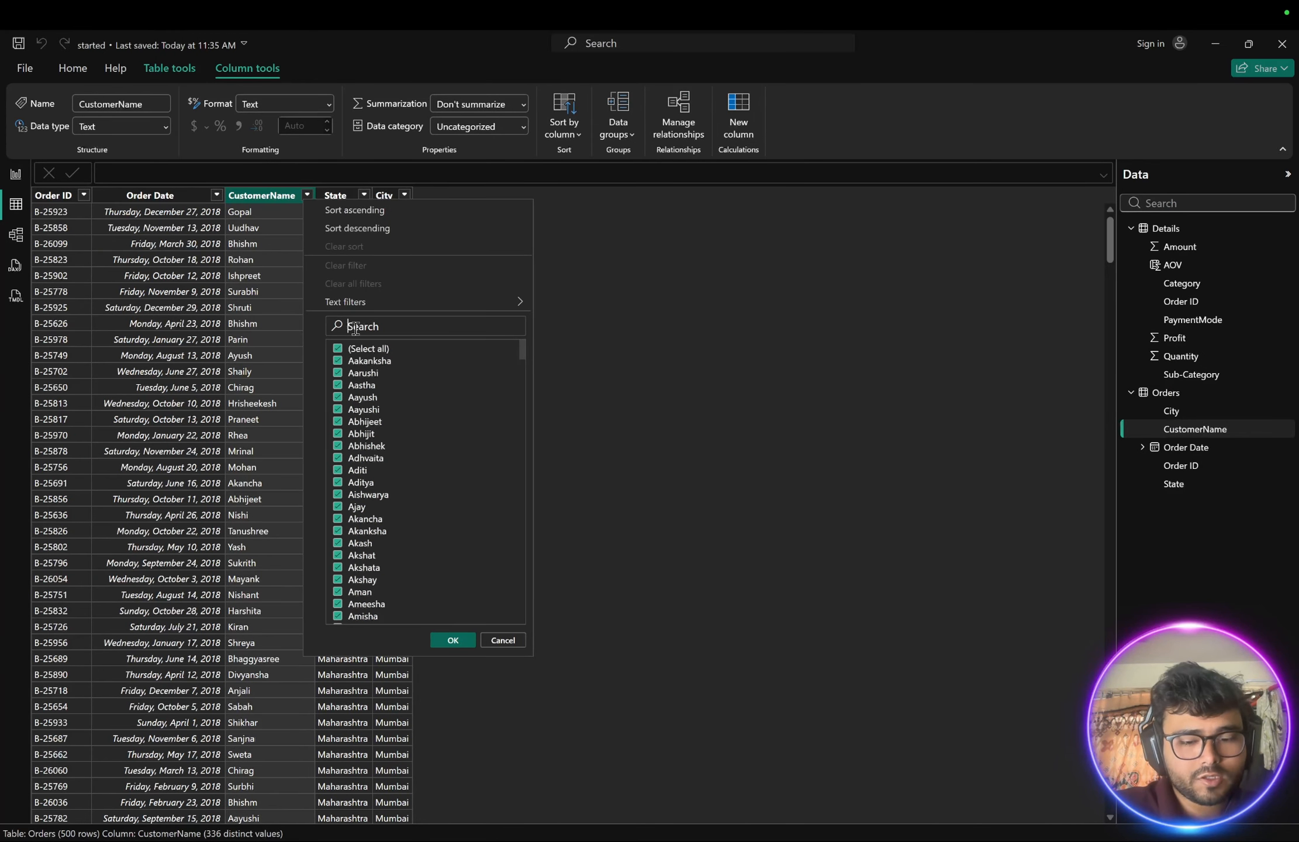
{"action": "type", "text": "Hari"}
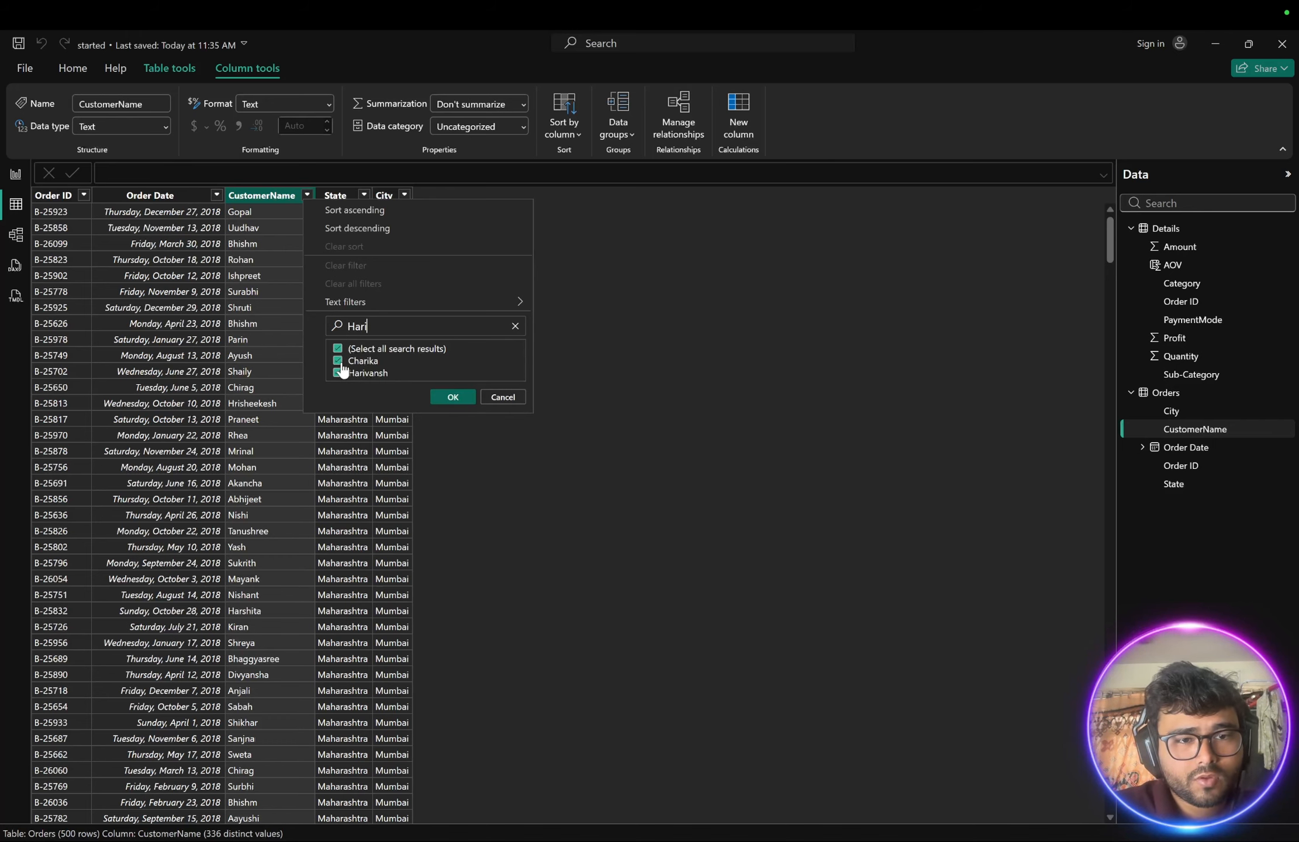
{"action": "left_click", "coordinate": [339, 361]}
{"action": "left_click", "coordinate": [338, 374]}
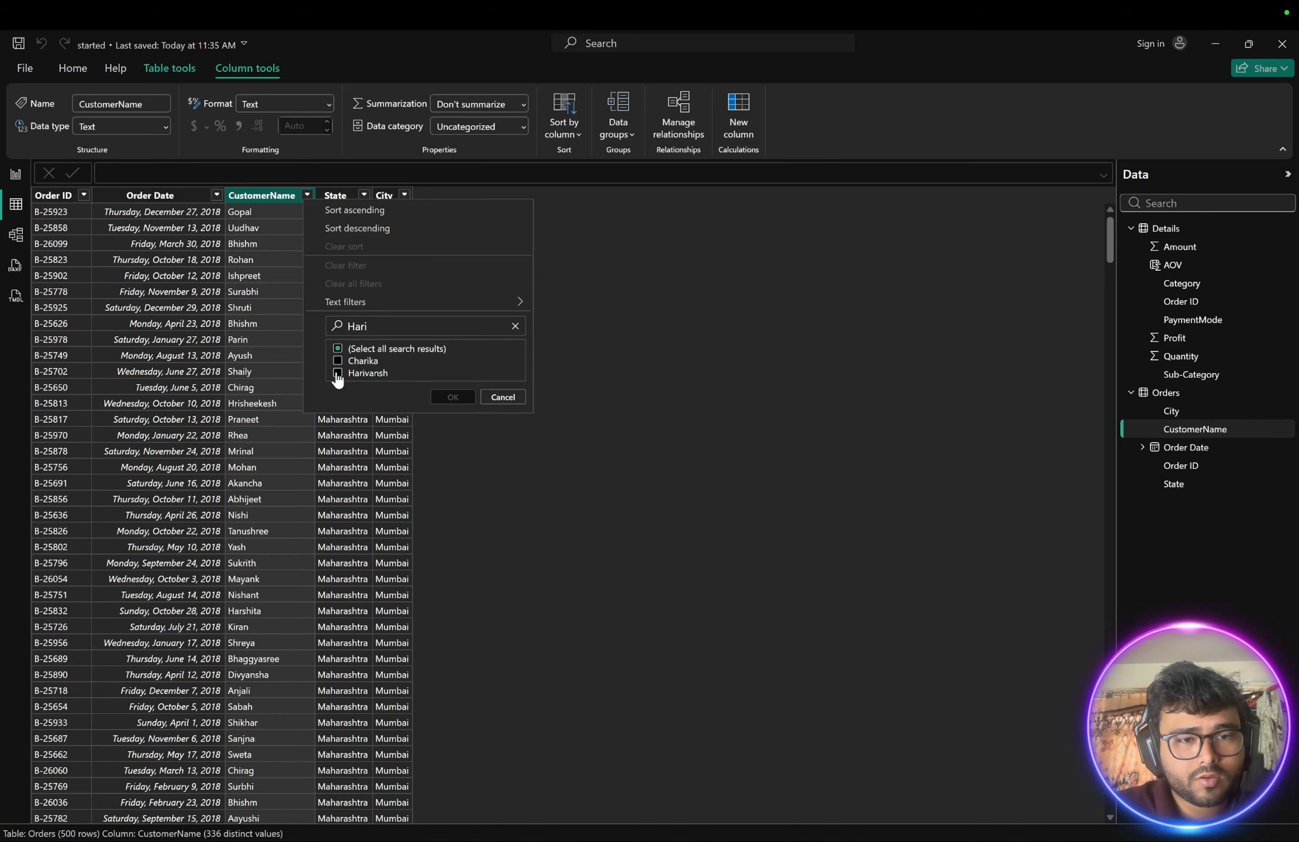
{"action": "left_click", "coordinate": [338, 374]}
{"action": "left_click", "coordinate": [447, 397]}
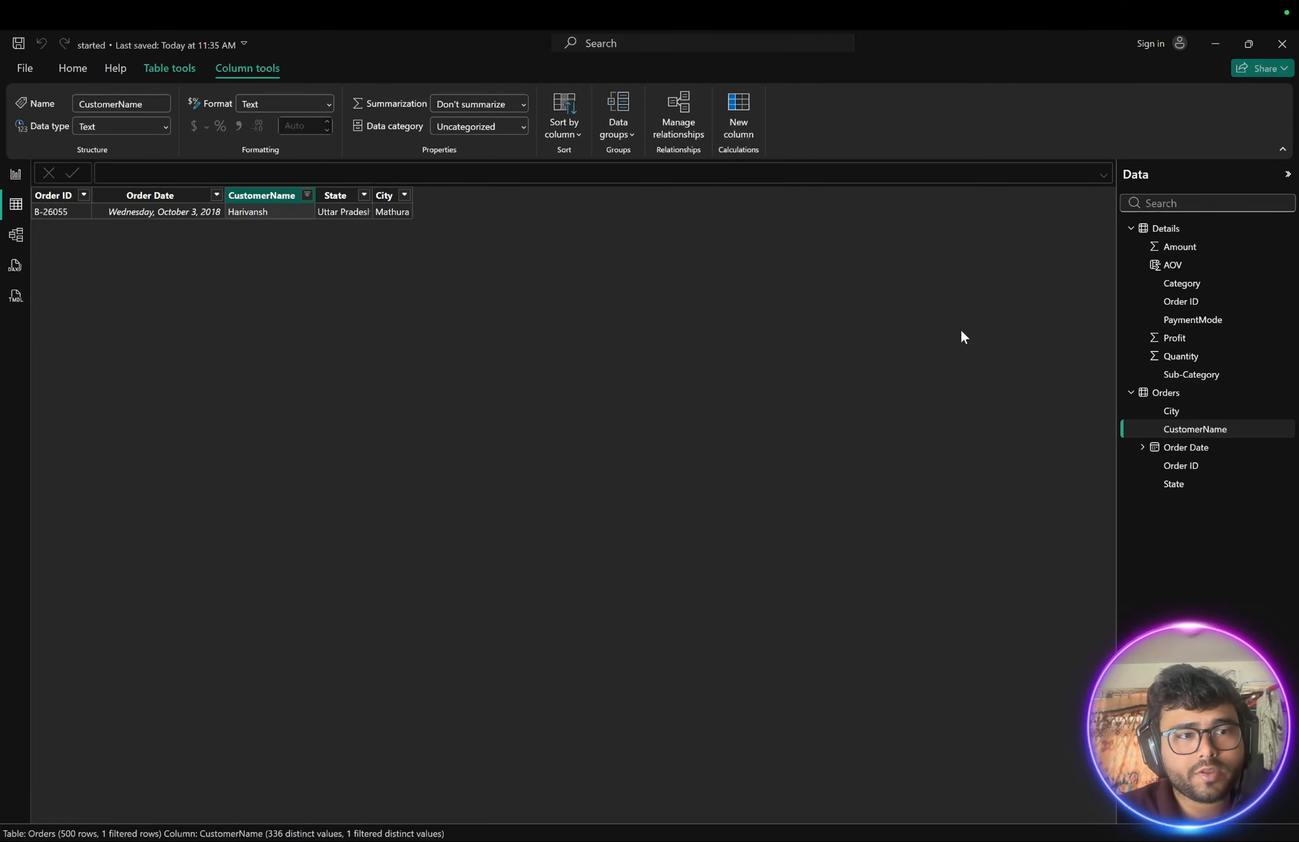
- Filter the Details table's Order ID column to that customer's order to review its line items
{"action": "left_click", "coordinate": [1172, 230]}
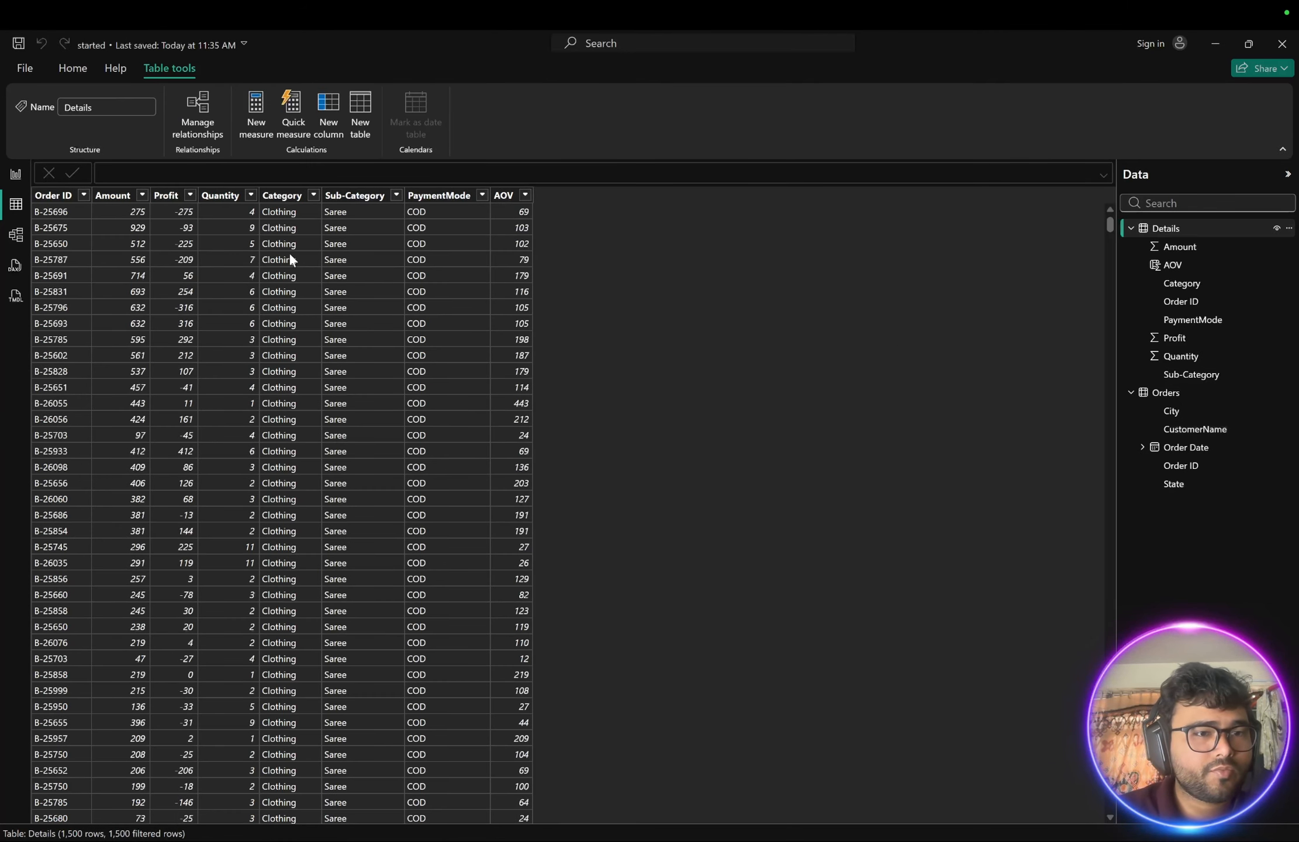
{"action": "left_click", "coordinate": [84, 195]}
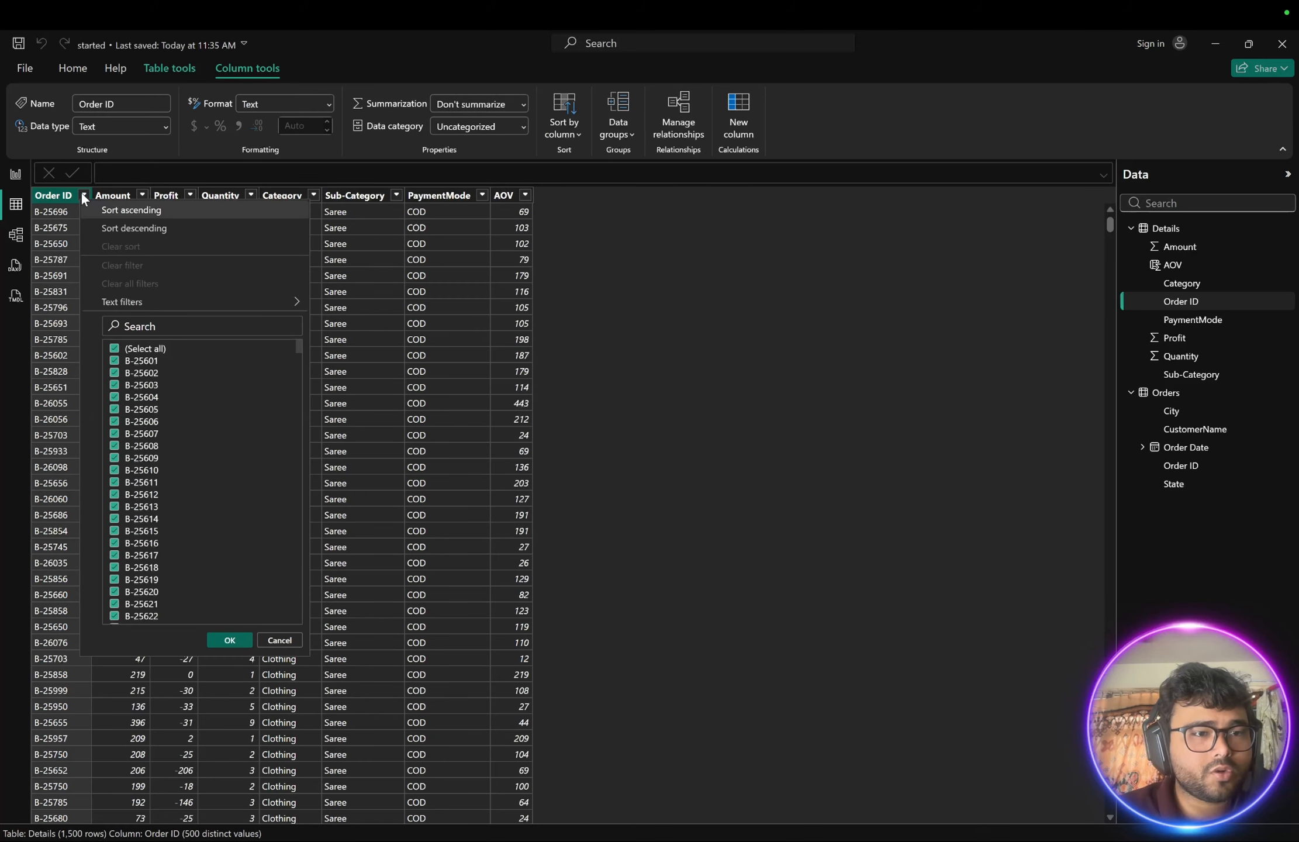
{"action": "left_click", "coordinate": [132, 326]}
{"action": "type", "text": "26055"}
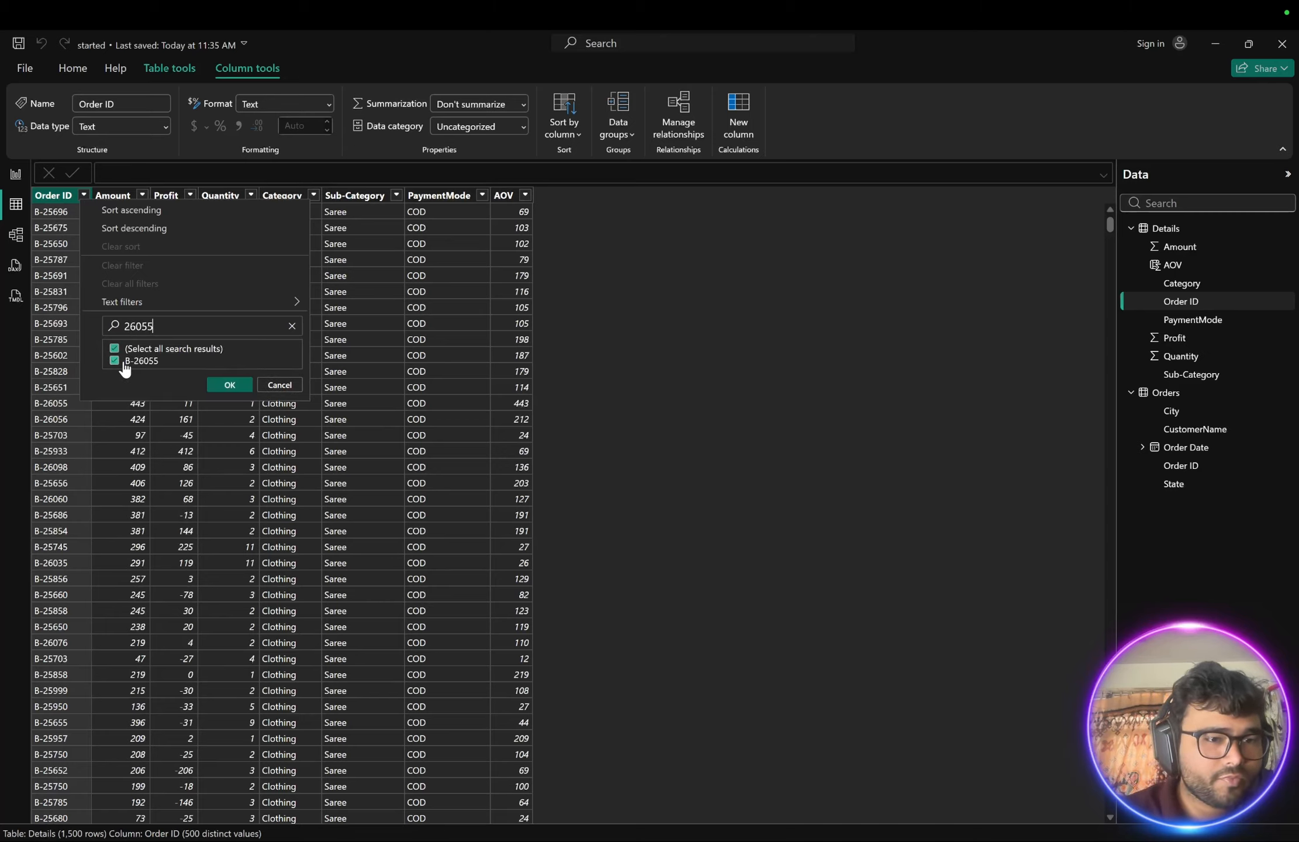
{"action": "left_click", "coordinate": [228, 385]}
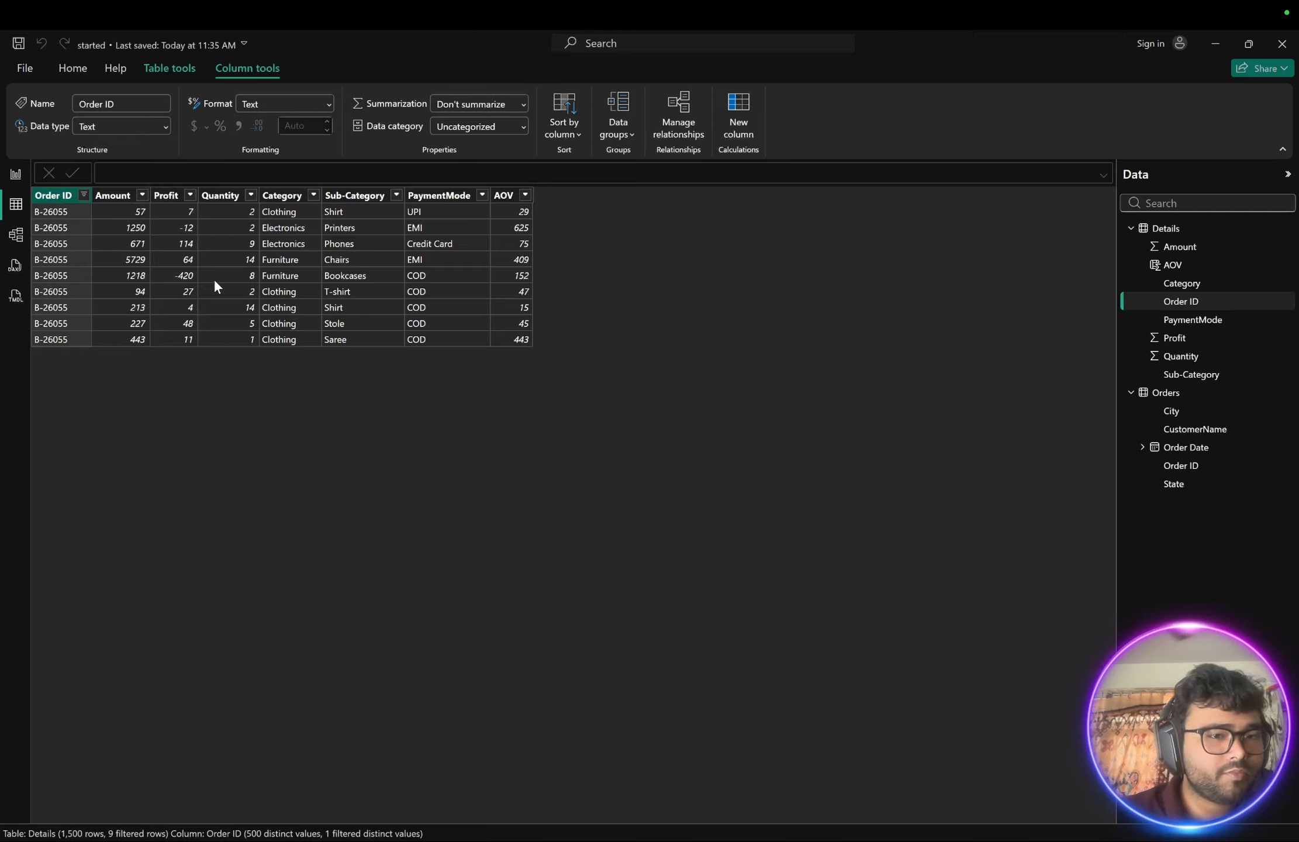
- Clear the Order ID filter on the Details table by selecting all values
{"action": "left_click", "coordinate": [84, 194]}
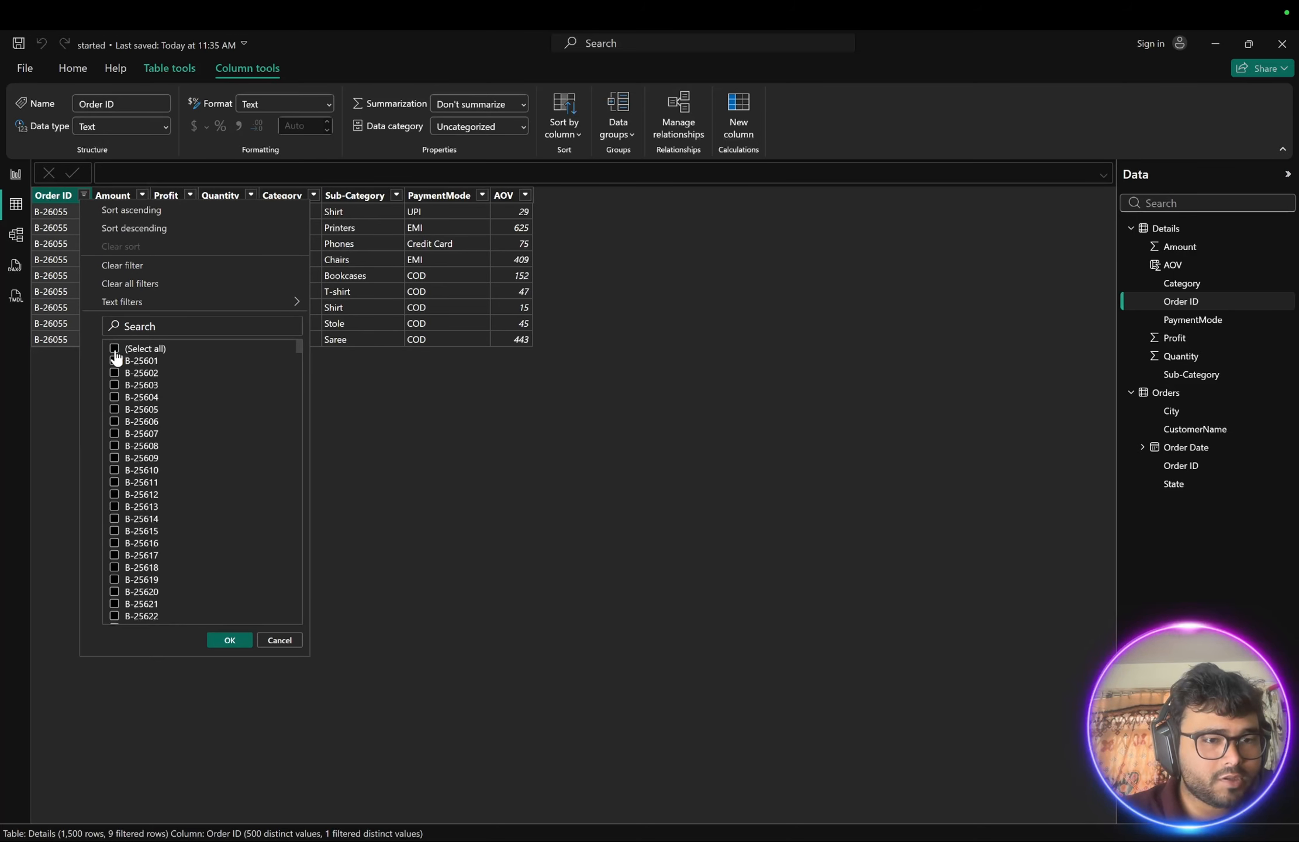
{"action": "left_click", "coordinate": [114, 350]}
{"action": "left_click", "coordinate": [228, 640]}
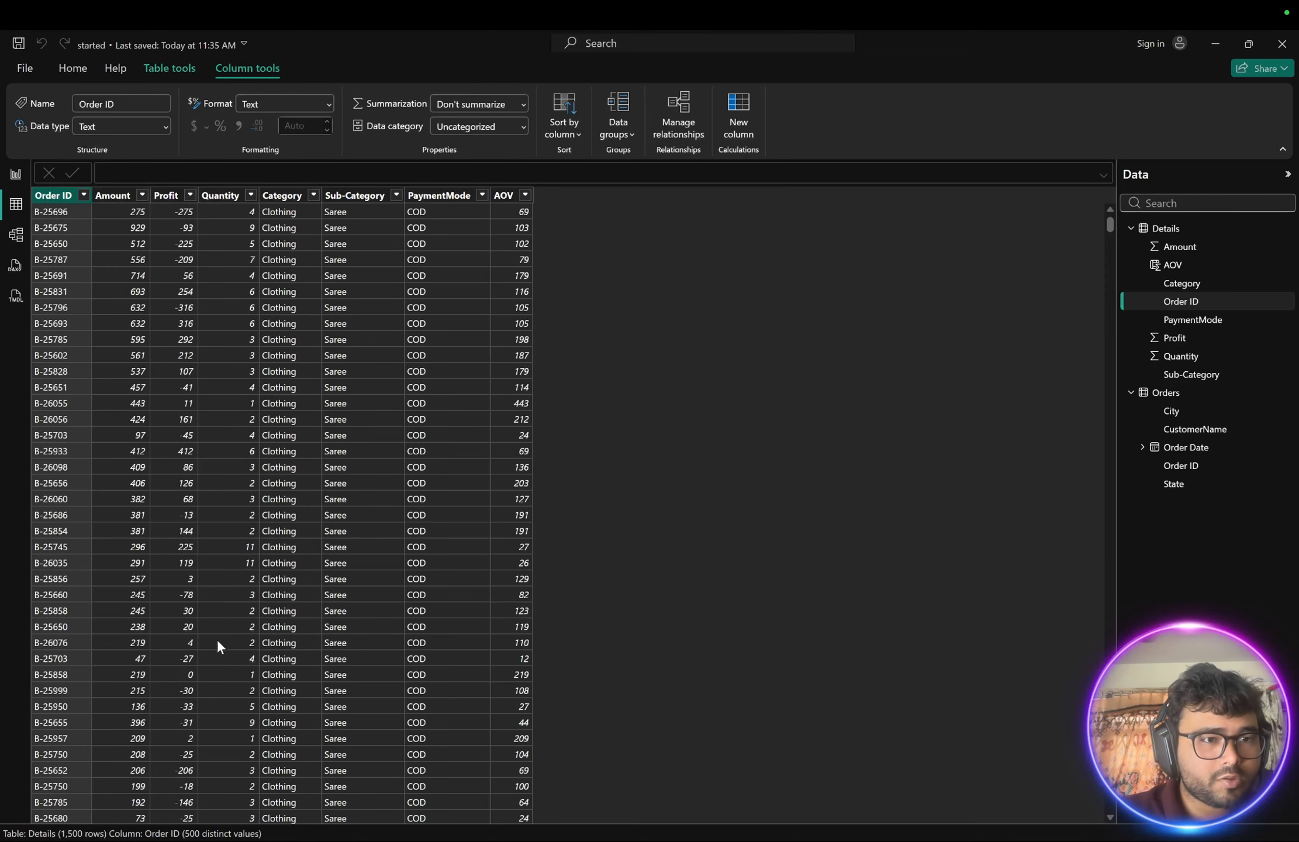
- Remove the CustomerName filter from the Orders table so all customers are included again
{"action": "left_click", "coordinate": [1149, 393]}
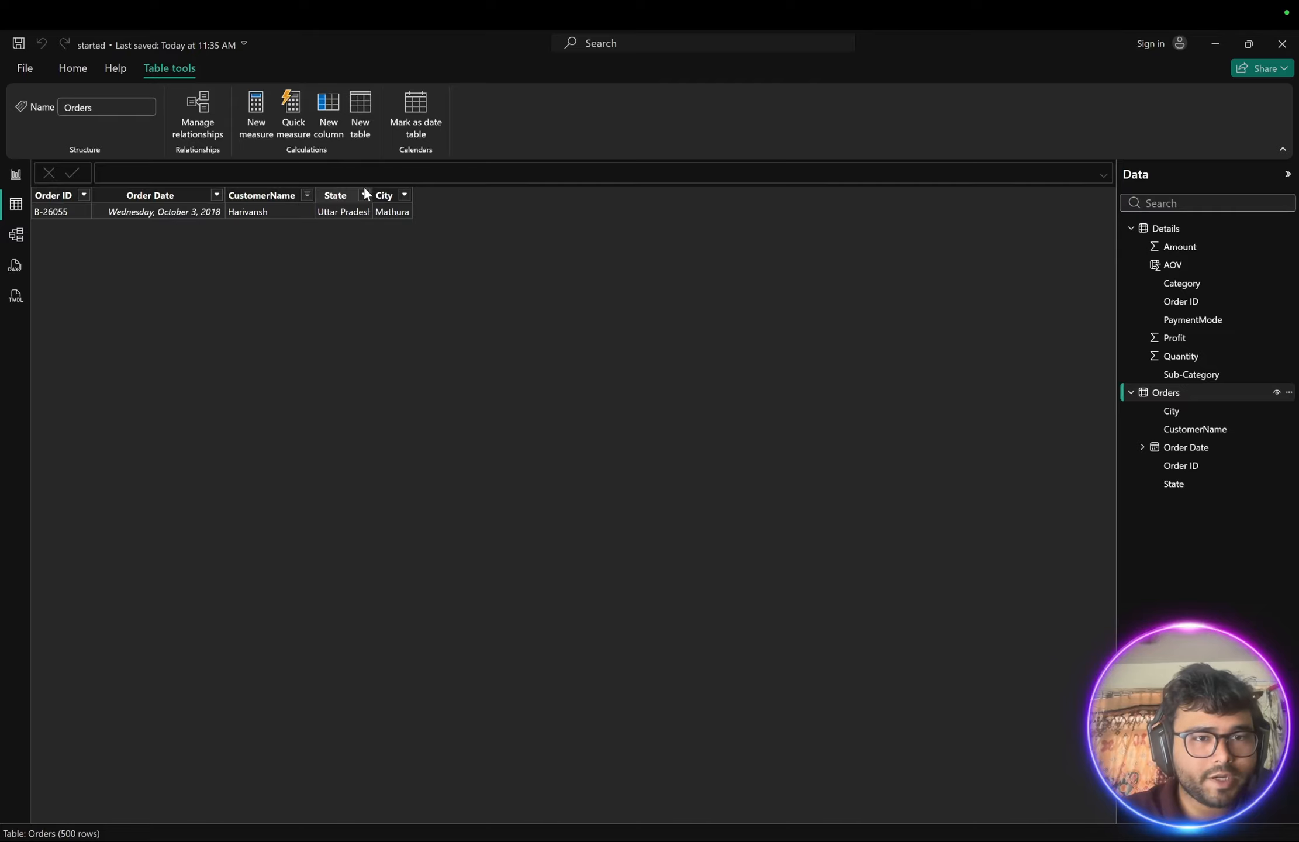
{"action": "left_click", "coordinate": [307, 195]}
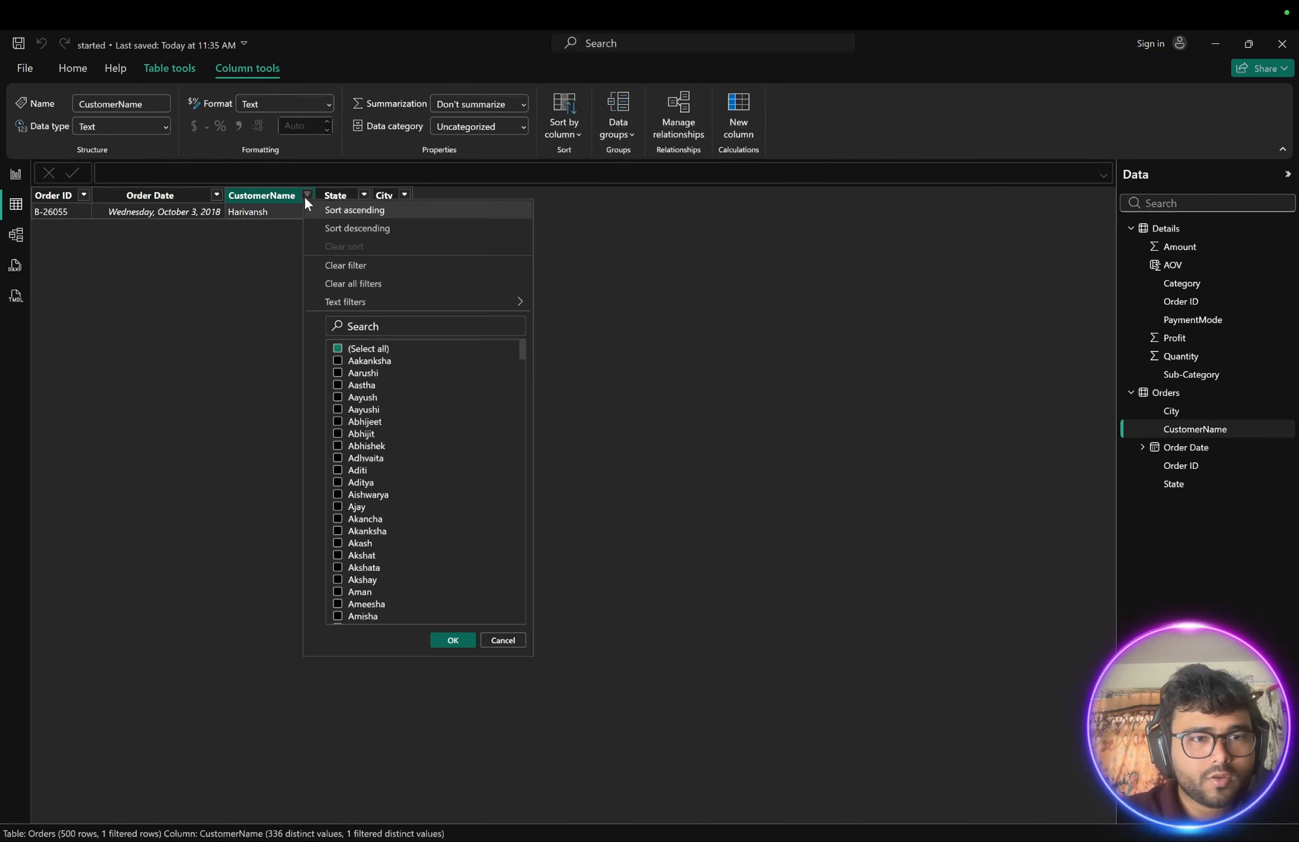
{"action": "left_click", "coordinate": [339, 349]}
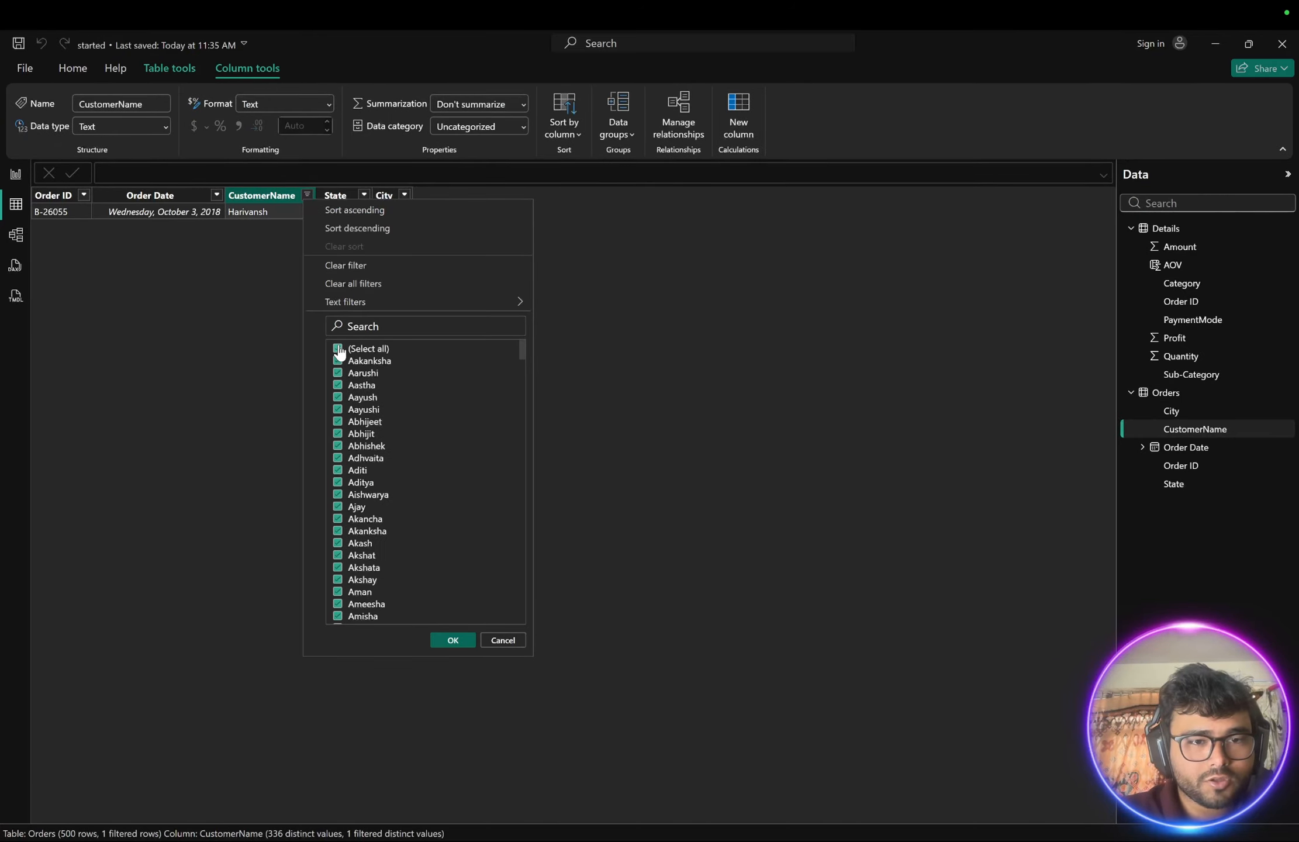
{"action": "left_click", "coordinate": [445, 641]}
- Make the title of the Sum of Amount by CustomerName chart bold
{"action": "left_click", "coordinate": [16, 173]}
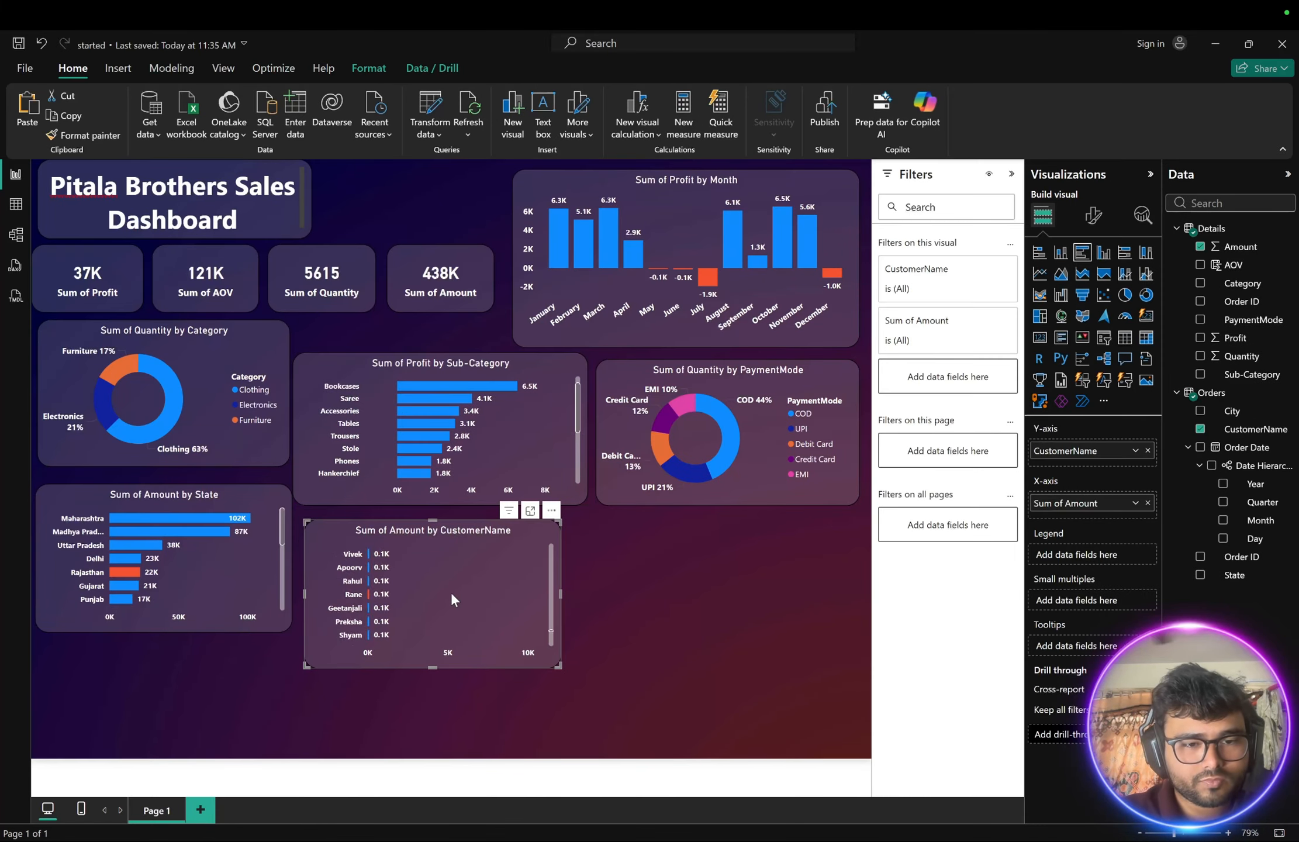
{"action": "left_click", "coordinate": [613, 590]}
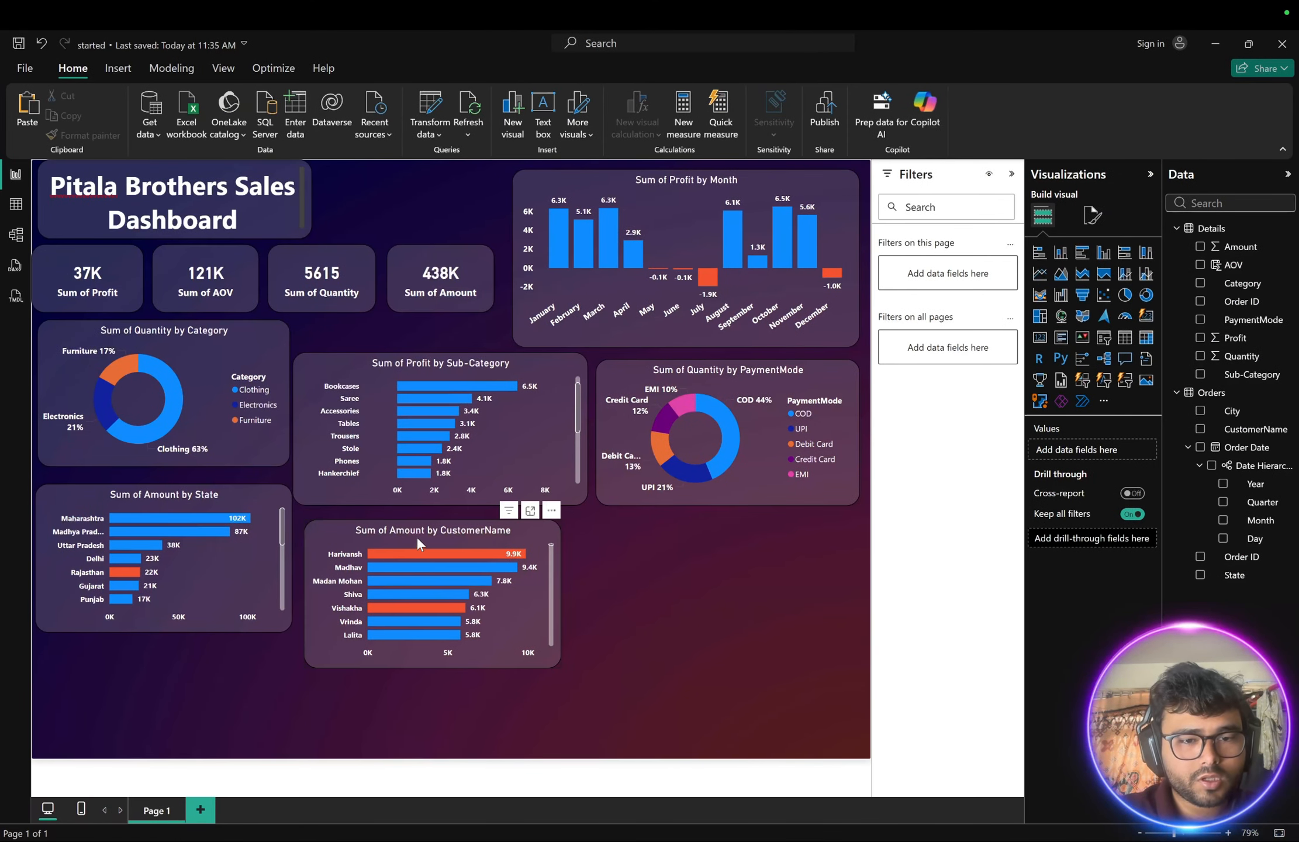
{"action": "left_click", "coordinate": [417, 535]}
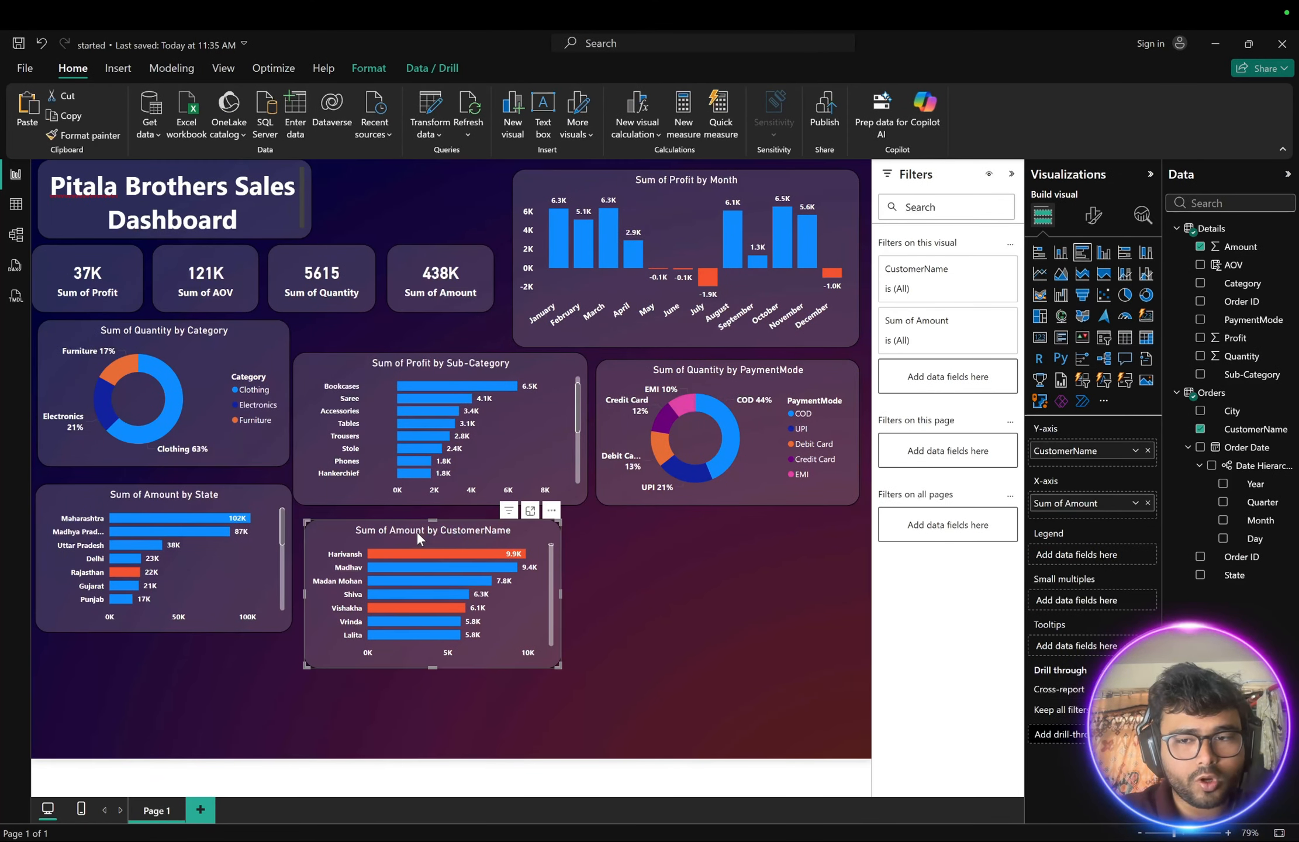
{"action": "left_click", "coordinate": [1098, 225]}
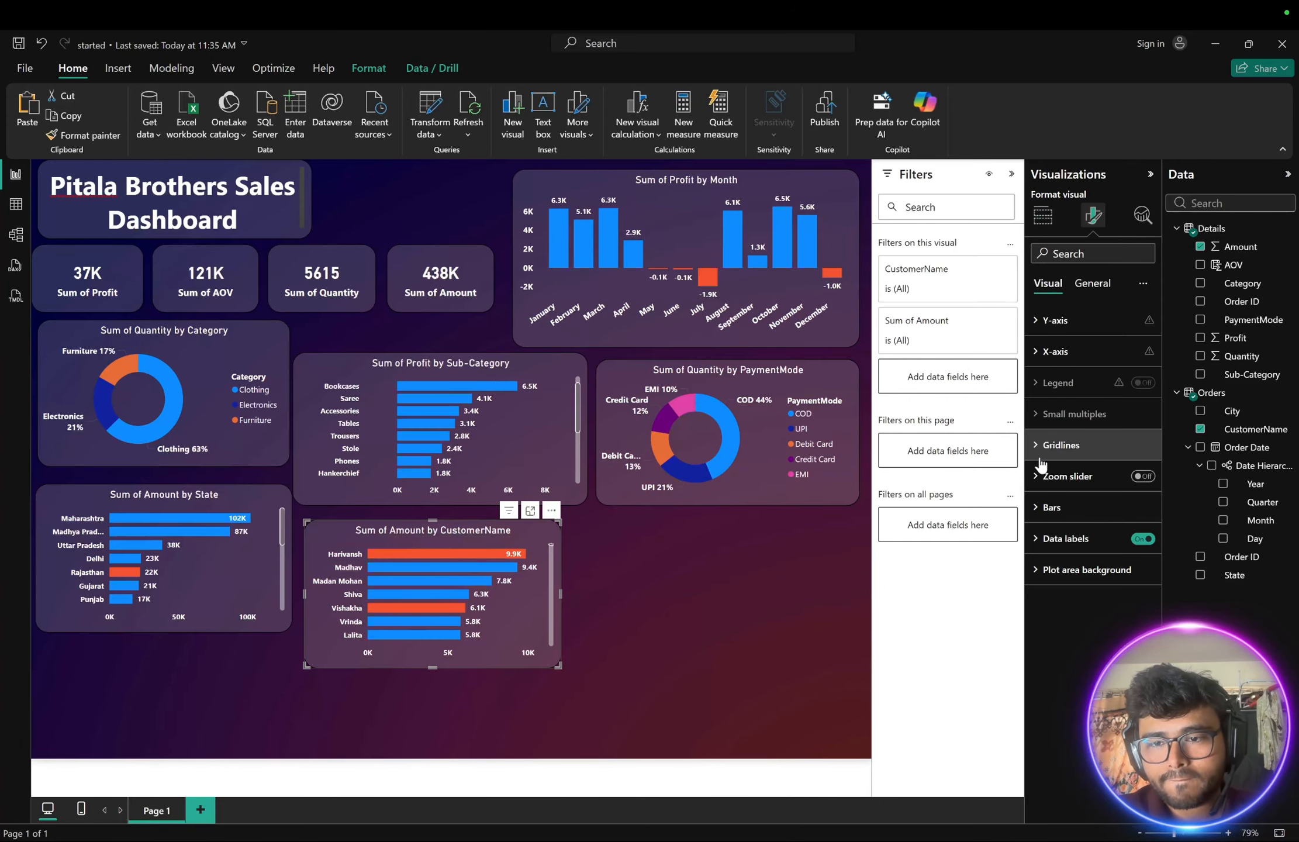
{"action": "left_click", "coordinate": [1092, 285]}
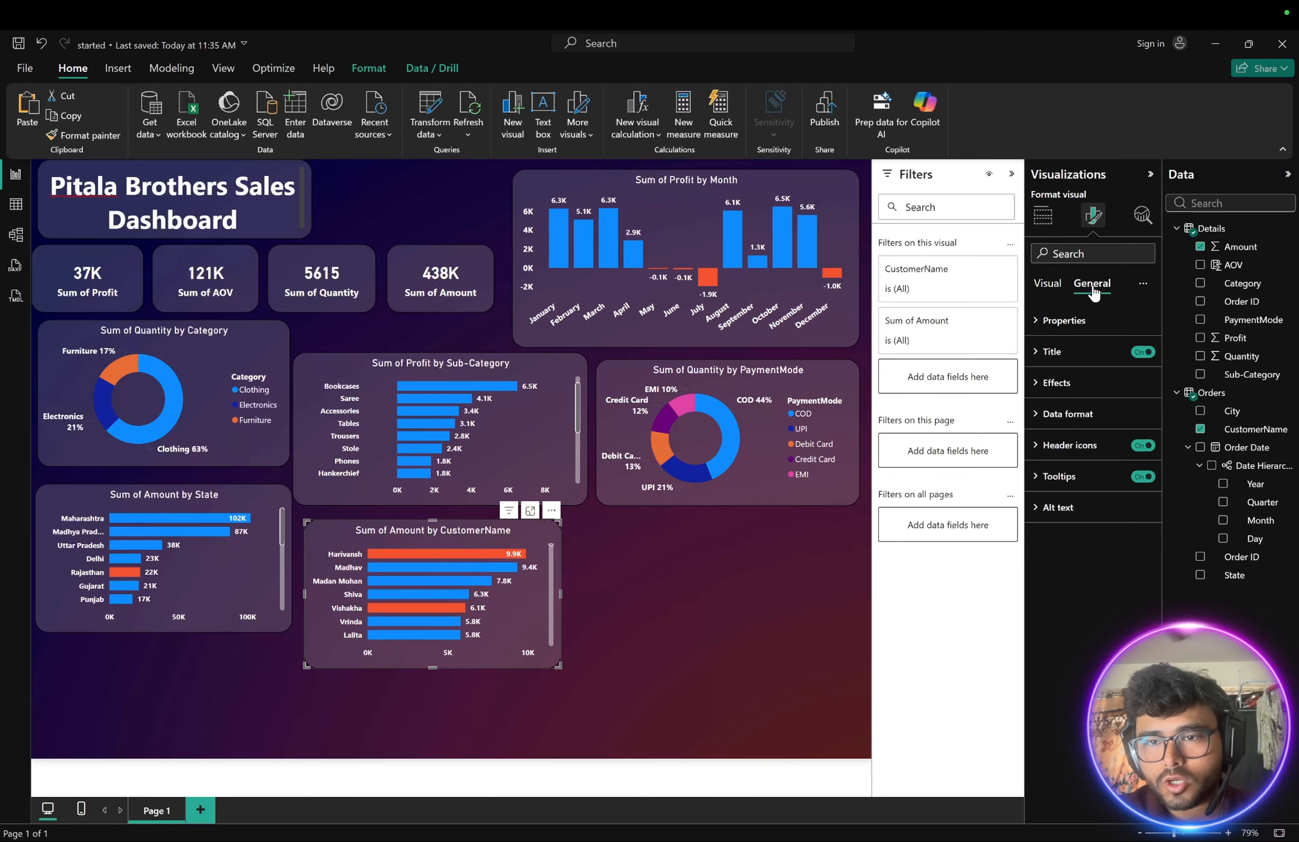
{"action": "left_click", "coordinate": [1047, 351]}
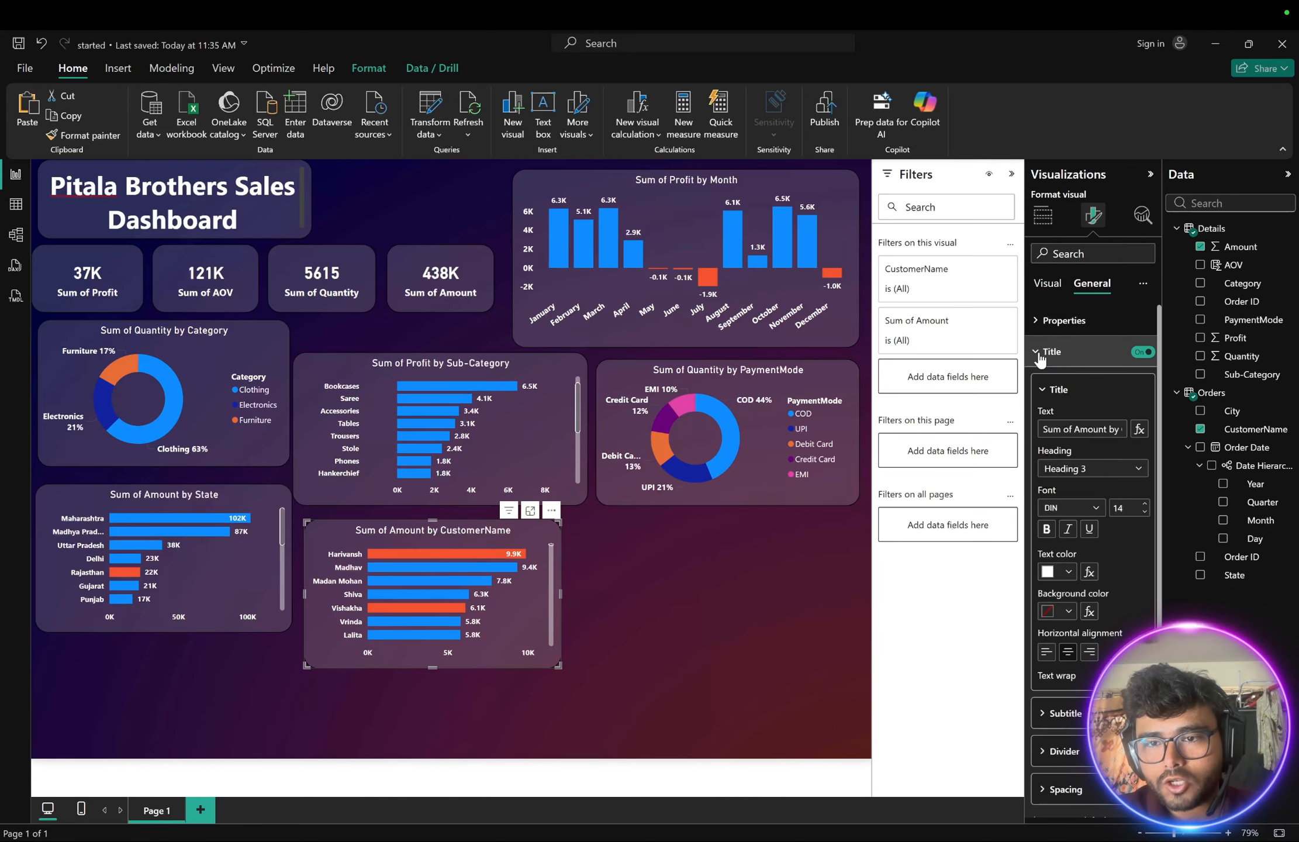
{"action": "left_click", "coordinate": [1046, 529]}
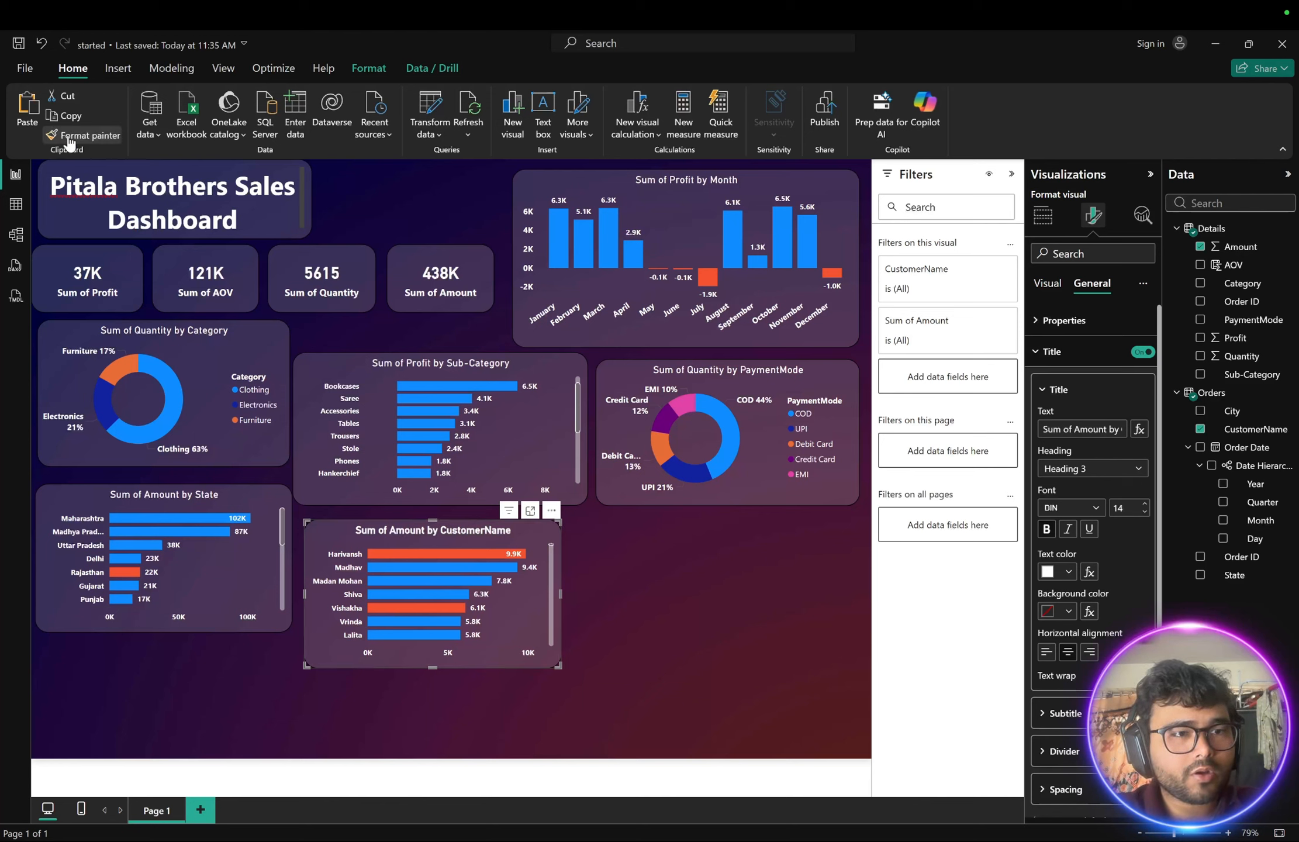
- Copy the customer chart's formatting onto the state, sub-category, category, monthly profit and payment mode charts with Format Painter
{"action": "left_click", "coordinate": [81, 135]}
{"action": "left_click", "coordinate": [234, 485]}
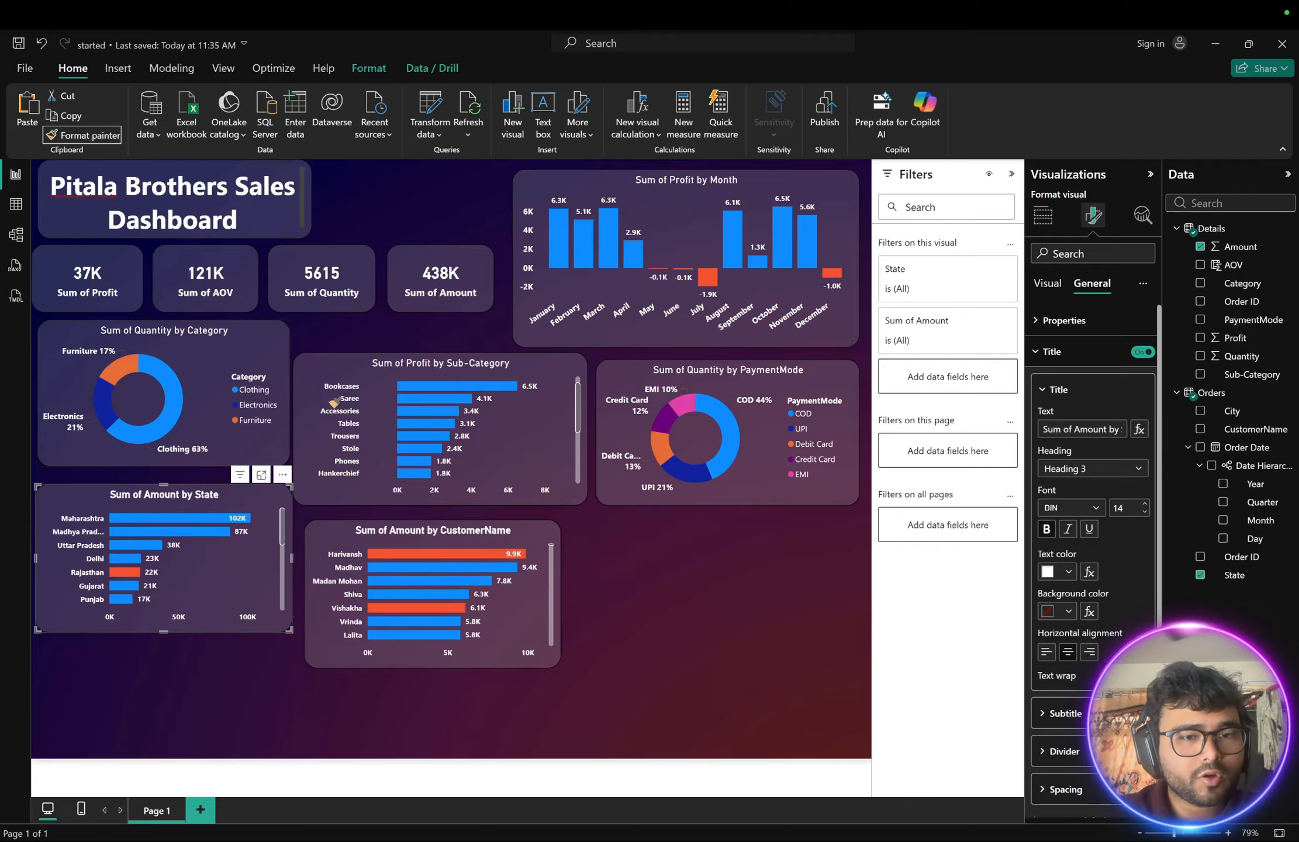
{"action": "left_click", "coordinate": [330, 368]}
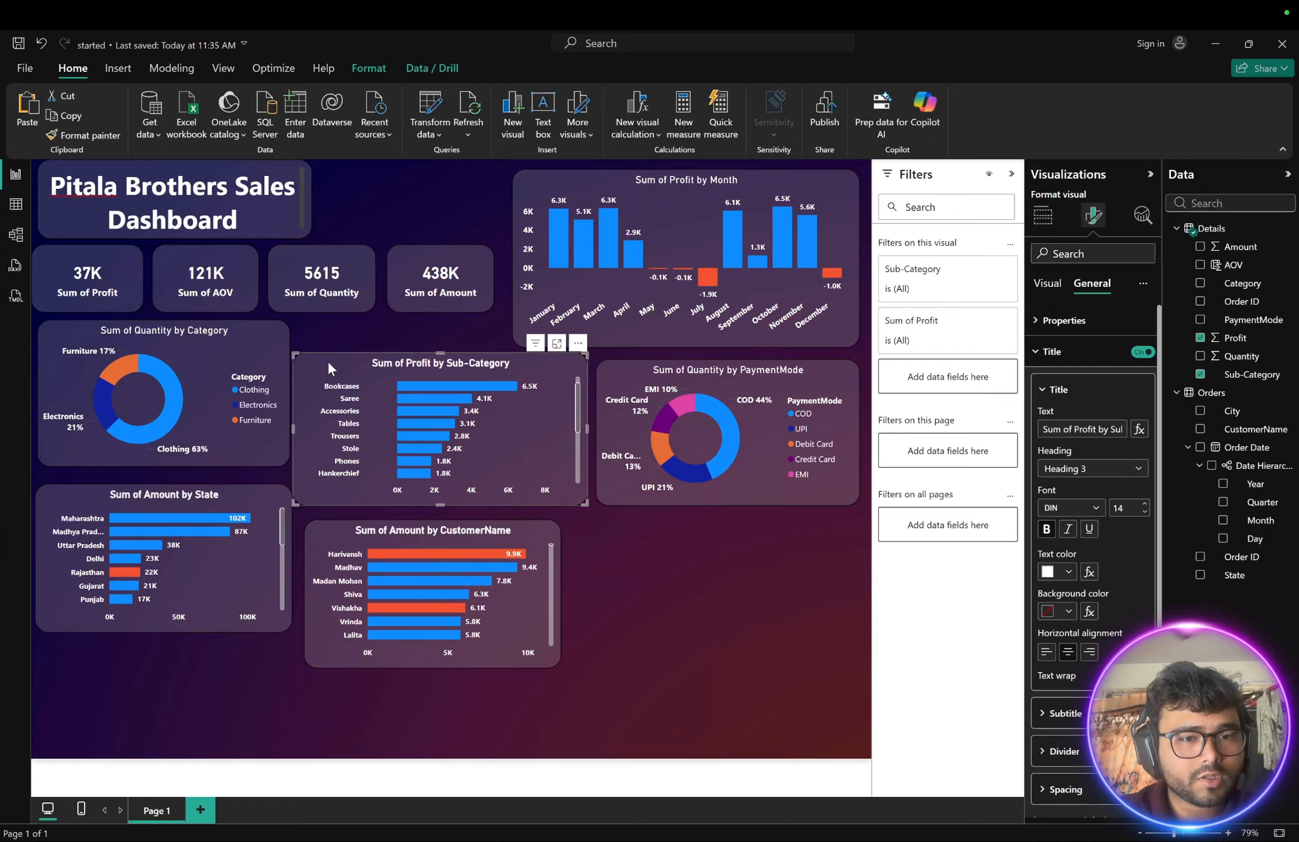
{"action": "left_click", "coordinate": [85, 135]}
{"action": "left_click", "coordinate": [79, 333]}
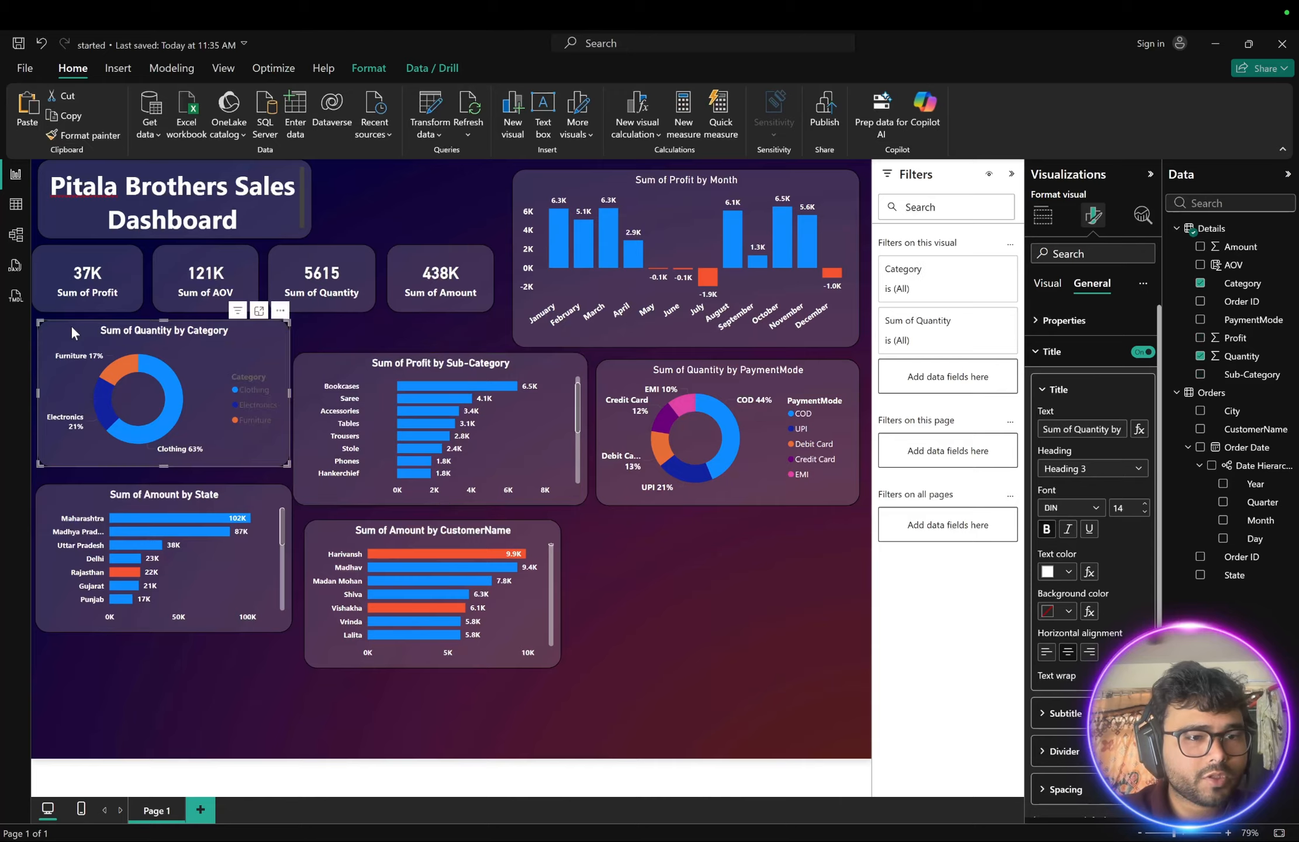
{"action": "left_click", "coordinate": [84, 135]}
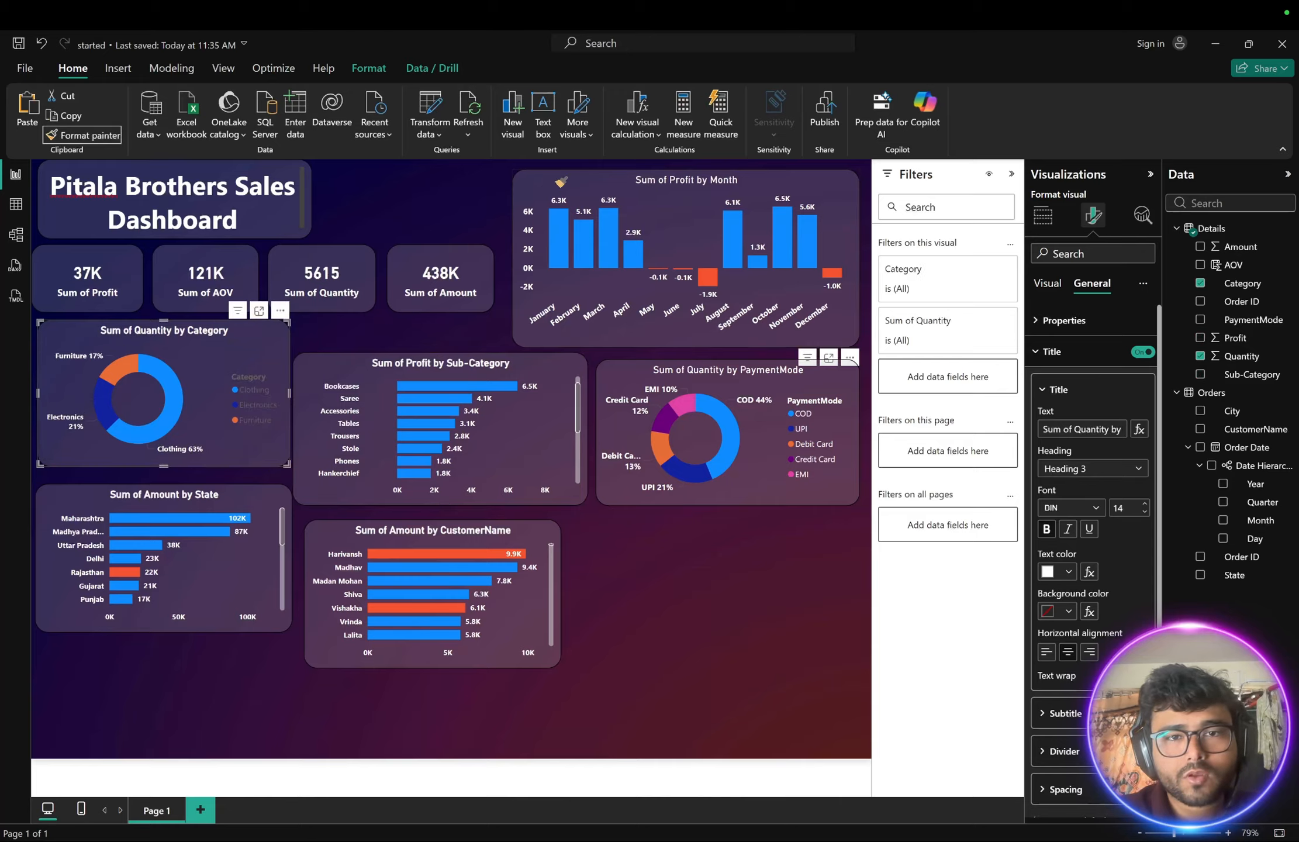
{"action": "left_click", "coordinate": [563, 180]}
{"action": "left_click", "coordinate": [82, 137]}
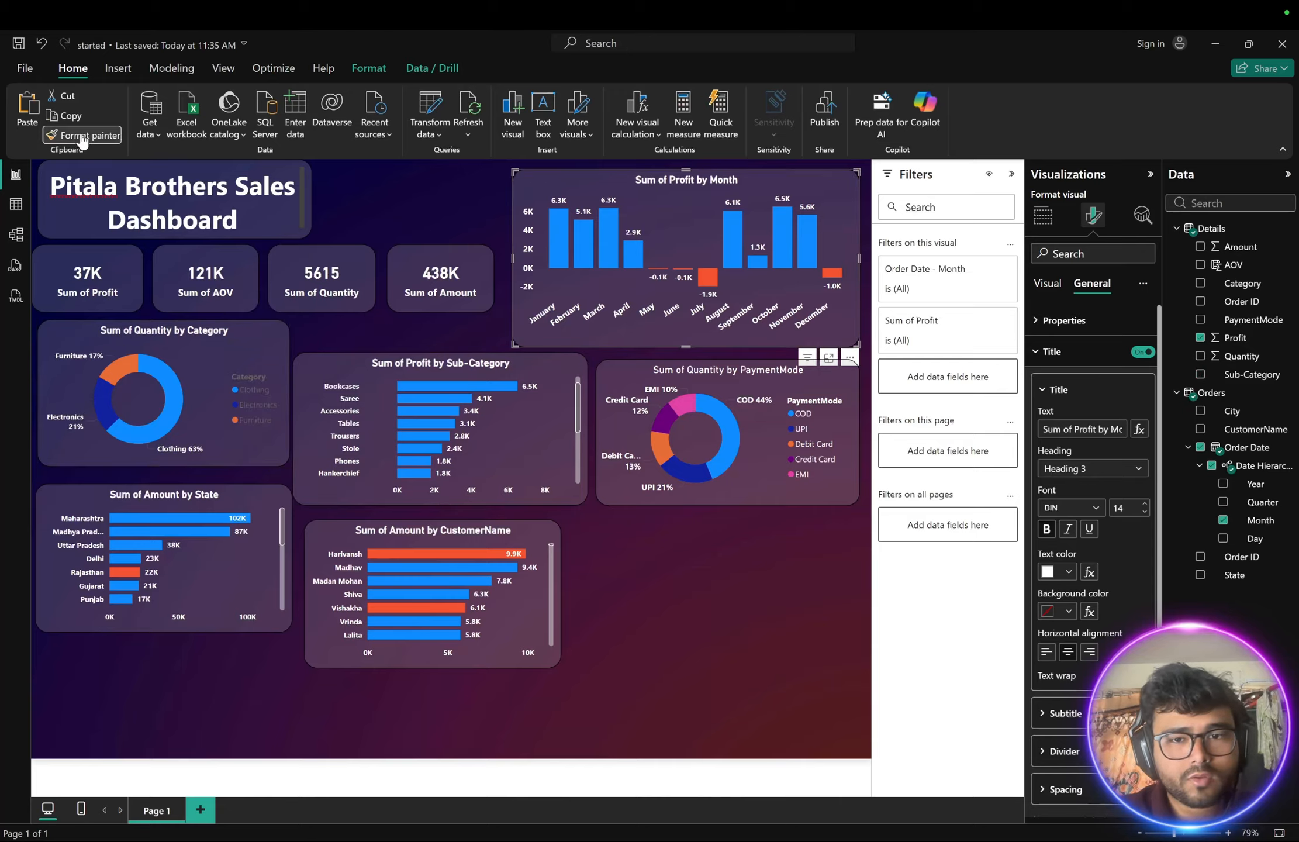
{"action": "left_click", "coordinate": [623, 372]}
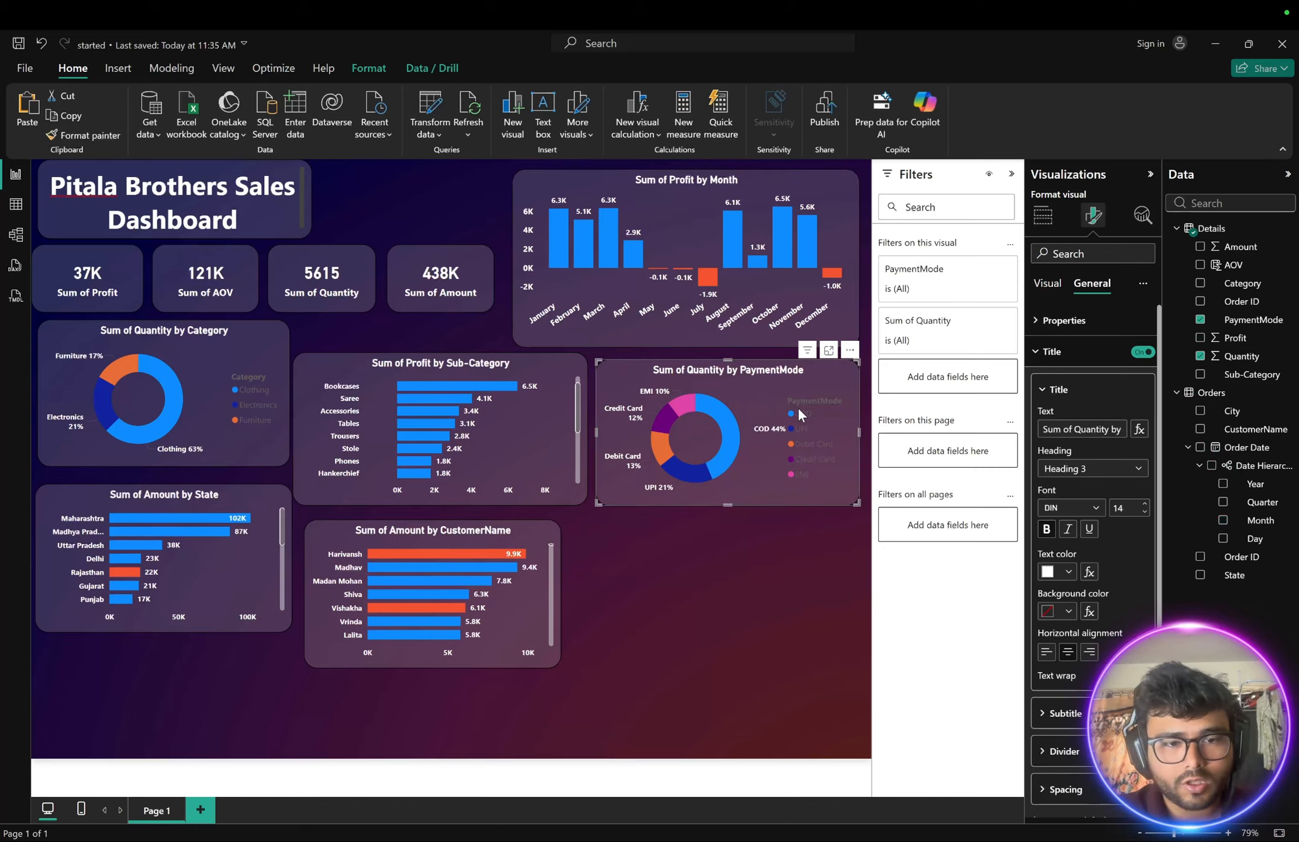
- Set the legend text colour of the Sum of Quantity by PaymentMode donut chart to white
{"action": "left_click", "coordinate": [808, 431]}
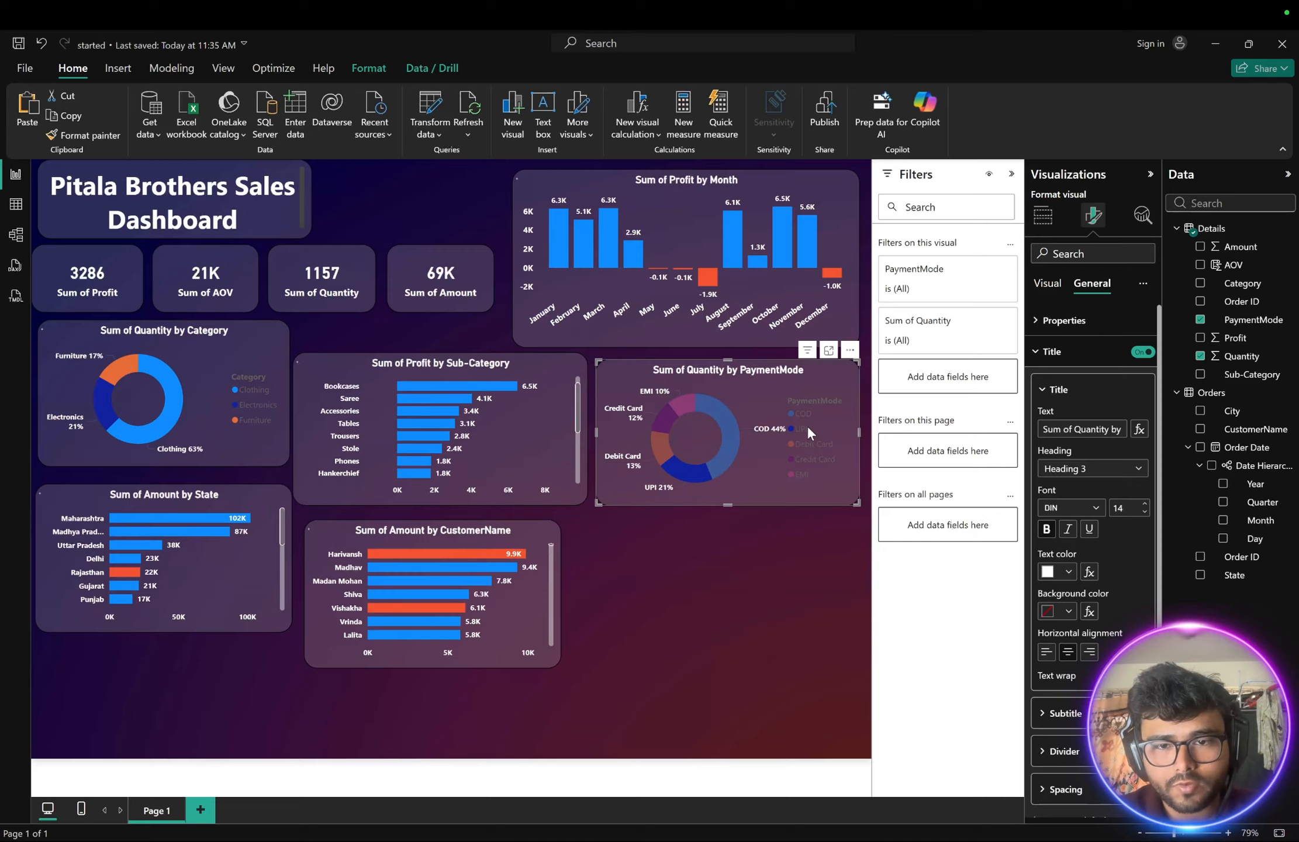
{"action": "left_click", "coordinate": [808, 430]}
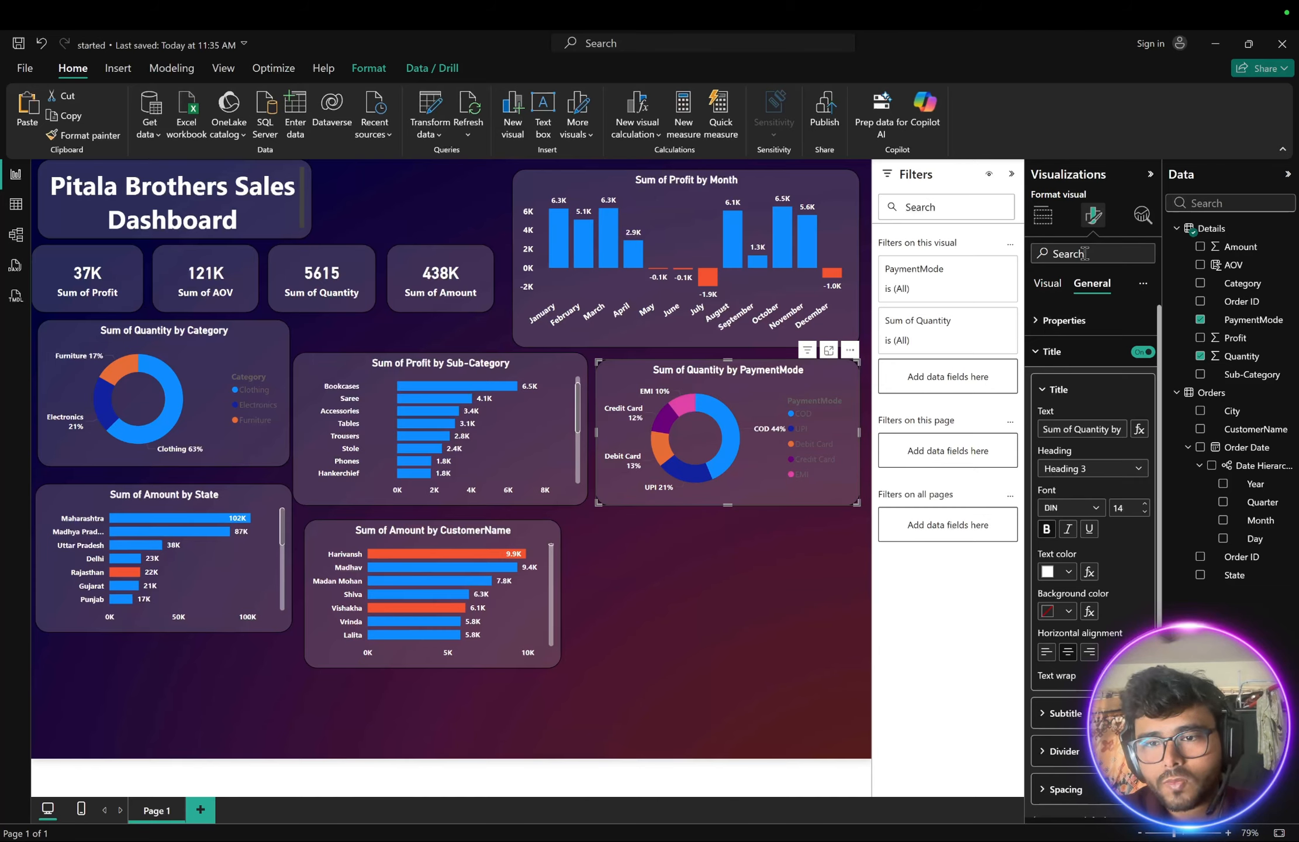
{"action": "left_click", "coordinate": [1043, 362]}
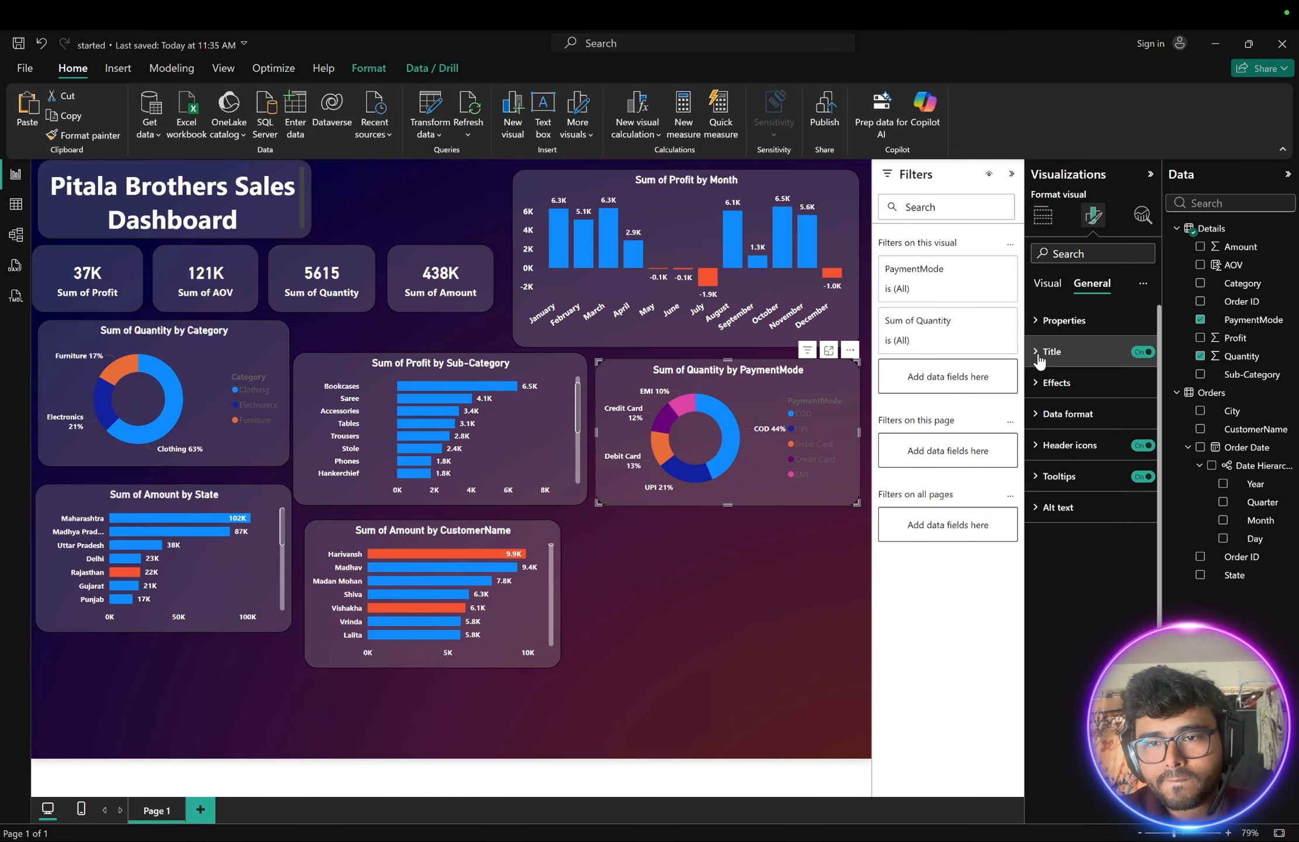
{"action": "left_click", "coordinate": [1046, 284]}
{"action": "left_click", "coordinate": [1040, 323]}
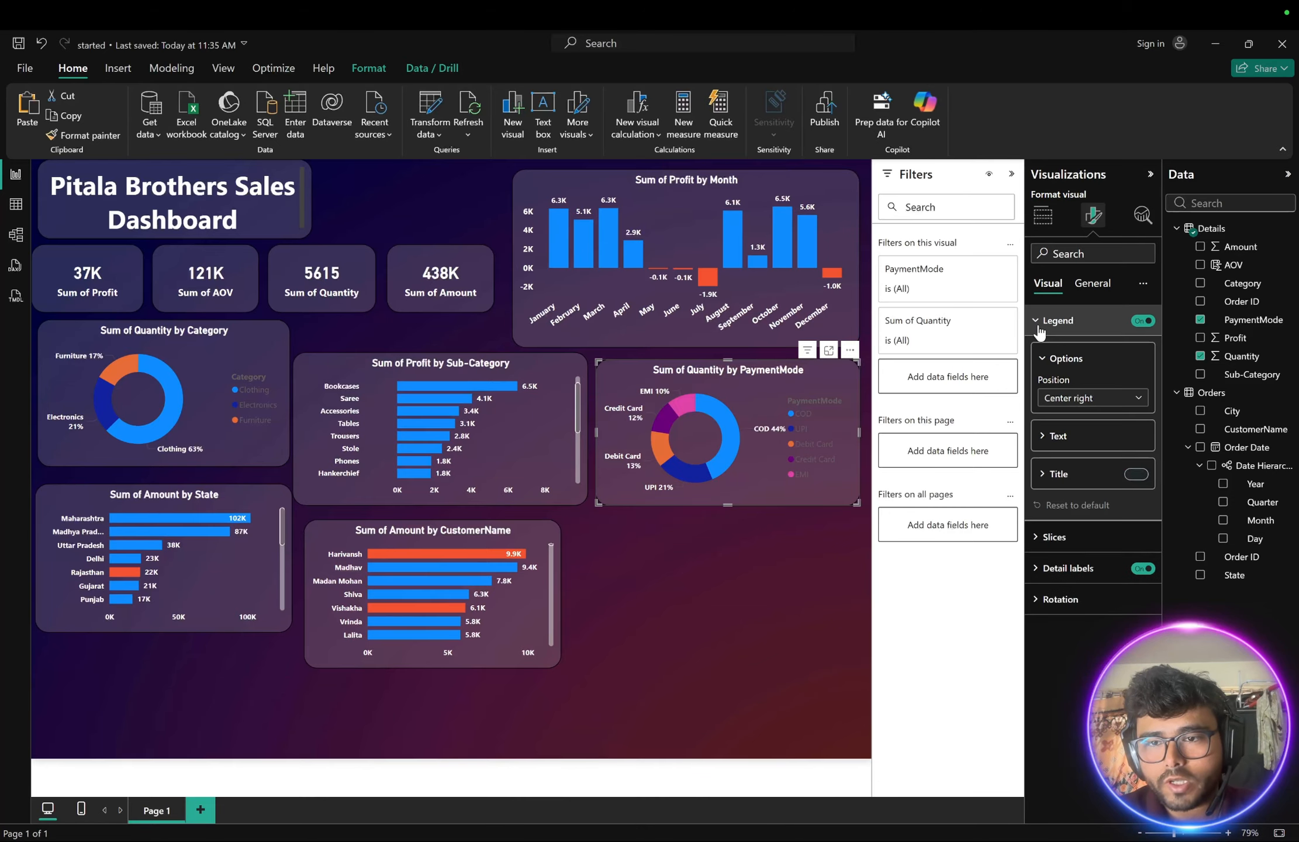
{"action": "left_click", "coordinate": [1044, 436]}
{"action": "left_click", "coordinate": [1068, 539]}
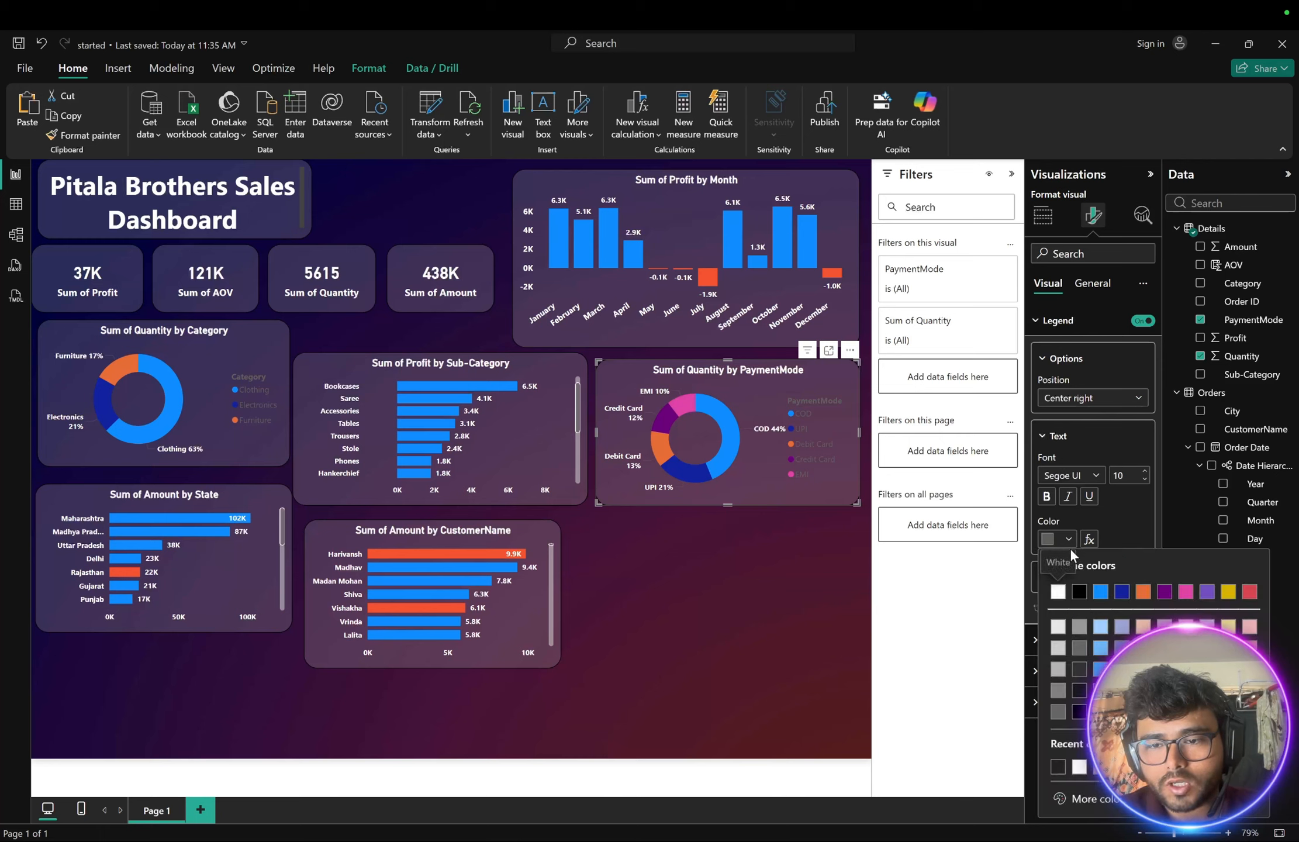
{"action": "left_click", "coordinate": [1054, 587]}
- Try converting the payment mode donut chart into a line chart, then undo the change
{"action": "left_click", "coordinate": [755, 557]}
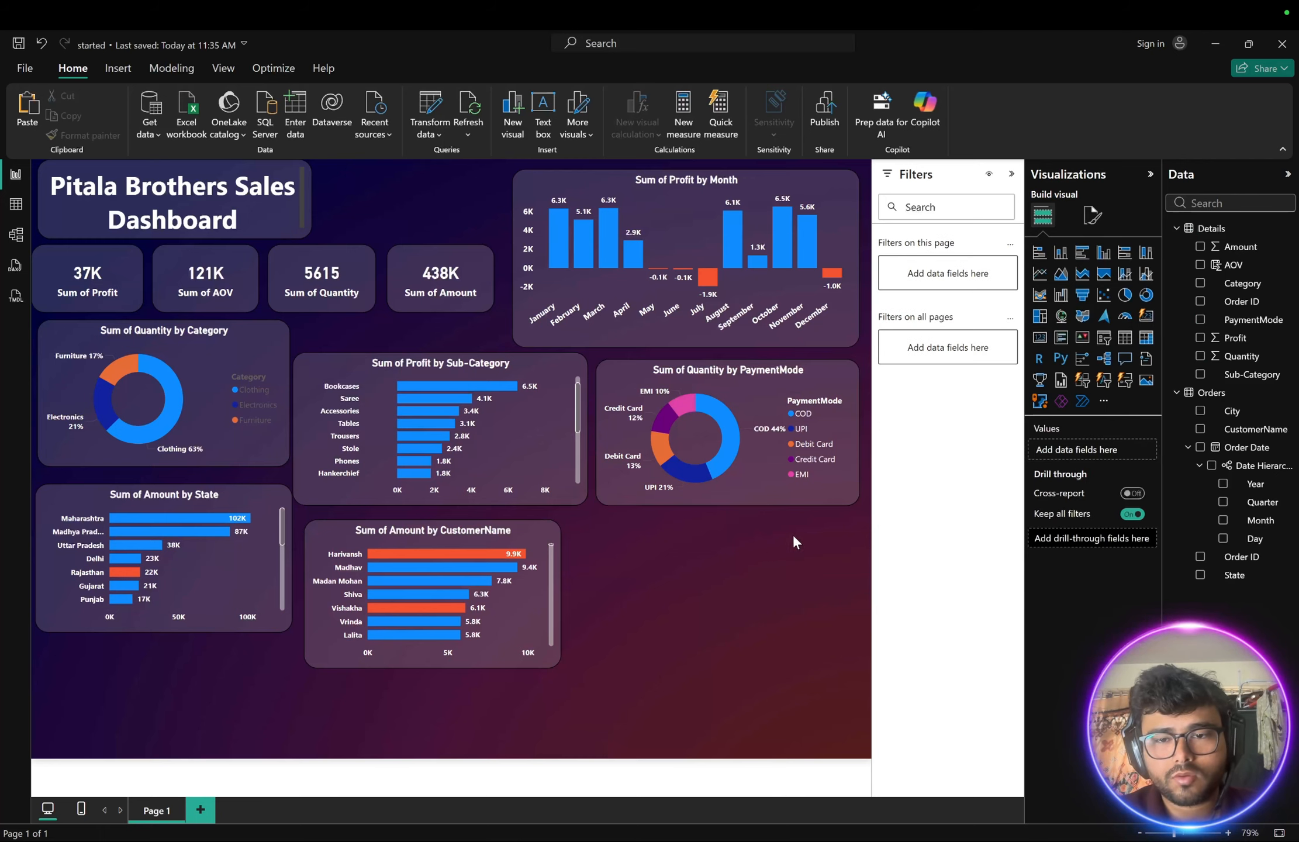
{"action": "left_click", "coordinate": [817, 378]}
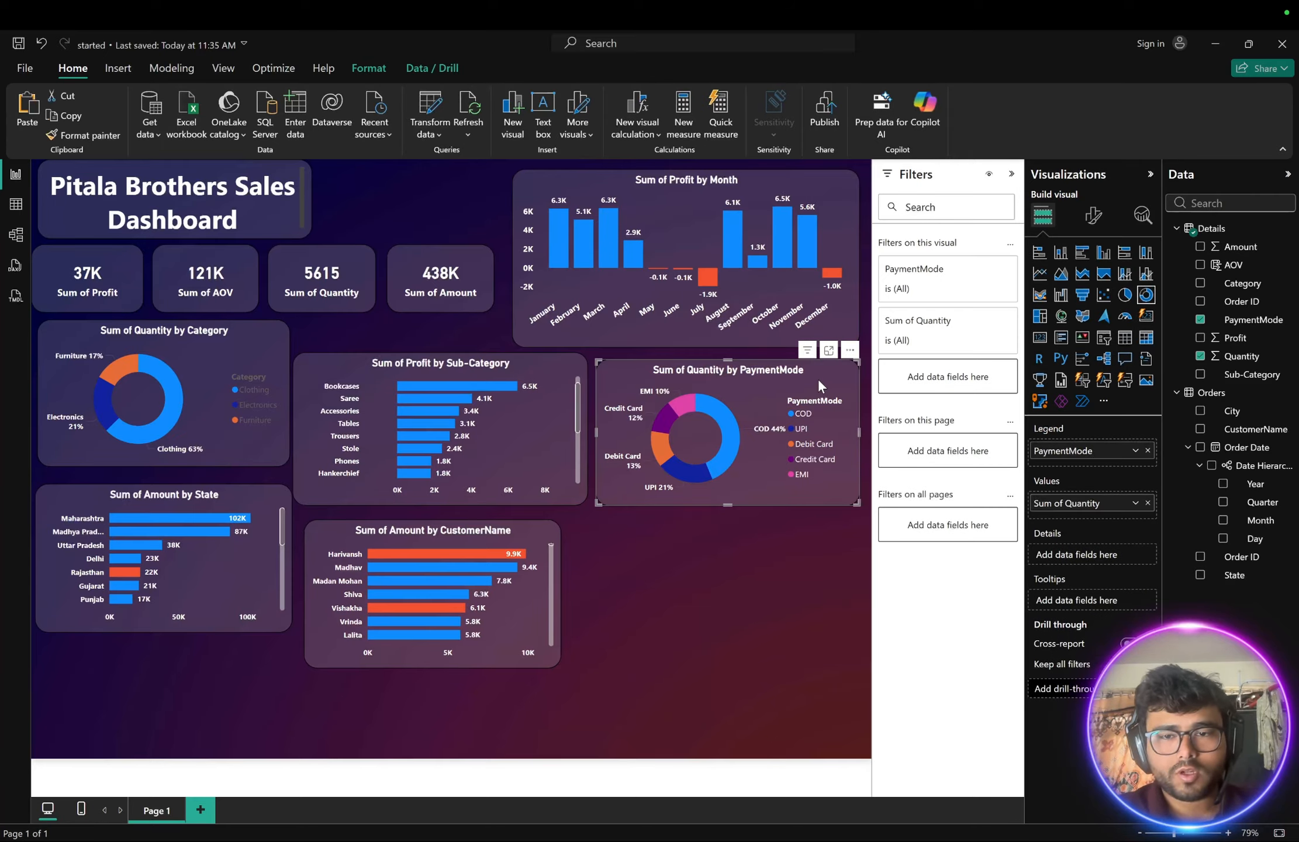
{"action": "left_click", "coordinate": [765, 599]}
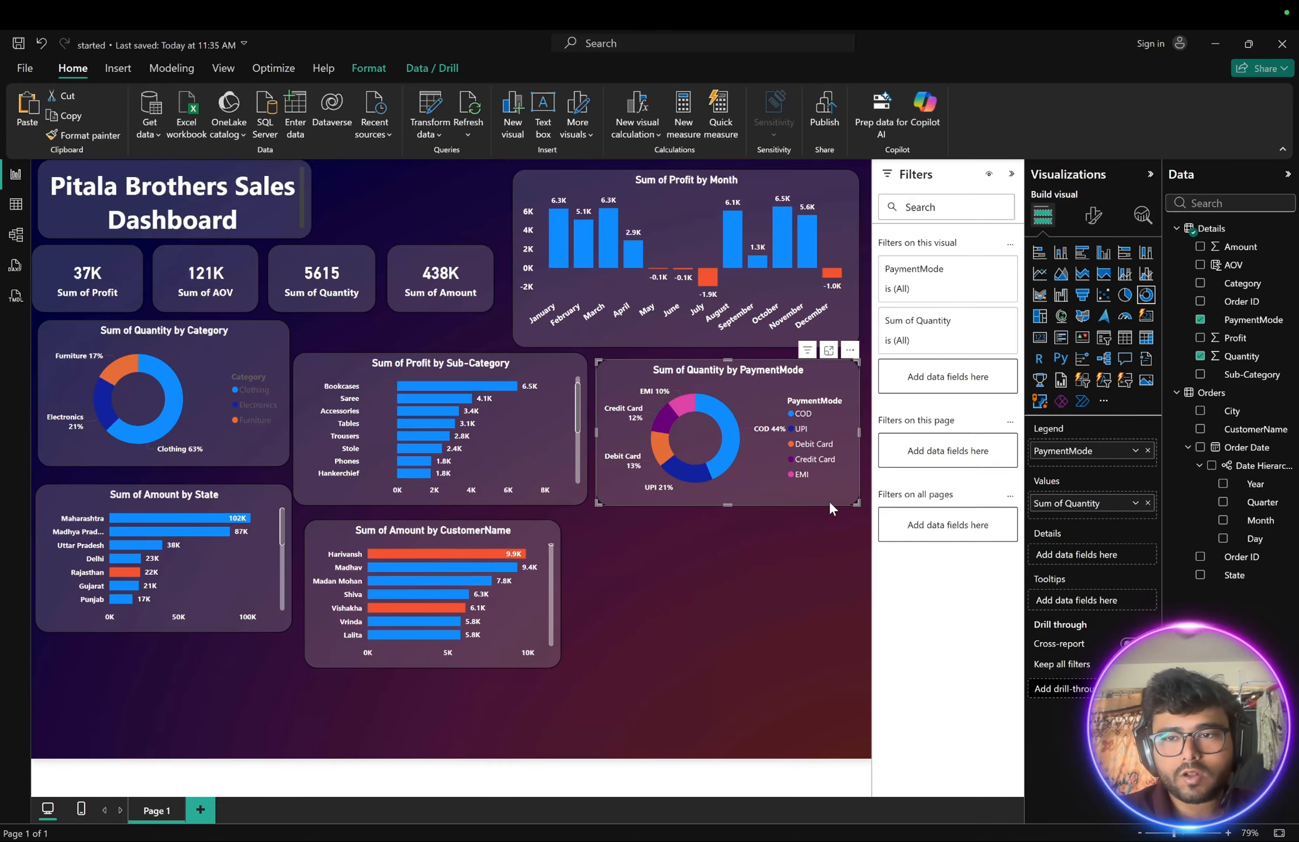
{"action": "left_click", "coordinate": [1039, 273]}
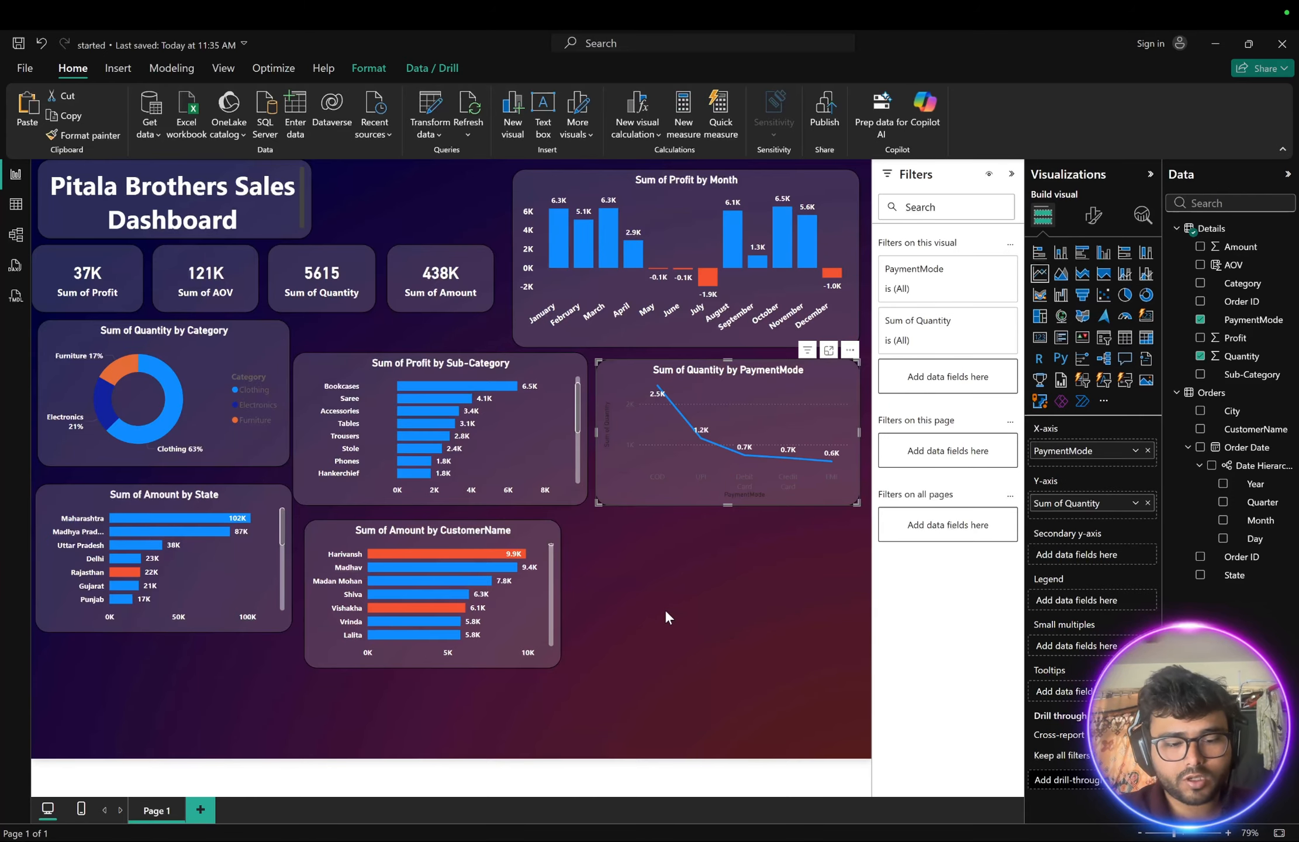
{"action": "key", "text": "ctrl+z"}
{"action": "left_click", "coordinate": [719, 605]}
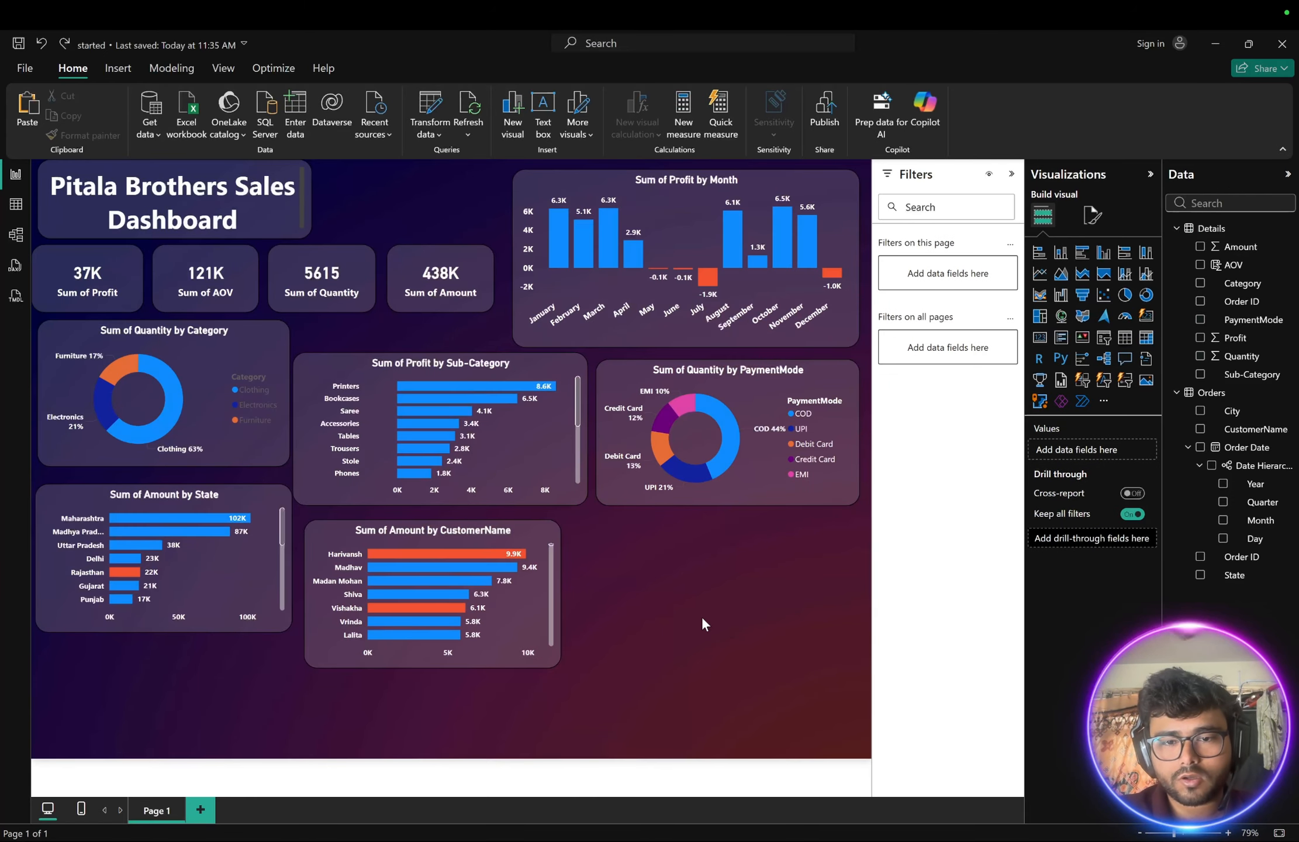
- Insert a new empty line chart and move it beside the customer chart
{"action": "left_click", "coordinate": [1039, 273]}
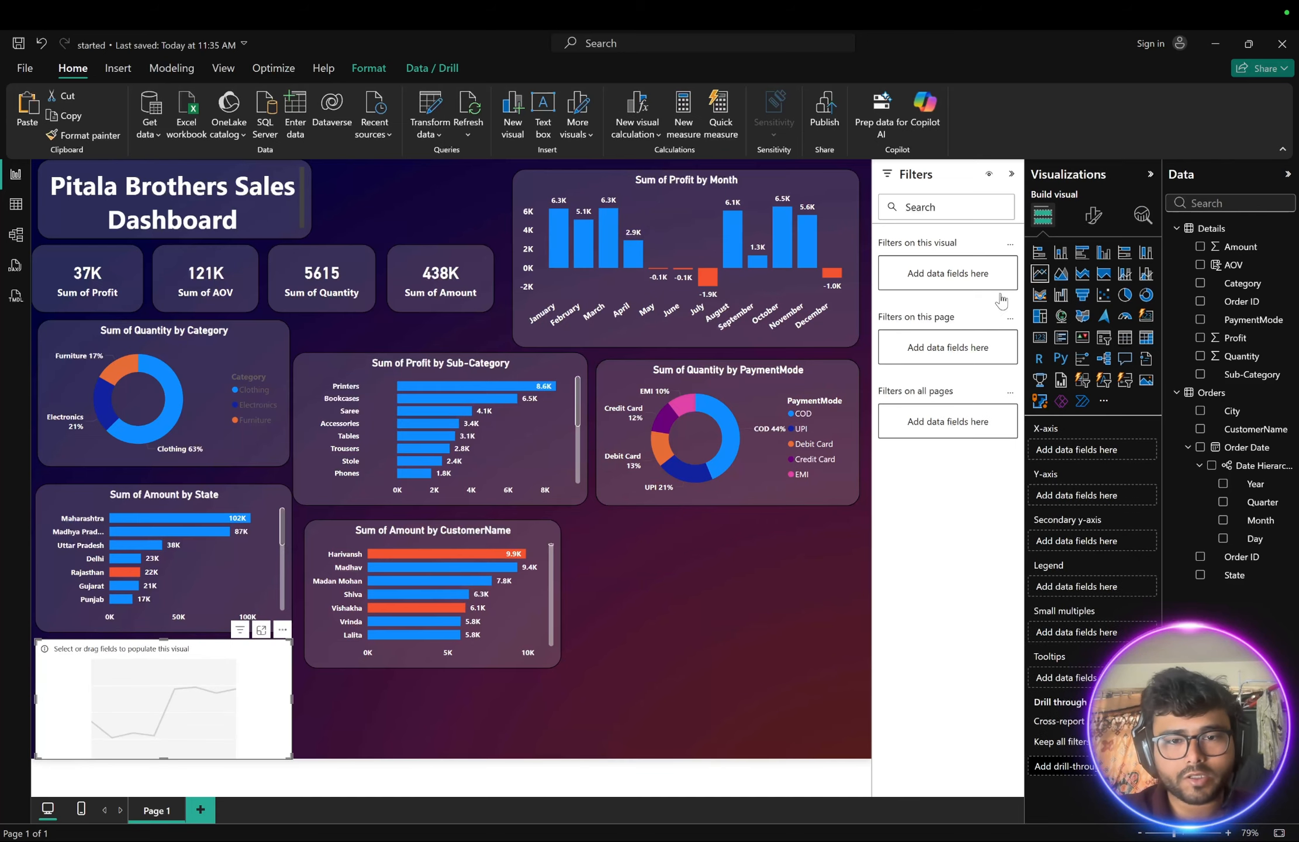
{"action": "left_click_drag", "start_coordinate": [144, 662], "coordinate": [695, 550]}
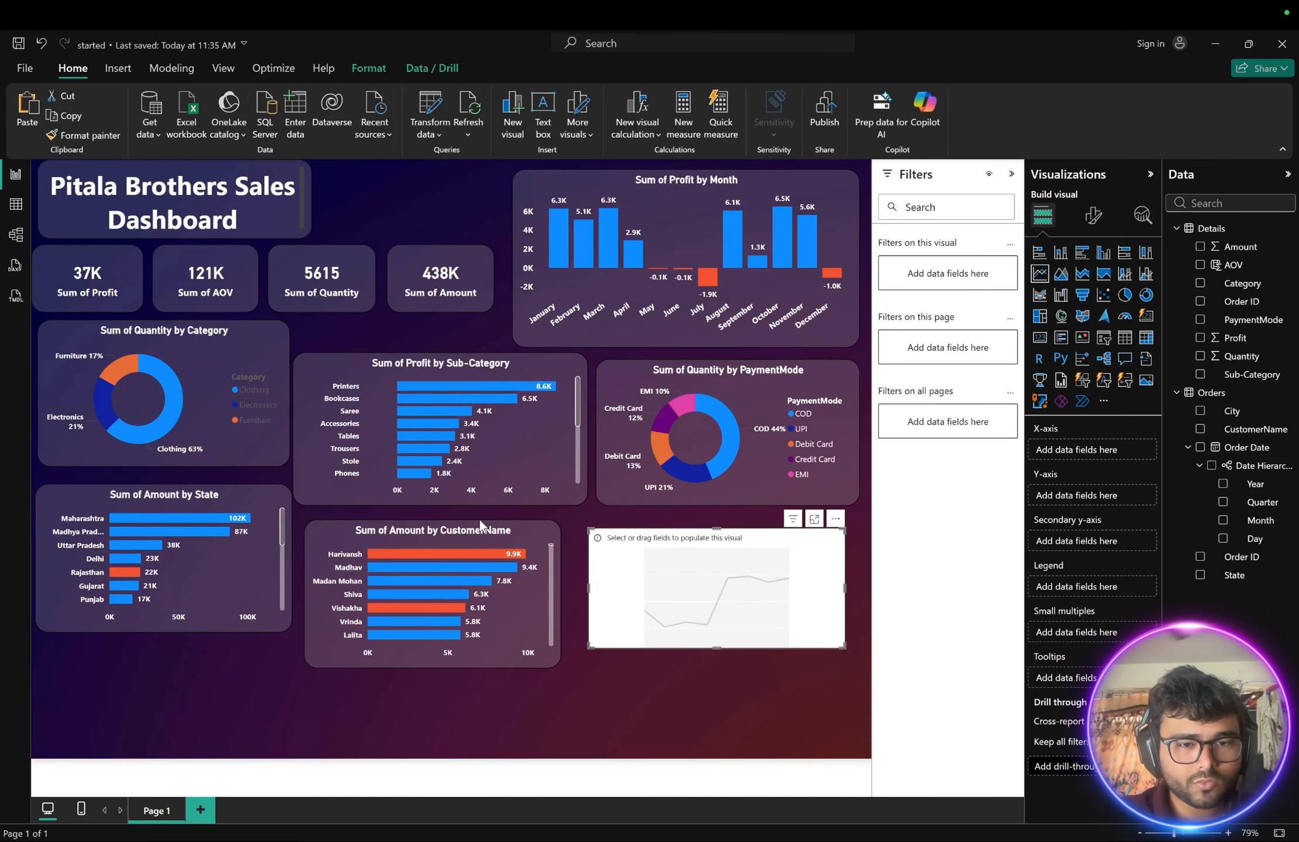